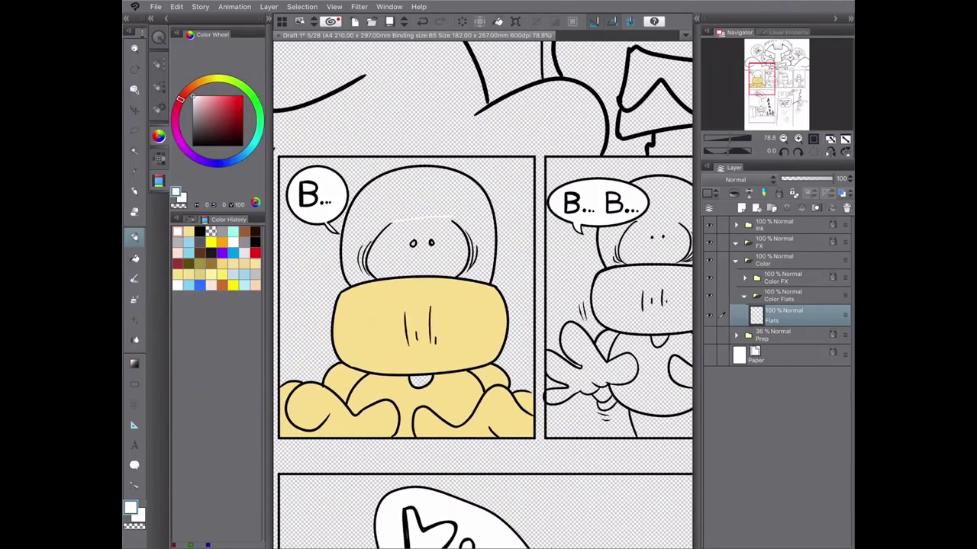
- Close the gap above the first panel character's eyes with a white stroke and fill the eye area white
scroll(402, 195, "up", 5)
mouse_move(500, 258)
left_mouse_down()
mouse_move(369, 253)
mouse_move(349, 267)
left_mouse_up()
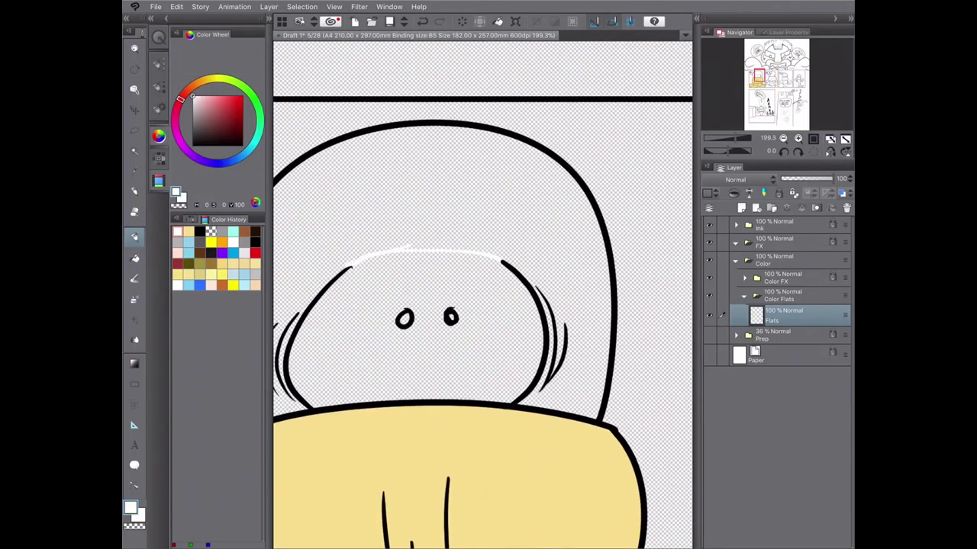
key("g")
left_click(427, 191)
key("ctrl+z")
left_click(427, 351)
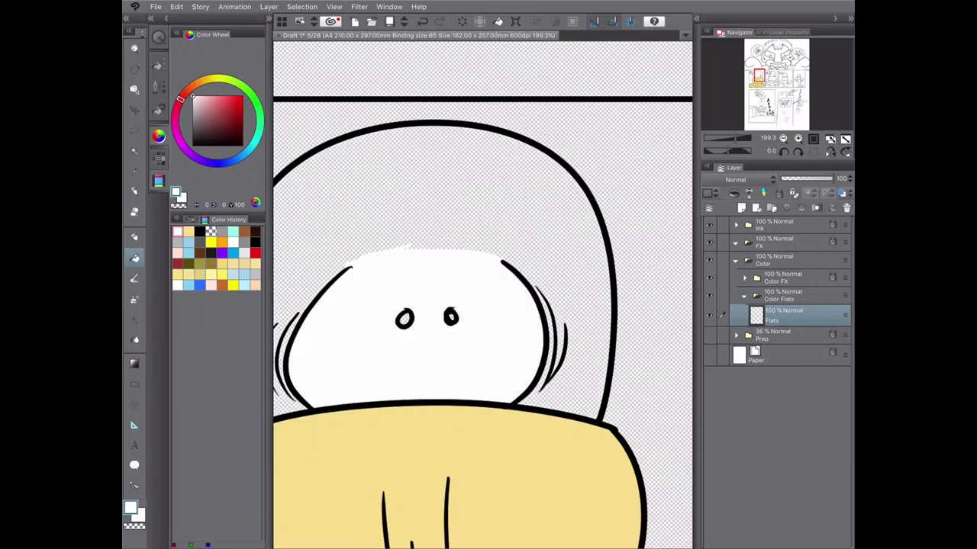
- Paint a pale yellow edge above the first panel's white eyes and fill the rest of the head pale yellow
left_click(191, 220)
left_click(177, 255)
key("b")
mouse_move(463, 244)
left_mouse_down()
mouse_move(374, 252)
mouse_move(328, 271)
left_mouse_up()
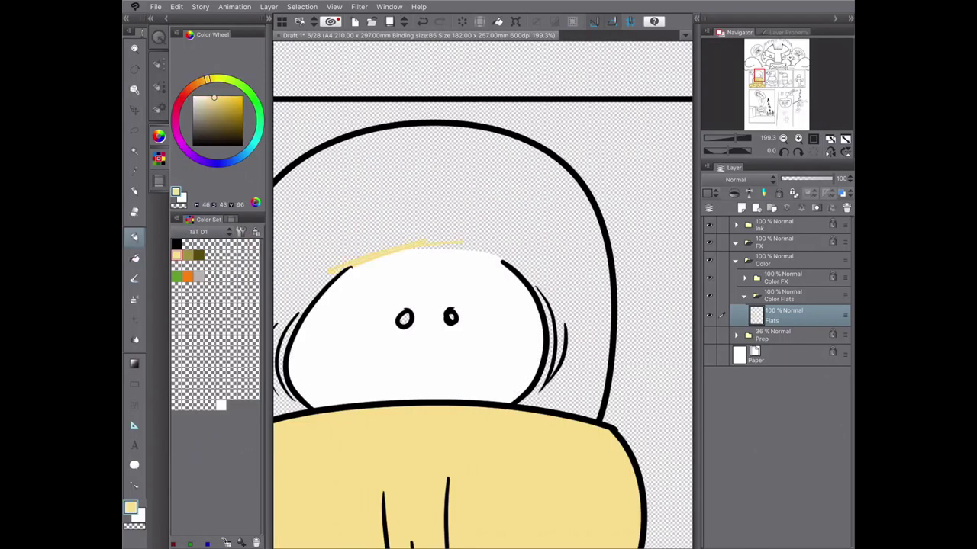
key("g")
left_click(427, 183)
- Close the gap above the second panel character's eyes with a pale yellow stroke
scroll(483, 294, "up", 3)
left_click_drag(397, 349, 564, 353)
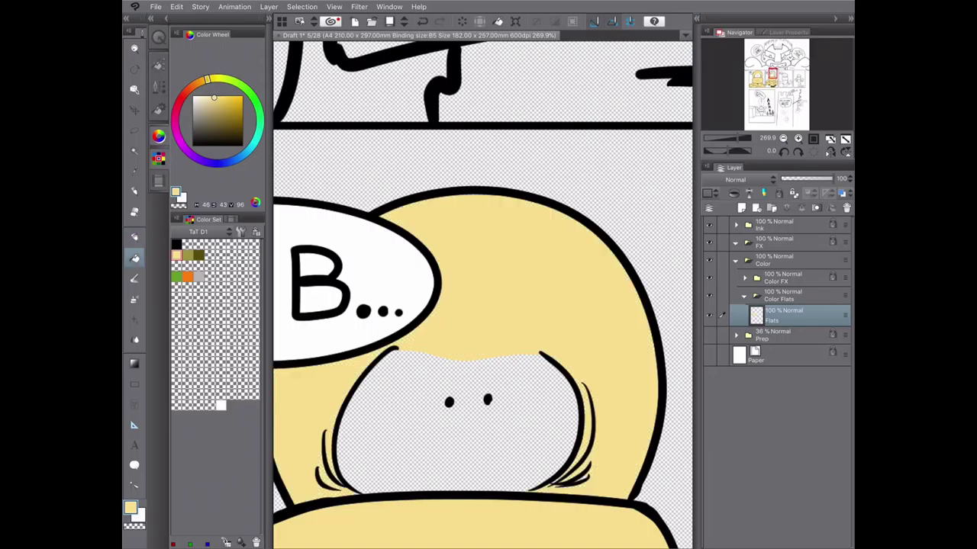
- Fill the second panel character's neck and arm pieces dark olive and its cuffs medium olive
scroll(482, 294, "down", 5)
left_click(513, 414)
left_click(438, 503)
left_click(575, 520)
left_click(223, 114)
left_click(438, 503)
left_click(574, 521)
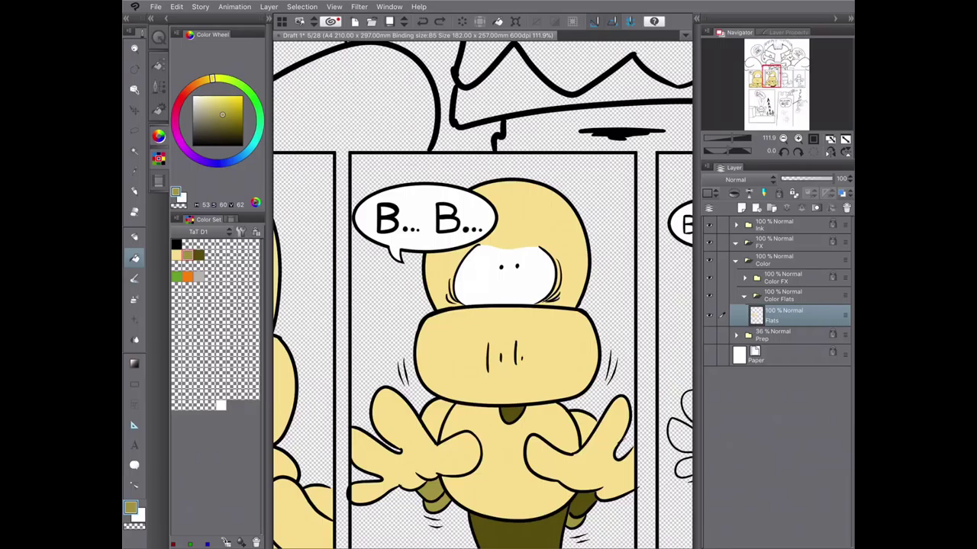
left_click(199, 256)
left_click(430, 489)
- Fill the third panel character's hips, hands, chest and snout with pale yellow
scroll(482, 294, "down", 3)
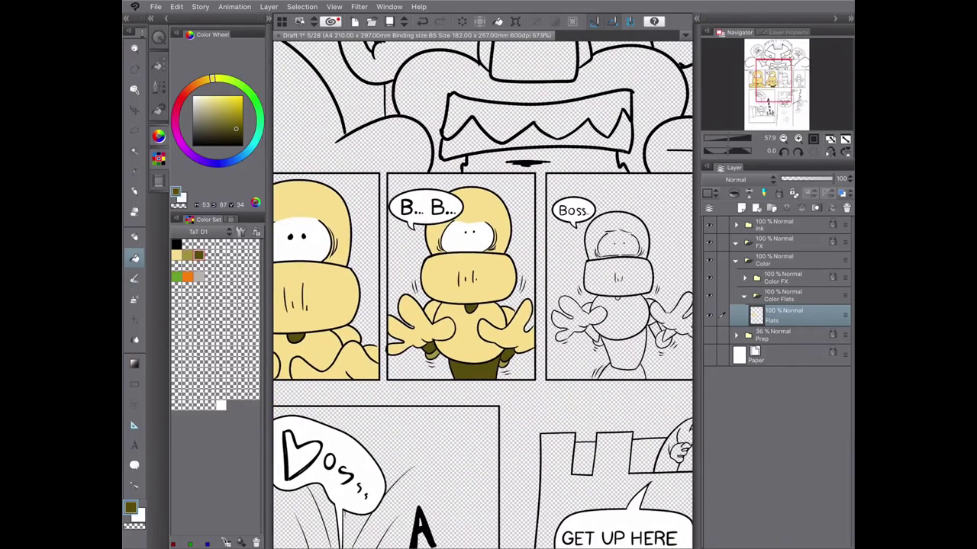
scroll(482, 293, "up", 1)
left_click(177, 255)
left_click(466, 386)
left_click(534, 324)
left_click(470, 327)
left_click(421, 322)
left_click(466, 282)
- Close the gaps around the third panel character's eyes in pale yellow, then fill the head pale yellow and the eyes white
scroll(442, 204, "up", 5)
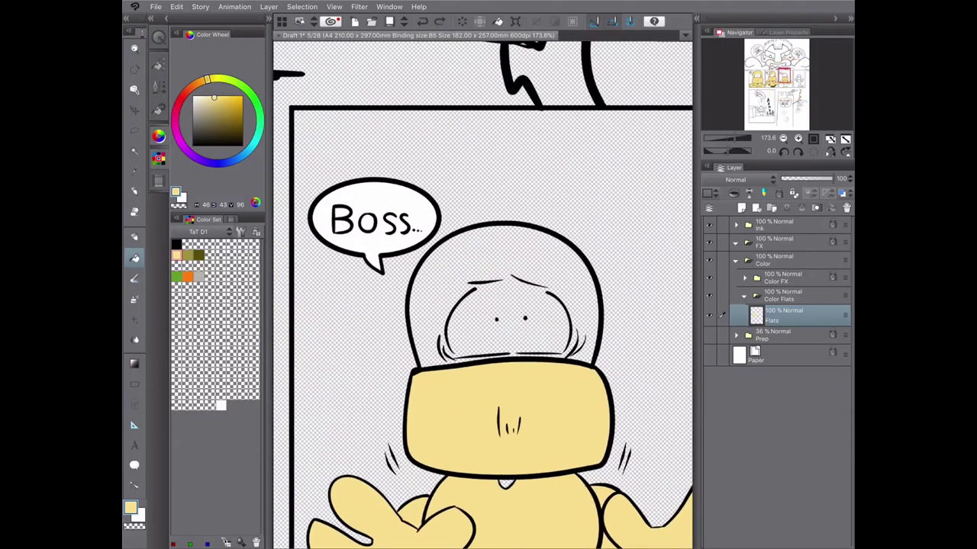
key("i")
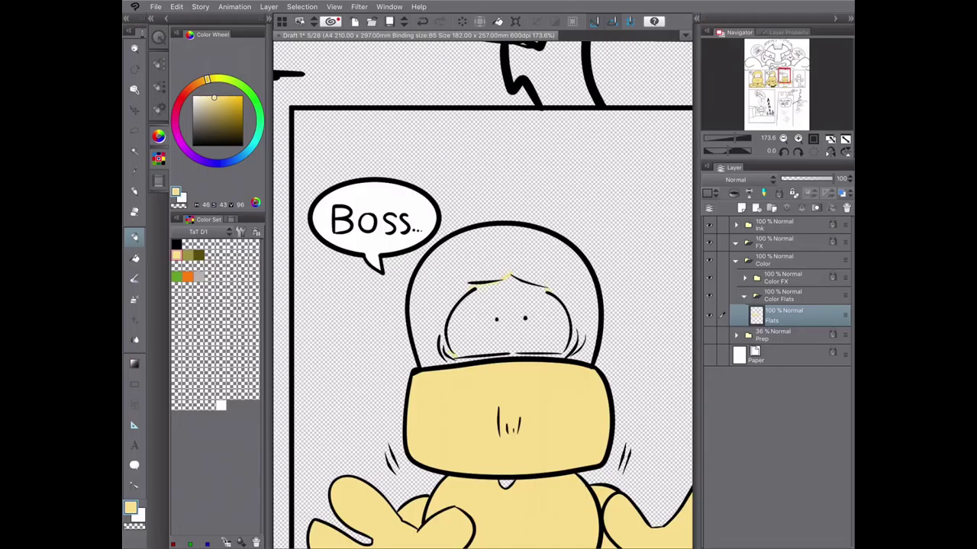
key("g")
left_click(473, 252)
key("x")
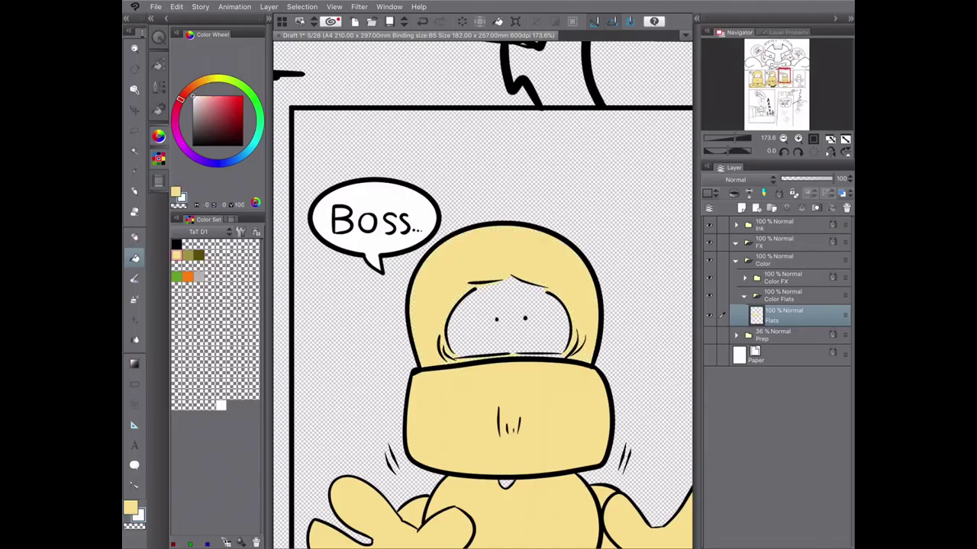
left_click(507, 335)
- Fill the third panel character's arms and waist with dark olive
left_click(199, 255)
scroll(482, 290, "down", 2)
scroll(482, 290, "down", 3)
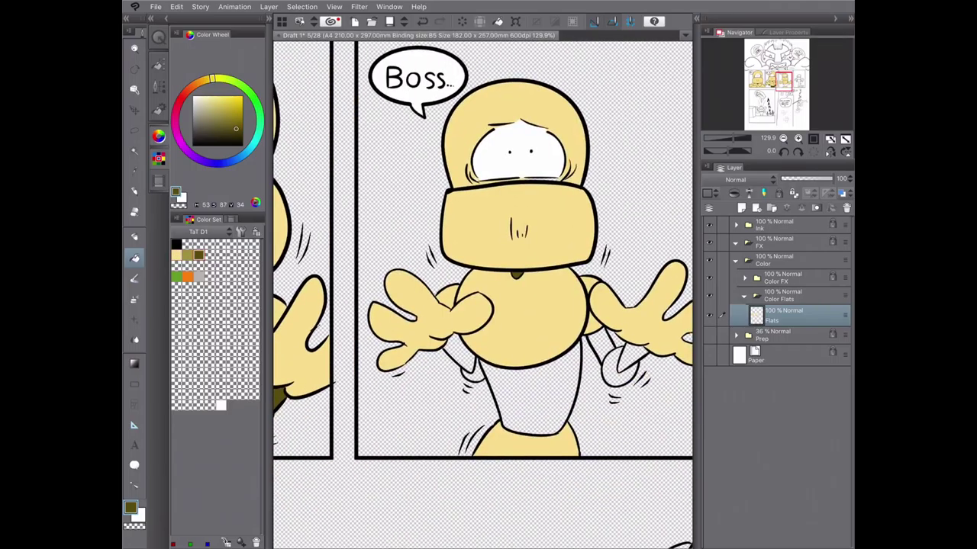
left_click(460, 355)
left_click(603, 344)
left_click(531, 397)
- Fill both cuffs of the third panel character with medium olive
left_click(188, 254)
left_click(473, 372)
left_click(622, 368)
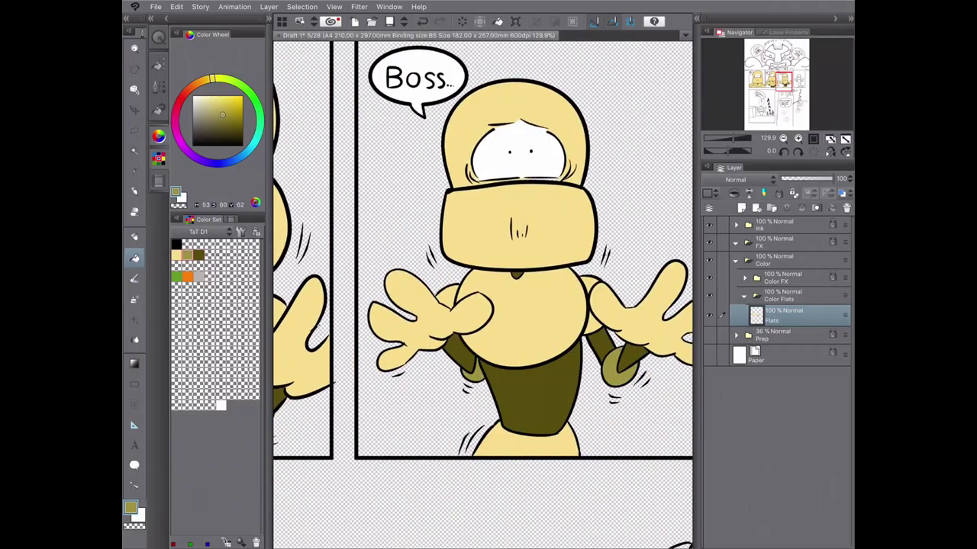
- Fill the fourth panel character's snout, chest, shoulders, hands and hips with pale yellow
scroll(482, 290, "down", 3)
left_click(177, 255)
scroll(458, 290, "up", 3)
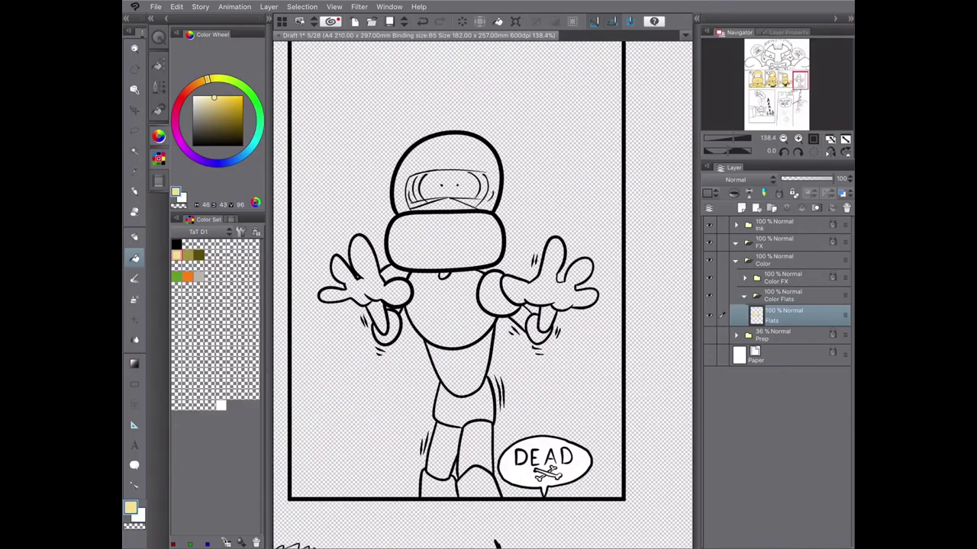
left_click(445, 240)
left_click(450, 312)
left_click(496, 293)
left_click(393, 274)
left_click(359, 275)
left_click(557, 274)
left_click(464, 404)
- Fill the fourth panel character's arms, neck, waist and legs with dark olive
left_click(188, 255)
left_click(521, 318)
left_click(548, 319)
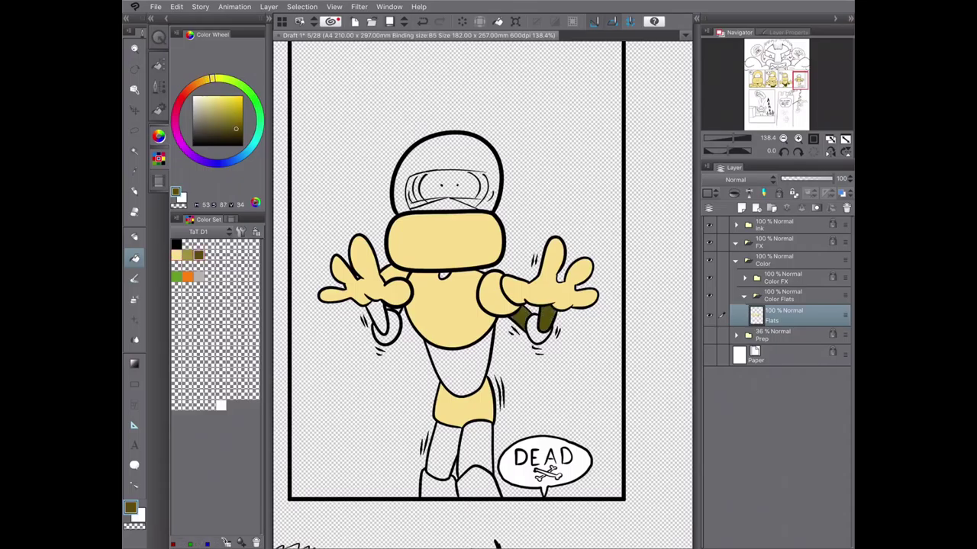
left_click(377, 318)
scroll(385, 296, "up", 4)
scroll(389, 306, "down", 4)
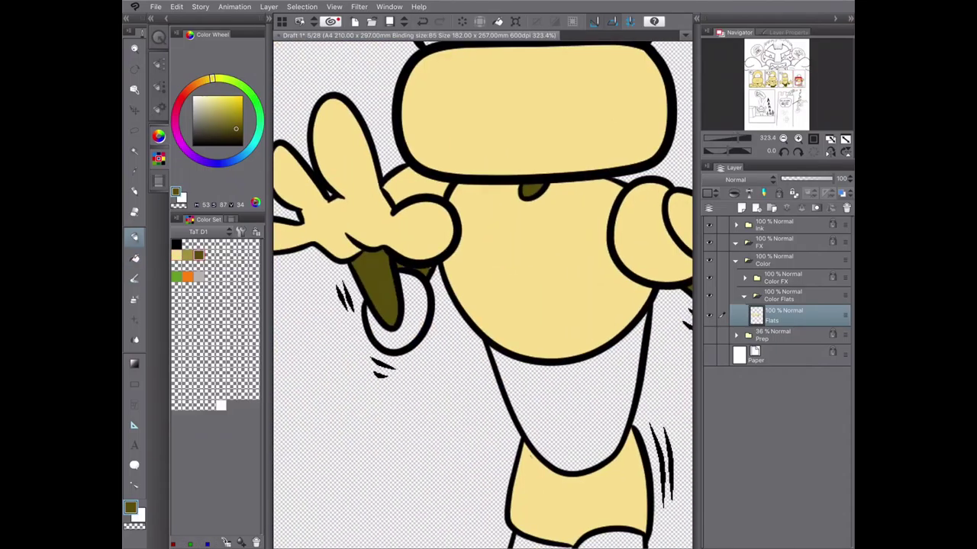
scroll(451, 268, "down", 1)
left_click(135, 258)
left_click(455, 320)
left_click(435, 409)
left_click(469, 408)
- Fill both cuffs of the fourth panel character with medium olive
left_click(200, 255)
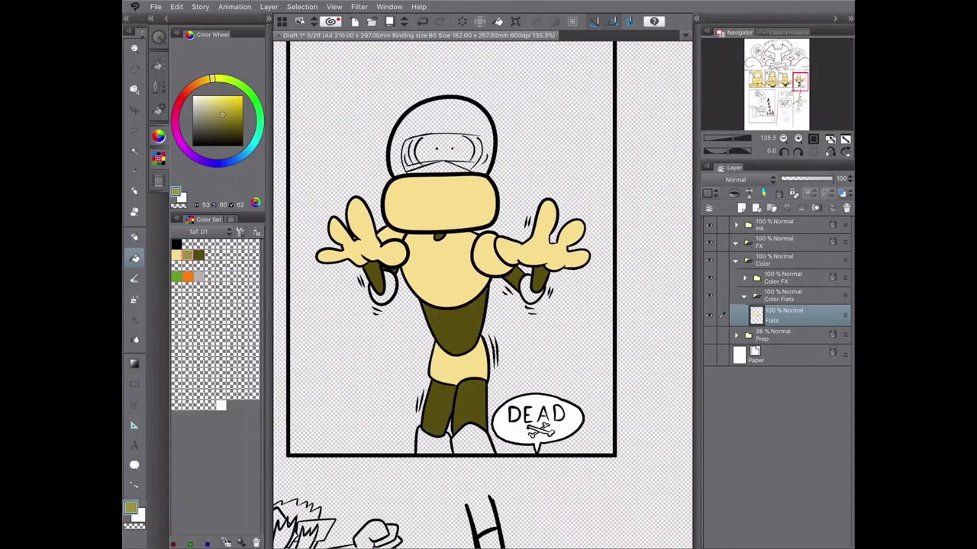
left_click(382, 288)
left_click(532, 288)
- Close the gaps around the fourth panel character's eye opening in pale yellow and fill the head pale yellow
scroll(446, 95, "up", 3)
left_click(176, 254)
left_click(134, 236)
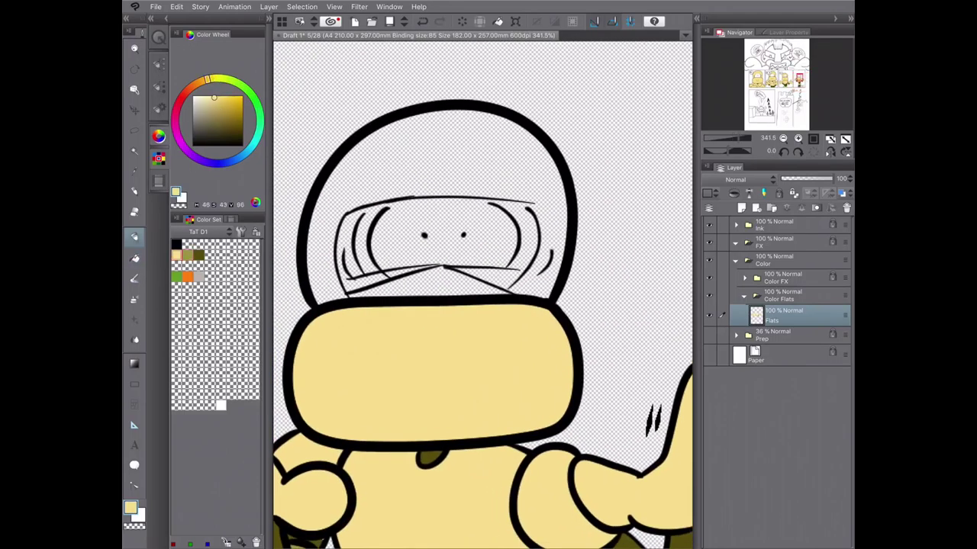
left_click(528, 206)
left_click(338, 286)
key("g")
left_click(450, 152)
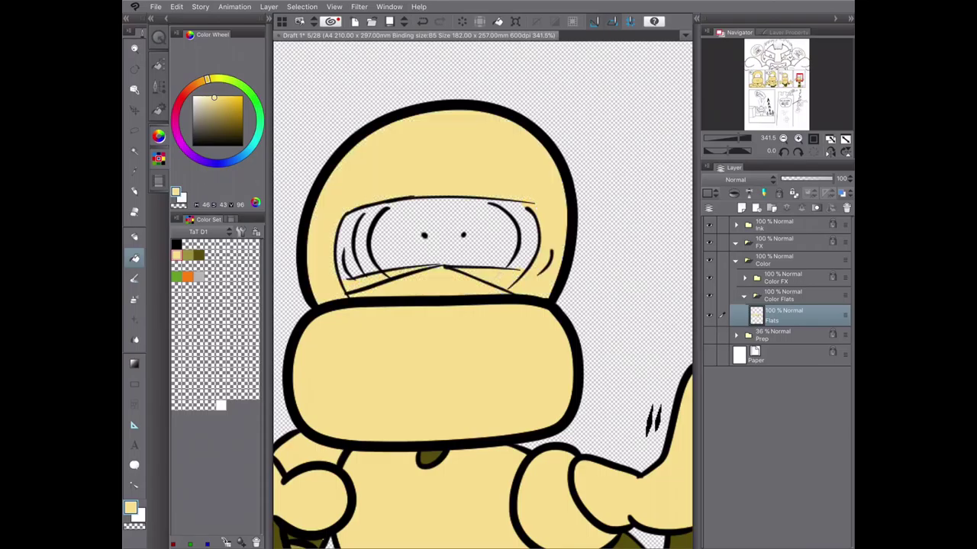
- Touch up the lower edge of the fourth panel's eye opening with pale yellow and white, and fill the opening white
key("e")
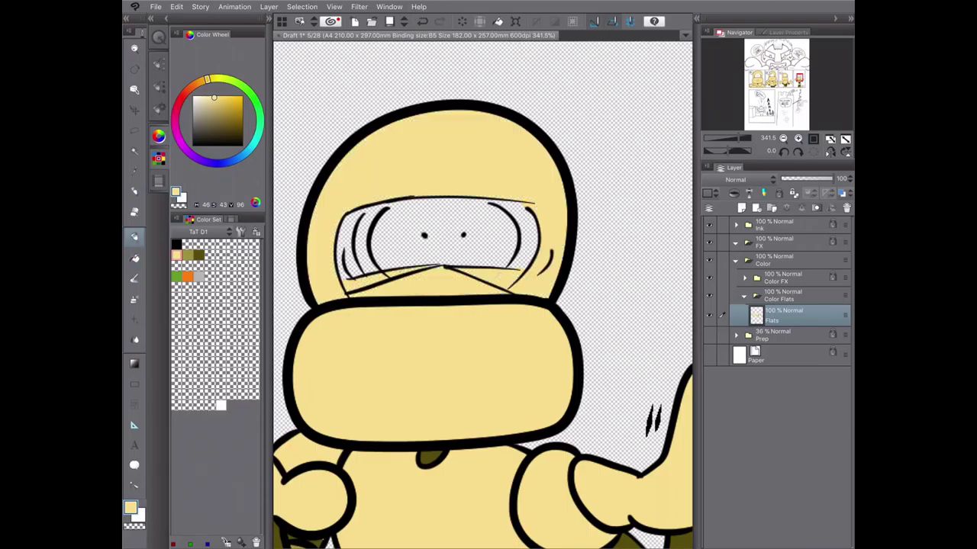
scroll(433, 235, "up", 5)
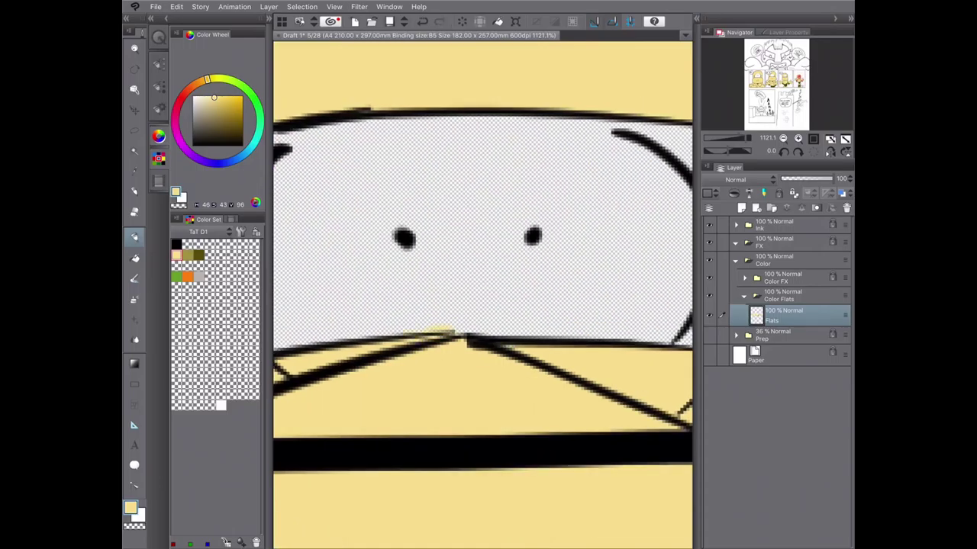
key("x")
left_click_drag(400, 320, 469, 319)
scroll(490, 315, "down", 3)
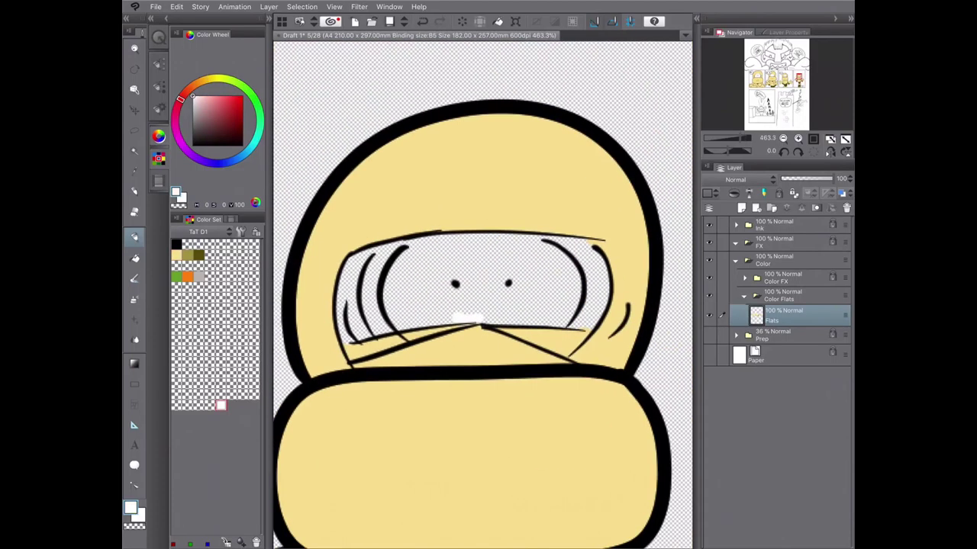
key("g")
key("x")
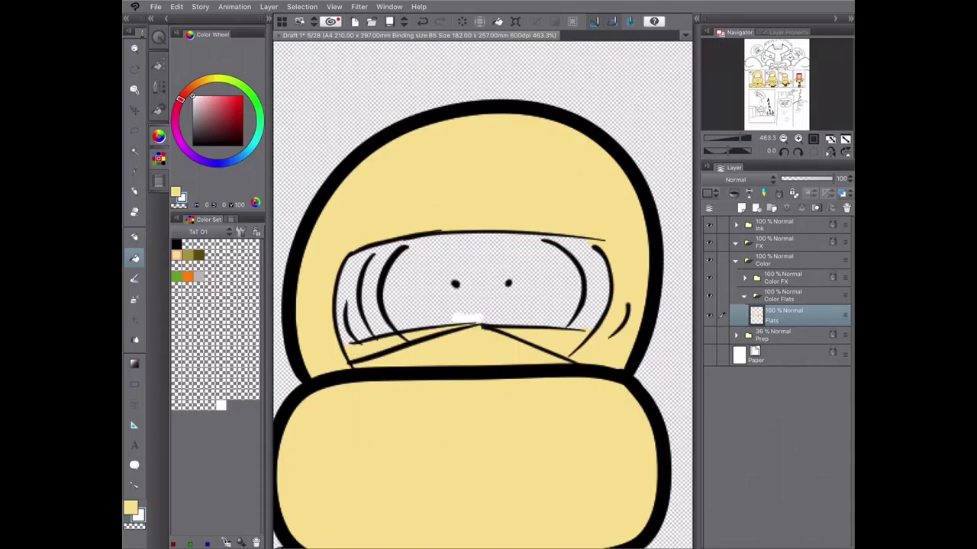
left_click(467, 317)
key("e")
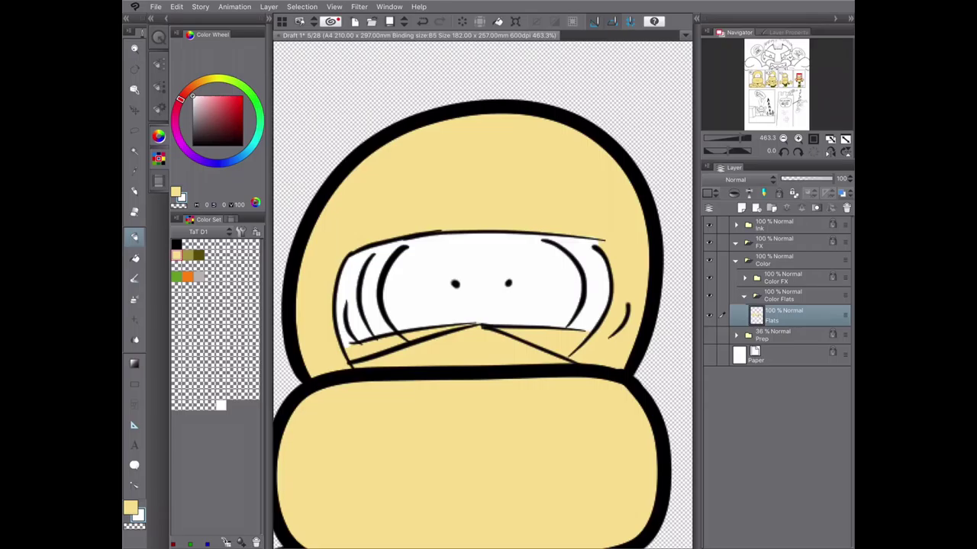
scroll(569, 267, "down", 2)
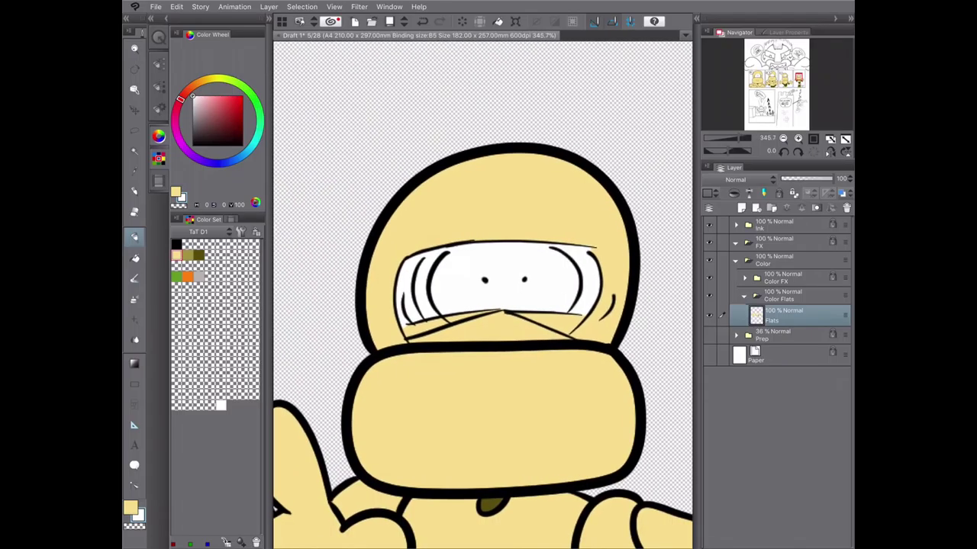
- Fill the snout of the small character under the ledge in the lower panel with pale yellow
left_click(574, 238, "alt")
scroll(565, 229, "down", 8)
scroll(483, 295, "up", 5)
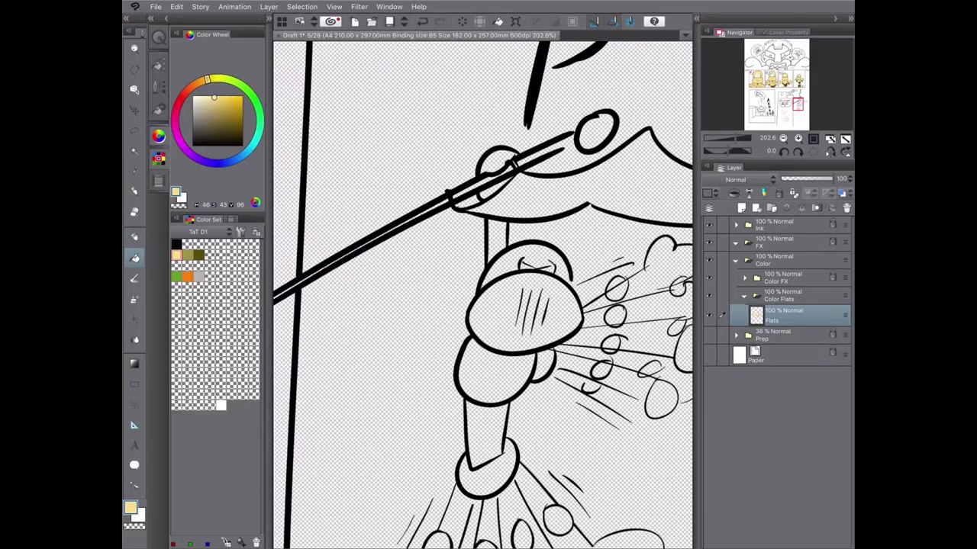
left_click(526, 312)
left_click(427, 328)
key("ctrl+z")
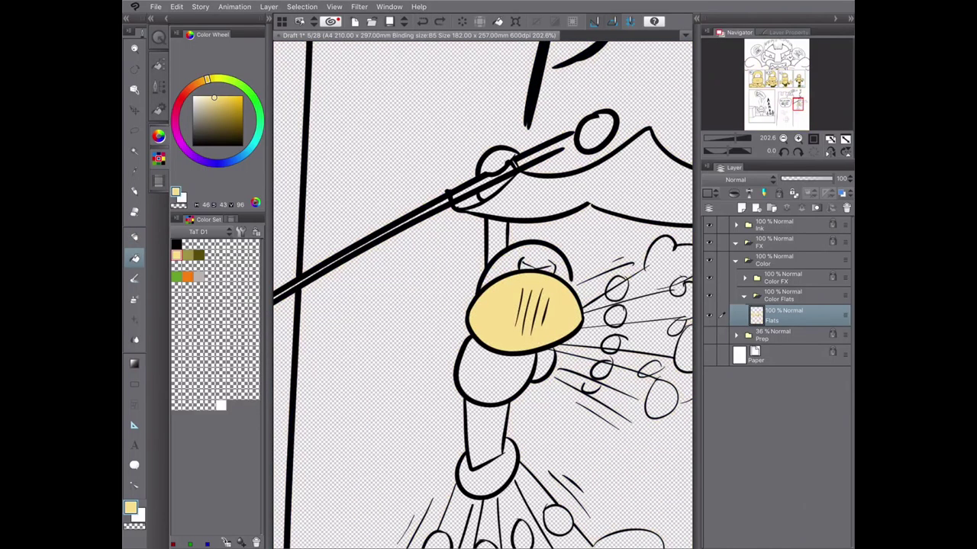
- Close the open outlines of the small character's blurred hands and feet with pale yellow strokes
key("j")
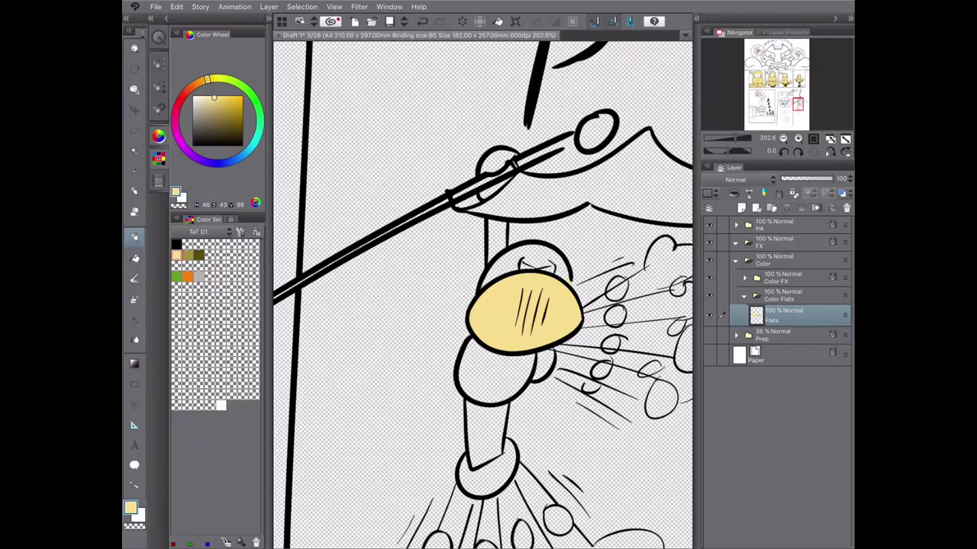
left_click_drag(482, 305, 351, 328)
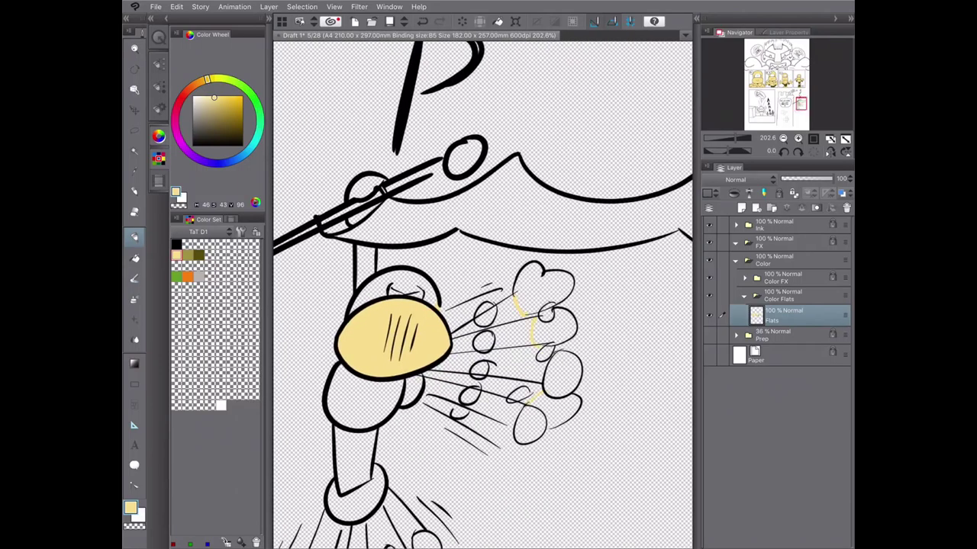
left_click_drag(427, 381, 534, 175)
mouse_move(416, 449)
left_mouse_down()
mouse_move(421, 473)
mouse_move(470, 459)
left_mouse_up()
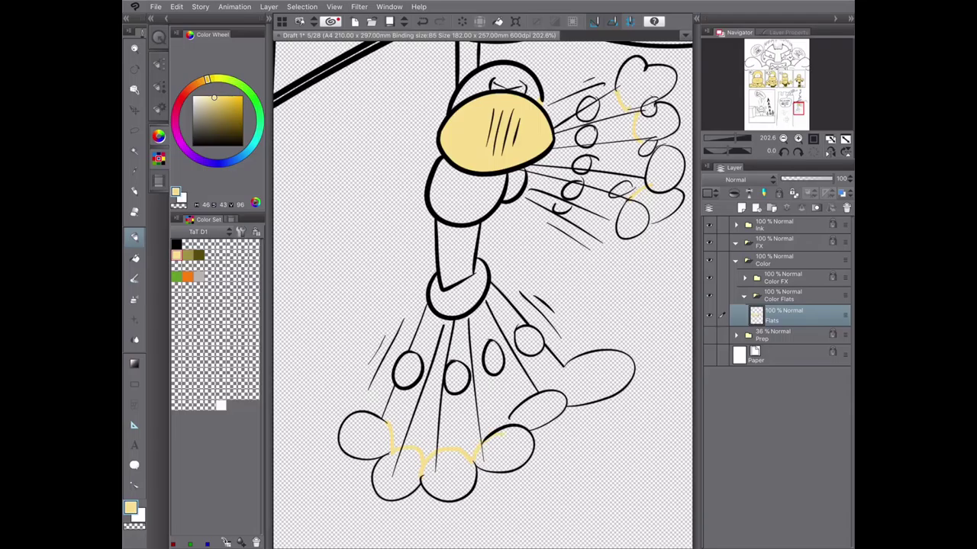
- Fill the rounded foot shapes below the small character with pale yellow
key("g")
left_click(596, 375)
left_click(538, 409)
left_click(505, 449)
left_click(450, 474)
left_click(395, 475)
left_click(363, 435)
scroll(482, 294, "up", 5)
scroll(483, 294, "right", 5)
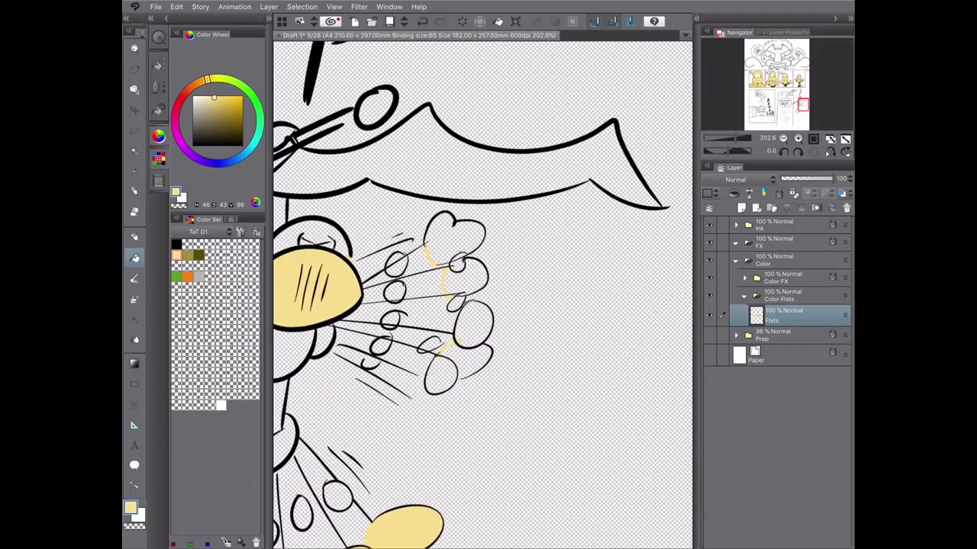
left_click(441, 374)
left_click(401, 334)
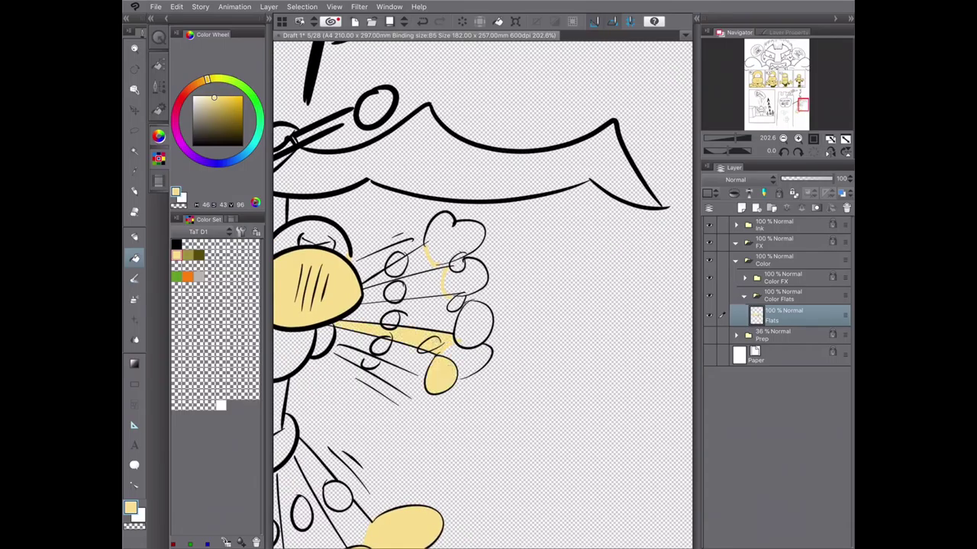
key("ctrl+z")
key("ctrl+z")
- Color the remaining unfilled foot shapes below the small character pale yellow
scroll(483, 294, "down", 5)
scroll(483, 294, "left", 3)
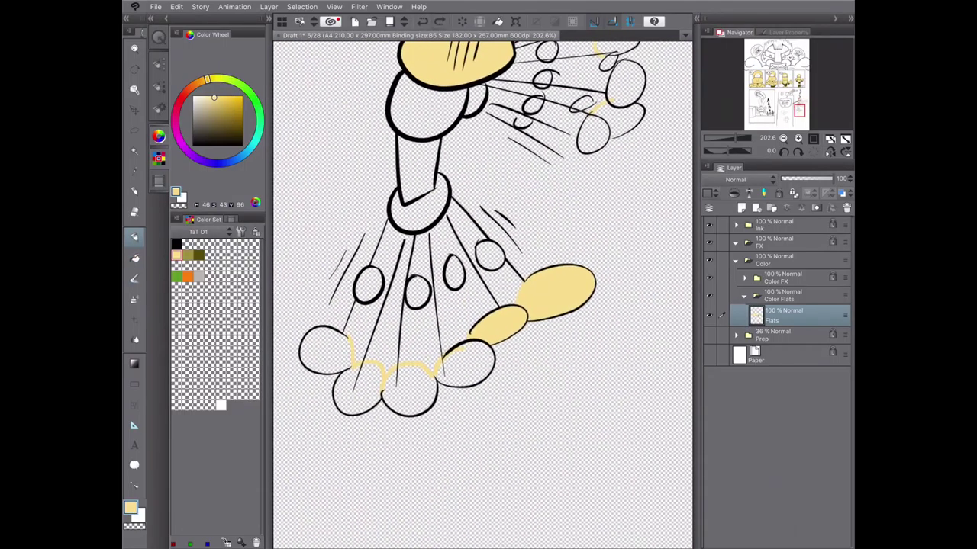
left_click(409, 390)
left_click(357, 389)
left_click(326, 351)
- Fill the blurred hand shapes beside the small character with pale yellow
scroll(595, 107, "up", 5)
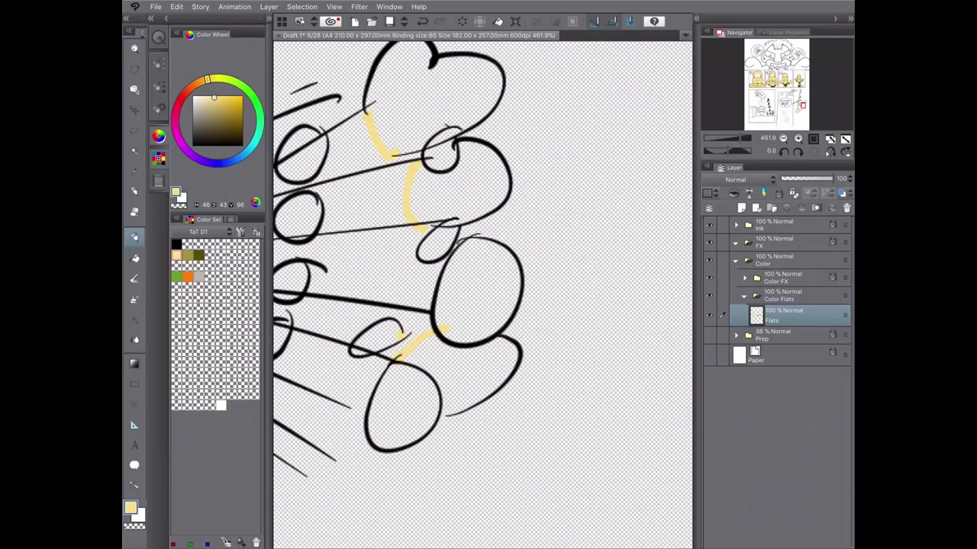
scroll(482, 294, "up", 3)
key("c")
key("g")
left_click(435, 202)
left_click(444, 271)
left_click(477, 297)
left_click(481, 409)
left_click(439, 360)
scroll(482, 295, "down", 1)
left_click(405, 504)
- Close the open outline of the lowest hand shape and fill it and the nearby thumb pale yellow
key("e")
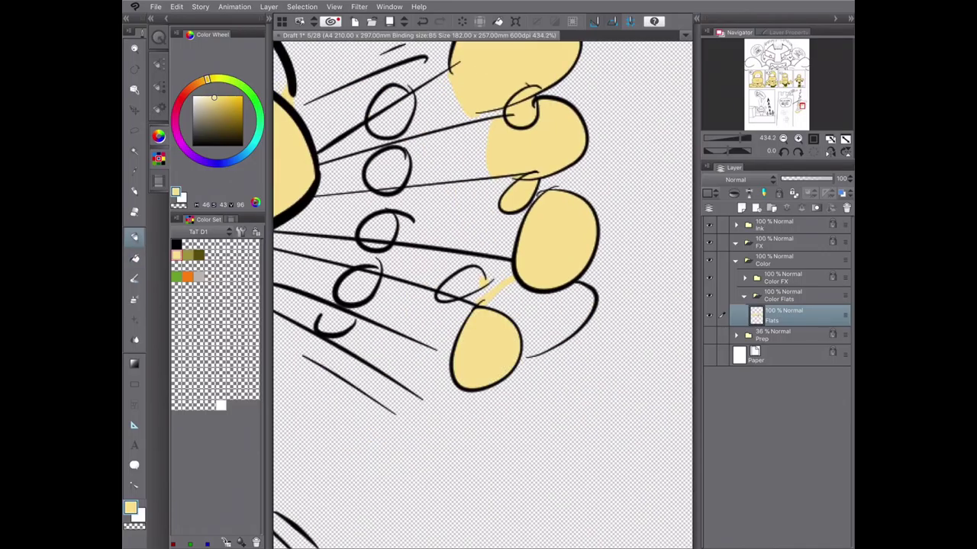
left_click_drag(526, 353, 528, 361)
key("c")
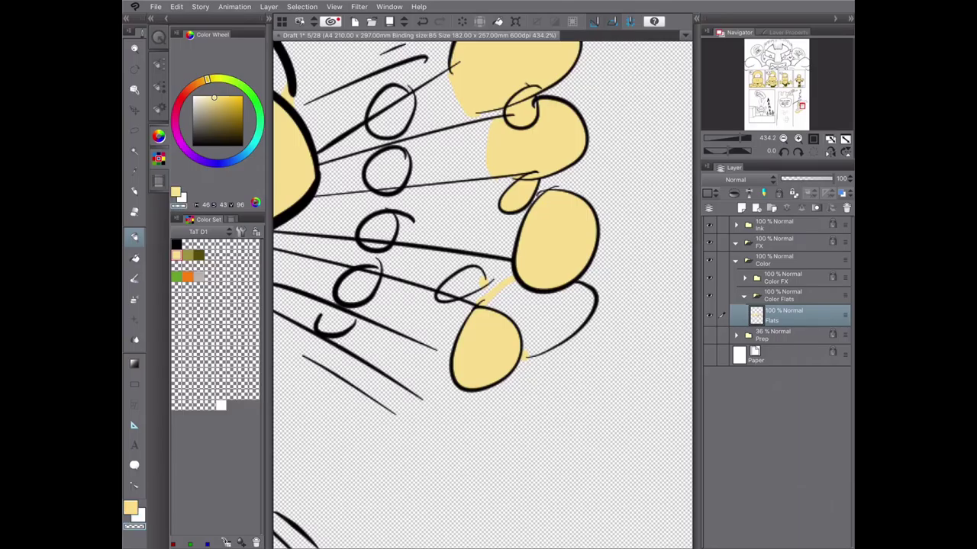
key("g")
left_click(561, 317)
left_click(462, 284)
scroll(482, 290, "down", 3)
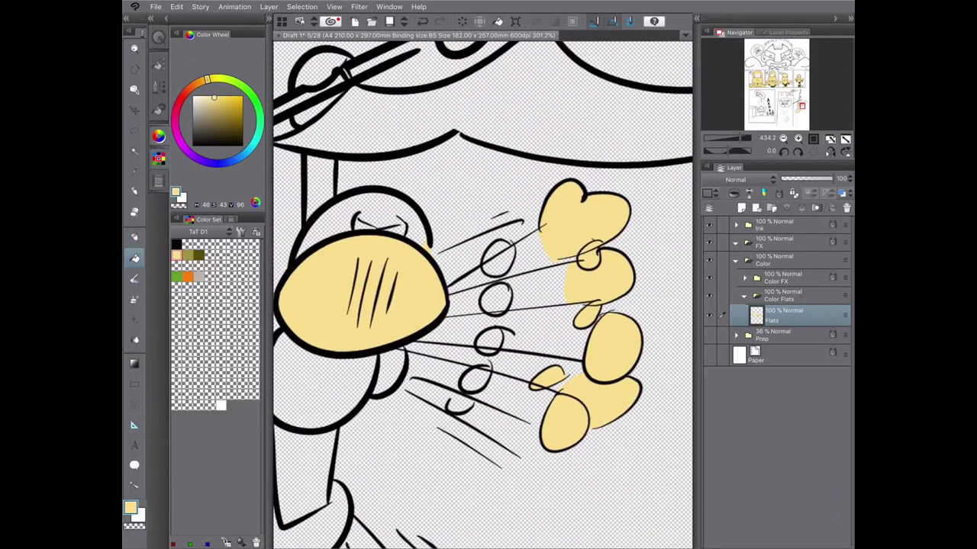
- Close the open outlines of the small oval spots on the blurred arm with olive green strokes
scroll(483, 290, "up", 3)
key("b")
left_click_drag(500, 243, 518, 227)
left_click_drag(471, 432, 480, 426)
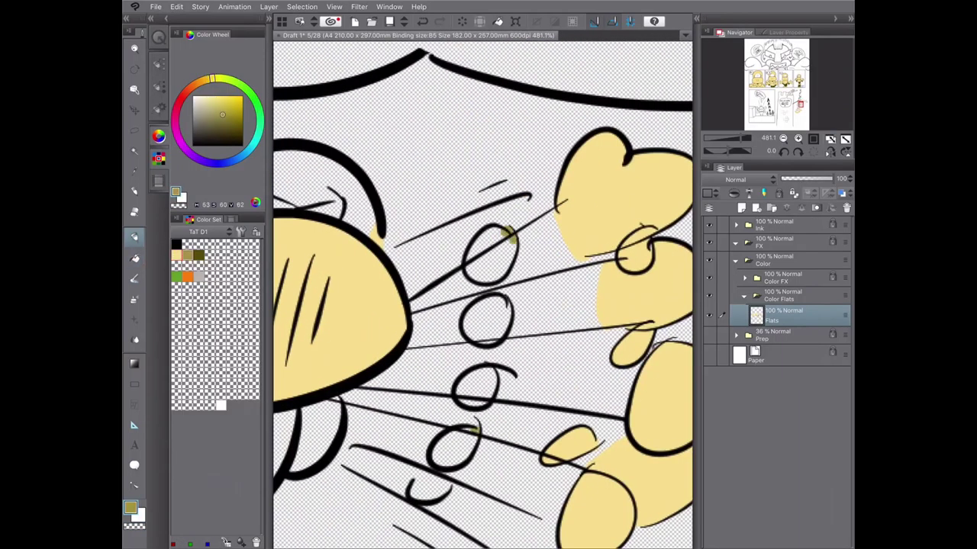
left_click_drag(407, 488, 431, 473)
left_click_drag(444, 491, 456, 480)
scroll(482, 294, "down", 4)
scroll(482, 294, "up", 5)
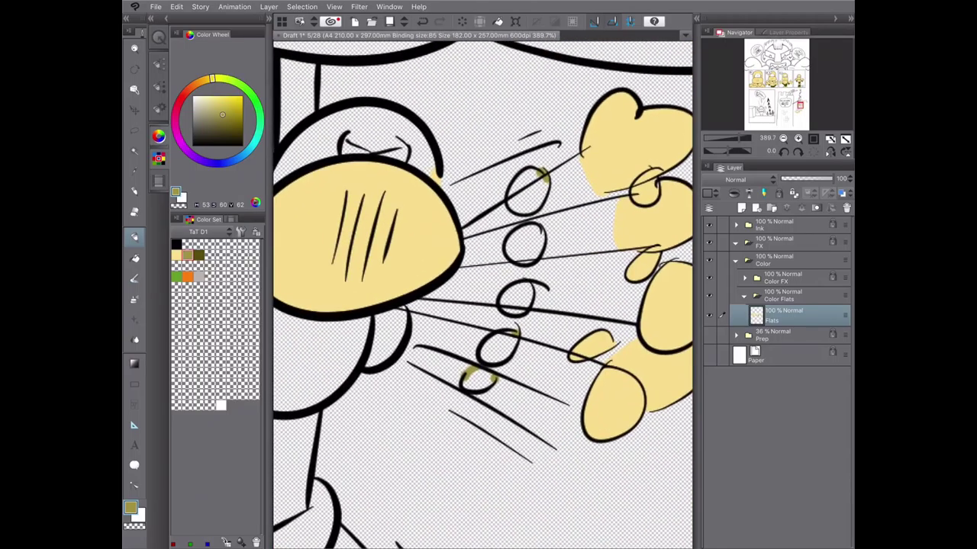
- Fill the five oval spots on the blurred arm with olive green
key("g")
left_click(497, 348)
left_click(478, 380)
left_click(516, 300)
left_click(524, 242)
left_click(528, 195)
- Paint over the unfilled slivers inside the arm's oval spots with olive green
scroll(544, 248, "up", 5)
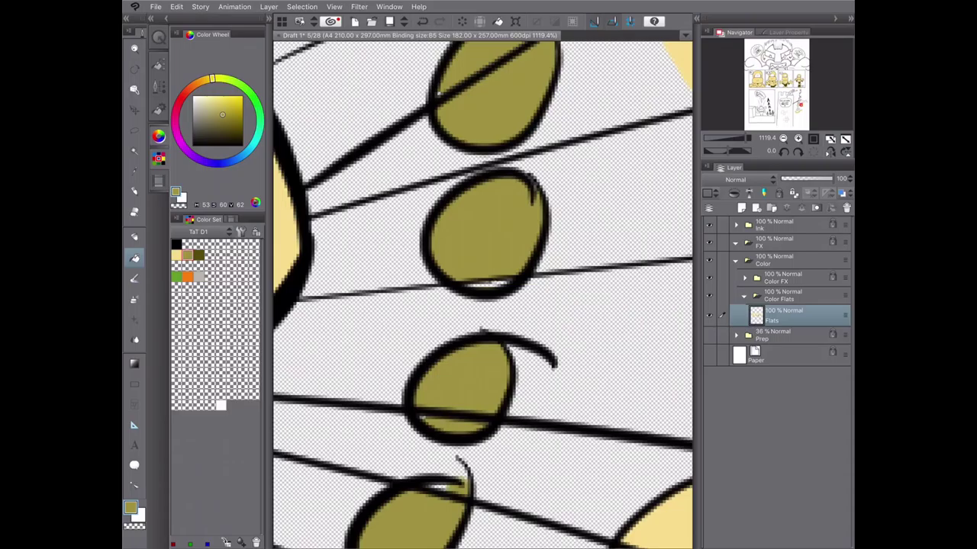
key("b")
left_click_drag(464, 285, 507, 284)
left_click_drag(450, 473, 427, 489)
scroll(482, 294, "down", 1)
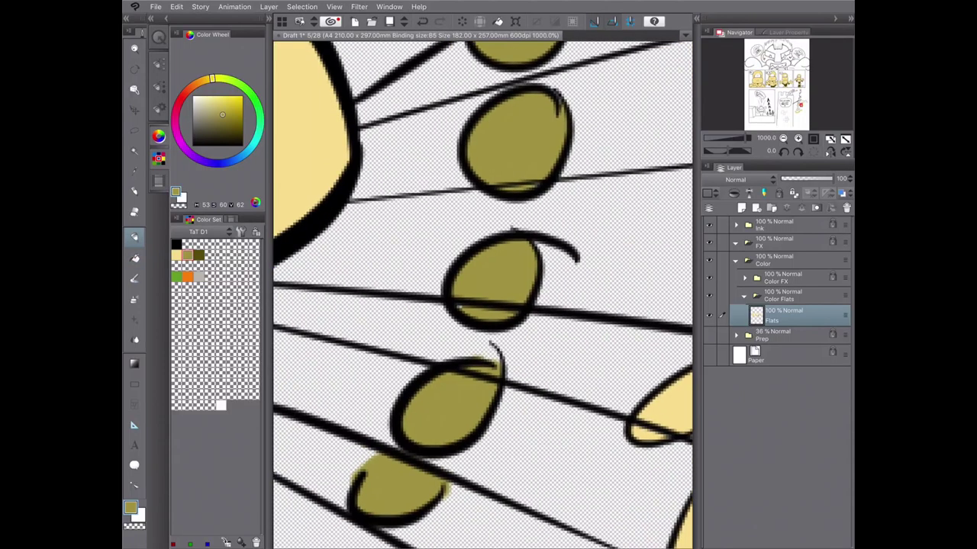
scroll(483, 290, "down", 3)
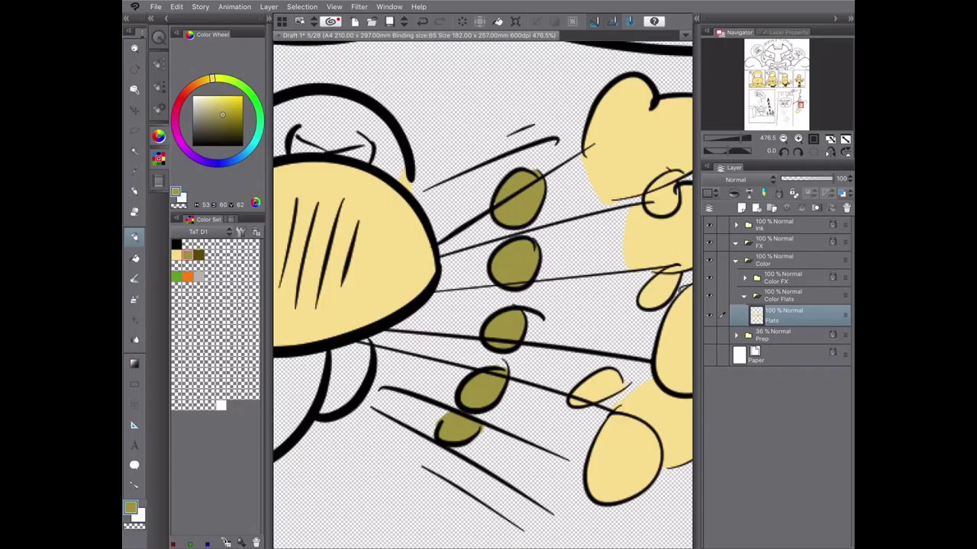
- Draw the missing side edge and scalloped end of the blurred arm in dark olive, using the Milli pen at size 6 for the end
left_click(199, 255)
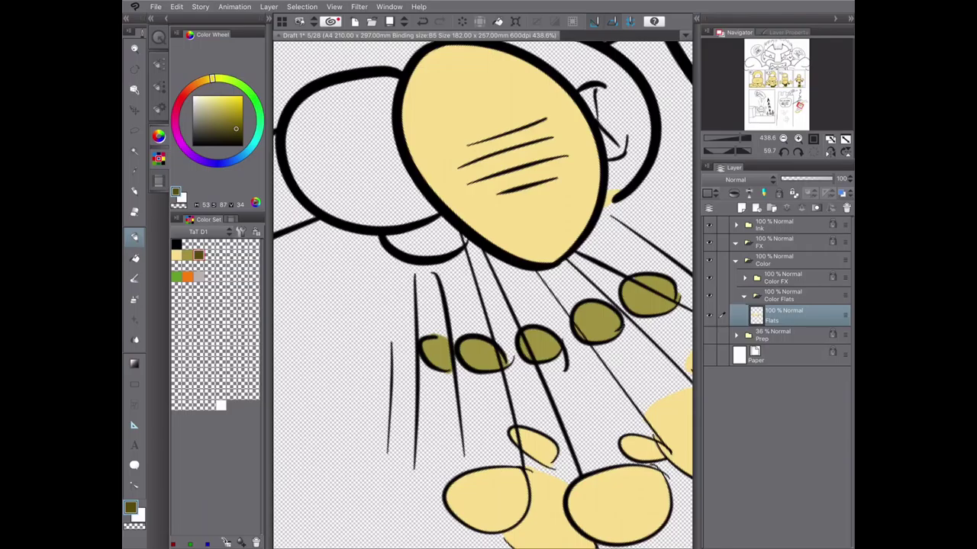
left_click_drag(390, 255, 395, 367)
left_click_drag(386, 449, 410, 451)
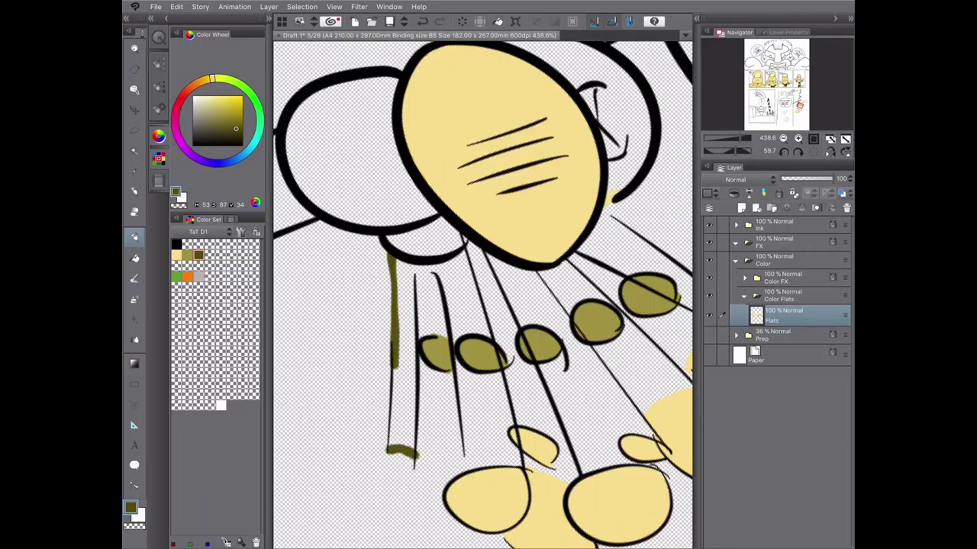
key("p")
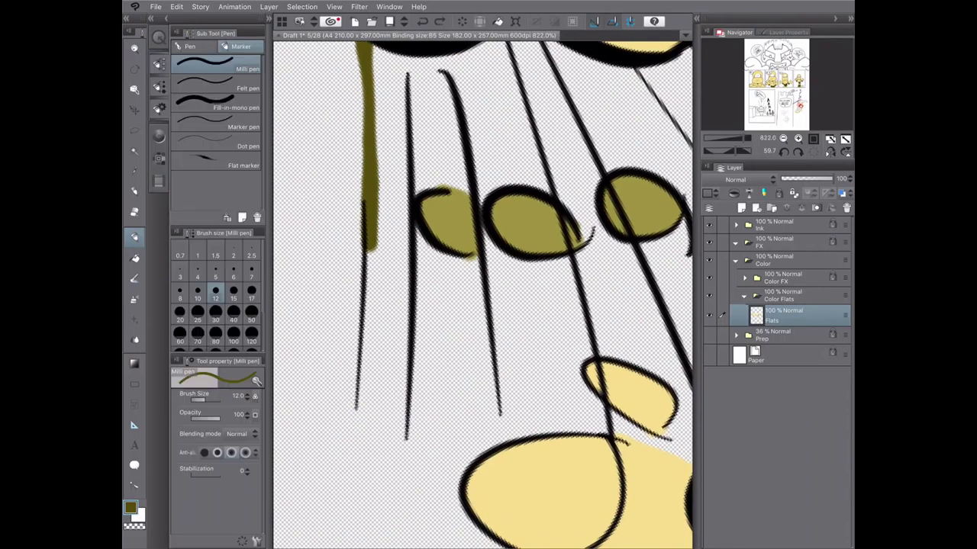
key("bracketright")
left_click_drag(356, 406, 500, 418)
scroll(482, 295, "down", 3)
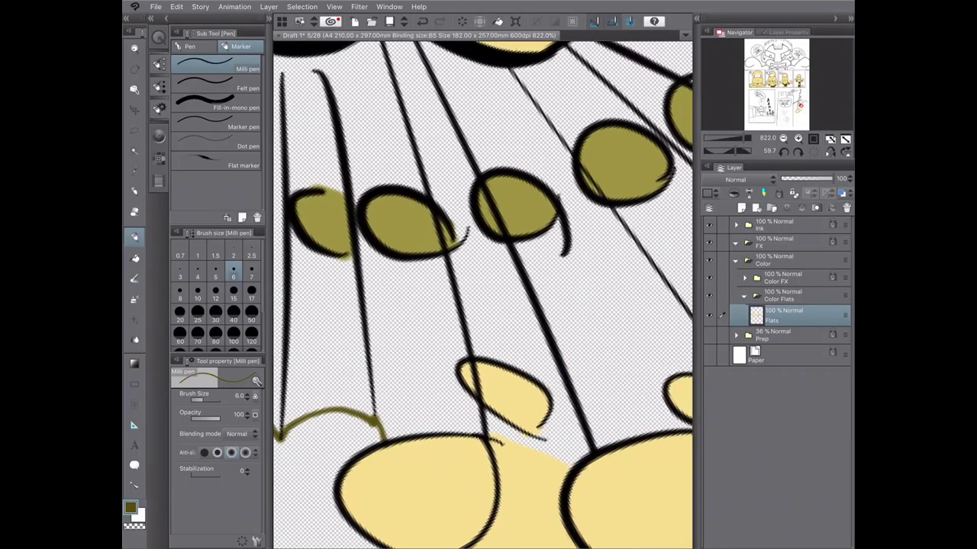
scroll(482, 295, "down", 2)
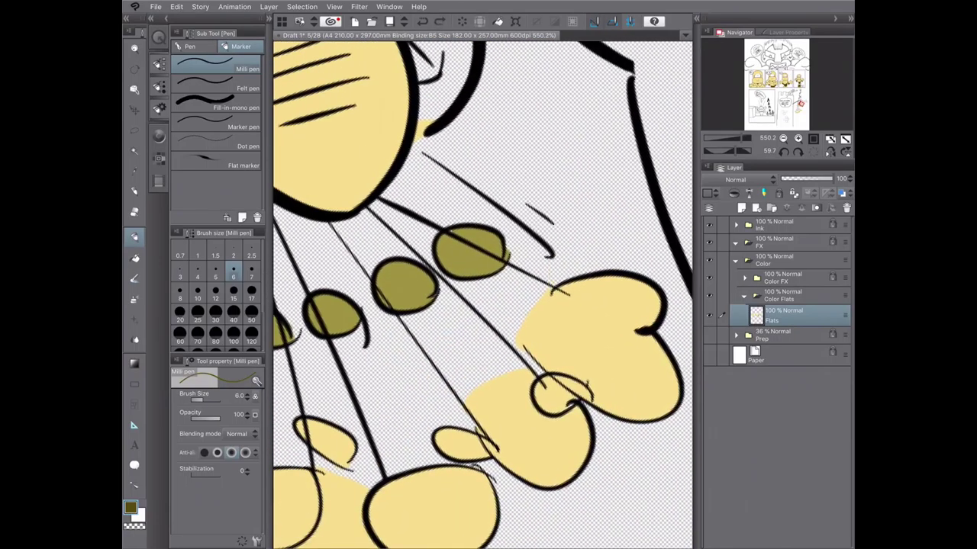
- Fill all sections of the blurred arm between the motion lines with dark olive
key("b")
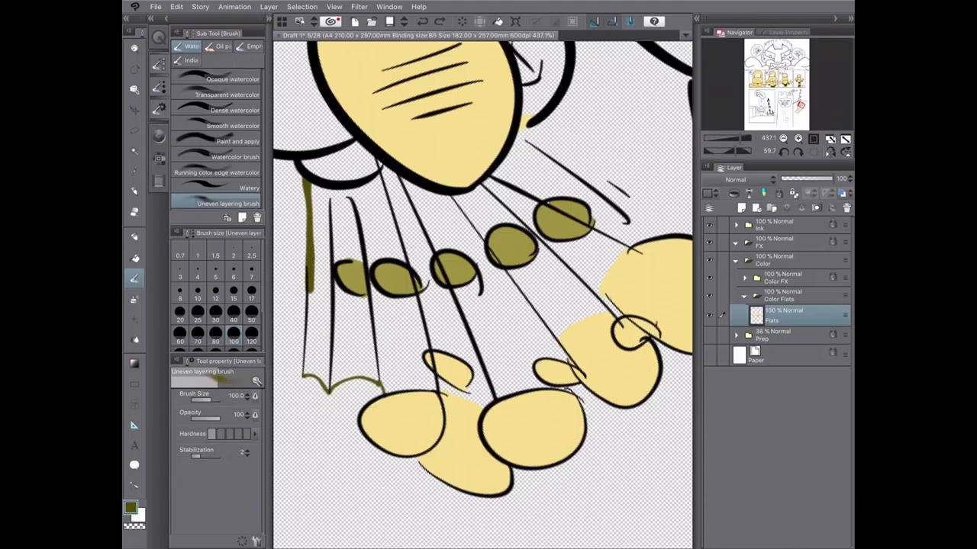
key("g")
left_click(350, 319)
left_click(405, 359)
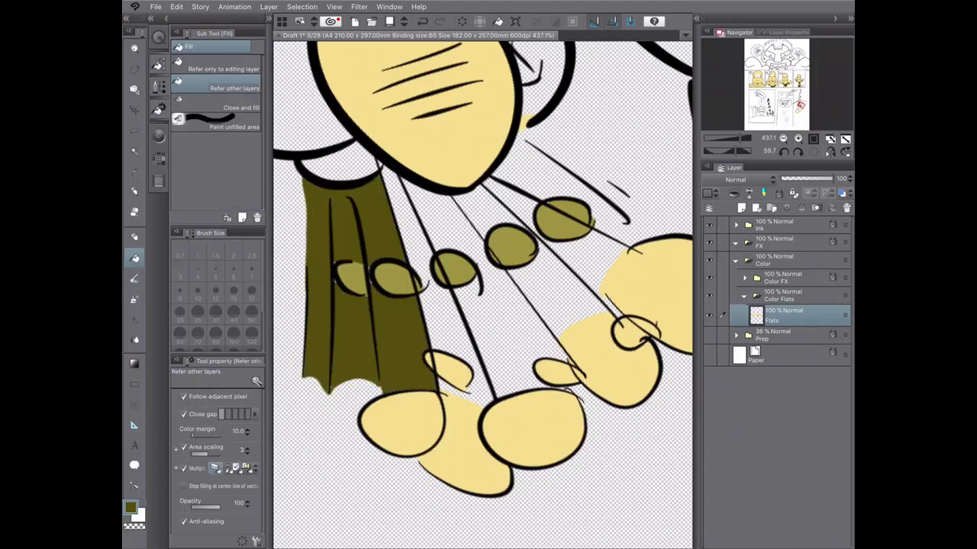
left_click(450, 384)
left_click(477, 321)
left_click(565, 305)
left_click(595, 260)
left_click(492, 217)
left_click(511, 206)
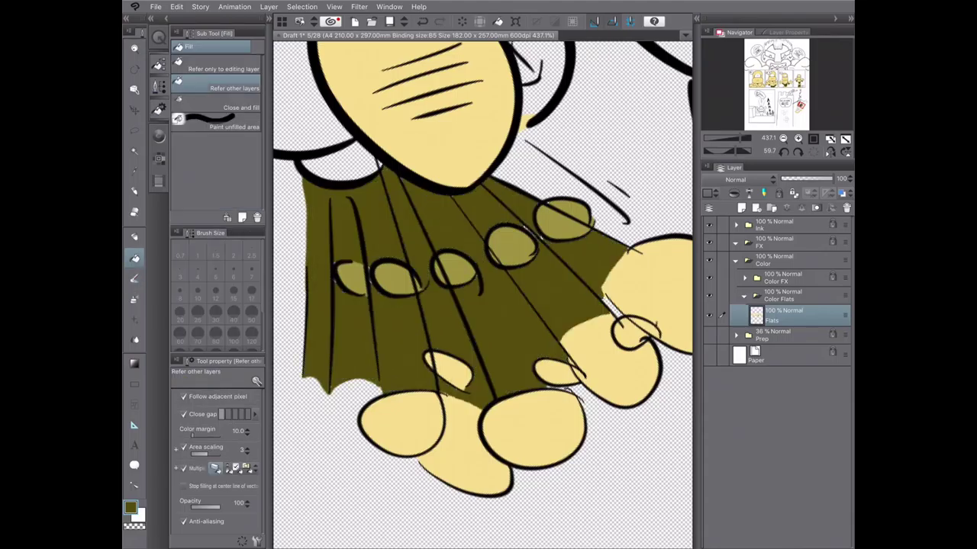
- Touch up the gaps between the blurred arm and the hand shapes with dark olive Milli pen strokes
key("p")
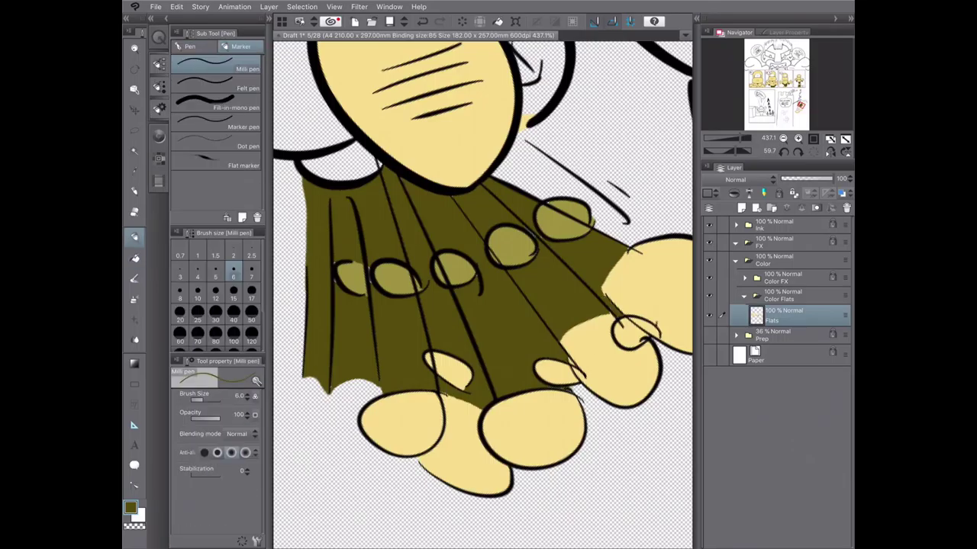
left_click_drag(568, 358, 577, 365)
left_click_drag(601, 287, 608, 297)
scroll(483, 295, "up", 1)
left_click_drag(494, 229, 498, 255)
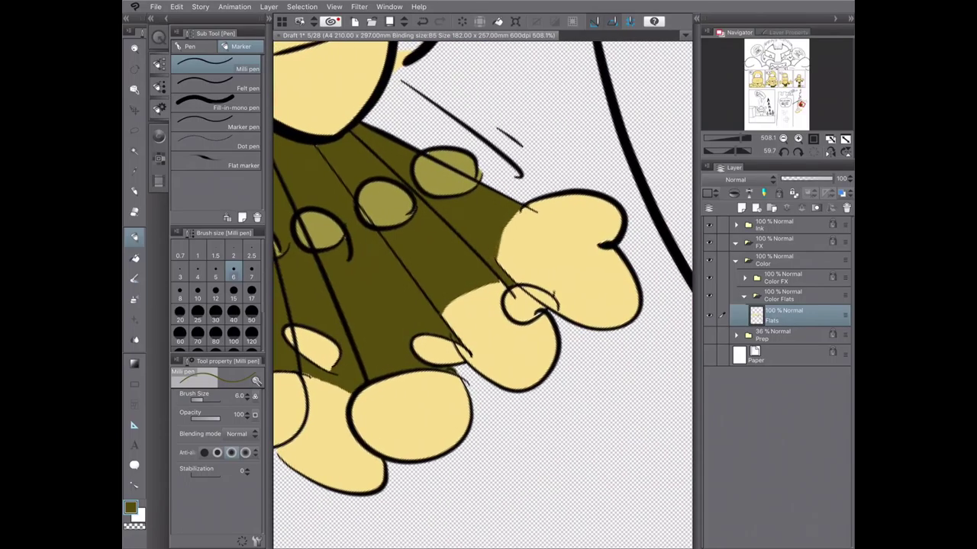
mouse_move(443, 296)
left_mouse_down()
mouse_move(464, 314)
mouse_move(461, 325)
left_mouse_up()
scroll(458, 305, "down", 3)
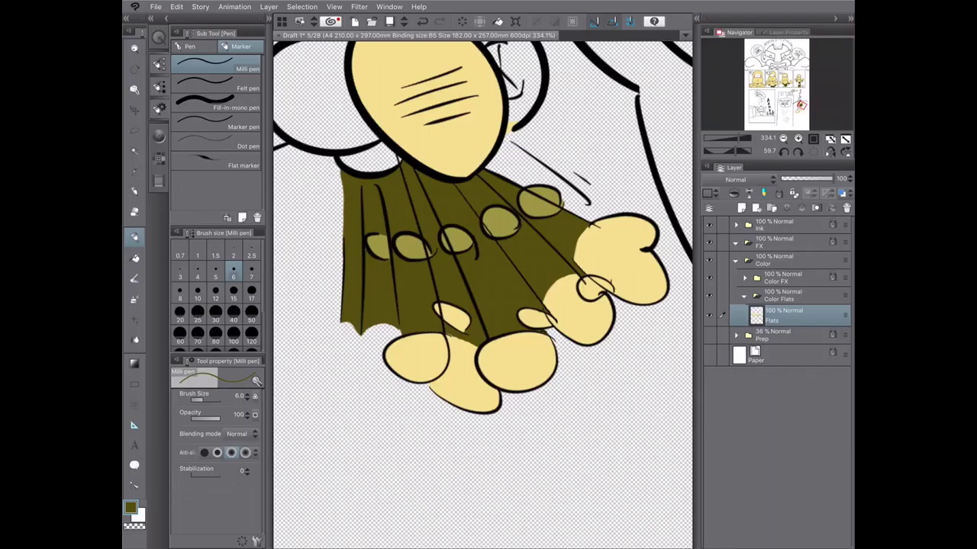
scroll(482, 296, "down", 3)
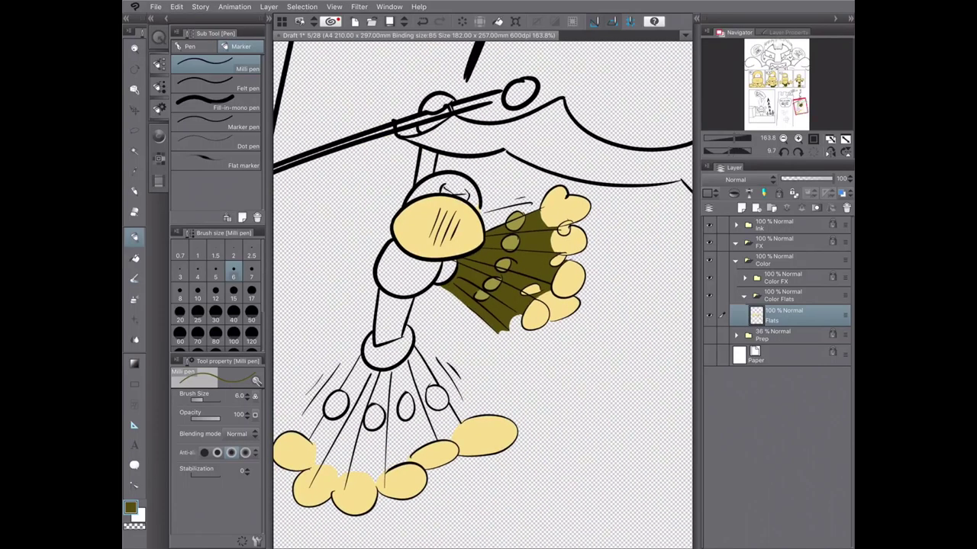
- Fill the four oval spots on the blurred leg with olive green
left_click_drag(483, 295, 536, 219)
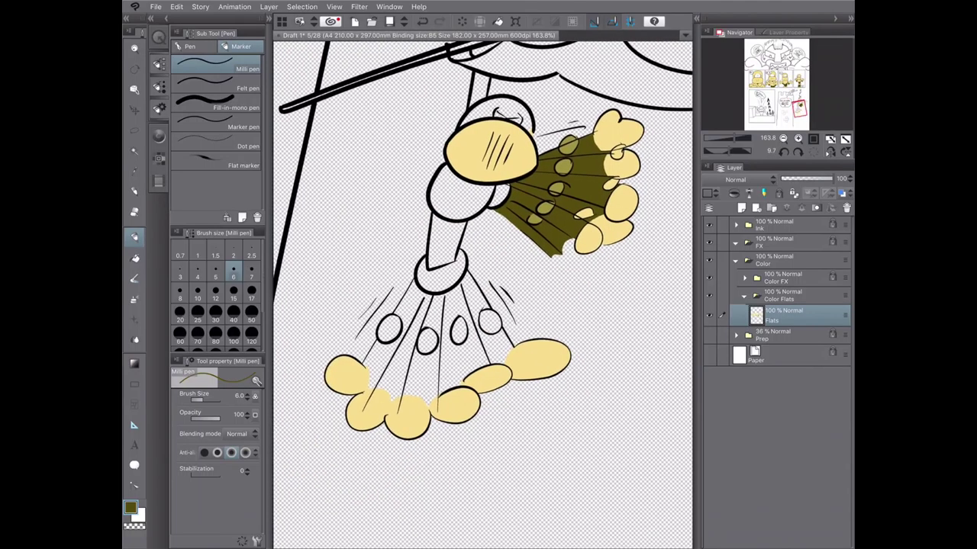
key("g")
left_click(198, 255)
left_click(388, 328)
left_click(426, 341)
left_click(459, 330)
left_click(489, 322)
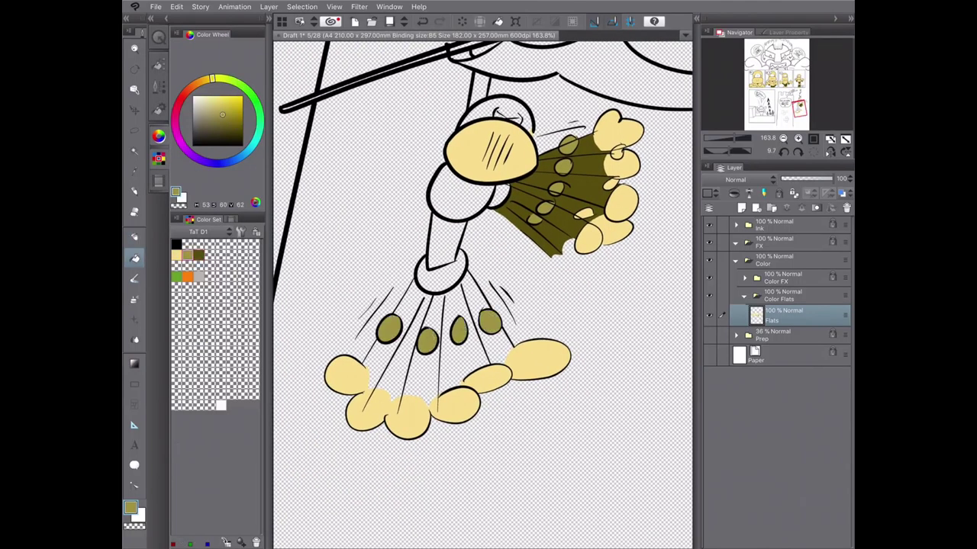
- Trace the open boundary between the blurred leg and the foot shapes in dark olive
scroll(381, 409, "up", 2)
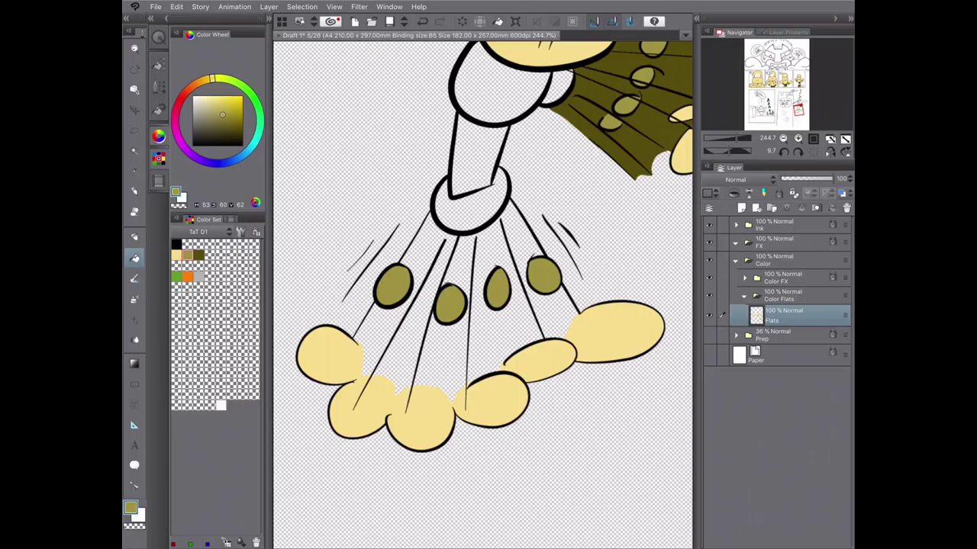
left_click(199, 255)
left_click(134, 237)
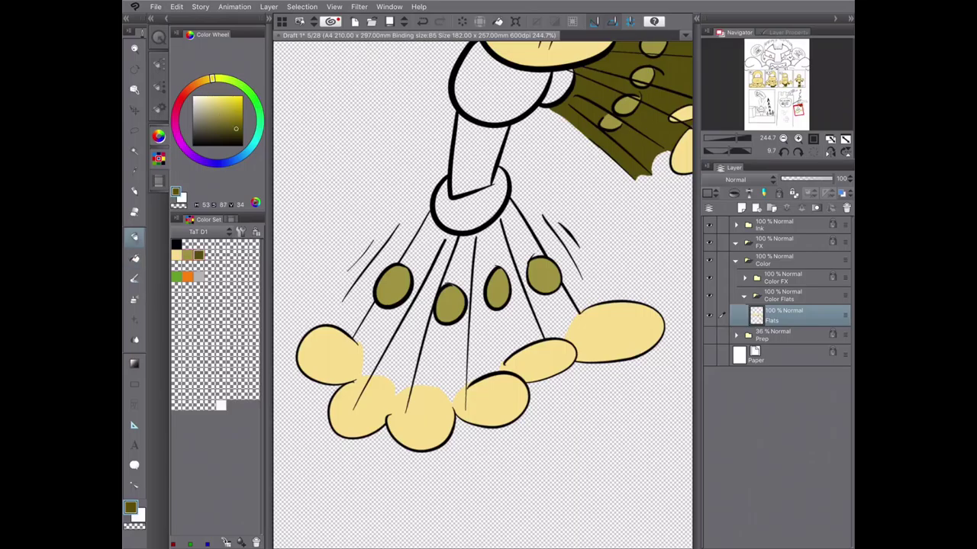
scroll(404, 443, "up", 3)
mouse_move(337, 297)
left_mouse_down()
mouse_move(356, 346)
mouse_move(393, 375)
left_mouse_up()
mouse_move(471, 393)
left_mouse_down()
mouse_move(500, 354)
mouse_move(470, 392)
left_mouse_up()
left_click_drag(545, 323, 537, 343)
left_click_drag(641, 263, 626, 297)
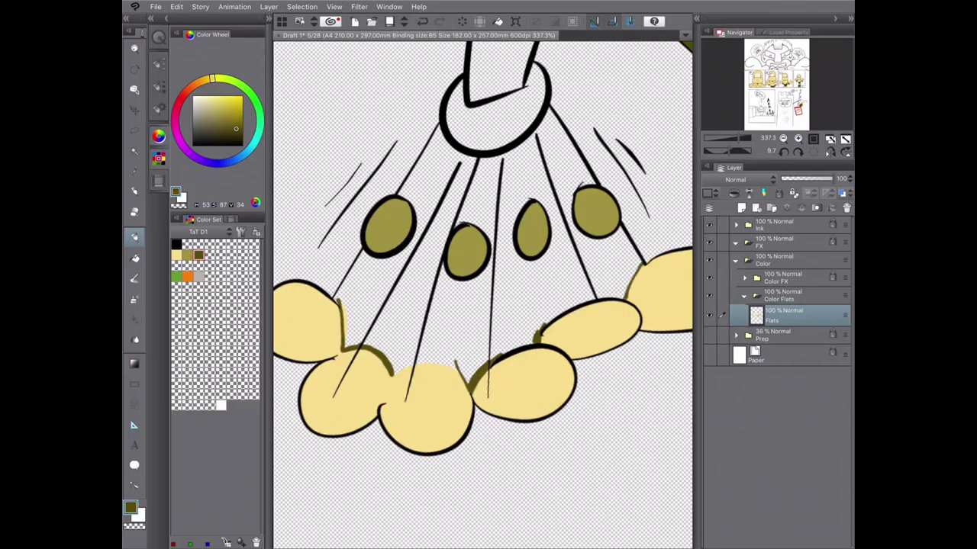
- Fill the blurred leg with dark olive and tidy its edges along the foot shapes
mouse_move(553, 122)
left_mouse_down()
mouse_move(626, 283)
mouse_move(473, 343)
mouse_move(358, 320)
mouse_move(343, 334)
left_mouse_up()
left_click_drag(441, 386, 465, 377)
left_click_drag(390, 382, 387, 371)
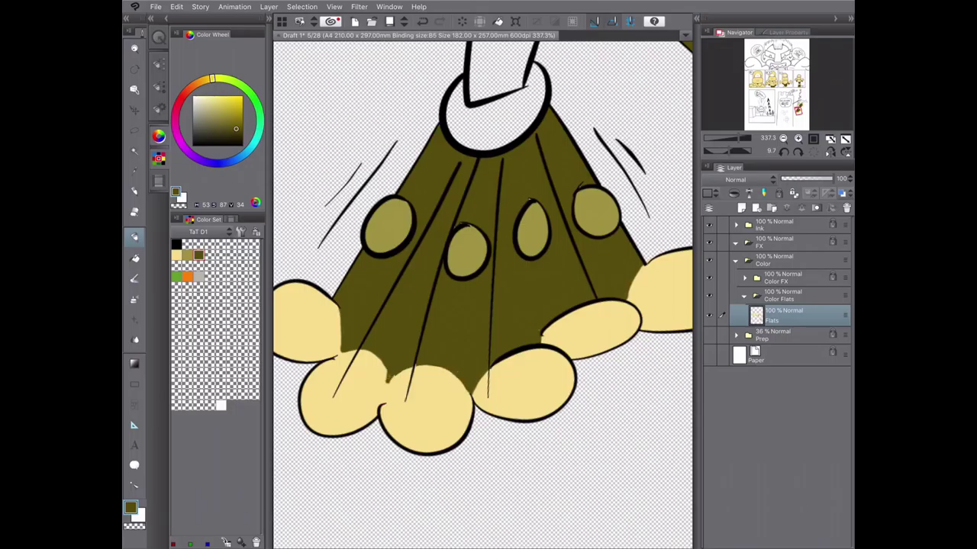
key("ctrl+z")
left_click_drag(636, 268, 636, 300)
left_click_drag(544, 328, 544, 343)
- Fill the small character's remaining limbs with dark olive and its head, body and joints with pale yellow
scroll(482, 294, "down", 5)
scroll(482, 294, "down", 1)
left_click(456, 229)
left_click(451, 263)
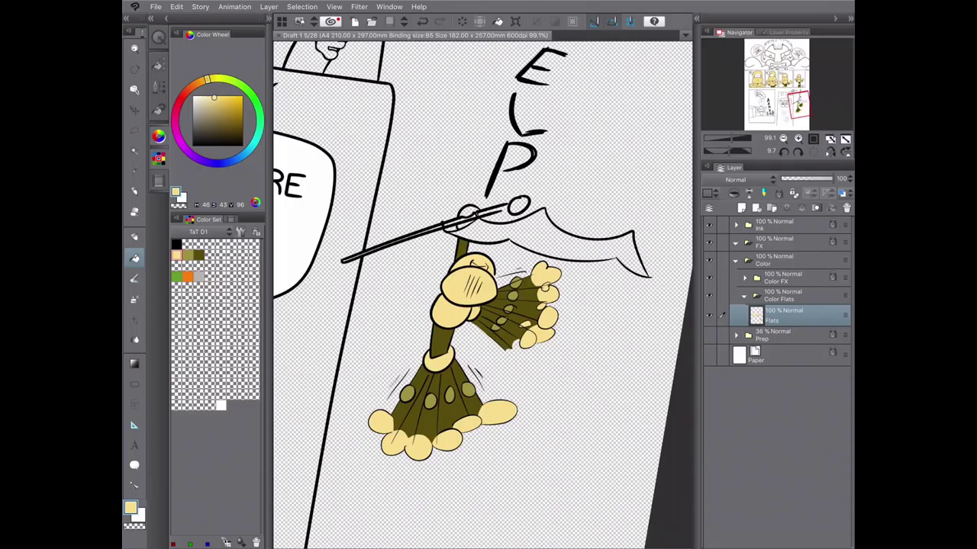
- Fill the waving cloth with light blue and the round tip of the pole with pale pink
left_click(241, 157)
left_click(205, 99)
left_click(549, 237)
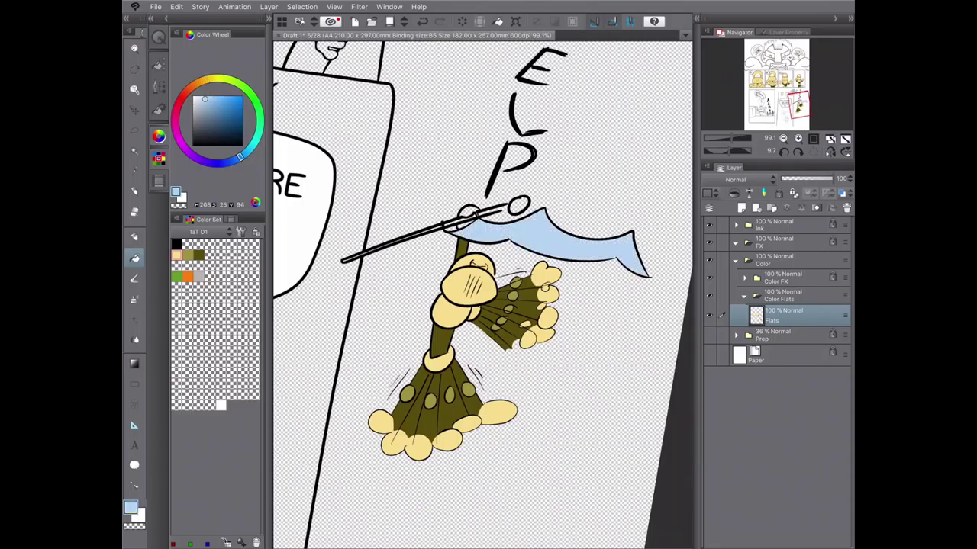
left_click(186, 91)
left_click(519, 205)
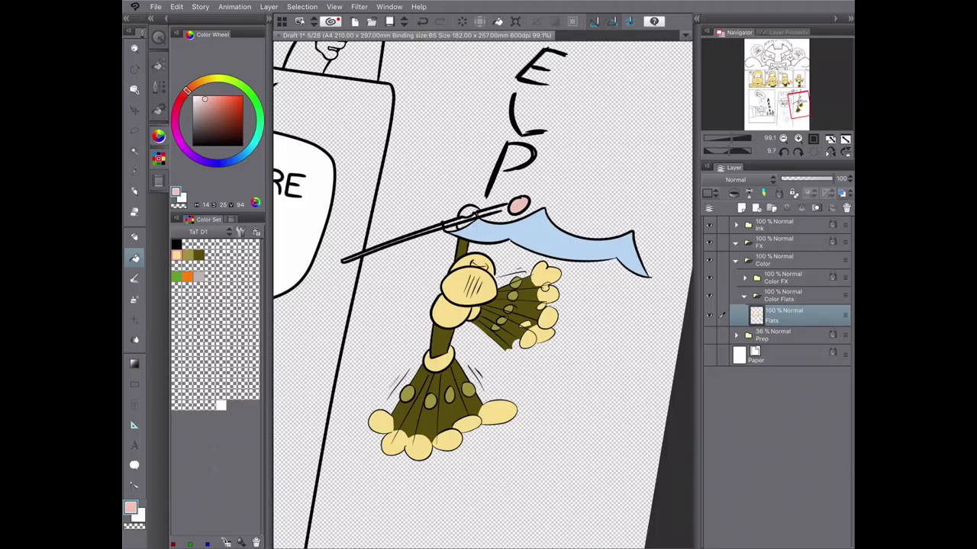
- Arrange the Color History and Color Set palettes so both are shown, with Color History above
left_click(158, 181)
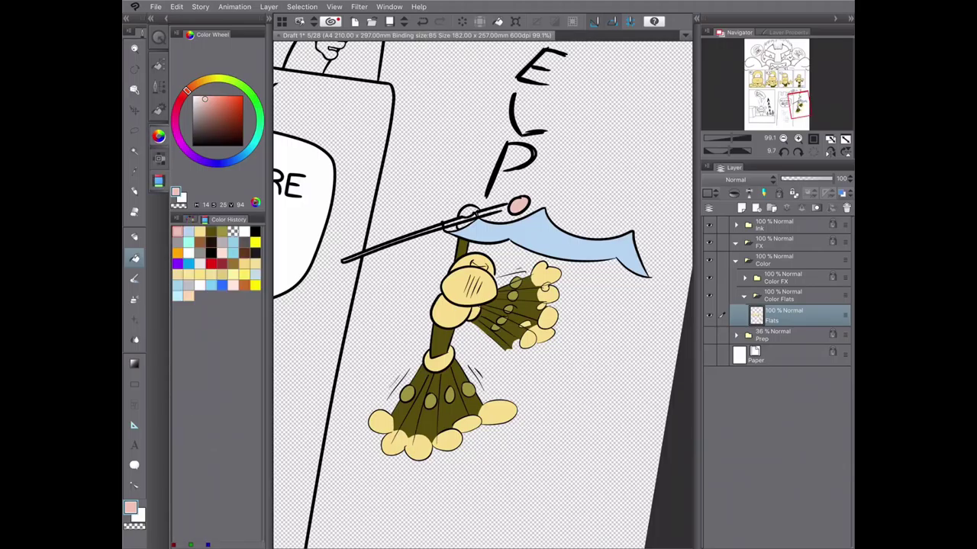
left_click(159, 158)
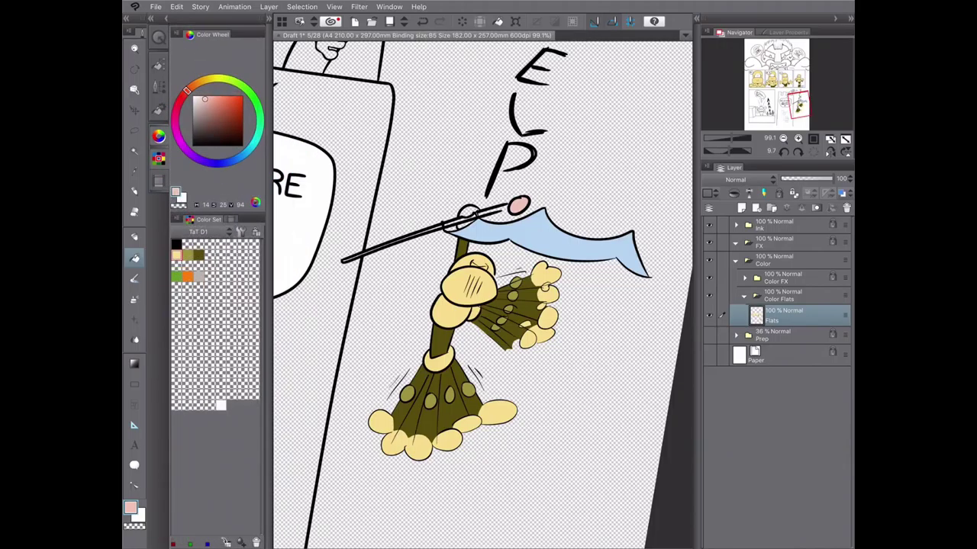
left_click(159, 181)
left_click_drag(159, 158, 222, 397)
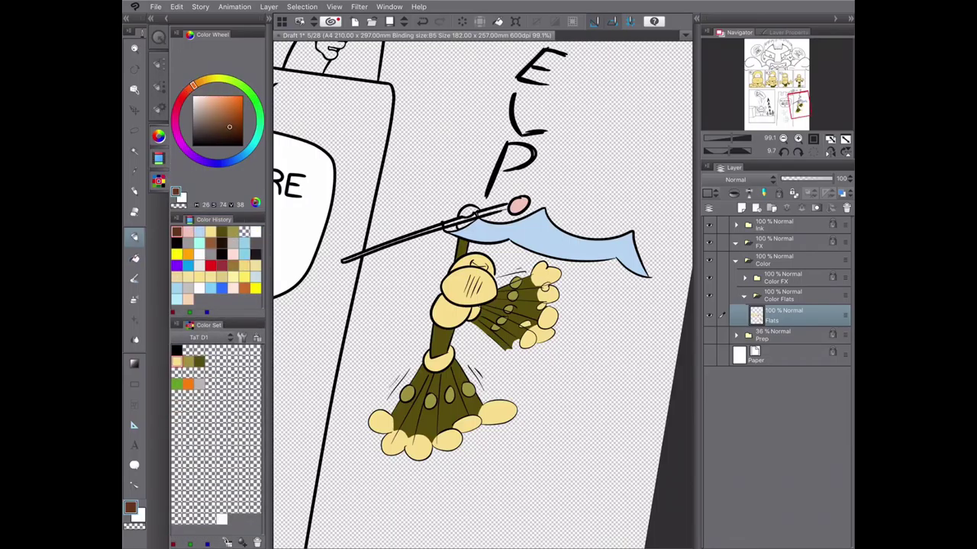
- Paint the pole dark brown along its whole length with the Milli pen at size 12
scroll(340, 195, "up", 5)
mouse_move(348, 326)
left_mouse_down()
mouse_move(562, 250)
mouse_move(397, 312)
left_mouse_up()
key("p")
key("bracketright")
key("bracketright")
key("bracketright")
key("bracketright")
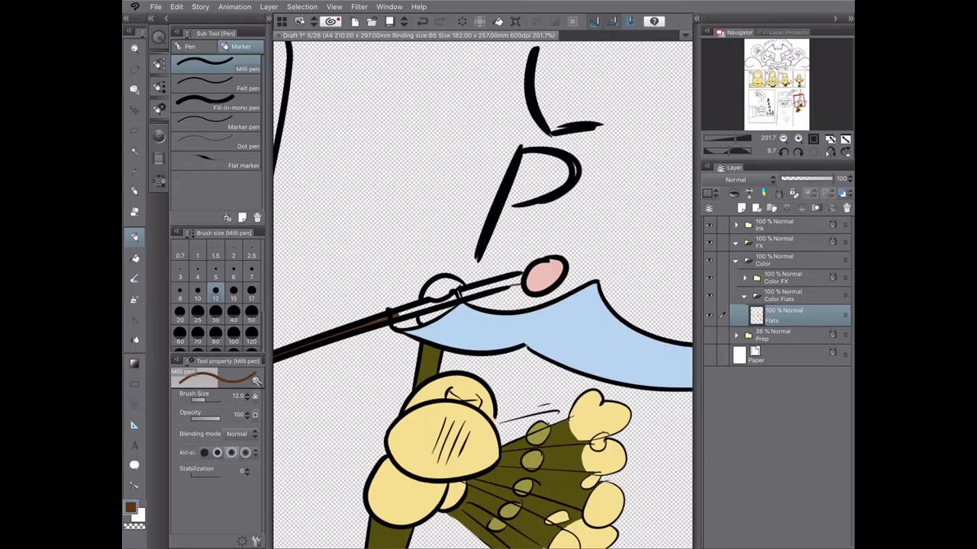
left_click_drag(398, 311, 522, 276)
left_click_drag(461, 296, 519, 281)
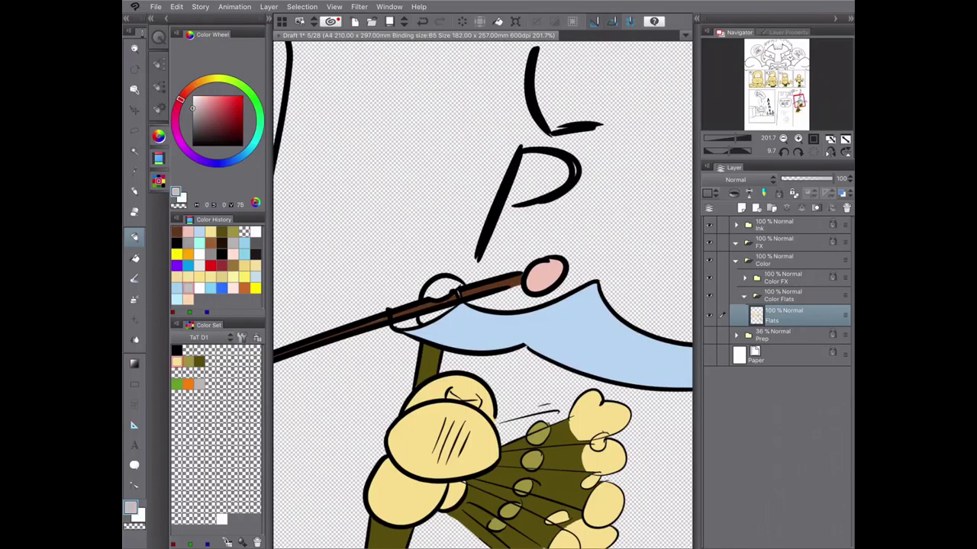
- Fill the hand gripping the pole with pale yellow and set the drawing color to dark red (H 0, S 67, V 60)
key("g")
left_click(176, 361)
left_click(441, 294)
scroll(481, 305, "down", 1)
left_click(225, 115)
left_click(180, 99)
scroll(481, 305, "down", 5)
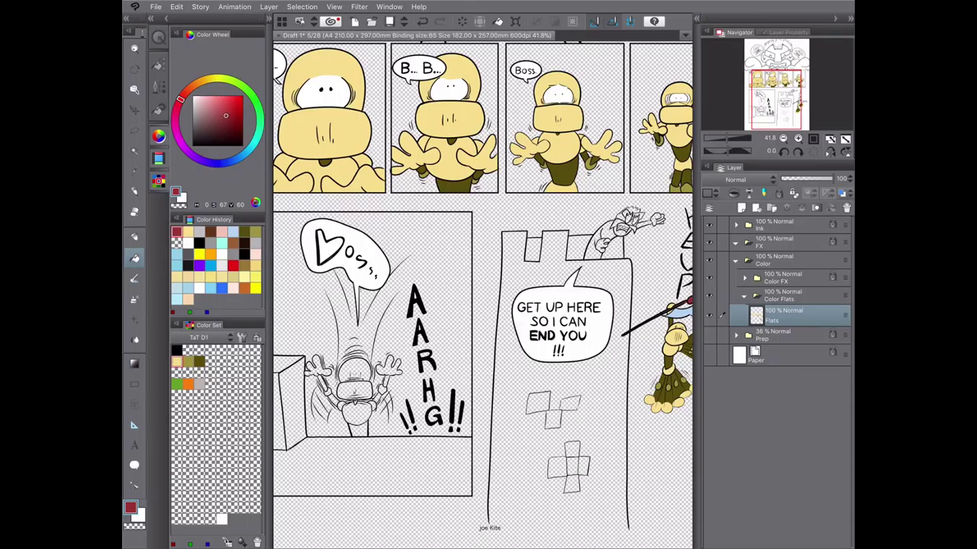
scroll(283, 439, "up", 5)
left_click(466, 362)
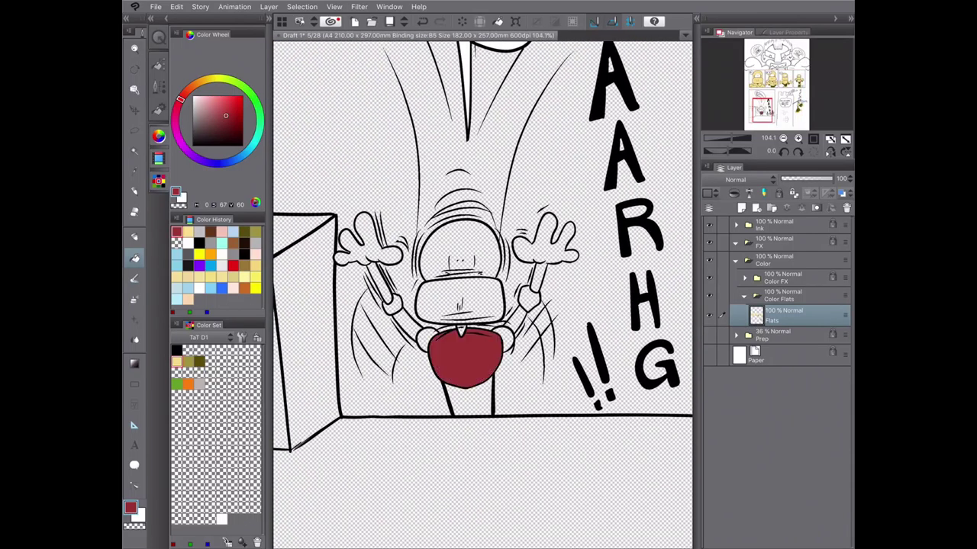
key("ctrl+z")
- Fill the torso, shoulders, a raised hand and the muzzle of the character in the AARHG panel with pale yellow
left_click(177, 361)
left_click(465, 362)
left_click(505, 336)
left_click(425, 337)
left_click(546, 241)
key("ctrl+z")
left_click(371, 238)
left_click(458, 301)
- Close the outline around the falling character's eyes and fill the head and the other raised hand with pale yellow
scroll(478, 244, "up", 5)
key("p")
left_click_drag(402, 272, 467, 304)
key("g")
left_click(649, 214)
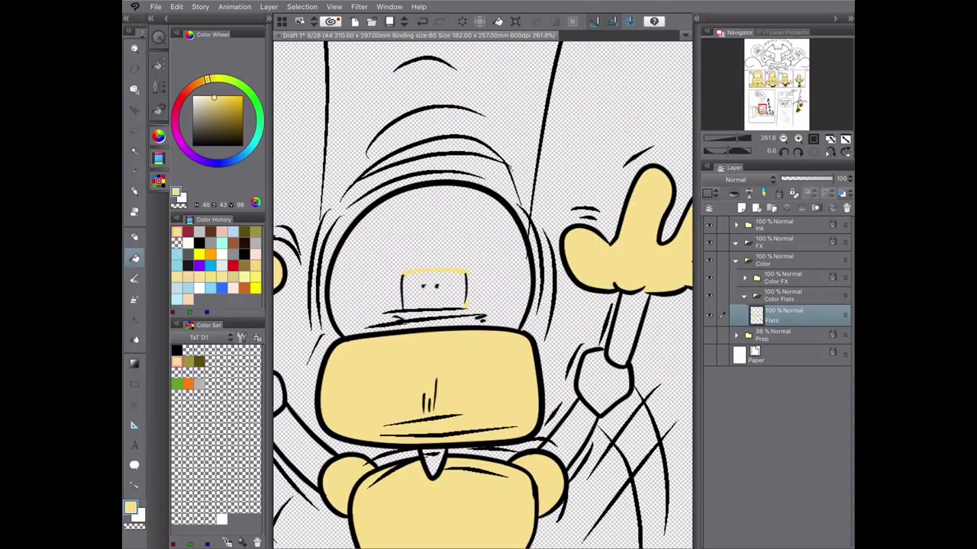
left_click(458, 221)
- Fill the falling character's left-side arm, neck and lower body with dark olive
scroll(480, 290, "down", 2)
left_click(199, 361)
left_click(328, 301)
left_click(381, 378)
left_click(485, 390)
left_click(496, 519)
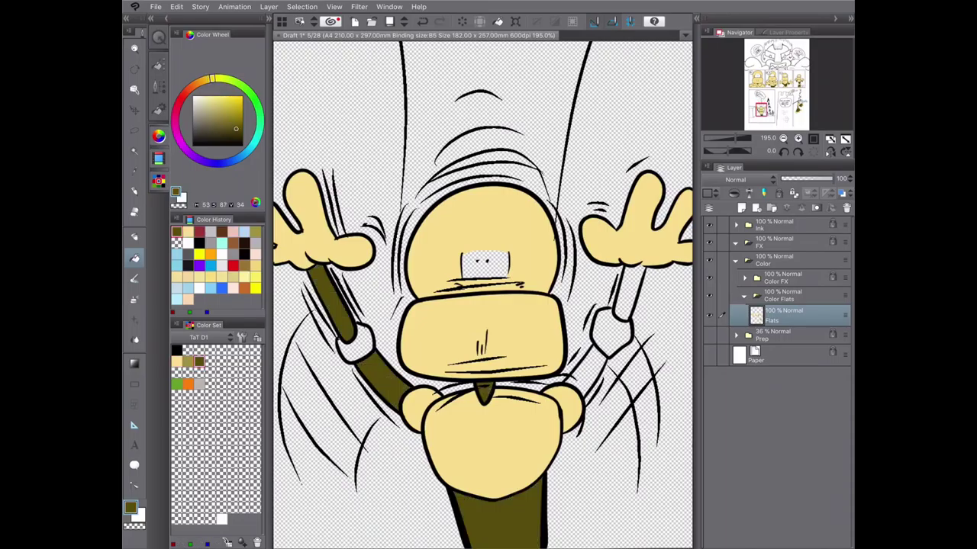
- Fill the falling character's remaining arm with dark olive, both elbows with lighter olive and the eyes with white
left_click(630, 294)
left_click(580, 359)
scroll(480, 305, "down", 1)
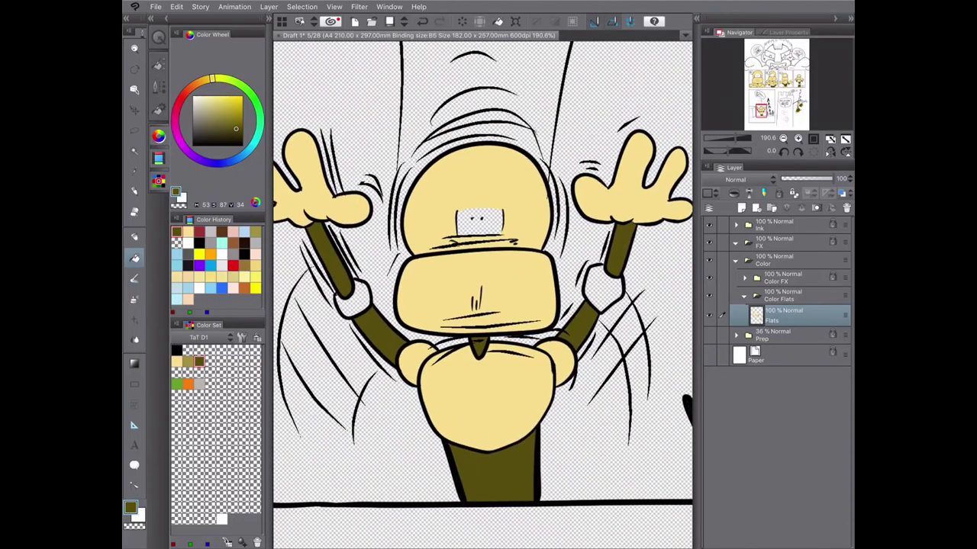
left_click(188, 350)
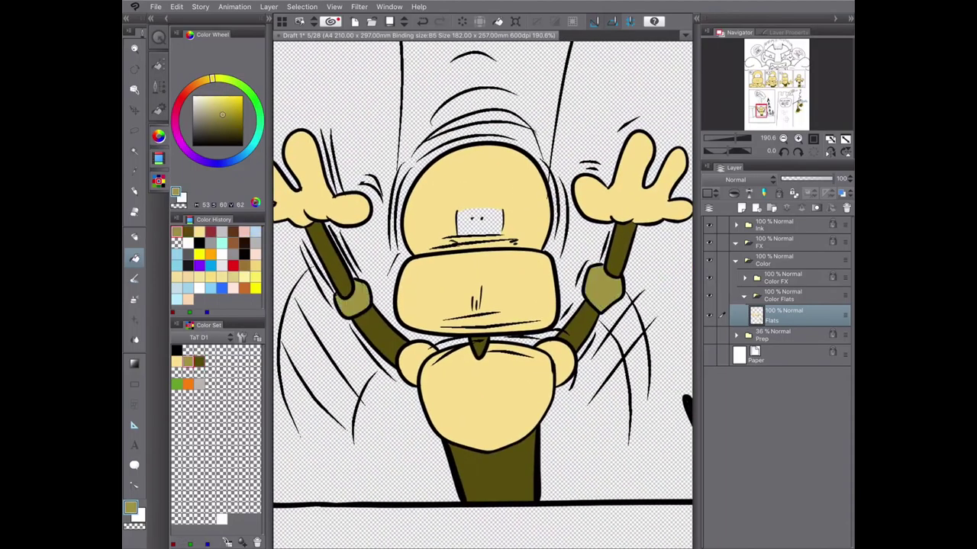
left_click(480, 222)
- Fill the AARHG panel's ground and block front with gray (V 55), and the block's side and top with light gray (V 90)
scroll(480, 290, "down", 5)
scroll(481, 290, "up", 2)
left_click(210, 232)
left_click(496, 381)
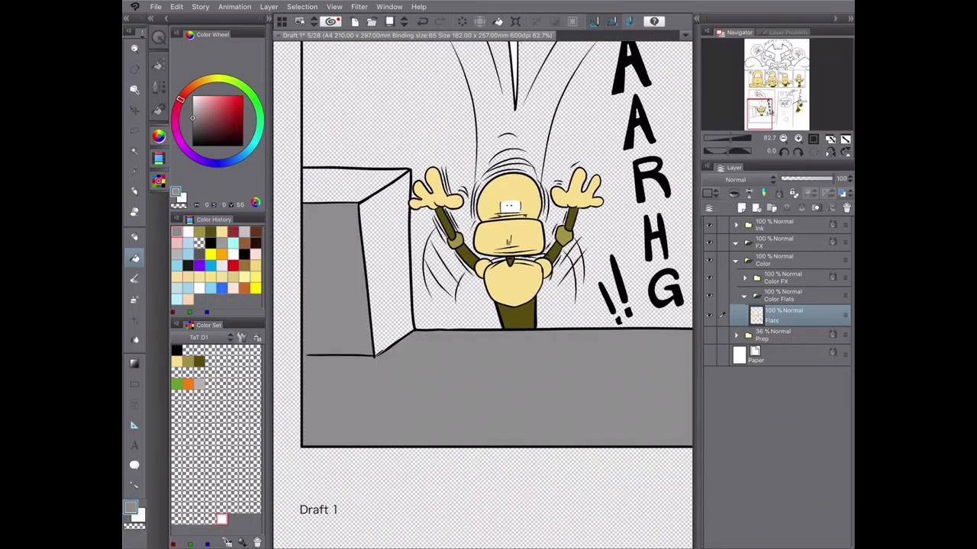
left_click(222, 266)
scroll(480, 290, "down", 3)
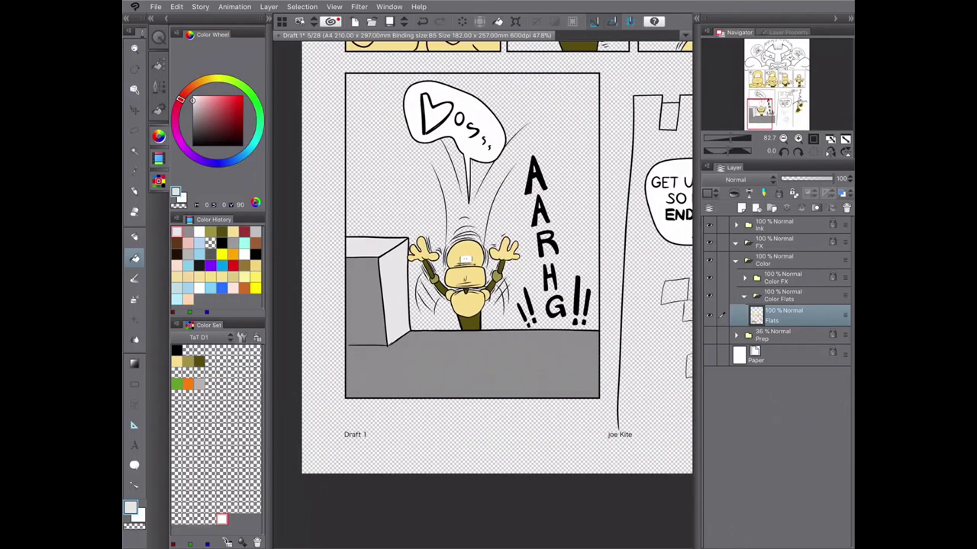
- Close off the base of the tower in the last panel and fill the tower wall with light gray (V 90)
left_click_drag(534, 344, 382, 276)
left_click(134, 383)
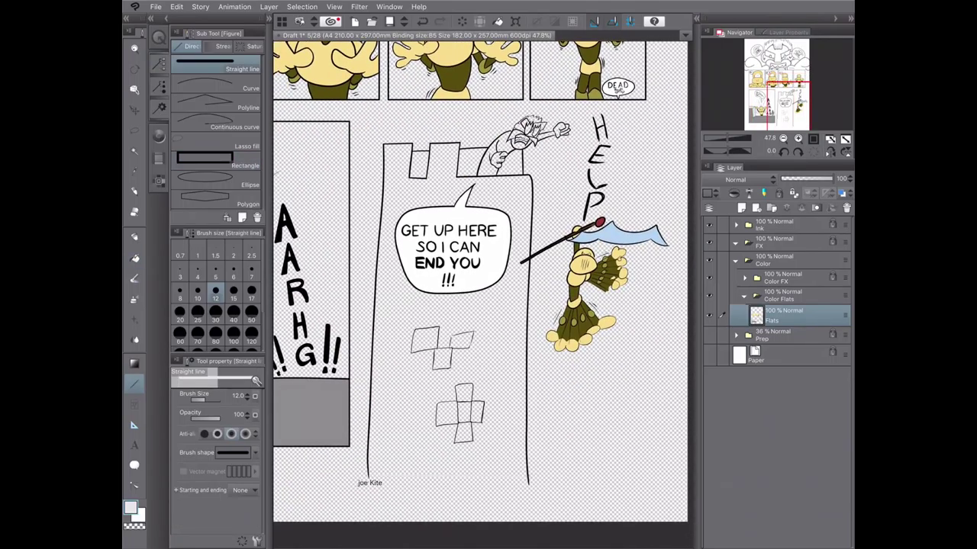
key("g")
left_click(487, 399)
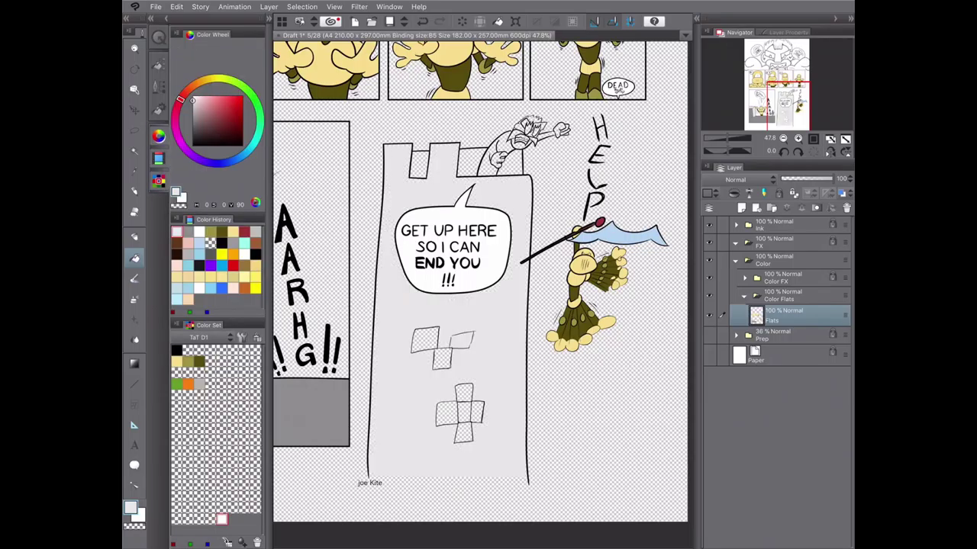
- Fill the gaps between the tower's battlements with darker gray
left_click(192, 117)
left_click(420, 165)
left_click(471, 164)
left_click(510, 163)
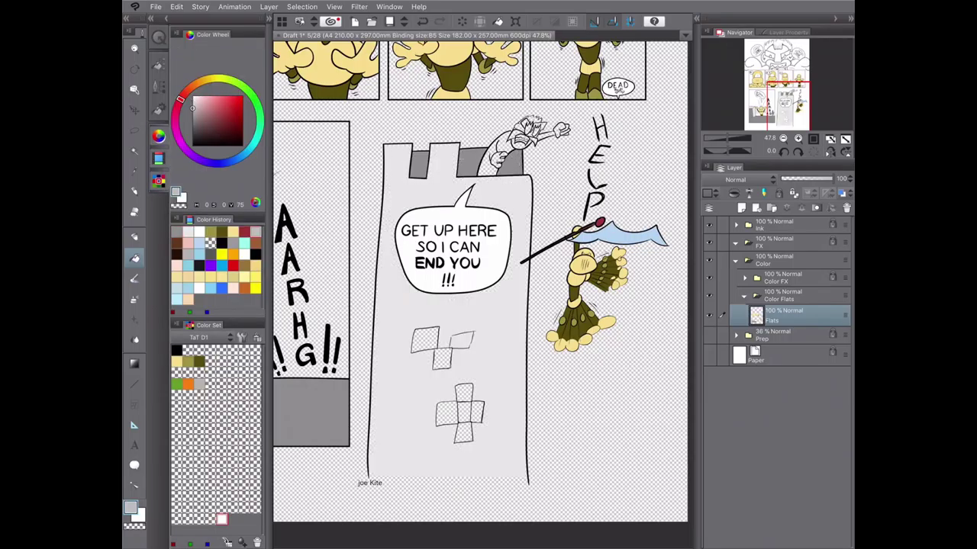
- Fill the tower's brick details with gray (V 75), keeping the center brick of the lower cluster a lighter gray
left_click(425, 341)
left_click(442, 359)
left_click(446, 413)
left_click(464, 393)
left_click(478, 412)
left_click(464, 434)
left_click(192, 101)
left_click(464, 412)
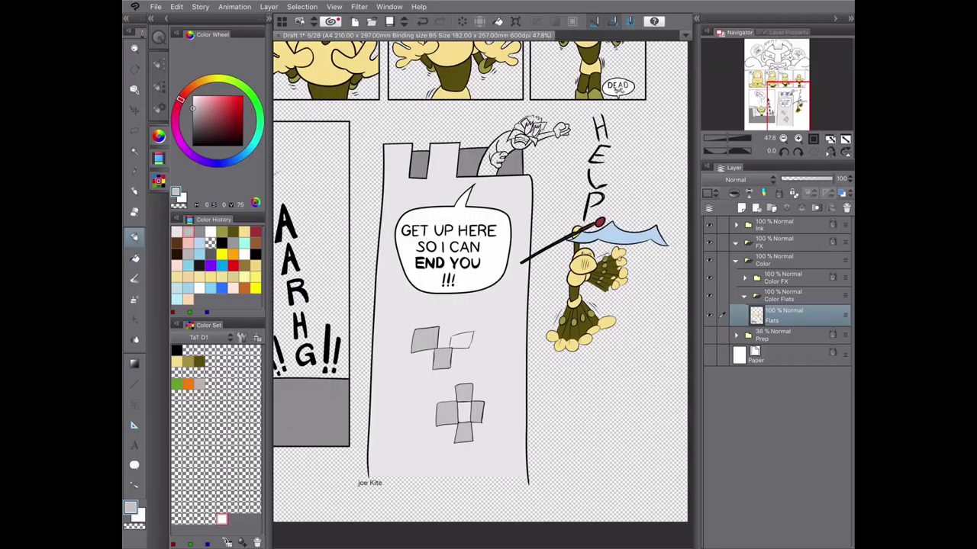
scroll(487, 333, "up", 5)
left_click(460, 340)
scroll(482, 295, "down", 5)
left_click_drag(534, 229, 351, 328)
scroll(482, 252, "up", 5)
left_click(192, 115)
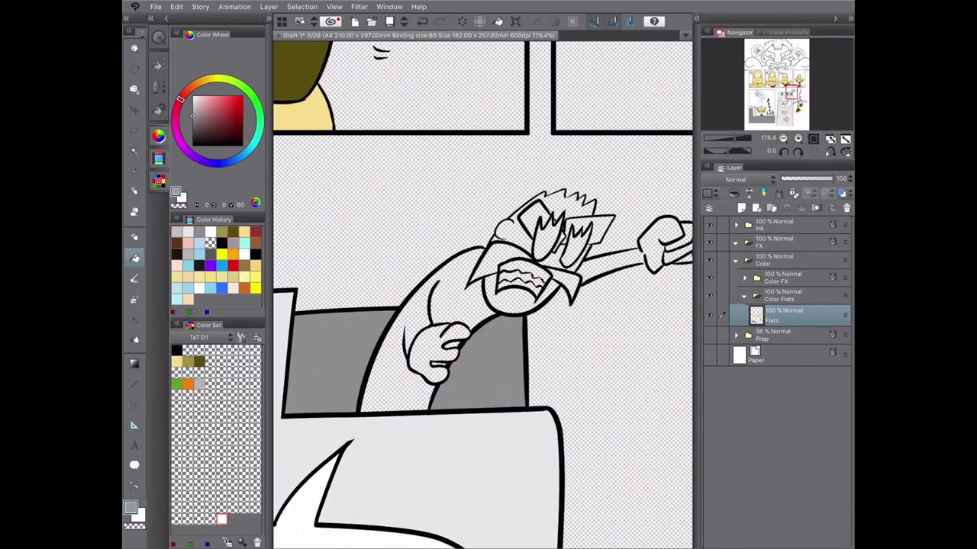
left_click(442, 294)
key("ctrl+z")
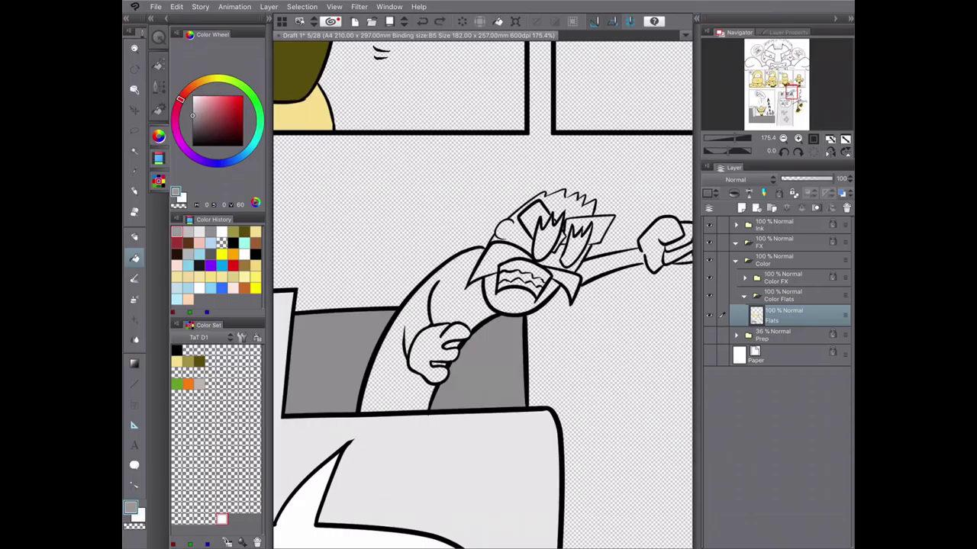
- Fill the torso and near sleeve of the shouting character on the tower with orange-brown (H 26, S 81, V 79)
left_click(193, 84)
left_click(232, 106)
left_click(428, 321)
left_click(453, 346)
left_click(438, 364)
- Fill the shouting character's near hand and chin with pale pink skin color (H 20, S 19, V 100)
left_click(202, 98)
left_click(436, 371)
left_click(499, 306)
left_click(524, 300)
scroll(499, 306, "up", 3)
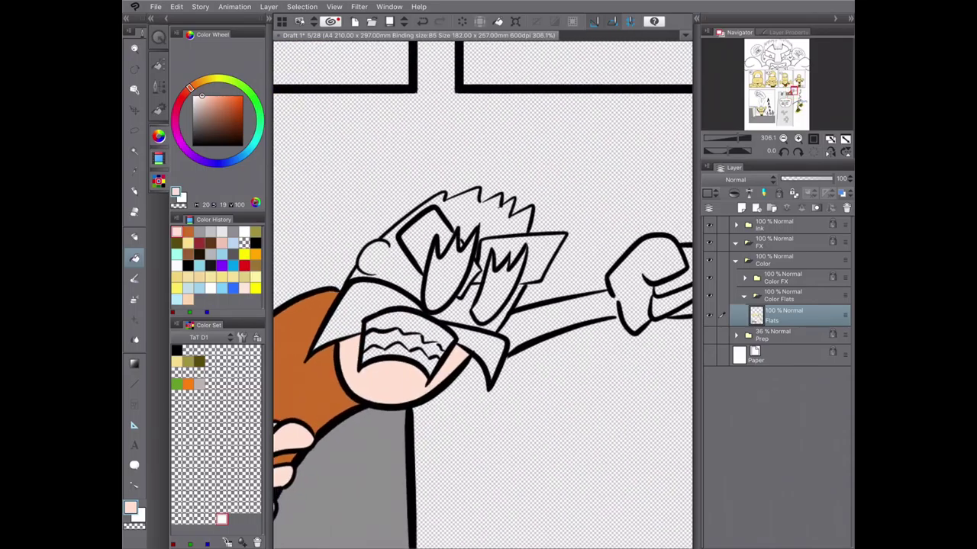
- Close the small outline gaps at the shouting character's ear and wrist with skin color and fill the mouth opening with black
key("e")
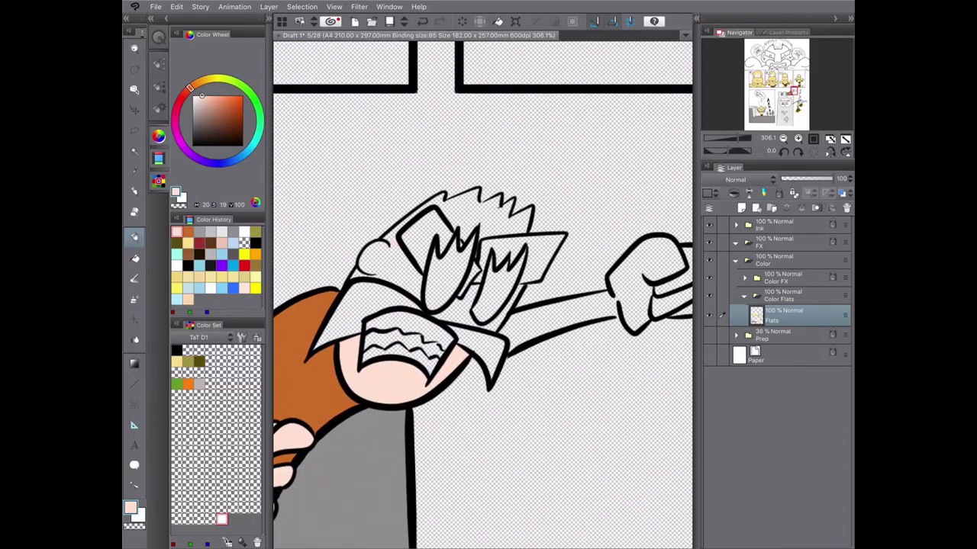
left_click(176, 350)
key("g")
left_click(404, 345)
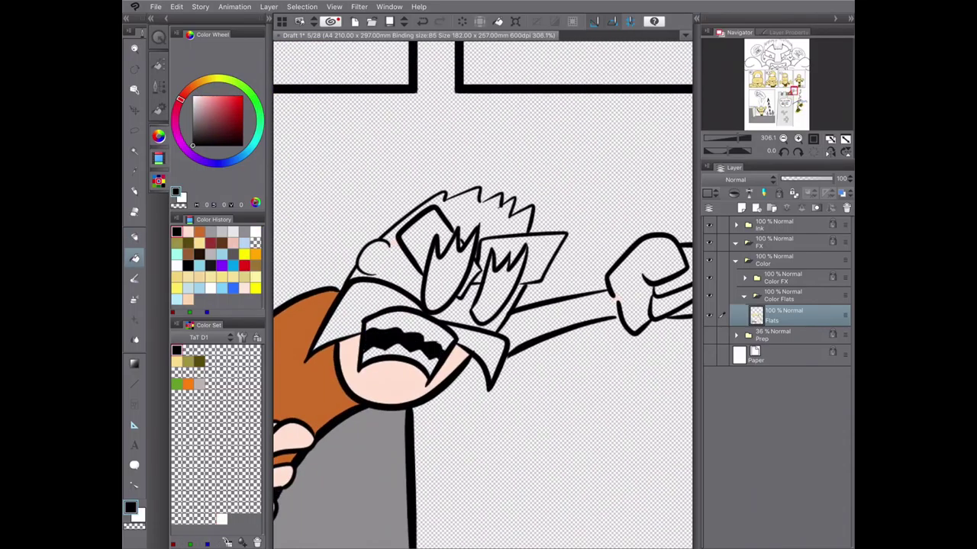
- Fill the shouting character's mustache and both eyebrows with orange (H 39, S 100, V 100)
left_click(358, 328)
left_click(480, 358)
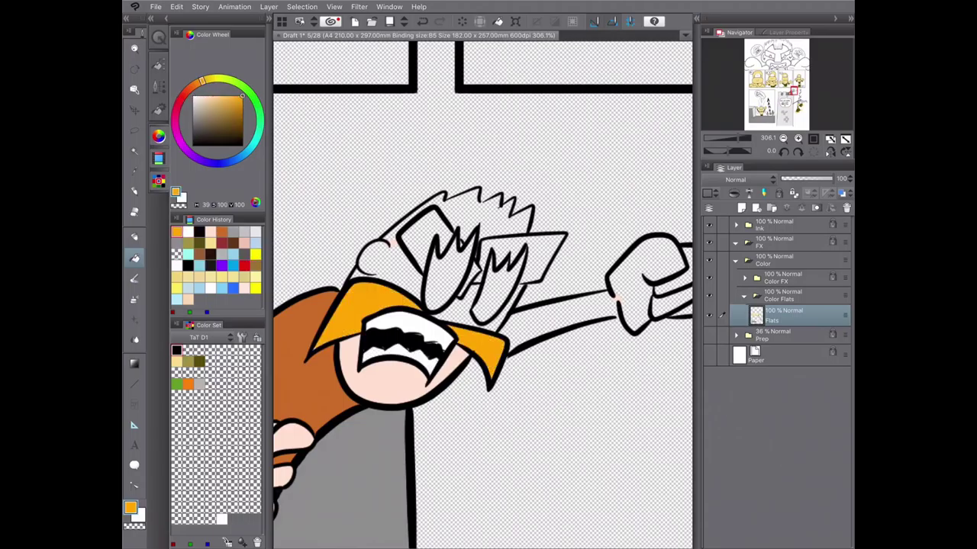
left_click(428, 237)
left_click(527, 248)
- Fill the flame-shaped eyes with red (H 356, S 100, V 90) and the raised fist with pale pink skin color
left_click(458, 275)
left_click(500, 286)
left_click(220, 231)
left_click(649, 267)
left_click(661, 302)
- Fill the small eyebrow areas between the flaming eyes with orange (H 39, S 100, V 100)
left_click(198, 231)
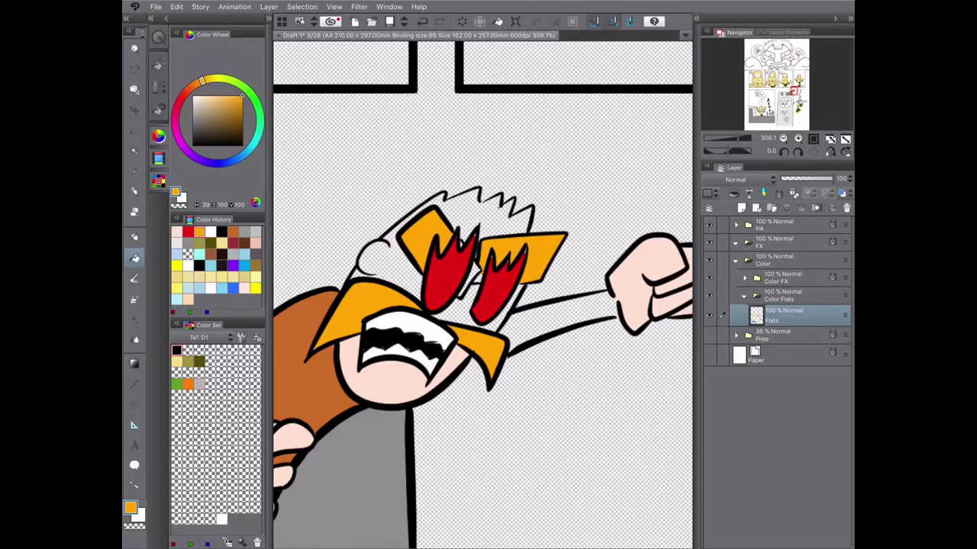
left_click(478, 268)
left_click(478, 278)
key("i")
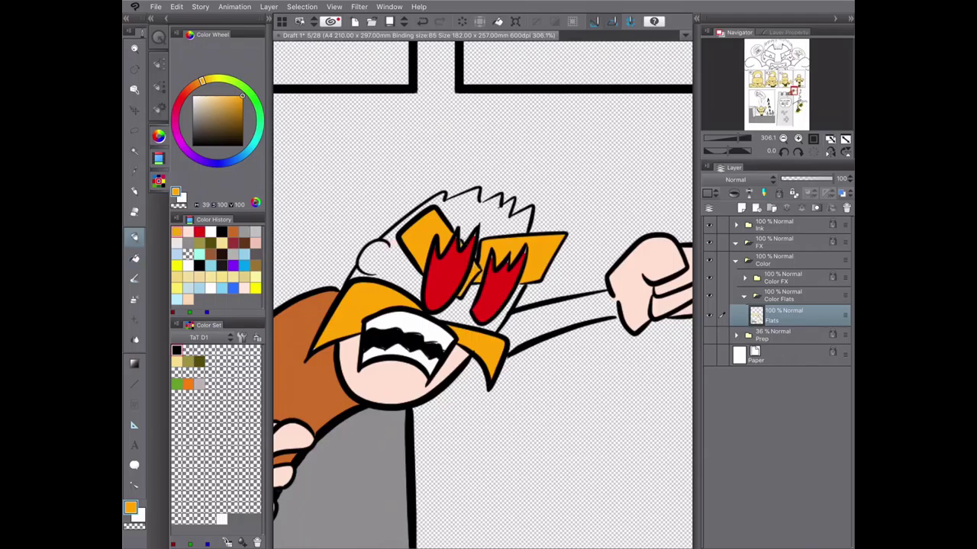
left_click(227, 106)
key("g")
left_click(458, 206)
key("ctrl+z")
- Fill the shouting character's spiky hair with the eyebrow orange and the face and ear with pale pink skin color
left_click(176, 231)
left_click(457, 206)
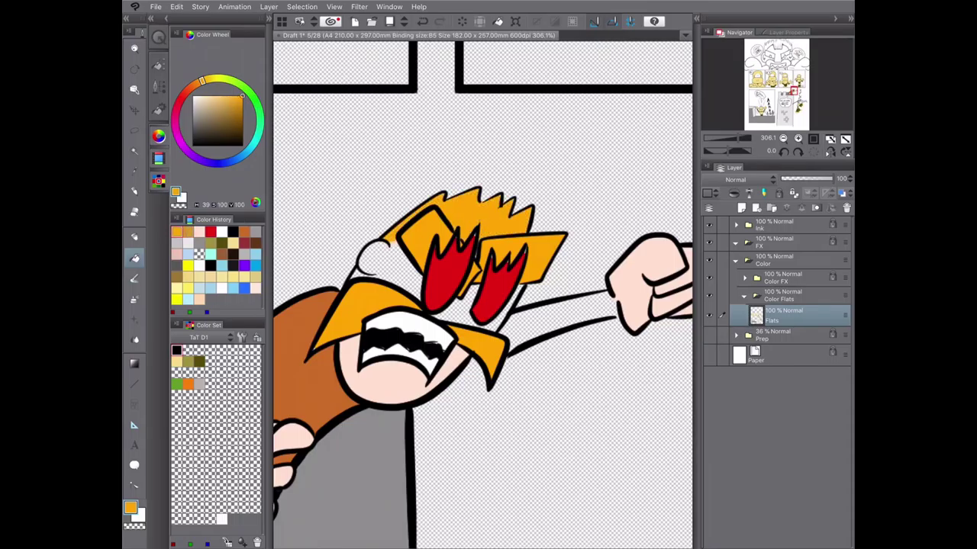
left_click(199, 231)
left_click(374, 256)
left_click(228, 106)
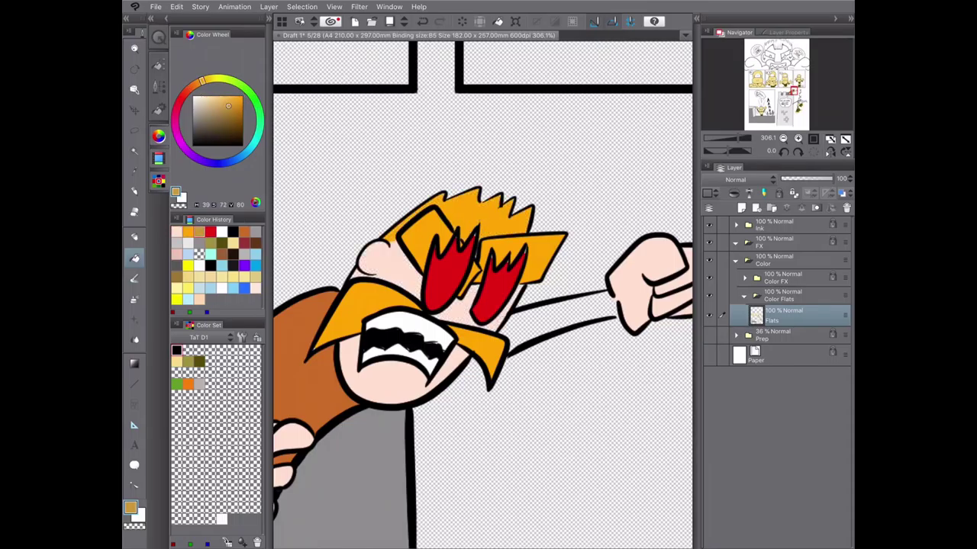
left_click(565, 314)
key("ctrl+z")
- Sample the torso's orange-brown (H 26, S 81, V 79) and fill the raised arm's sleeve with it
key("i")
left_click(297, 336)
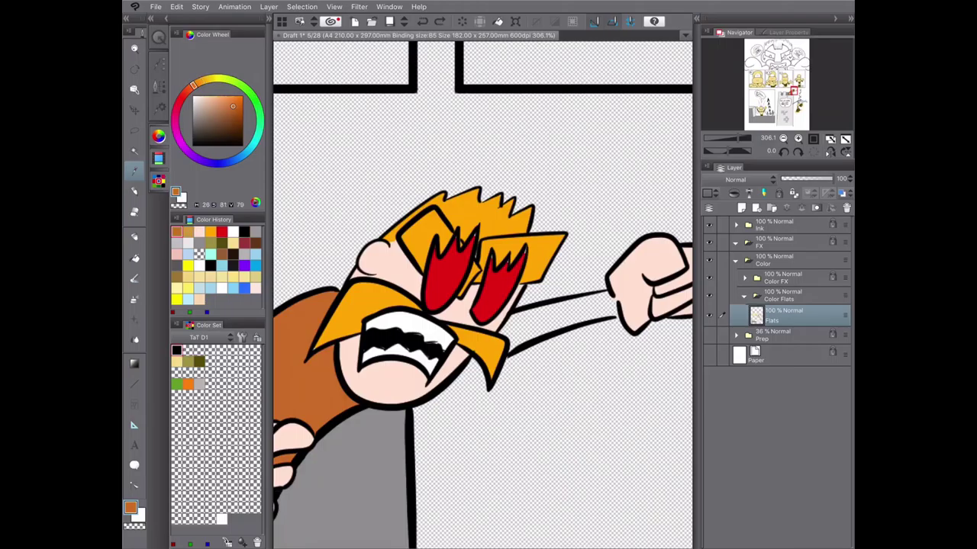
key("g")
left_click(565, 314)
scroll(483, 295, "down", 2)
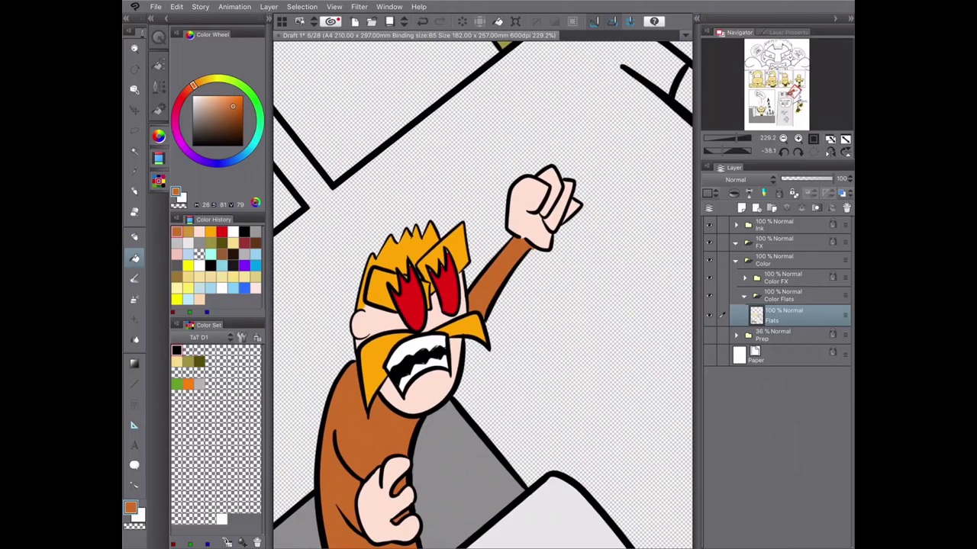
- Touch up the unfilled specks around the flaming eyes and eyebrows with red and orange strokes
scroll(482, 295, "up", 4)
key("p")
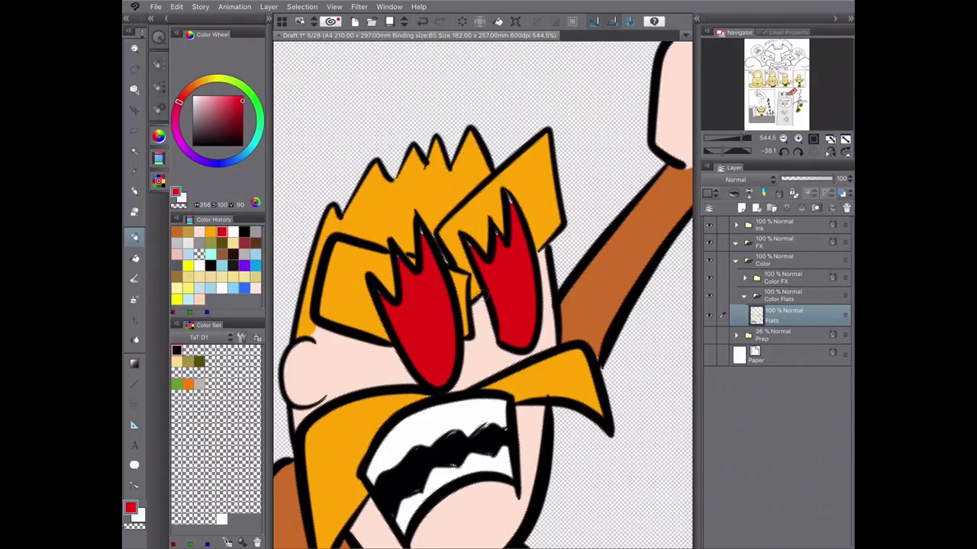
left_click_drag(482, 290, 488, 299)
key("ctrl+z")
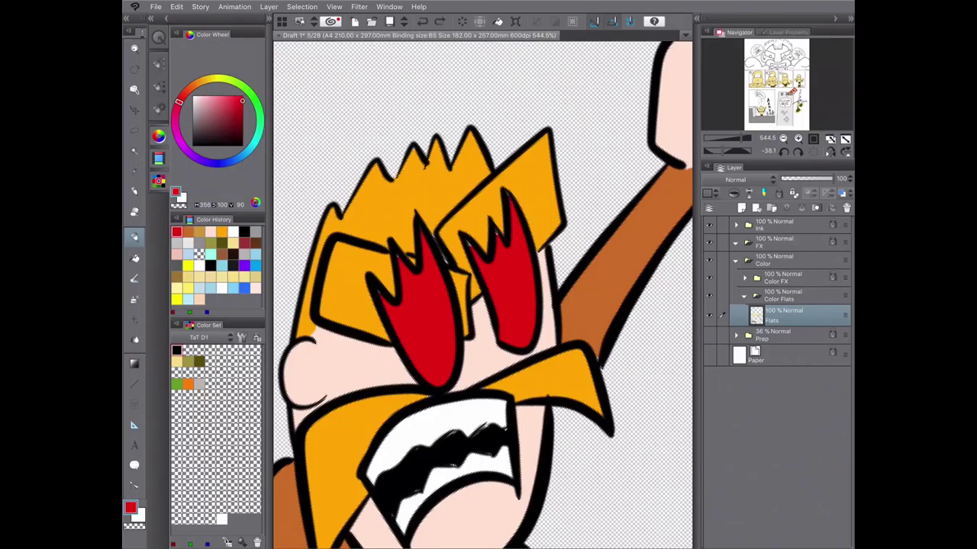
left_click(469, 244, "alt")
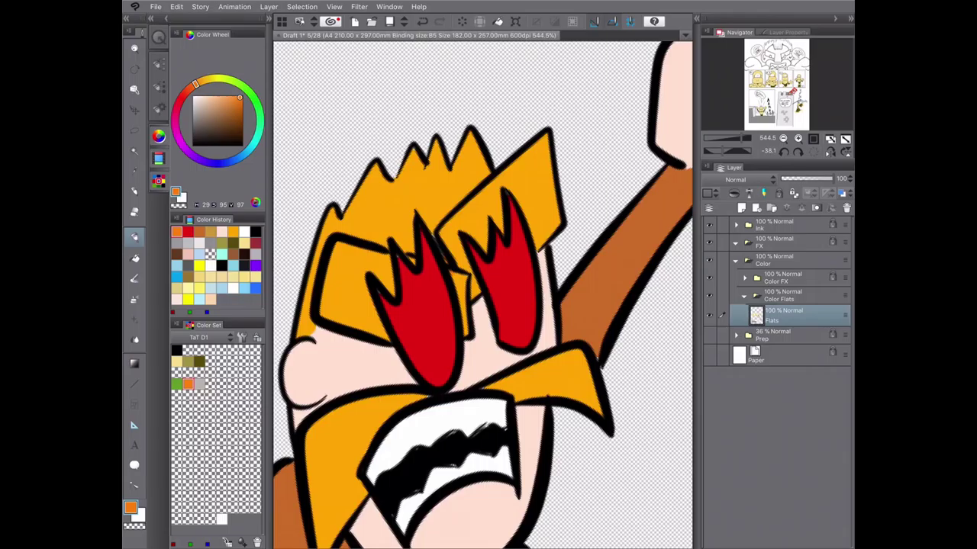
key("ctrl+z")
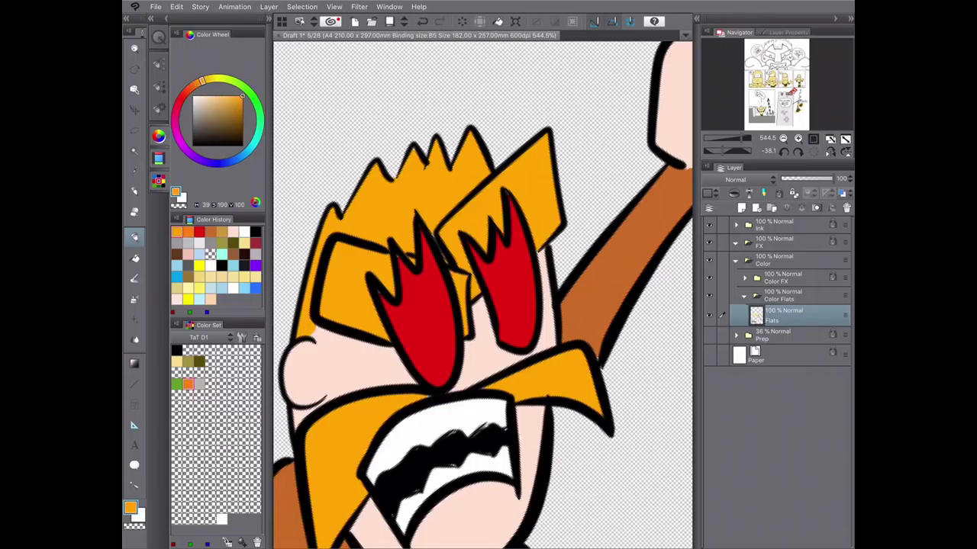
- Smooth the jagged edges of the shouting character's black mouth opening with black pen strokes
left_click(177, 351)
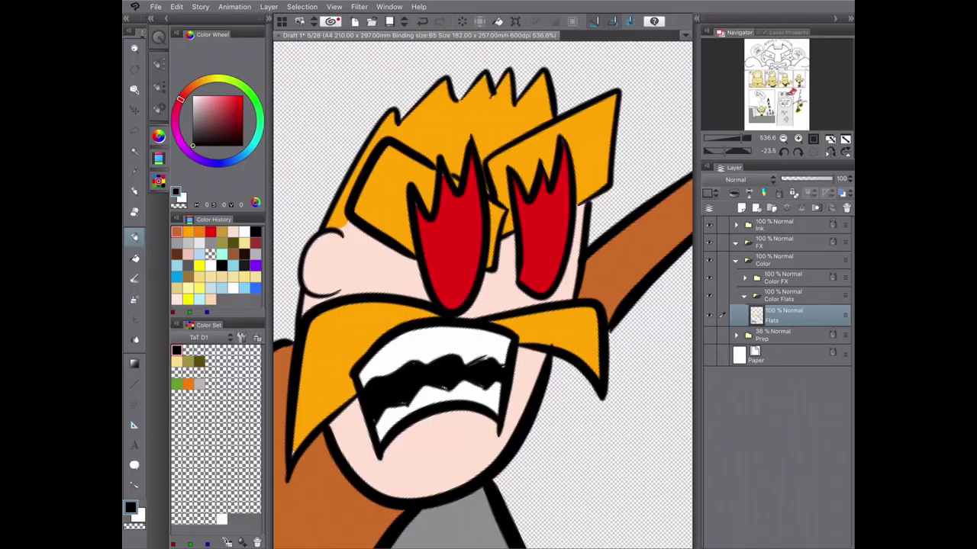
mouse_move(467, 366)
left_mouse_down()
mouse_move(498, 355)
mouse_move(438, 391)
mouse_move(487, 354)
left_mouse_up()
left_click_drag(399, 407, 408, 402)
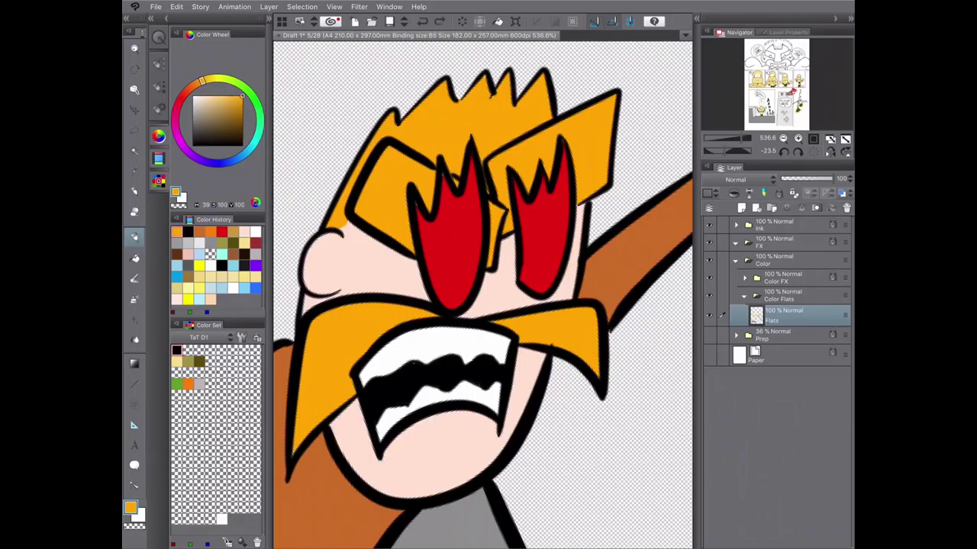
- Fill the cheeks, ears and chin of the large face in the top panel with pale pink (H 20, S 19, V 100)
scroll(482, 295, "down", 10)
scroll(482, 295, "up", 8)
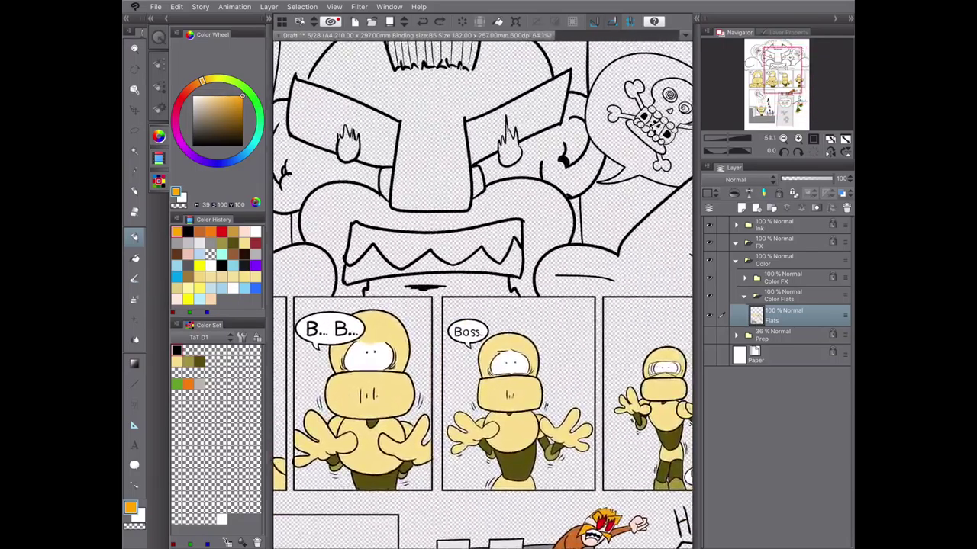
left_click(191, 87)
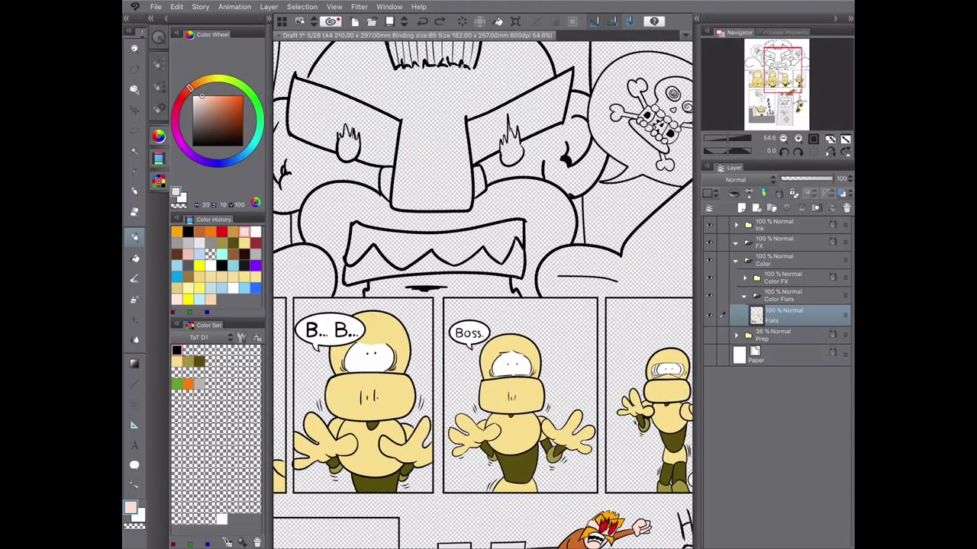
key("g")
left_click(534, 153)
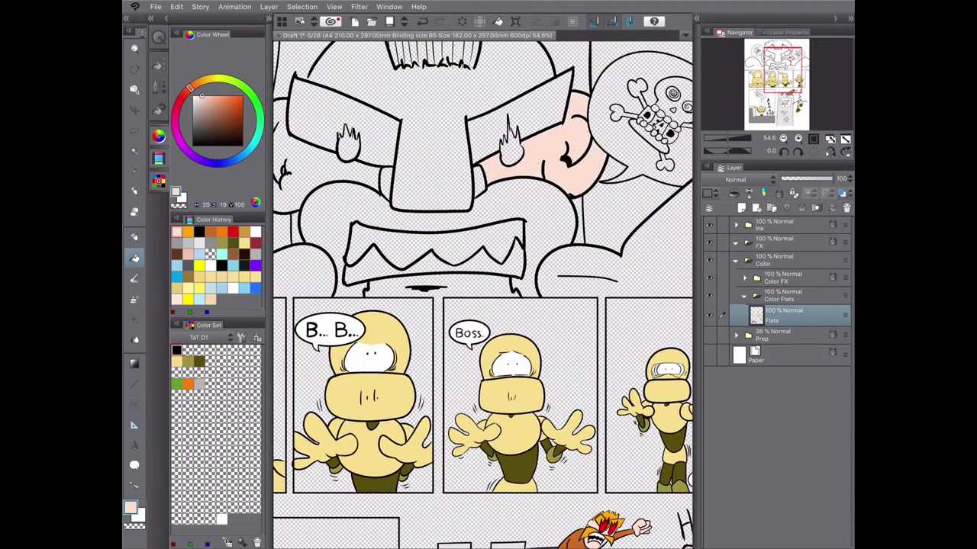
left_click(343, 179)
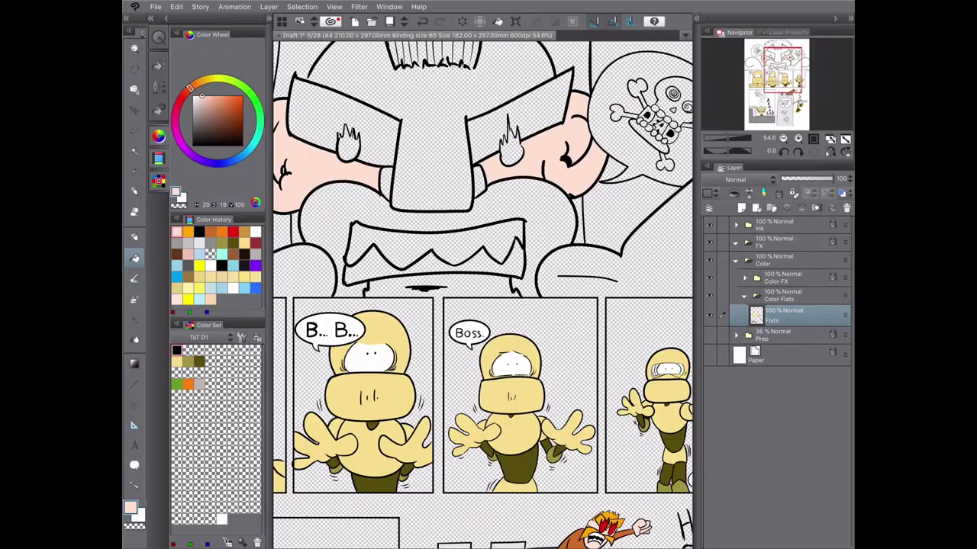
key("p")
key("g")
left_click(391, 283)
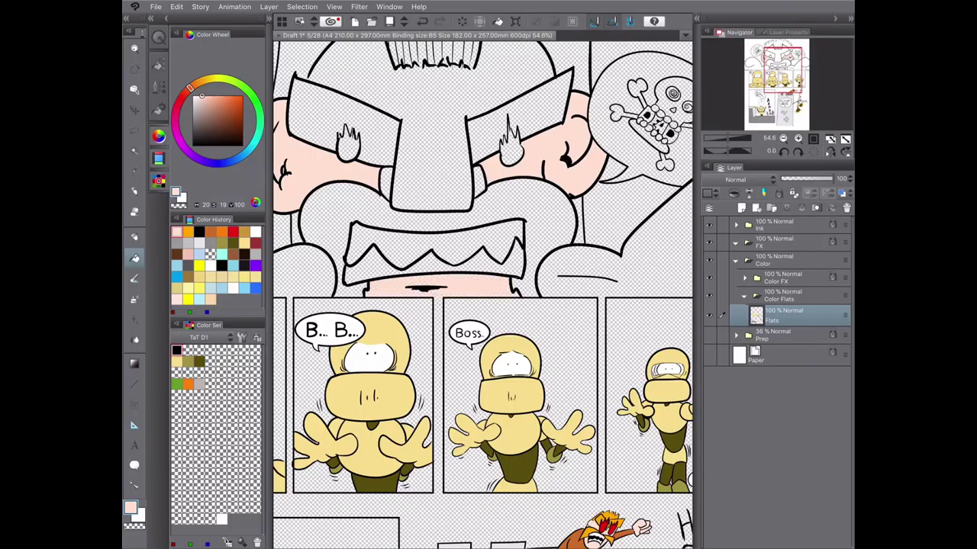
- Fill the large face's teeth with white and its mustache with orange (H 39, S 100, V 100)
left_click(243, 96)
scroll(482, 295, "left", 2)
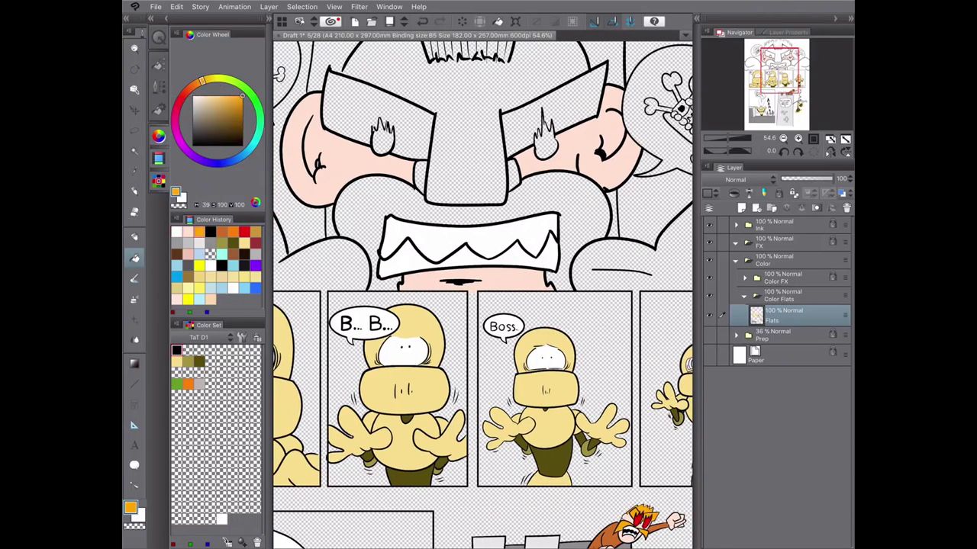
left_click(359, 198)
- Close the gaps between the spiky hair lines on the large face's left side with orange (H 39, S 100, V 100) pen strokes
scroll(482, 296, "up", 3)
key("p")
key("e")
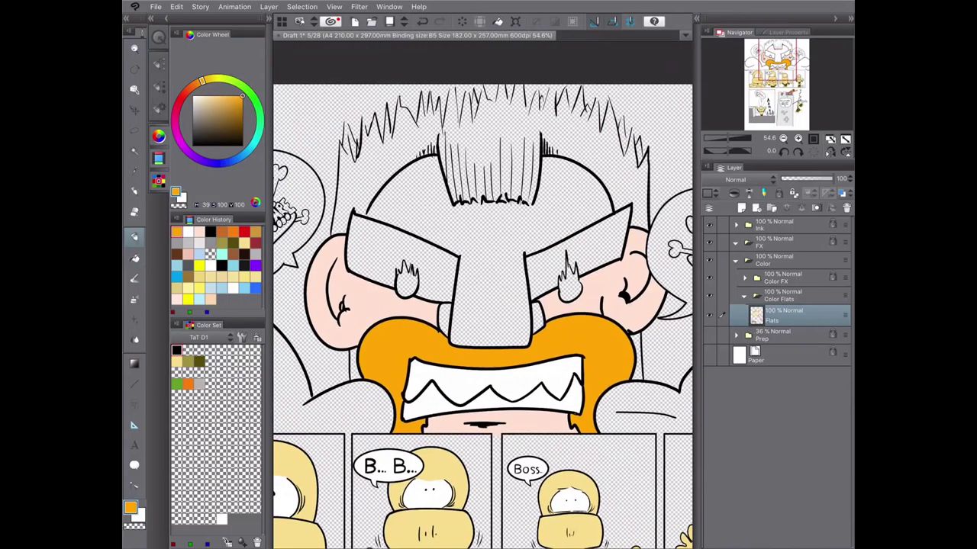
scroll(347, 100, "up", 3)
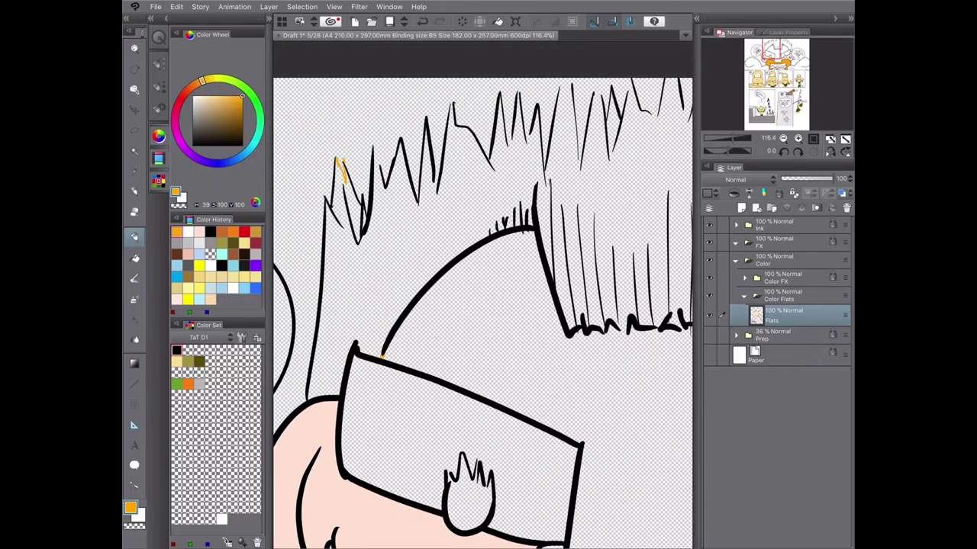
left_click_drag(375, 156, 379, 174)
left_click_drag(565, 332, 450, 428)
left_click_drag(450, 177, 451, 196)
left_click_drag(465, 257, 465, 280)
mouse_move(486, 183)
left_mouse_down()
mouse_move(481, 192)
mouse_move(514, 189)
left_mouse_up()
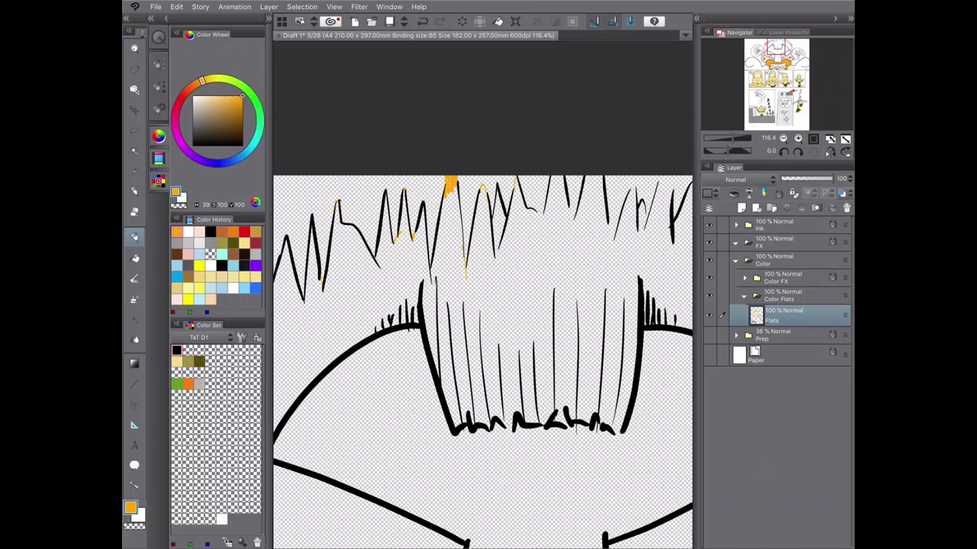
- Close the remaining gaps in the center and right hair spikes and the fringe's lower edge with orange pen strokes
left_click_drag(565, 332, 449, 367)
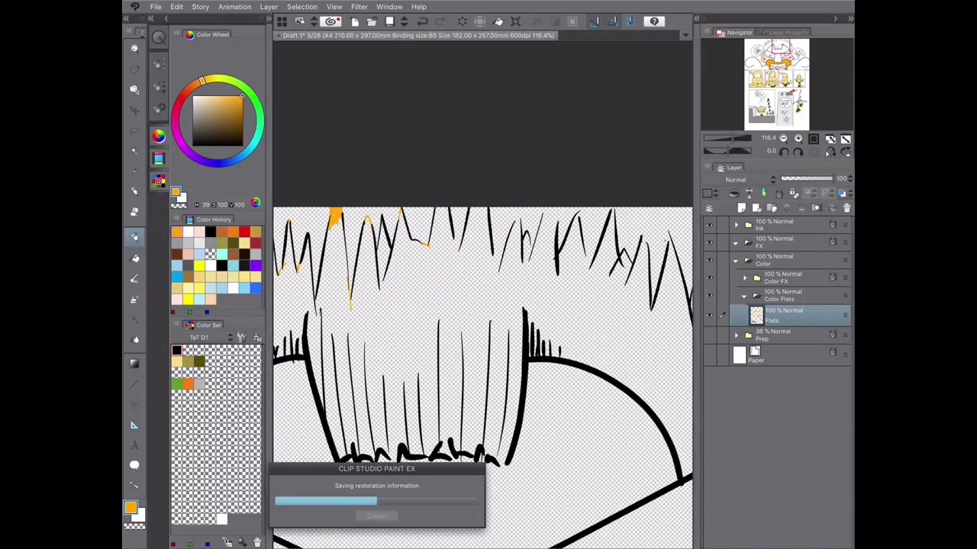
left_click_drag(456, 223, 459, 240)
left_click_drag(472, 208, 486, 209)
left_click_drag(500, 243, 495, 261)
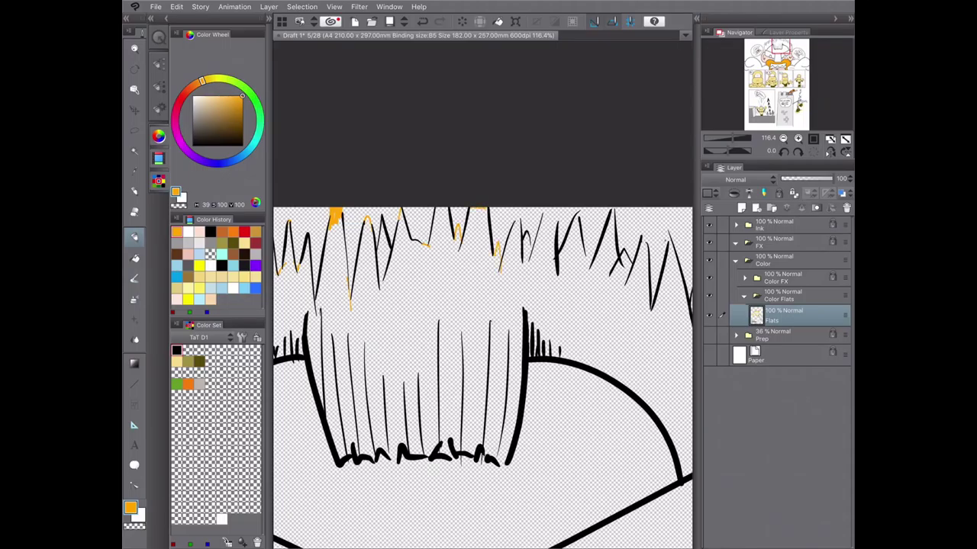
mouse_move(518, 214)
left_mouse_down()
mouse_move(512, 231)
mouse_move(580, 238)
mouse_move(593, 255)
mouse_move(581, 264)
left_mouse_up()
scroll(482, 336, "down", 3)
scroll(482, 335, "right", 5)
mouse_move(546, 185)
left_mouse_down()
mouse_move(542, 218)
mouse_move(555, 248)
left_mouse_up()
left_click_drag(568, 214, 569, 226)
left_click_drag(589, 264, 586, 278)
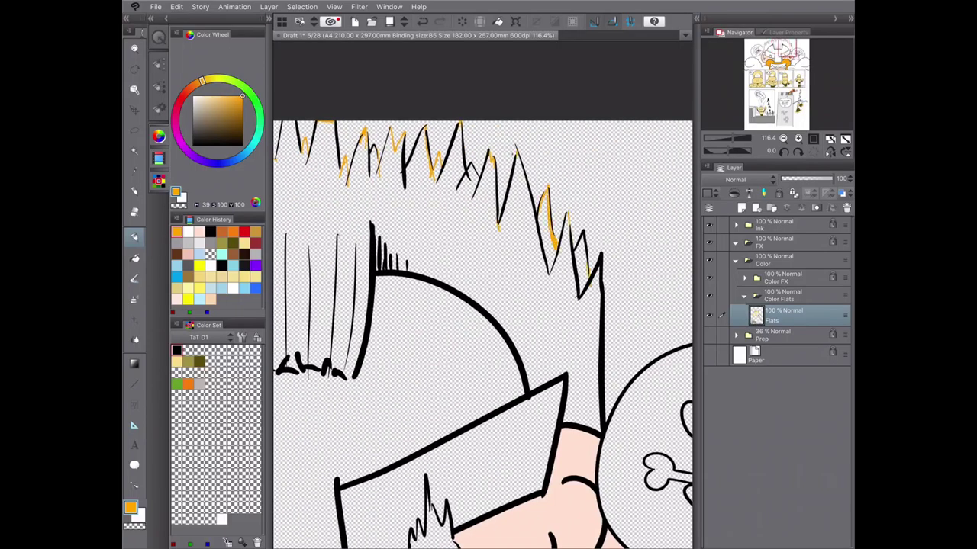
scroll(482, 336, "down", 2)
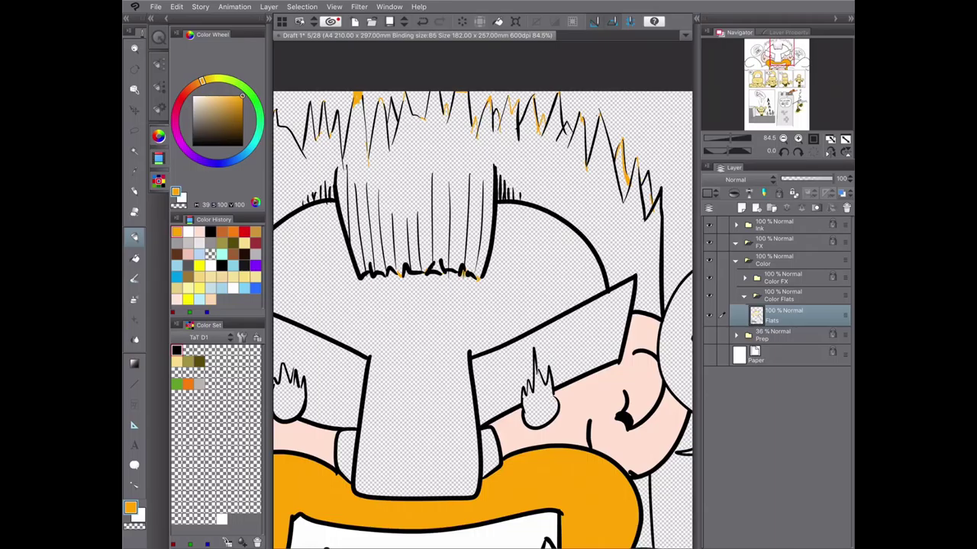
- Fill the large face's hair and eyebrows with orange and its forehead and nose with pale pink (H 20, S 19, V 100)
scroll(482, 335, "down", 2)
key("p")
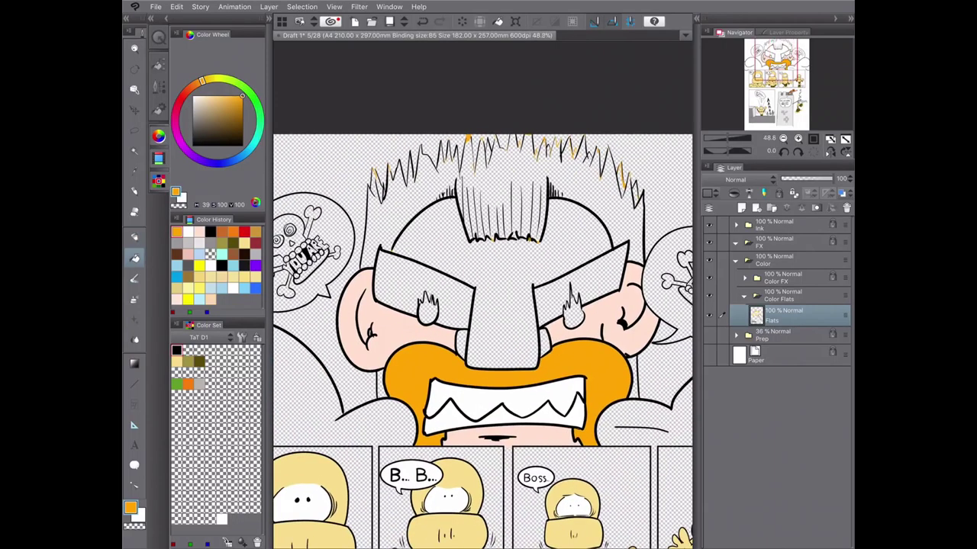
left_click(496, 176)
left_click(580, 275)
left_click(427, 283)
left_click(188, 232)
left_click(428, 229)
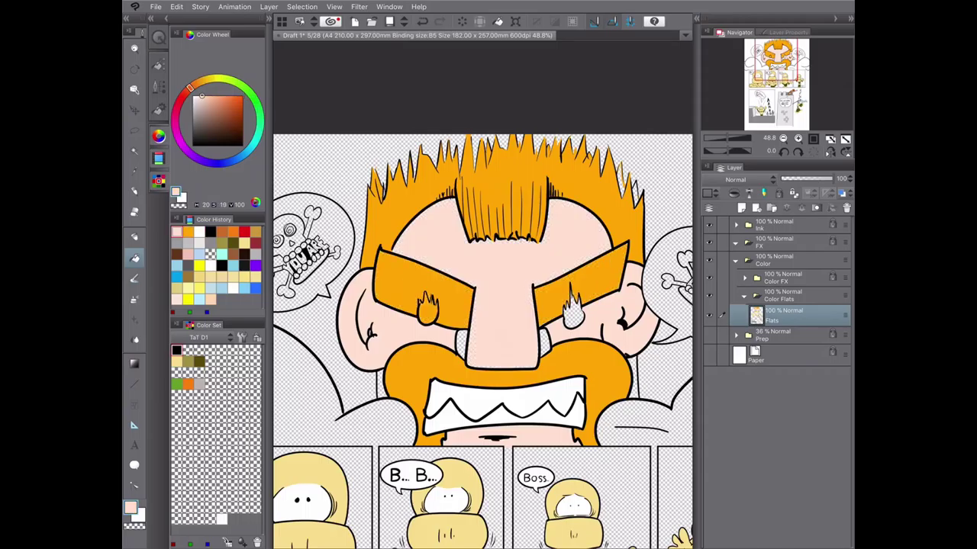
- Fill both flame-shaped pupils of the large face with red (H 356, S 100, V 90)
scroll(482, 336, "up", 3)
left_click(243, 232)
key("p")
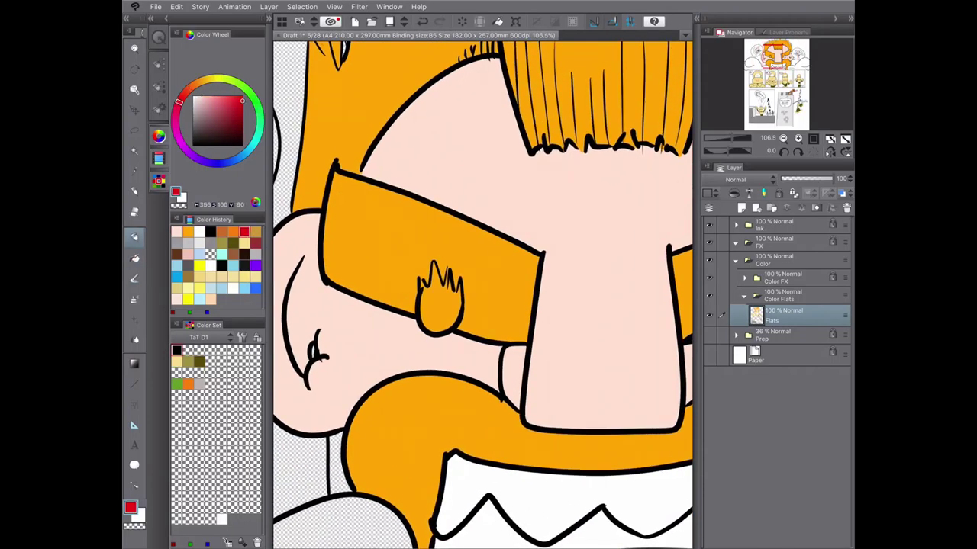
left_click_drag(420, 278, 422, 289)
key("ctrl+z")
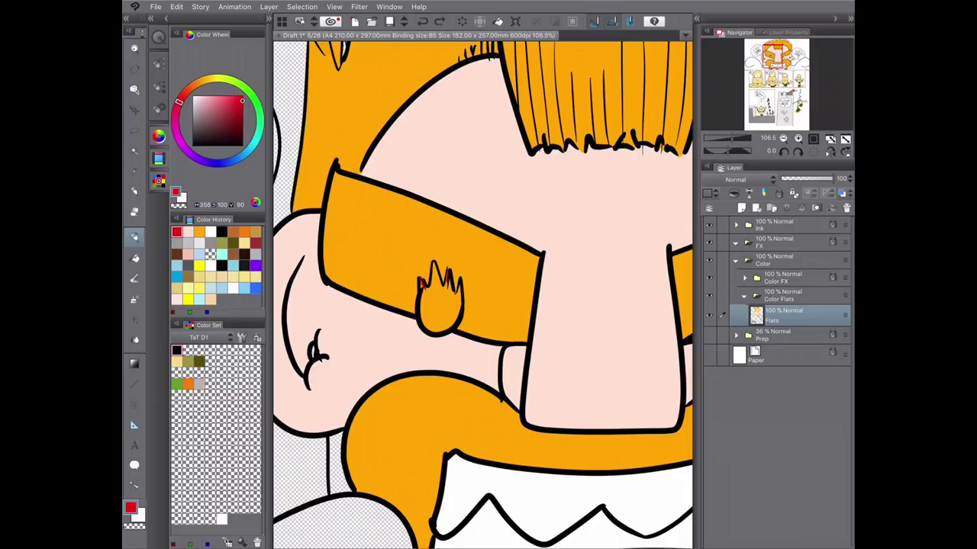
scroll(482, 297, "down", 3)
key("g")
left_click(383, 276)
left_click(594, 281)
- Draw white boundary curves across the cheeks beside both flaming pupils and fill the enclosed eye areas with white
key("e")
key("d")
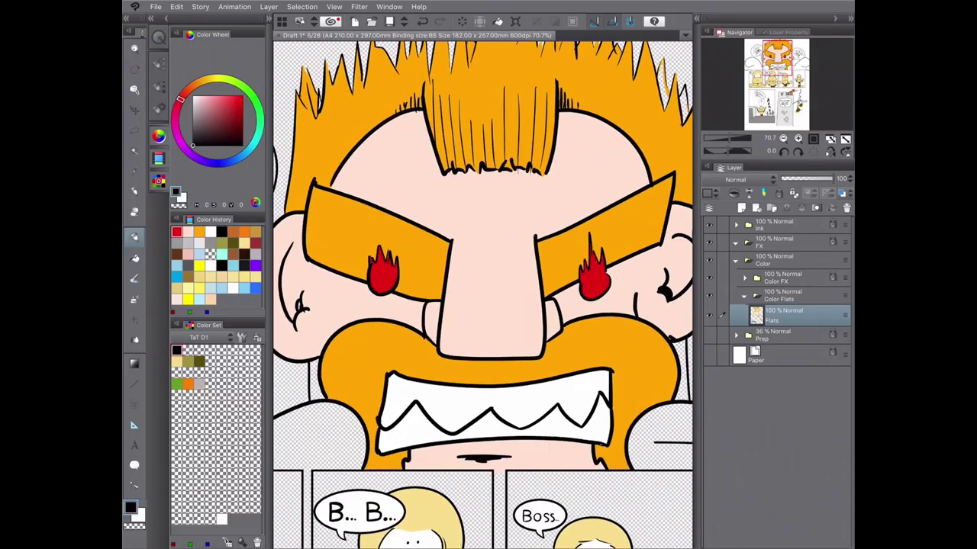
scroll(482, 297, "down", 2)
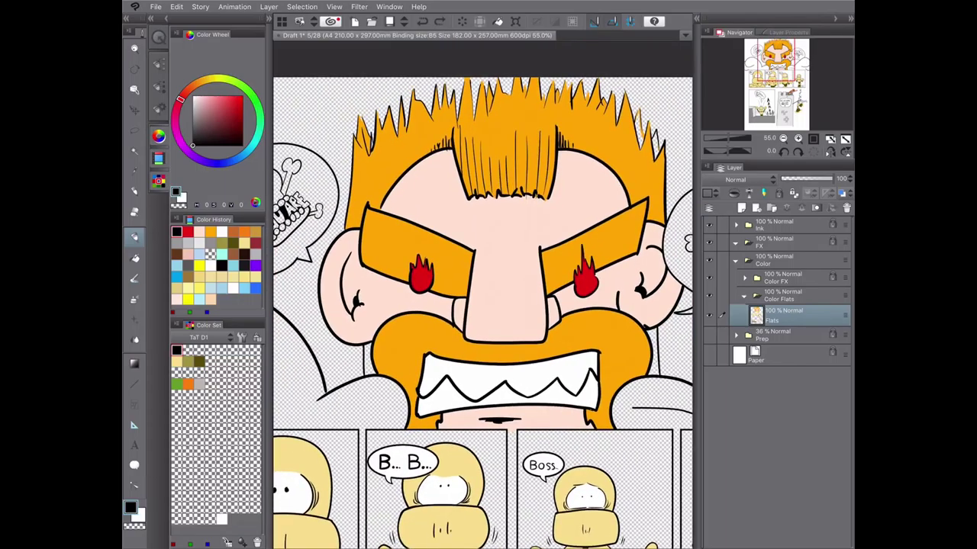
key("x")
scroll(445, 358, "up", 2)
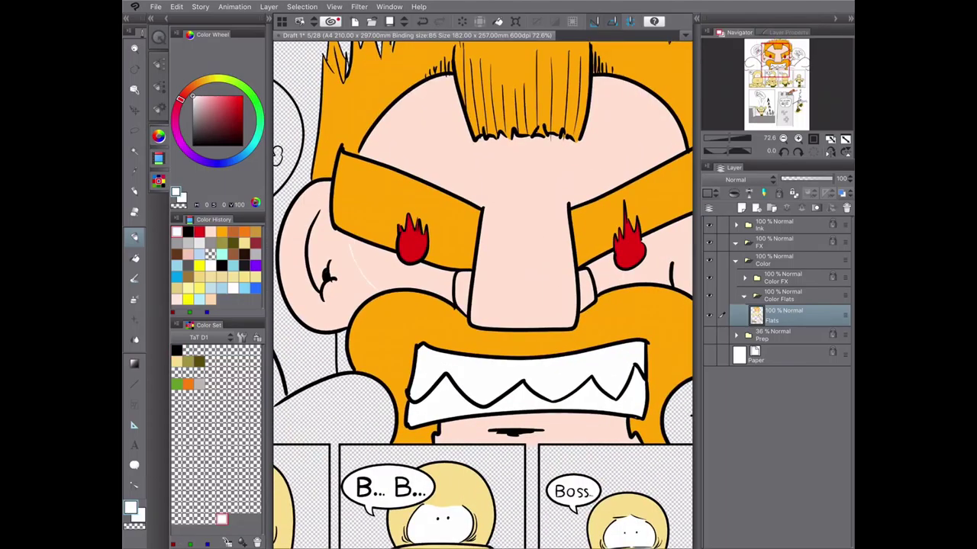
left_click_drag(488, 297, 328, 290)
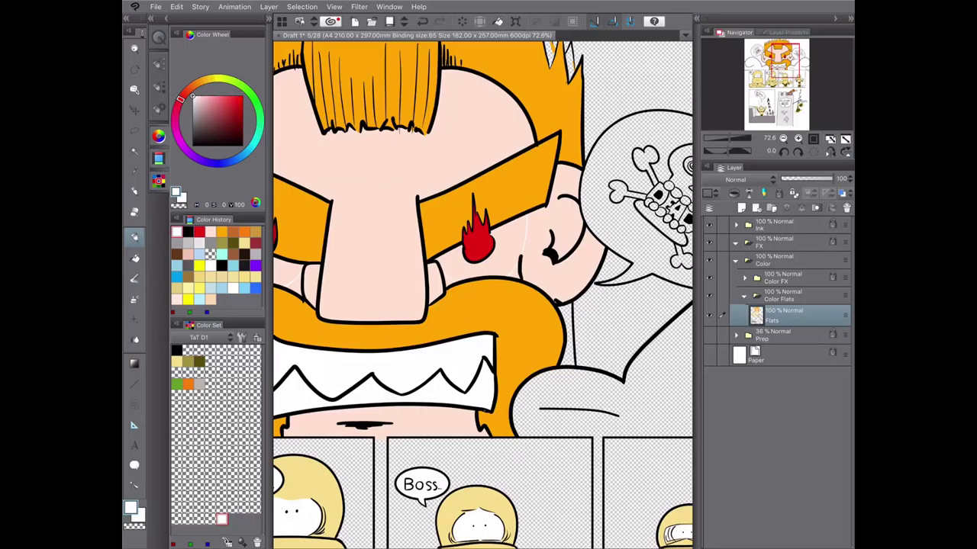
key("e")
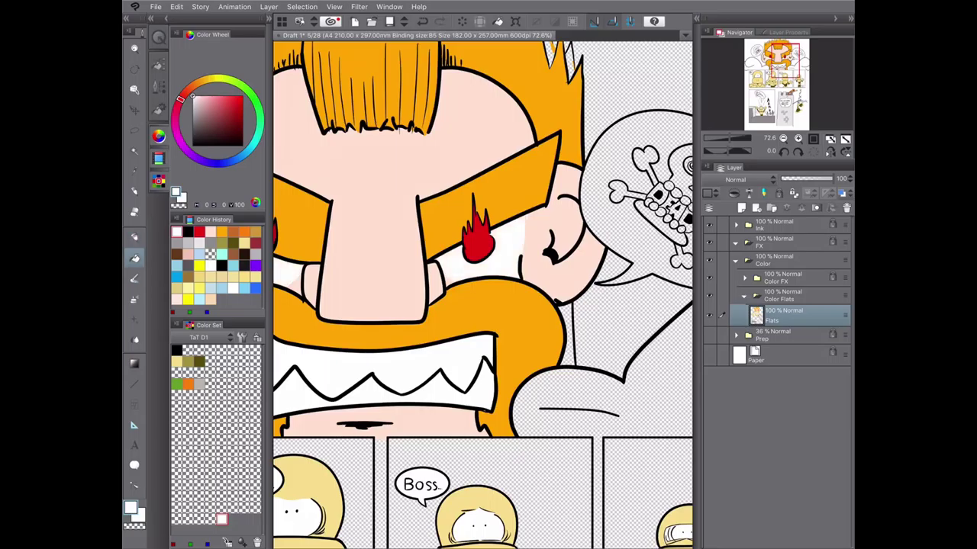
key("super+minus")
key("super+minus")
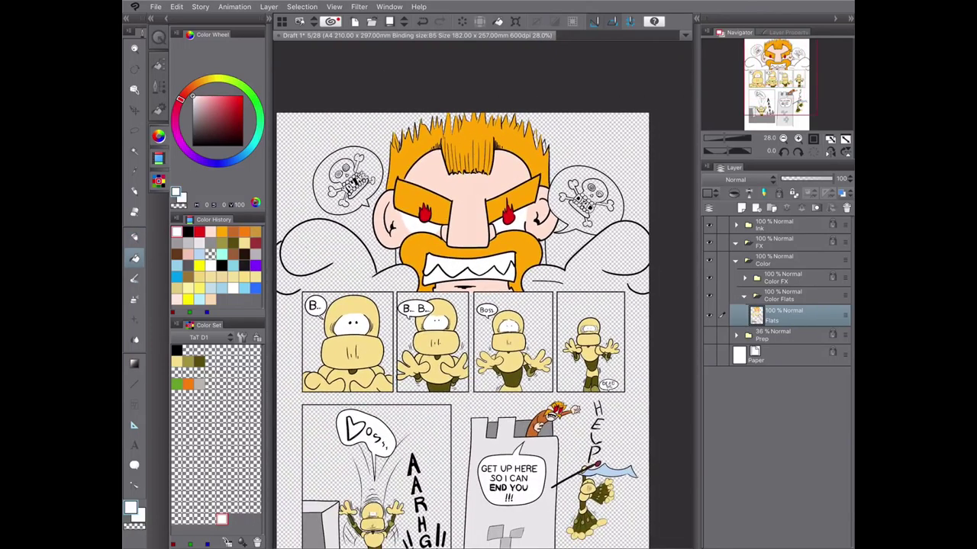
- Close the open lower edge of the giant hands along the panel borders with pale pink (H 20, S 19, V 100) lines
key("u")
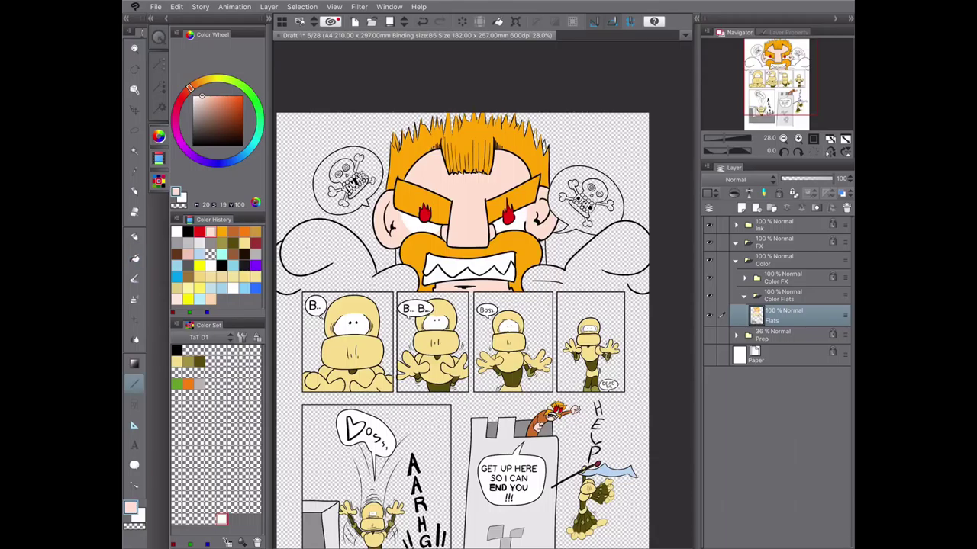
key("p")
key("super+plus")
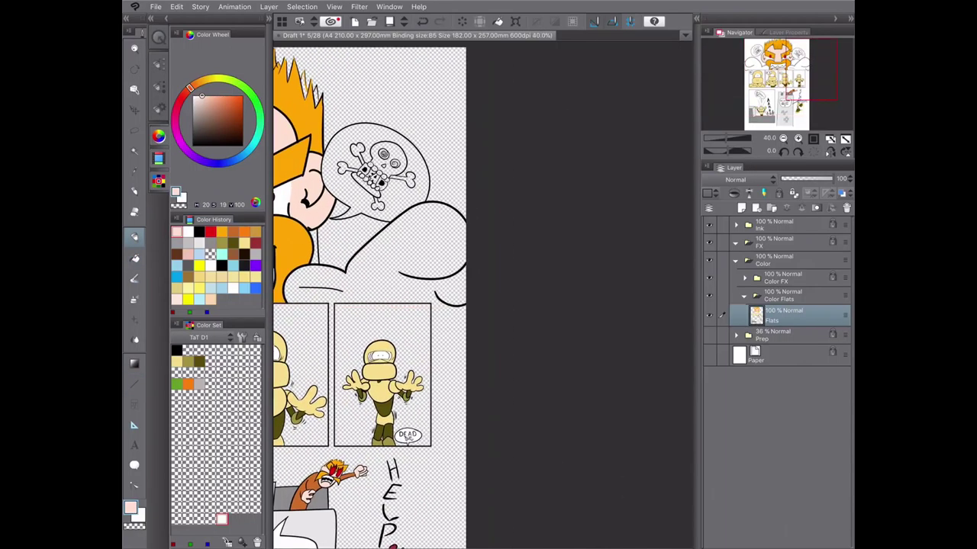
scroll(433, 295, "left", 5)
key("e")
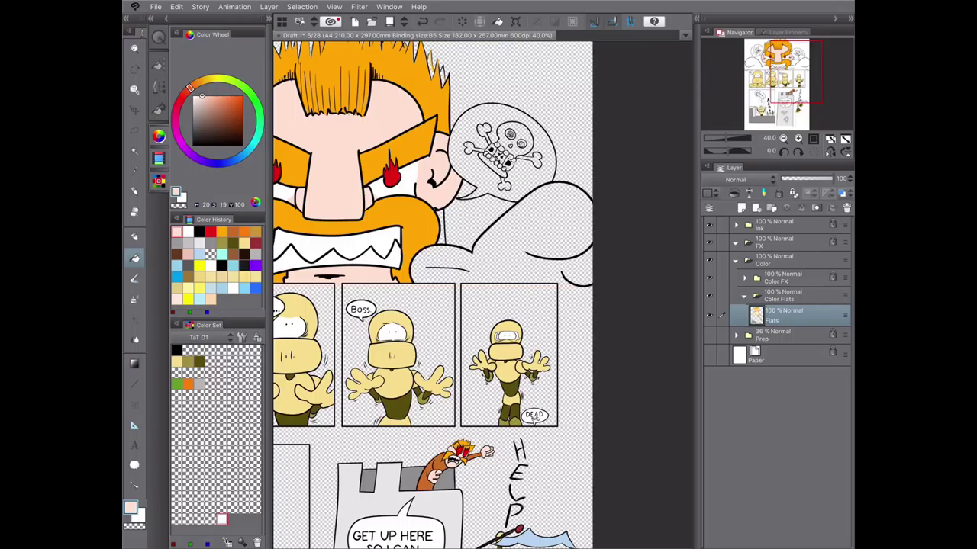
- Look through the Ink folder's Ink Panels, Lines 01 and Text layers
left_click(786, 225)
left_click(736, 225)
left_click(786, 277)
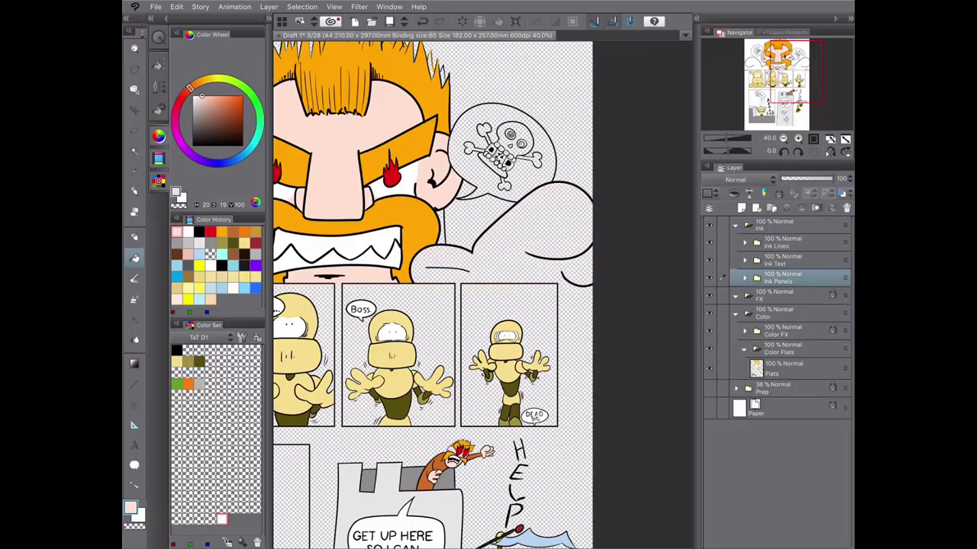
left_click(744, 243)
left_click(793, 327)
key("p")
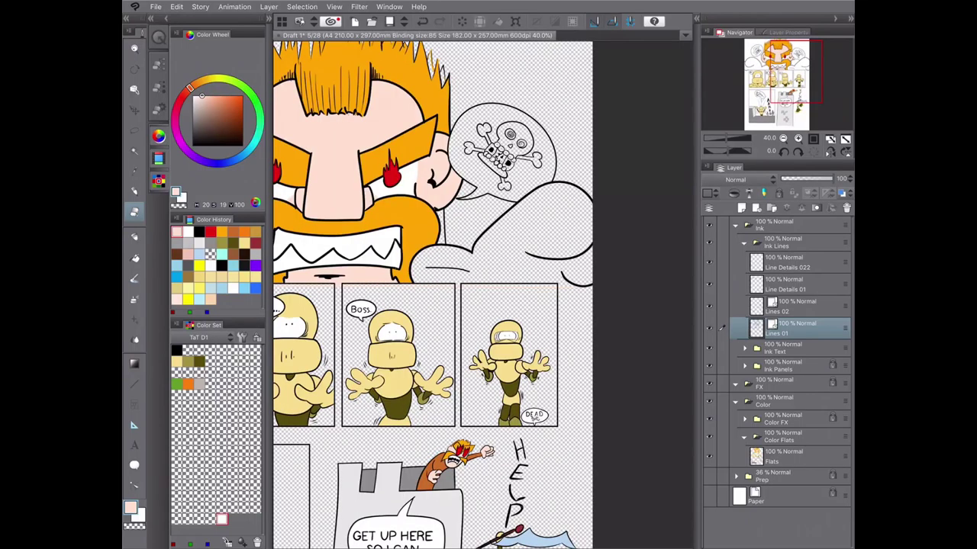
left_click(745, 348)
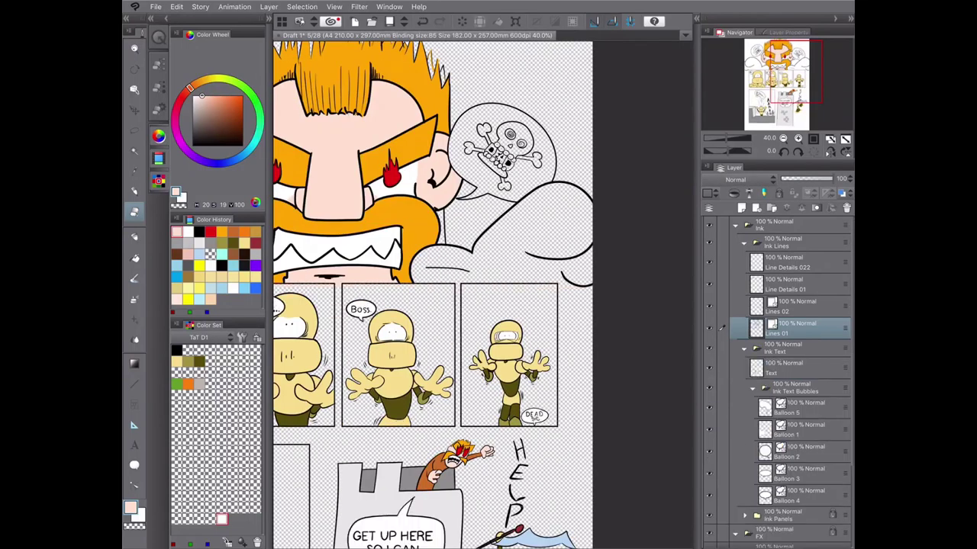
left_click(786, 368)
key("m")
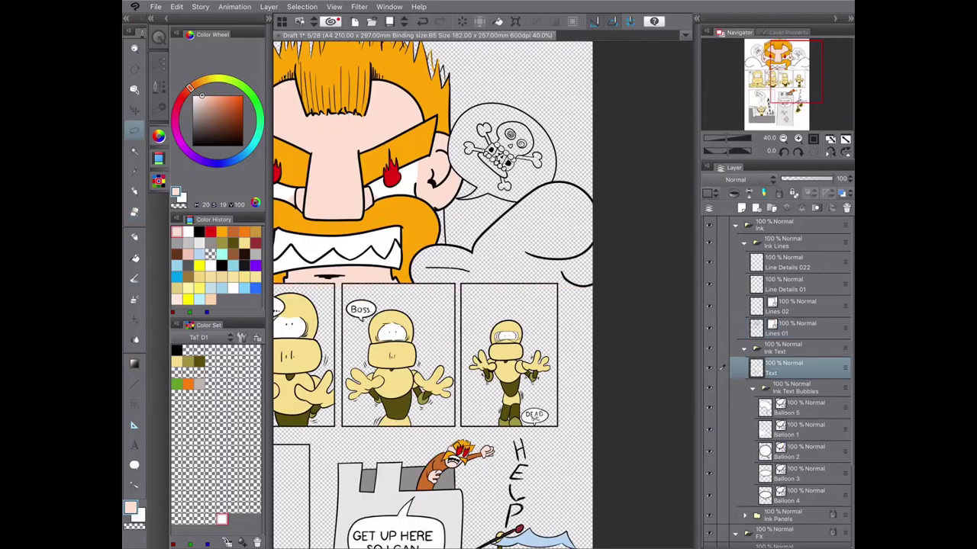
left_click(744, 348)
left_click(736, 225)
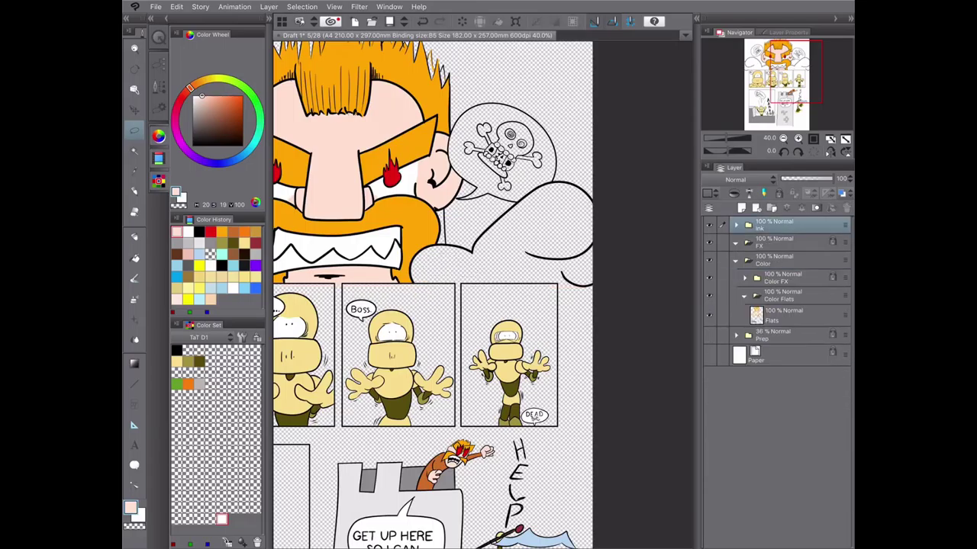
- On the Flats layer, fill both giant hands in the top panel with pale pink and hide the side palettes
left_click(786, 315)
key("g")
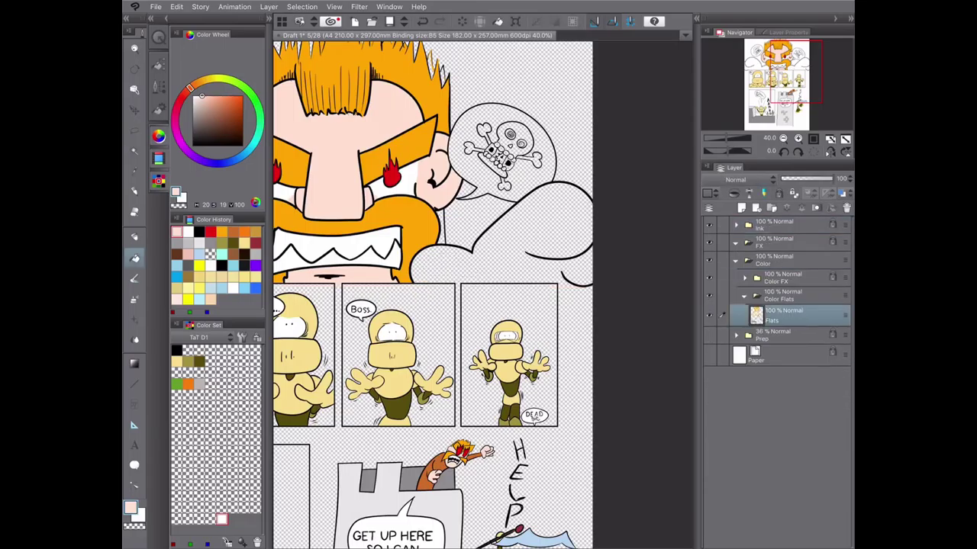
scroll(482, 304, "right", 2)
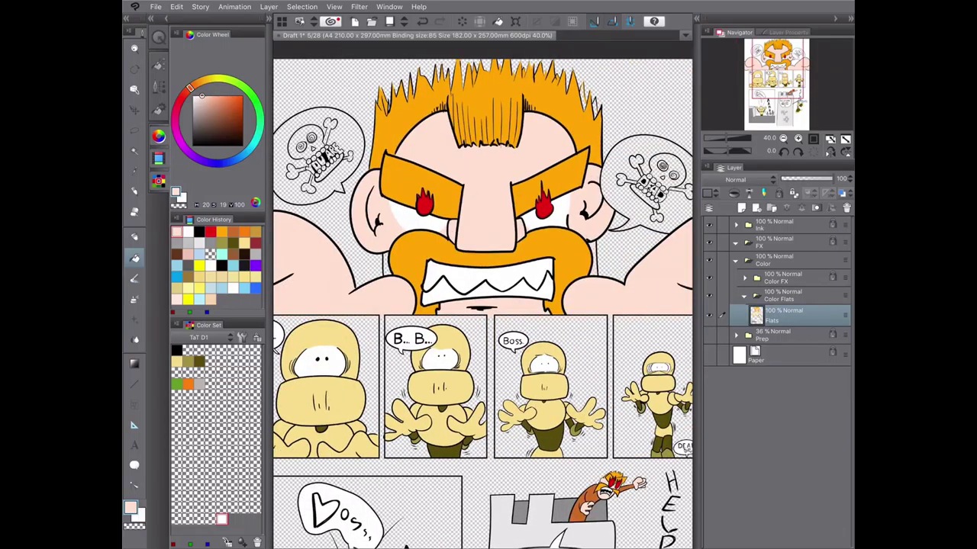
scroll(482, 303, "down", 2)
key("Tab")
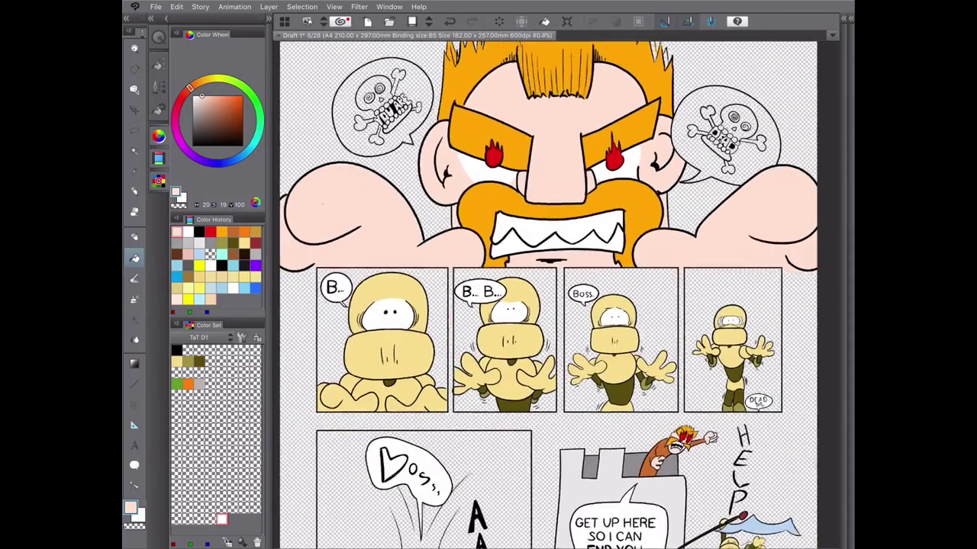
- Try to clear the pale pink overflow with a rectangular selection across the upper part of the four-panel row
key("m")
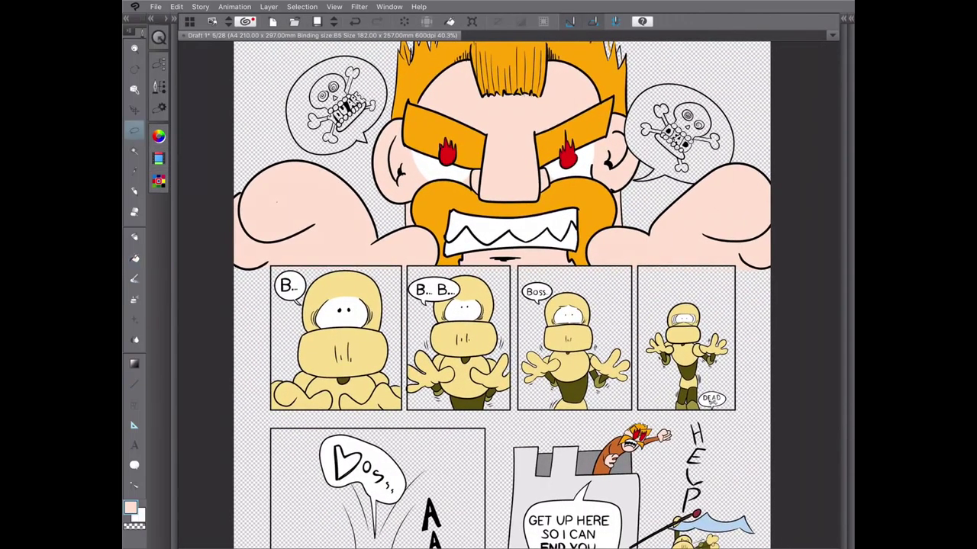
key("F9")
key("F9")
key("F8")
key("F8")
left_click_drag(746, 266, 262, 279)
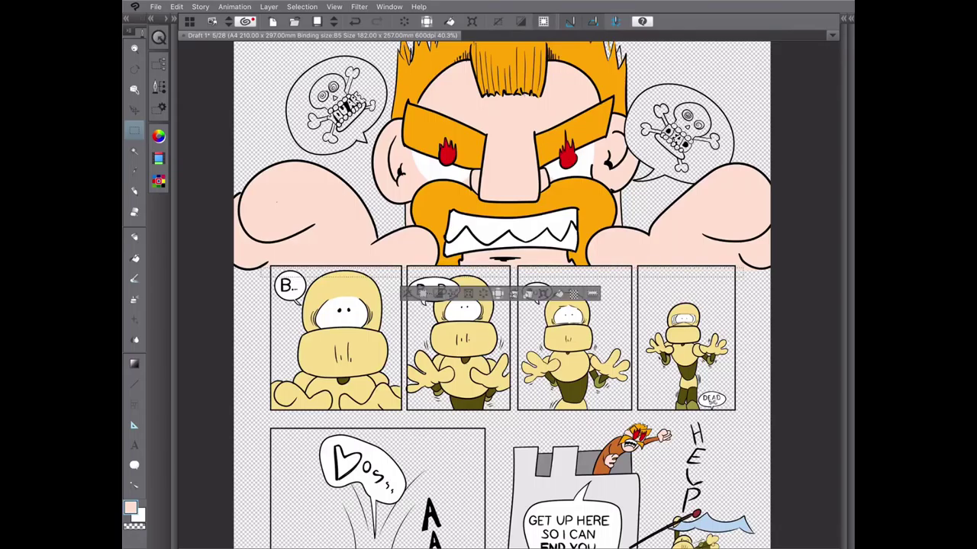
left_click_drag(263, 266, 749, 295)
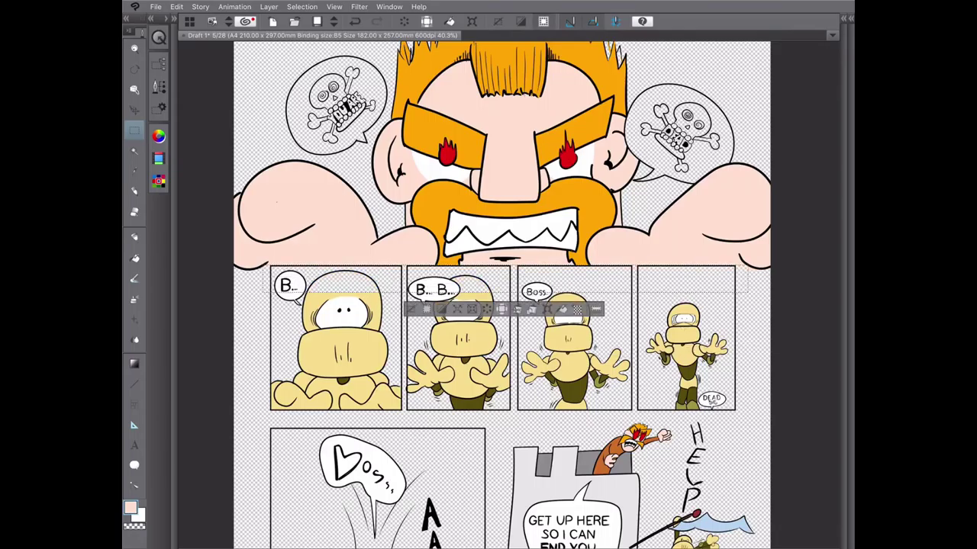
key("ctrl+d")
key("p")
scroll(839, 257, "up", 5)
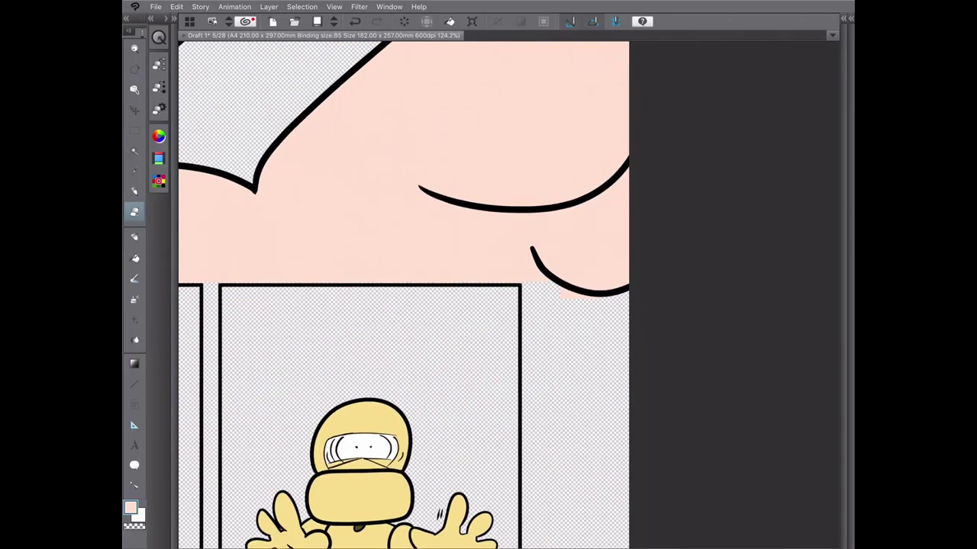
- Clear more of the pale pink overflow with a rectangular selection along the top edge of the four-panel row
scroll(839, 257, "down", 7)
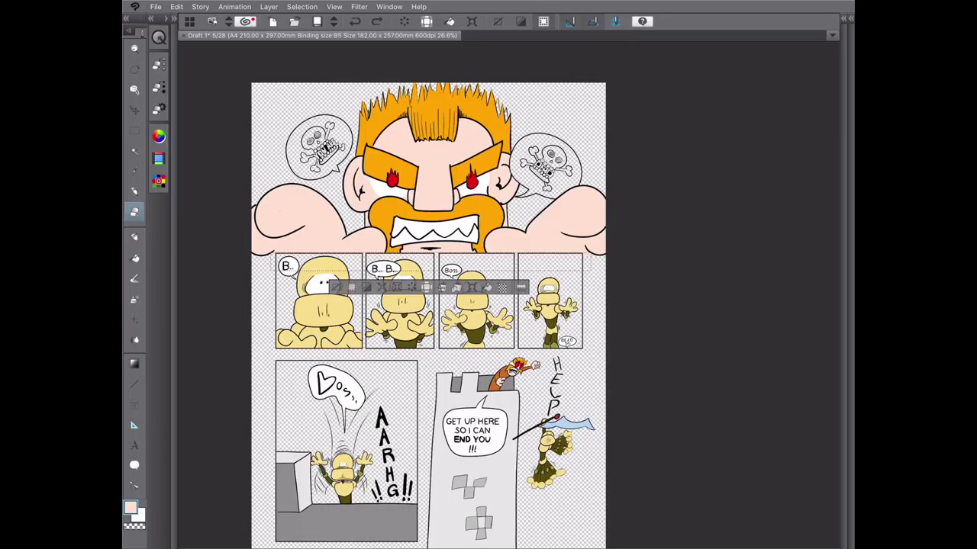
key("ctrl+d")
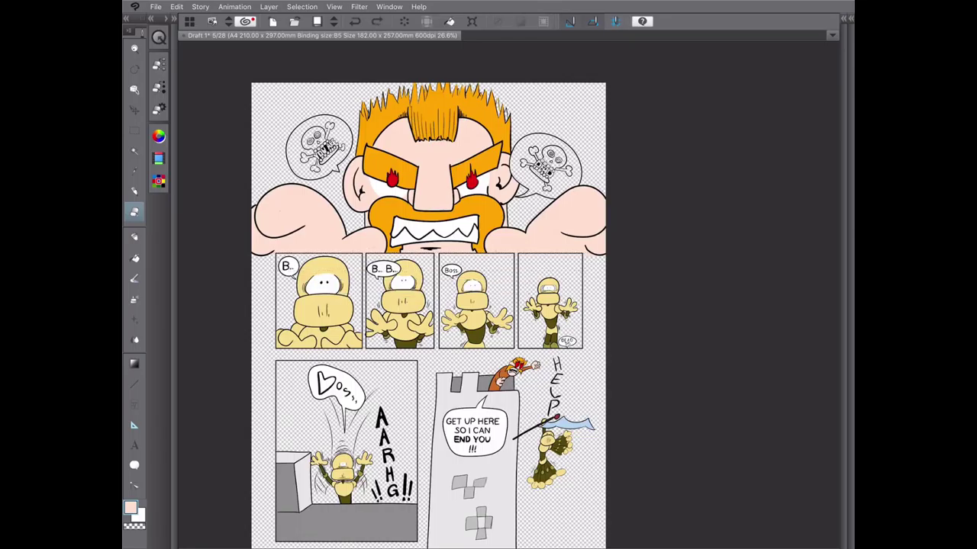
key("m")
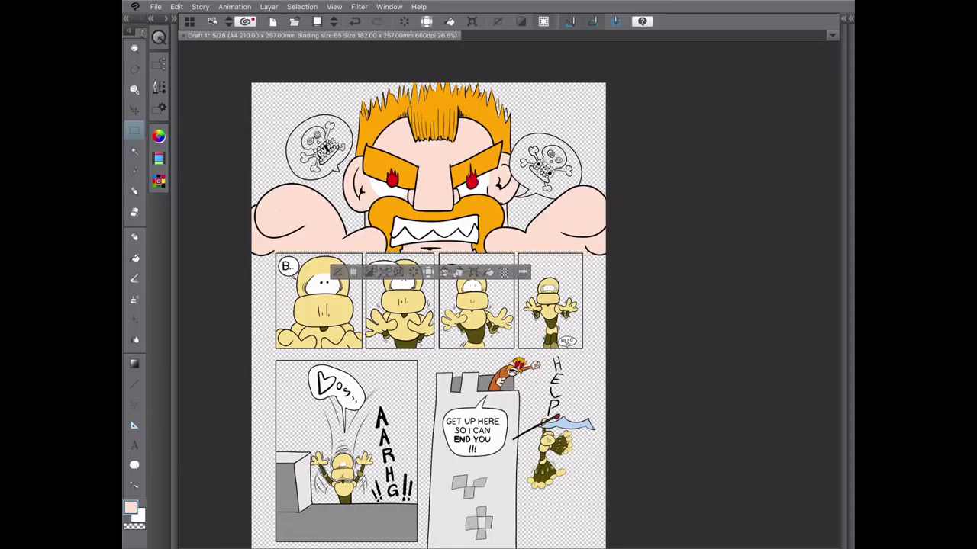
key("ctrl+plus")
key("p")
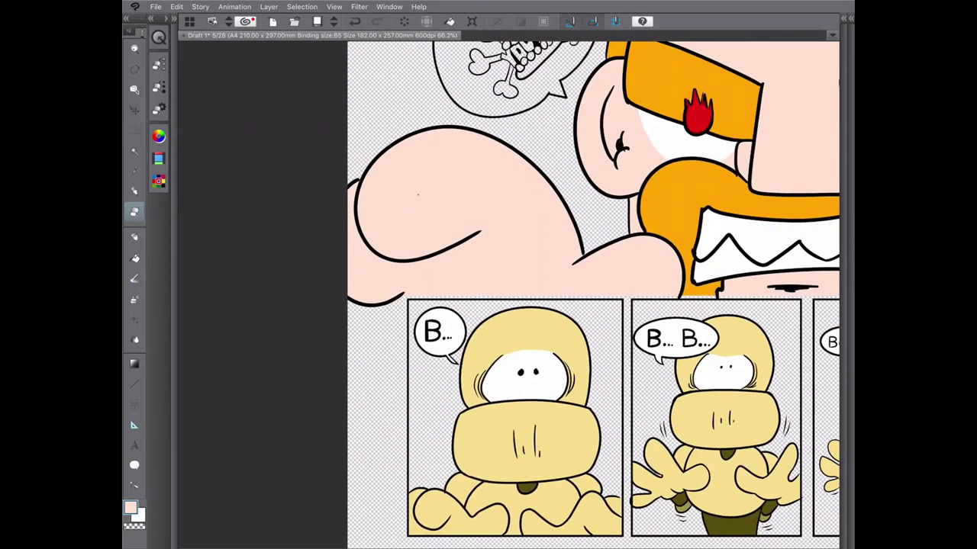
- Erase the leftover pale pink slivers along the top borders of the four small panels and beside the last one
scroll(508, 294, "right", 5)
key("ctrl+minus")
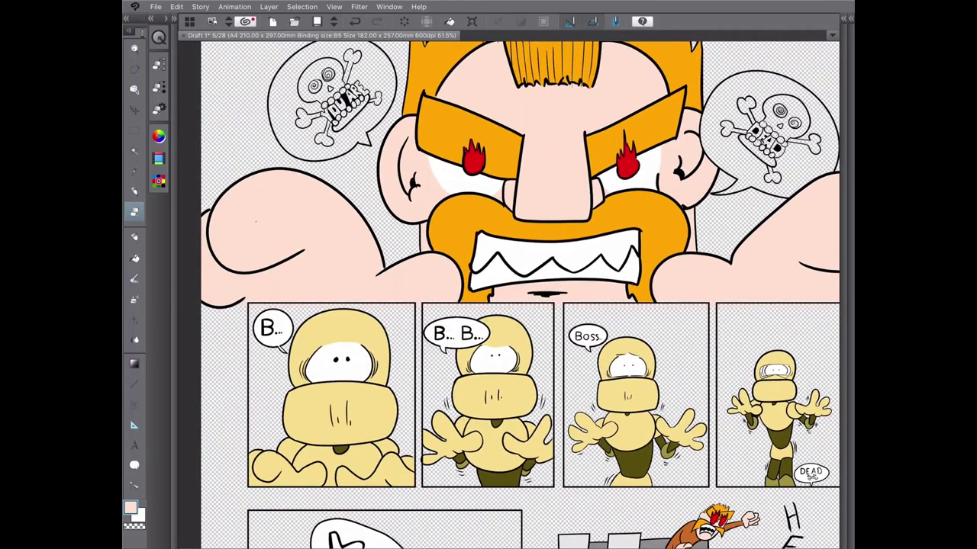
key("ctrl+plus")
key("ctrl+plus")
key("ctrl+plus")
key("minus")
key("minus")
key("minus")
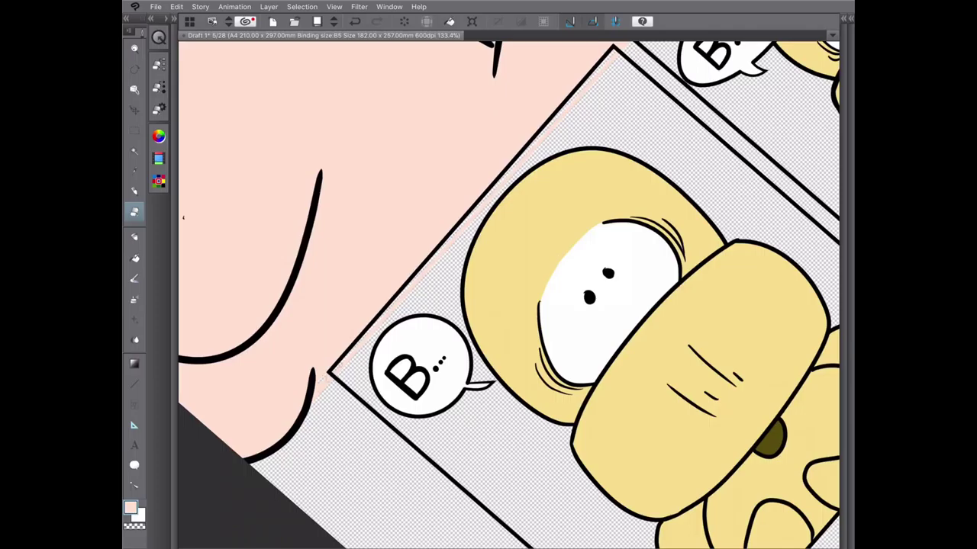
scroll(508, 294, "right", 2)
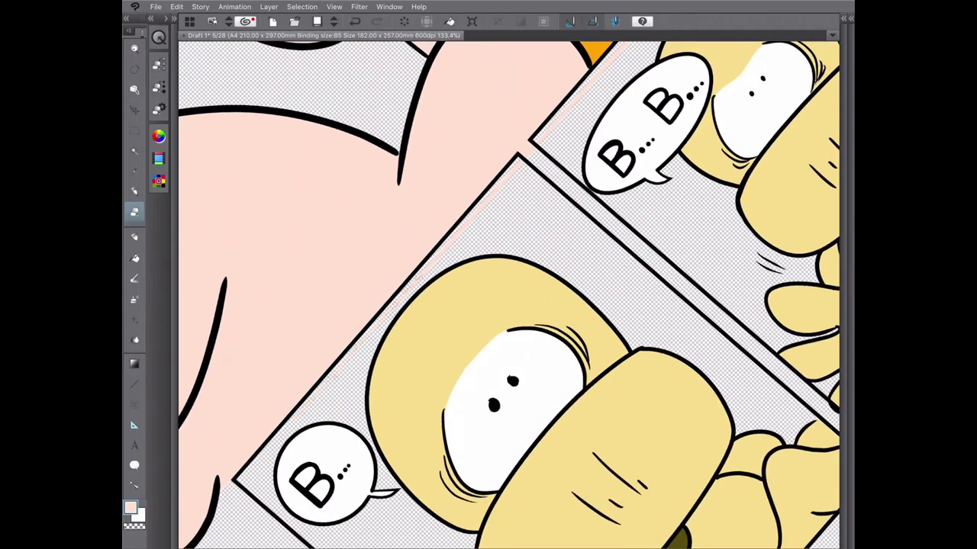
scroll(508, 294, "right", 2)
scroll(508, 294, "right", 2)
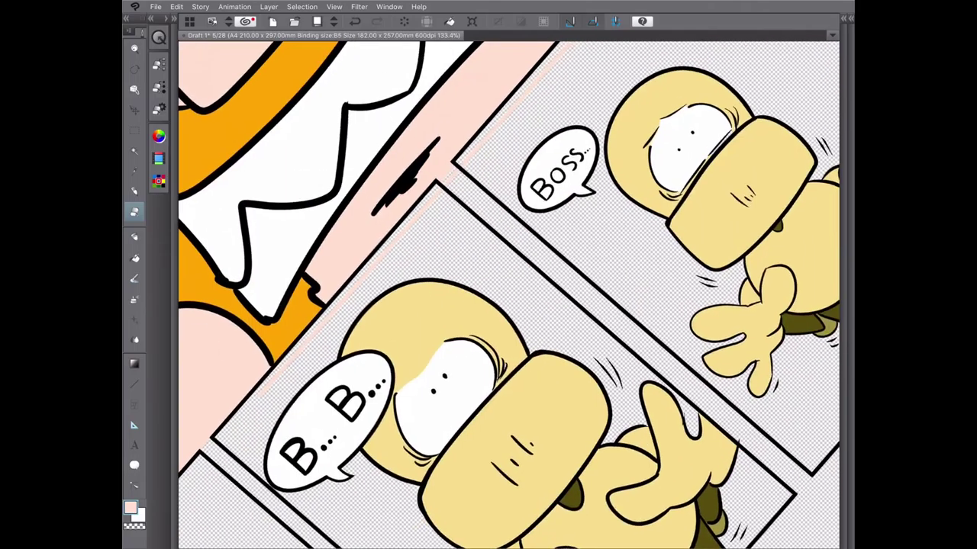
scroll(509, 294, "right", 2)
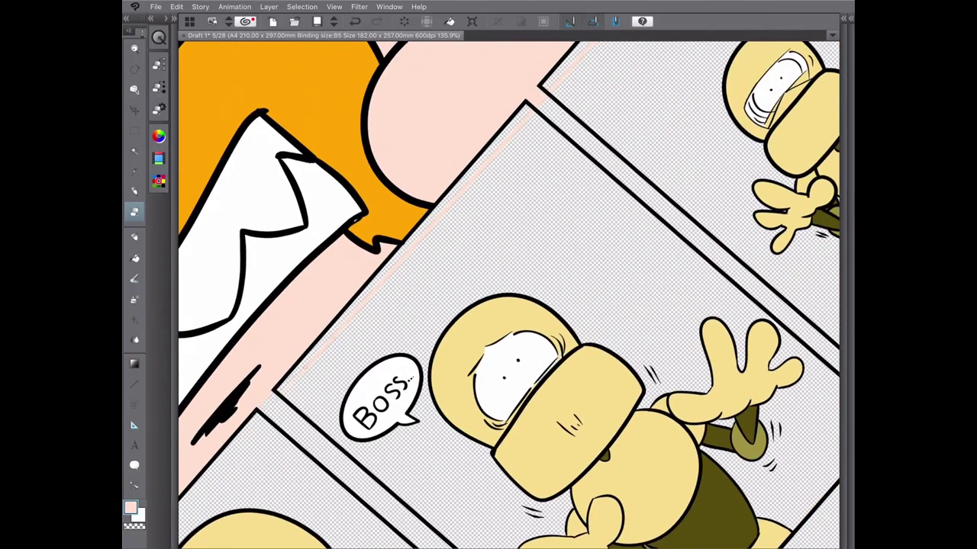
scroll(452, 201, "right", 2)
scroll(508, 294, "right", 2)
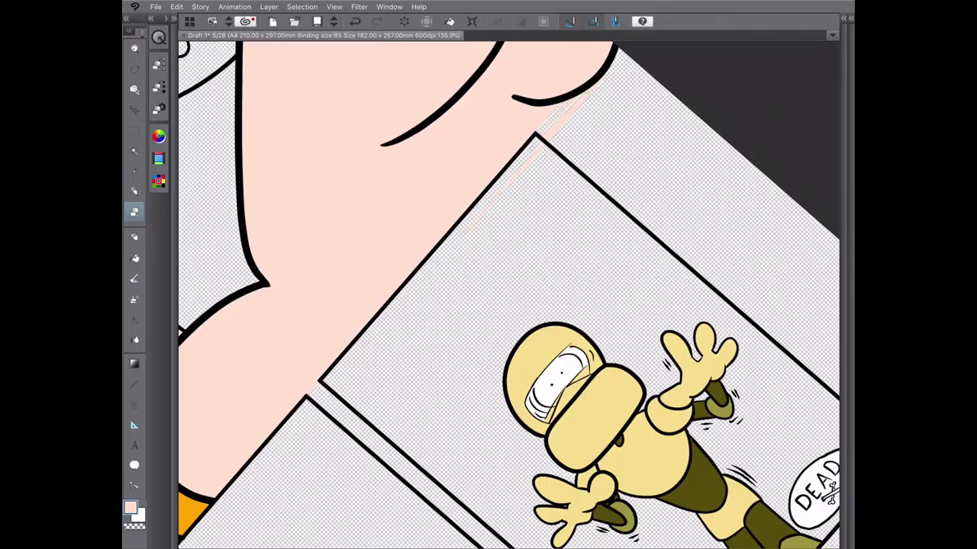
key("ctrl+0")
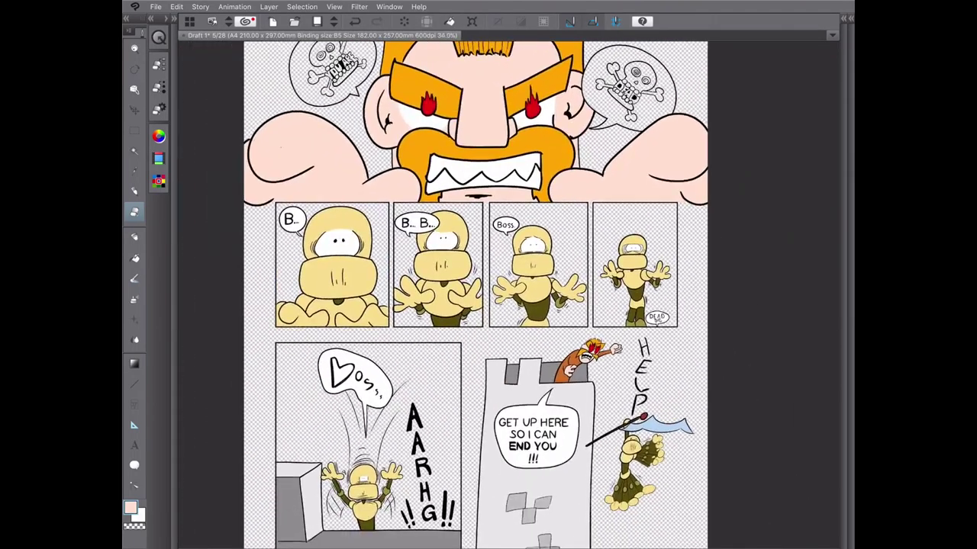
- Select the tower scene area with a rectangle, fill its background with pale blue (H 194, S 15, V 90), and deselect
key("m")
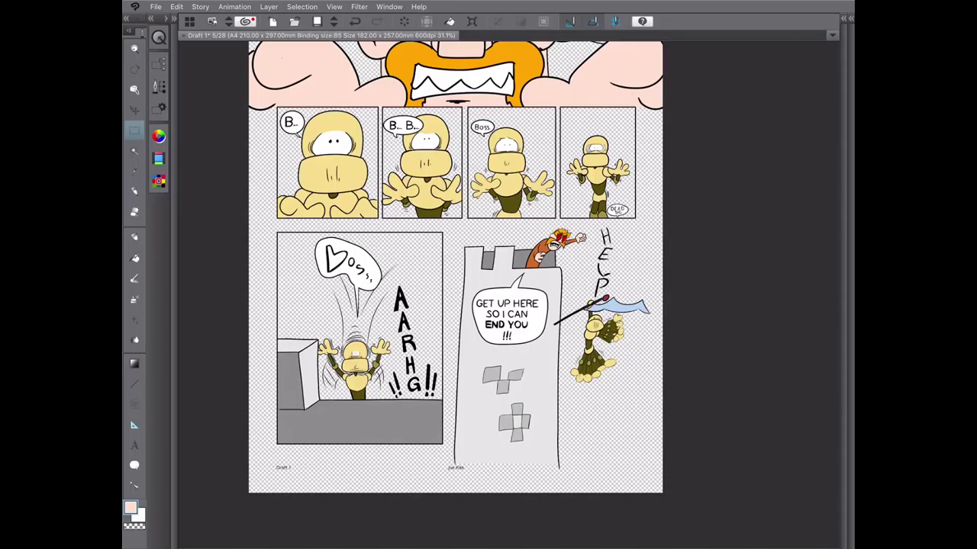
left_click_drag(440, 225, 662, 467)
key("g")
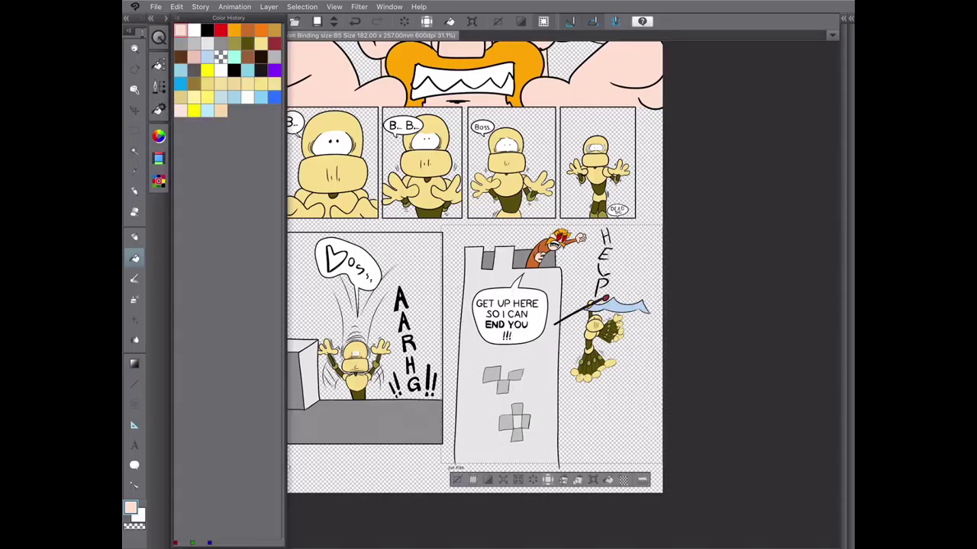
left_click(221, 97)
left_click(580, 412)
key("ctrl+d")
left_click(336, 260)
left_click(334, 378)
scroll(335, 438, "up", 3)
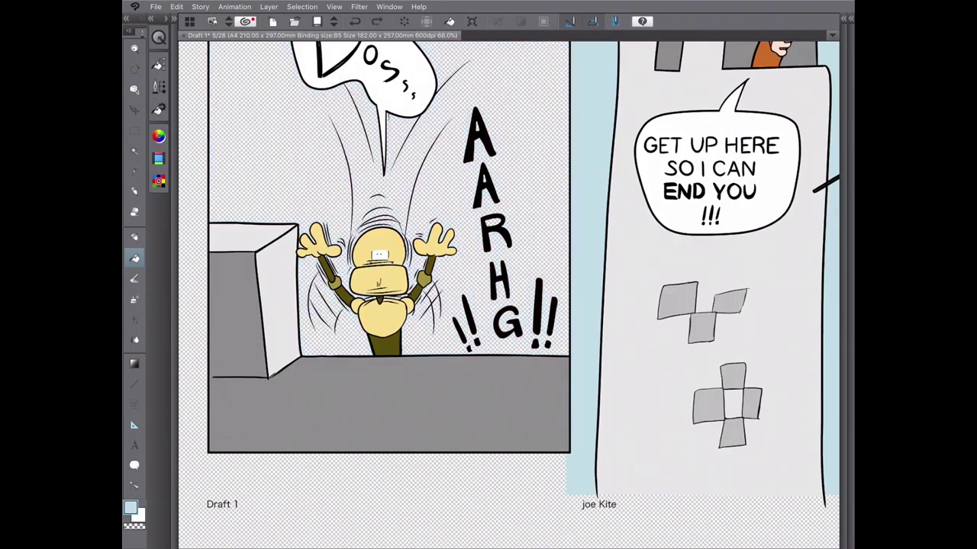
key("ctrl+z")
- Fill the sky of the AARHG panel with light blue (H 199, S 48, V 96), including the gaps between the motion lines
scroll(488, 305, "down", 1)
key("Tab")
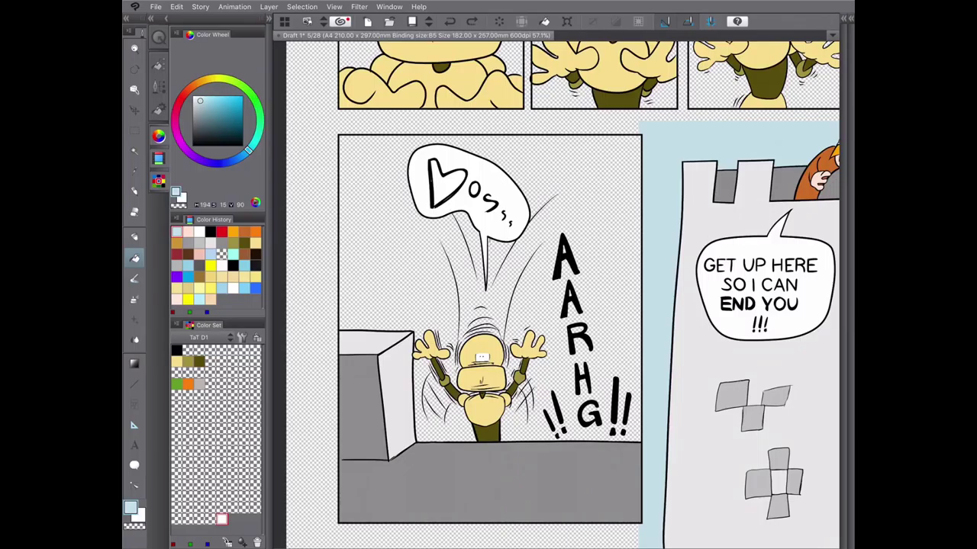
left_click(216, 98)
left_click(366, 191)
scroll(538, 397, "up", 3)
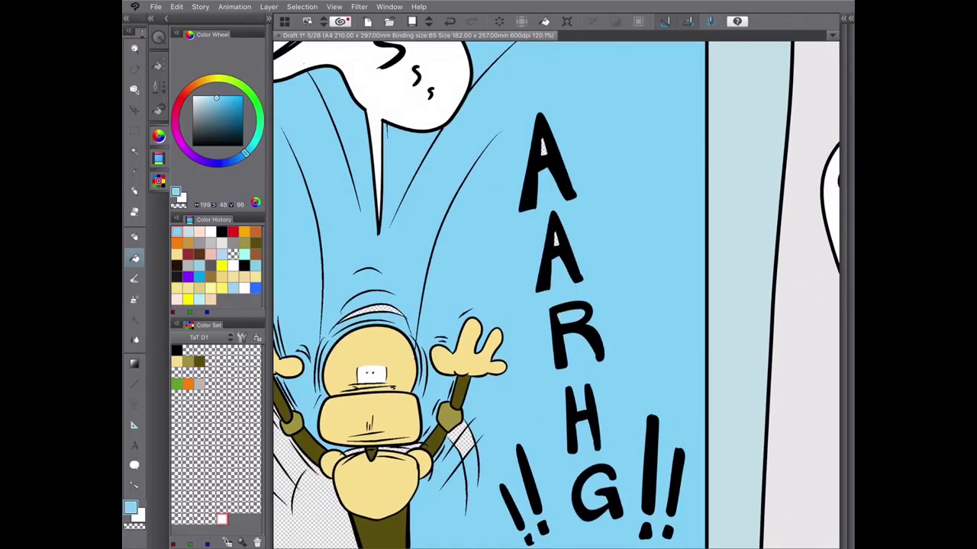
scroll(538, 397, "up", 2)
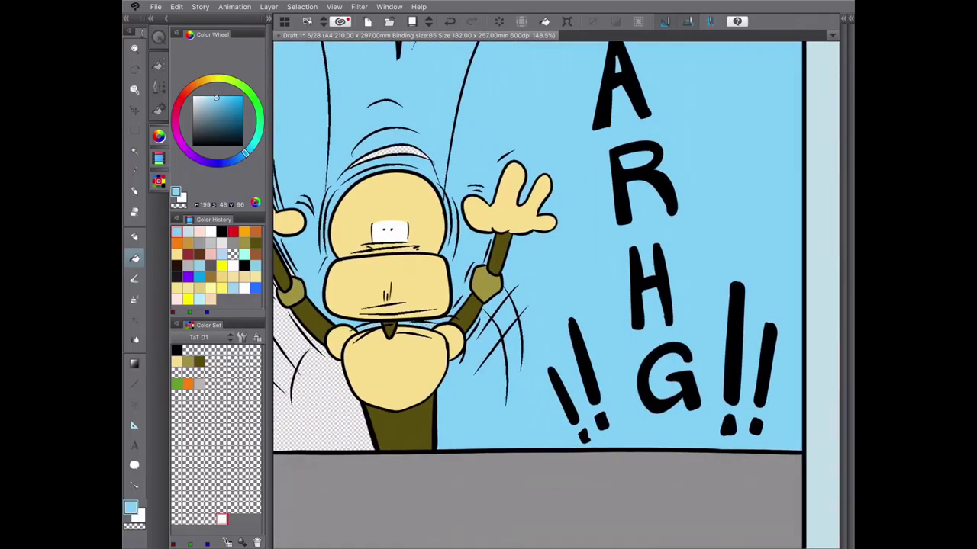
left_click(397, 152)
scroll(555, 296, "left", 5)
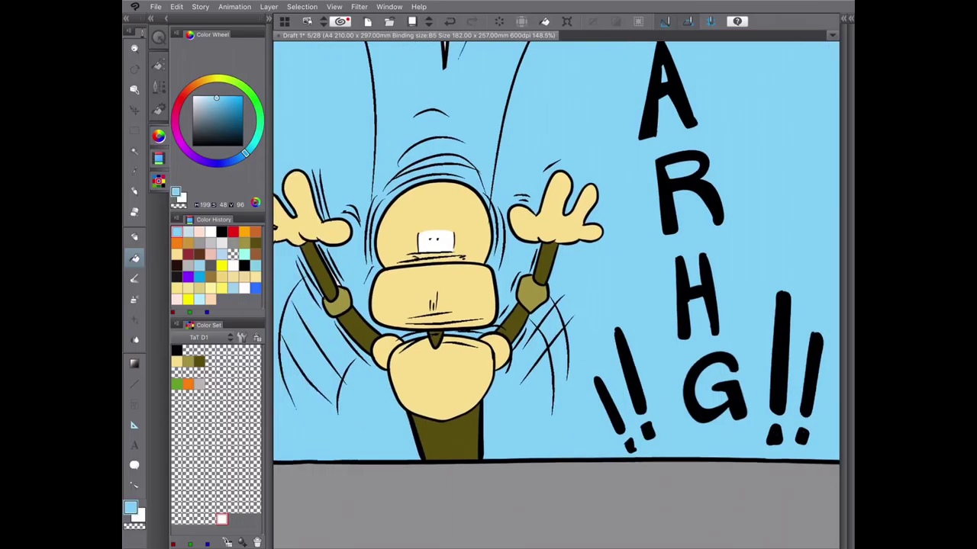
key("p")
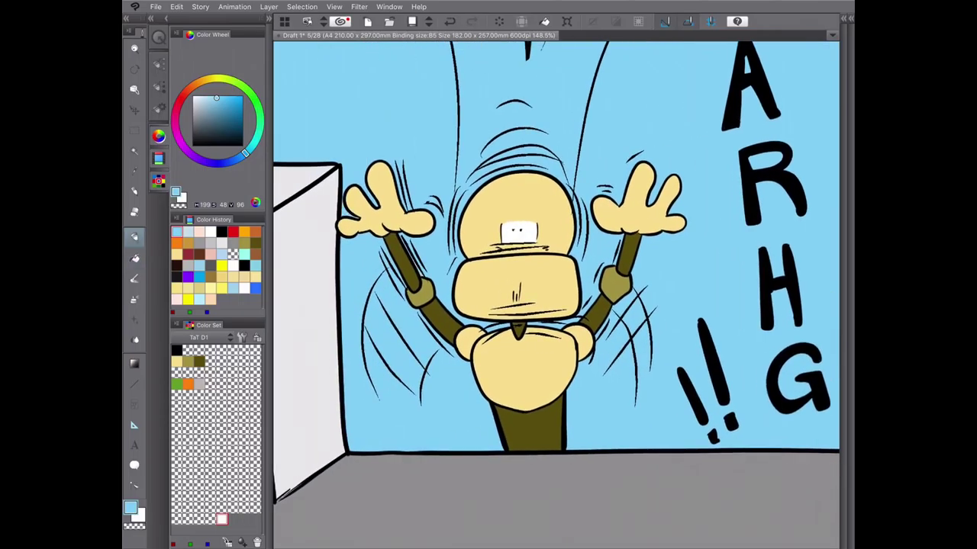
- Fill the teeth and YOU ARE letters of the skull in the top panel's left speech bubble with white
scroll(555, 295, "down", 8)
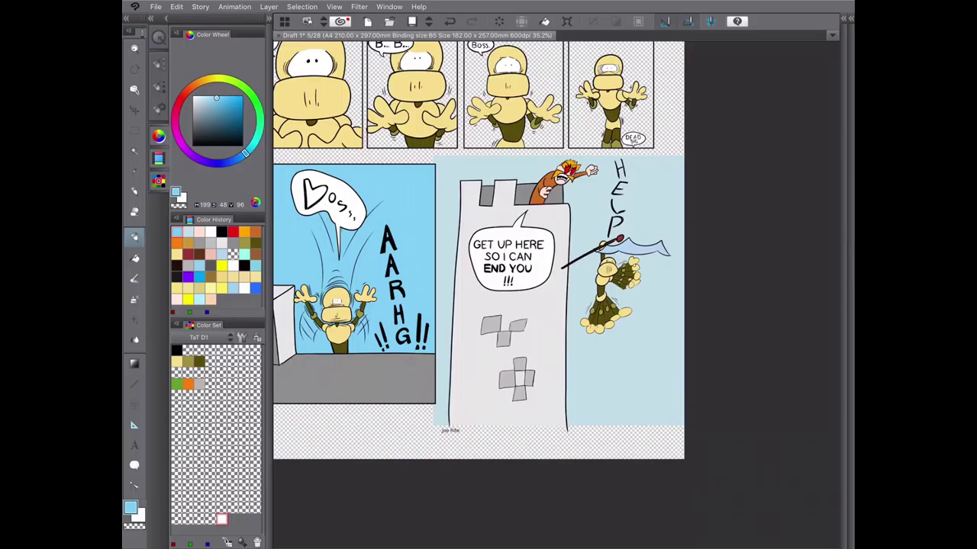
scroll(479, 295, "up", 3)
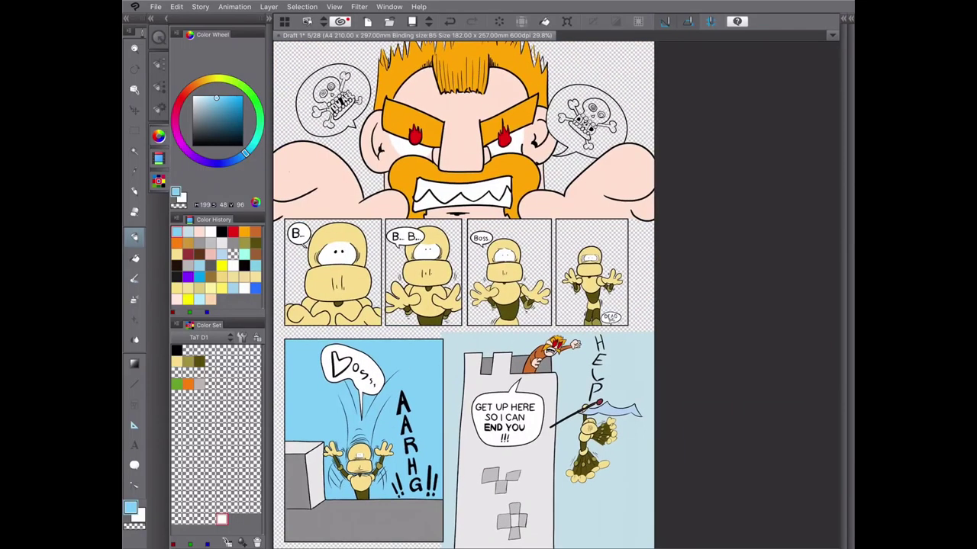
scroll(555, 295, "down", 1)
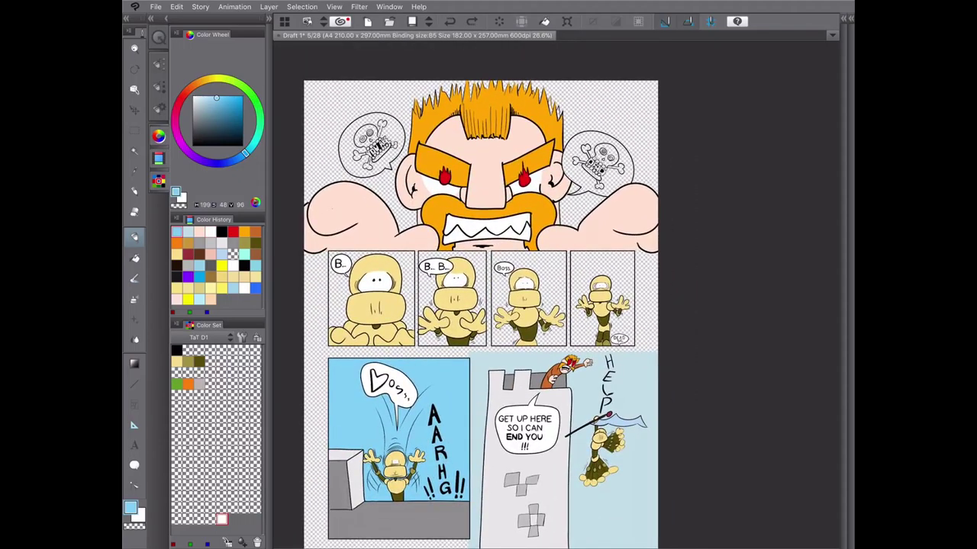
scroll(423, 119, "up", 6)
scroll(555, 295, "up", 2)
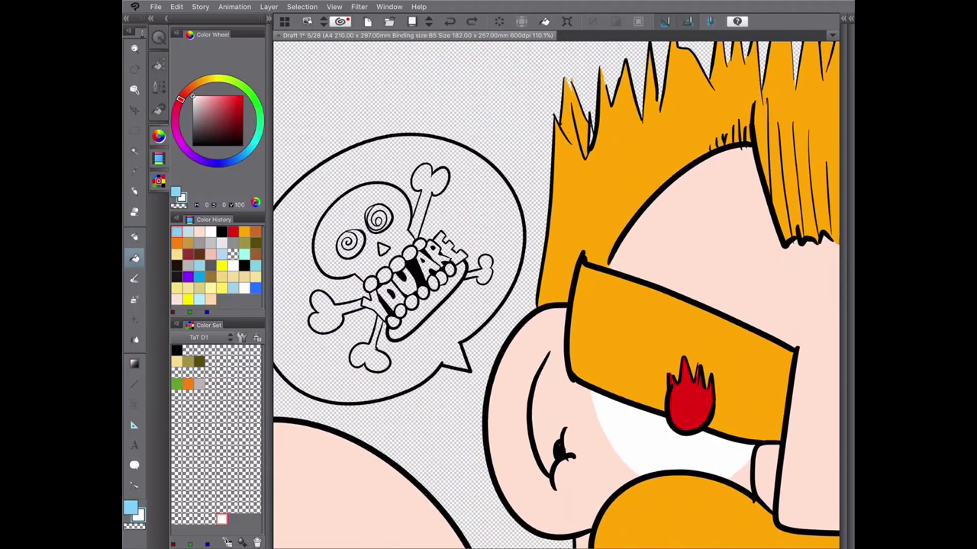
left_click(404, 252)
left_click(397, 290)
left_click(432, 261)
left_click(451, 248)
left_click(441, 277)
left_click(412, 302)
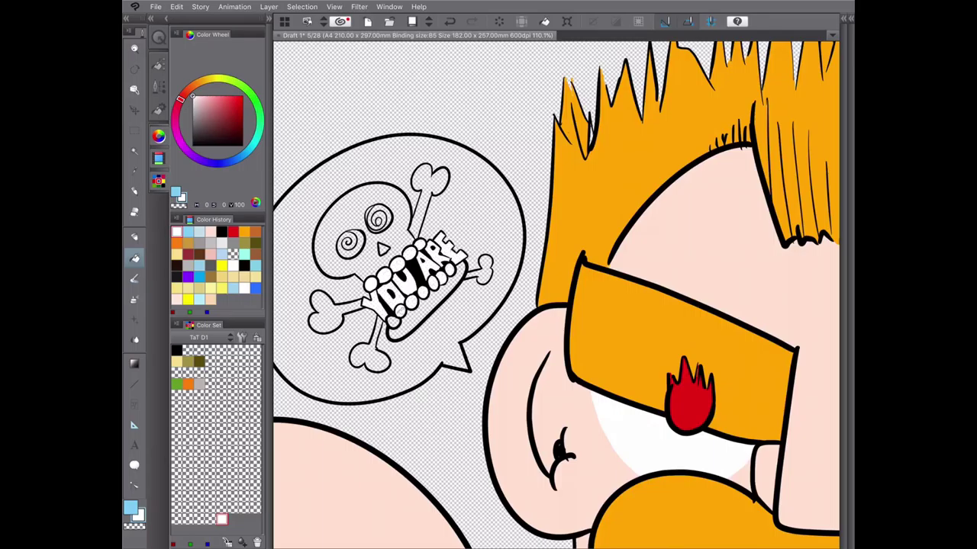
- Fill the left bubble skull's jaw, head and crossbones with white and its nose with black
left_click(427, 300)
left_click(479, 270)
left_click(336, 312)
left_click(370, 345)
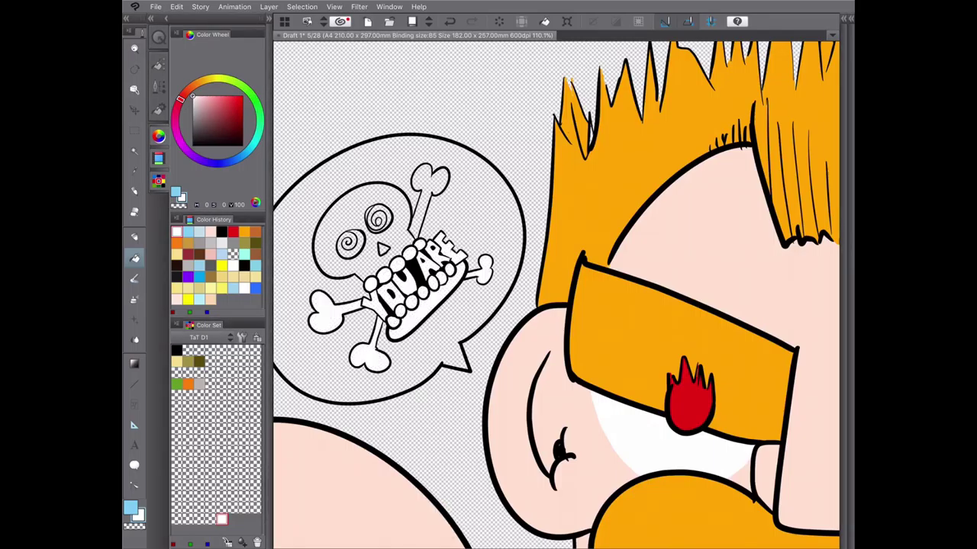
left_click(339, 260)
key("x")
left_click(385, 248)
key("x")
left_click(425, 200)
- Recolor the left bubble skull's head, teeth, jaw and all crossbones with light grey (H 0, S 0, V 75)
left_click(192, 107)
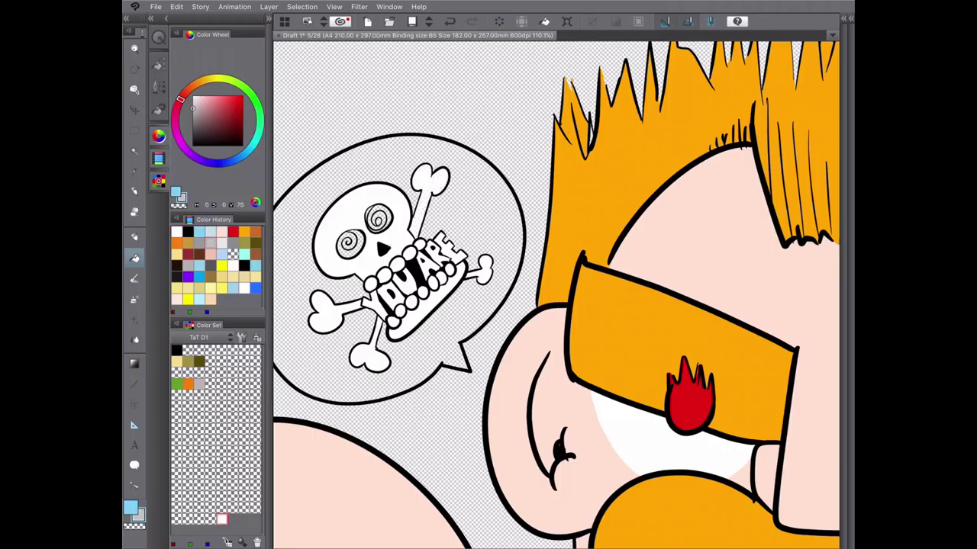
left_click(336, 229)
left_click(389, 271)
left_click(414, 250)
left_click(394, 322)
left_click(407, 306)
left_click(423, 292)
left_click(443, 277)
left_click(479, 268)
left_click(435, 309)
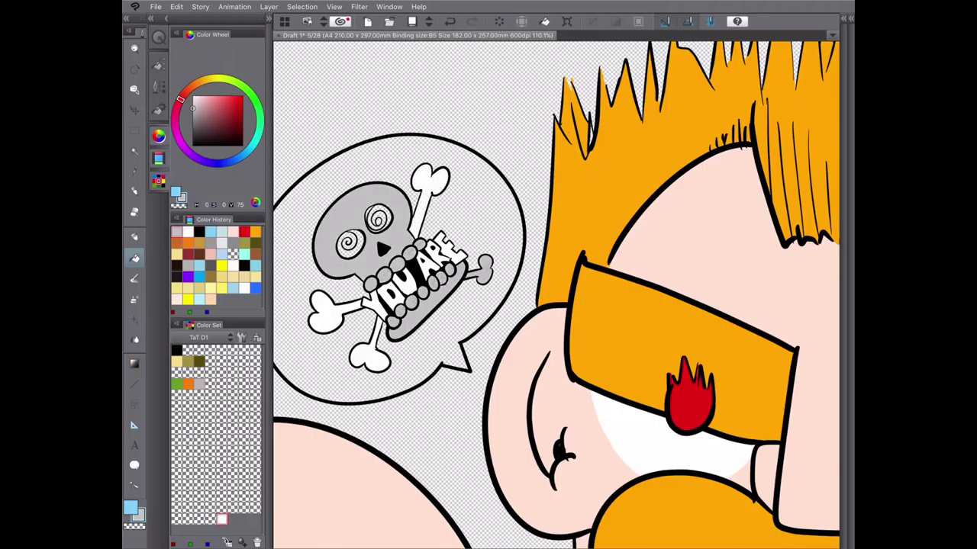
left_click(328, 314)
left_click(368, 352)
left_click(431, 183)
- Fill the YOU ARE letters in the left skull's mouth with red (H 356, S 100, V 90)
left_click(242, 100)
left_click(381, 301)
left_click(416, 271)
left_click(438, 252)
left_click(449, 246)
left_click(459, 242)
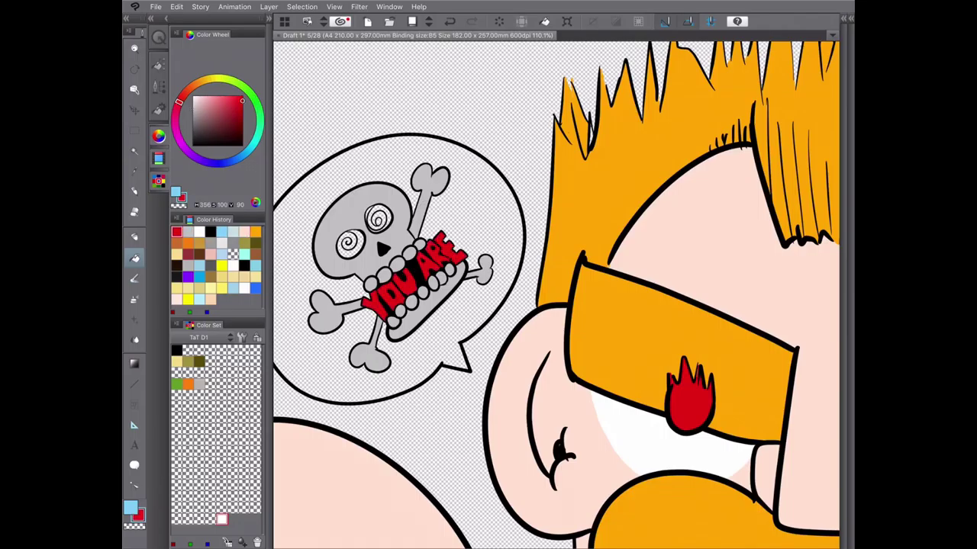
- Fill both spiral eyes of the left bubble skull with yellow (H 57, S 100, V 100)
left_click(215, 78)
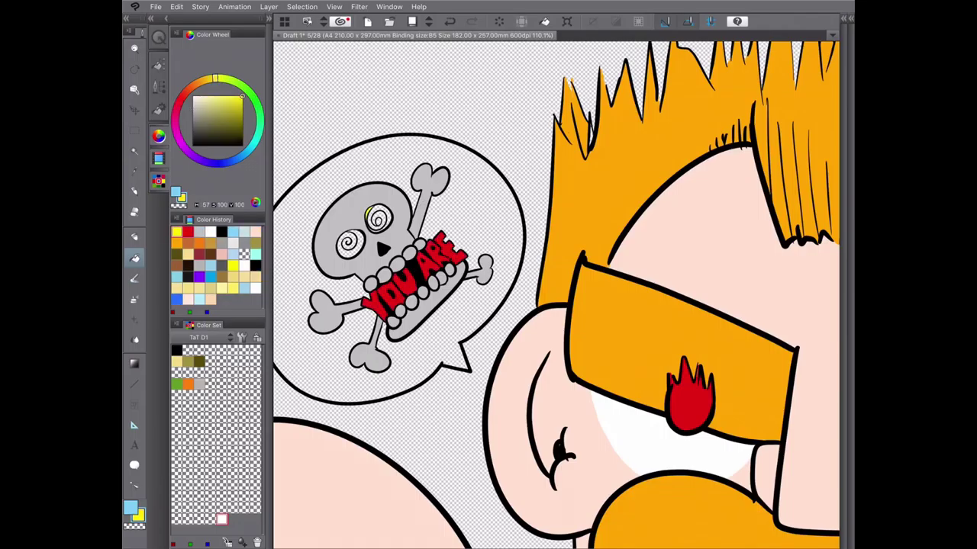
scroll(369, 194, "up", 4)
left_click(381, 242)
left_click(313, 321)
key("e")
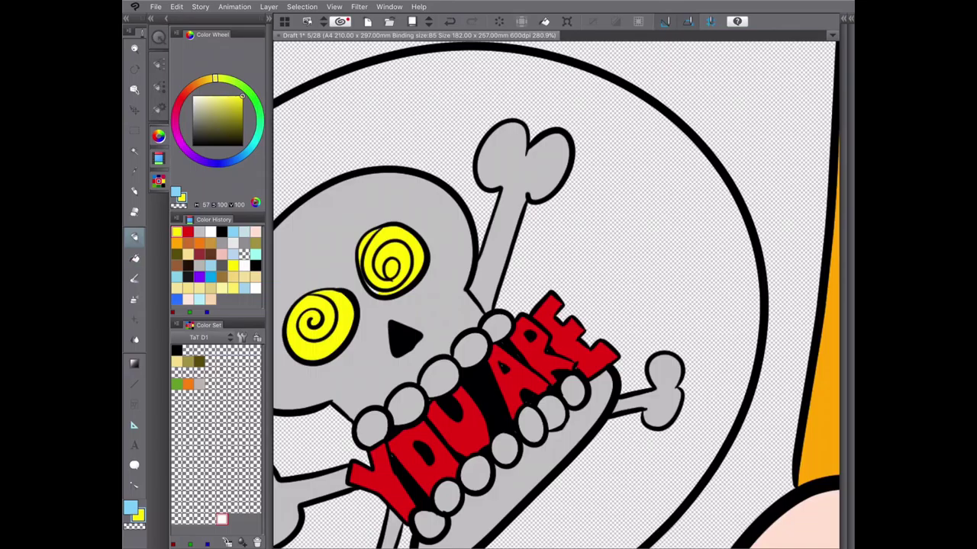
scroll(555, 296, "down", 3)
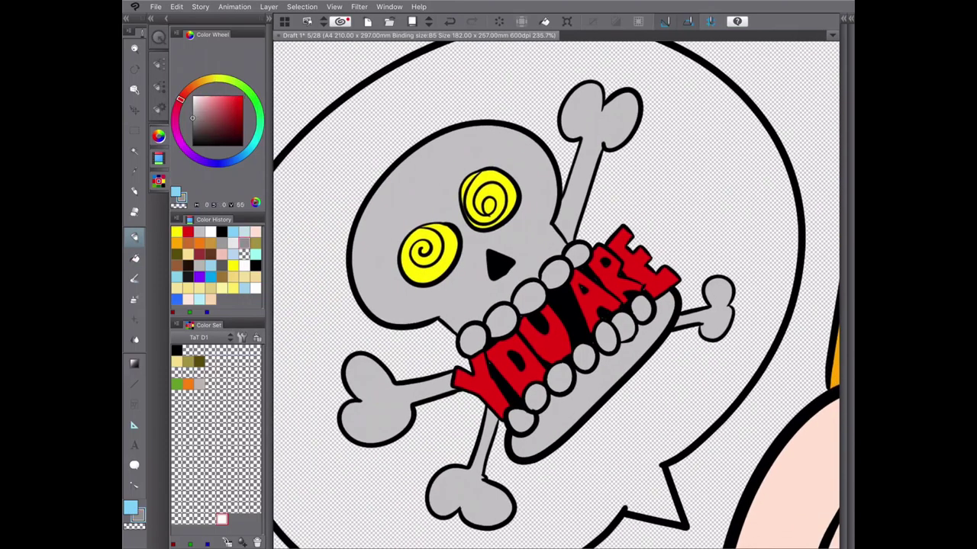
- Fill the background of the left skull speech bubble with dark brown (H 26, S 84, V 14)
left_click(187, 265)
scroll(555, 296, "down", 2)
scroll(555, 295, "up", 2)
key("g")
left_click(343, 305)
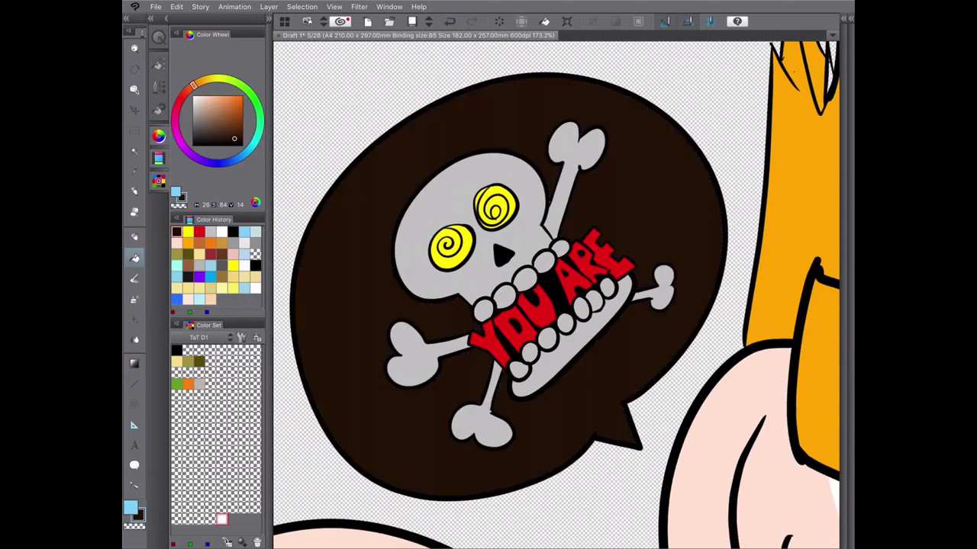
- Refill the left skull speech bubble's background with black (H 0, S 0, V 0)
key("x")
key("x")
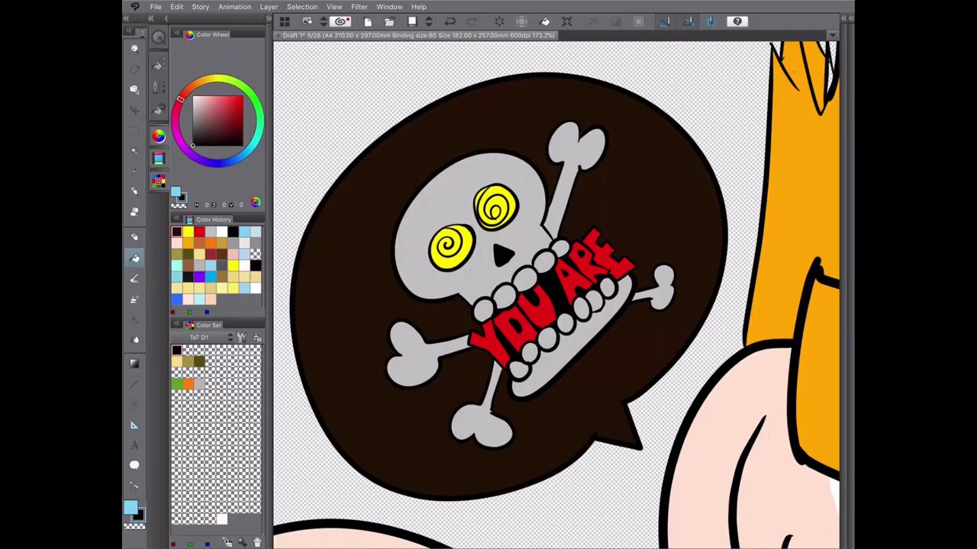
left_click(374, 205)
scroll(375, 205, "down", 3)
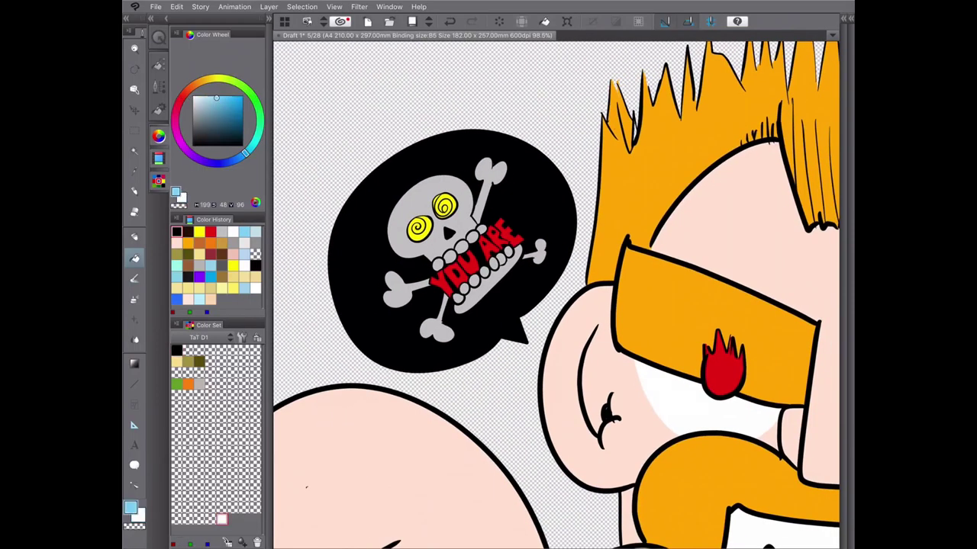
scroll(556, 290, "right", 5)
scroll(556, 295, "right", 5)
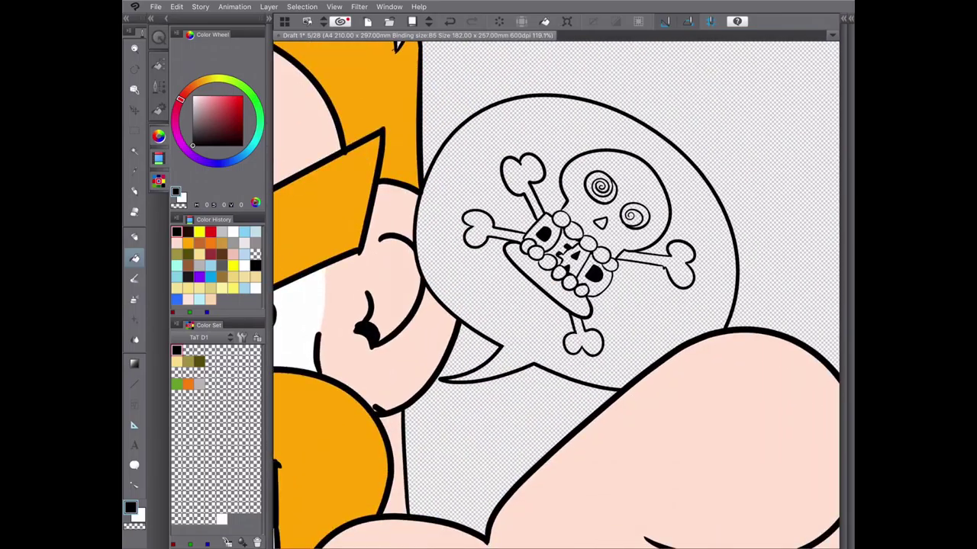
- Fill the right bubble's skull, jaw, teeth and crossbones with light gray (H 0, S 0, V 75)
left_click(574, 231)
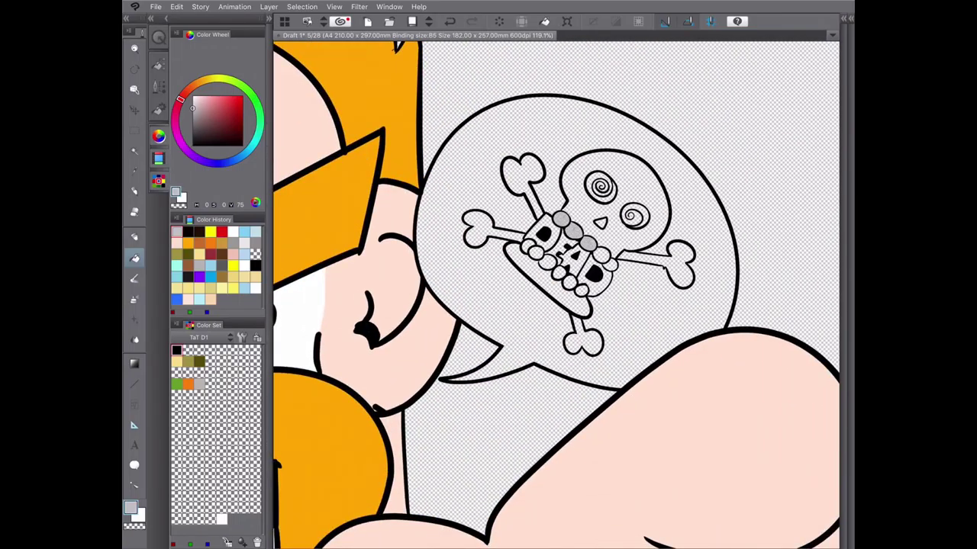
left_click(606, 259)
left_click(676, 260)
left_click(618, 180)
left_click(523, 174)
left_click(560, 302)
left_click(479, 228)
left_click(539, 254)
left_click(565, 278)
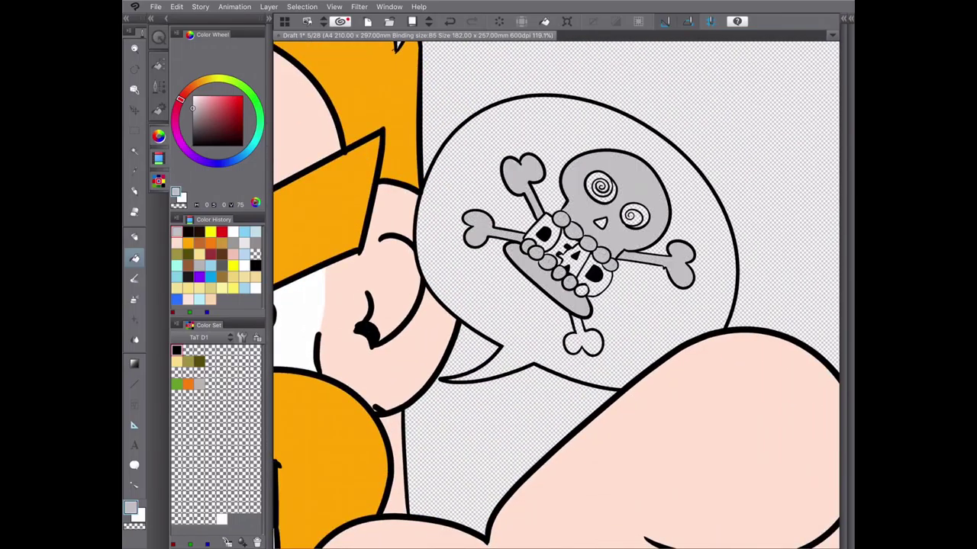
left_click(583, 337)
left_click(582, 291)
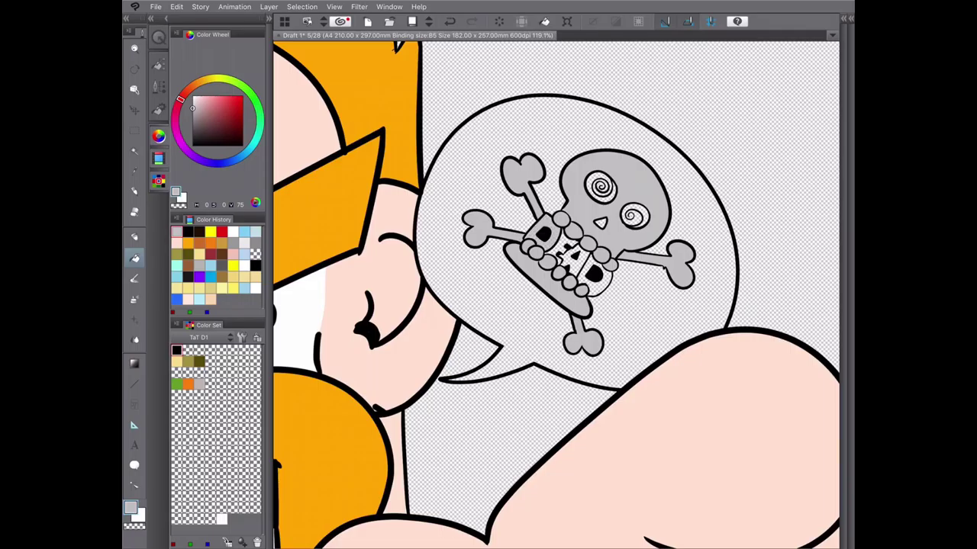
- Fill the DEAD lettering block in the right skull's mouth with red (H 356, S 100, V 90)
left_click(221, 231)
left_click(544, 233)
left_click(571, 260)
left_click(594, 275)
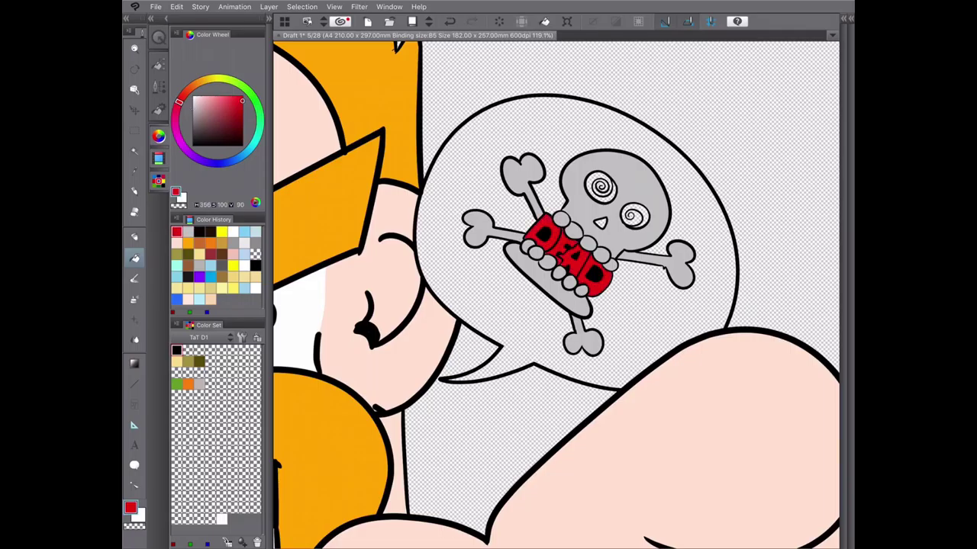
- Fill both spiral eyes of the right bubble skull with yellow (H 57, S 100, V 100)
left_click(222, 231)
left_click(592, 187)
left_click(641, 214)
scroll(633, 183, "up", 5)
scroll(488, 233, "down", 5)
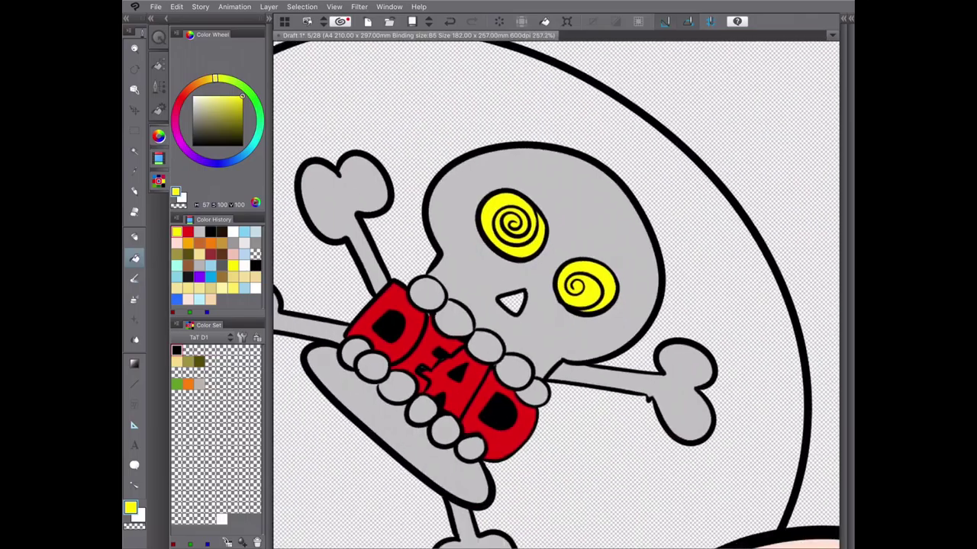
- Fill the right skull's nose and its speech bubble background with black (H 0, S 0, V 0)
left_click(211, 231)
left_click(552, 270)
left_click(427, 175)
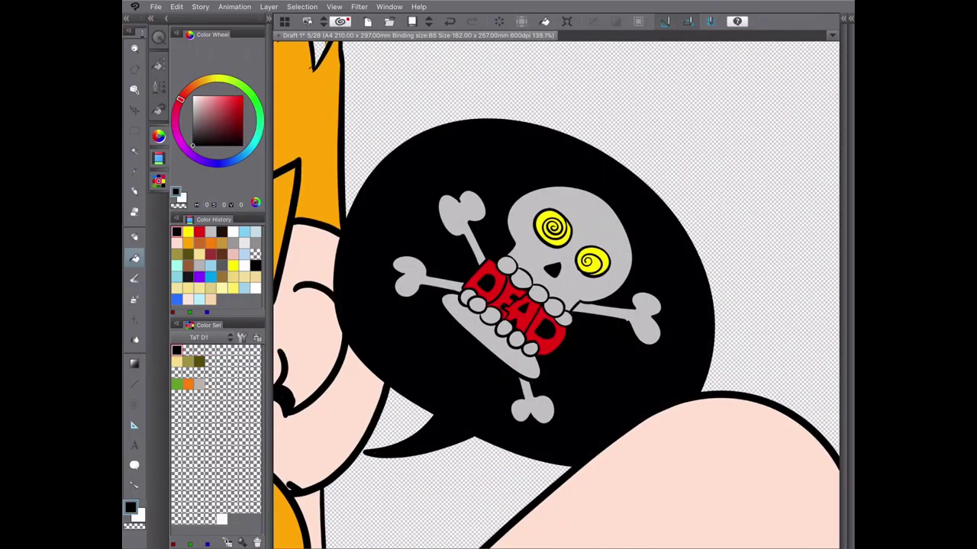
scroll(695, 229, "down", 5)
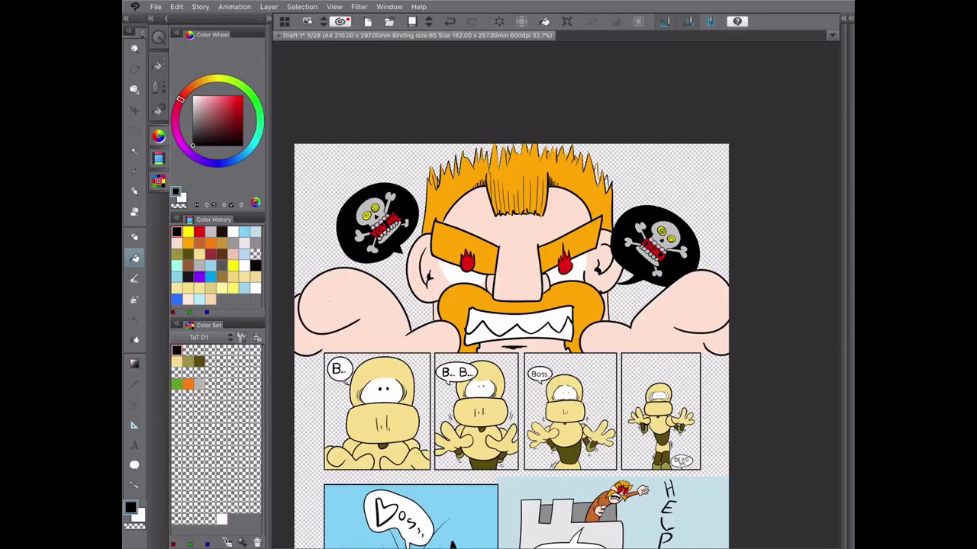
- Select the top panel with a rectangle and fill the background around the giant face with pale blue (H 194, S 15, V 90)
key("m")
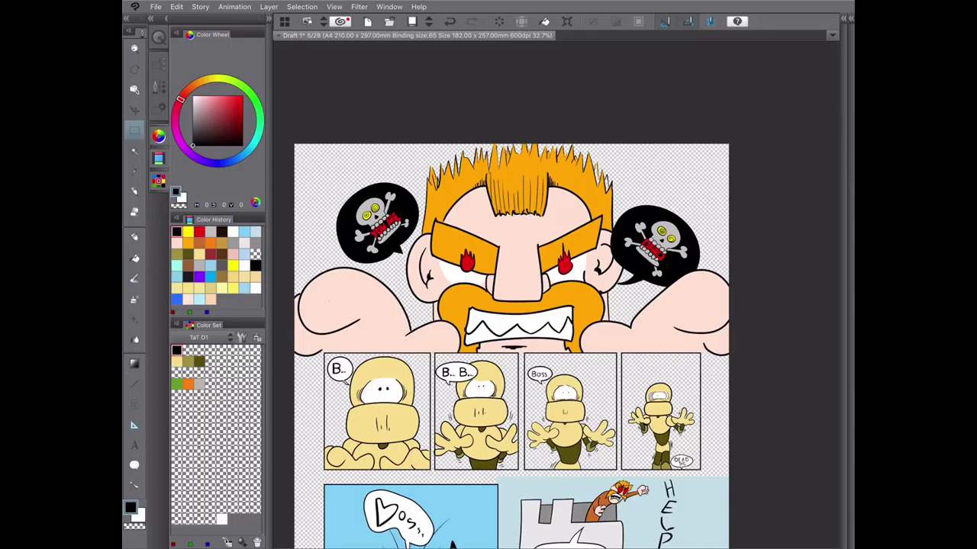
left_click_drag(290, 142, 731, 354)
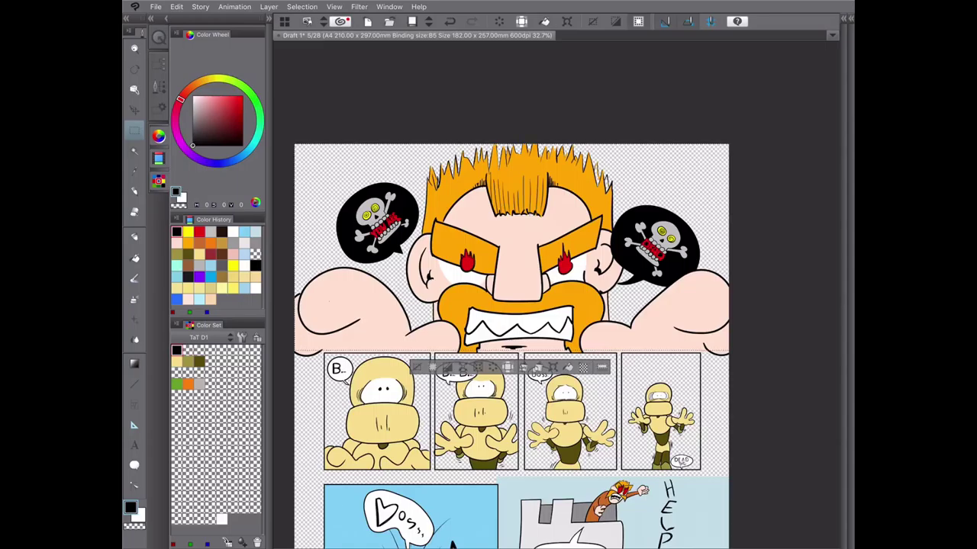
left_click(255, 232)
key("g")
left_click(686, 164)
left_click(637, 302)
left_click(320, 164)
- Fill the remaining gaps inside the giant's hair spikes with orange (H 39, S 100, V 100)
scroll(556, 343, "up", 5)
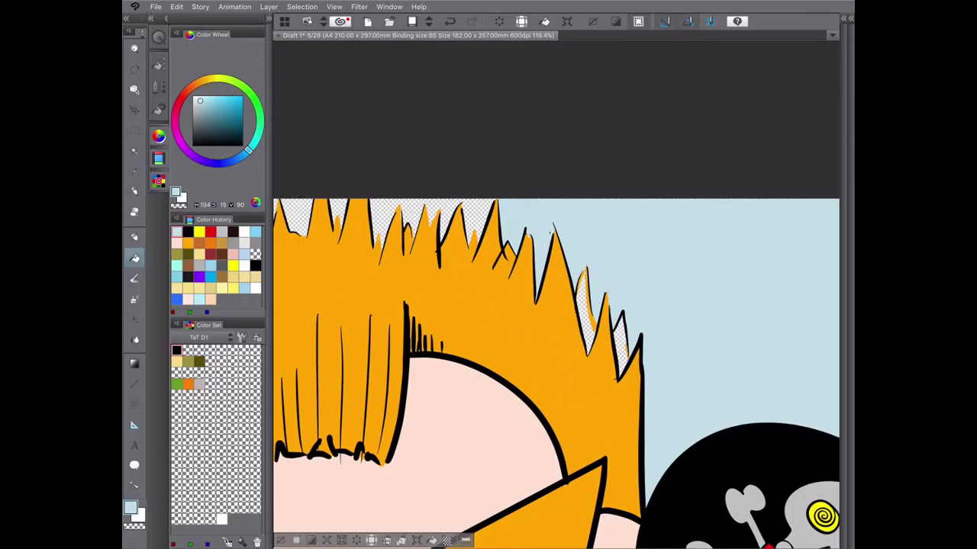
scroll(555, 343, "right", 3)
scroll(556, 348, "down", 3)
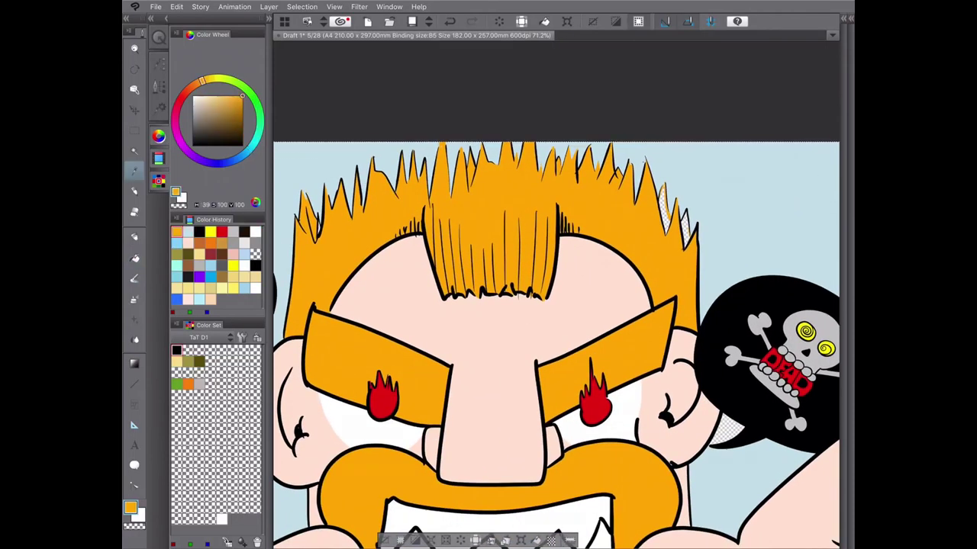
left_click(665, 210)
left_click(687, 229)
scroll(686, 228, "down", 2)
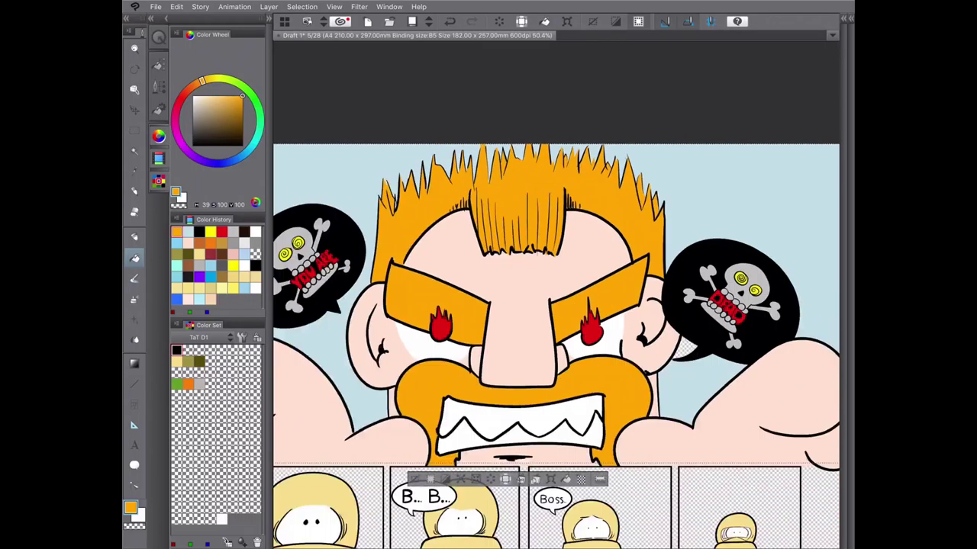
- Fill the background of the first small panel in the middle row with light blue (H 208, S 25, V 94)
scroll(553, 312, "down", 2)
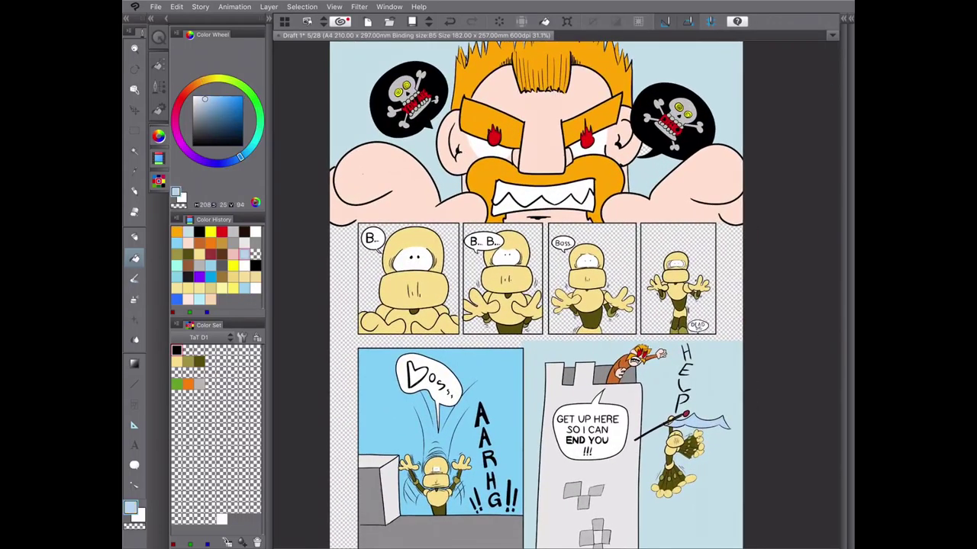
scroll(552, 306, "up", 4)
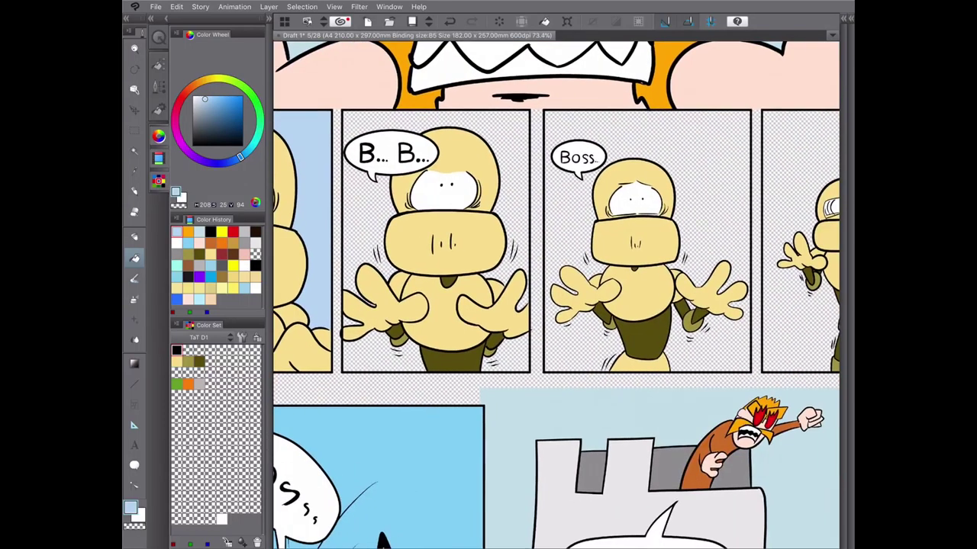
- Erase the hand line crossing the second small panel's left border on the Lines 01 layer
key("Tab")
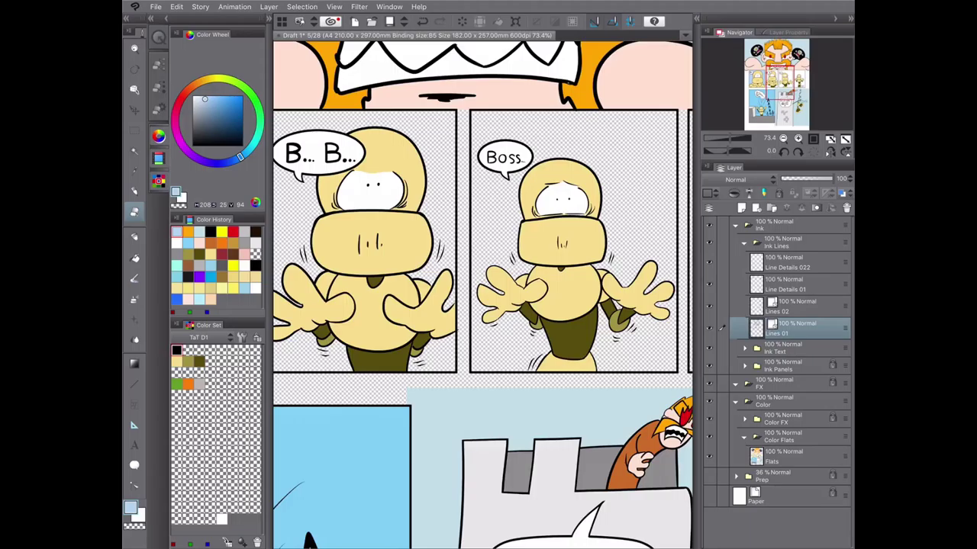
scroll(483, 294, "left", 5)
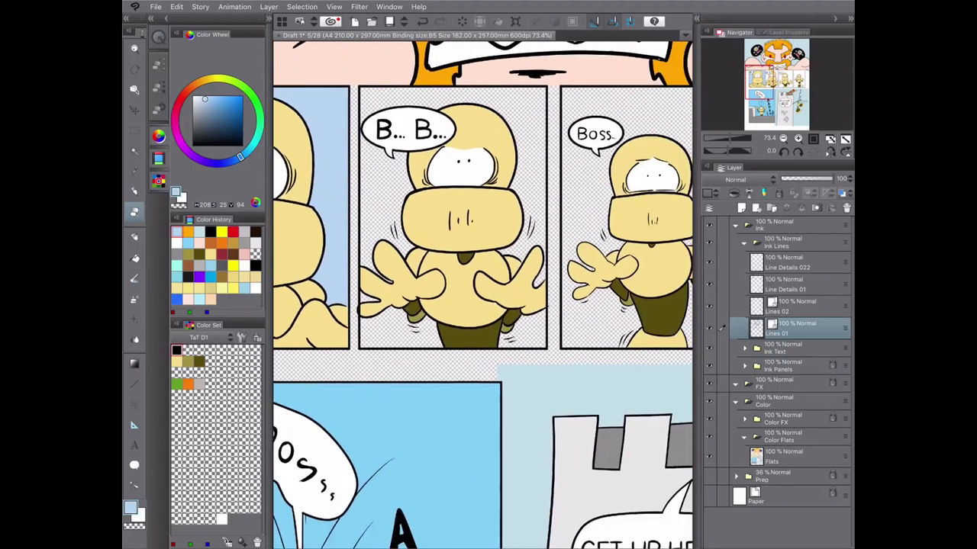
left_click(744, 243)
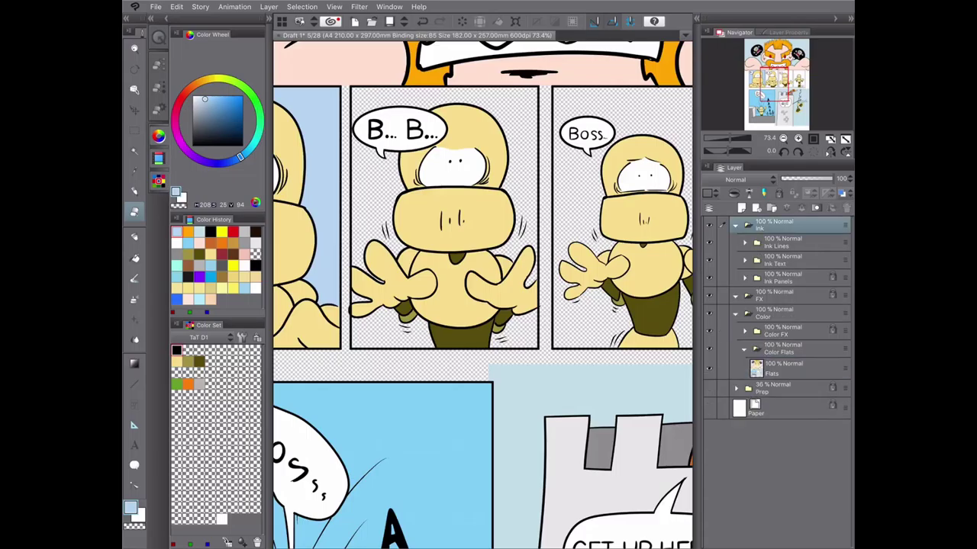
left_click(786, 278)
left_click(744, 243)
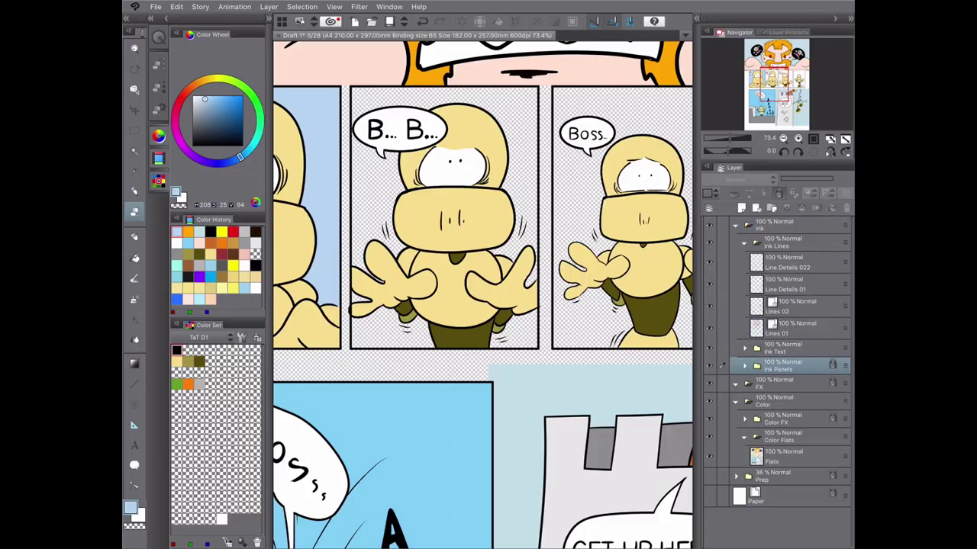
left_click(793, 328)
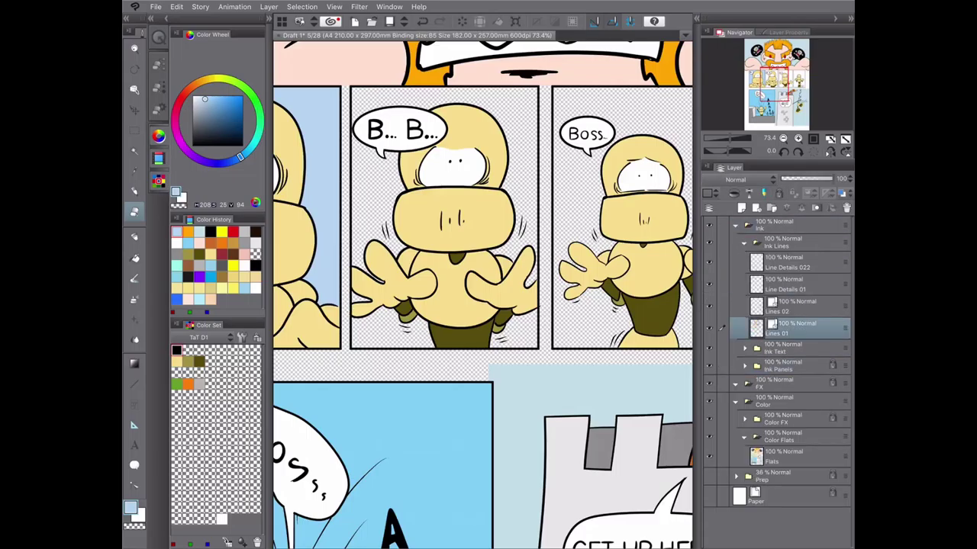
- Collapse the Ink Lines and Ink layer folders
left_click(745, 243)
left_click(736, 225)
left_click(786, 223)
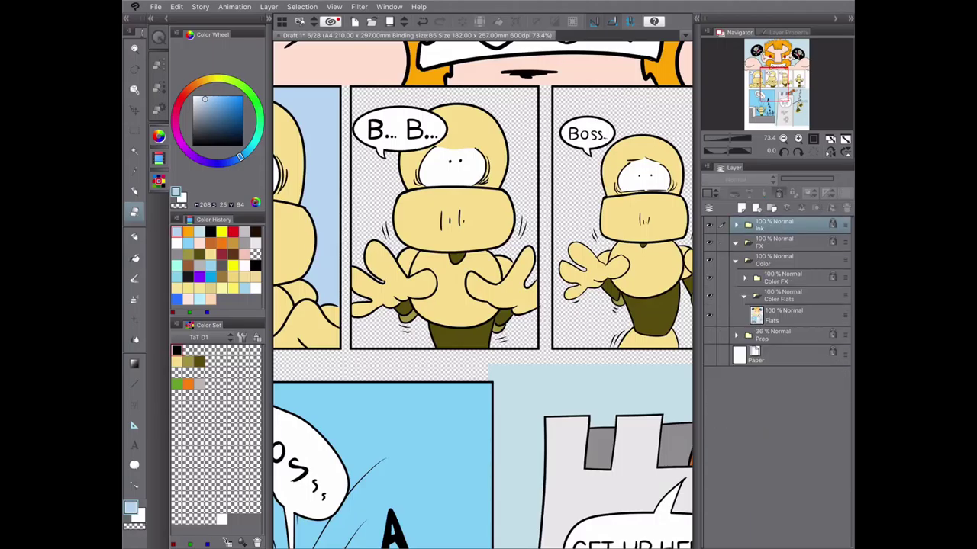
- Fill the second, third and fourth small panels' backgrounds with light blue (H 208, S 25, V 94) on the Flats layer, and save the page
key("ctrl+minus")
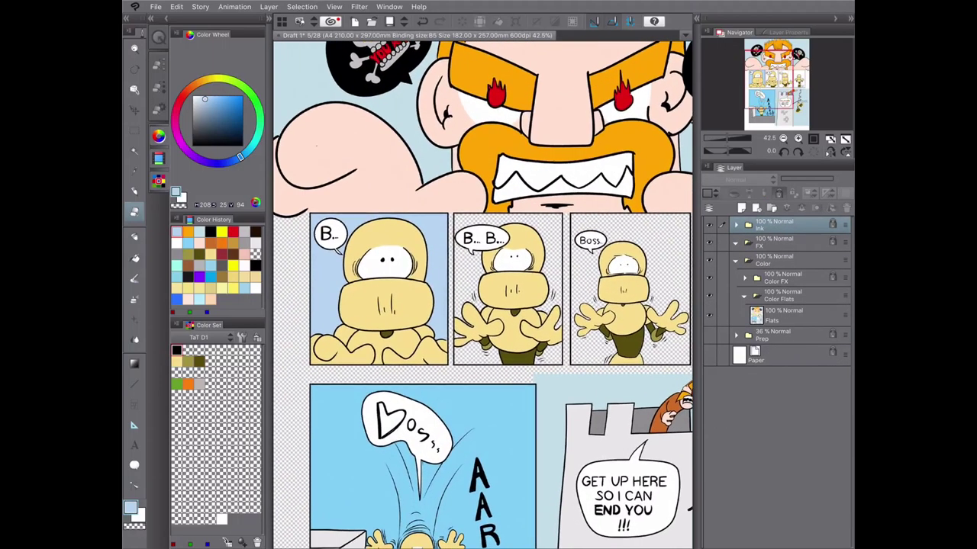
left_click(785, 314)
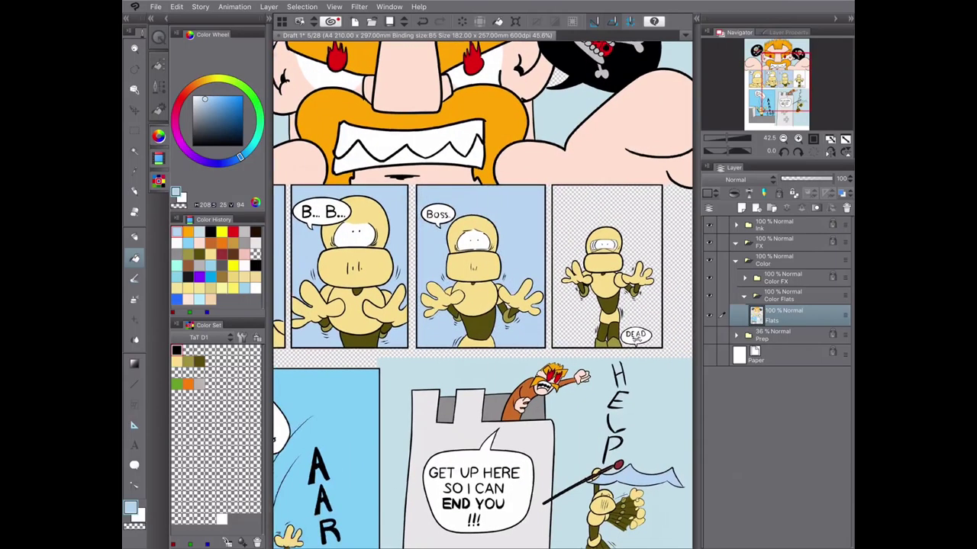
scroll(481, 295, "up", 2)
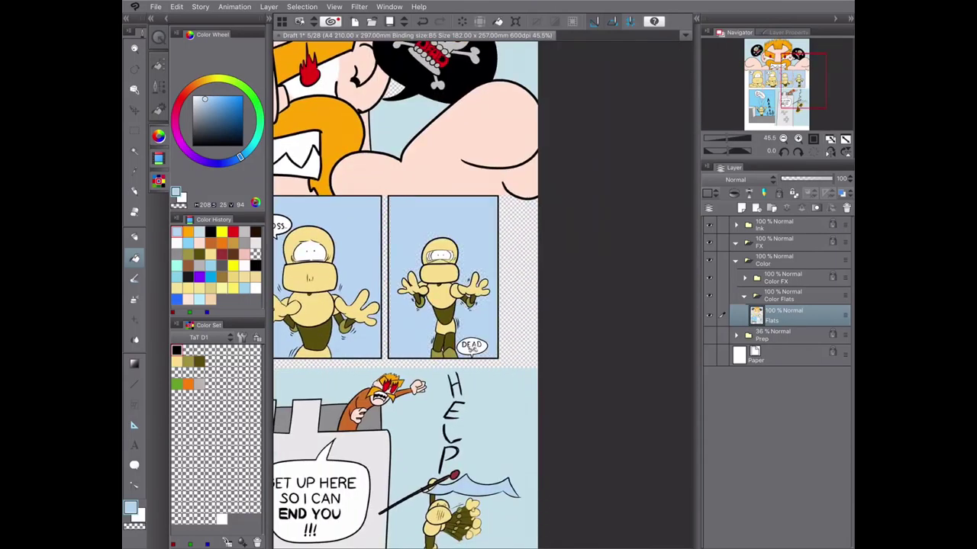
scroll(425, 345, "up", 3)
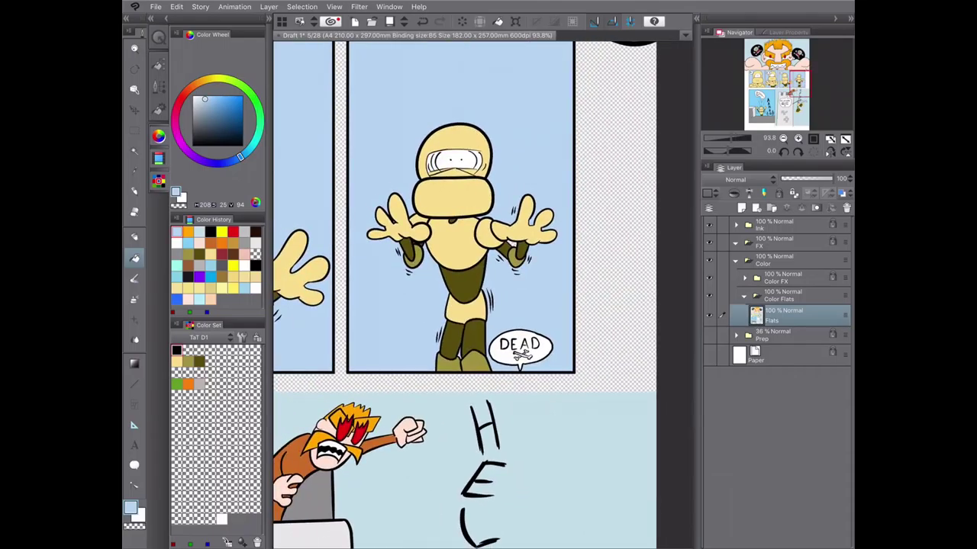
scroll(583, 412, "up", 3)
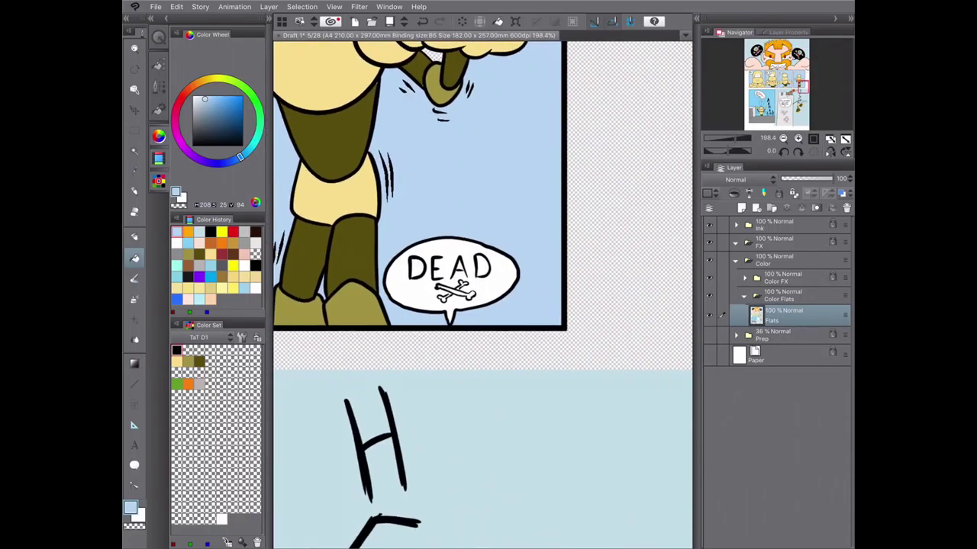
scroll(483, 295, "down", 6)
scroll(482, 295, "up", 1)
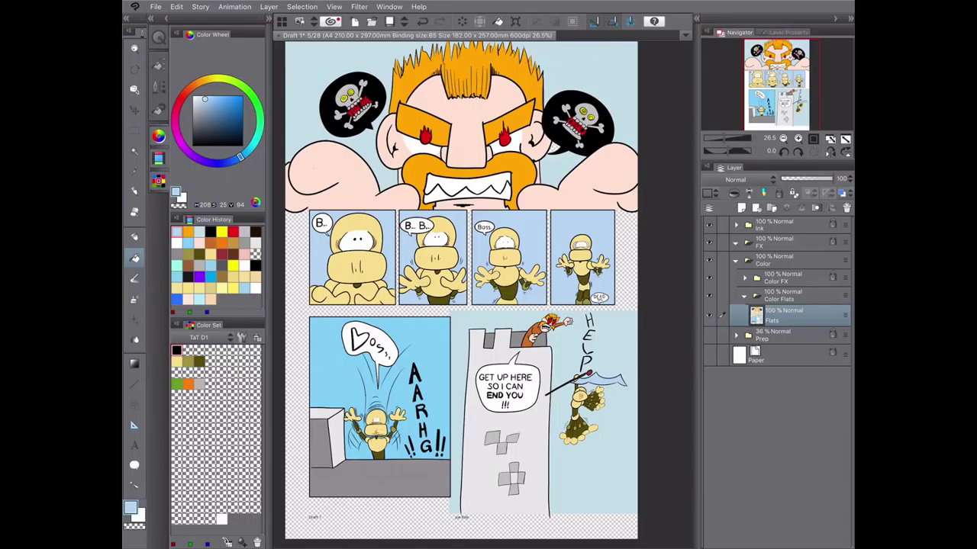
key("ctrl+s")
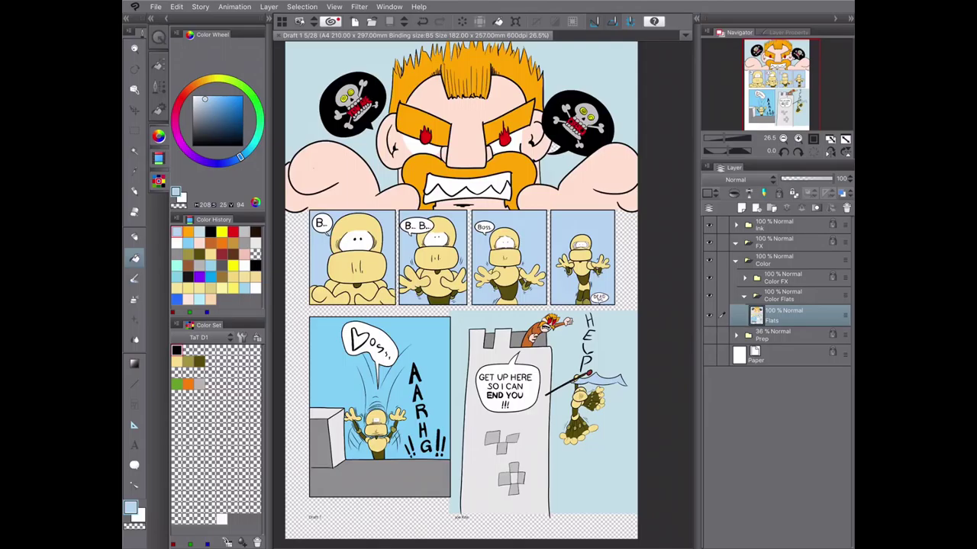
- Touch up the area beside the fourth small panel character's left eye with tan (H 46, S 43, V 96)
scroll(620, 262, "up", 4)
scroll(482, 295, "down", 1)
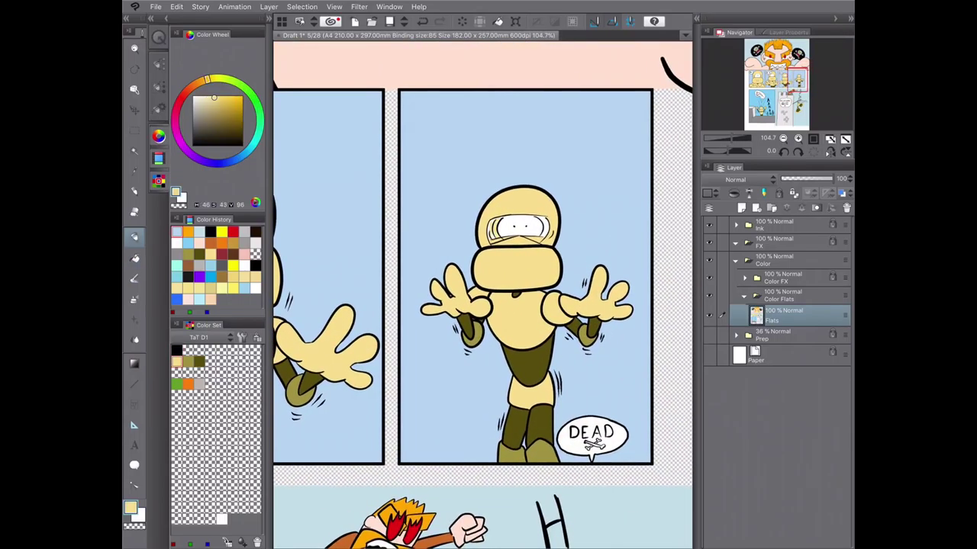
left_click(493, 233)
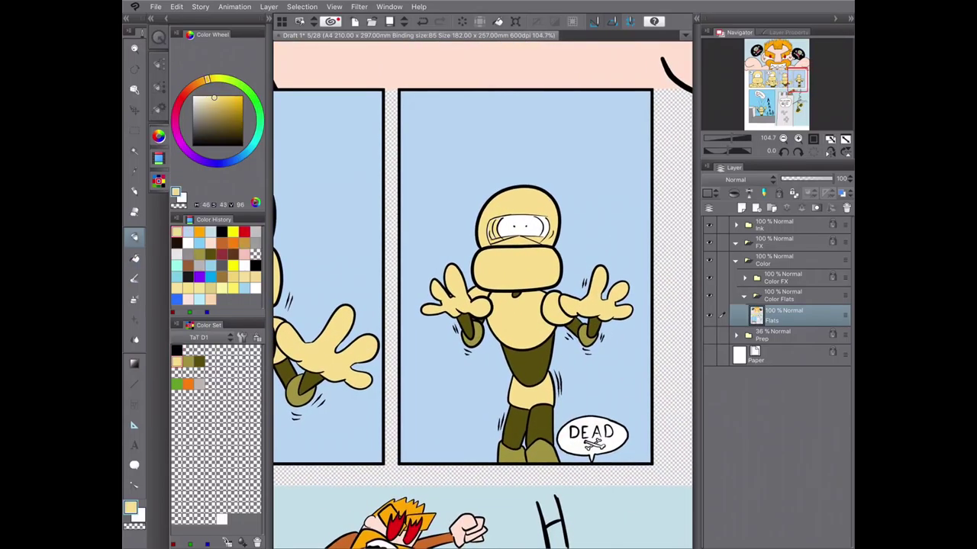
key("g")
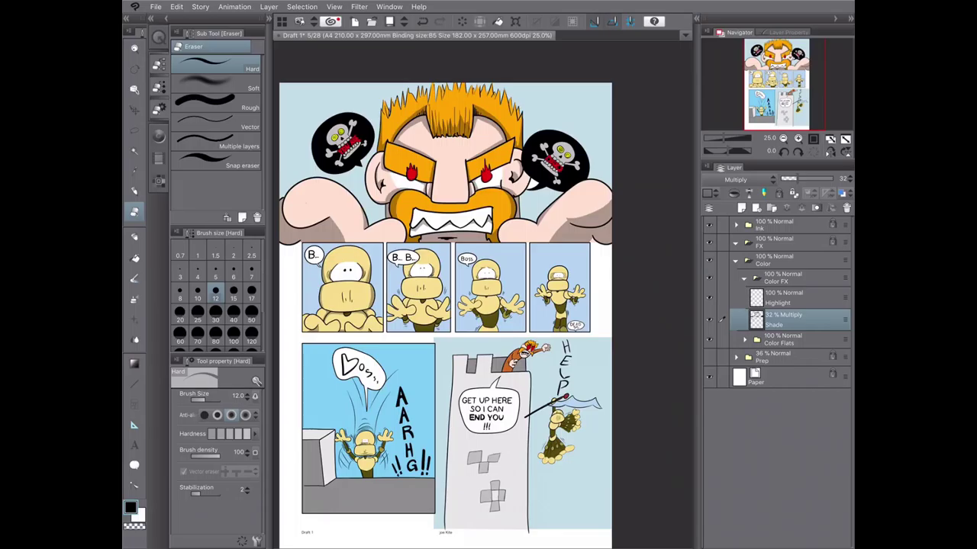
- Shade the first small panel character's snout and lower head in black on the Shade layer, outlining with the 8.0 Milli pen and filling
scroll(482, 305, "up", 5)
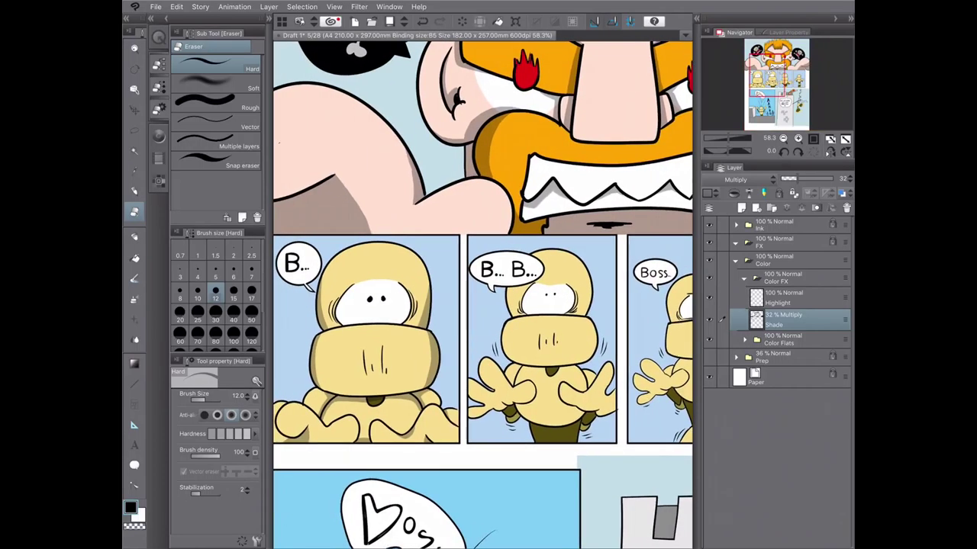
key("p")
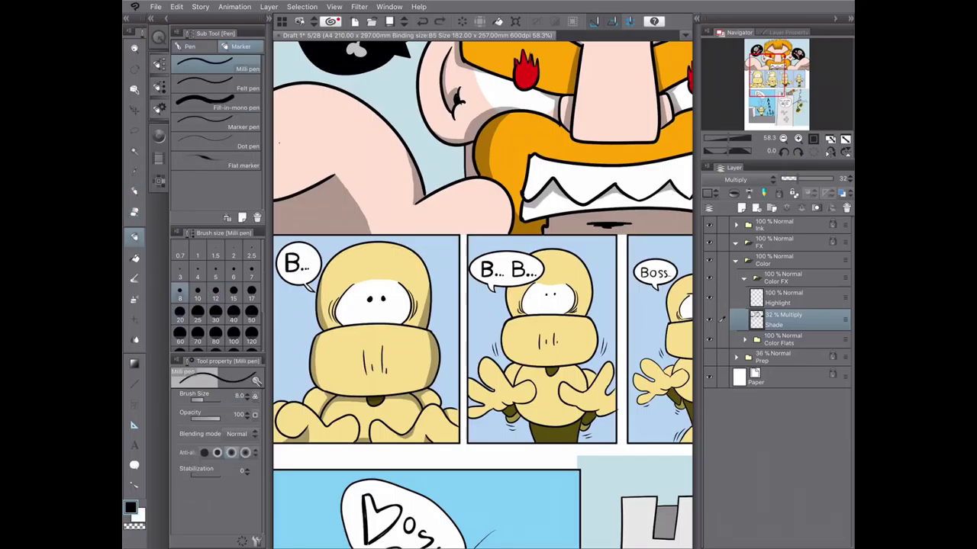
scroll(483, 243, "up", 3)
key("g")
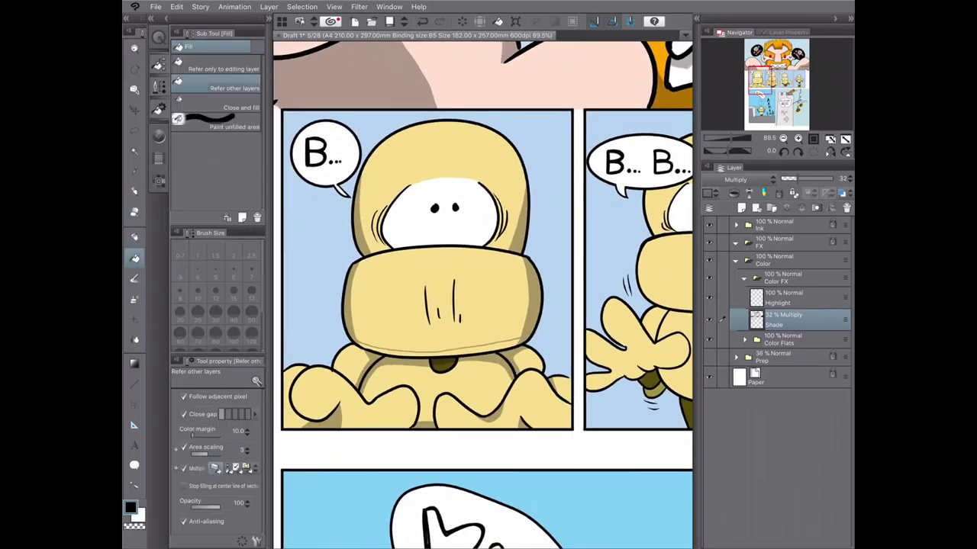
key("p")
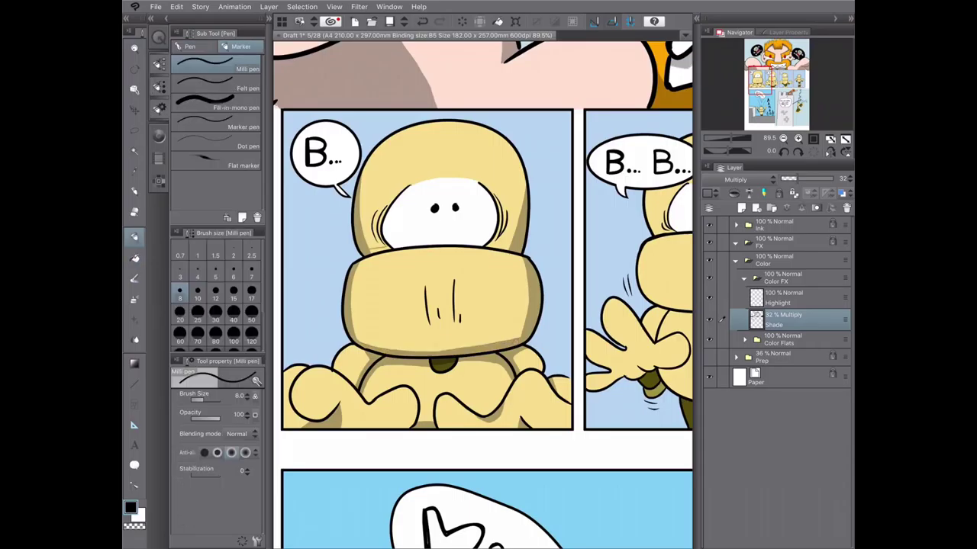
key("g")
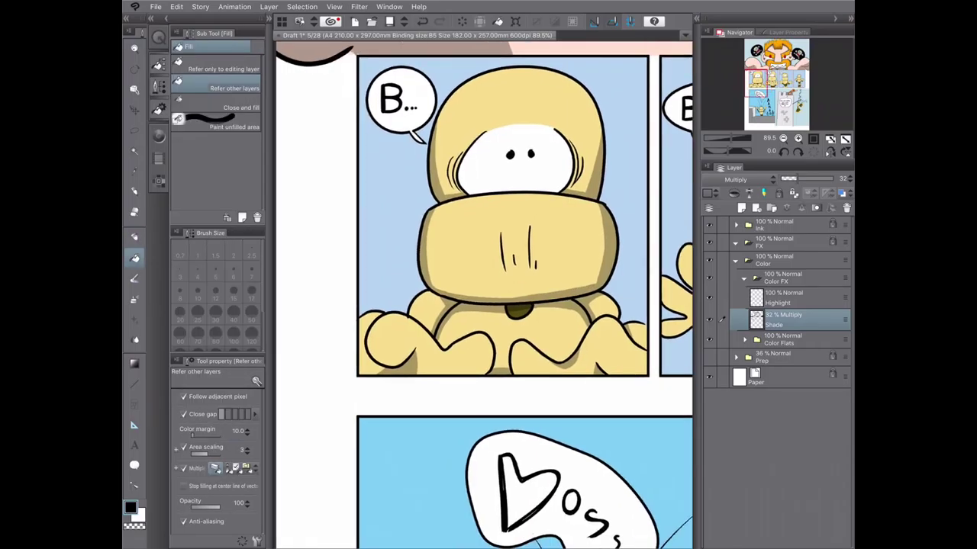
- Outline and fill a black shadow on the first small panel character's hand at the panel's lower left edge
key("p")
left_click_drag(363, 333, 361, 374)
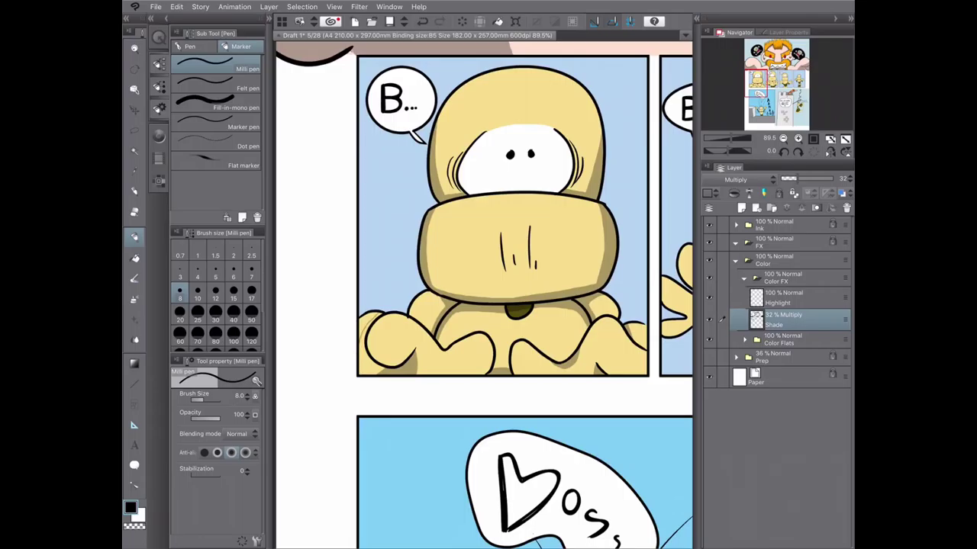
key("g")
left_click_drag(482, 295, 393, 233)
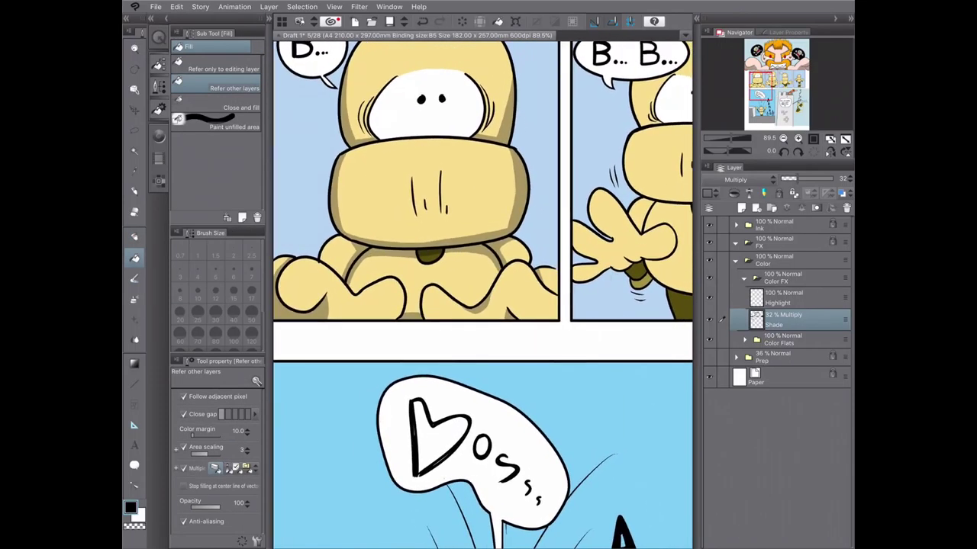
scroll(483, 290, "down", 2)
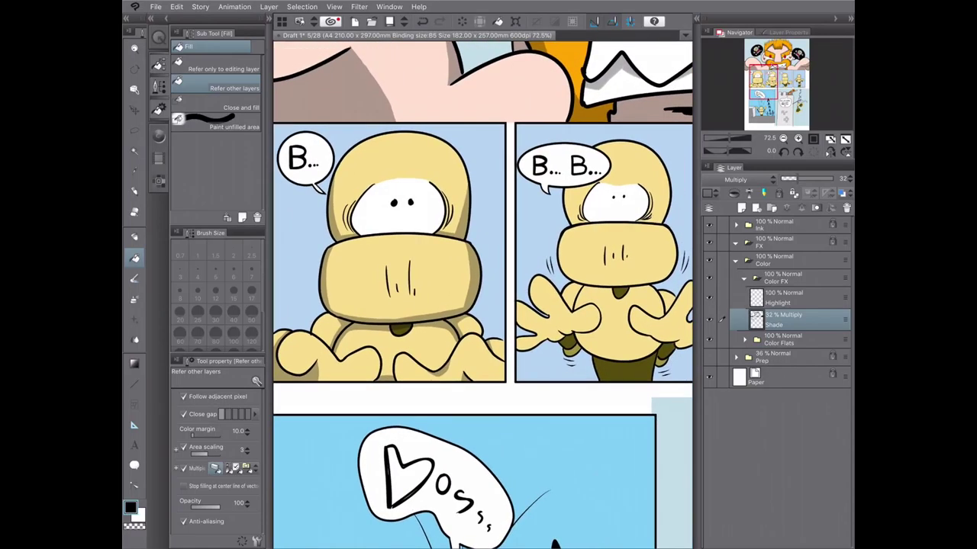
- Shade the sides of the first small panel character's head beside the eyes in black on the Shade layer, outlining and filling
key("p")
scroll(428, 173, "up", 5)
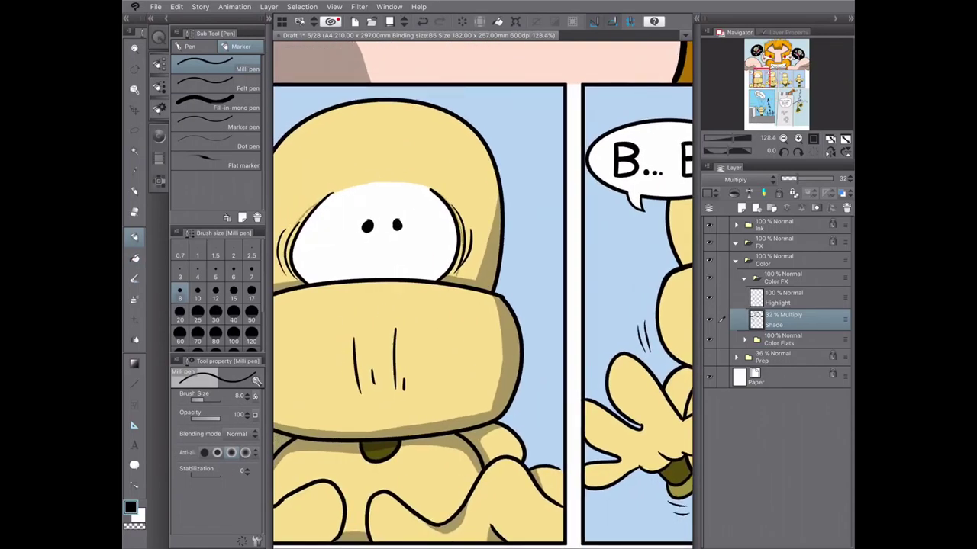
left_click_drag(428, 290, 482, 267)
key("g")
left_click(355, 221)
left_click(509, 235)
left_click(513, 204)
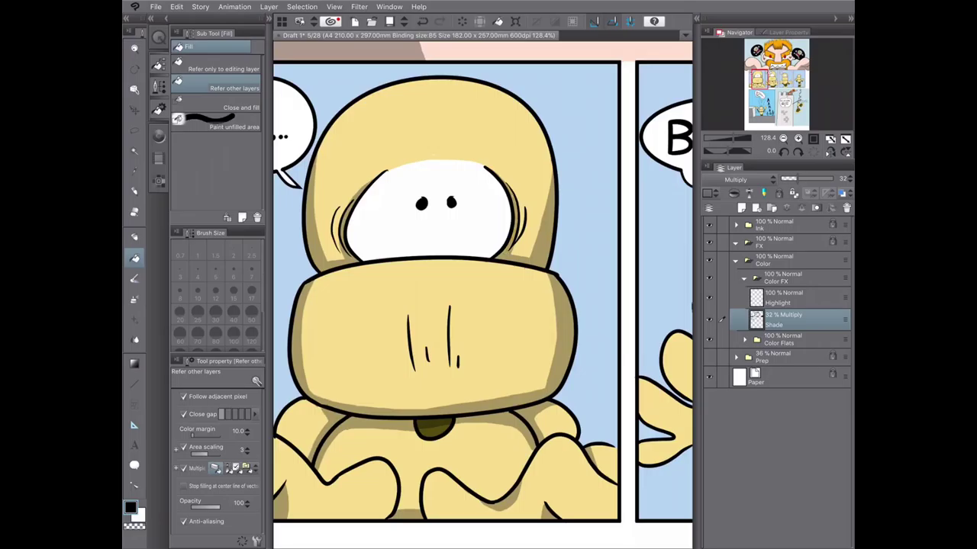
key("p")
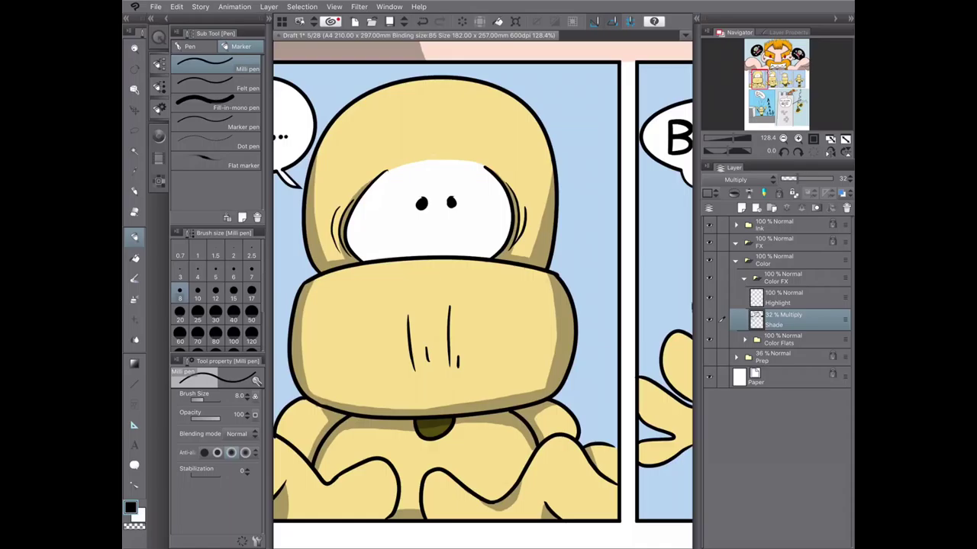
scroll(603, 274, "down", 3)
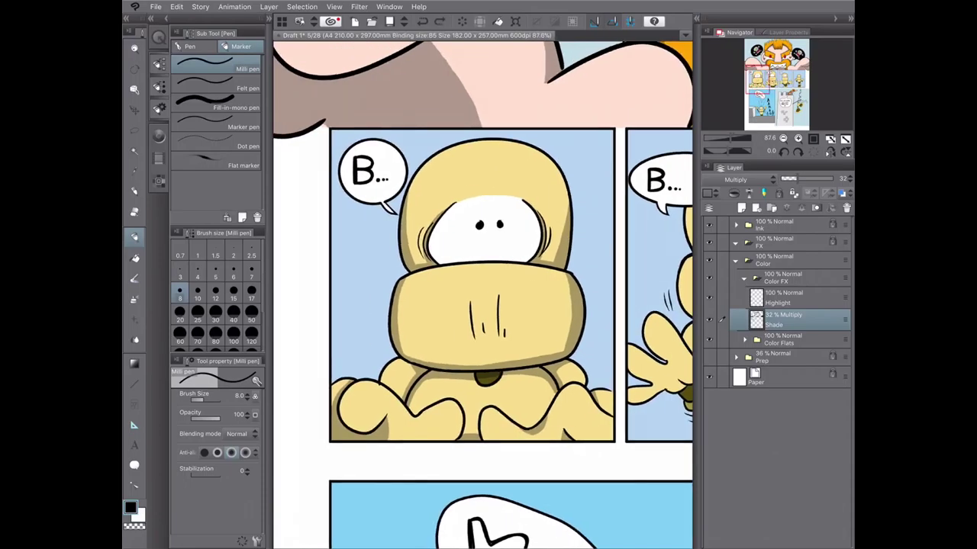
- Outline shadow areas on the second small panel character's shoulders, torso and trousers with the 8.0 Milli pen on the Shade layer
scroll(483, 295, "down", 1)
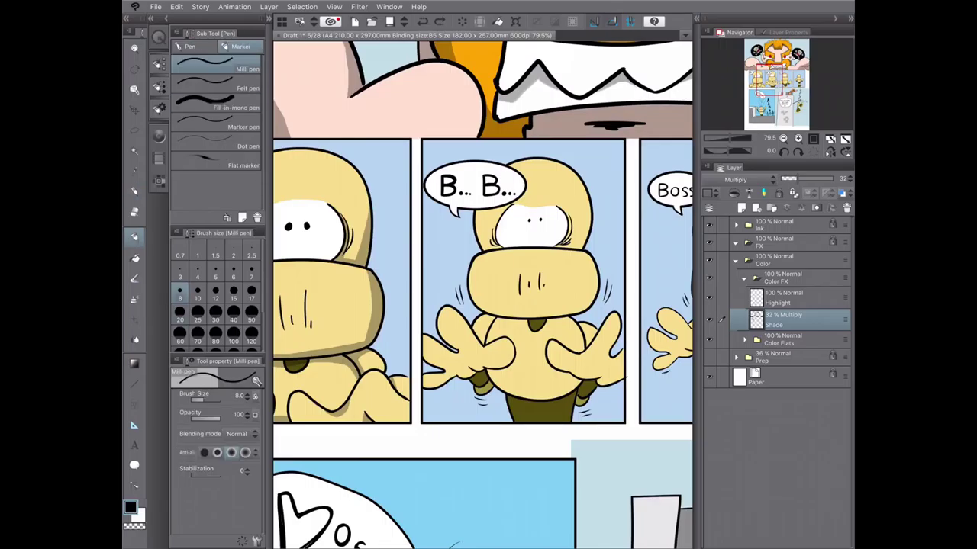
left_click_drag(489, 317, 480, 338)
left_click_drag(579, 322, 563, 348)
left_click_drag(520, 321, 501, 323)
left_click_drag(500, 318, 490, 340)
left_click_drag(589, 324, 580, 341)
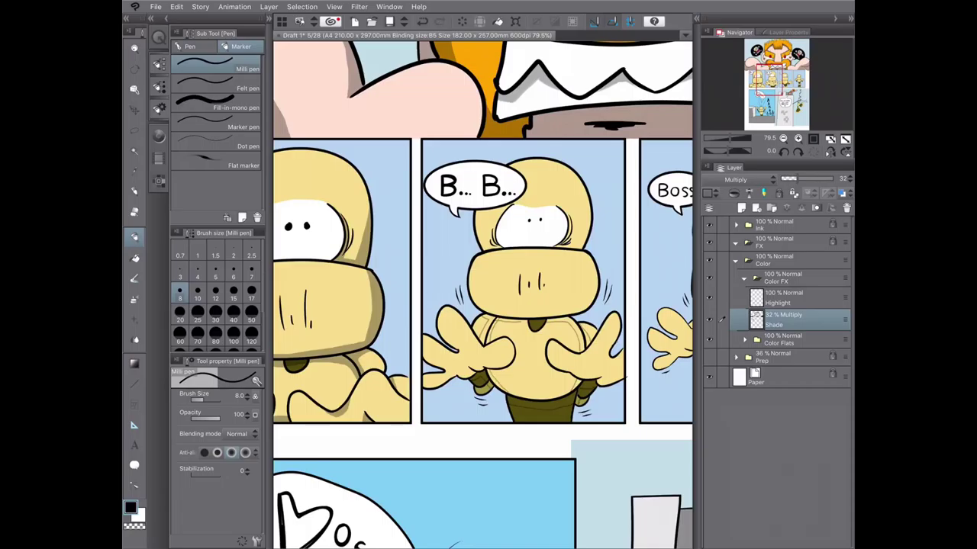
- Fill the outlined shadows on the second small panel character's left shoulder and upper left chest with black
scroll(512, 421, "up", 4)
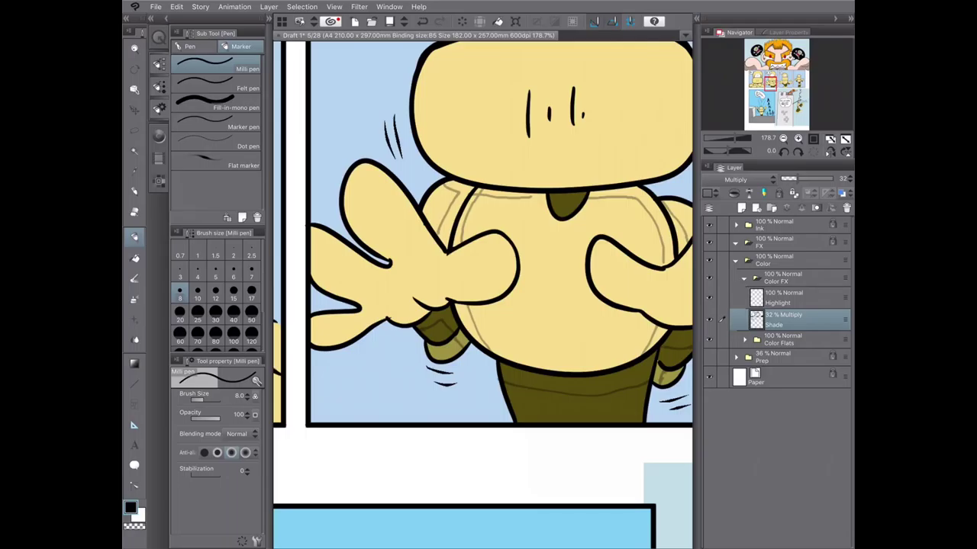
key("g")
left_click(456, 216)
left_click(463, 221)
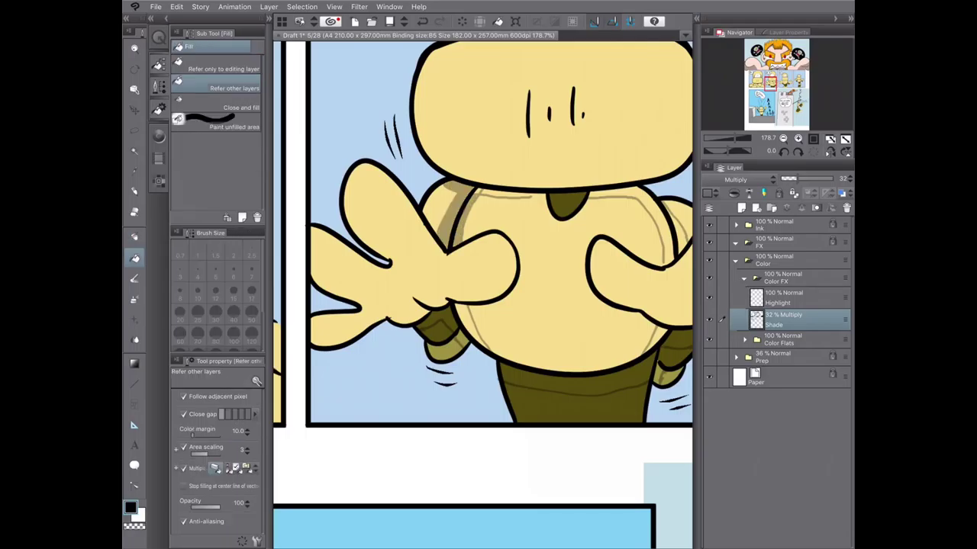
key("p")
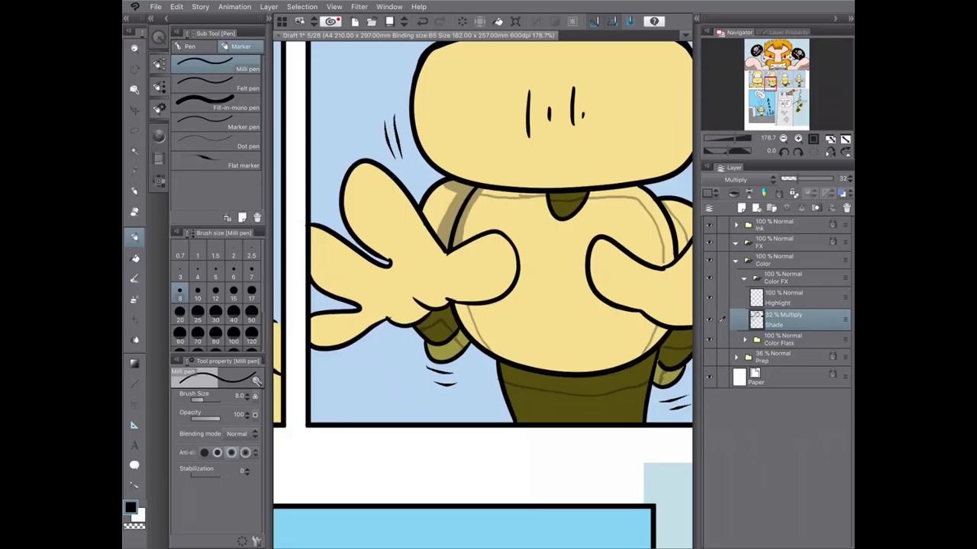
key("g")
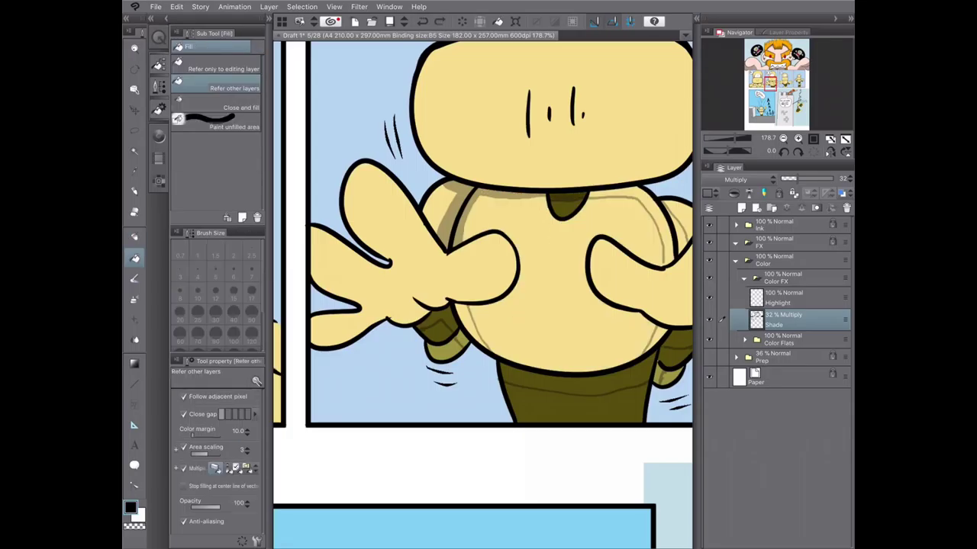
- Shade the heel of the second character's left hand, then fill the outlined shadows on the left sleeve, belly and right chest
key("p")
left_click_drag(418, 302, 421, 320)
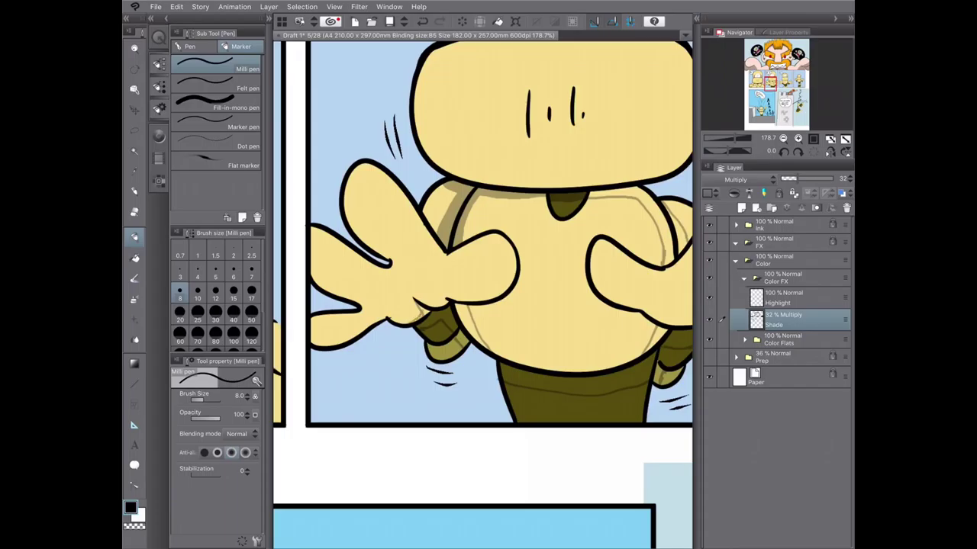
key("g")
left_click(437, 321)
left_click(471, 326)
left_click(631, 226)
scroll(483, 234, "right", 3)
- Shade the second character's right sleeve, the heel of the right hand and the trousers just under the belly in black
key("p")
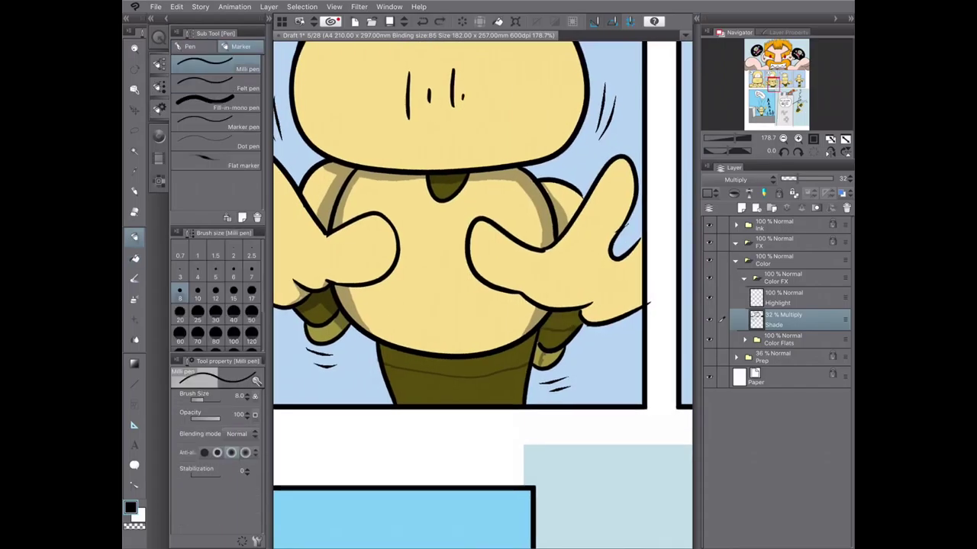
left_click_drag(539, 332, 547, 343)
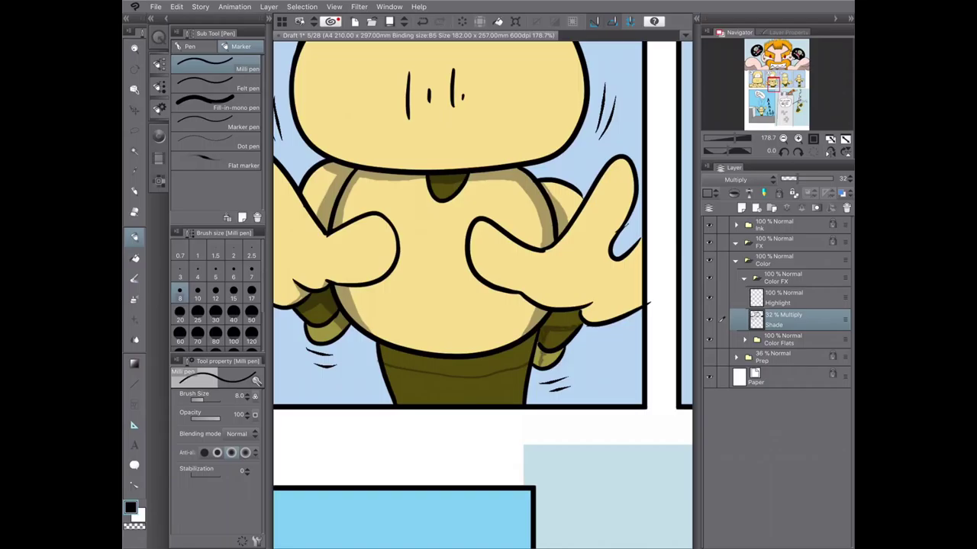
key("g")
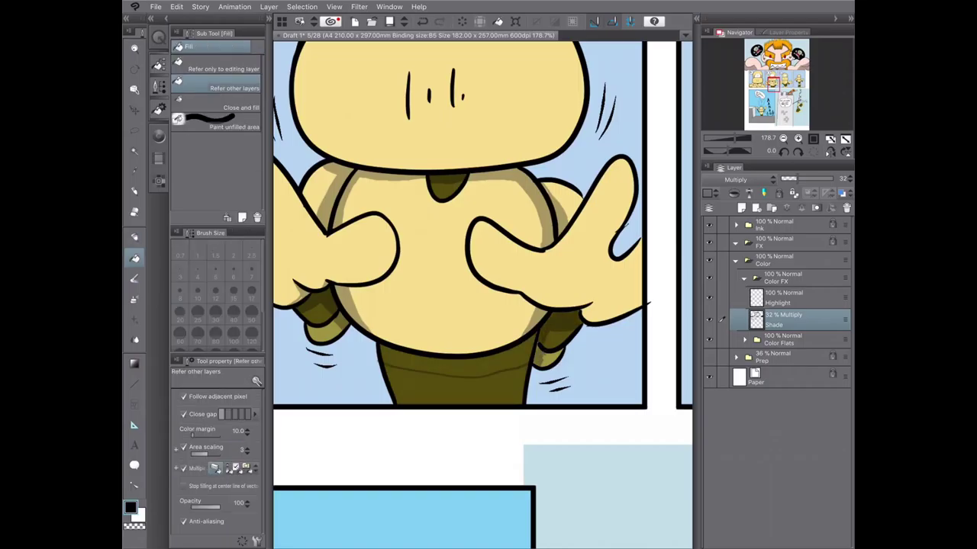
key("p")
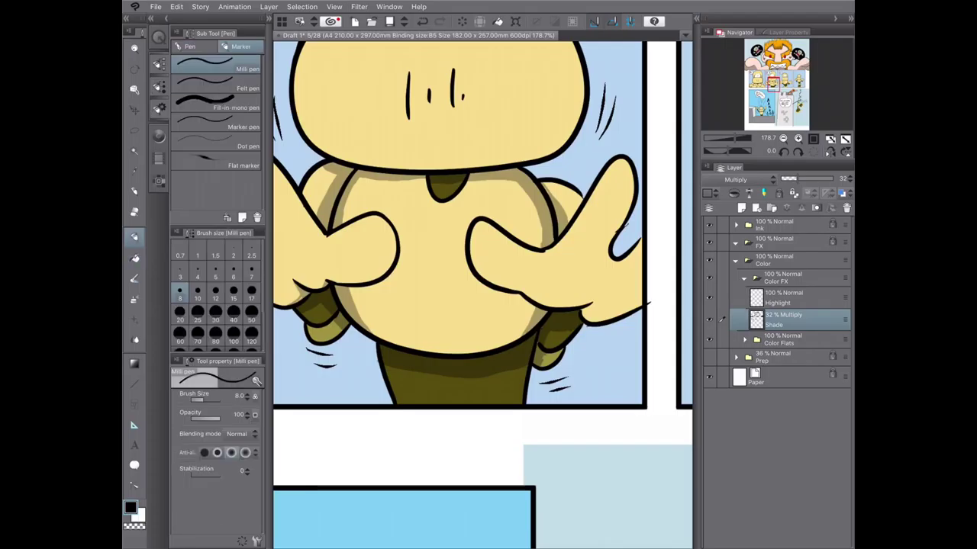
key("c")
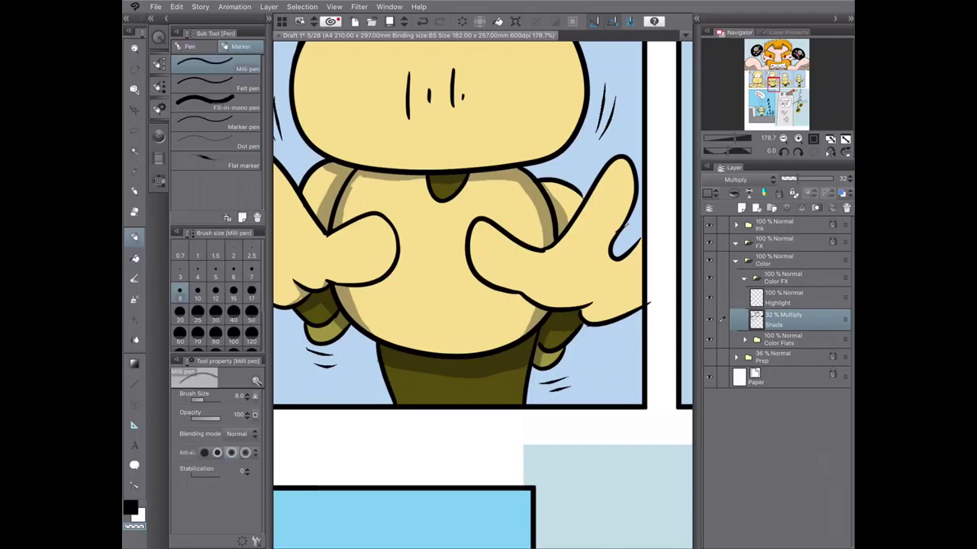
key("c")
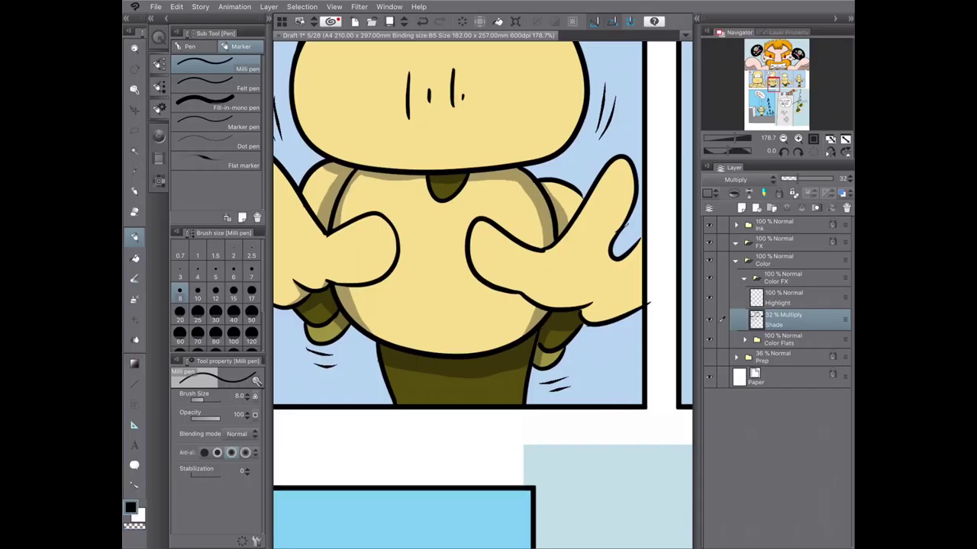
left_click_drag(361, 177, 343, 223)
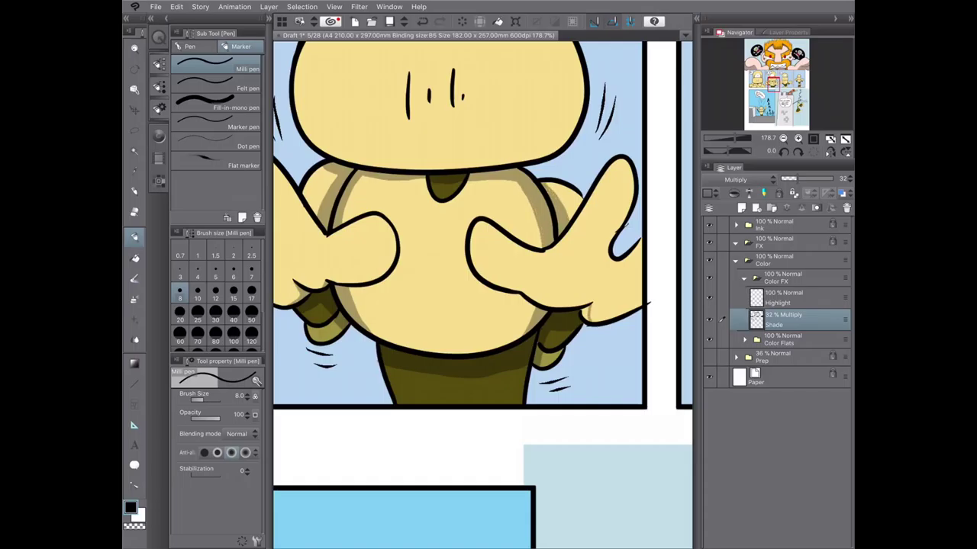
key("g")
key("ctrl+minus")
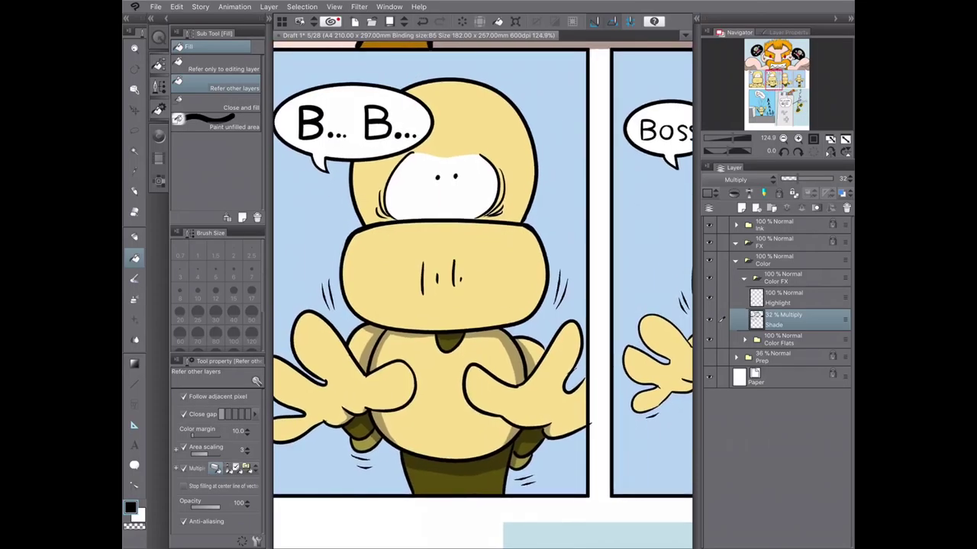
- Shade the base of the second character's head just above the snout in black
key("p")
key("p")
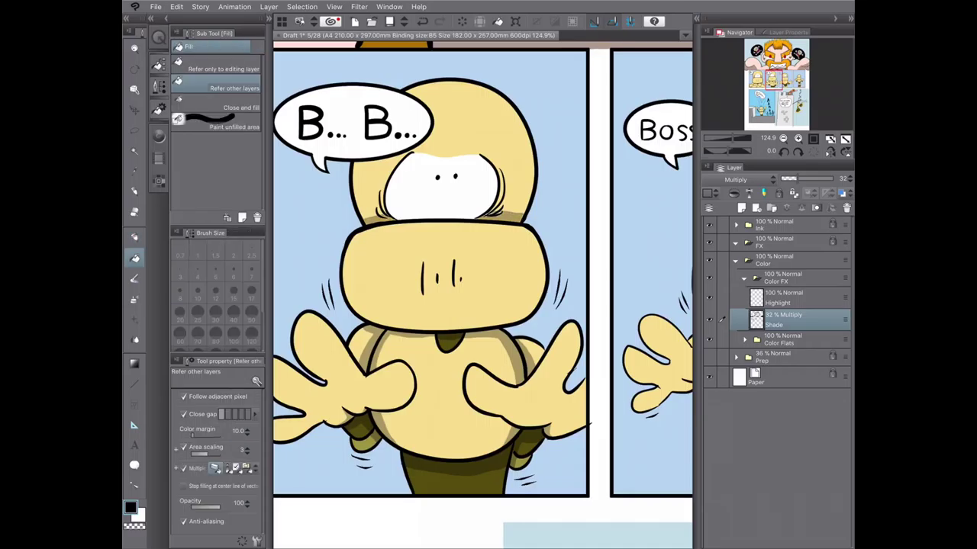
key("ctrl+plus")
key("ctrl+minus")
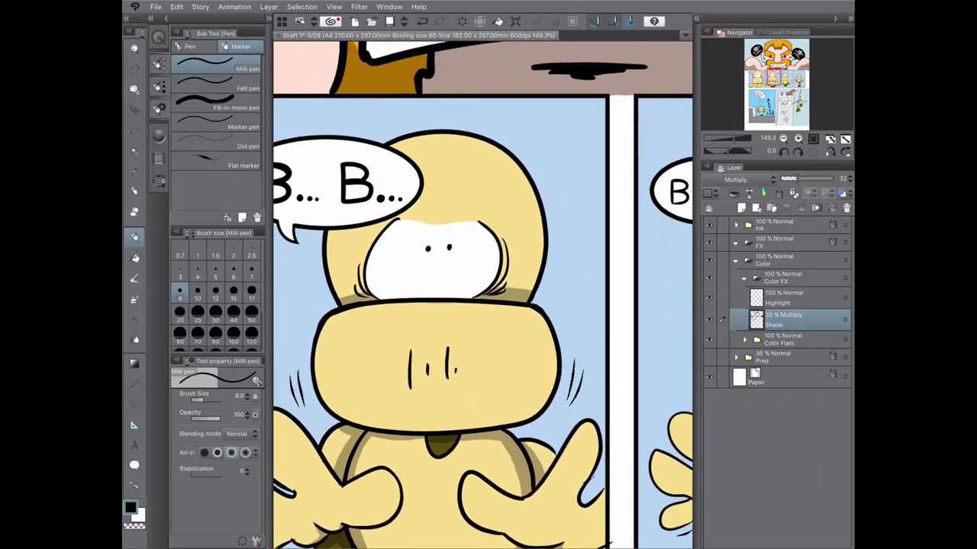
- Outline shadows along the second character's head sides and the snout's sides and bottom edge, and fill them with black
left_click_drag(534, 191, 525, 289)
left_click_drag(340, 316, 332, 417)
left_click_drag(531, 308, 544, 416)
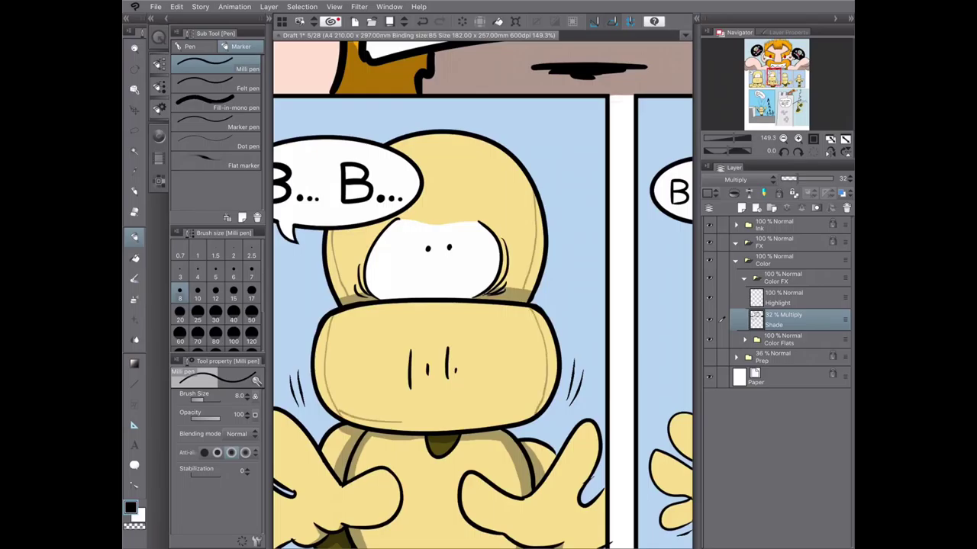
key("g")
left_click(533, 243)
left_click(544, 360)
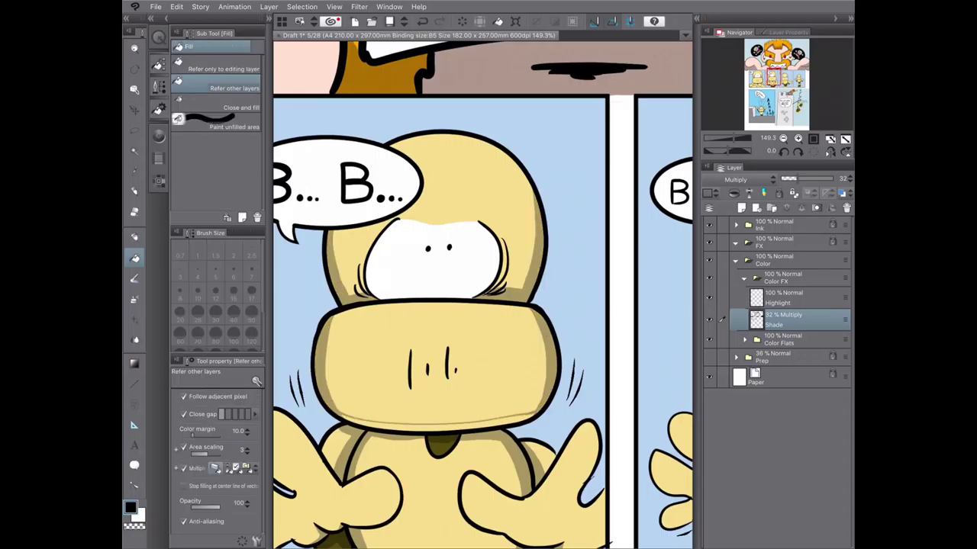
left_click(438, 422)
- Deepen the shadow on the second character's upper chest beneath the snout, outlining it and filling it with black
key("ctrl+minus")
key("p")
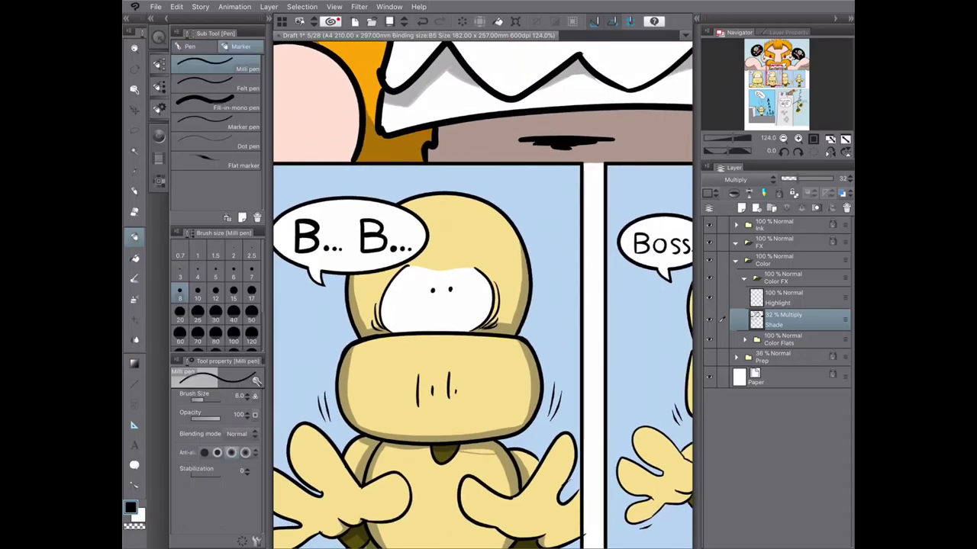
key("g")
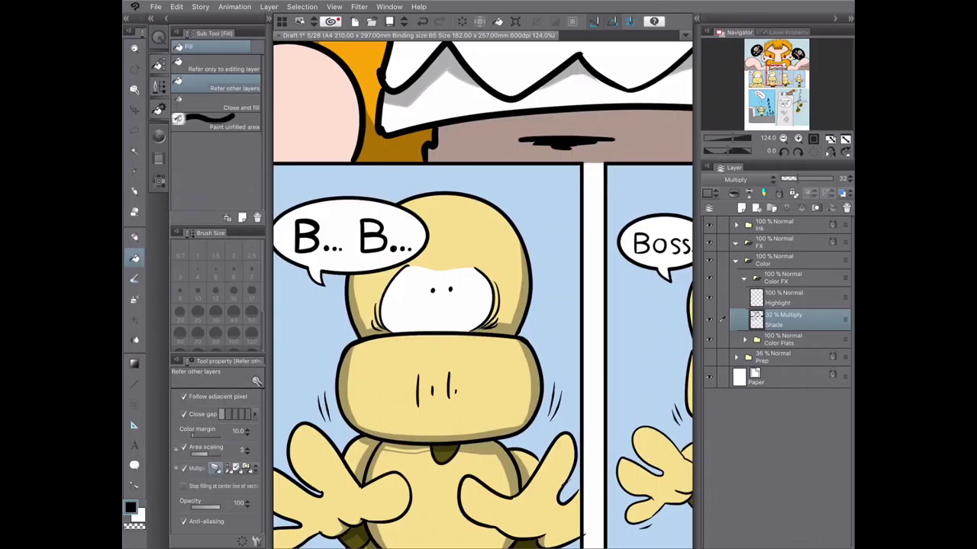
scroll(483, 294, "down", 4)
- Outline and fill black shadows down both sides of the second small panel character's trousers on the Shade layer
key("p")
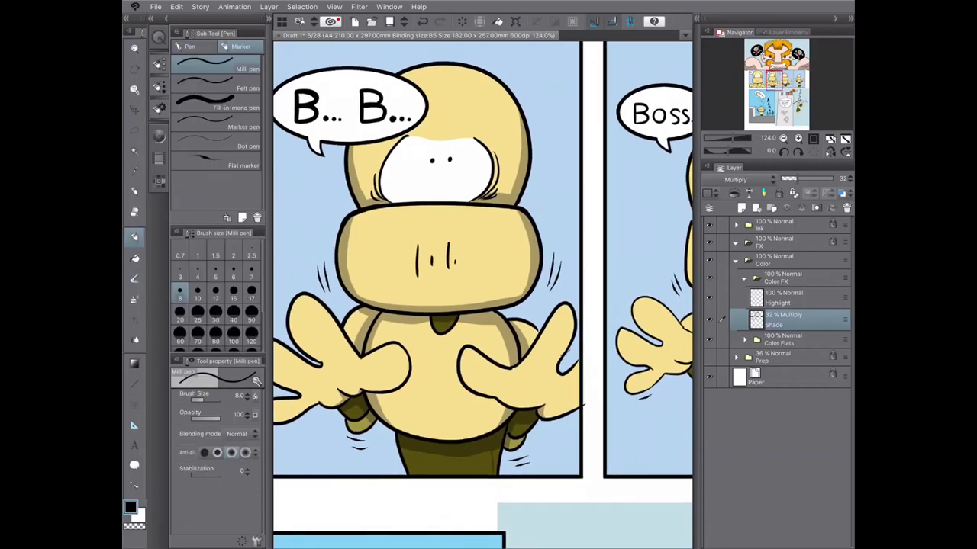
key("g")
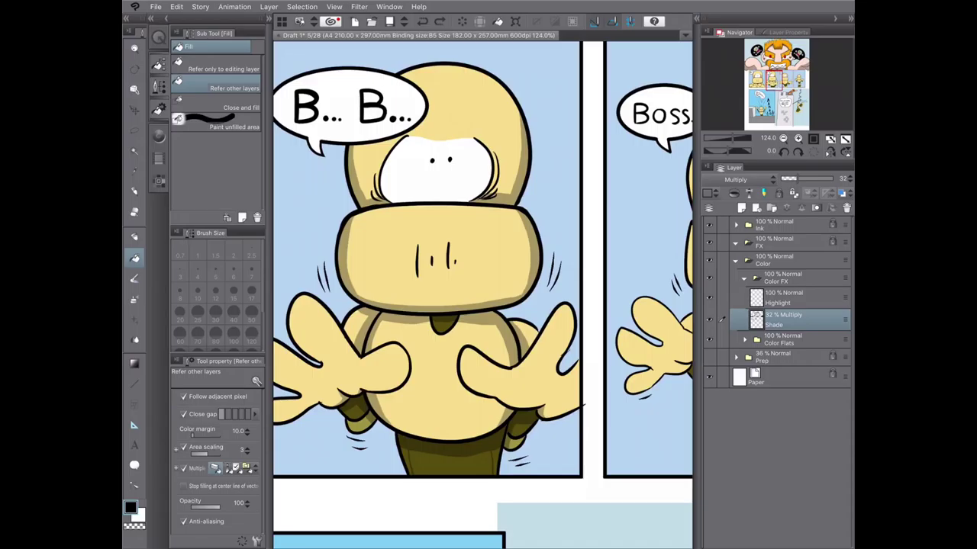
key("p")
scroll(483, 294, "down", 4)
scroll(482, 295, "up", 1)
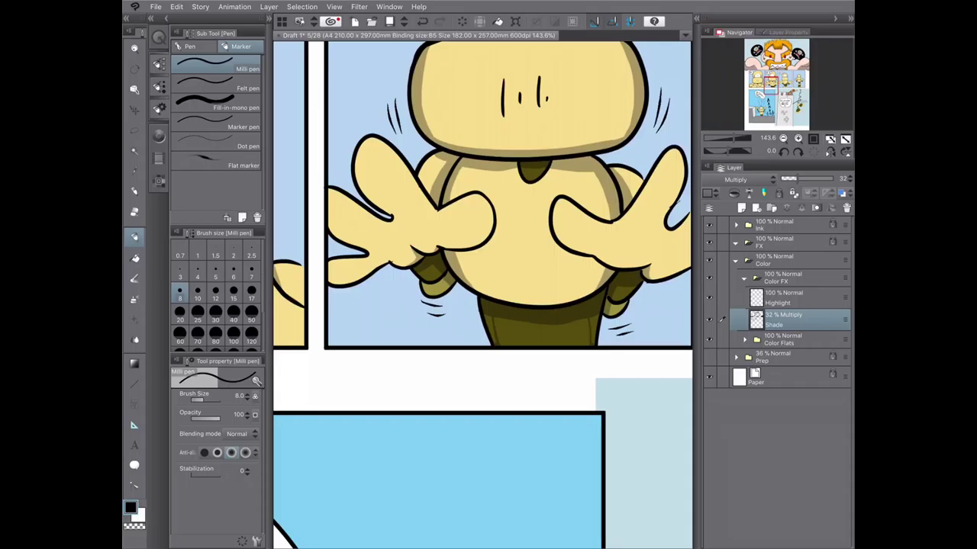
key("g")
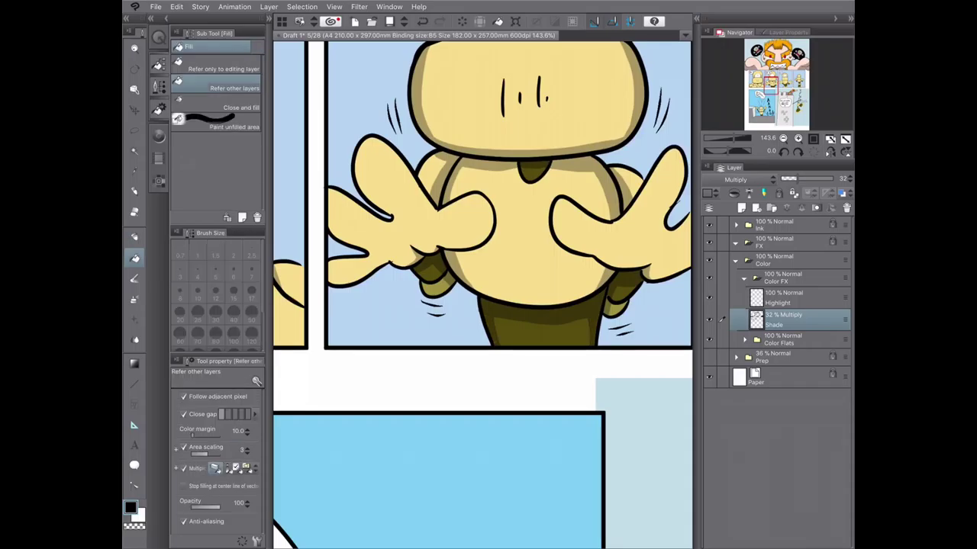
key("e")
scroll(366, 409, "down", 3)
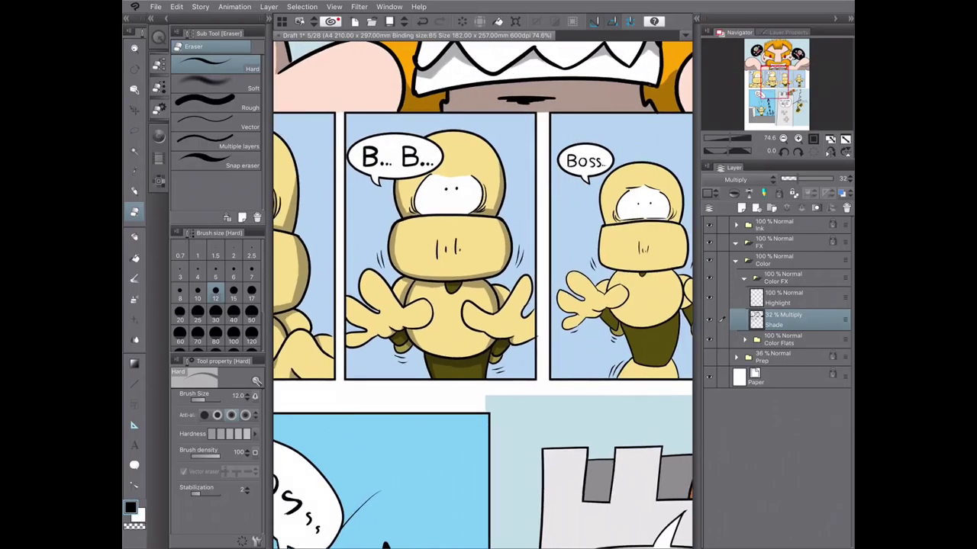
key("p")
scroll(399, 297, "up", 3)
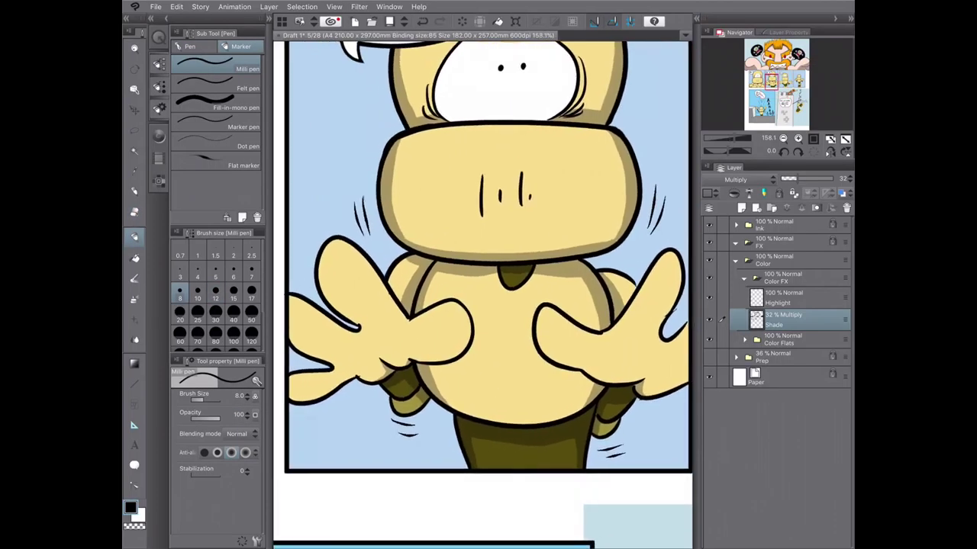
scroll(483, 295, "right", 3)
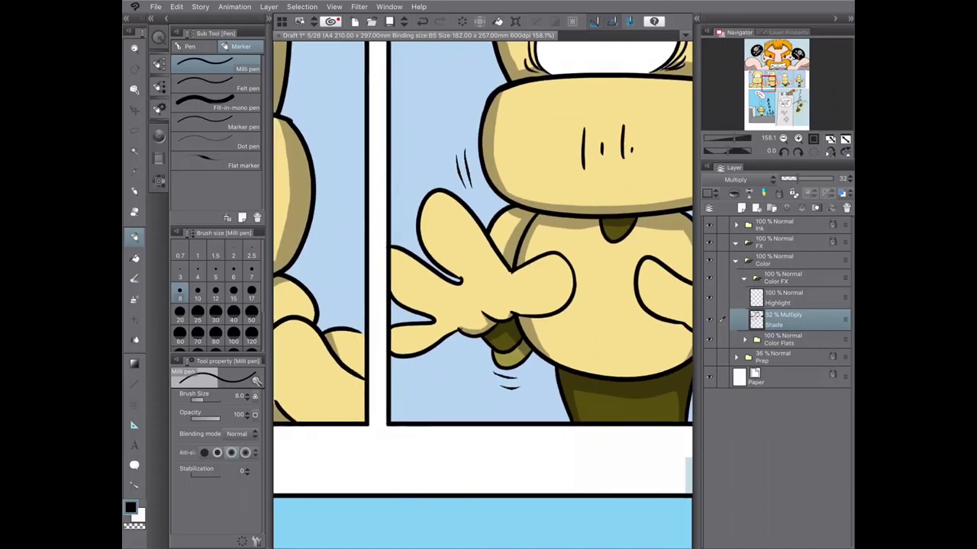
- Outline shadows along the lower edges of both of the second small panel character's hands and fill them with black
left_click_drag(395, 352, 457, 334)
key("g")
scroll(482, 295, "left", 3)
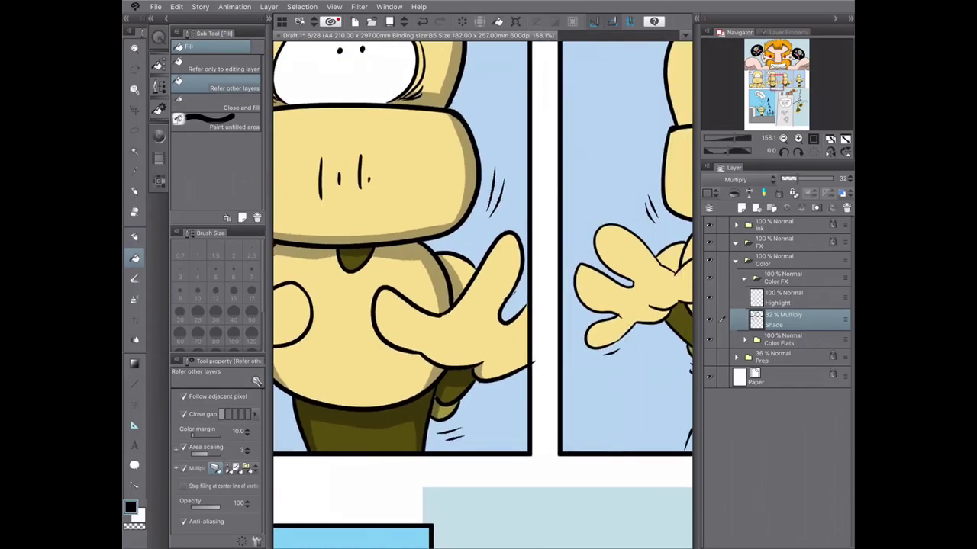
scroll(483, 295, "down", 2)
scroll(322, 344, "up", 3)
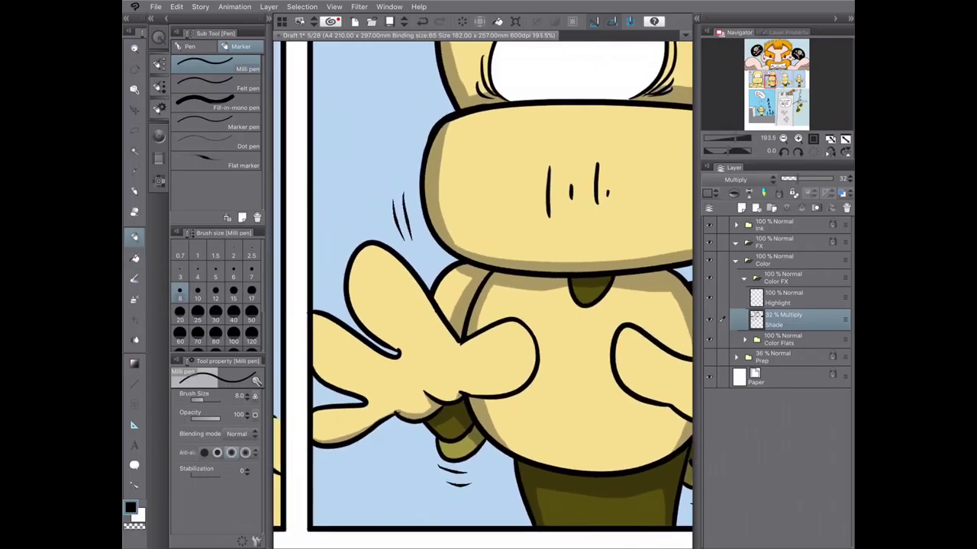
scroll(482, 287, "right", 3)
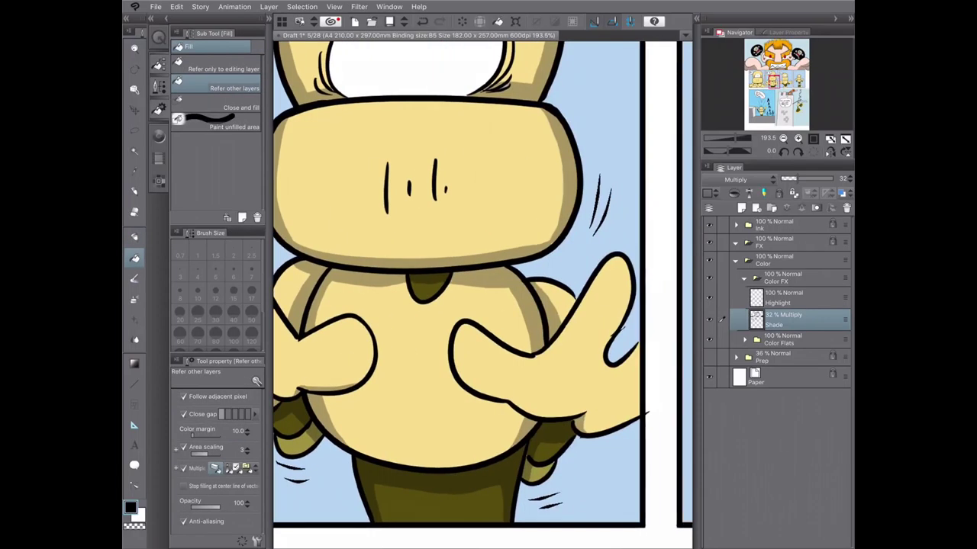
key("p")
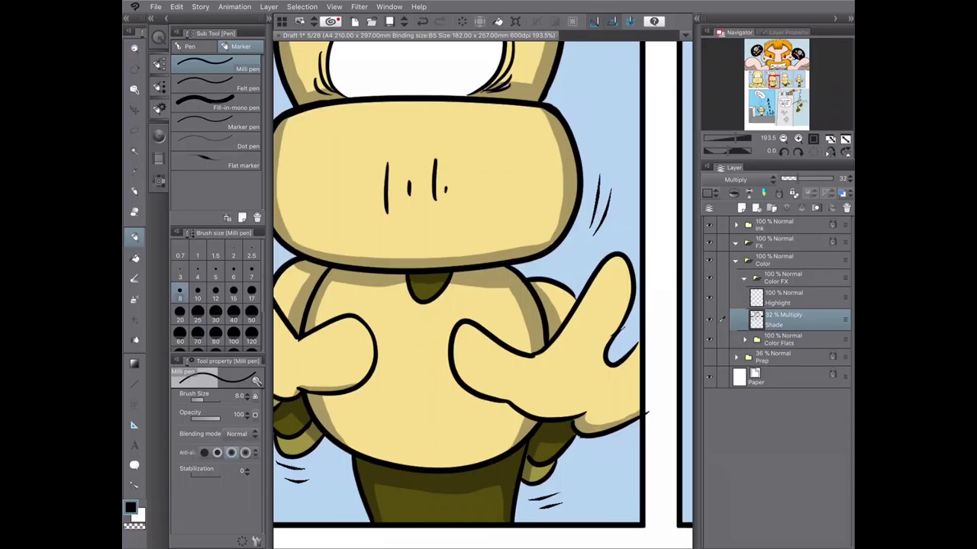
left_click_drag(513, 403, 583, 416)
scroll(596, 451, "down", 3)
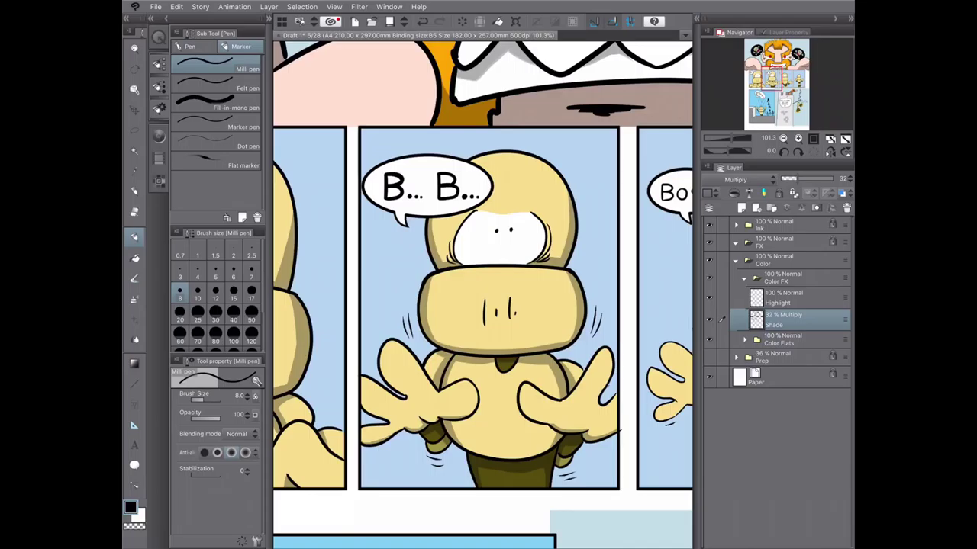
- Deepen the shadow on the first small panel character's upper chest beneath the snout, outlining it and filling it with black
scroll(482, 290, "down", 2)
left_click_drag(386, 427, 426, 403)
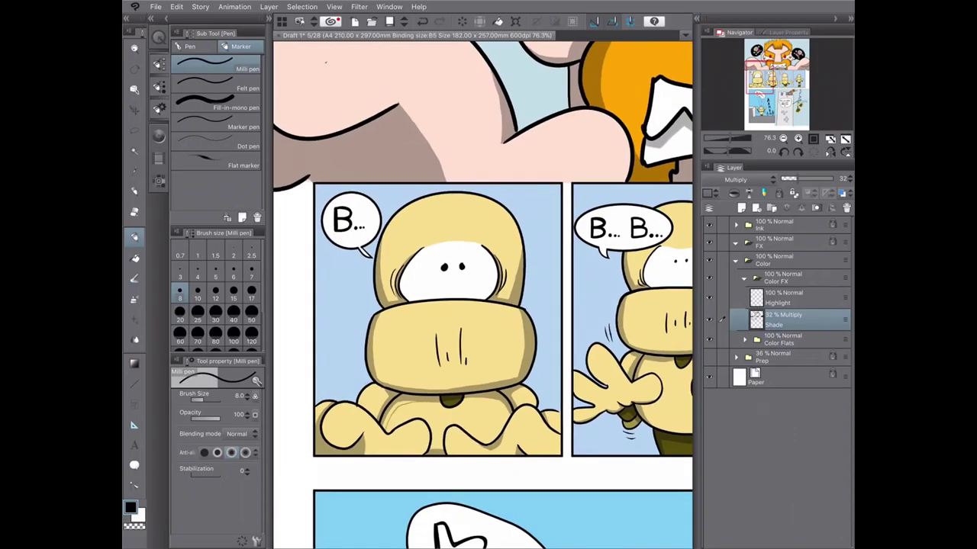
mouse_move(386, 429)
left_mouse_down()
mouse_move(414, 401)
mouse_move(507, 416)
left_mouse_up()
scroll(680, 442, "up", 2)
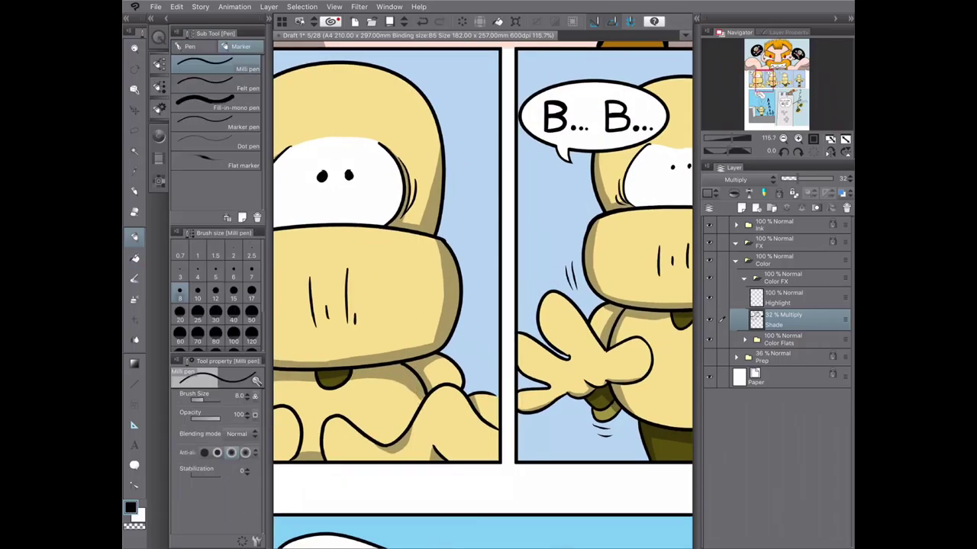
scroll(472, 453, "down", 3)
- Shade the area around the right side of the first character's eyes in black, following the wrinkle lines
scroll(360, 374, "up", 3)
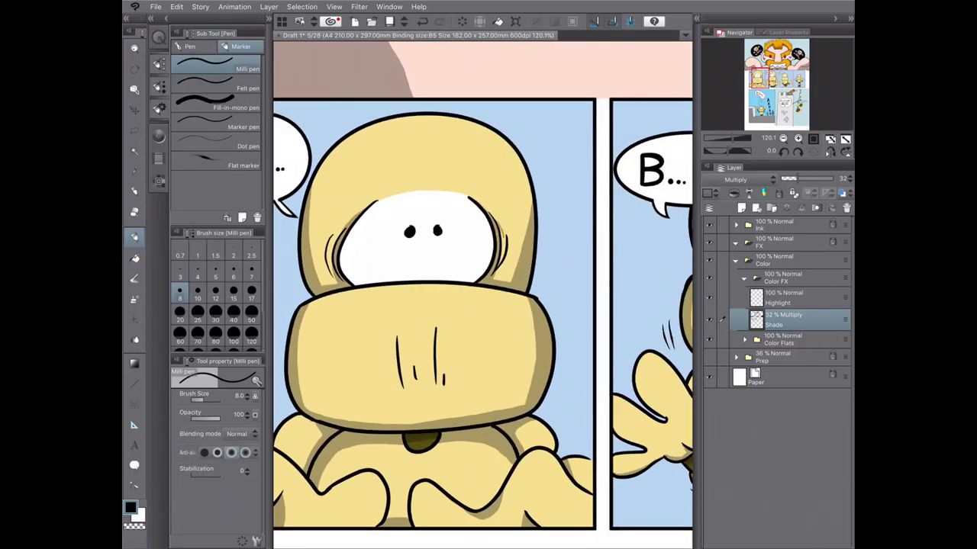
left_click_drag(500, 221, 496, 281)
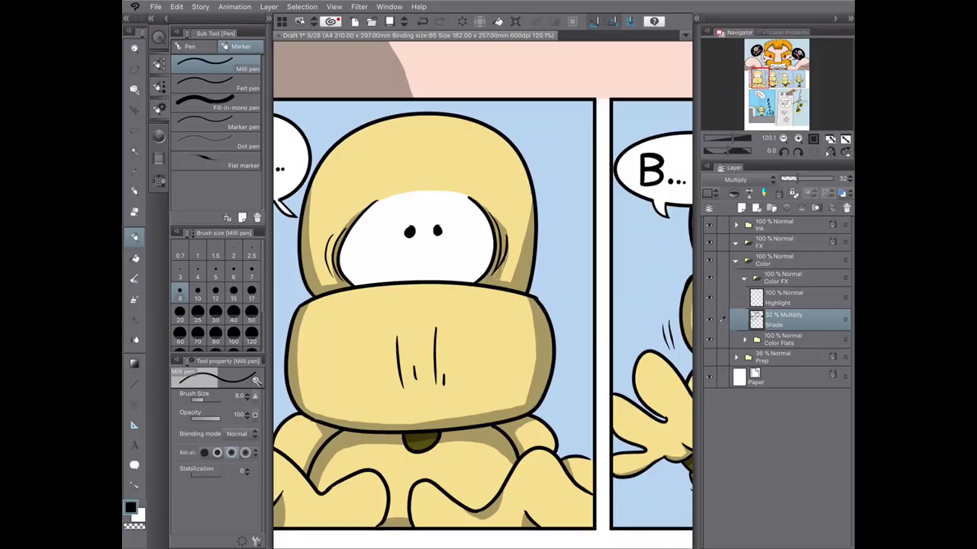
left_click_drag(502, 203, 507, 242)
scroll(510, 256, "up", 3)
mouse_move(462, 155)
left_mouse_down()
mouse_move(499, 194)
mouse_move(508, 301)
left_mouse_up()
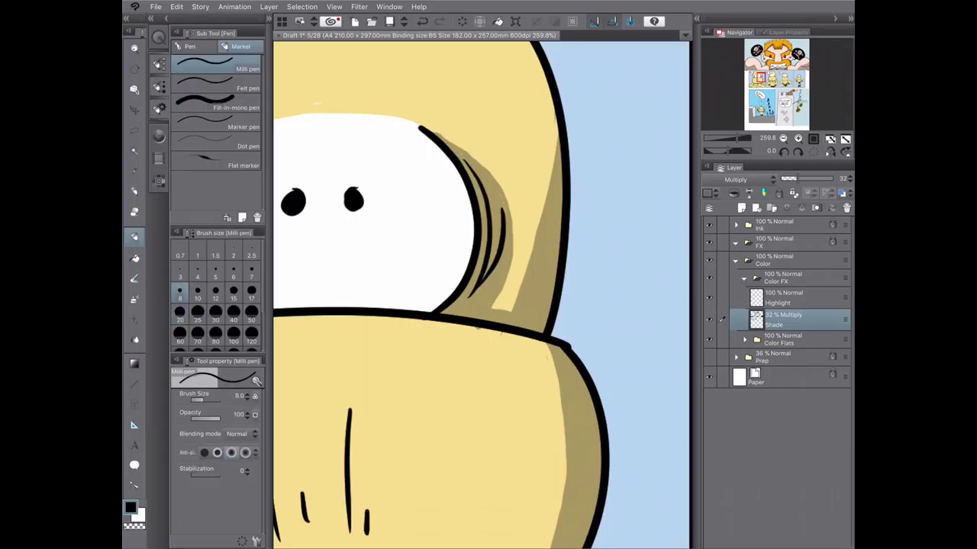
key("c")
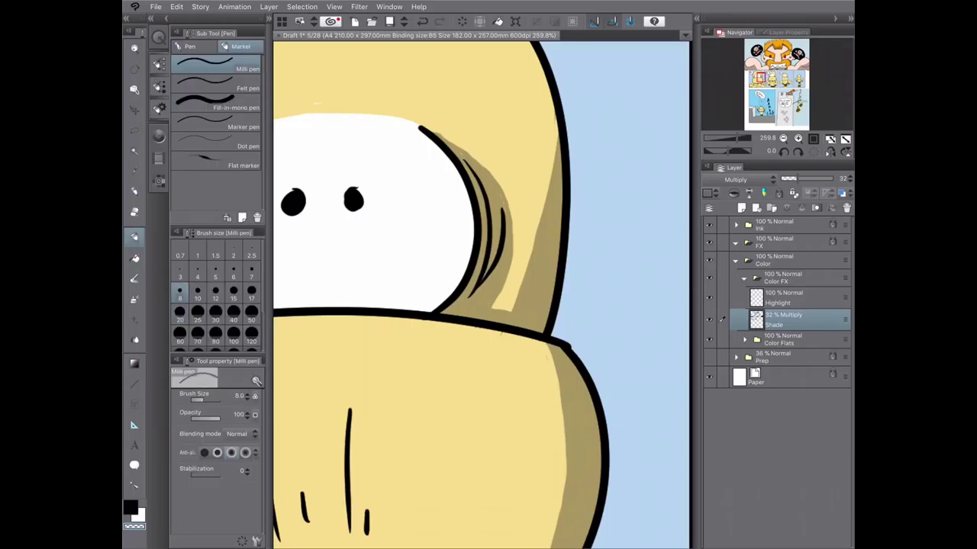
- Outline a matching shadow around the left side of the first character's eyes and fill it with black
key("h")
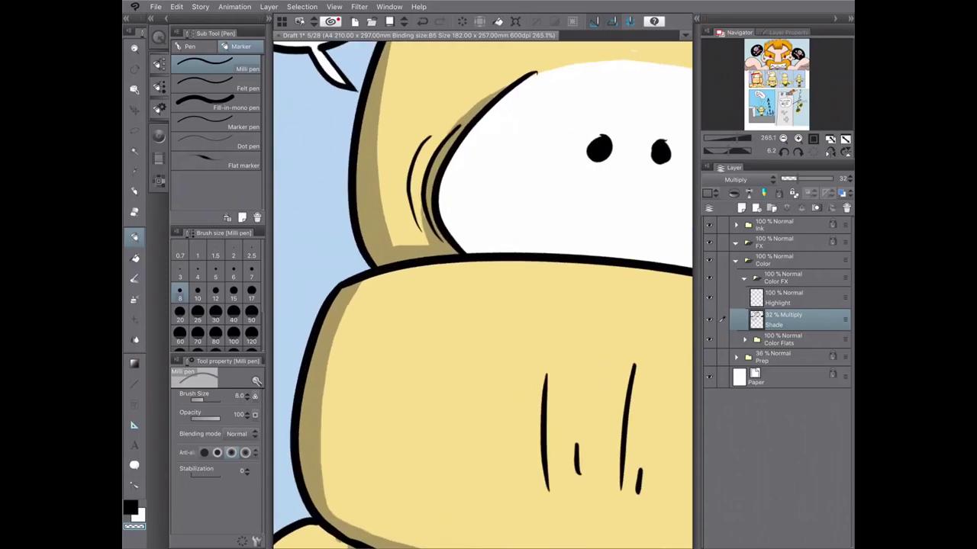
key("c")
mouse_move(524, 76)
left_mouse_down()
mouse_move(418, 159)
mouse_move(436, 126)
left_mouse_up()
left_click_drag(418, 160, 409, 244)
key("c")
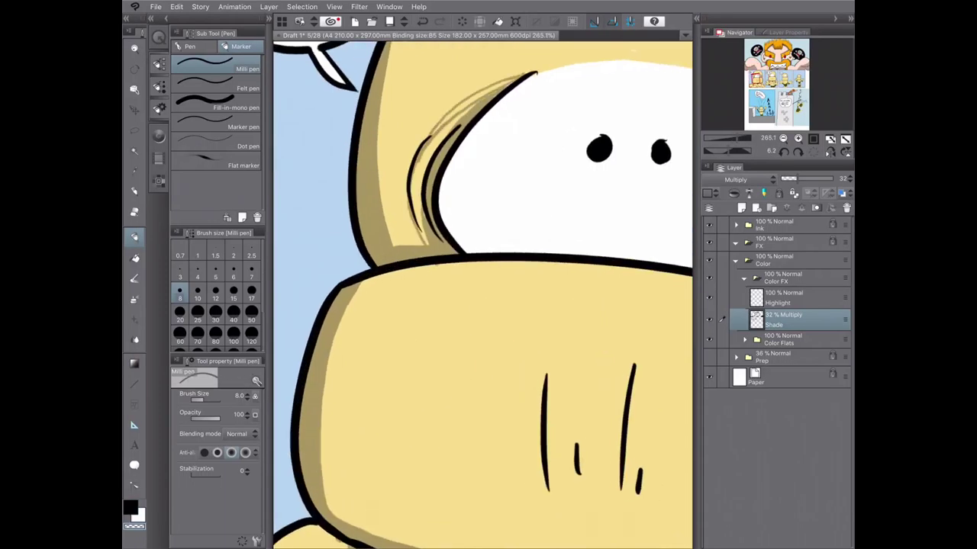
key("g")
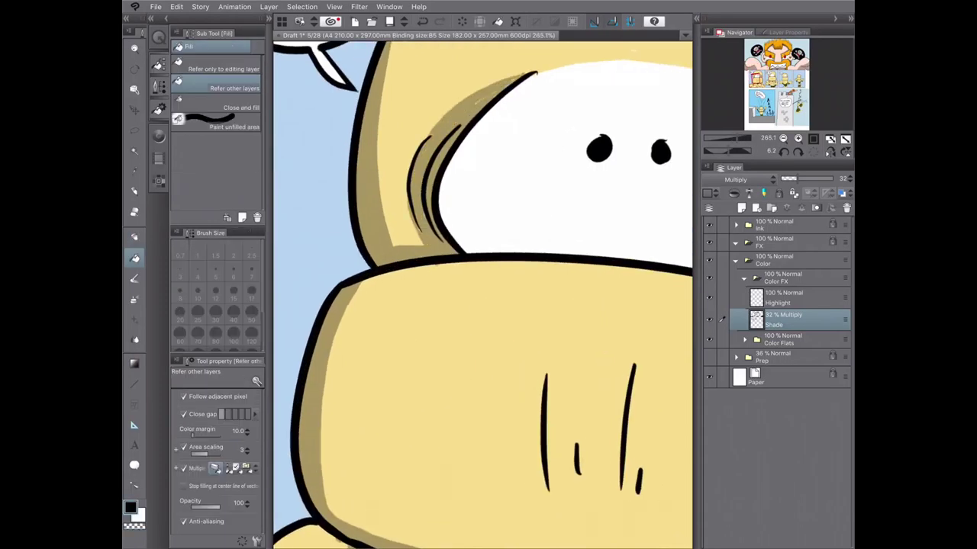
key("p")
left_click_drag(440, 121, 414, 157)
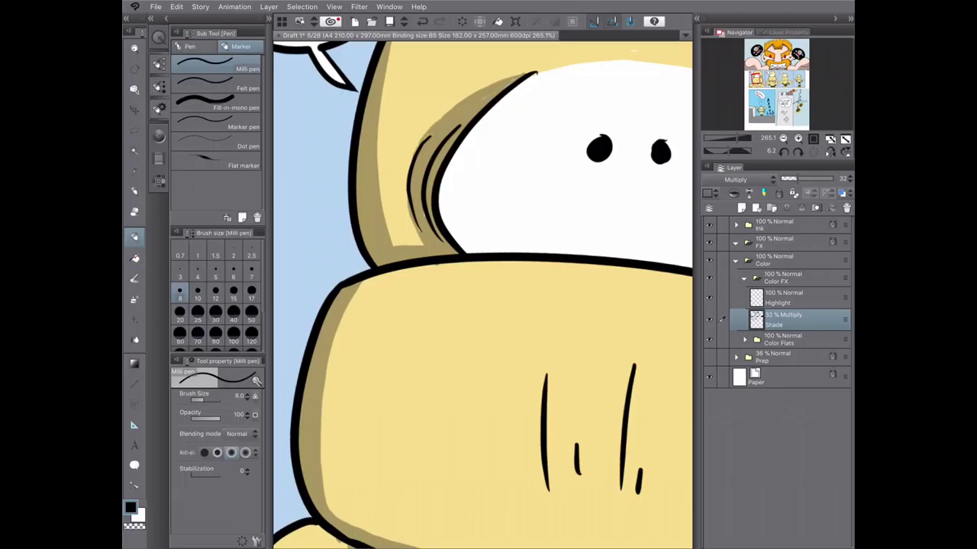
- Extend the black shadows up both sides of the first character's head, outlining and filling them
scroll(382, 271, "down", 5)
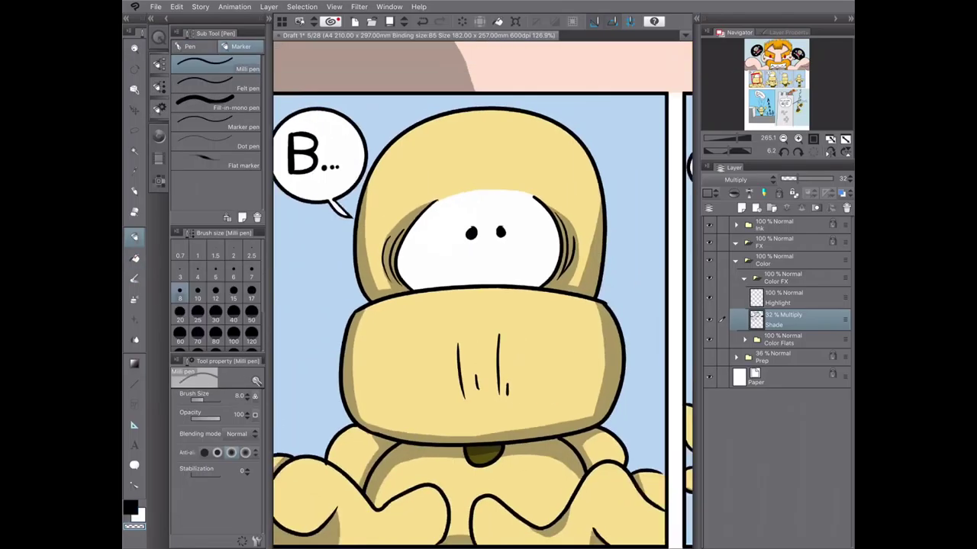
key("c")
left_click_drag(402, 145, 383, 261)
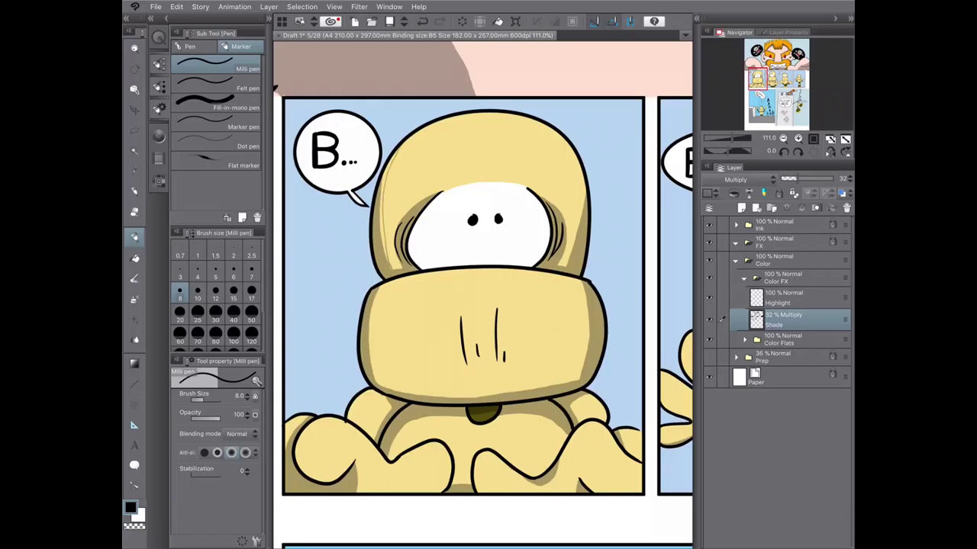
left_click_drag(562, 139, 578, 225)
key("g")
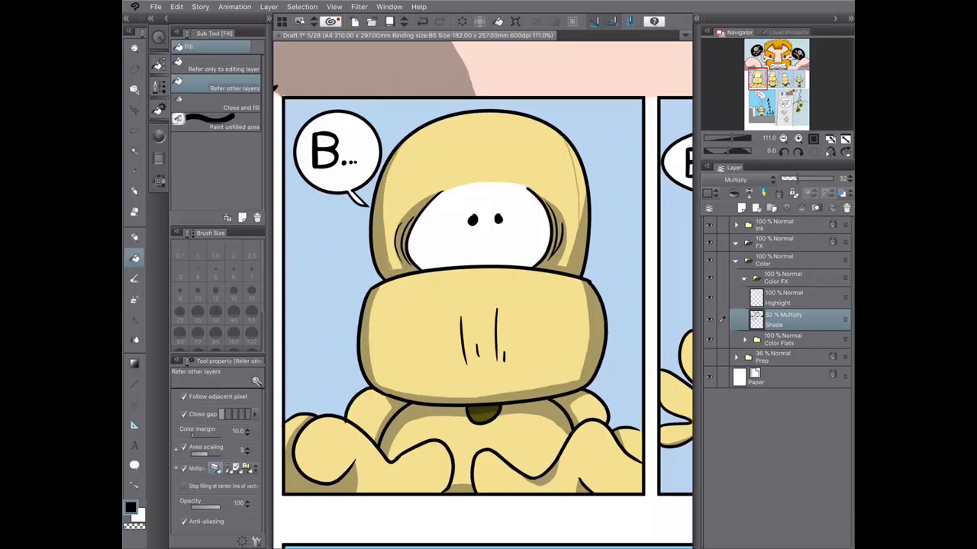
- Extend the second character's black shadows up the side of the head and around the snout's upper corners
scroll(483, 290, "down", 4)
scroll(483, 289, "up", 5)
key("p")
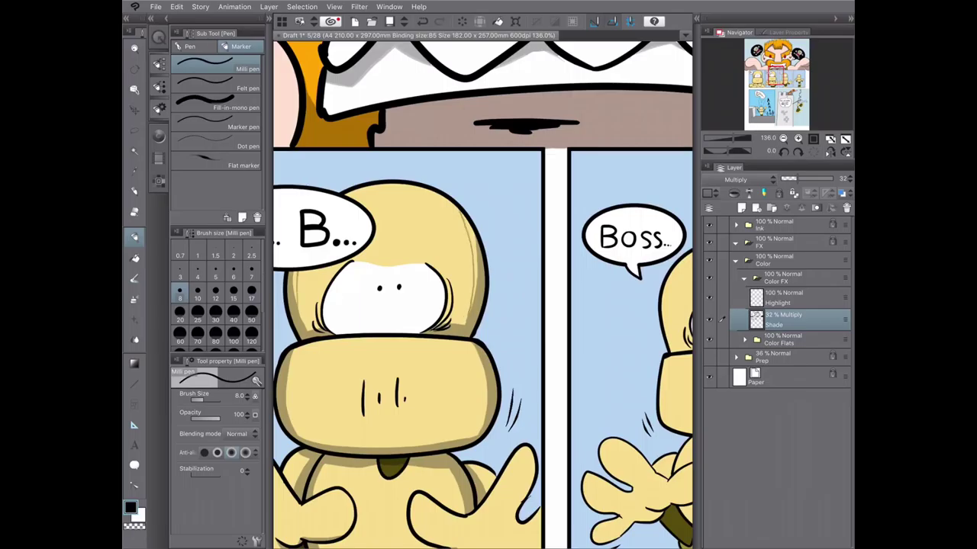
key("g")
key("p")
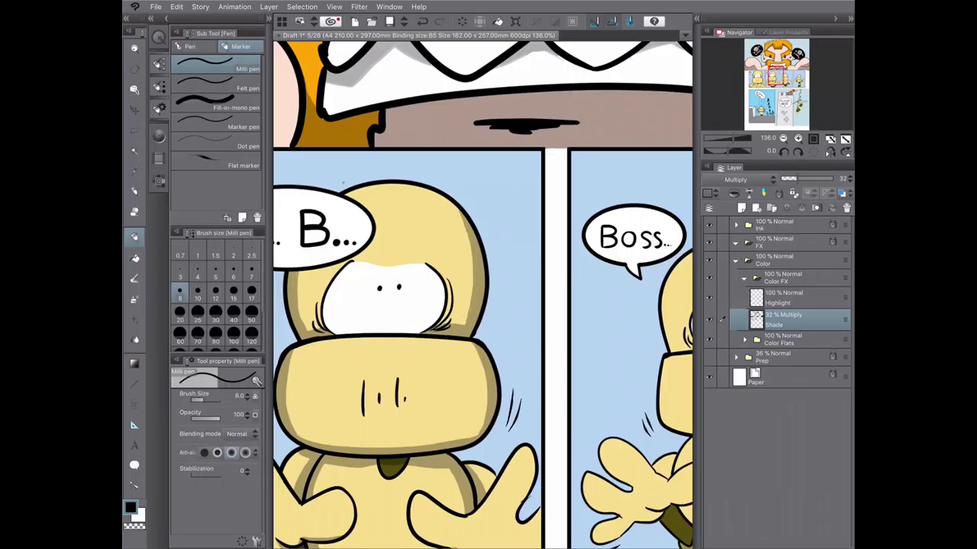
scroll(469, 260, "down", 5)
scroll(437, 301, "up", 6)
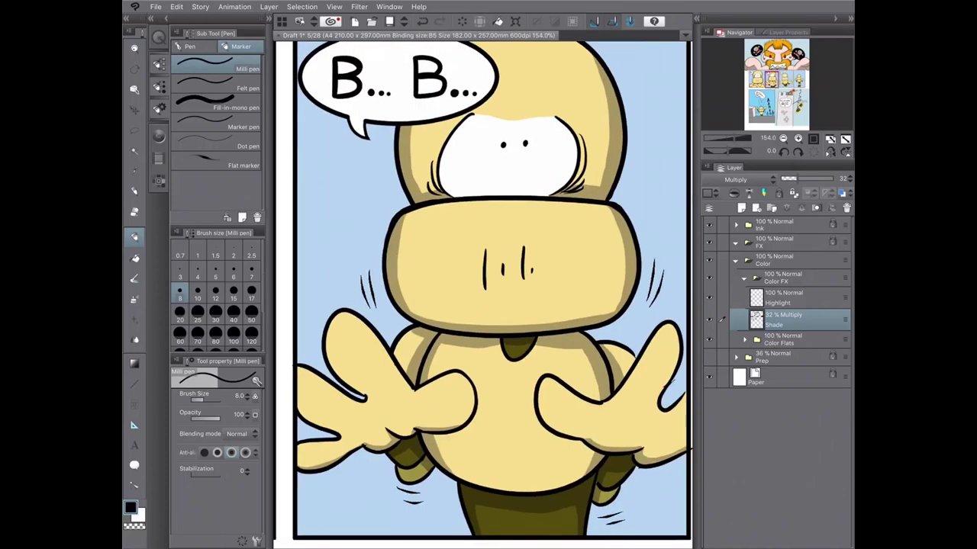
key("g")
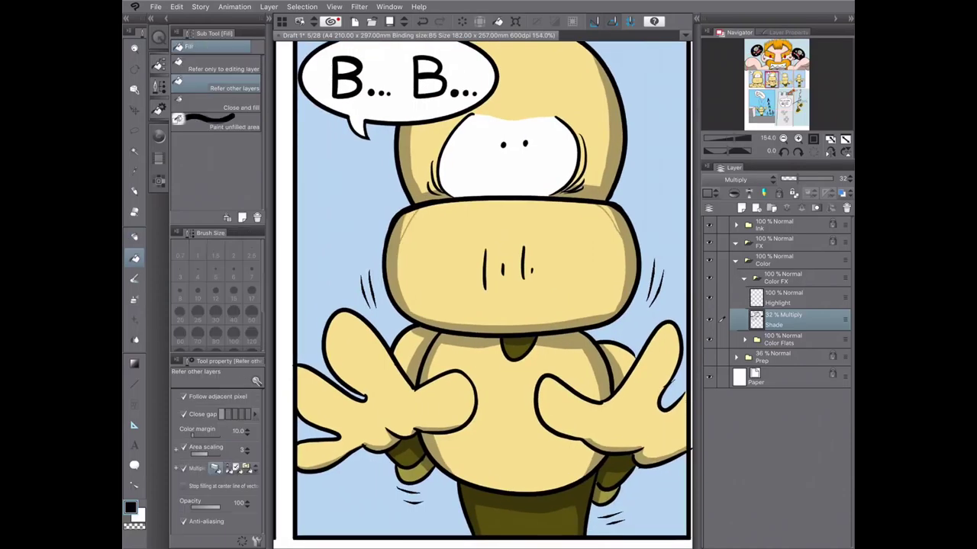
- Outline and fill black shadows at the upper corners of the first character's snout and the base of the head
scroll(483, 295, "down", 1)
key("p")
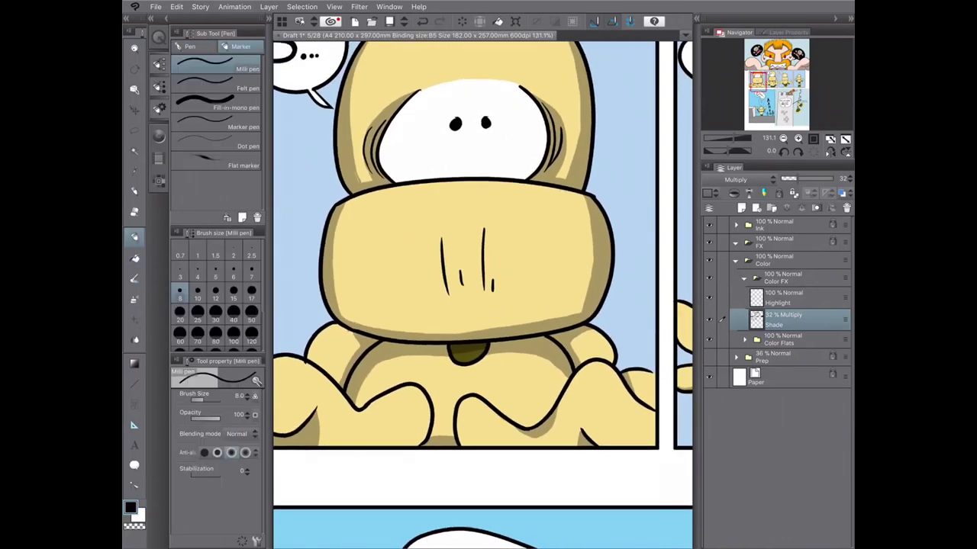
key("g")
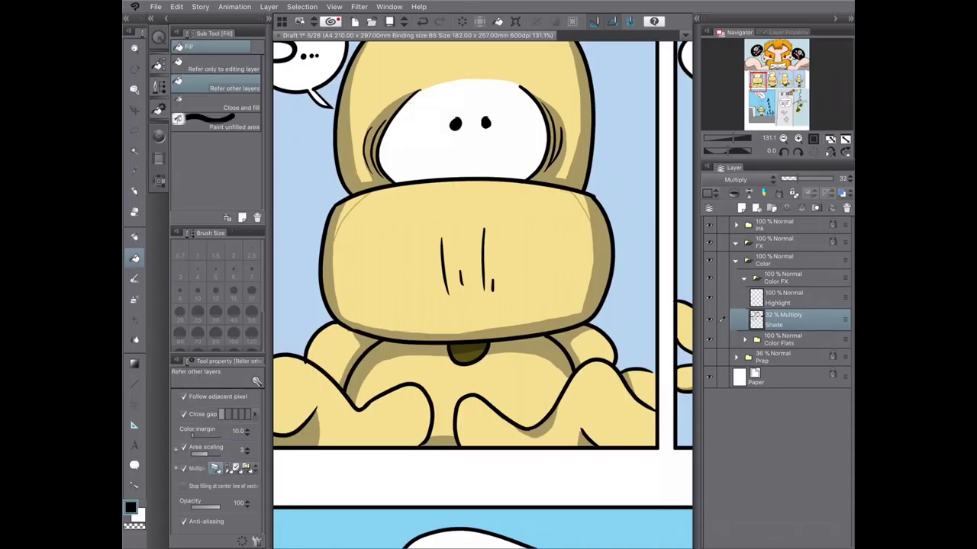
key("p")
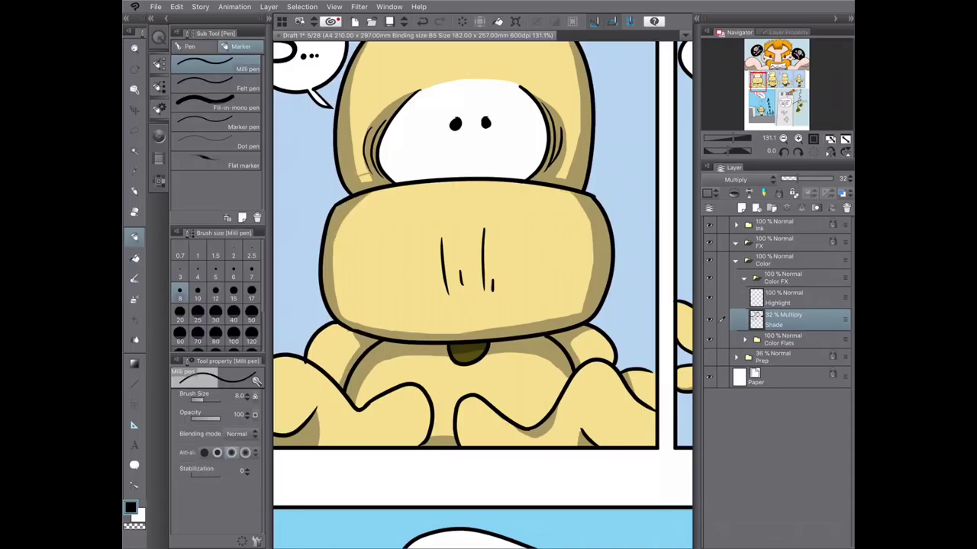
key("g")
key("p")
- Outline shadows in black across the third small panel character's chest and down the upper arms and sleeve
scroll(483, 295, "down", 5)
scroll(483, 295, "up", 4)
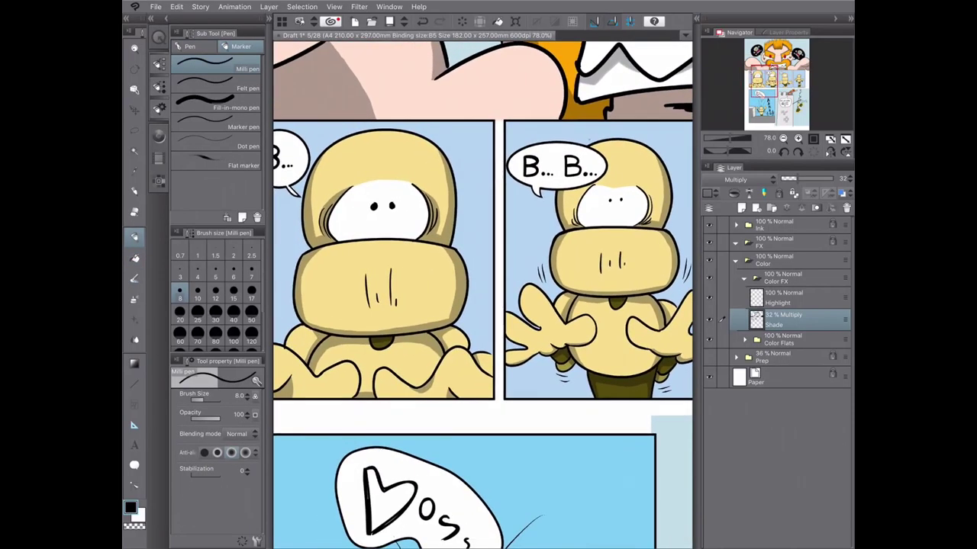
scroll(394, 353, "down", 2)
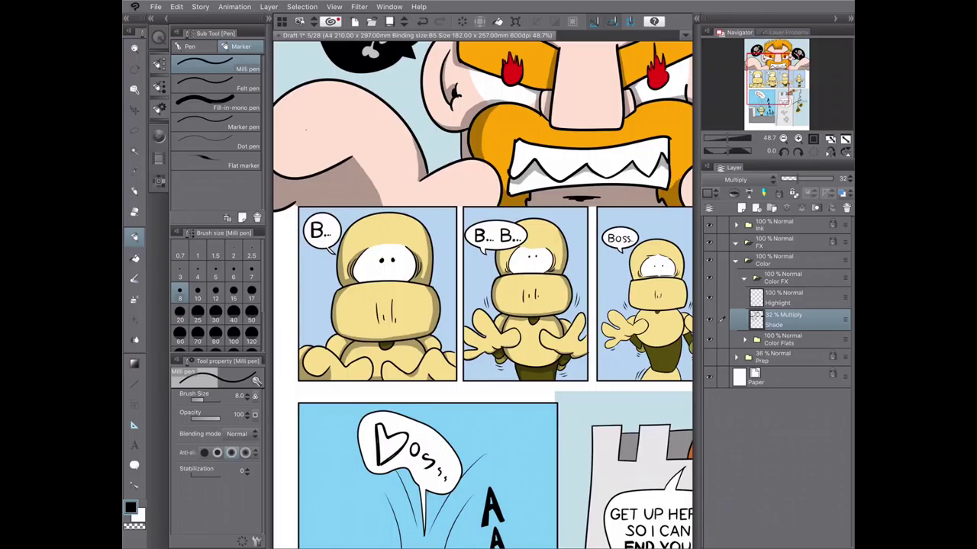
scroll(644, 297, "up", 4)
mouse_move(469, 332)
left_mouse_down()
mouse_move(424, 338)
mouse_move(416, 357)
left_mouse_up()
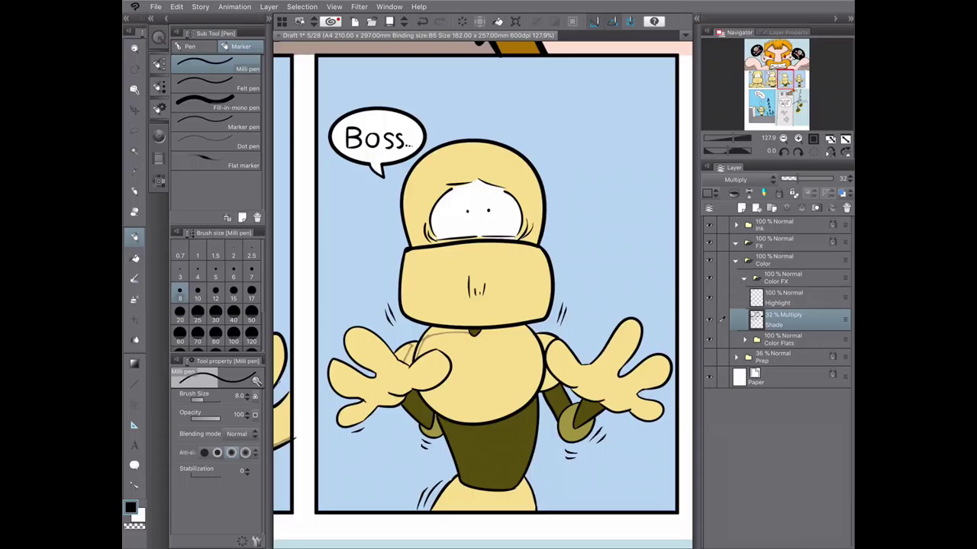
scroll(482, 290, "up", 1)
mouse_move(373, 306)
left_mouse_down()
mouse_move(454, 355)
mouse_move(451, 383)
left_mouse_up()
left_click_drag(498, 406, 490, 419)
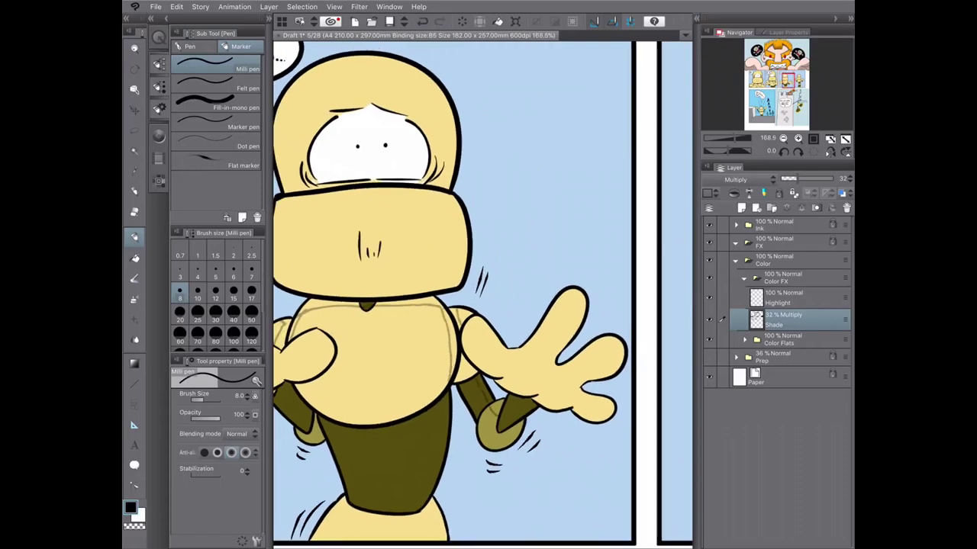
- Outline the underside of the third character's right-hand hand, and fill the hand, arm and chest shadows with black
left_click_drag(522, 379, 502, 394)
mouse_move(567, 399)
left_mouse_down()
mouse_move(532, 407)
mouse_move(604, 421)
left_mouse_up()
key("ctrl+z")
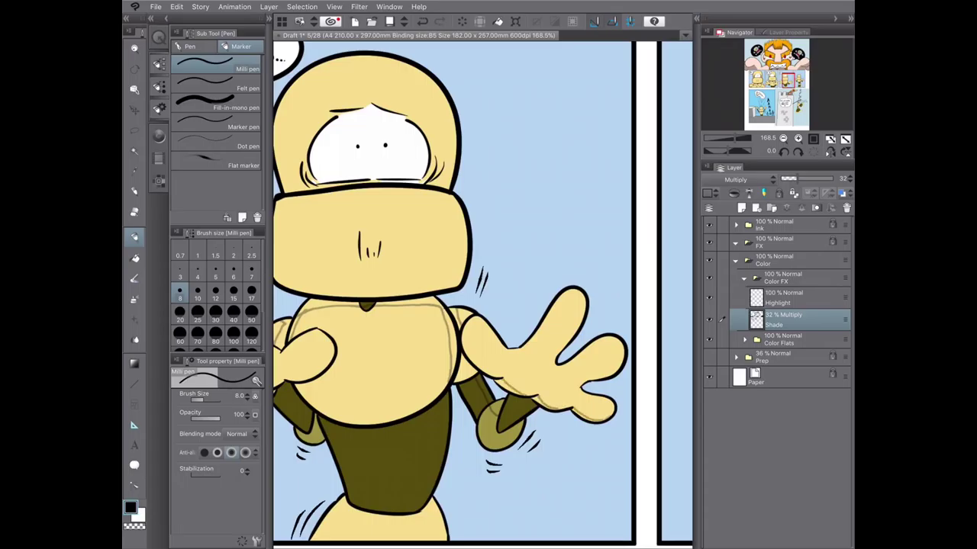
scroll(483, 294, "up", 5)
left_click_drag(418, 253, 478, 295)
key("g")
left_click(479, 294)
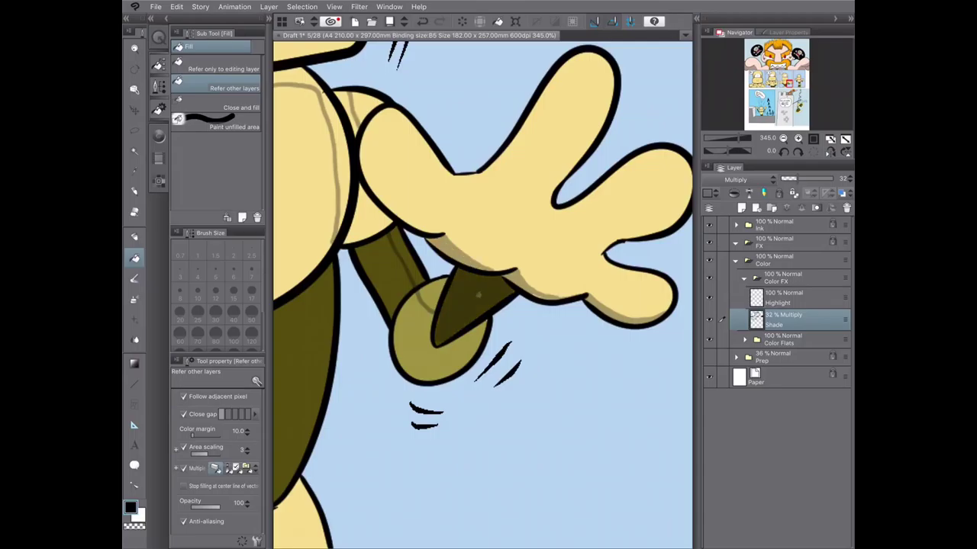
scroll(534, 313, "down", 4)
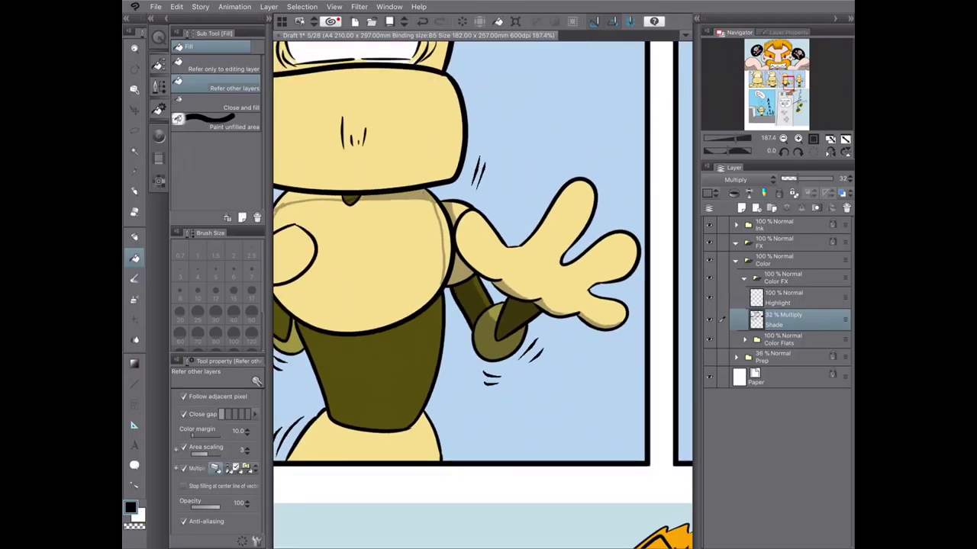
scroll(482, 290, "right", 10)
scroll(482, 294, "up", 2)
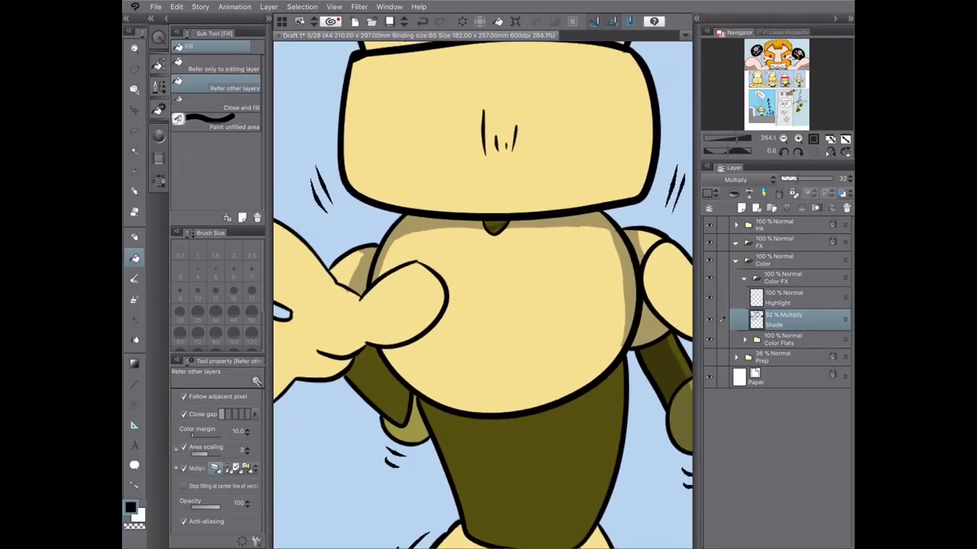
- Refine the edges of the third character's upper-arm shadow and the chest shadow beneath the snout
key("p")
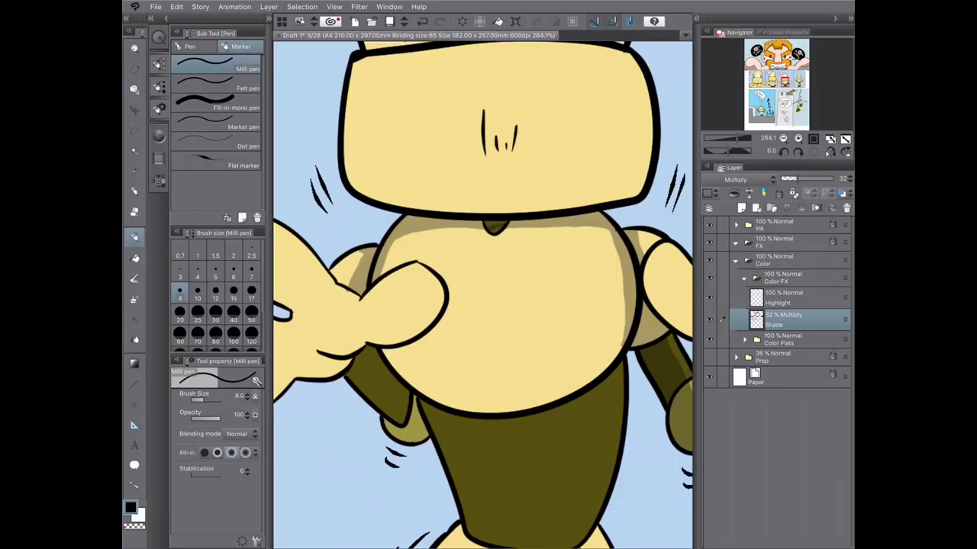
key("c")
left_click_drag(357, 256, 352, 287)
left_click_drag(395, 236, 483, 224)
key("ctrl+z")
scroll(483, 295, "up", 3)
key("c")
left_click_drag(398, 298, 542, 296)
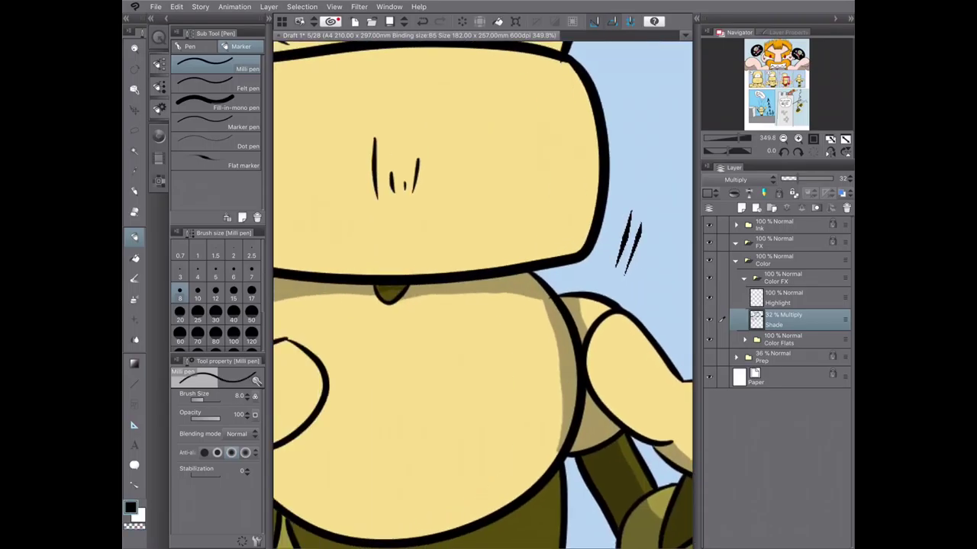
- Outline and fill a black shadow across the third character's lower torso, directly beneath the round belly
scroll(482, 294, "down", 3)
scroll(482, 295, "down", 3)
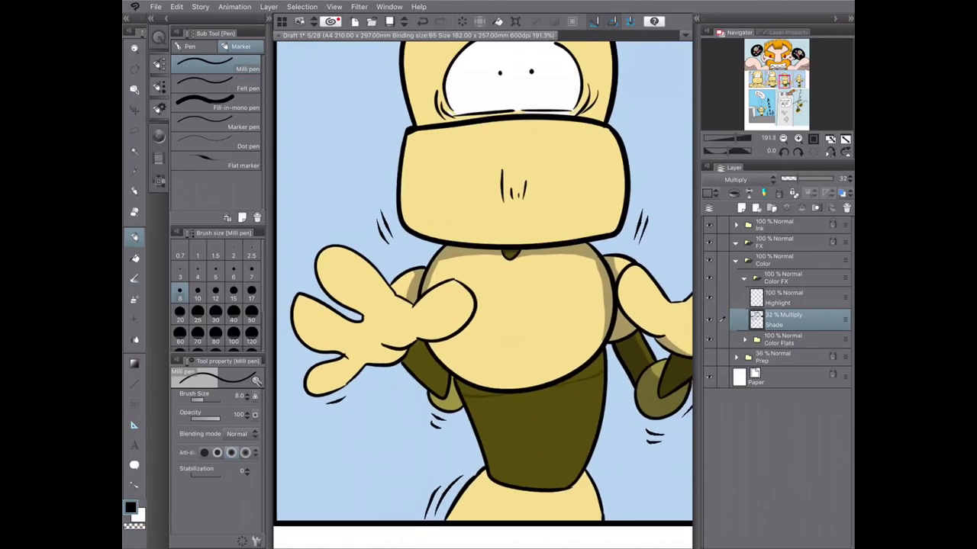
key("g")
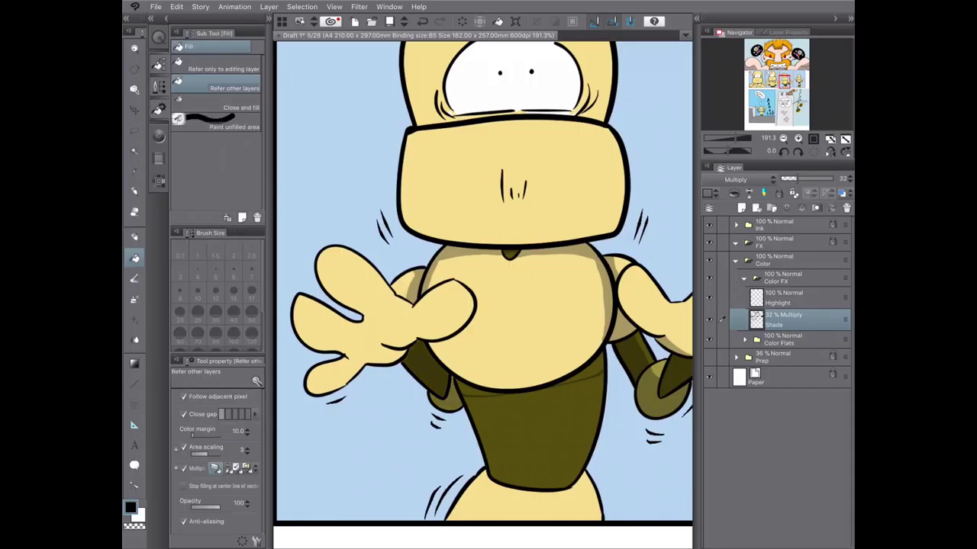
key("p")
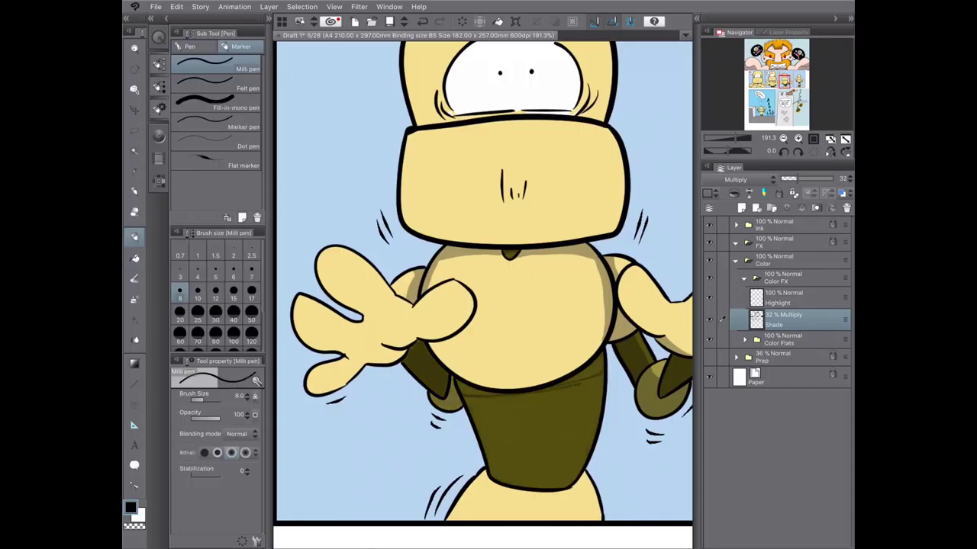
key("g")
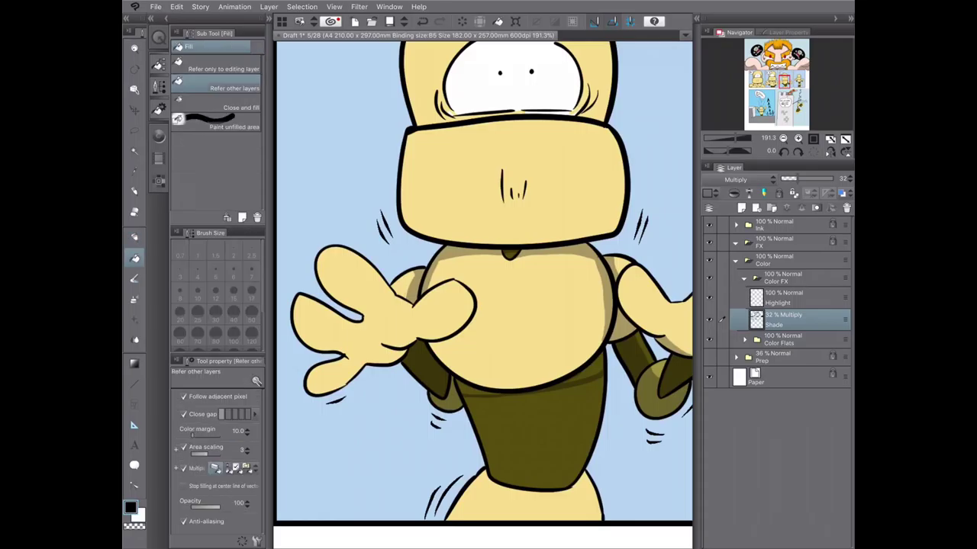
left_click(586, 368)
left_click(478, 388)
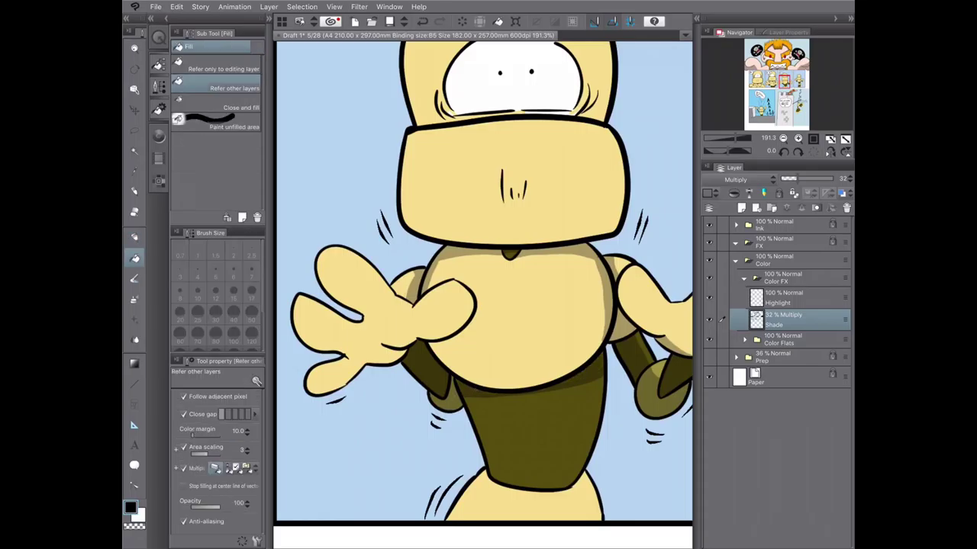
- Shade the sides of the third character's lower torso and the upper and left edges of the hips in black
scroll(483, 290, "down", 3)
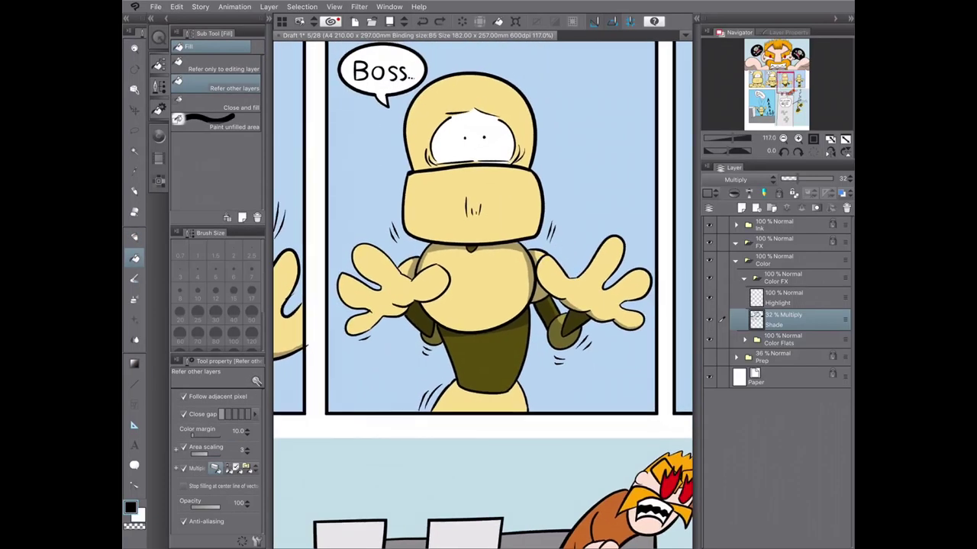
key("p")
key("ctrl+y")
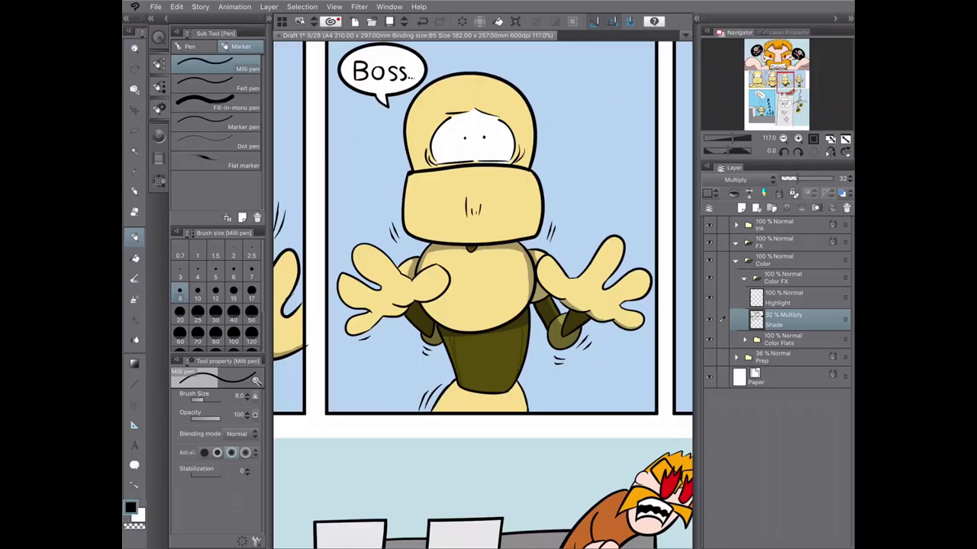
left_click_drag(403, 260, 413, 276)
left_click_drag(502, 394, 444, 411)
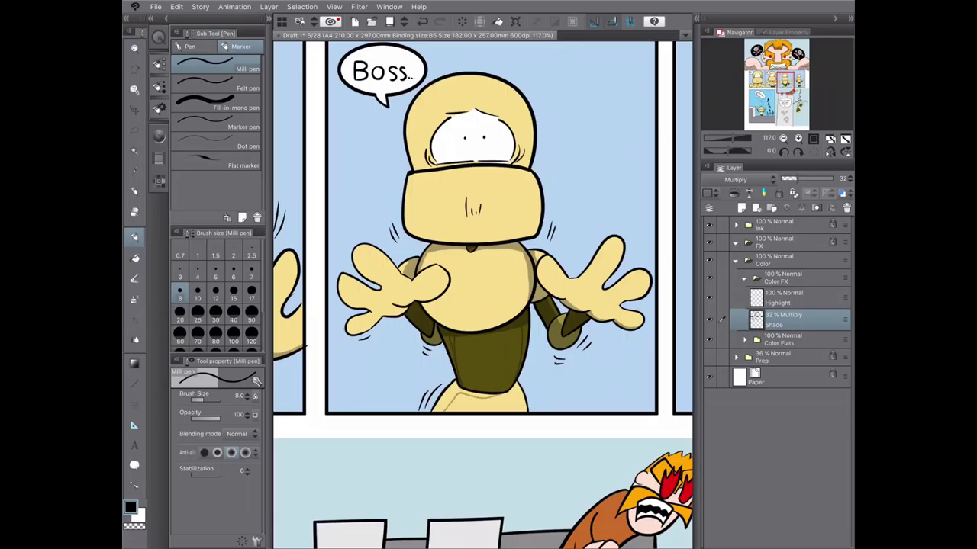
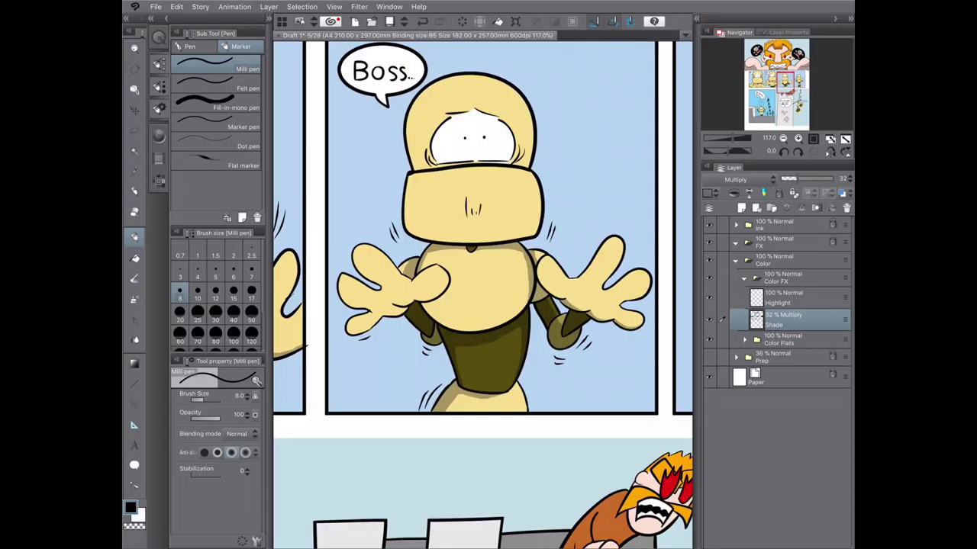
- Outline shadows along the lower edges of the upper two fingers on the third character's left-hand hand, continuing down to the wrist
scroll(530, 343, "up", 3)
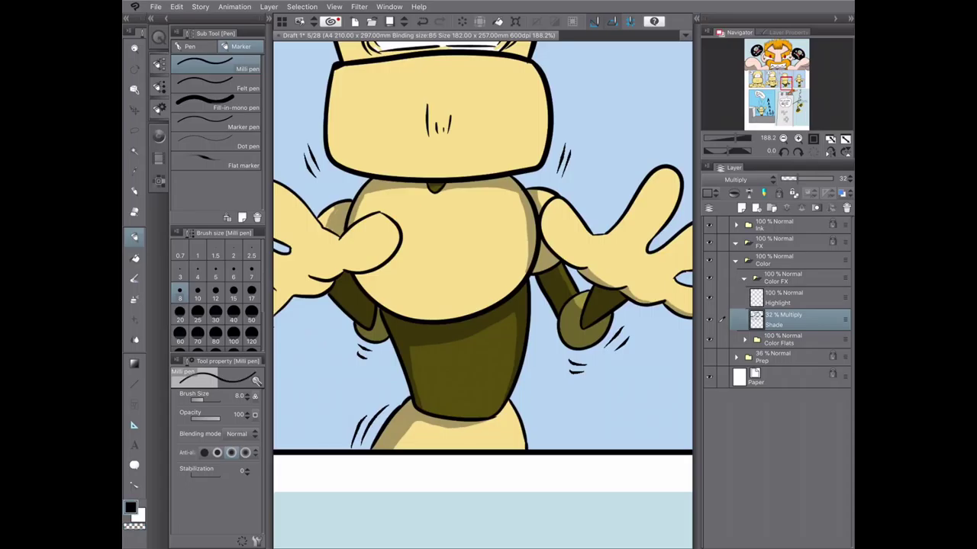
scroll(482, 295, "up", 2)
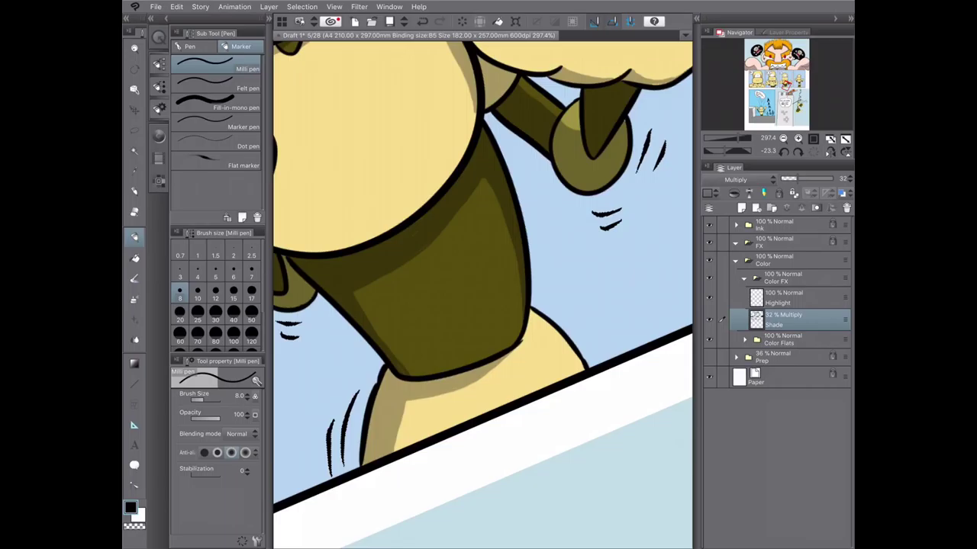
scroll(482, 295, "up", 1)
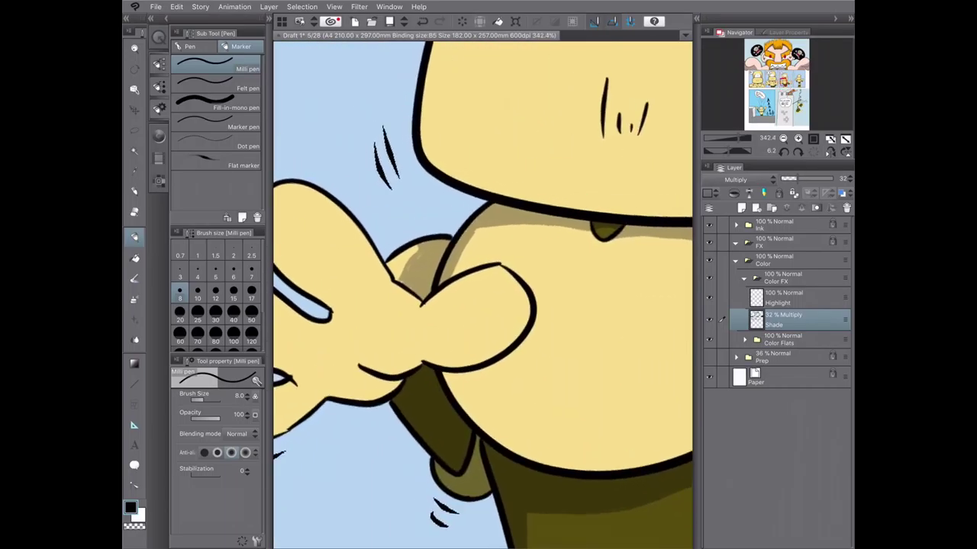
mouse_move(340, 221)
left_mouse_down()
mouse_move(412, 324)
mouse_move(393, 329)
left_mouse_up()
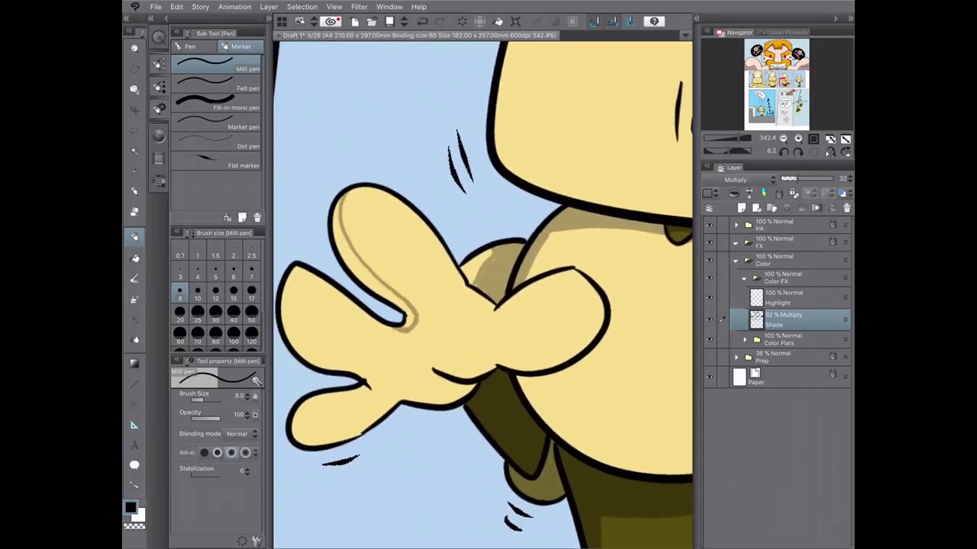
left_click_drag(284, 289, 374, 389)
key("ctrl+z")
left_click_drag(284, 288, 406, 400)
key("ctrl+z")
left_click_drag(284, 278, 404, 402)
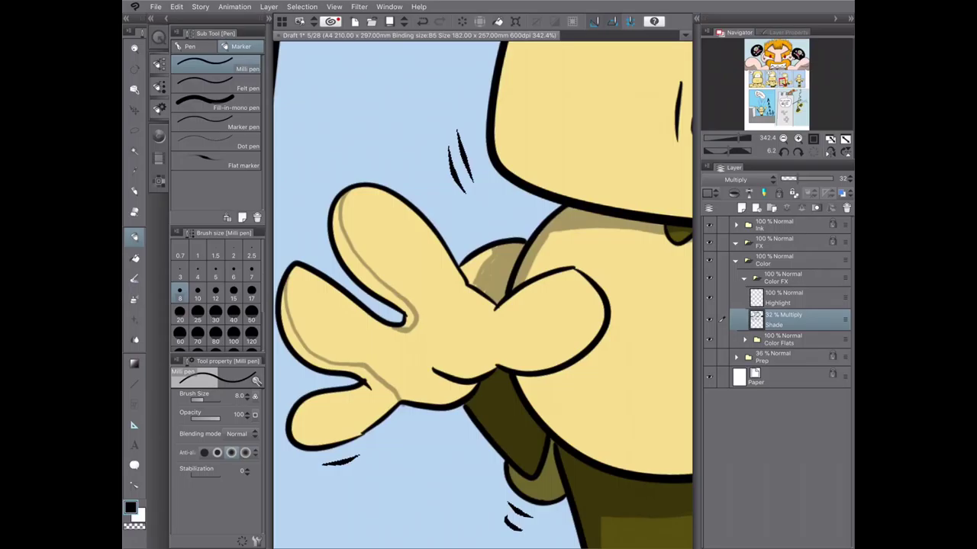
- Fill the left-hand hand's finger shadows and the entire lowest finger with black
key("g")
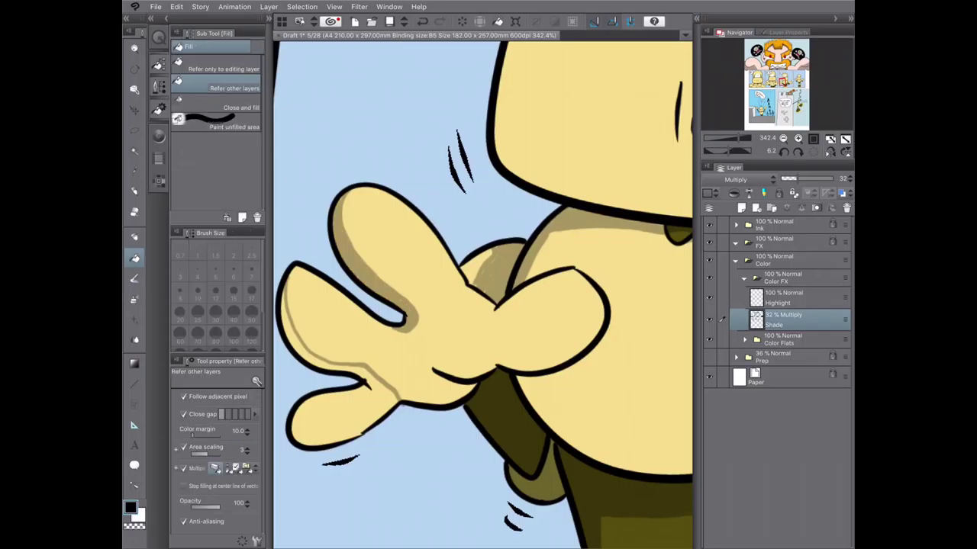
left_click(328, 423)
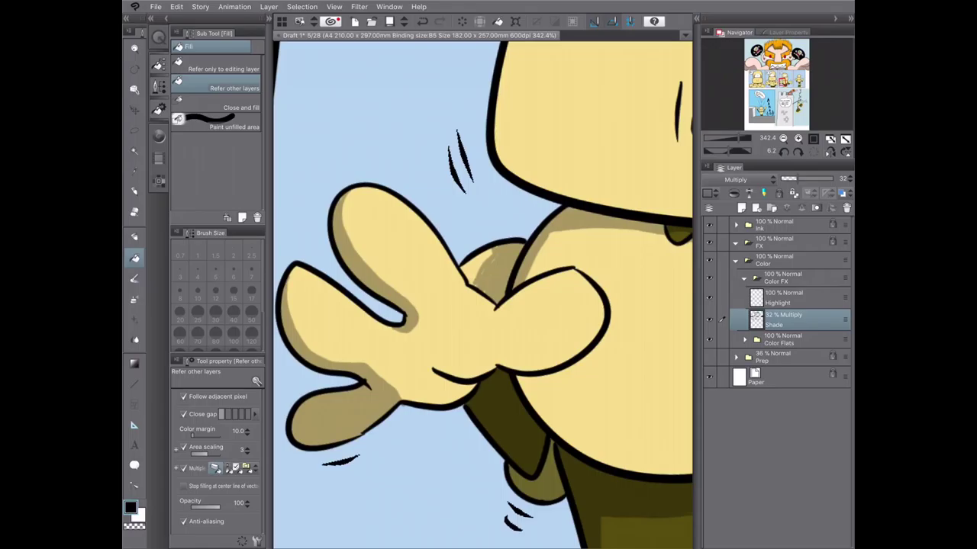
left_click(626, 397)
key("ctrl+z")
- Outline a shadow down the left side of the third character's belly below the hand and fill it with black
key("p")
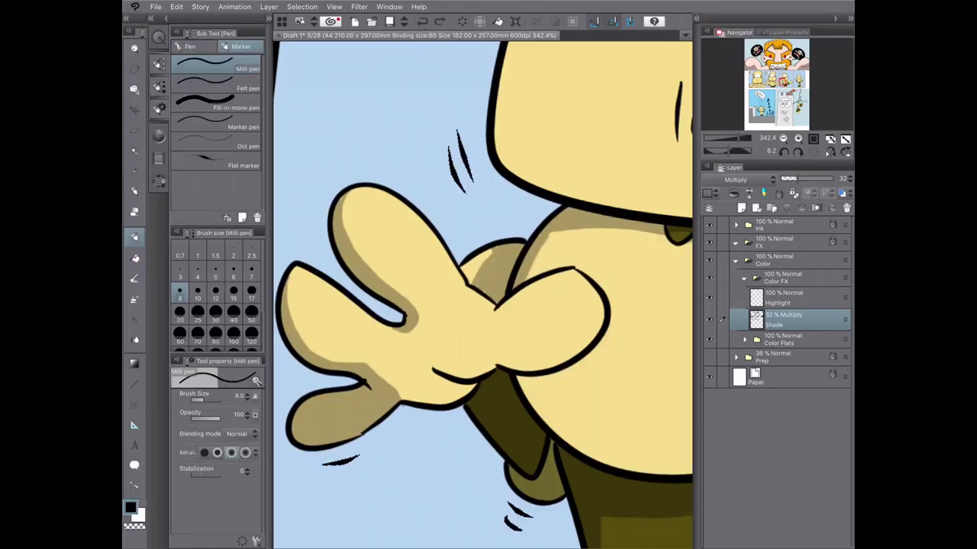
key("c")
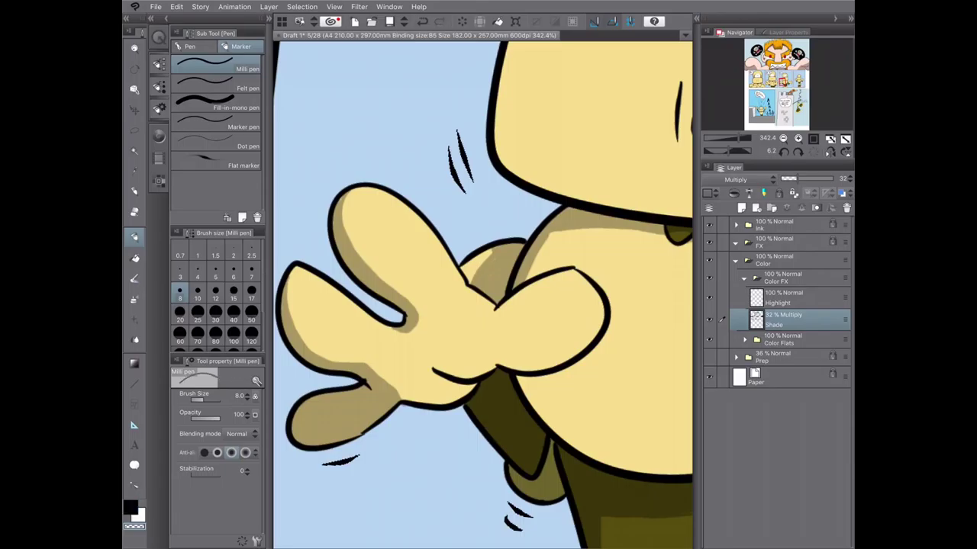
key("ctrl+minus")
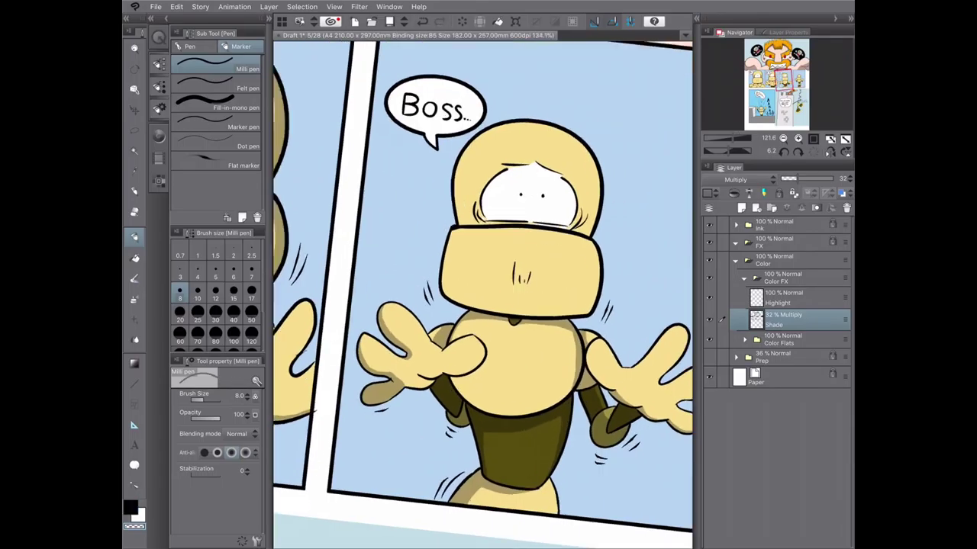
key("ctrl+plus")
key("c")
left_click_drag(448, 302, 473, 417)
key("g")
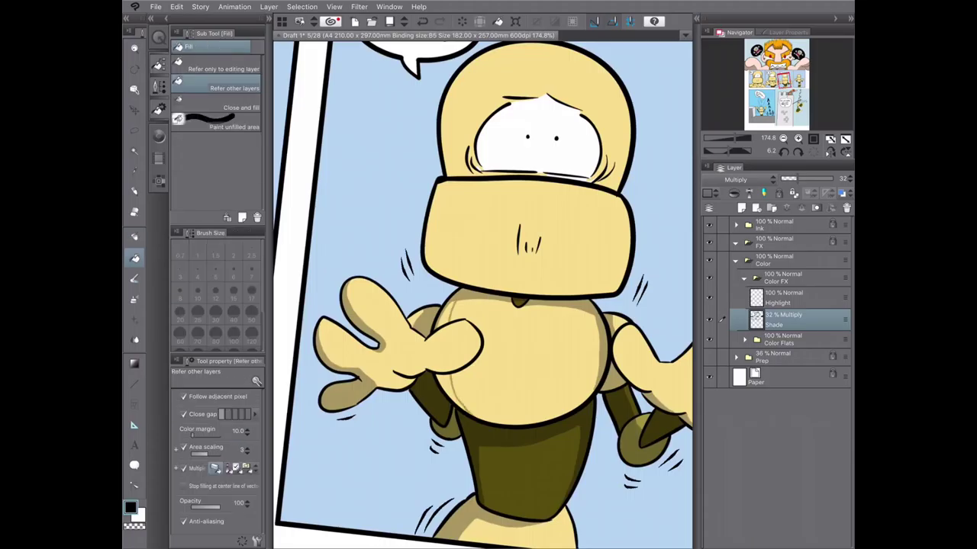
key("p")
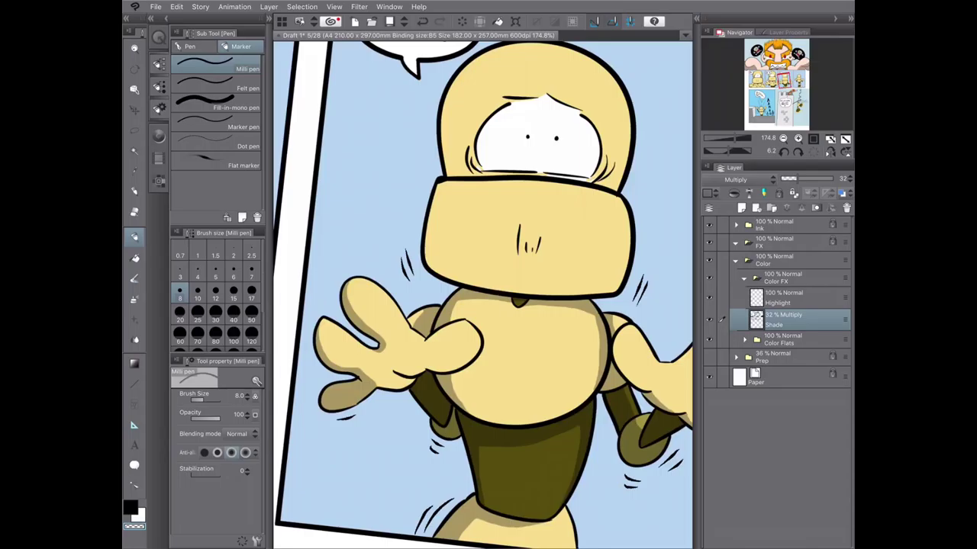
- Outline shadows down both sides of the third character's head, the snout's left edge, the eye creases and the bottom of the eyes
scroll(483, 290, "up", 2)
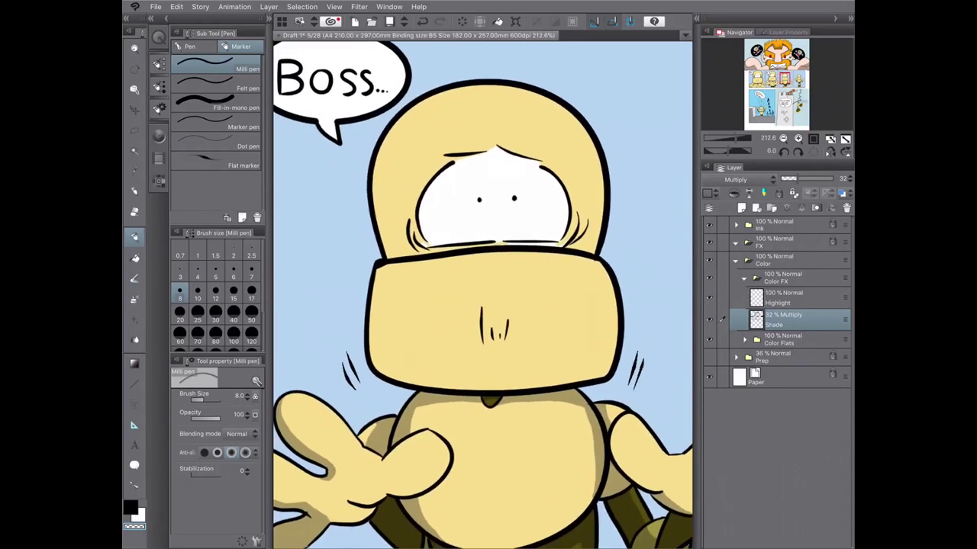
left_click_drag(397, 380, 387, 264)
left_click_drag(412, 108, 390, 255)
left_click_drag(407, 221, 405, 255)
left_click_drag(412, 249, 428, 225)
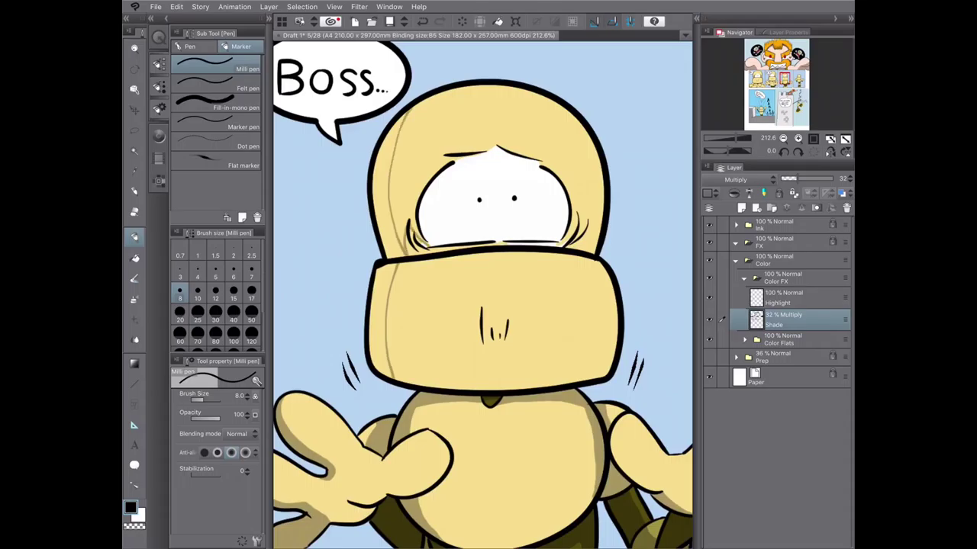
left_click_drag(574, 213, 565, 241)
left_click_drag(581, 124, 593, 225)
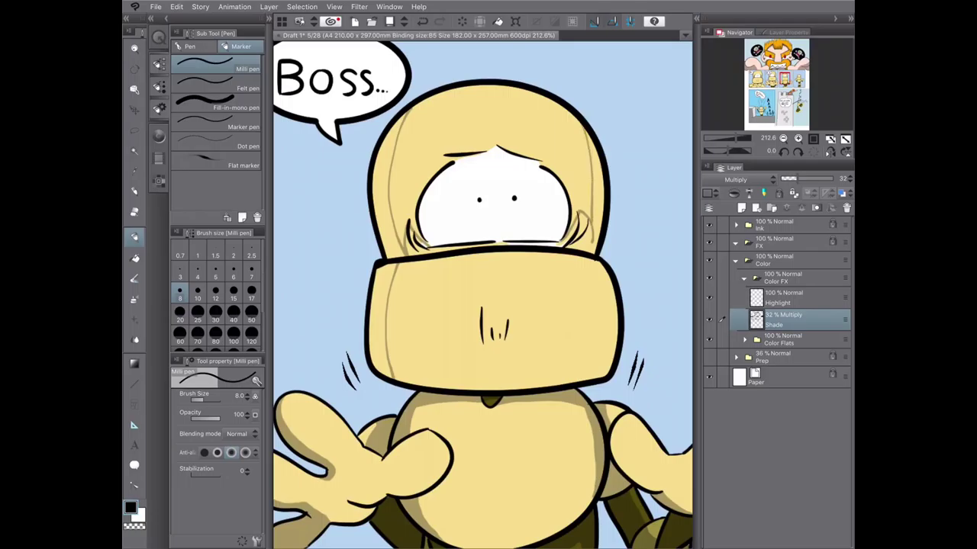
left_click_drag(427, 243, 513, 241)
- Fill the shadows along the right side of the third character's head and around the adjacent eye crease with black
mouse_move(485, 276)
left_mouse_down()
mouse_move(426, 393)
mouse_move(439, 365)
left_mouse_up()
key("g")
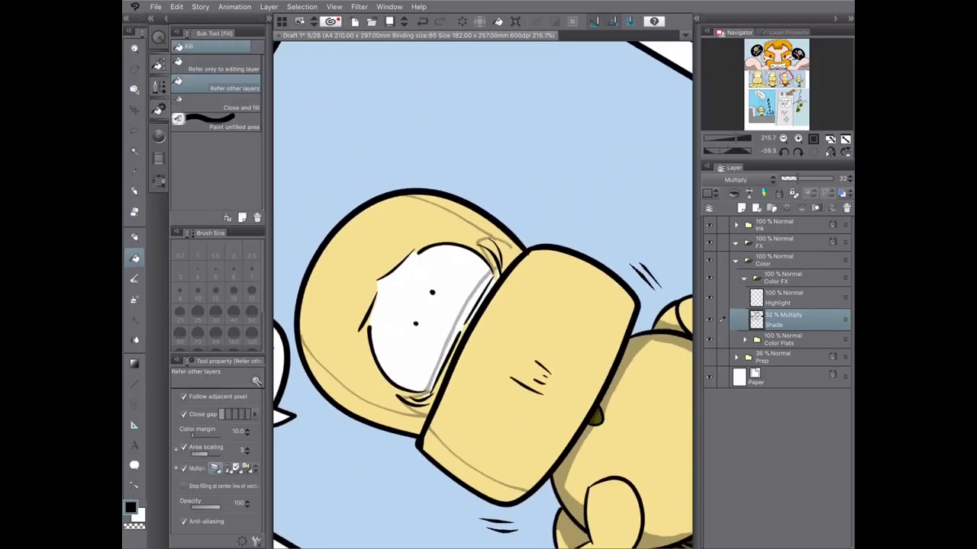
left_click(466, 218)
left_click(490, 250)
scroll(483, 295, "up", 3)
left_click(488, 289)
key("ctrl+z")
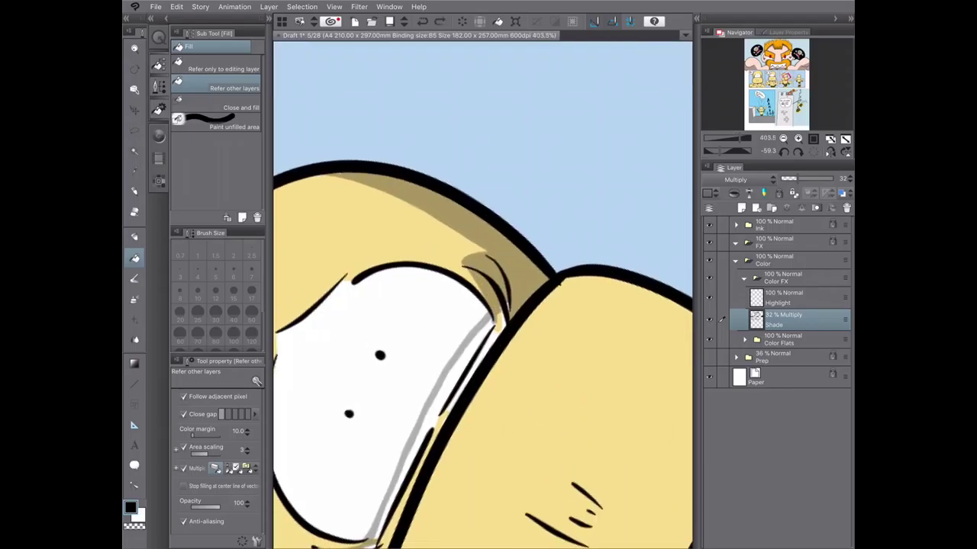
- Hide the Color Flats folder and fill the remaining eye, head and snout shadows with black
left_click(709, 339)
left_click(450, 397)
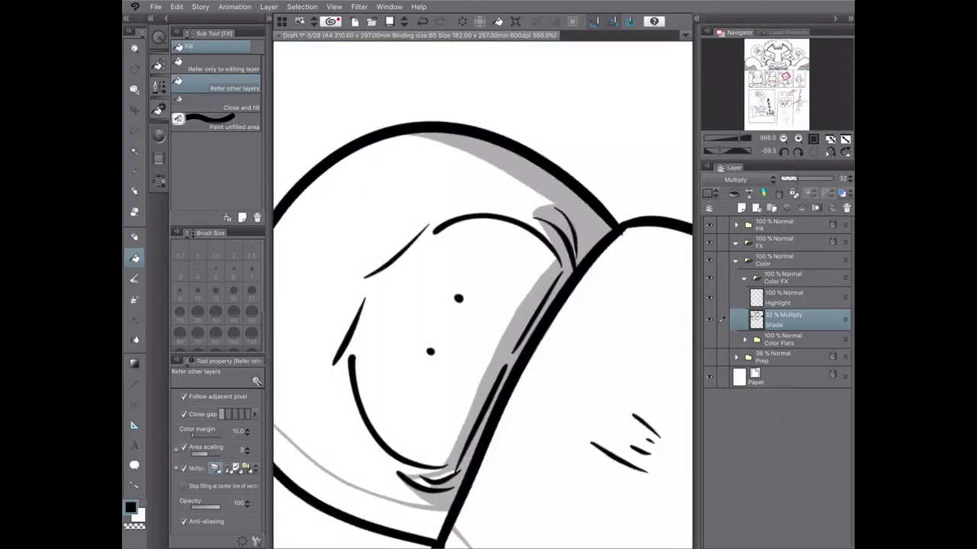
left_click(339, 427)
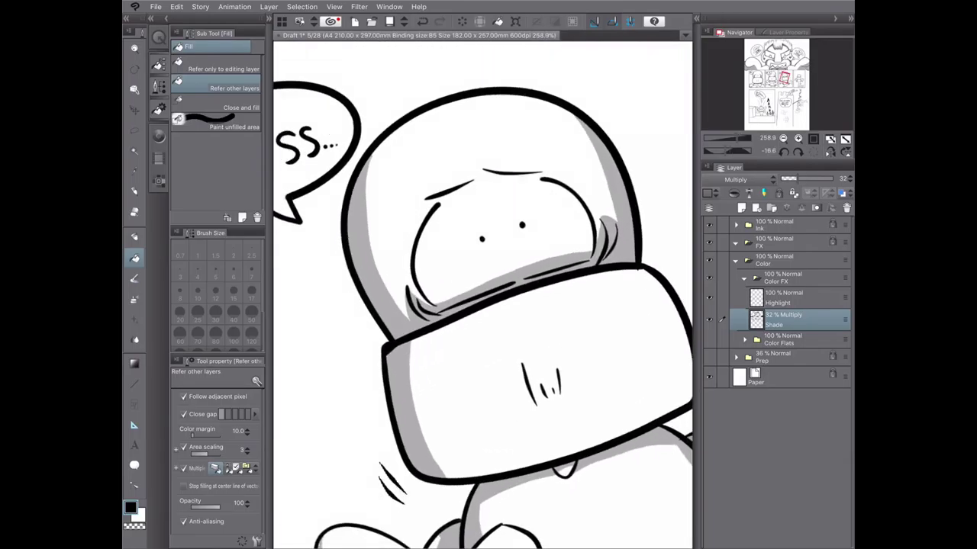
- Outline shadows along the snout's upper, right and lower edges, fill them with black and touch up the upper edge
key("p")
left_click_drag(546, 257, 584, 383)
left_click_drag(319, 336, 545, 252)
left_click_drag(353, 458, 590, 380)
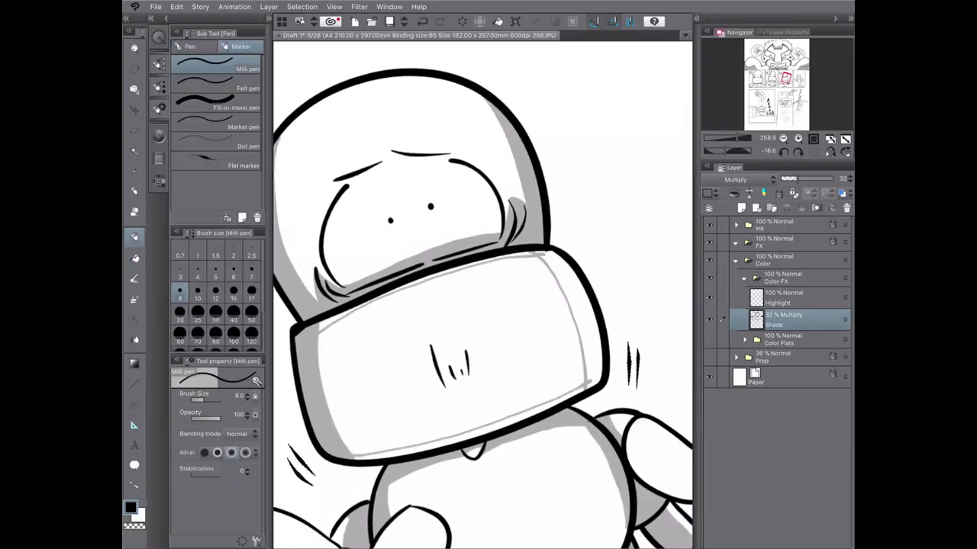
key("g")
mouse_move(587, 313)
left_mouse_down()
mouse_move(466, 439)
mouse_move(515, 254)
left_mouse_up()
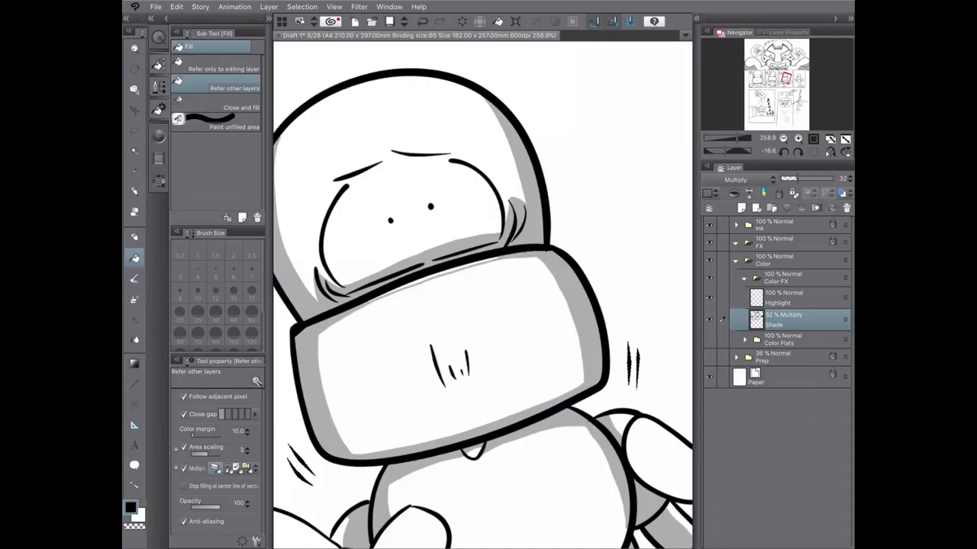
key("p")
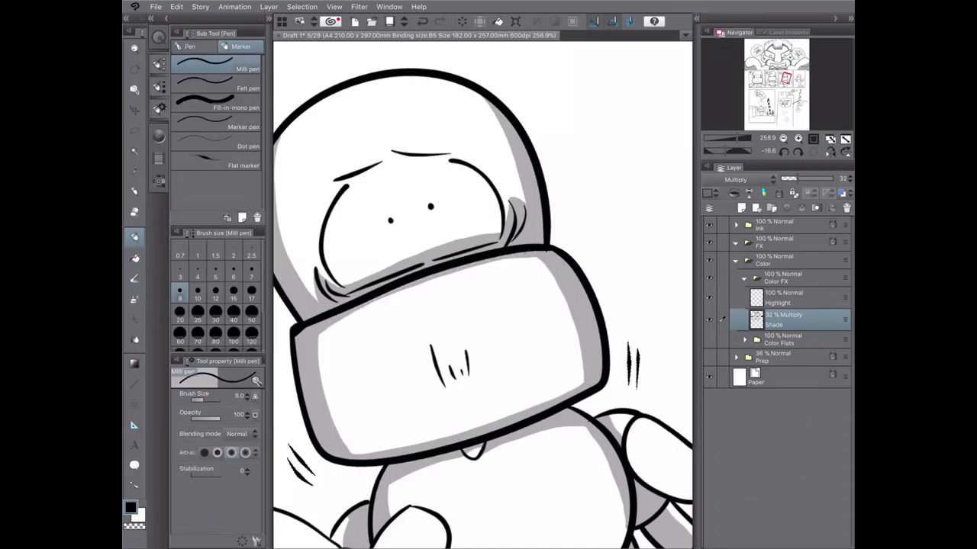
- Outline shadows across the top and down the left side of the third character's chest and abdomen on the Shade layer
scroll(482, 290, "down", 5)
scroll(414, 416, "up", 3)
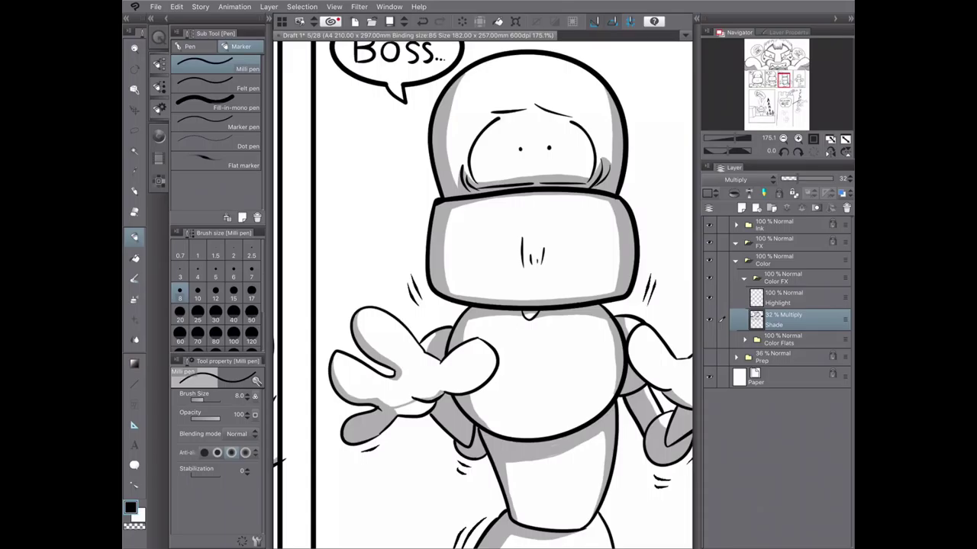
scroll(275, 336, "down", 2)
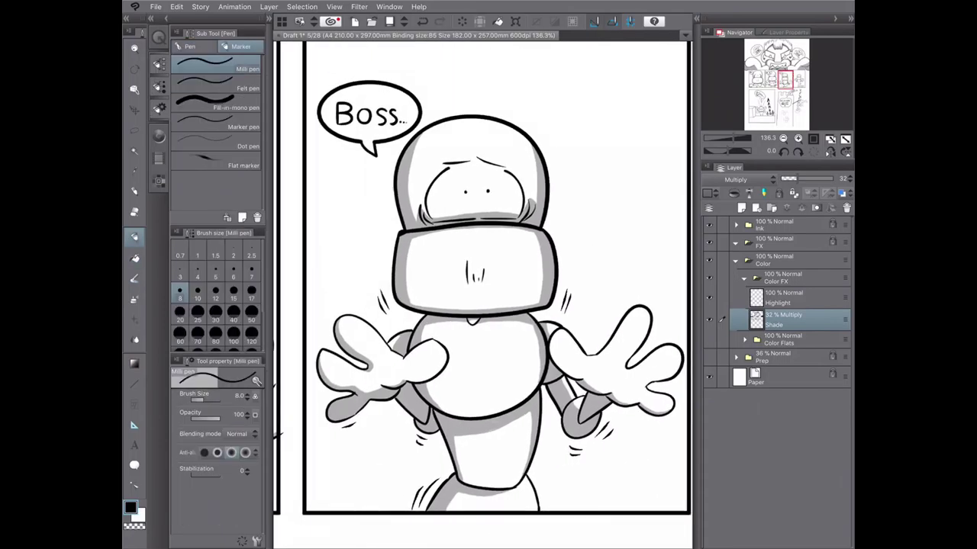
mouse_move(339, 353)
left_mouse_down()
mouse_move(322, 386)
mouse_move(319, 367)
mouse_move(325, 381)
left_mouse_up()
left_click_drag(424, 331, 535, 322)
key("ctrl+z")
scroll(480, 290, "up", 3)
mouse_move(382, 358)
left_mouse_down()
mouse_move(531, 320)
mouse_move(393, 366)
left_mouse_up()
left_click_drag(405, 424, 440, 461)
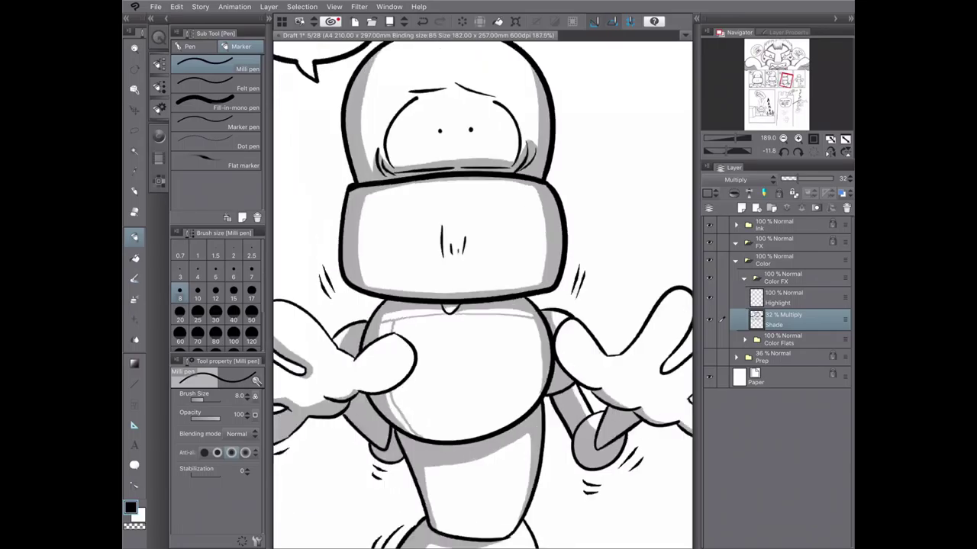
left_click_drag(386, 288, 375, 353)
left_click_drag(365, 389, 327, 458)
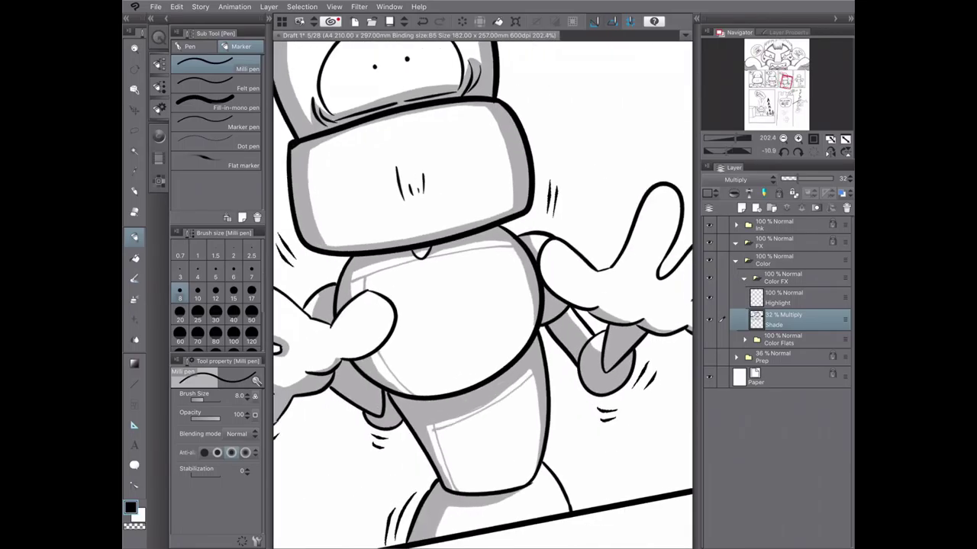
- Touch up the right edge of the third character's abdomen and fill the chest and abdomen shadows with black
scroll(482, 295, "down", 3)
key("c")
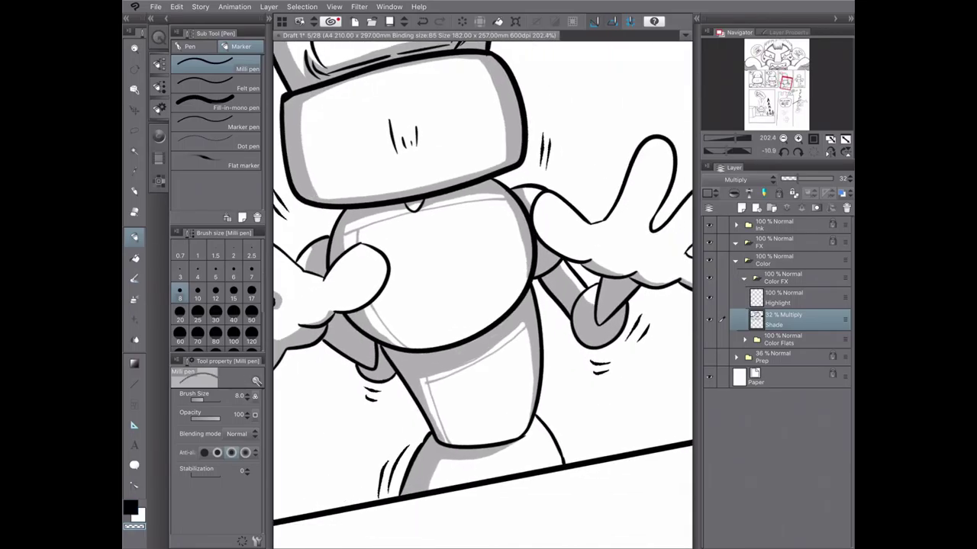
left_click_drag(536, 373, 534, 415)
key("c")
key("g")
left_click(434, 412)
left_click(384, 327)
left_click(377, 230)
left_click(463, 202)
mouse_move(480, 290)
left_mouse_down()
mouse_move(557, 374)
mouse_move(458, 275)
left_mouse_up()
key("p")
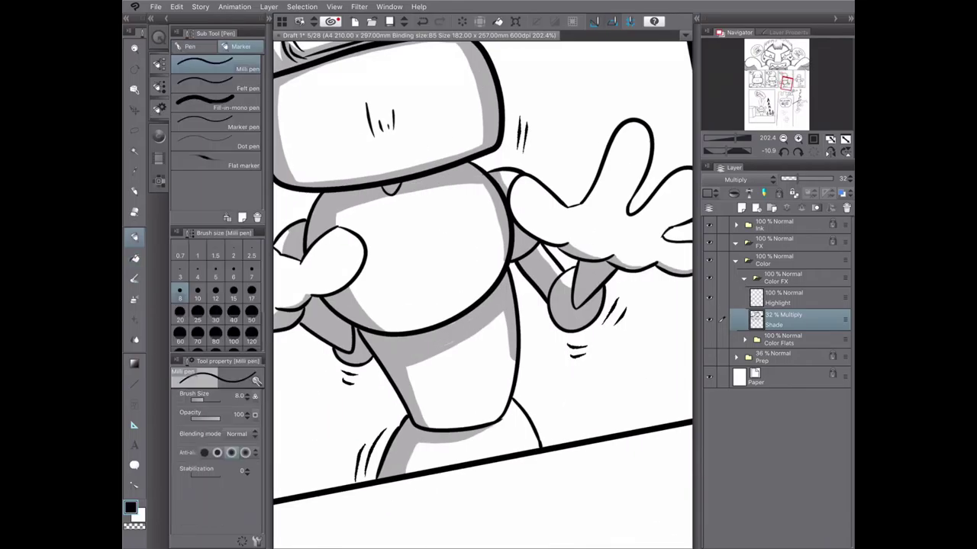
- Outline shadows on the fourth character's chest and along both sides of the snout
scroll(483, 290, "down", 5)
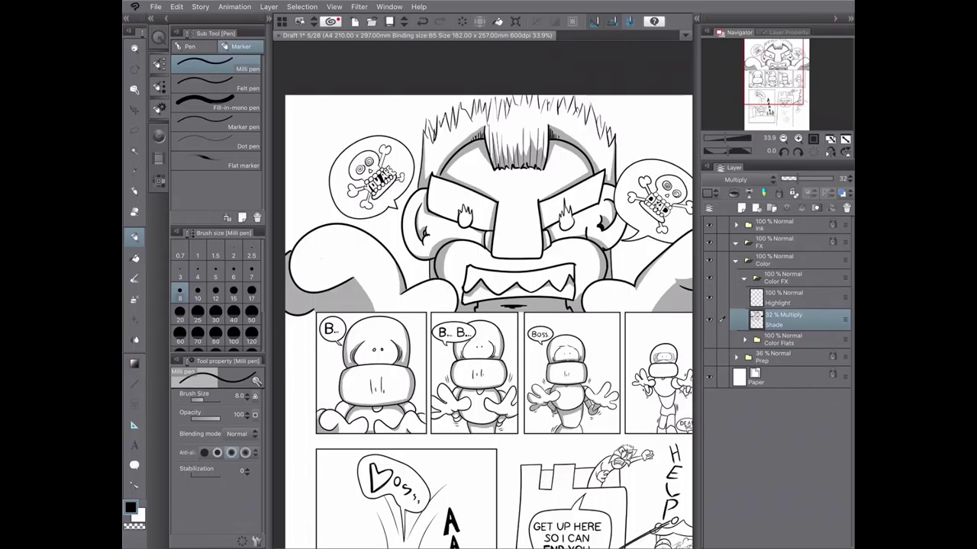
scroll(690, 386, "up", 4)
mouse_move(552, 317)
left_mouse_down()
mouse_move(476, 317)
mouse_move(490, 362)
left_mouse_up()
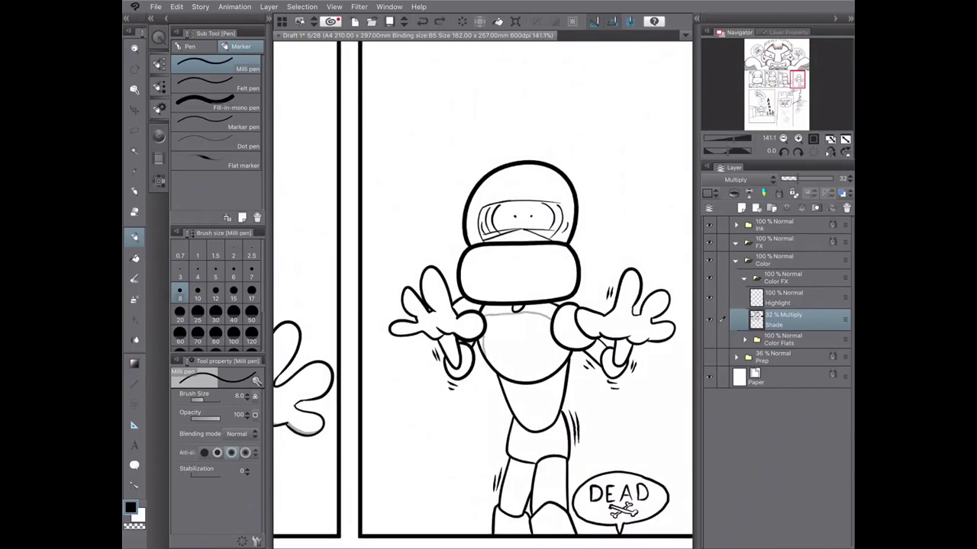
scroll(513, 378, "up", 2)
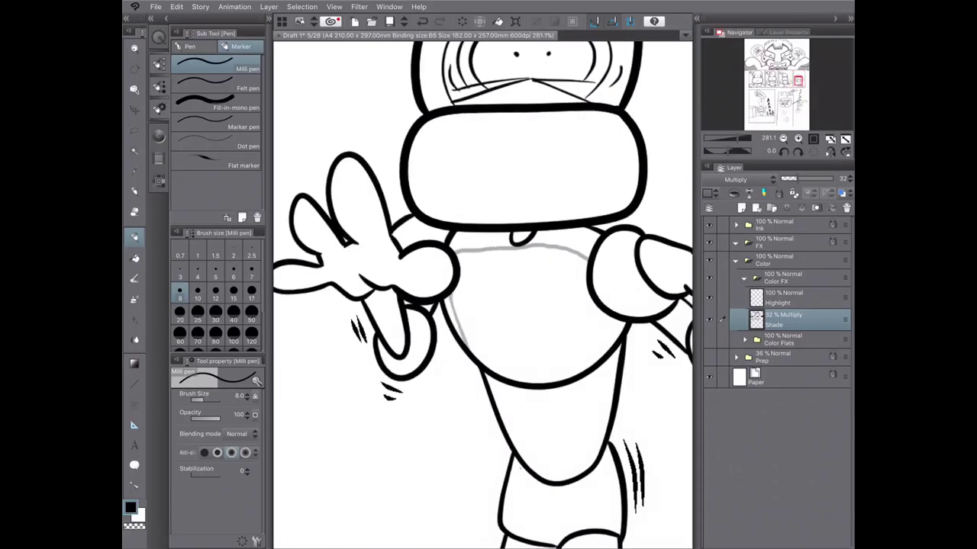
left_click_drag(428, 120, 416, 212)
left_click_drag(611, 115, 627, 209)
left_click_drag(489, 290, 435, 385)
- Outline shadows down both sides of the fourth character's head and along the left upper arm, redrawing the failed strokes
left_click_drag(406, 79, 386, 202)
left_click_drag(514, 123, 580, 145)
key("ctrl+z")
mouse_move(555, 74)
left_mouse_down()
mouse_move(577, 171)
mouse_move(575, 158)
left_mouse_up()
key("ctrl+z")
left_click_drag(544, 125, 580, 142)
mouse_move(365, 229)
left_mouse_down()
mouse_move(375, 315)
mouse_move(366, 339)
left_mouse_up()
- Outline shadows on the fourth character's right shoulder, abdomen, pelvis and right thigh
left_click_drag(488, 305, 418, 236)
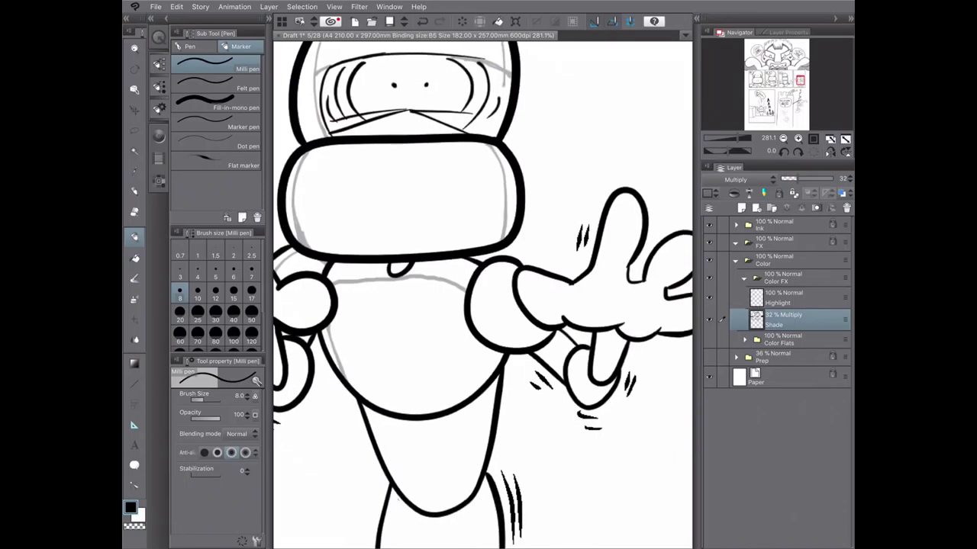
left_click_drag(495, 279, 479, 343)
mouse_move(395, 421)
left_mouse_down()
mouse_move(432, 432)
mouse_move(424, 505)
left_mouse_up()
left_click_drag(488, 382, 473, 271)
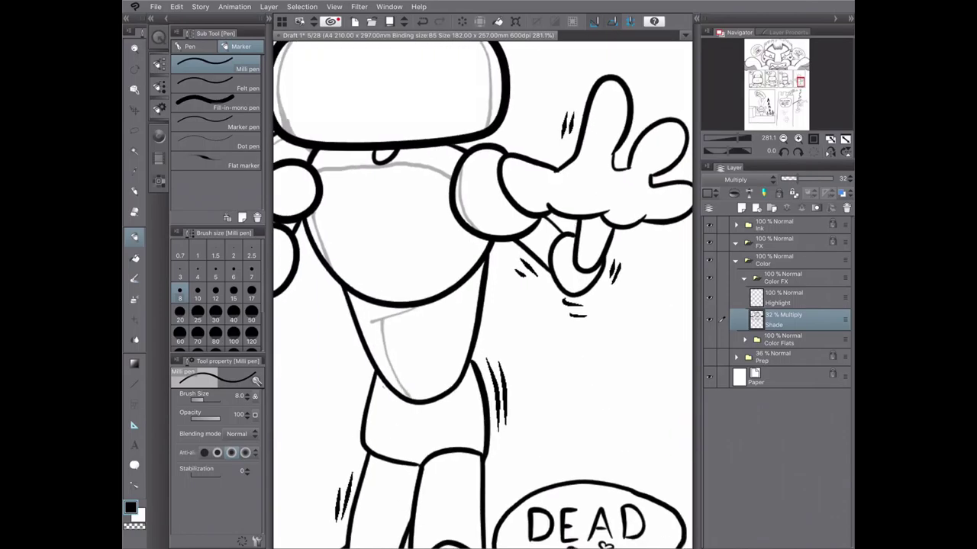
scroll(482, 296, "down", 1)
mouse_move(437, 339)
left_mouse_down()
mouse_move(438, 380)
mouse_move(471, 460)
mouse_move(447, 480)
left_mouse_up()
scroll(482, 296, "down", 1)
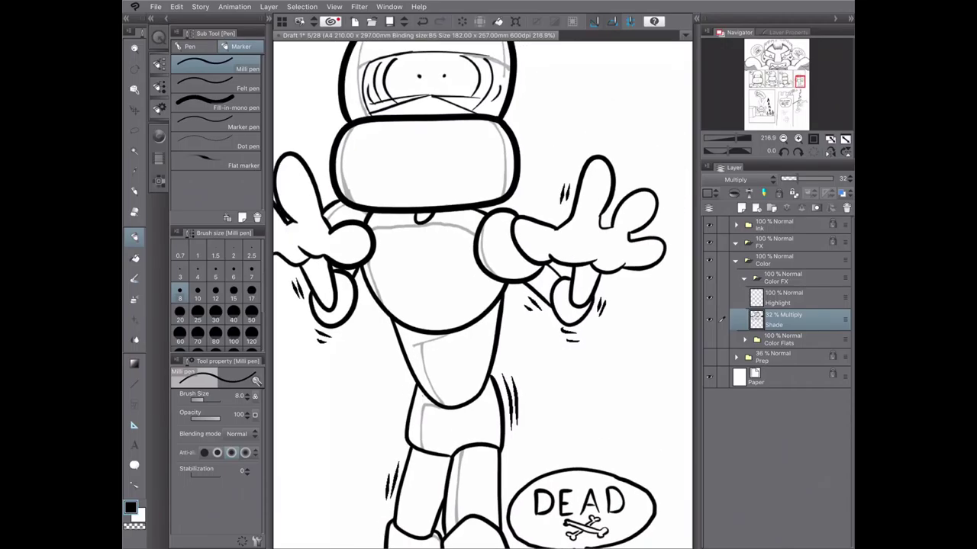
- Outline shadows on the fourth character's right forearm, elbow and hand, and on the left hand's raised finger, palm and thumb
left_click_drag(565, 287, 556, 302)
left_click_drag(544, 230, 518, 256)
key("ctrl+z")
mouse_move(595, 275)
left_mouse_down()
mouse_move(576, 281)
mouse_move(581, 303)
left_mouse_up()
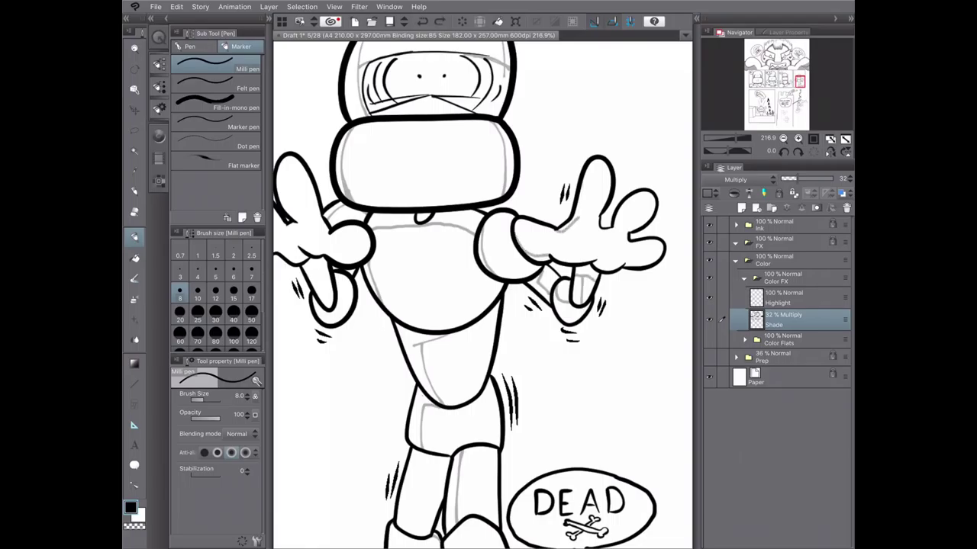
left_click_drag(565, 221, 679, 211)
left_click_drag(400, 148, 420, 243)
mouse_move(479, 240)
left_mouse_down()
mouse_move(419, 246)
mouse_move(444, 241)
left_mouse_up()
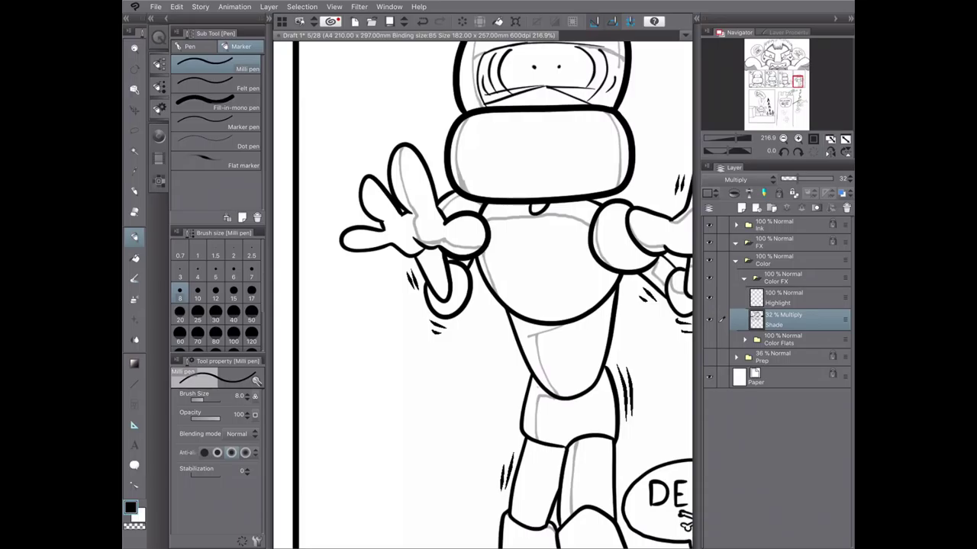
- Fill the fourth character's left fingers, palm, thumb and wrist shadows with black
scroll(486, 295, "right", 2)
key("g")
left_click(378, 199)
left_click(402, 181)
left_click(456, 249)
left_click(432, 245)
left_click(374, 294)
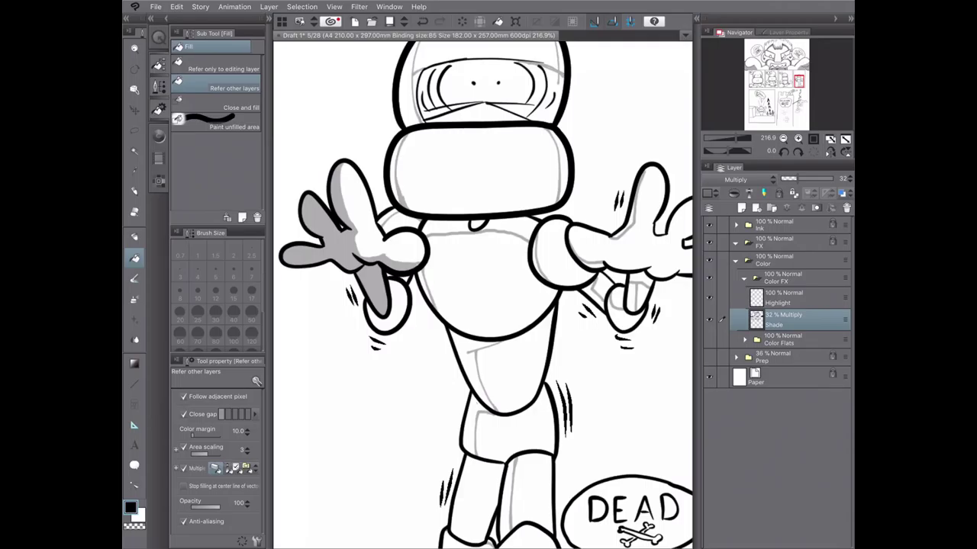
- Outline the left elbow's shadow, and fill the elbow, upper arm, chest and left head shadows with black
key("p")
left_click_drag(402, 282, 395, 319)
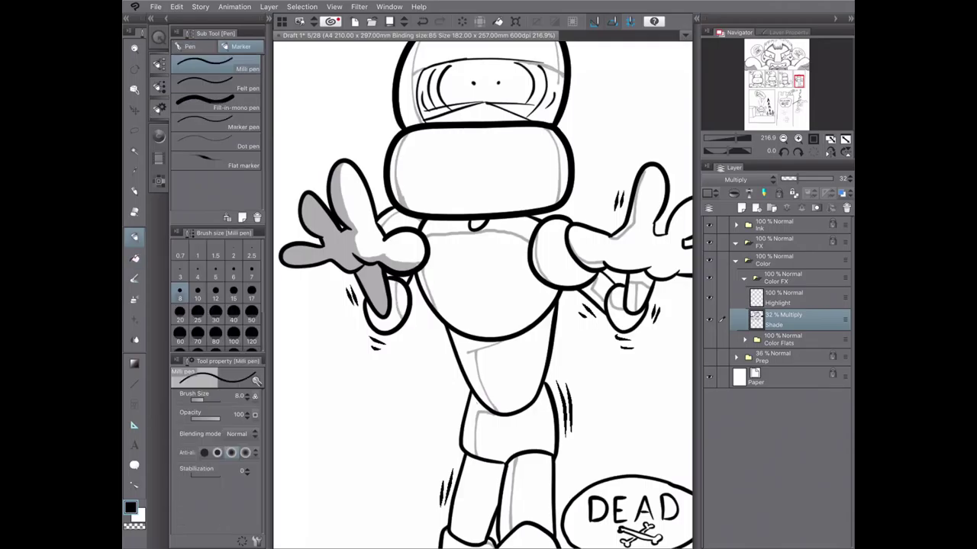
key("g")
left_click(389, 309)
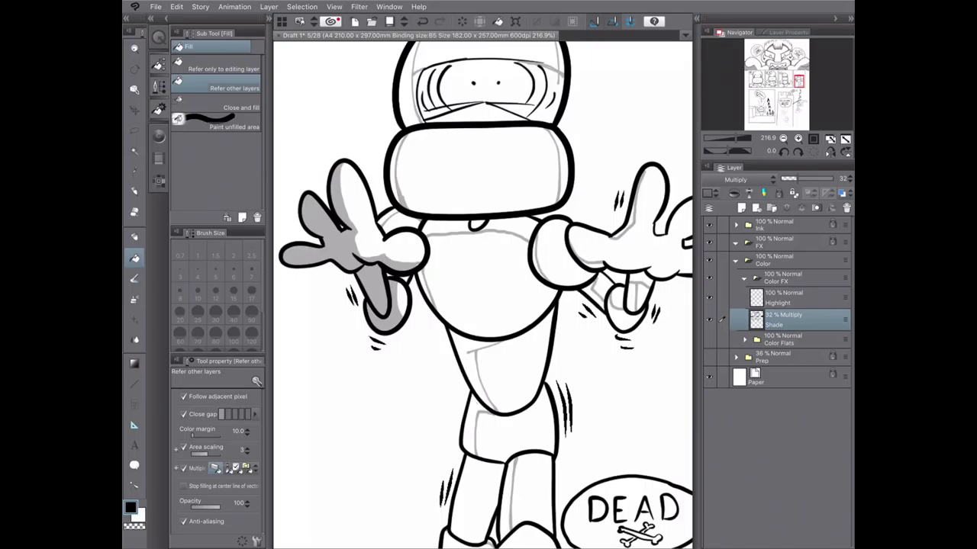
scroll(482, 290, "up", 5)
scroll(482, 290, "down", 3)
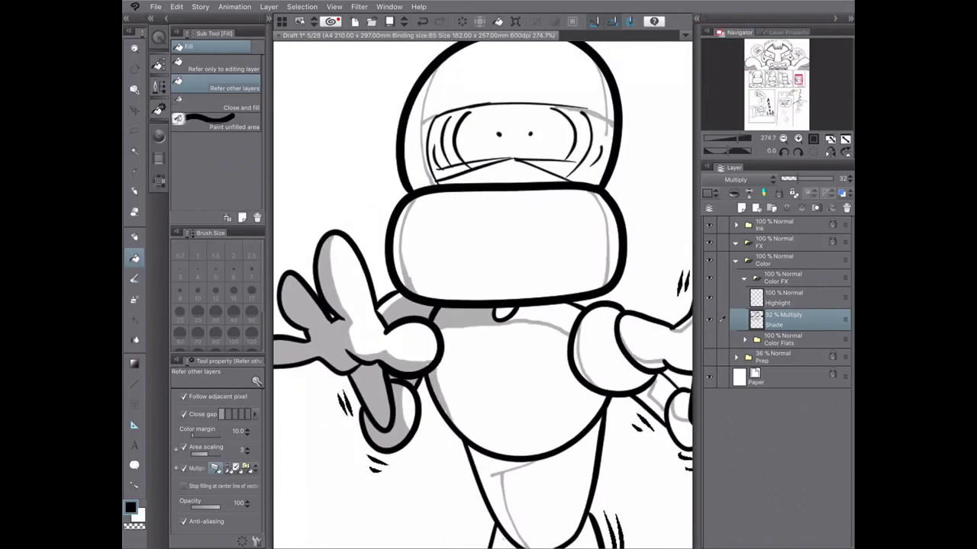
scroll(488, 229, "down", 4)
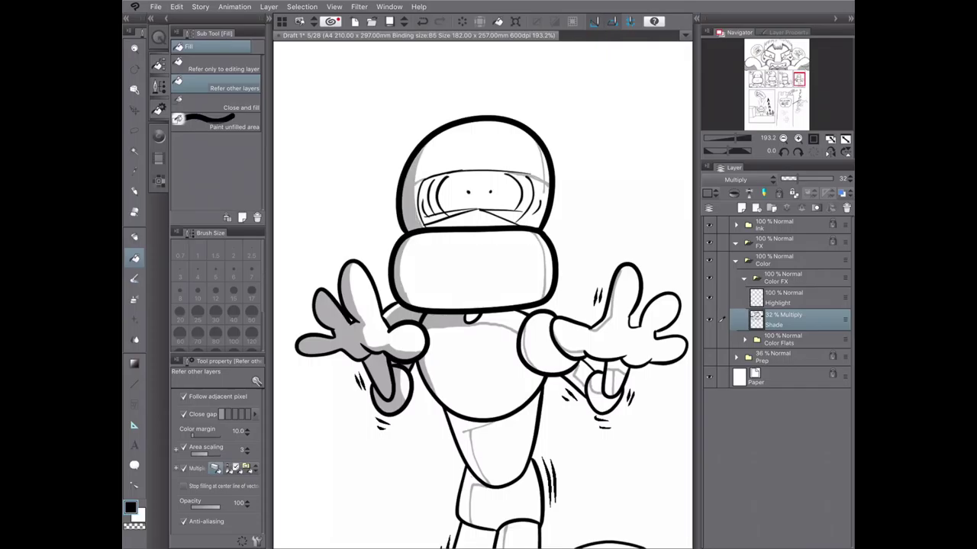
- Close the outline gaps above the fourth character's eyes, and fill the left eye creases and the triangle below the eyes with black
scroll(451, 152, "up", 6)
key("ctrl+z")
key("p")
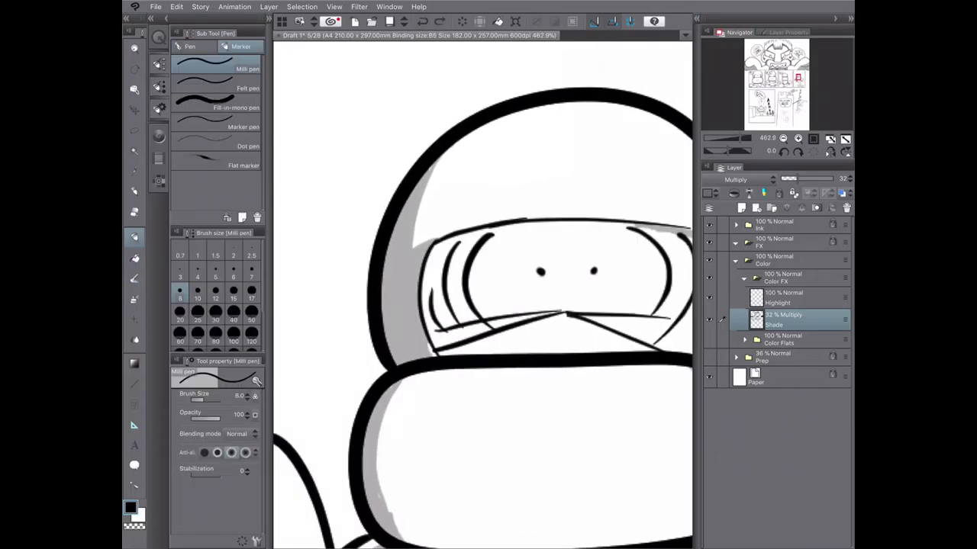
scroll(498, 232, "right", 3)
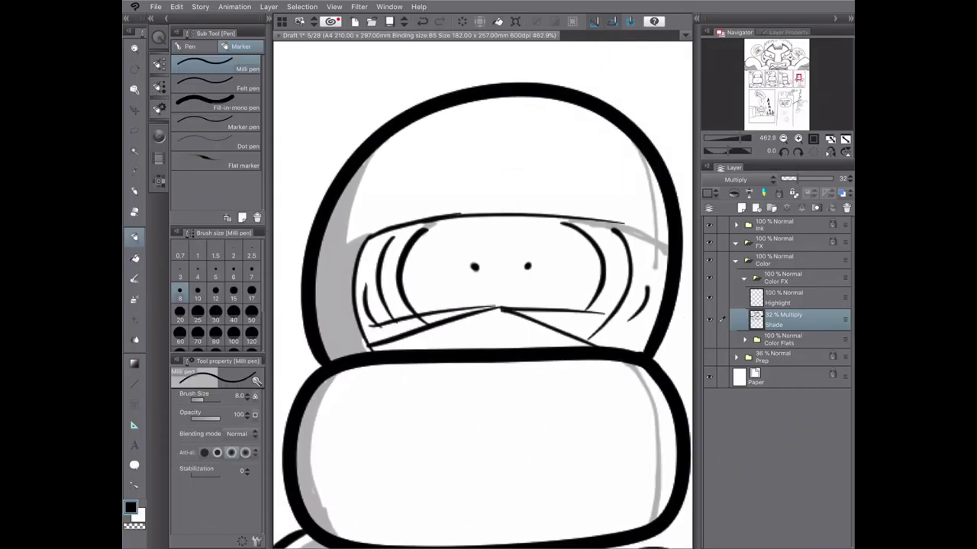
key("g")
key("ctrl+y")
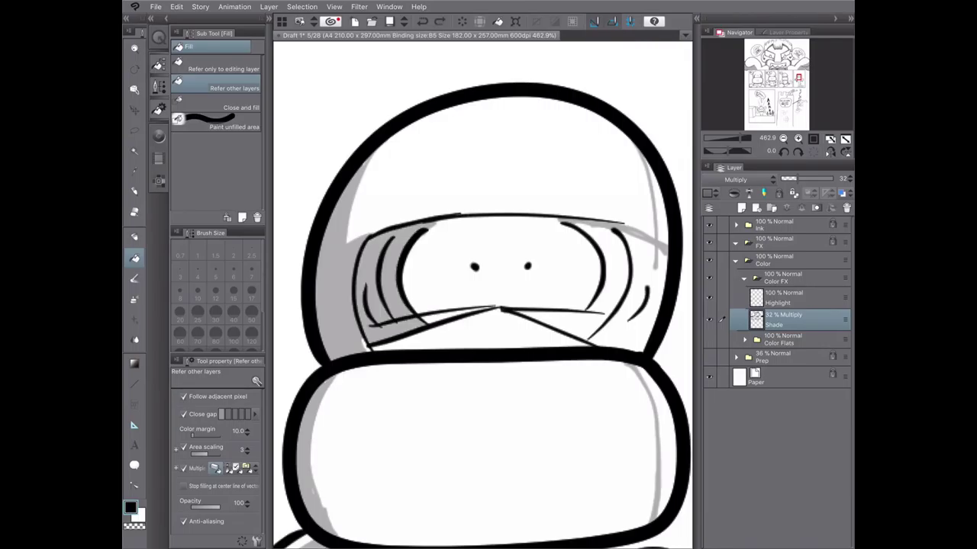
left_click(473, 330)
left_click_drag(496, 305, 428, 281)
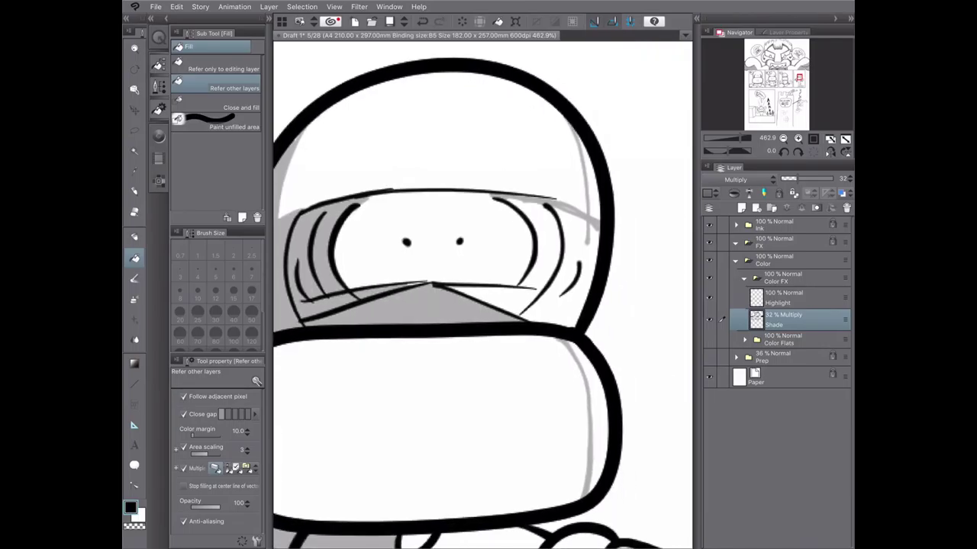
- Fill the right eye creases and the shadow down the right side of the fourth character's head with black
left_click(527, 244)
left_click(587, 252)
left_click(592, 179)
key("p")
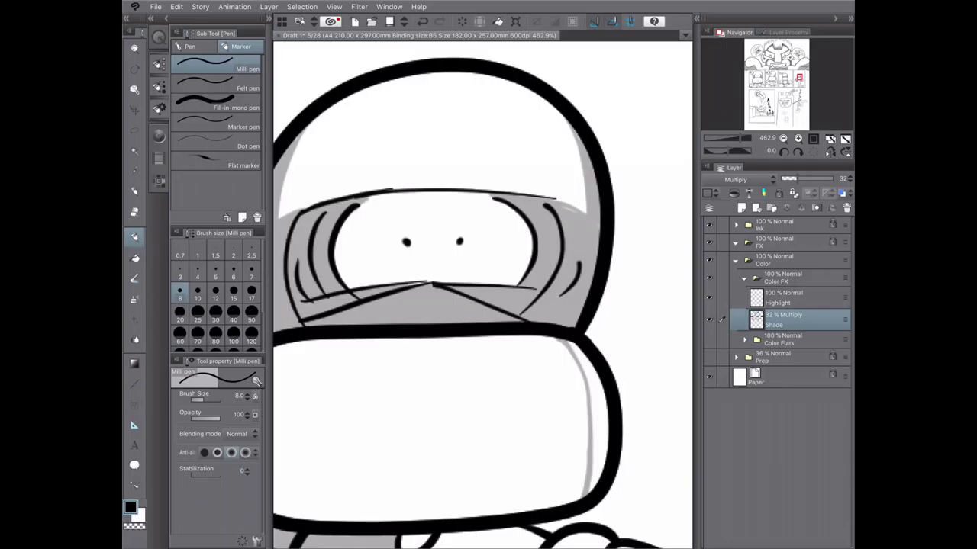
- Fill the abdomen and pelvis shadows and the whole left leg of the fourth character with black
key("ctrl+minus")
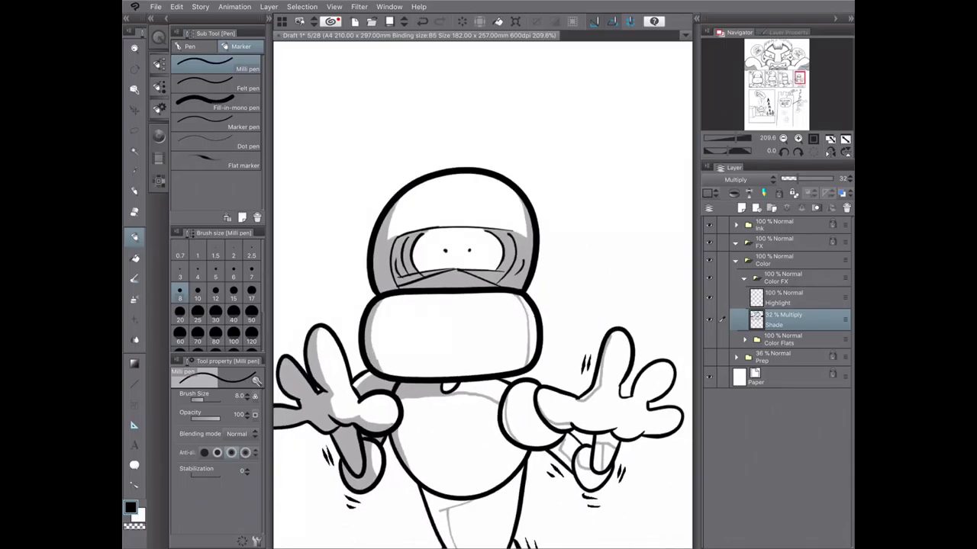
key("g")
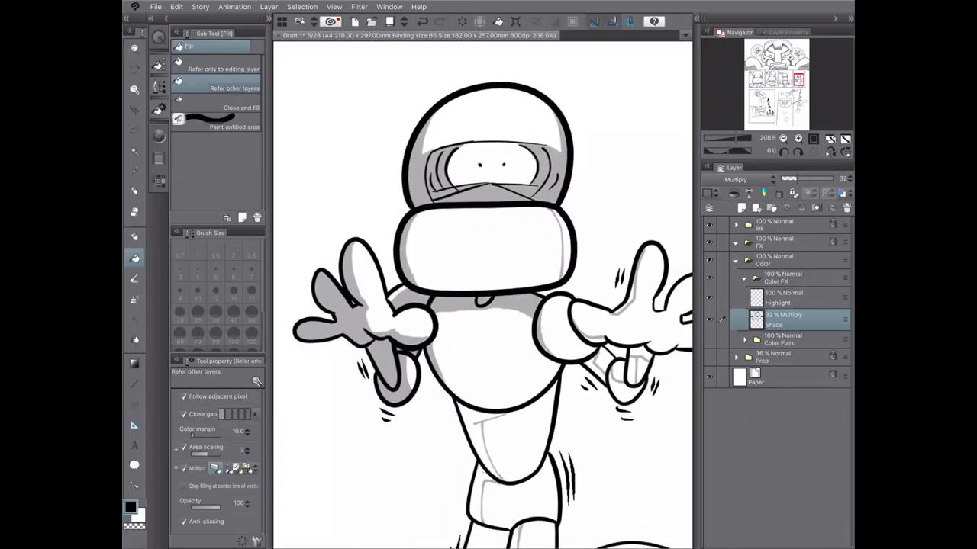
scroll(482, 295, "down", 3)
left_click(454, 343)
left_click(454, 412)
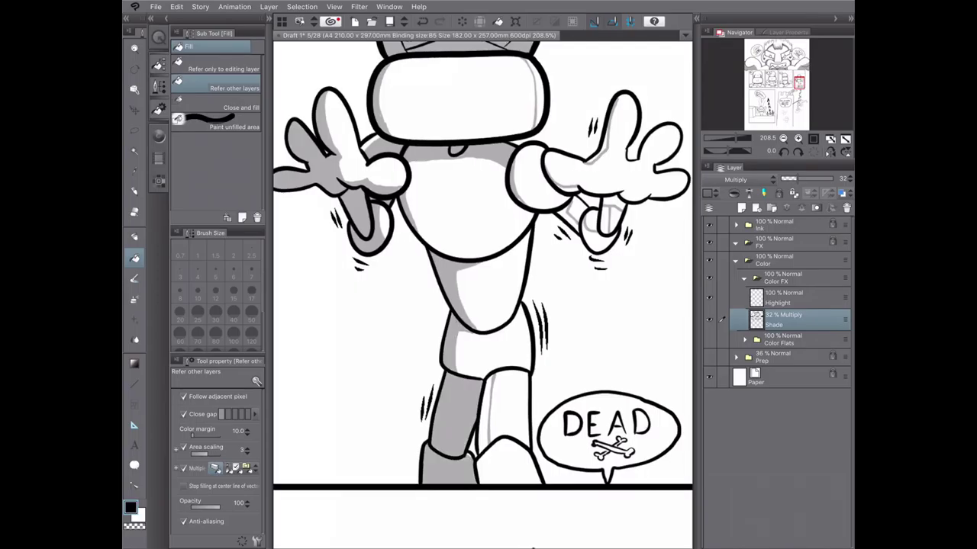
- Outline a shadow on the fourth character's right lower leg, and fill the right leg and right forearm shadows with black
key("p")
left_click_drag(501, 438, 508, 472)
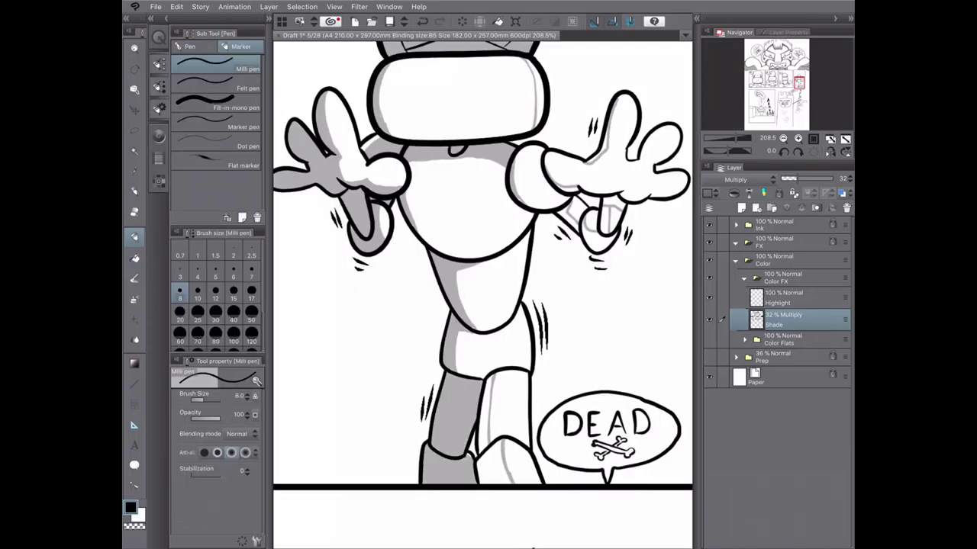
key("g")
left_click(486, 415)
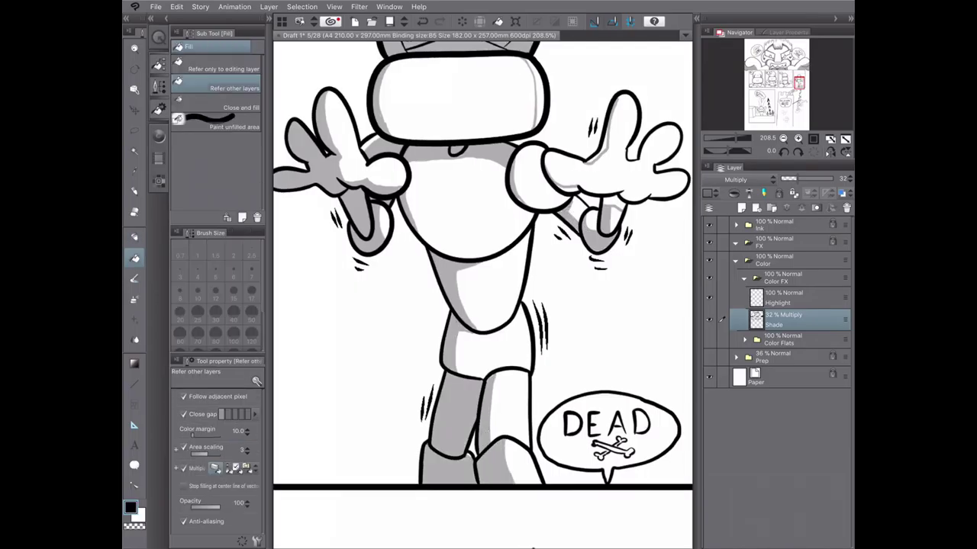
- Touch up the fourth character's right forearm shadow and fill the shadow along the snout's right edge with black
scroll(603, 94, "up", 3)
key("p")
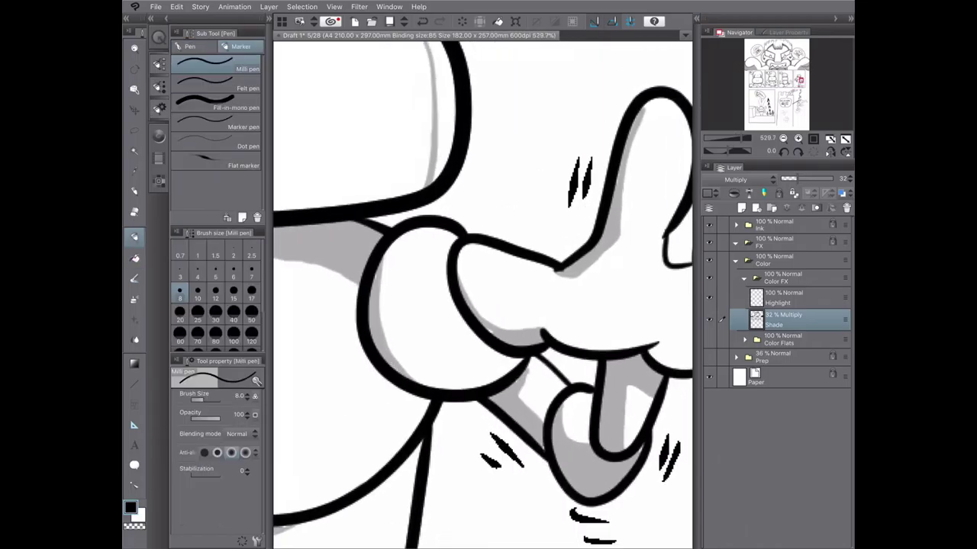
left_click_drag(530, 359, 522, 402)
scroll(482, 294, "down", 3)
key("g")
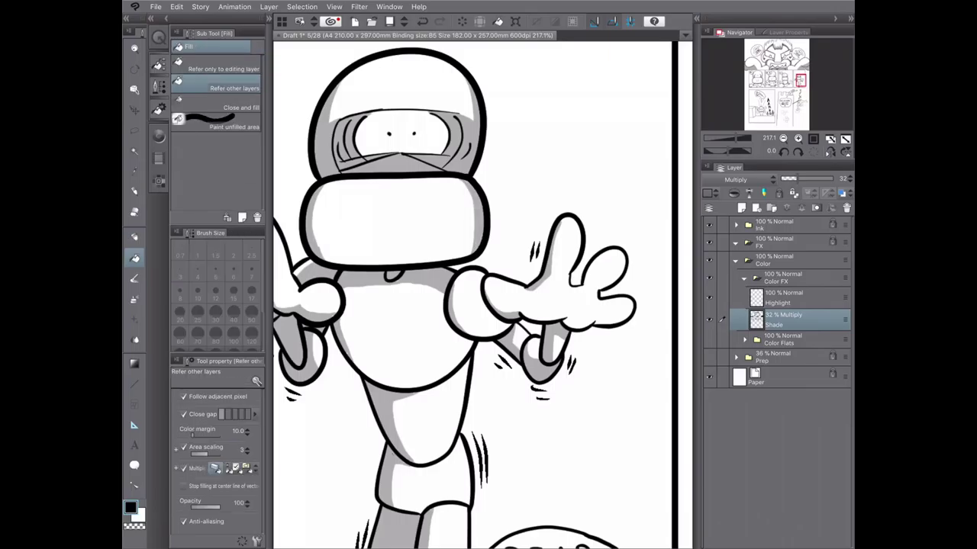
scroll(482, 294, "down", 2)
scroll(482, 294, "up", 3)
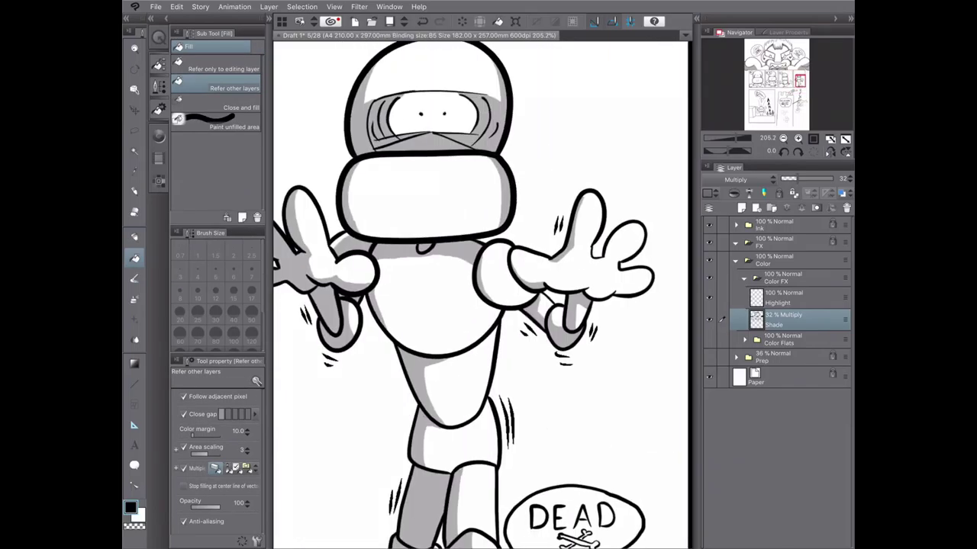
- Outline a wider shadow down the left side of the fourth character's chest, fill it with black and touch up its upper edge
key("p")
mouse_move(423, 257)
left_mouse_down()
mouse_move(380, 273)
mouse_move(409, 349)
left_mouse_up()
key("g")
left_click(391, 305)
left_click(468, 275)
key("p")
mouse_move(387, 269)
left_mouse_down()
mouse_move(444, 256)
mouse_move(419, 256)
left_mouse_up()
left_click_drag(386, 275, 458, 255)
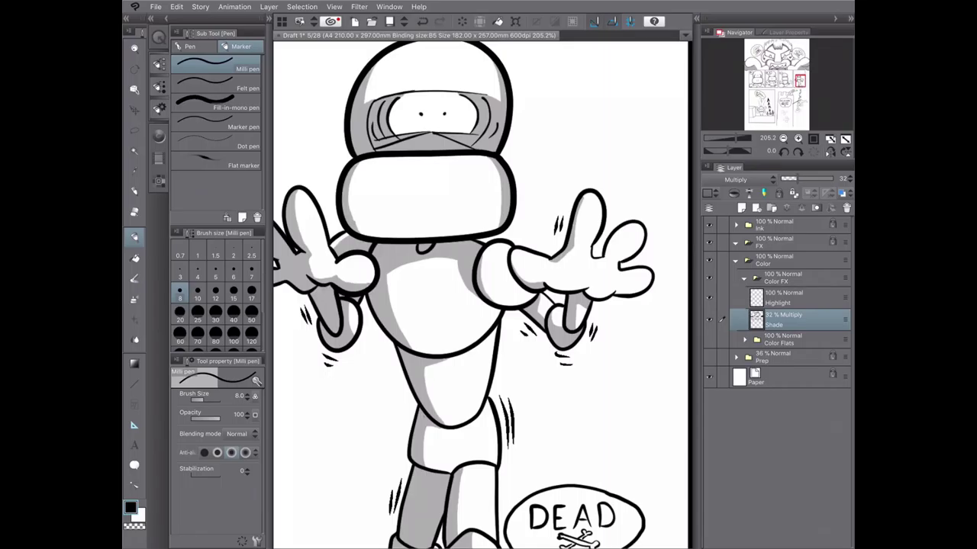
- Outline a shadow beneath the abdomen on the fourth character's pelvis and fill it with black
scroll(481, 294, "down", 1)
mouse_move(394, 186)
left_mouse_down()
mouse_move(383, 255)
mouse_move(390, 189)
mouse_move(379, 234)
left_mouse_up()
scroll(482, 290, "down", 5)
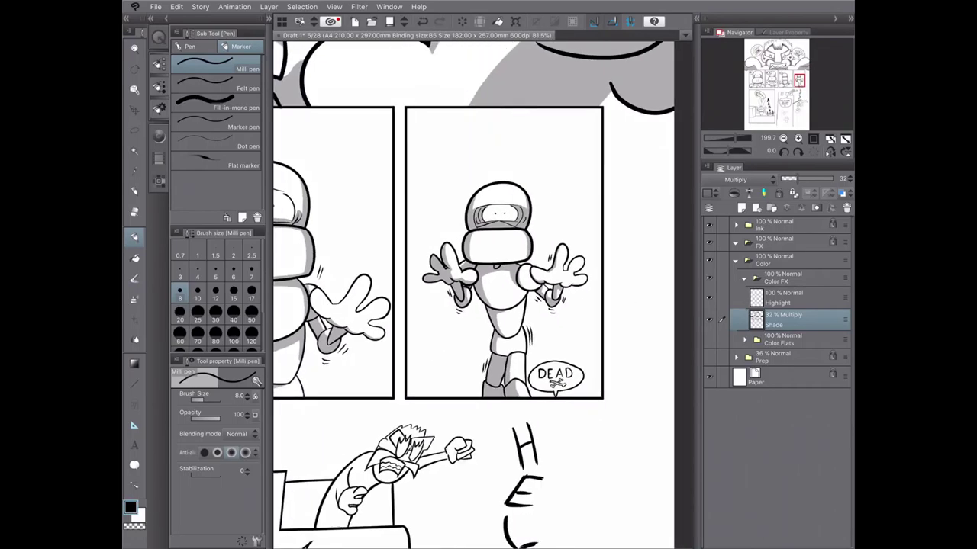
scroll(501, 328, "up", 6)
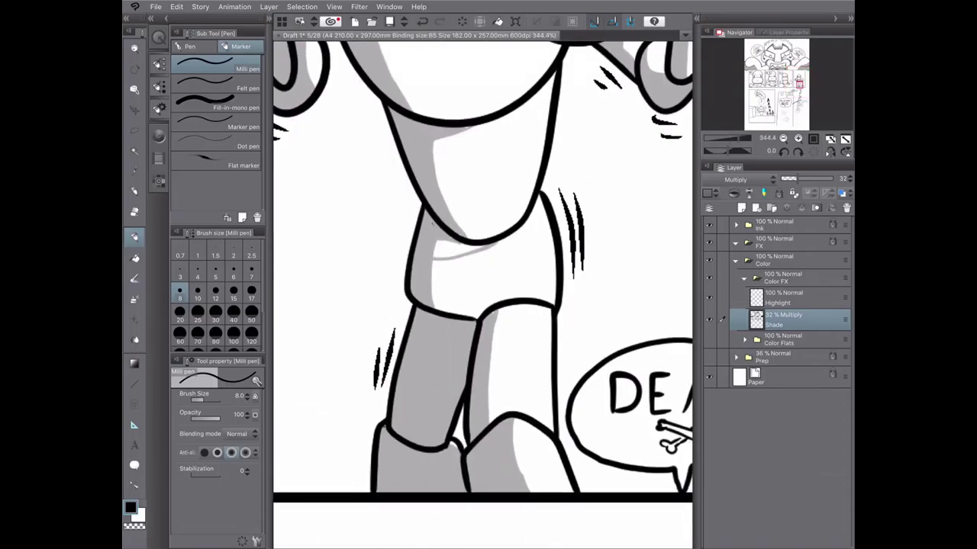
key("g")
scroll(482, 290, "down", 6)
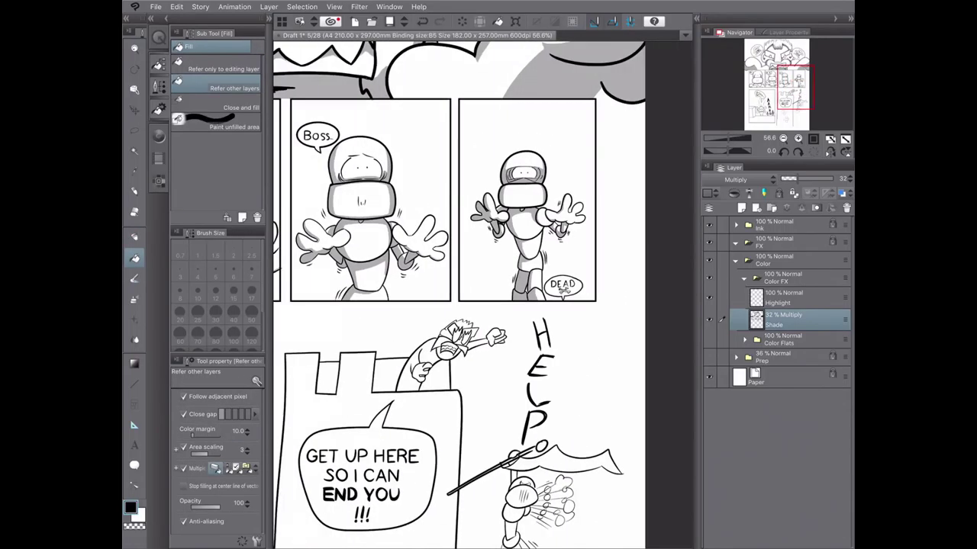
- Outline a corner shadow on the front face of the block in the AARHG panel and fill it with black
scroll(483, 290, "up", 2)
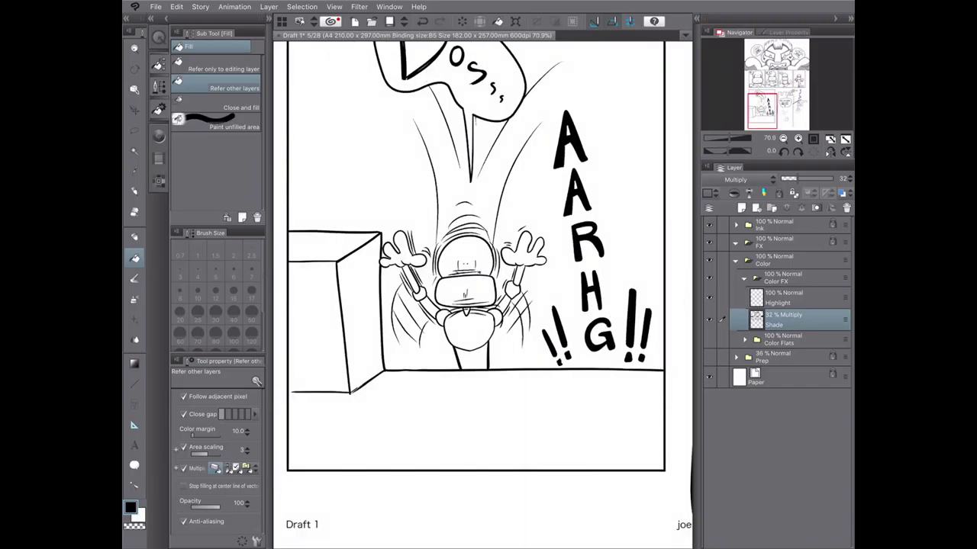
key("p")
scroll(482, 290, "left", 2)
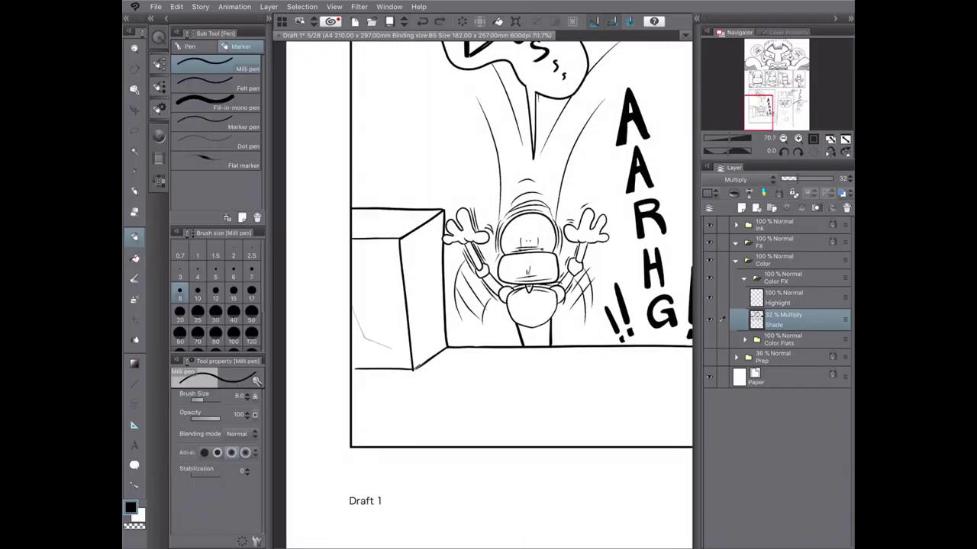
key("g")
left_click(519, 396)
key("ctrl+z")
scroll(482, 290, "down", 3)
key("p")
scroll(482, 290, "up", 4)
key("g")
left_click(457, 305)
- Outline the shadows on the AARHG panel character's left-side arm, chest and waist
scroll(482, 290, "down", 1)
scroll(483, 290, "up", 3)
key("p")
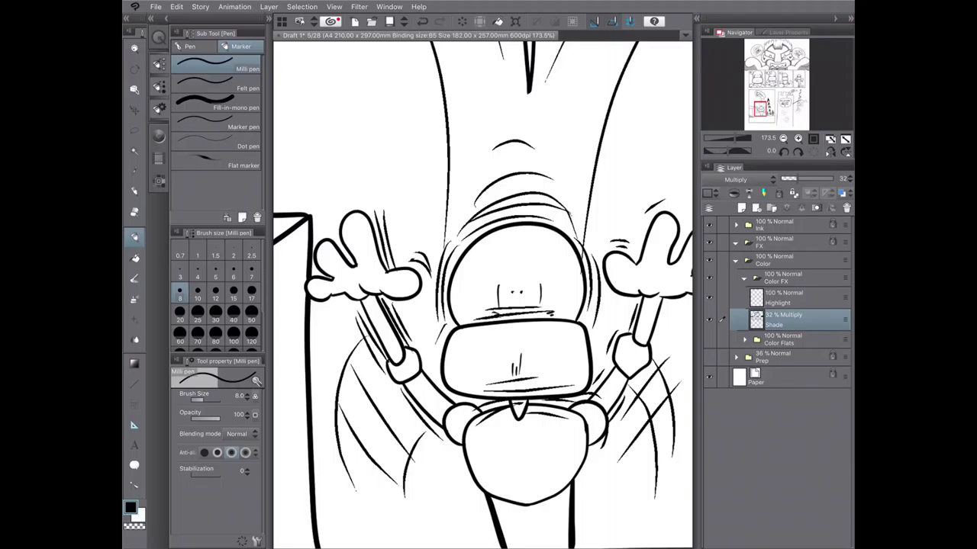
scroll(482, 295, "down", 1)
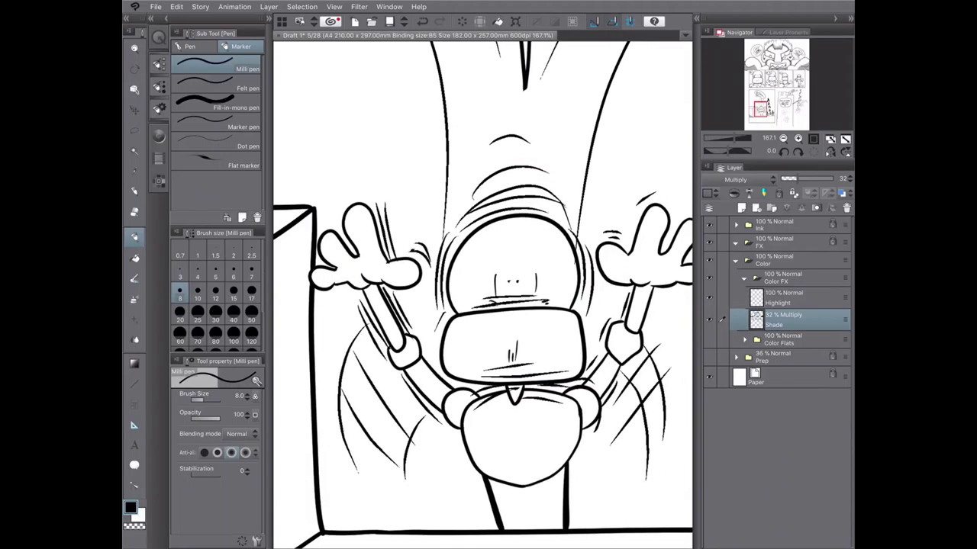
left_click_drag(370, 287, 442, 394)
mouse_move(579, 409)
left_mouse_down()
mouse_move(528, 412)
mouse_move(482, 473)
left_mouse_up()
scroll(482, 295, "down", 4)
mouse_move(462, 343)
left_mouse_down()
mouse_move(504, 325)
mouse_move(467, 377)
left_mouse_up()
left_click_drag(529, 235, 530, 249)
- Outline the palm shadow on the character's left-side hand and shade the left edges of its two upper fingers
scroll(482, 296, "up", 4)
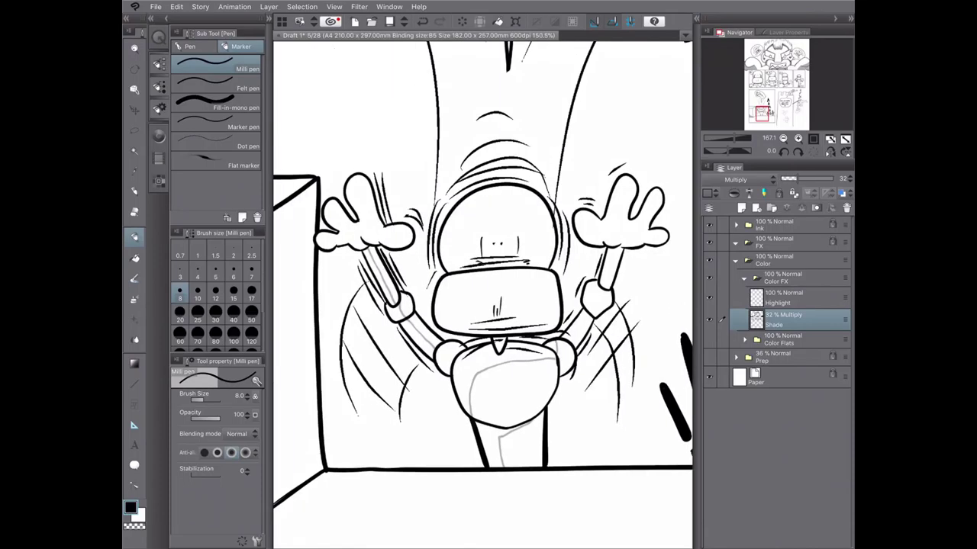
scroll(482, 295, "up", 2)
left_click_drag(366, 224, 461, 245)
key("ctrl+z")
left_click_drag(422, 229, 424, 238)
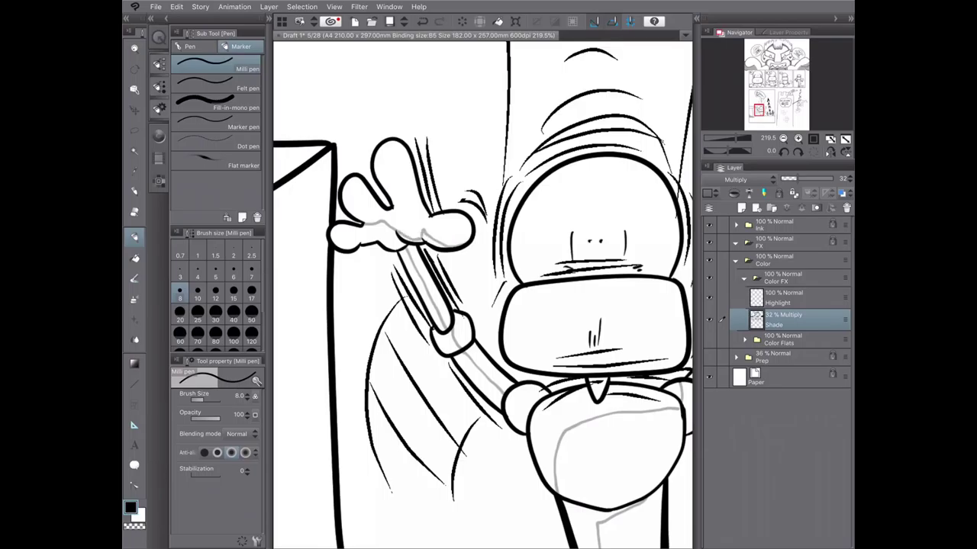
mouse_move(348, 180)
left_mouse_down()
mouse_move(373, 221)
mouse_move(357, 209)
left_mouse_up()
mouse_move(377, 161)
left_mouse_down()
mouse_move(396, 211)
mouse_move(376, 161)
mouse_move(393, 203)
left_mouse_up()
key("ctrl+z")
key("ctrl+z")
left_click_drag(377, 145, 389, 183)
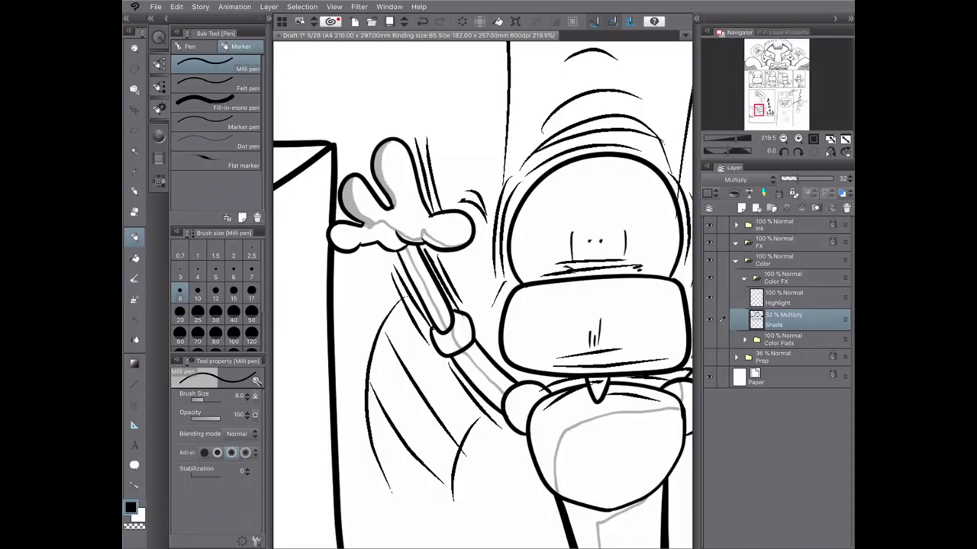
- Fill the shadows on the left-side hand, forearm, elbow and upper arm with black, and clean up the palm shadow's edge with transparent color
key("g")
left_click(366, 238)
left_click(435, 241)
left_click(422, 290)
left_click(445, 342)
left_click(477, 381)
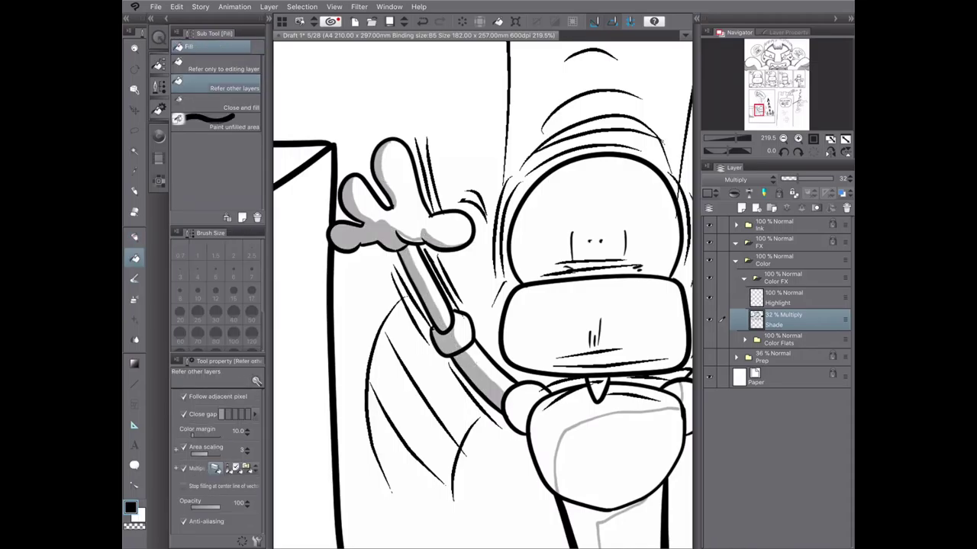
key("p")
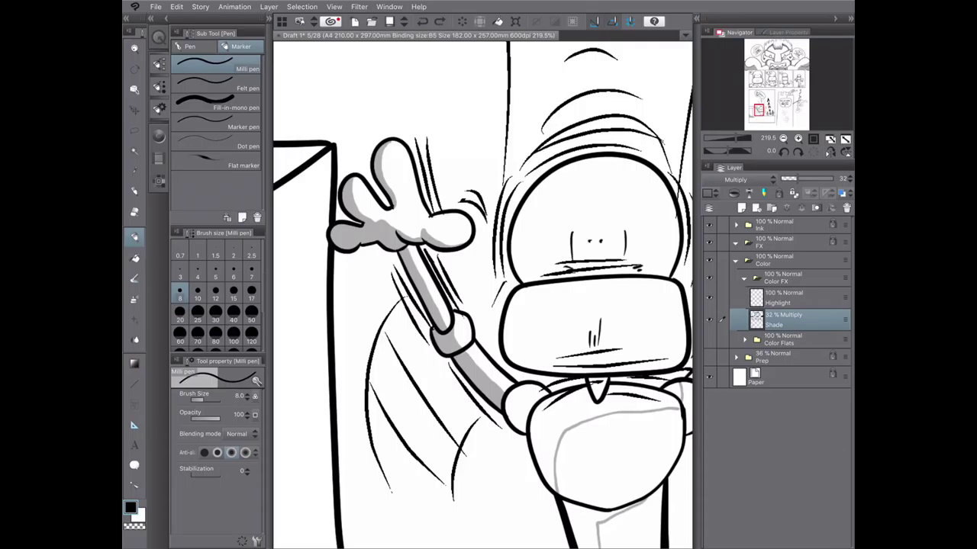
key("c")
mouse_move(423, 230)
left_mouse_down()
mouse_move(443, 243)
mouse_move(377, 223)
left_mouse_up()
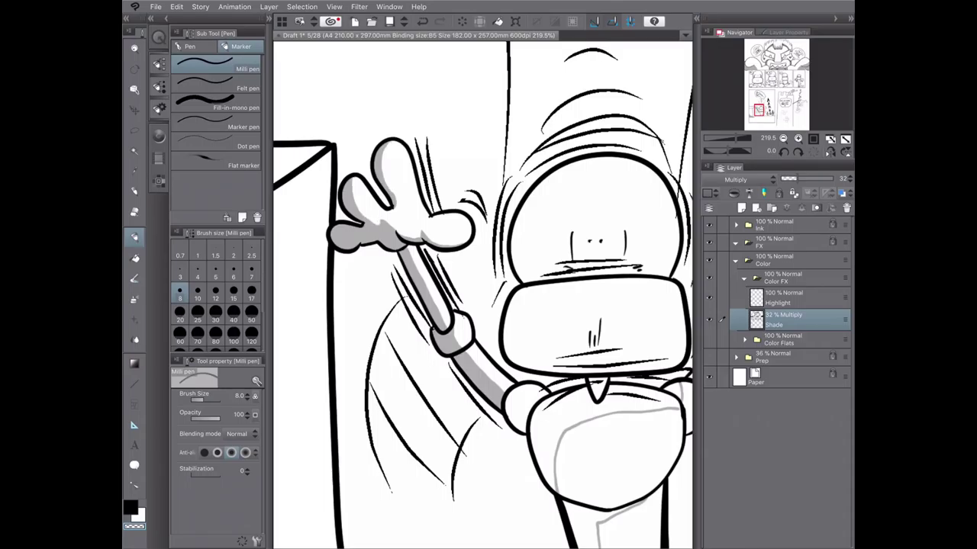
- Fill the left-side shoulder, chest and waist shadows with black and smooth the chest shadow's inner edge
scroll(482, 295, "down", 2)
key("g")
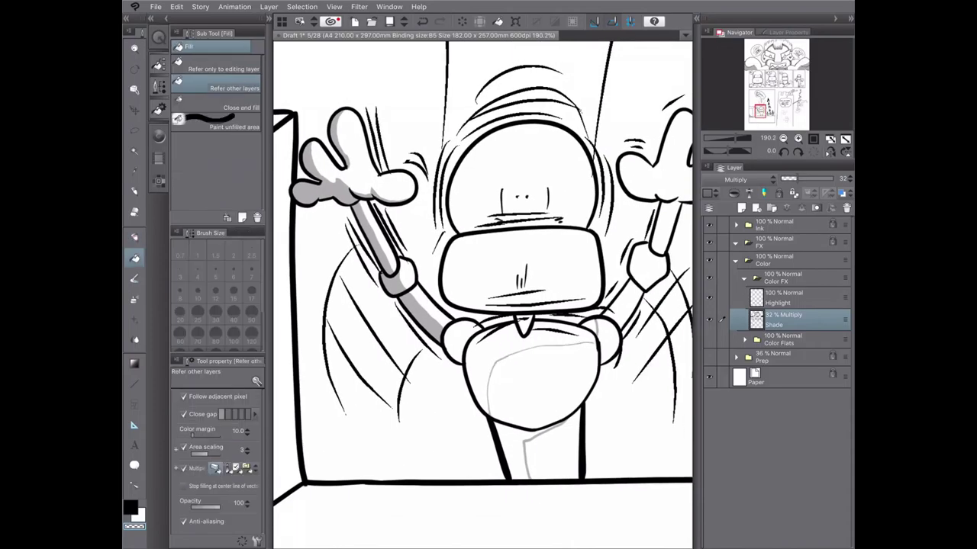
key("c")
left_click(460, 342)
left_click(534, 364)
left_click(525, 454)
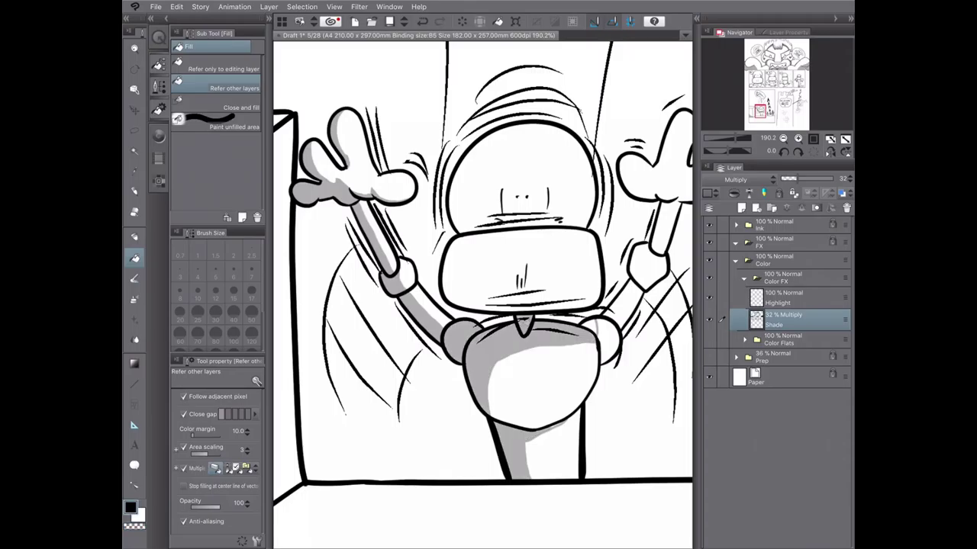
key("p")
mouse_move(495, 383)
left_mouse_down()
mouse_move(488, 418)
mouse_move(498, 422)
left_mouse_up()
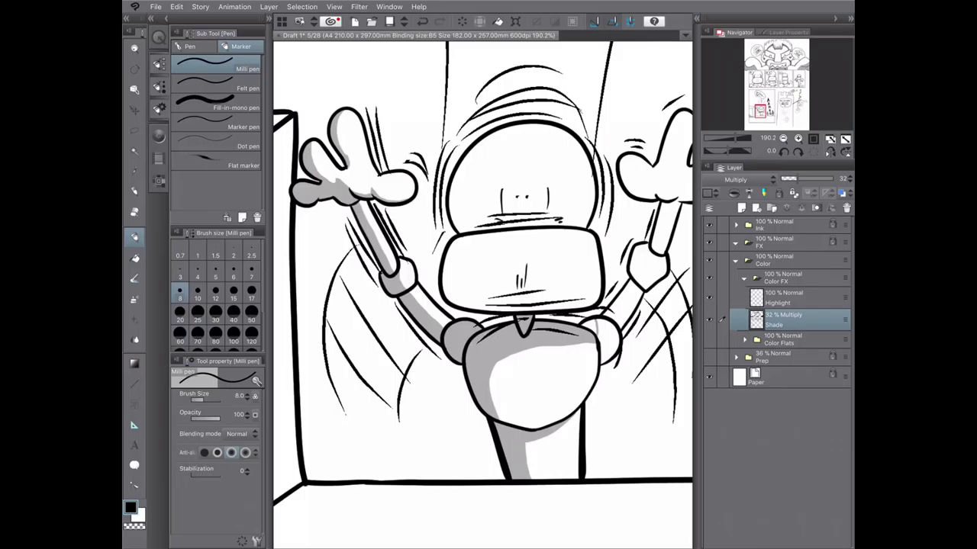
- Outline shadows along both sides of the character's head and snout and fill them, along with the right-side shoulder shadow, with black
mouse_move(482, 141)
left_mouse_down()
mouse_move(462, 229)
mouse_move(557, 216)
left_mouse_up()
mouse_move(475, 230)
left_mouse_down()
mouse_move(565, 223)
mouse_move(454, 305)
left_mouse_up()
left_click_drag(579, 230, 589, 303)
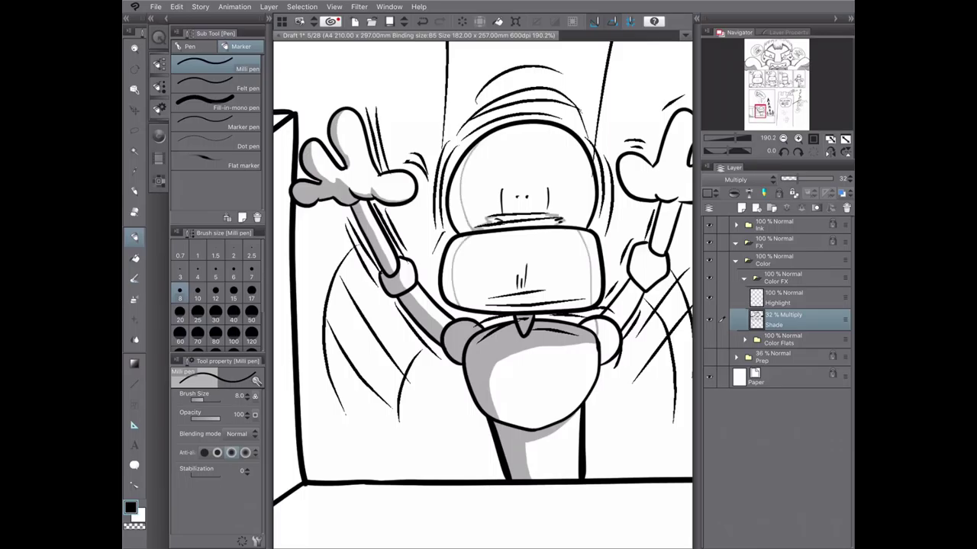
key("g")
left_click(455, 271)
left_click(589, 267)
left_click(586, 200)
left_click(589, 326)
- Outline the shadows on the character's right-side arm and elbow, and shade the left edges of that hand's fingers and thumb
left_click_drag(534, 305, 427, 298)
key("p")
left_click_drag(543, 248, 533, 272)
left_click_drag(560, 202, 551, 249)
key("ctrl+z")
mouse_move(557, 206)
left_mouse_down()
mouse_move(548, 246)
mouse_move(541, 197)
left_mouse_up()
left_click_drag(569, 113, 552, 161)
left_click_drag(612, 127, 596, 158)
left_click_drag(598, 154, 585, 166)
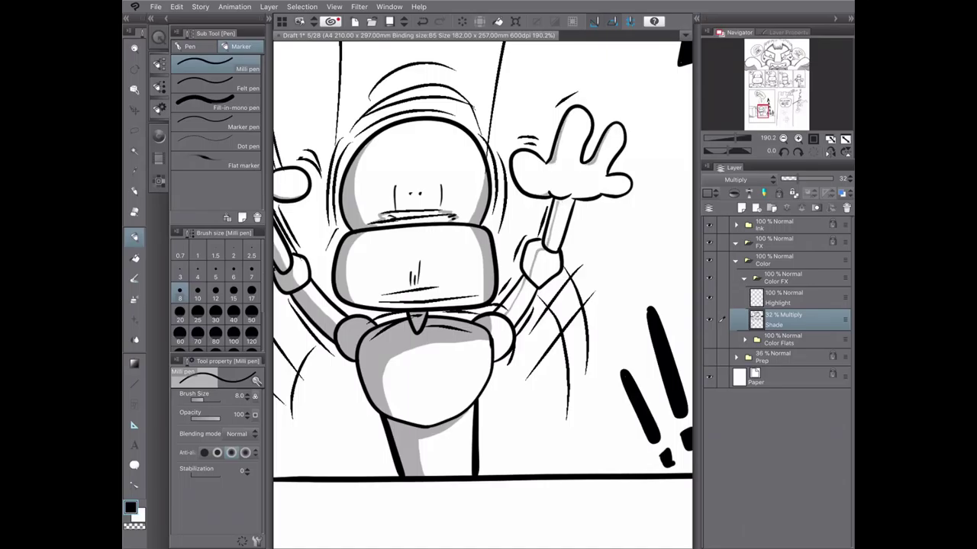
mouse_move(522, 177)
left_mouse_down()
mouse_move(516, 188)
mouse_move(543, 194)
mouse_move(516, 188)
left_mouse_up()
- Fill the right-side arm and elbow shadows with black and touch up the forearm shadow
key("g")
key("p")
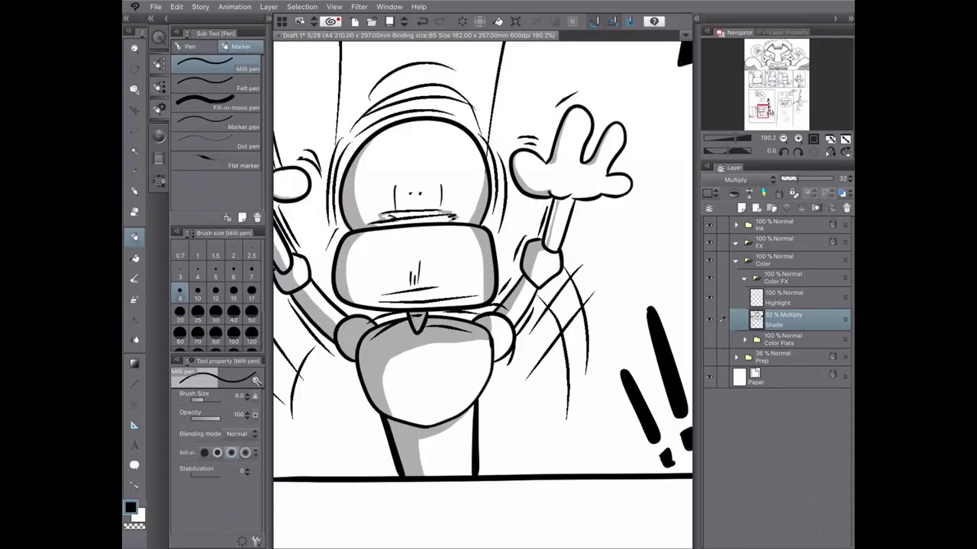
key("c")
mouse_move(551, 203)
left_mouse_down()
mouse_move(551, 249)
mouse_move(523, 229)
mouse_move(505, 299)
left_mouse_up()
scroll(616, 176, "up", 3)
key("ctrl+z")
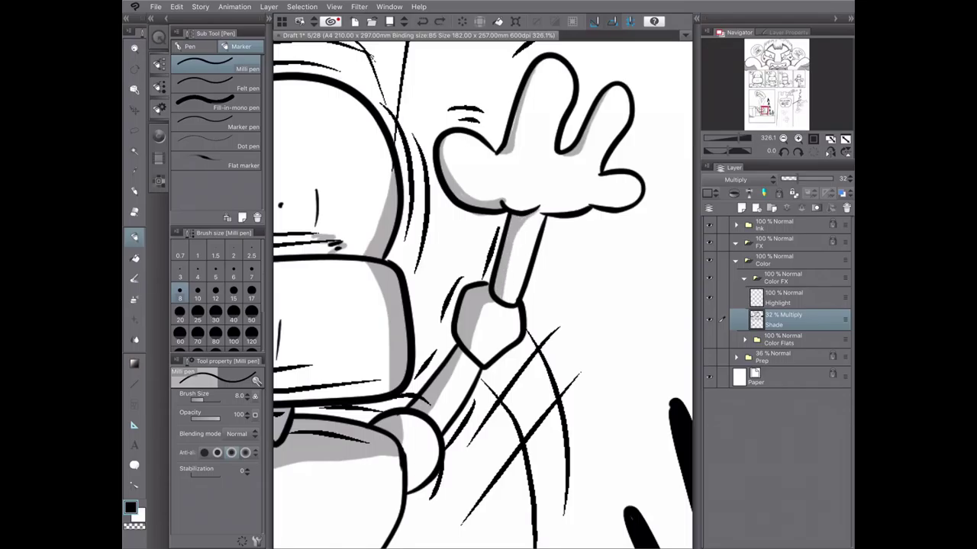
left_click_drag(524, 223, 508, 267)
- Outline the block's cast shadow on the ground in the AARHG panel and fill it with black
scroll(482, 295, "down", 8)
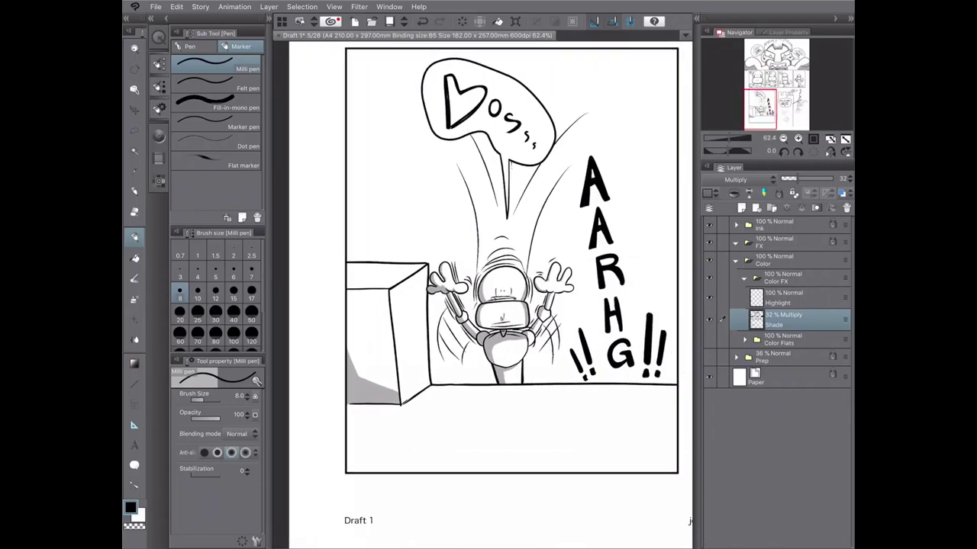
left_click_drag(399, 407, 350, 427)
scroll(427, 344, "up", 2)
key("g")
key("p")
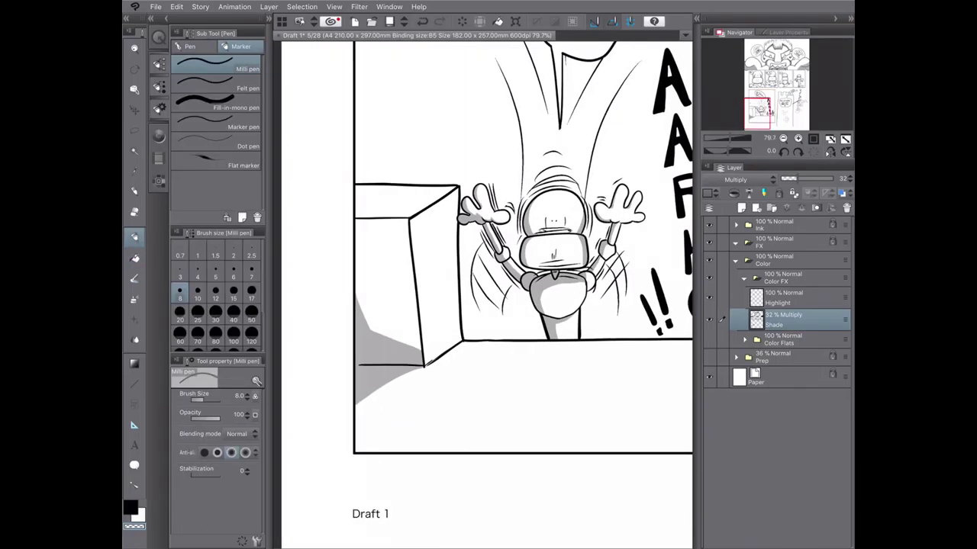
- Outline a shadow down the tower's left side, widening toward the base, and fill it with black
scroll(483, 295, "down", 4)
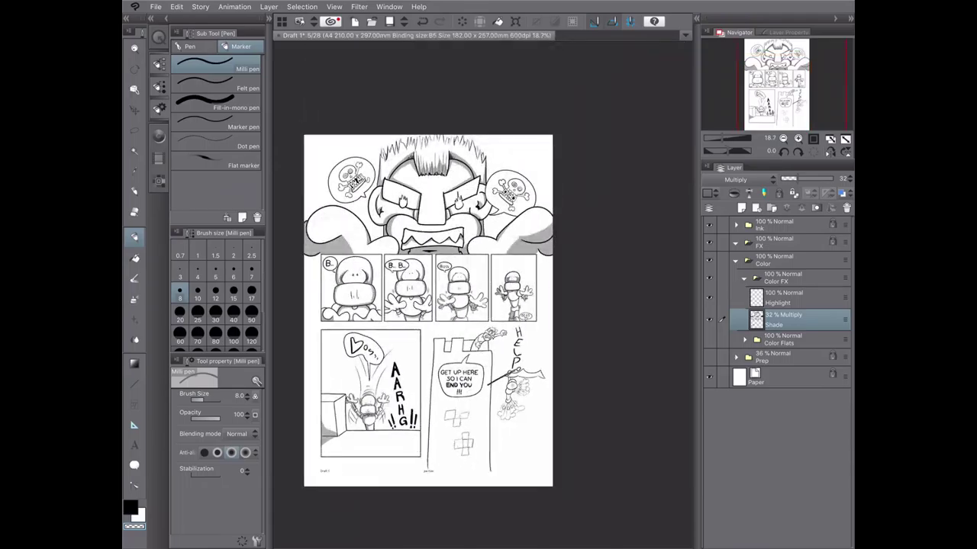
scroll(451, 343, "up", 5)
scroll(482, 295, "down", 1)
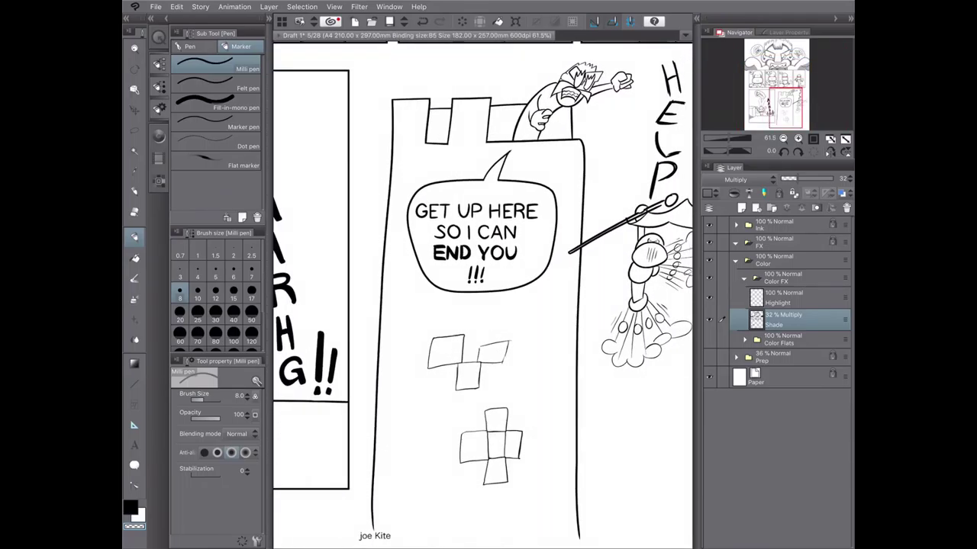
mouse_move(398, 101)
left_mouse_down()
mouse_move(409, 463)
mouse_move(453, 548)
left_mouse_up()
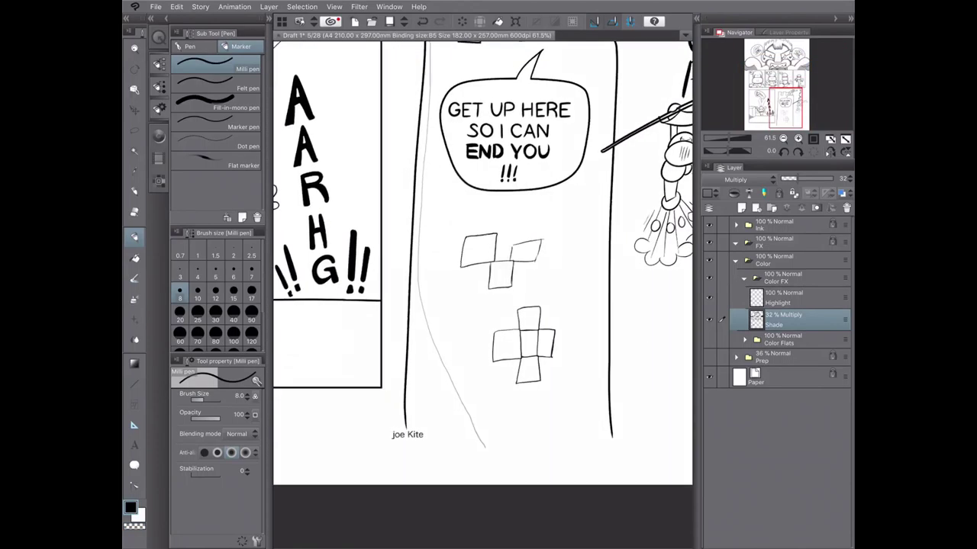
left_click_drag(482, 295, 515, 195)
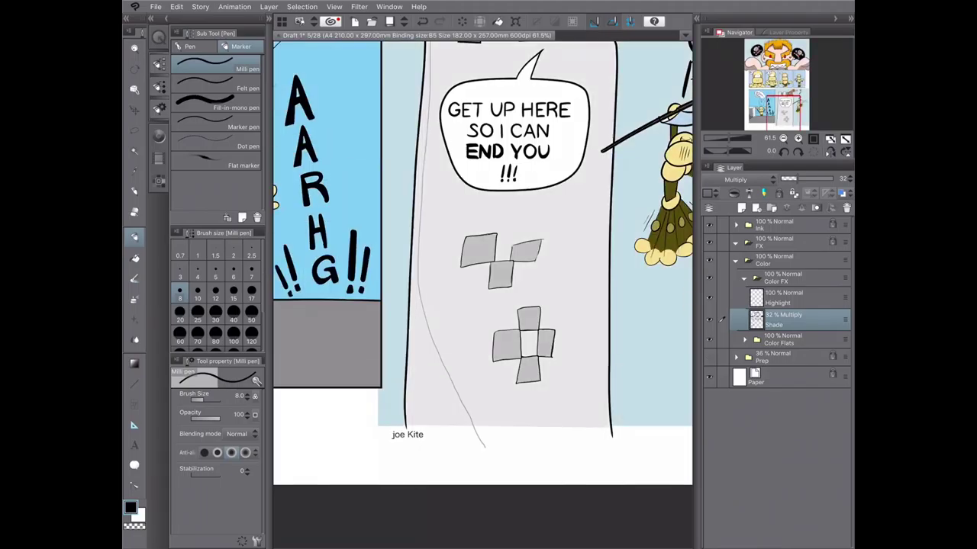
key("g")
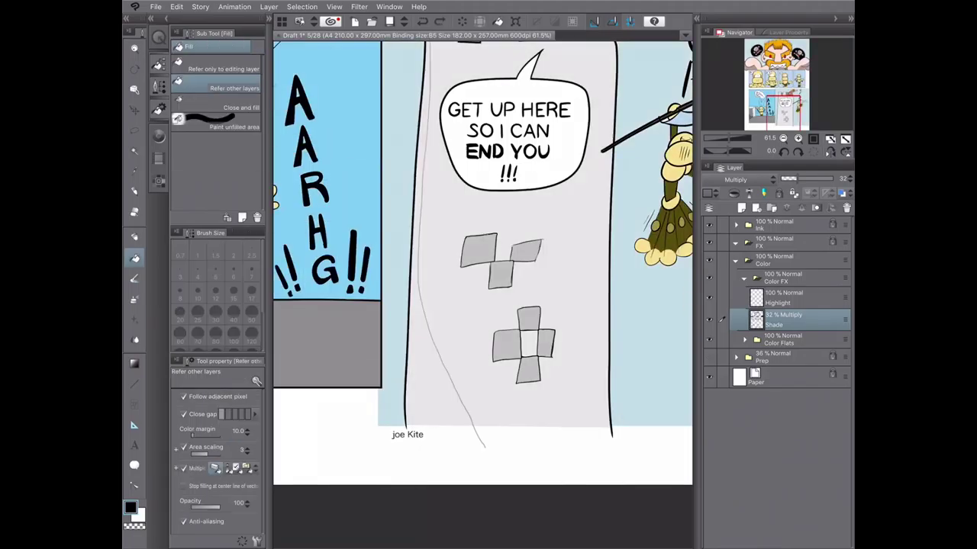
scroll(482, 295, "up", 5)
left_click(412, 343)
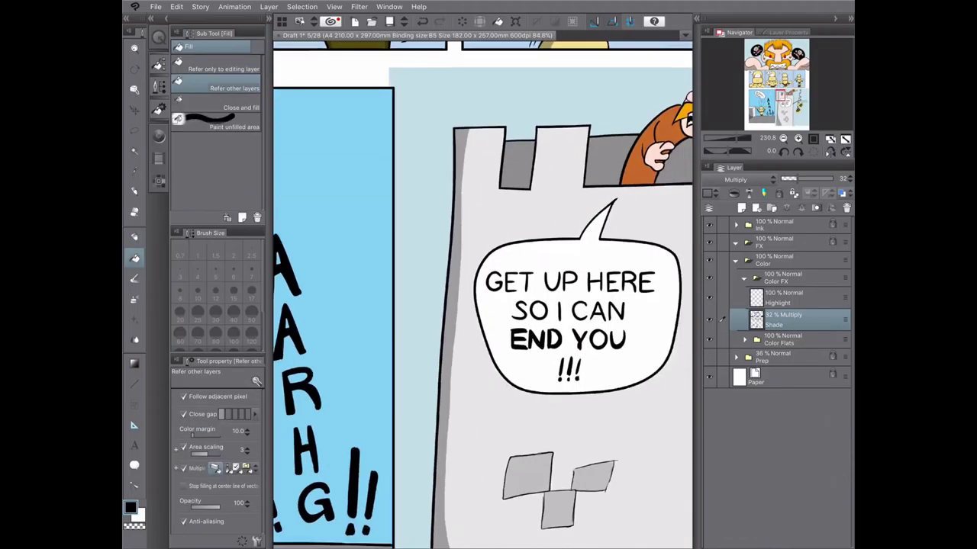
- Lasso the stray outline left below the tower's base, delete it and clear the selection
scroll(482, 296, "down", 5)
key("p")
scroll(496, 417, "up", 5)
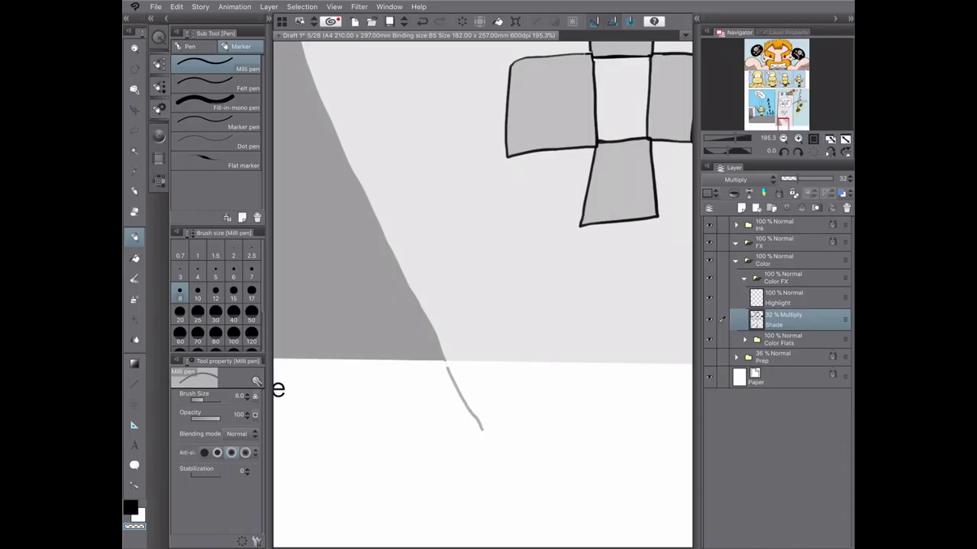
key("m")
mouse_move(441, 368)
left_mouse_down()
mouse_move(467, 378)
mouse_move(439, 370)
left_mouse_up()
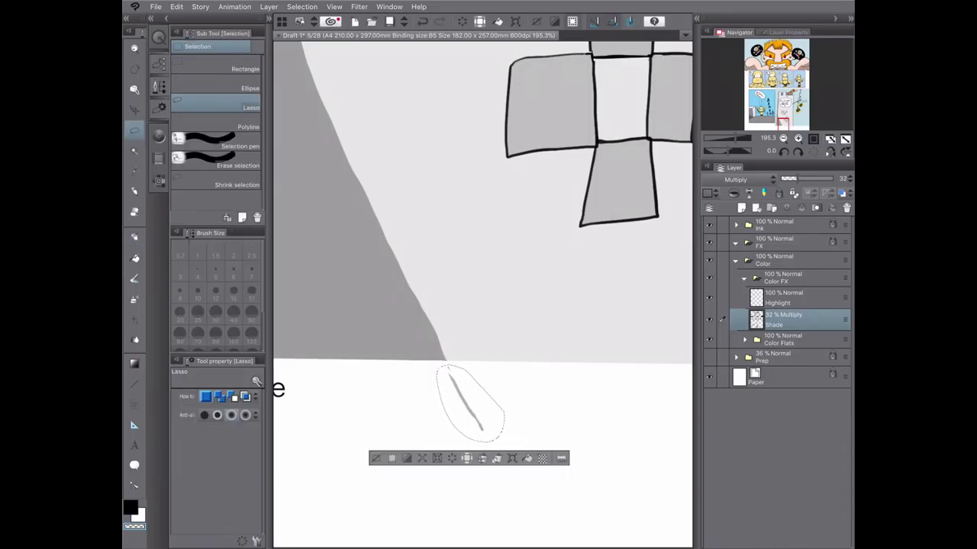
key("Delete")
key("ctrl+d")
key("p")
- Cut hatching strokes into the edge of the tower's base shadow with transparent color, and save the file
scroll(278, 389, "down", 5)
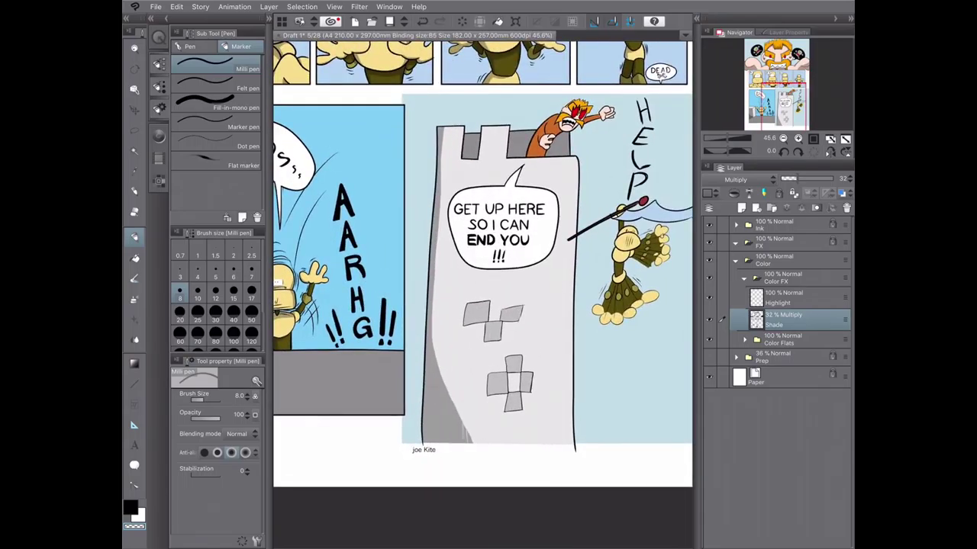
left_click_drag(461, 442, 463, 419)
left_click_drag(467, 444, 458, 411)
mouse_move(450, 444)
left_mouse_down()
mouse_move(451, 382)
mouse_move(446, 389)
left_mouse_up()
left_click_drag(436, 425, 436, 378)
key("ctrl+s")
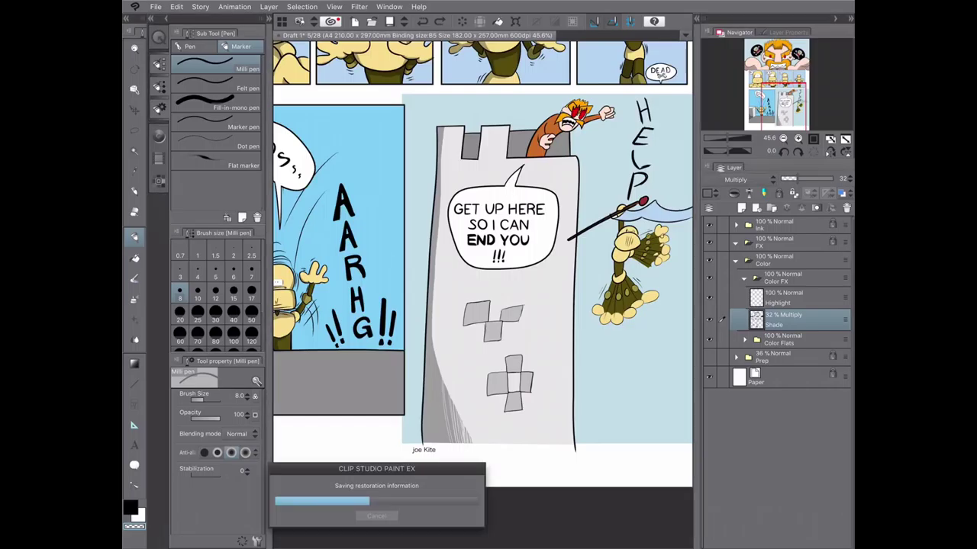
- Add more transparent vertical hatching strokes to the tower's base shadow and undo the last stroke
left_click_drag(434, 414, 433, 352)
left_click_drag(450, 442, 450, 409)
left_click_drag(447, 418, 447, 395)
left_click_drag(450, 441, 448, 392)
left_click_drag(458, 442, 460, 404)
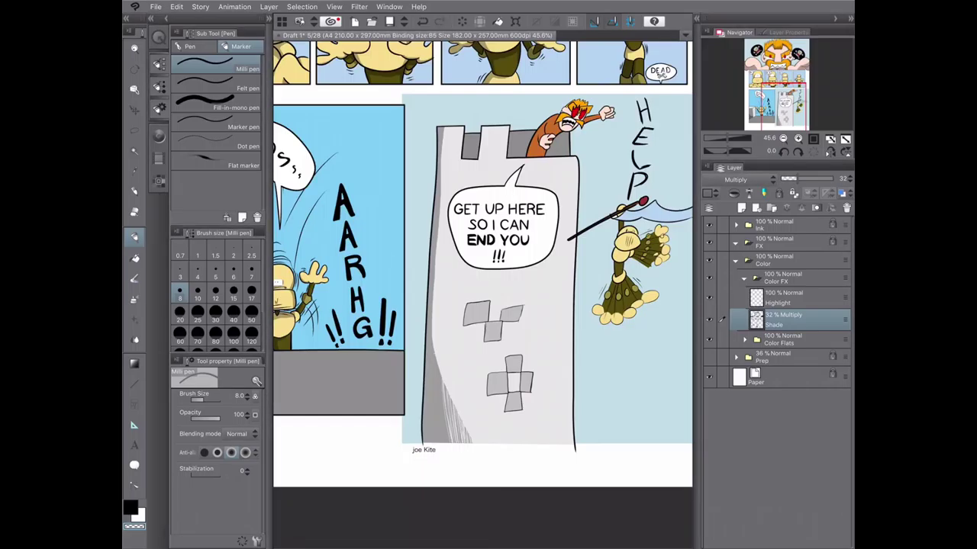
key("ctrl+z")
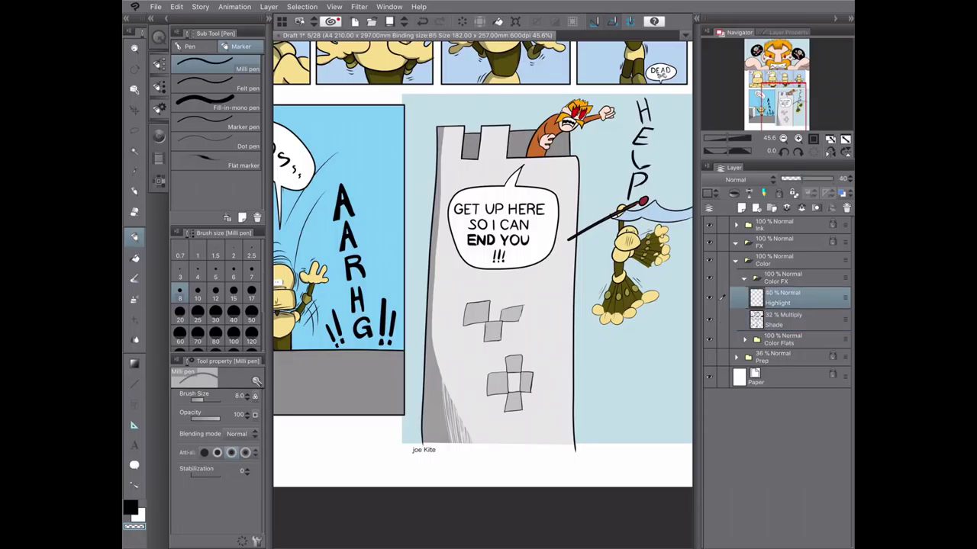
scroll(565, 101, "up", 5)
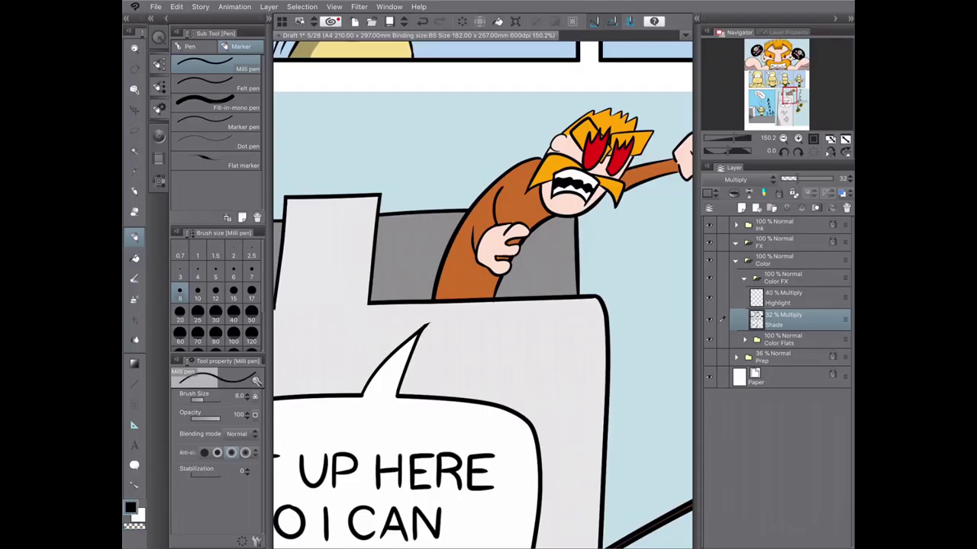
- Outline shadow edges down the orange-clothed character's back and sleeve, beneath his moustache and chin, and along his face
scroll(483, 290, "up", 2)
scroll(482, 290, "down", 5)
scroll(482, 290, "up", 6)
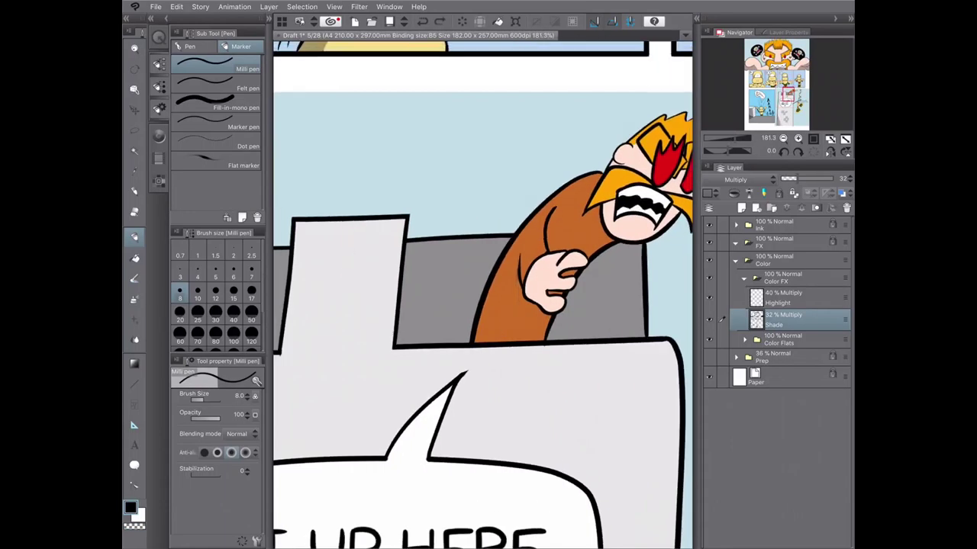
left_click_drag(516, 276, 488, 340)
left_click_drag(546, 213, 526, 264)
left_click_drag(586, 201, 550, 231)
left_click_drag(610, 216, 585, 241)
mouse_move(586, 203)
left_mouse_down()
mouse_move(577, 224)
mouse_move(589, 206)
left_mouse_up()
scroll(482, 296, "up", 3)
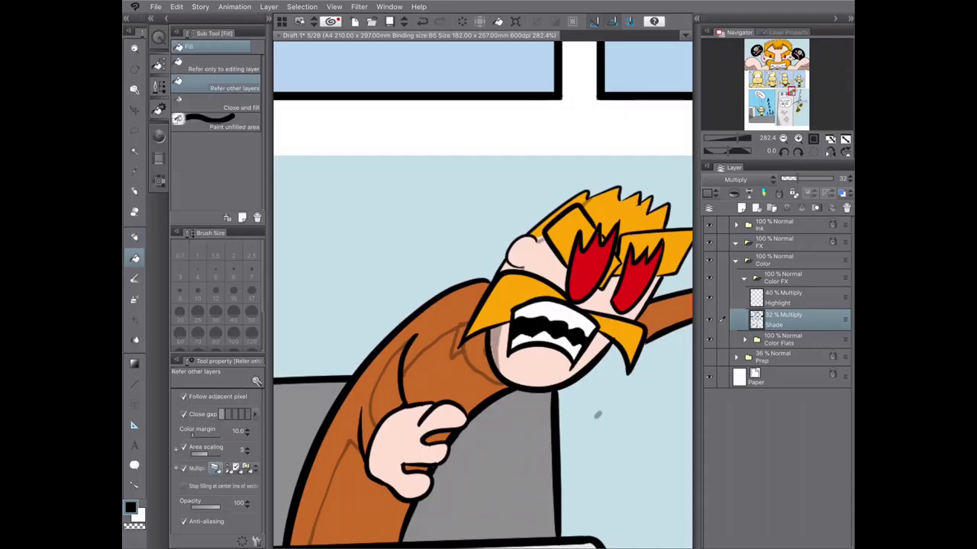
- Fill the outlined shadows on the tower-top character's hair, face, chest and back with black
key("e")
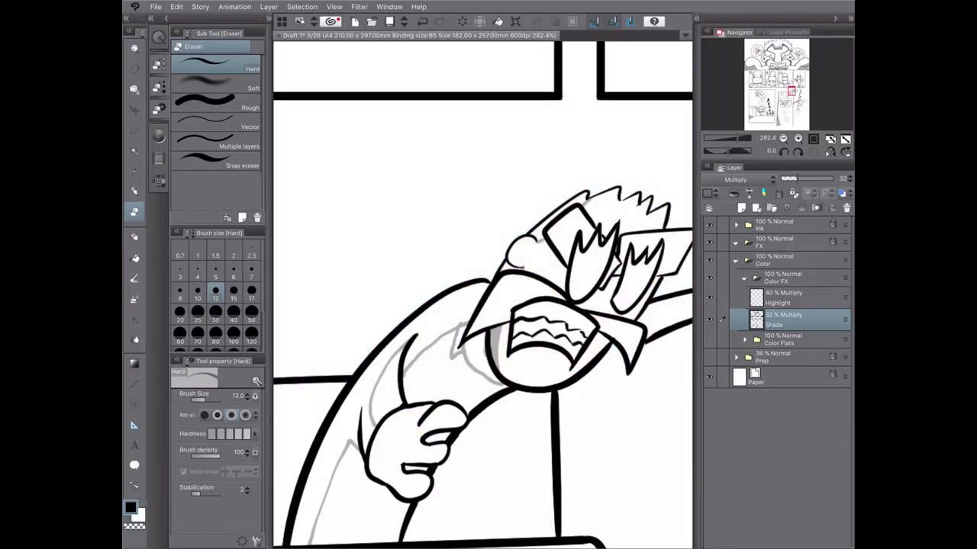
key("g")
left_click(557, 217)
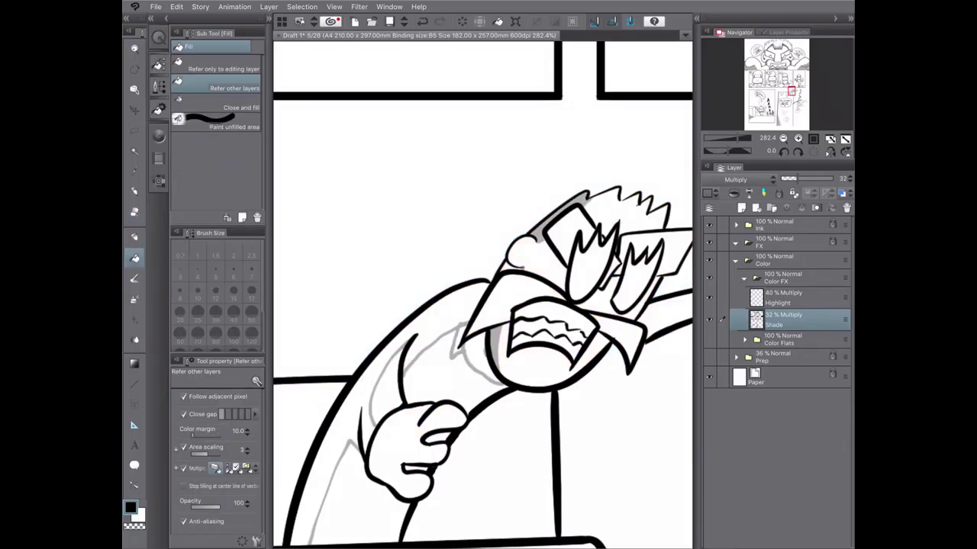
left_click(511, 267)
left_click(481, 357)
left_click(349, 412)
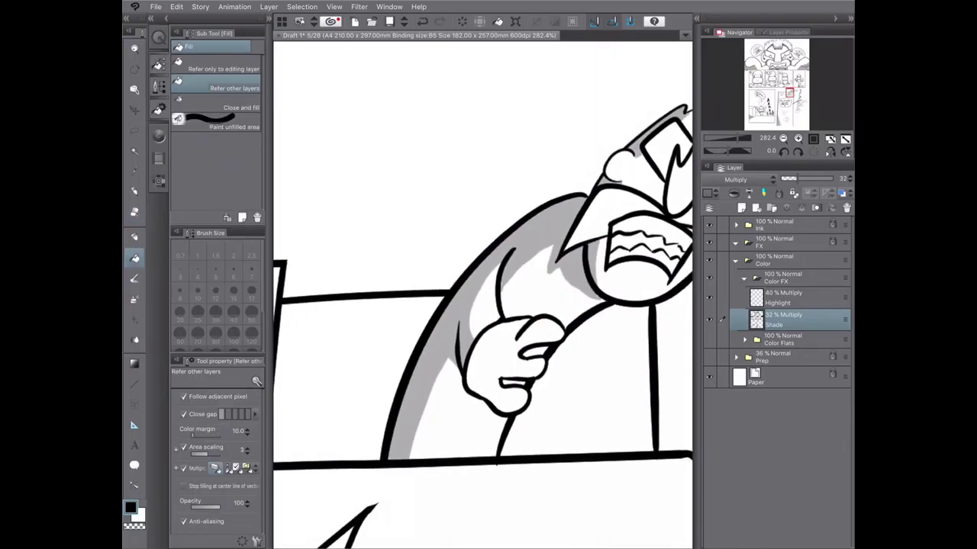
- Trim the edge of the chest shadow beneath the tower-top character's chin with transparent color
key("p")
scroll(599, 311, "up", 1)
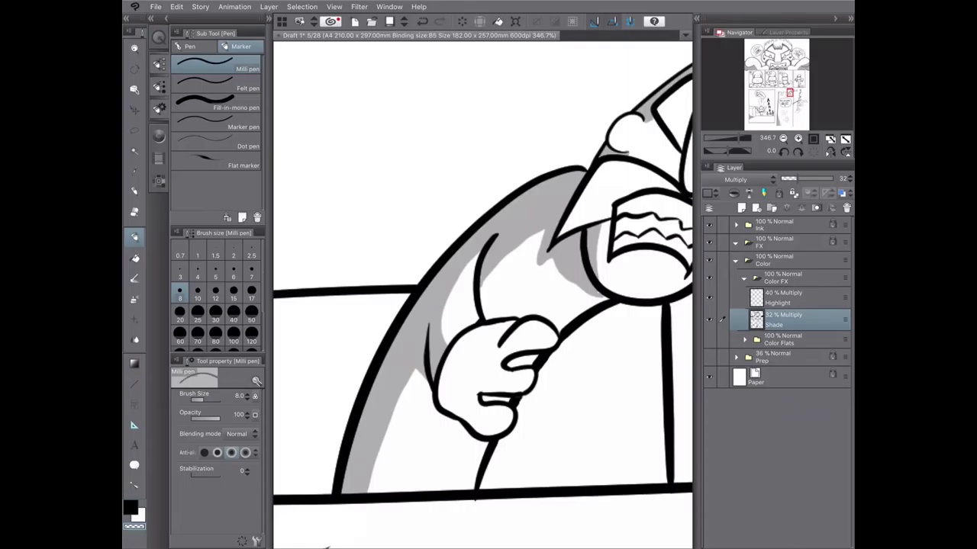
left_click_drag(564, 275, 610, 321)
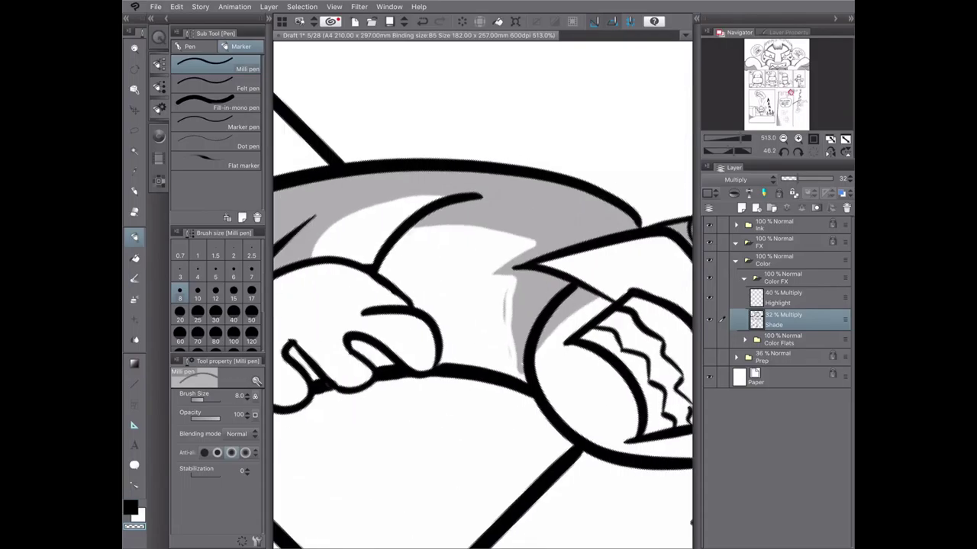
left_click_drag(519, 366, 580, 321)
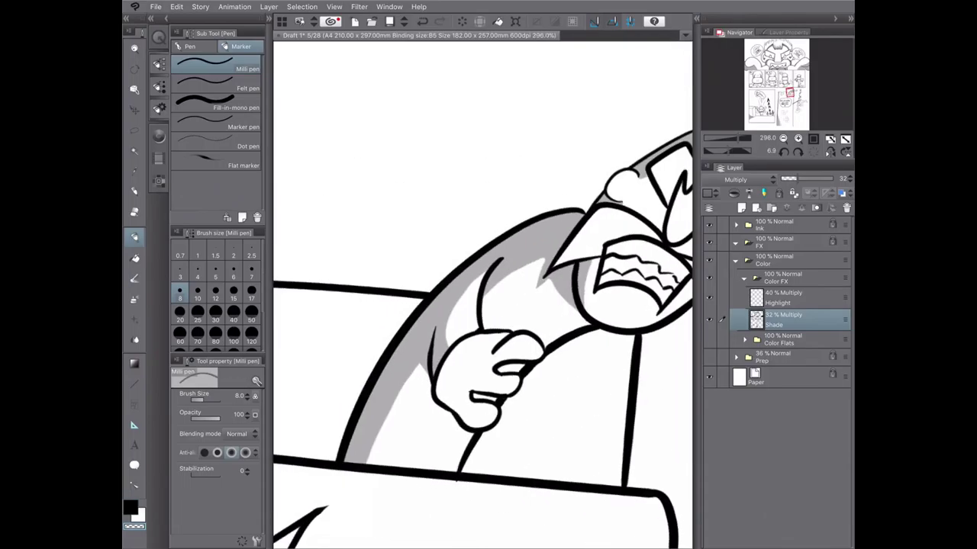
- Shade the near side of the tower-top character's clenched hand in black and add a shadow stroke on his face
left_click_drag(519, 305, 489, 275)
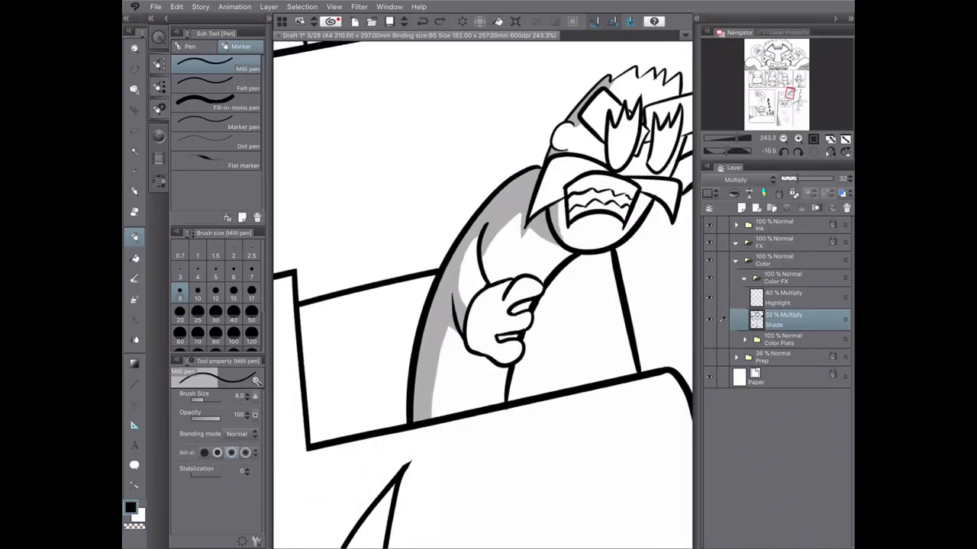
key("g")
key("p")
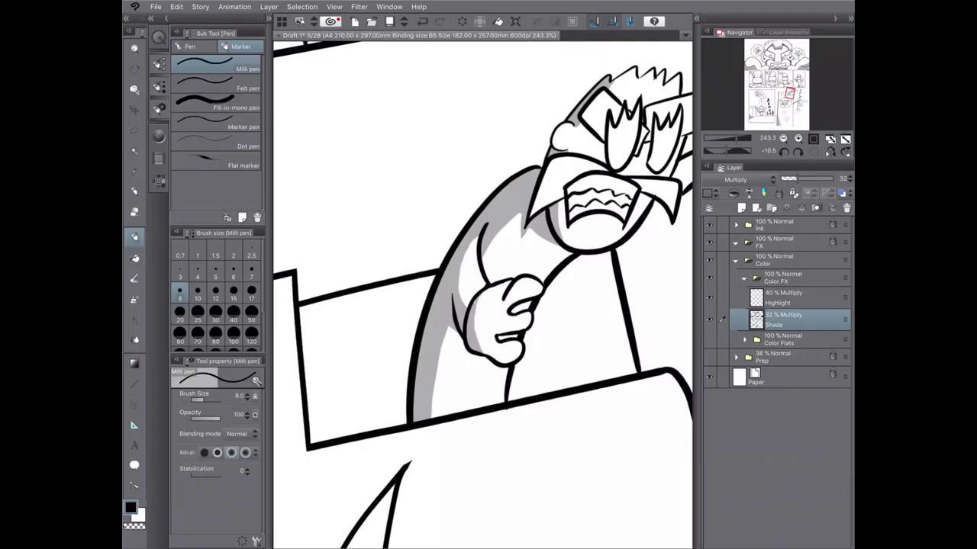
left_click_drag(476, 332, 380, 417)
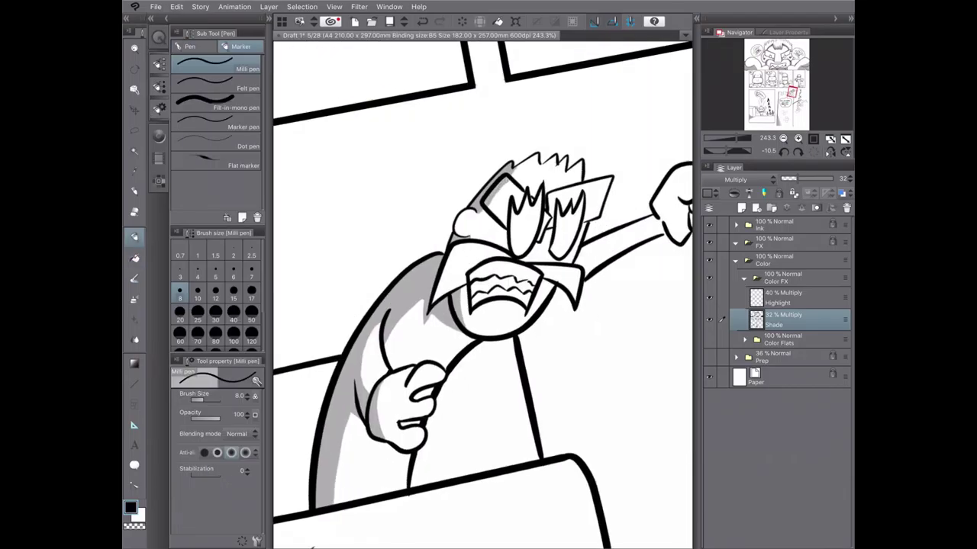
left_click_drag(553, 192, 550, 229)
- Fill a shadow on the tower's inner wall beside the character and mark another inside the battlement gap
key("ctrl+minus")
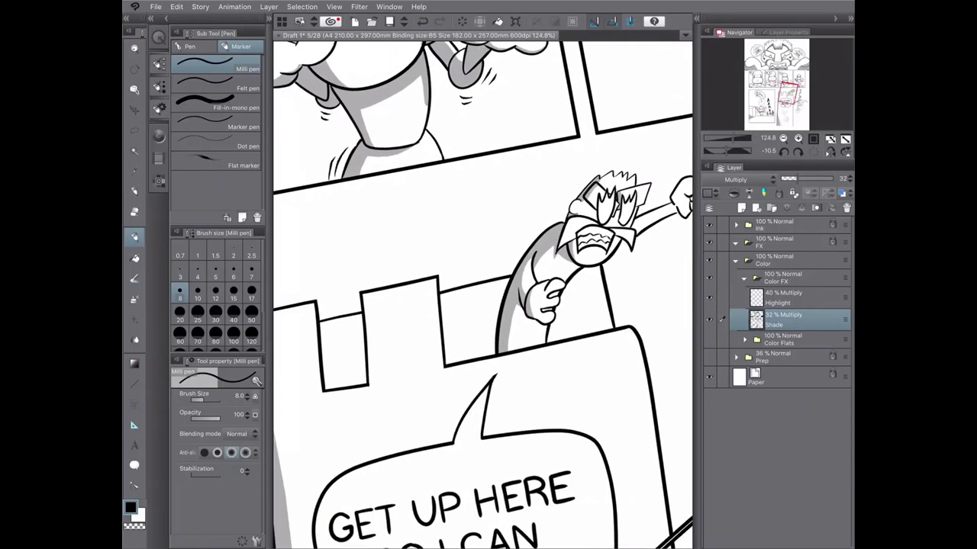
key("g")
left_click(480, 320)
key("ctrl+minus")
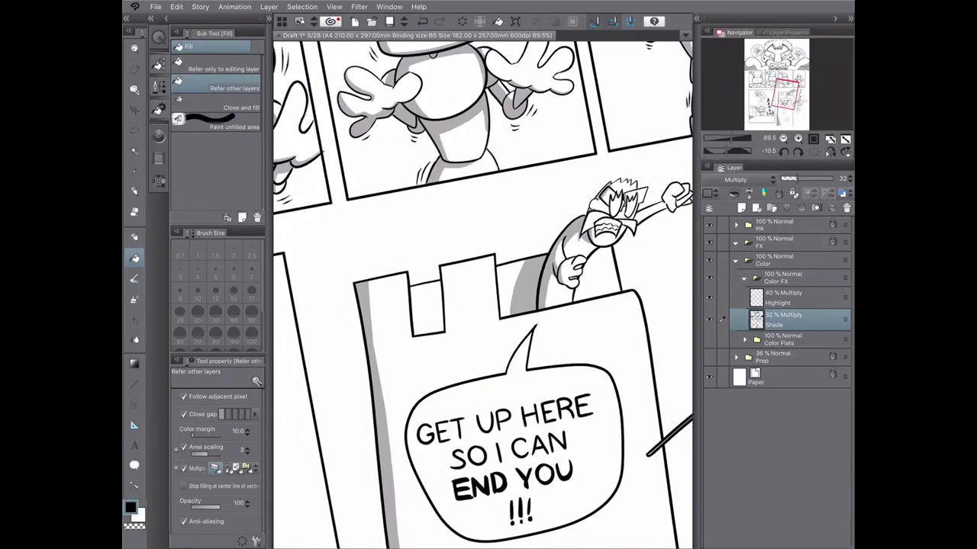
key("p")
left_click_drag(430, 283, 431, 334)
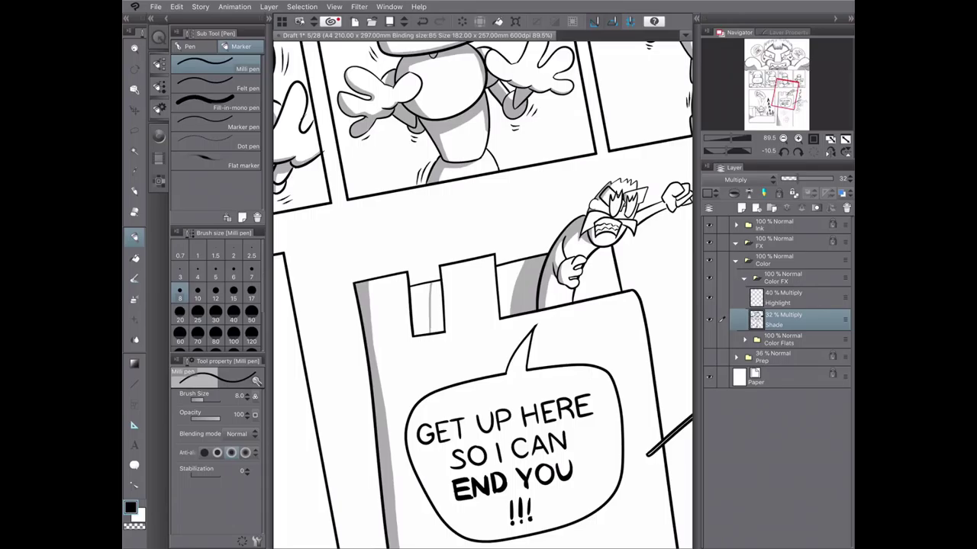
key("g")
- Outline shadow edges down the flailing, hanging character's torso, hips and leg below the head
key("ctrl+minus")
key("ctrl+plus")
key("ctrl+plus")
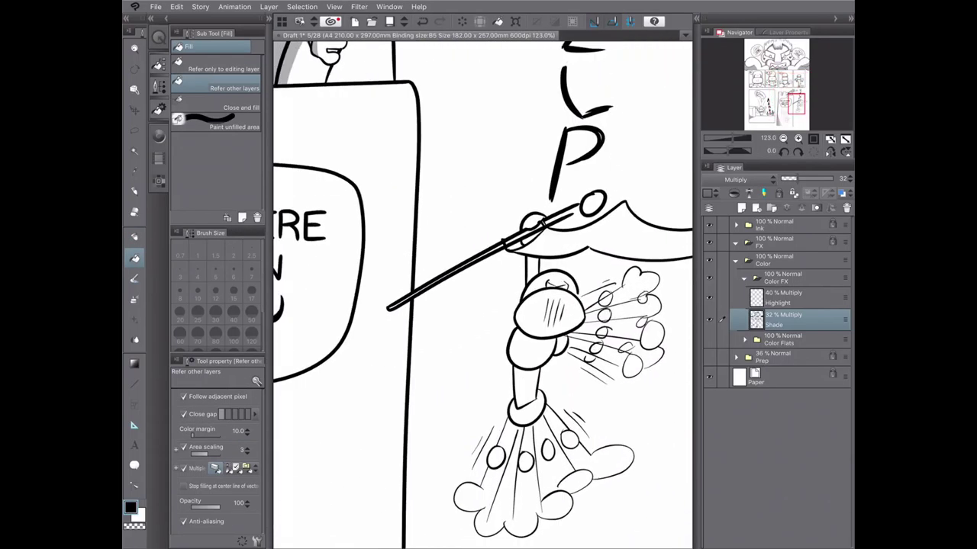
key("p")
key("ctrl+plus")
key("ctrl+plus")
mouse_move(438, 278)
left_mouse_down()
mouse_move(434, 348)
mouse_move(467, 286)
left_mouse_up()
mouse_move(432, 350)
left_mouse_down()
mouse_move(432, 427)
mouse_move(420, 467)
mouse_move(417, 390)
left_mouse_up()
key("ctrl+minus")
left_click_drag(403, 423, 385, 457)
left_click_drag(414, 388, 401, 421)
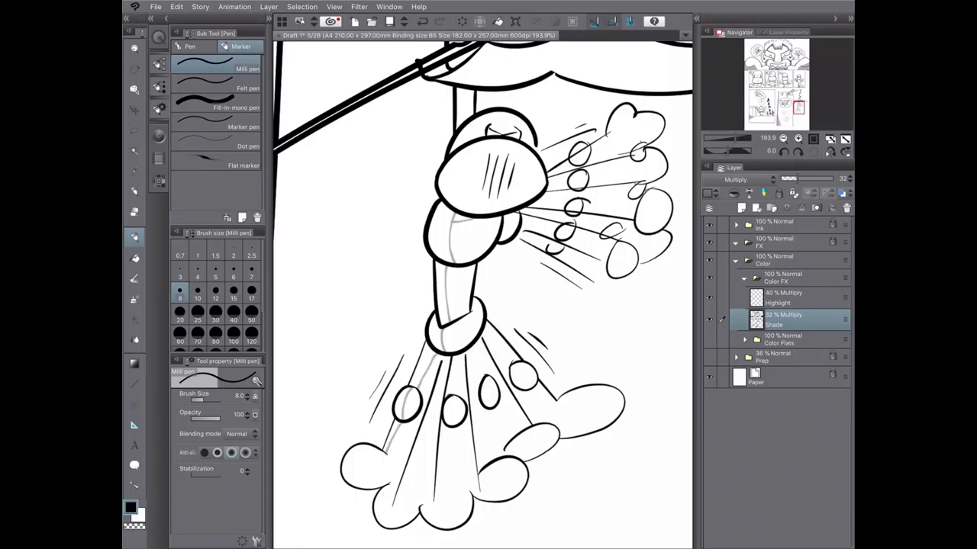
- Outline shadow edges on the hanging character's snout, head, limb stub and outermost lower toe on the Shade layer, and fill the shadows
mouse_move(503, 227)
left_mouse_down()
mouse_move(517, 222)
mouse_move(516, 206)
left_mouse_up()
left_click_drag(485, 140, 461, 206)
left_click_drag(480, 116, 473, 140)
mouse_move(362, 446)
left_mouse_down()
mouse_move(351, 487)
mouse_move(374, 445)
left_mouse_up()
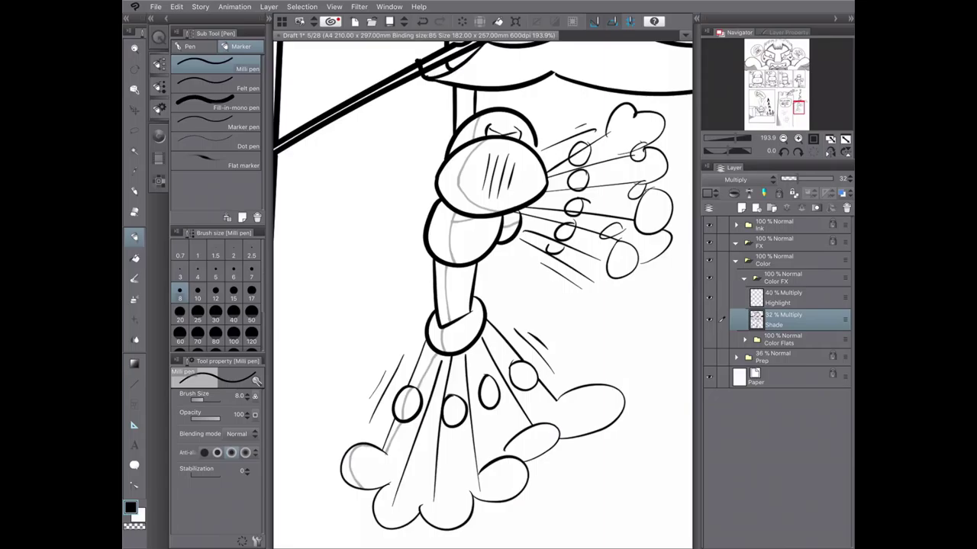
key("g")
mouse_move(351, 481)
left_mouse_down()
mouse_move(355, 454)
mouse_move(401, 397)
mouse_move(442, 218)
mouse_move(473, 153)
mouse_move(458, 126)
left_mouse_up()
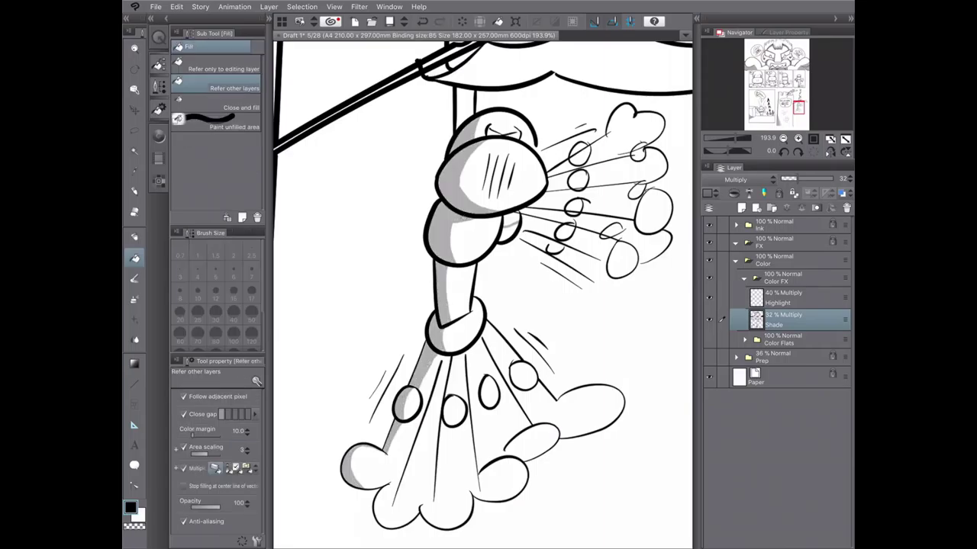
- Shade the creases and round spots of the lower kicking-leg fan with the 8 px Milli pen
key("p")
scroll(483, 295, "down", 1)
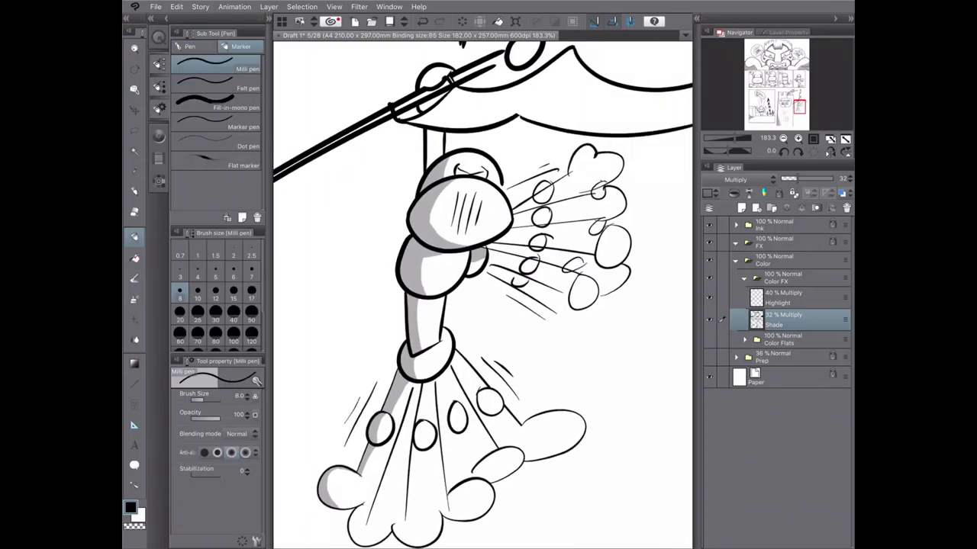
left_click_drag(394, 448, 367, 522)
mouse_move(418, 384)
left_mouse_down()
mouse_move(404, 422)
mouse_move(406, 521)
mouse_move(419, 419)
mouse_move(406, 500)
left_mouse_up()
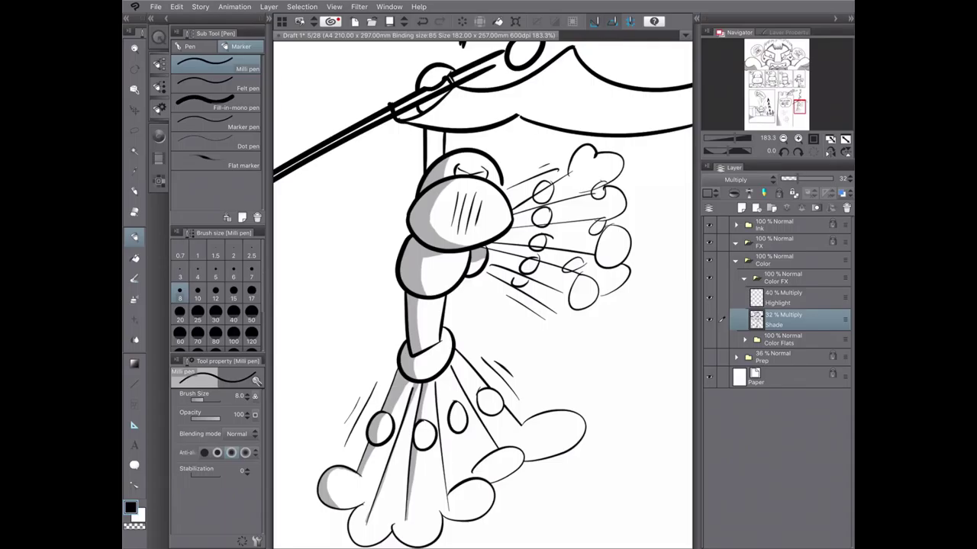
left_click_drag(423, 422, 417, 449)
left_click_drag(422, 424, 414, 450)
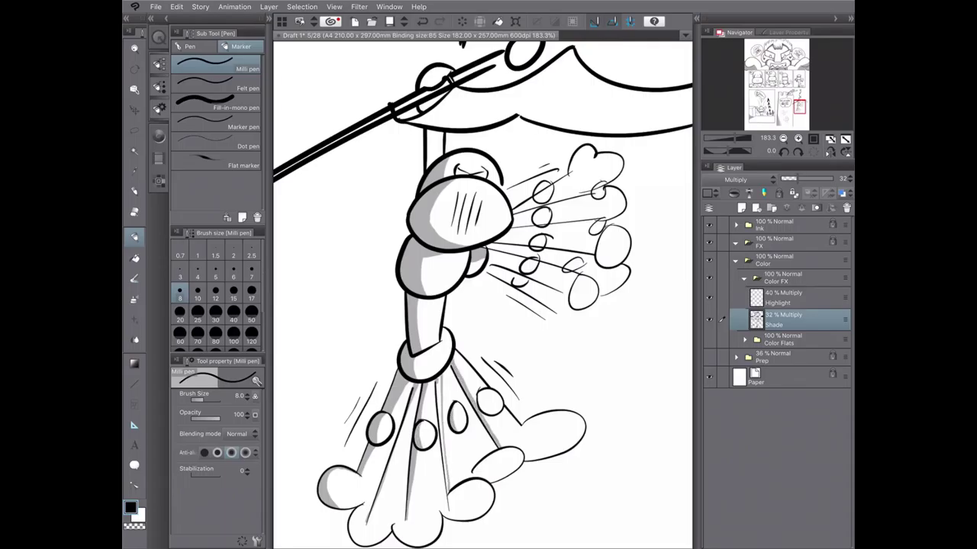
- Shade along the remaining creases of the lower leg fan, down to the toes
scroll(482, 295, "down", 1)
scroll(483, 294, "up", 3)
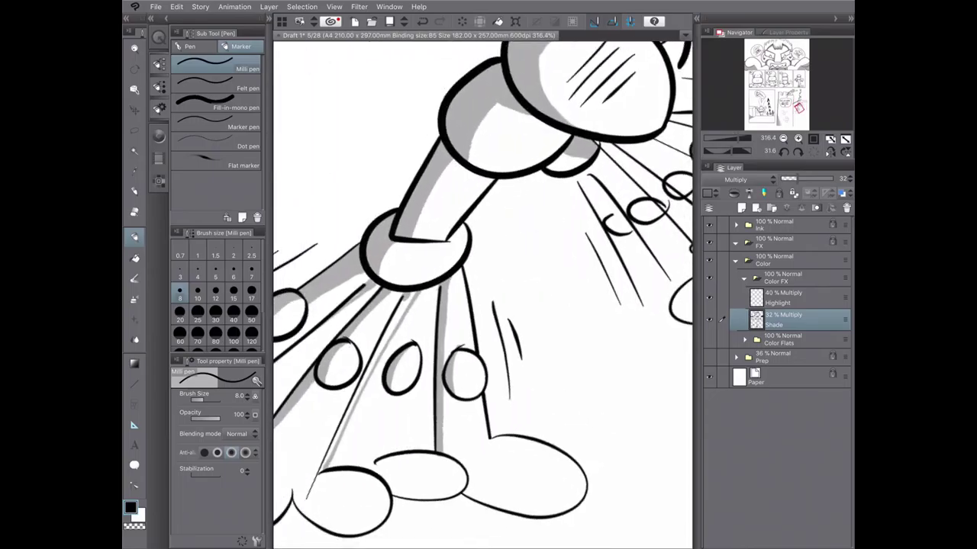
scroll(531, 450, "down", 1)
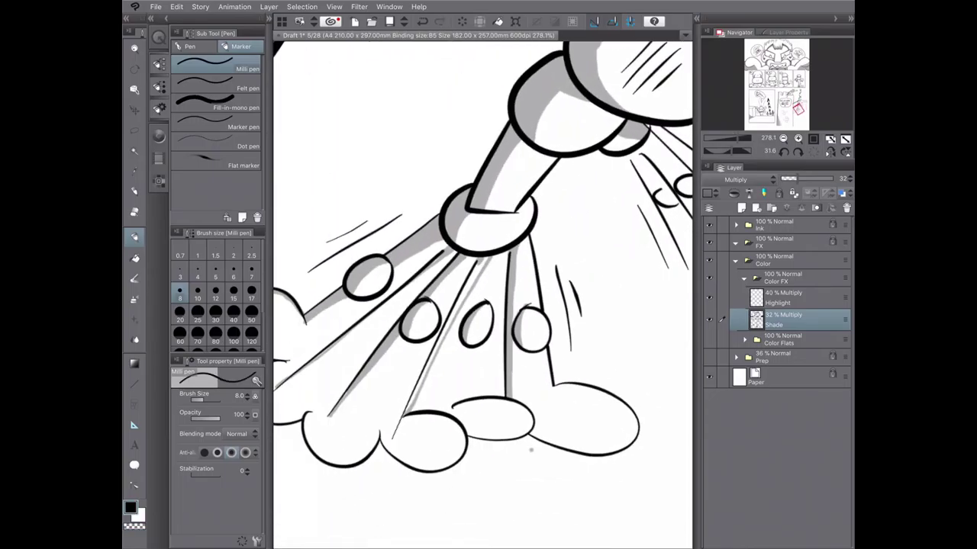
left_click_drag(428, 368, 403, 415)
left_click_drag(427, 369, 487, 258)
scroll(482, 294, "down", 3)
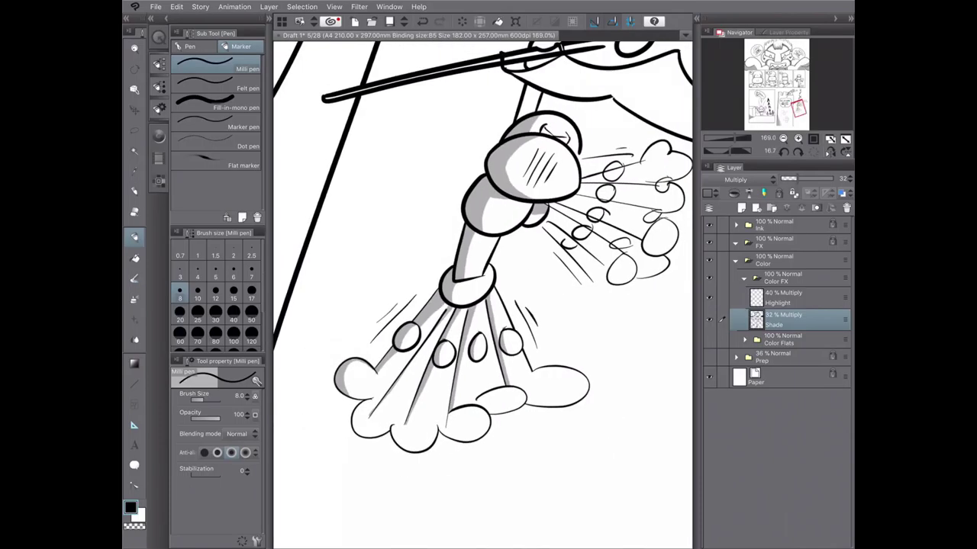
- Shade the round spots on the upper leg fan and the fan's base beside the snout and body
scroll(482, 294, "up", 5)
left_click_drag(487, 230, 475, 259)
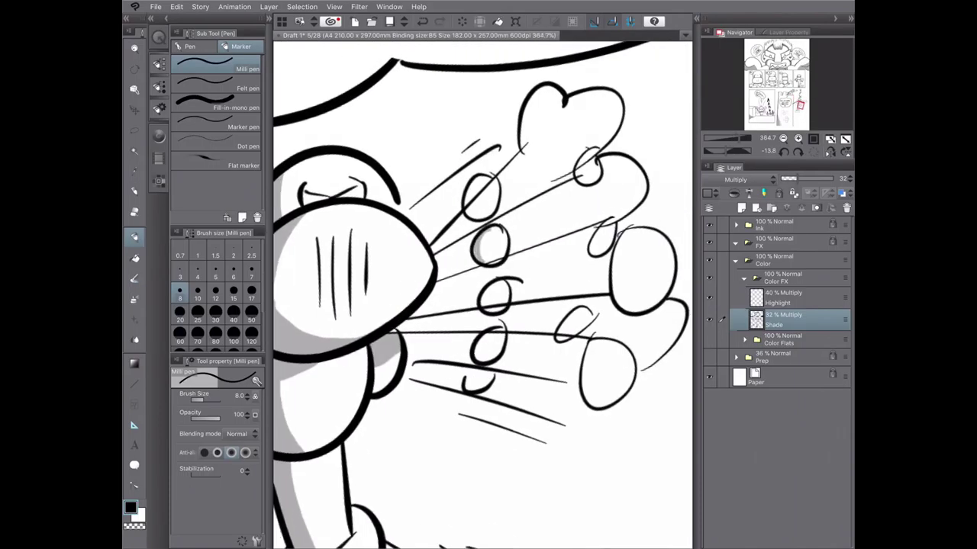
left_click_drag(478, 180, 469, 215)
left_click_drag(485, 286, 476, 361)
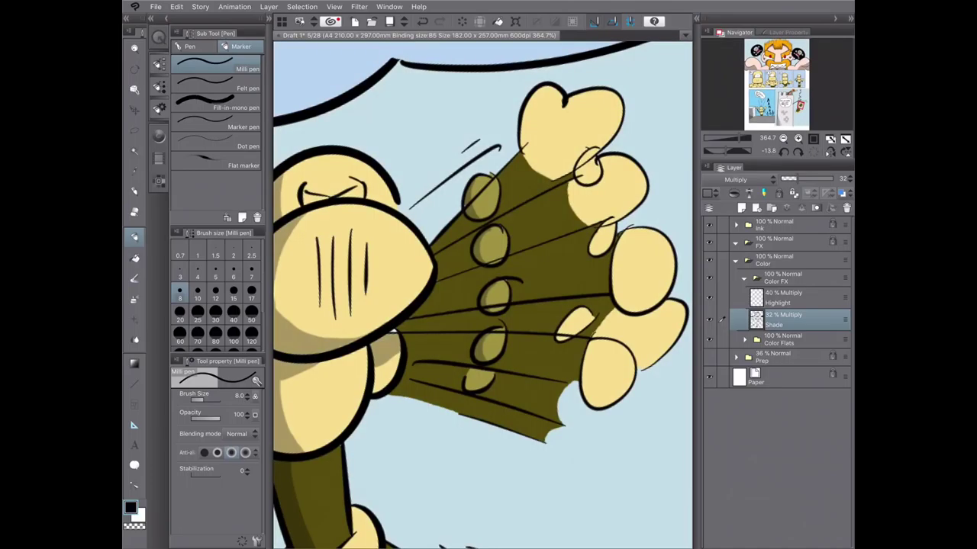
left_click_drag(471, 369, 467, 387)
left_click_drag(425, 298, 404, 390)
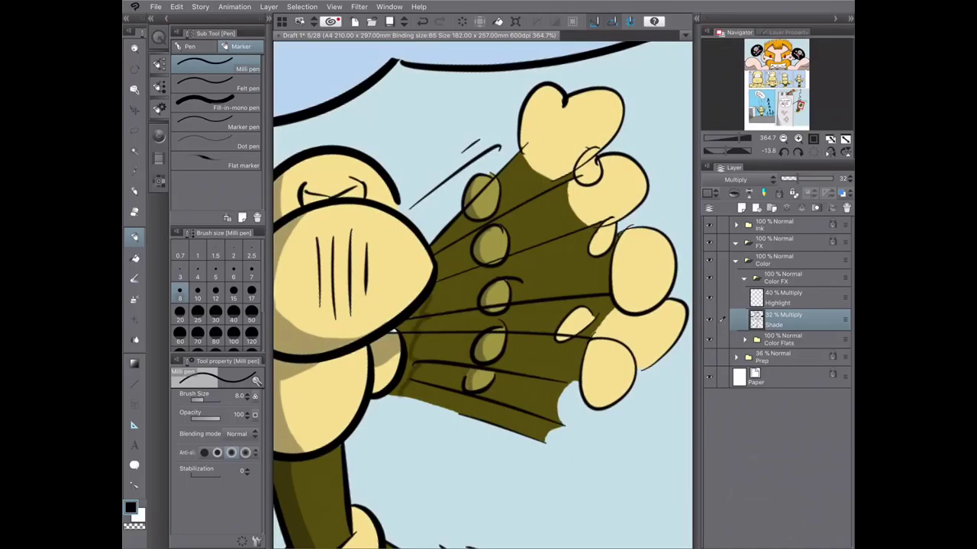
key("g")
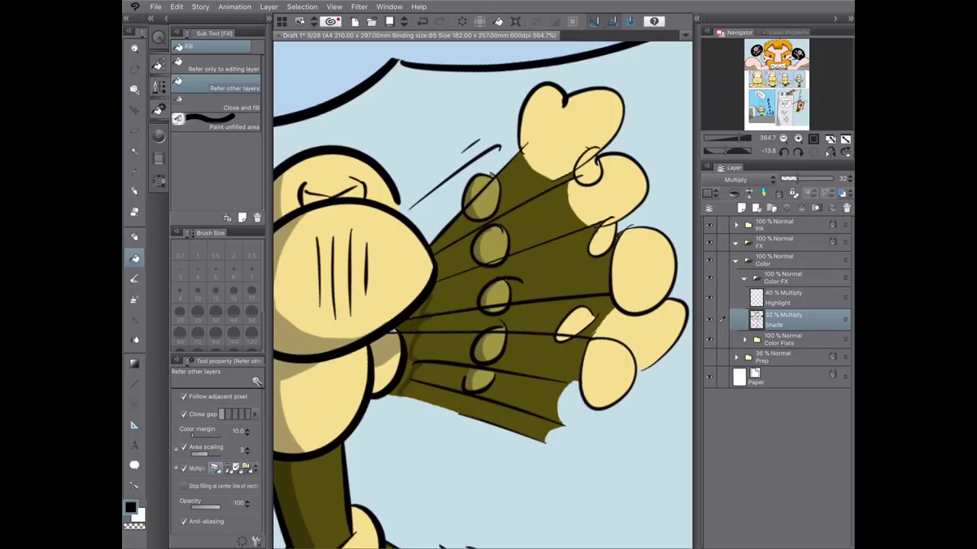
key("p")
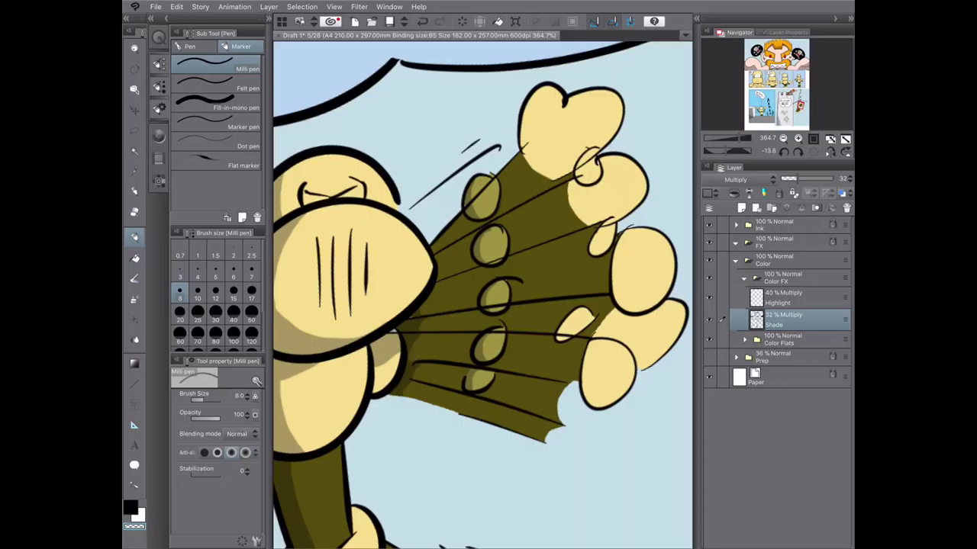
- Draw the shadow edge on the topmost toe of the upper leg fan, redoing the strokes until they fit
key("c")
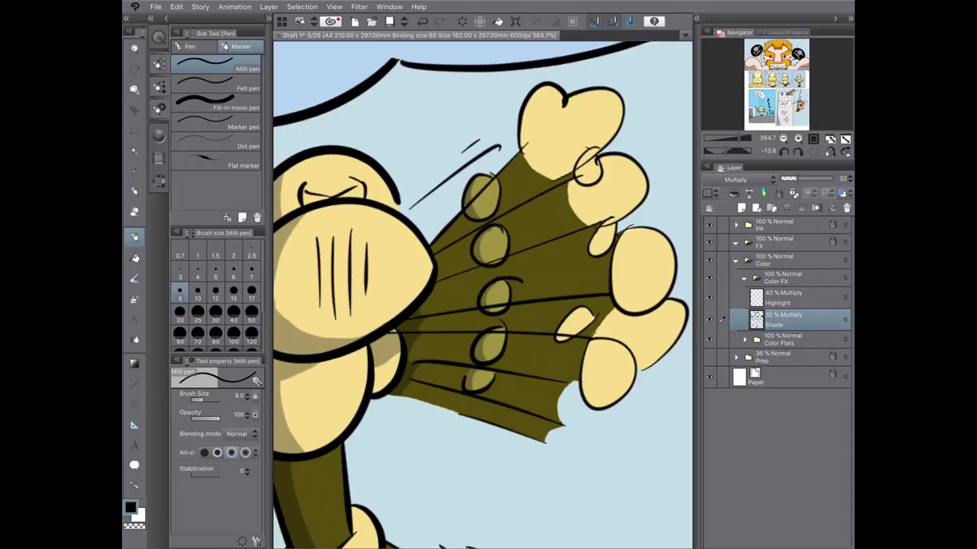
left_click_drag(525, 120, 561, 174)
scroll(573, 79, "up", 3)
key("ctrl+z")
mouse_move(493, 96)
left_mouse_down()
mouse_move(550, 243)
mouse_move(471, 210)
left_mouse_up()
key("ctrl+z")
left_click_drag(531, 263, 478, 206)
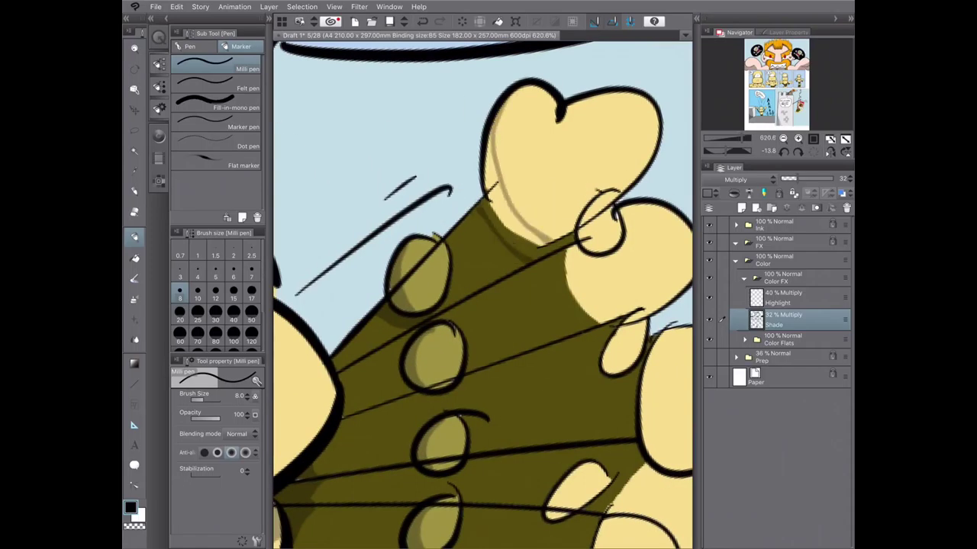
- Draw shadow edges on the second and third toes of the upper leg fan and on the olive skin beside them
scroll(482, 295, "down", 2)
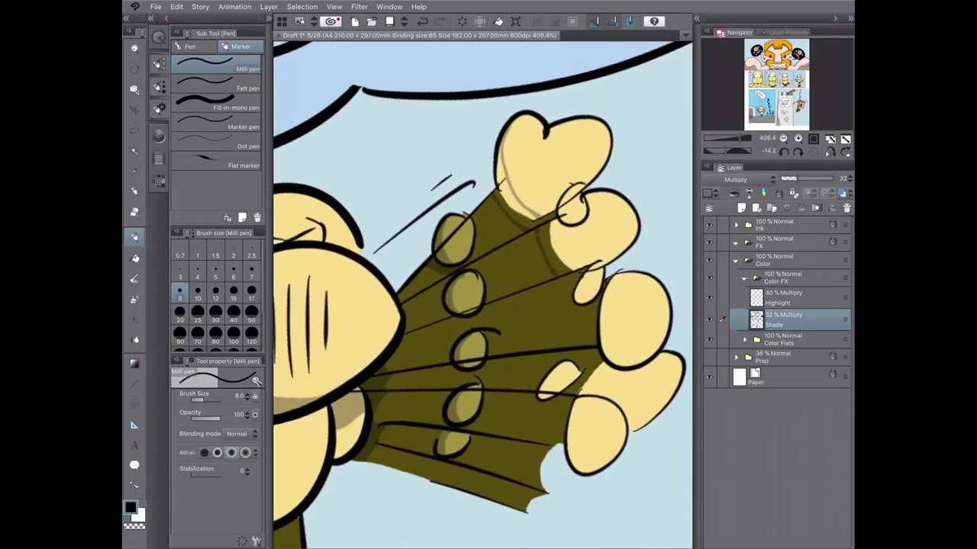
left_click_drag(556, 277, 589, 344)
key("ctrl+z")
left_click_drag(578, 307, 587, 375)
scroll(483, 295, "down", 2)
left_click_drag(588, 310, 602, 281)
left_click_drag(613, 187, 611, 278)
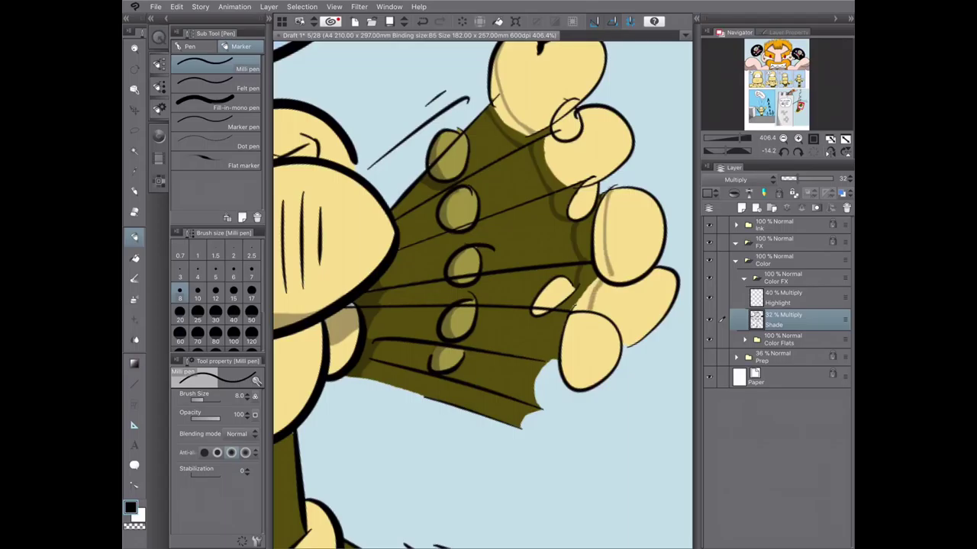
key("ctrl+z")
left_click_drag(607, 192, 595, 278)
mouse_move(569, 137)
left_mouse_down()
mouse_move(574, 186)
mouse_move(550, 175)
left_mouse_up()
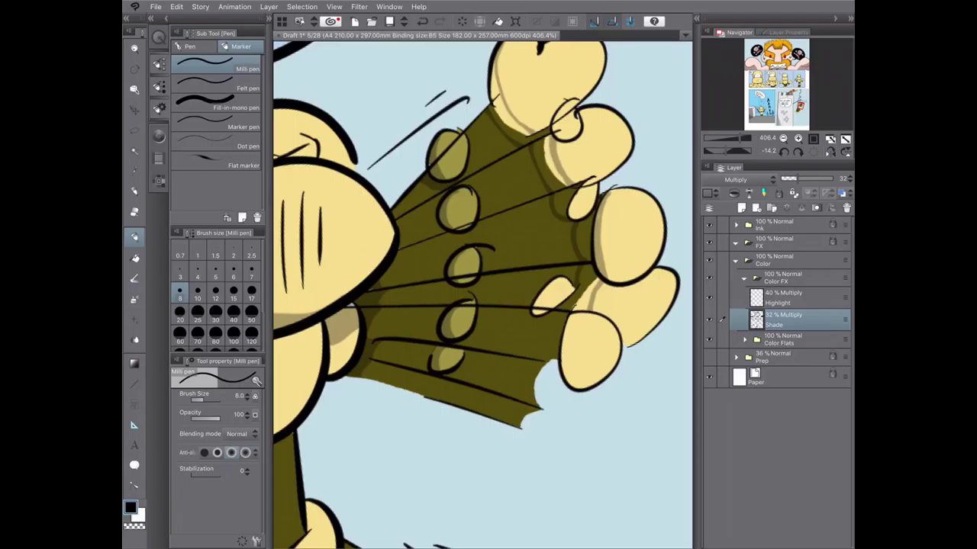
- Mark the shadow beside the lowest toe of the upper fan and fill the outlined toe shadows
mouse_move(554, 313)
left_mouse_down()
mouse_move(527, 401)
mouse_move(535, 408)
left_mouse_up()
left_click_drag(545, 360, 531, 402)
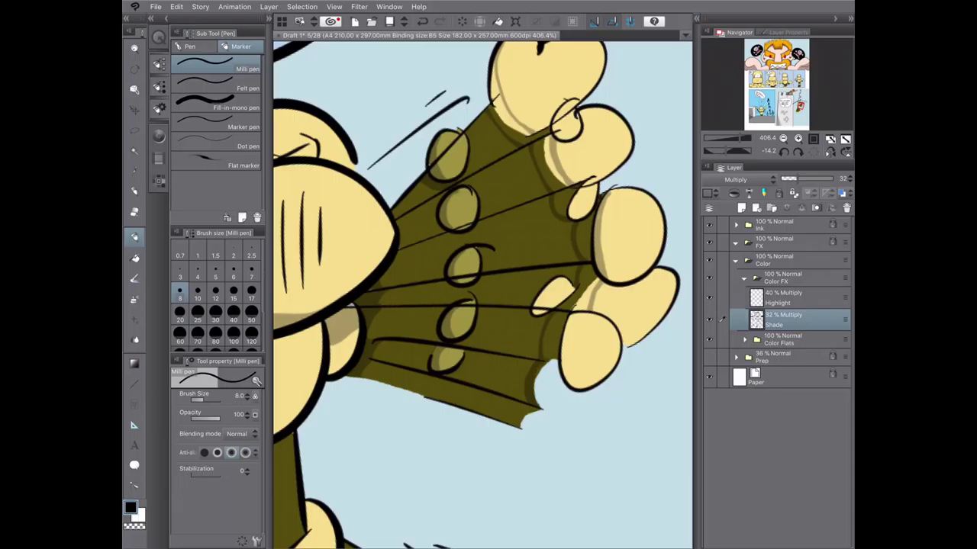
key("g")
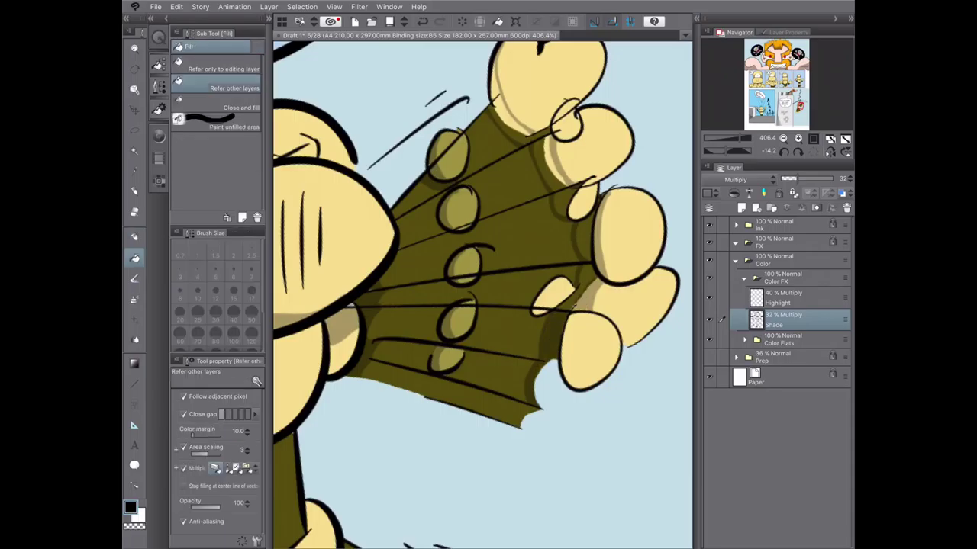
left_click(565, 203)
left_click(550, 163)
left_click(488, 147)
left_click(519, 119)
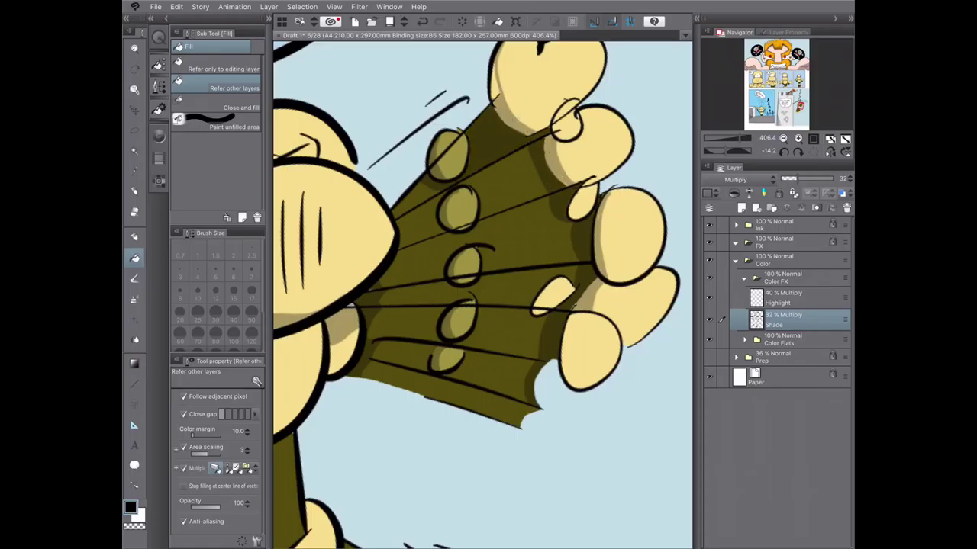
- Fill the topmost toe's remaining shadow and add cast shadows beside the round spots on the upper fan
scroll(482, 295, "up", 3)
key("p")
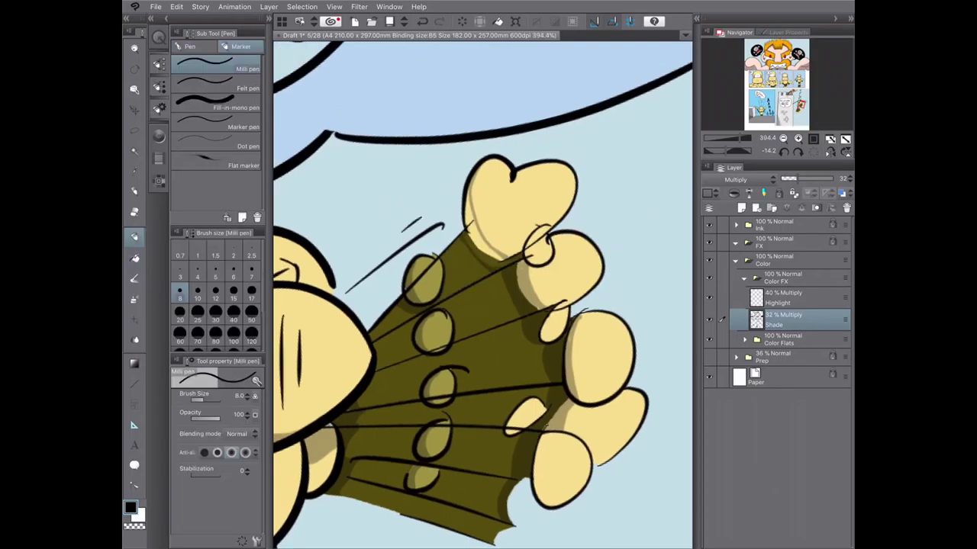
key("g")
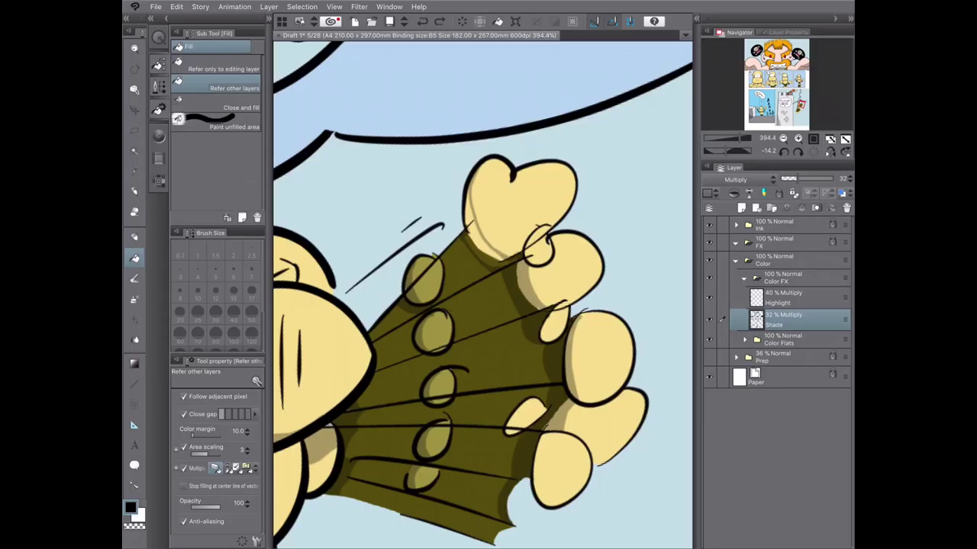
key("p")
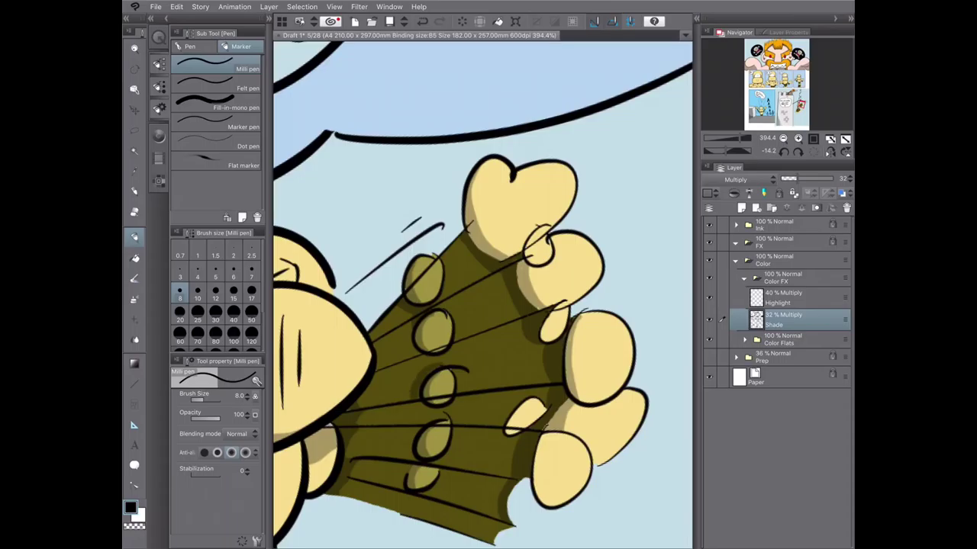
left_click_drag(412, 443, 462, 339)
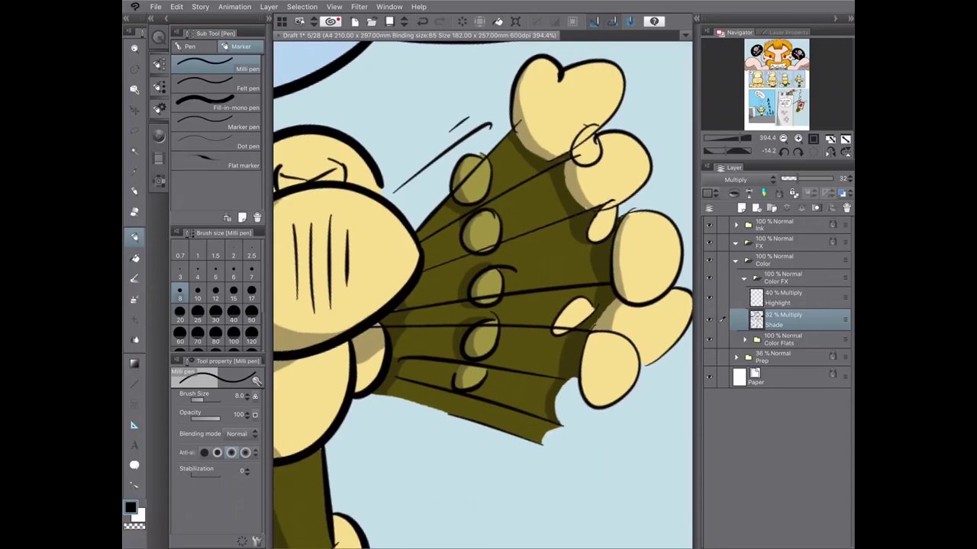
key("c")
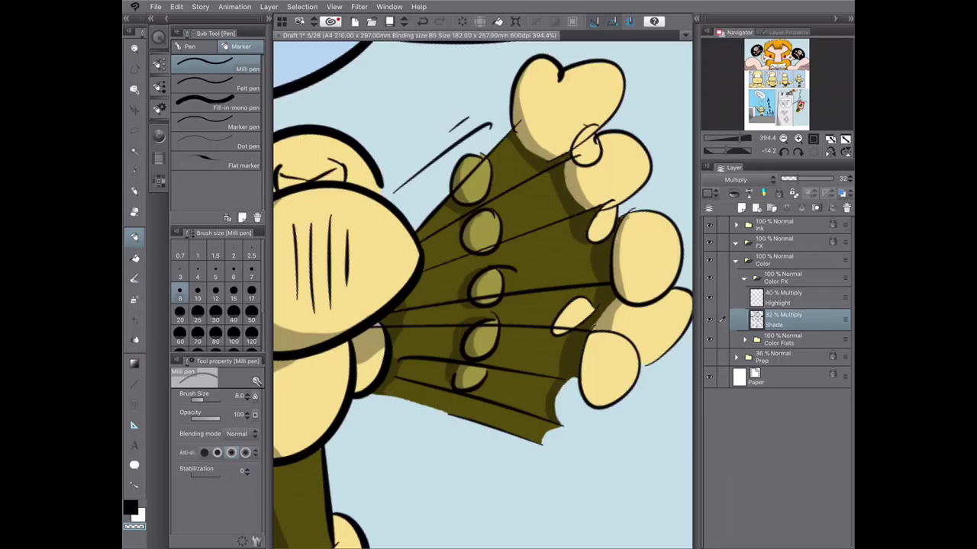
- On the Flats layer in the Color Flats folder, fill the unpainted patch of the hand on the spear with the cream skin color
scroll(517, 348, "down", 4)
left_click(744, 278)
left_click(744, 296)
left_click(786, 315)
key("i")
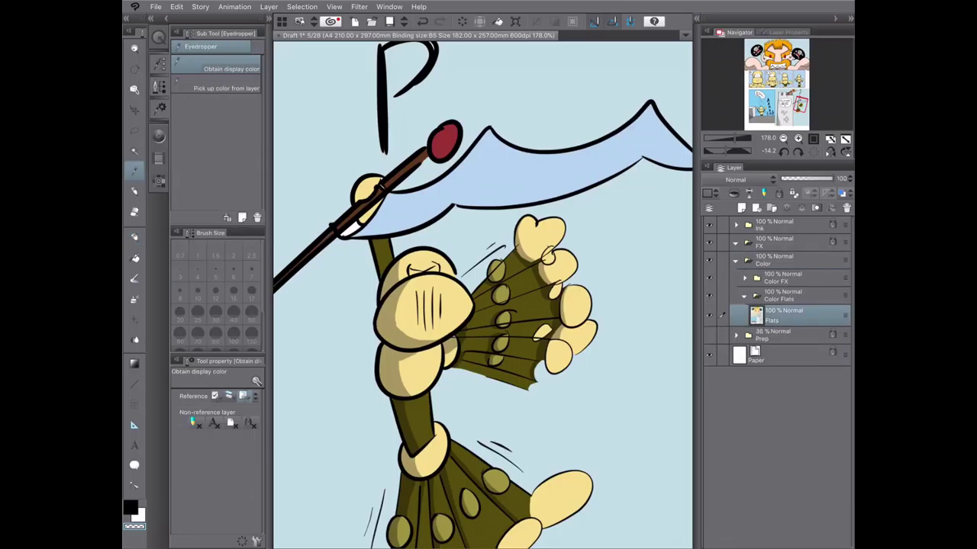
left_click(350, 227)
key("g")
scroll(350, 229, "up", 10)
- Sample the dark olive of the upper leg fan for the Milli pen and check the whole page
scroll(482, 290, "down", 10)
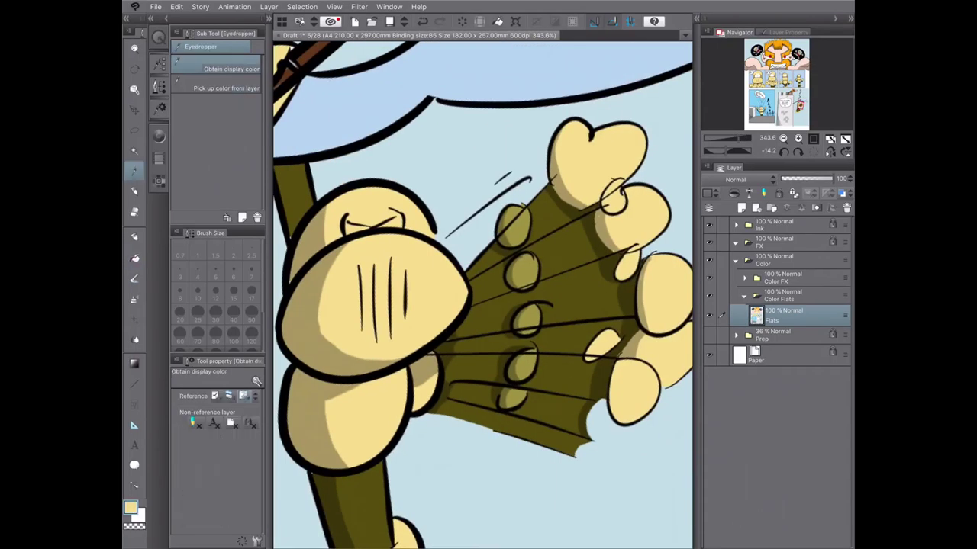
left_click(457, 335, "alt")
key("p")
scroll(442, 335, "up", 2)
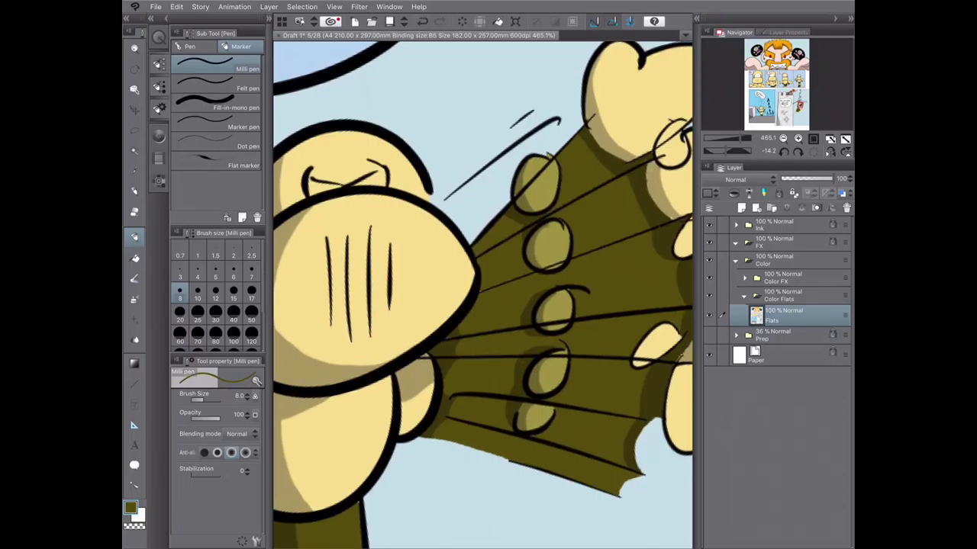
scroll(482, 290, "down", 8)
key("ctrl+0")
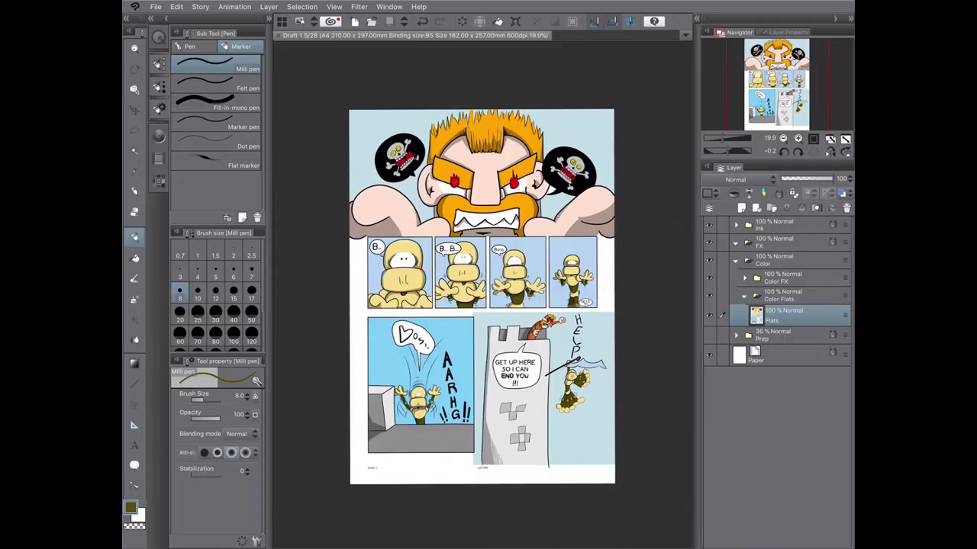
- Create a layer named Motion FX above Highlight in the Color FX folder
scroll(576, 367, "up", 5)
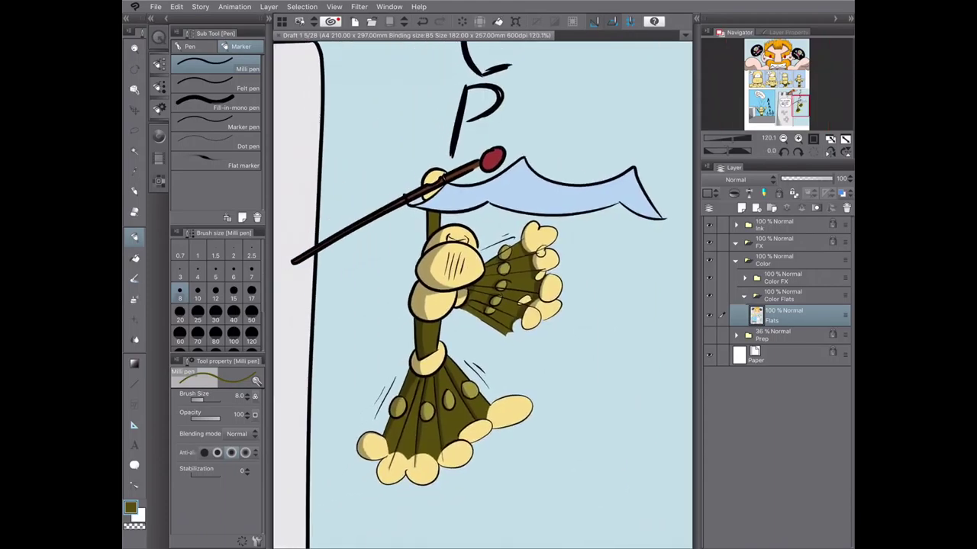
left_click(790, 278)
double_click(789, 278)
type("Mo")
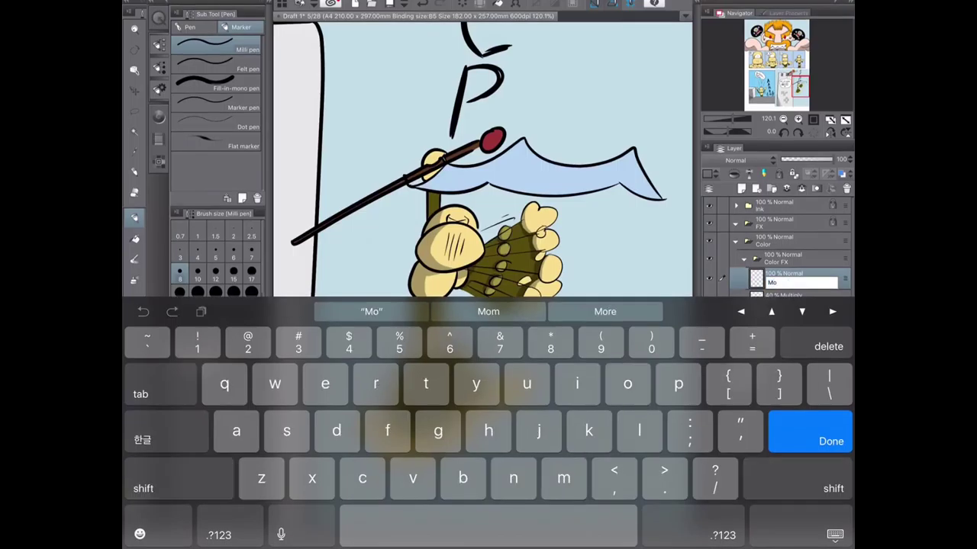
type("tion FX")
key("Return")
- Sample the pale blue background and draw thin streaks along the ribs of the lower leg fan with the size 12 G-pen
key("i")
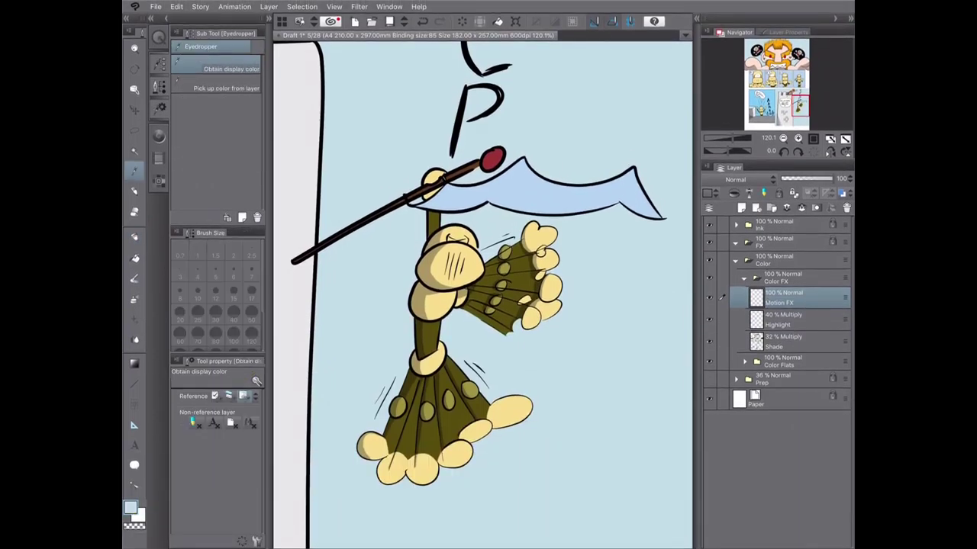
key("p")
scroll(483, 295, "up", 3)
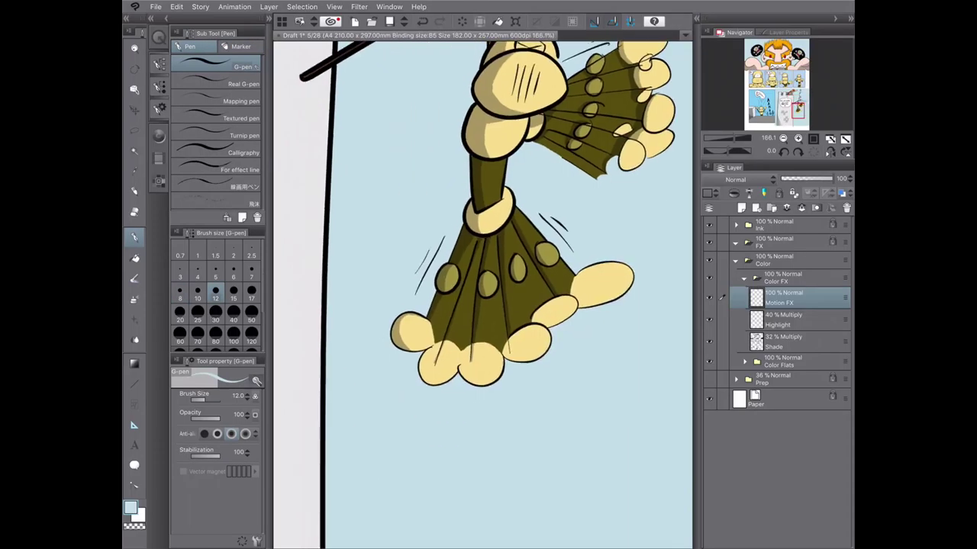
key("ctrl+z")
key("ctrl+z")
left_click_drag(476, 284, 467, 345)
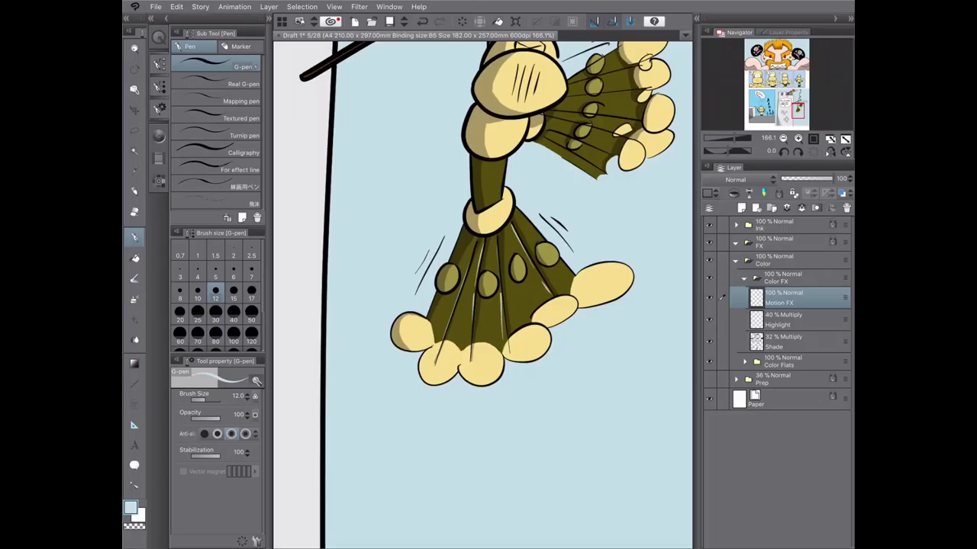
scroll(482, 290, "up", 2)
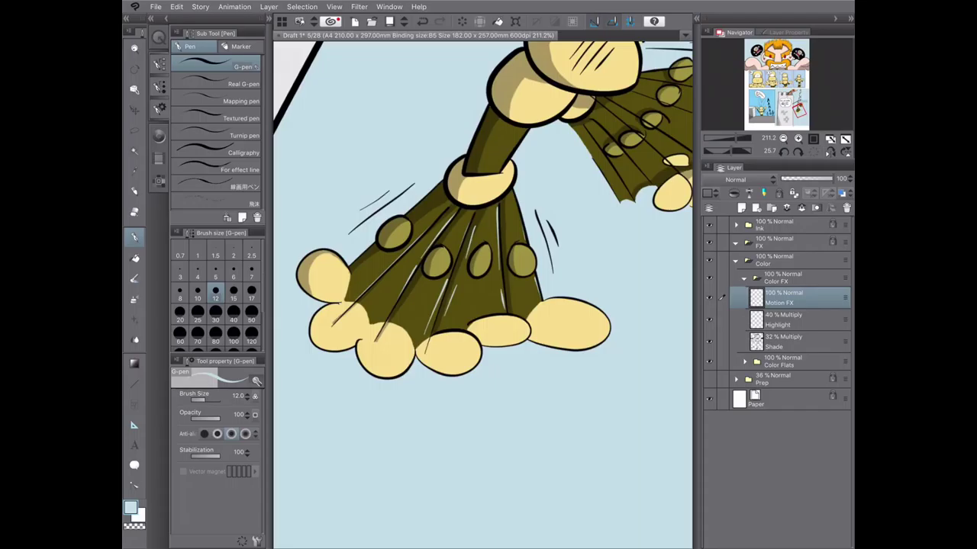
- Draw pale blue streaks along the outer edge and neighboring ribs of the upper leg fan, undoing unwanted strokes
scroll(483, 293, "up", 2)
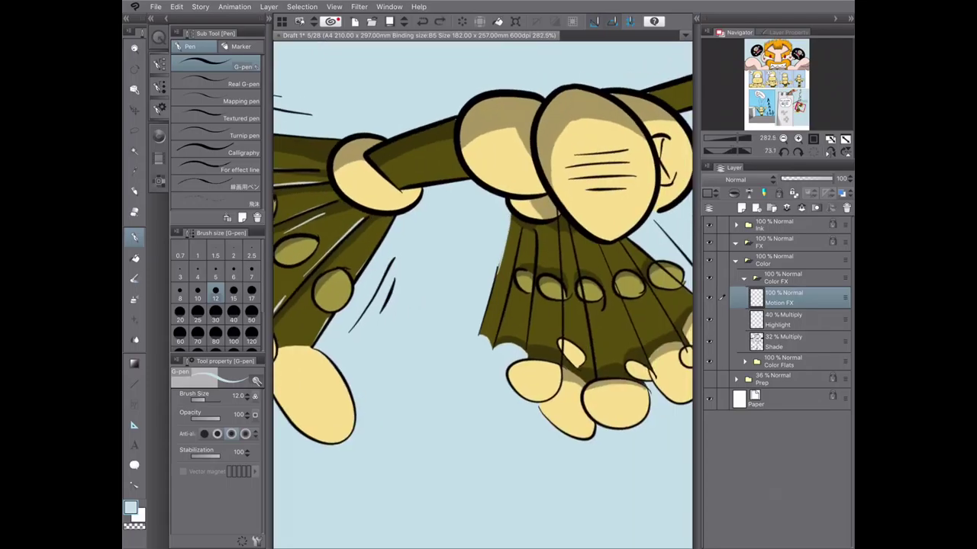
left_click_drag(499, 268, 481, 334)
mouse_move(519, 233)
left_mouse_down()
mouse_move(492, 343)
mouse_move(532, 275)
left_mouse_up()
key("ctrl+z")
key("ctrl+z")
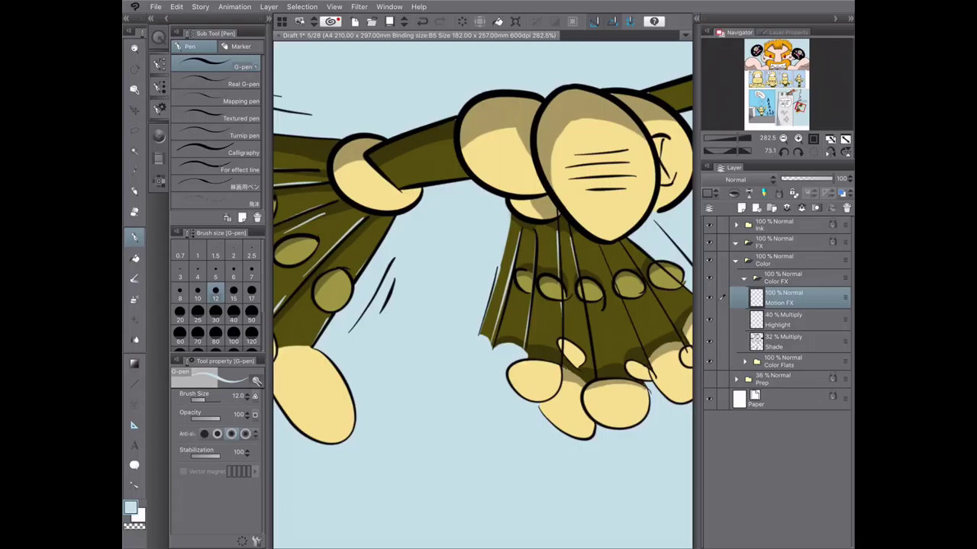
- Continue the pale blue streaks along the remaining ribs of the upper fan, from the body towards the toes
scroll(482, 294, "right", 3)
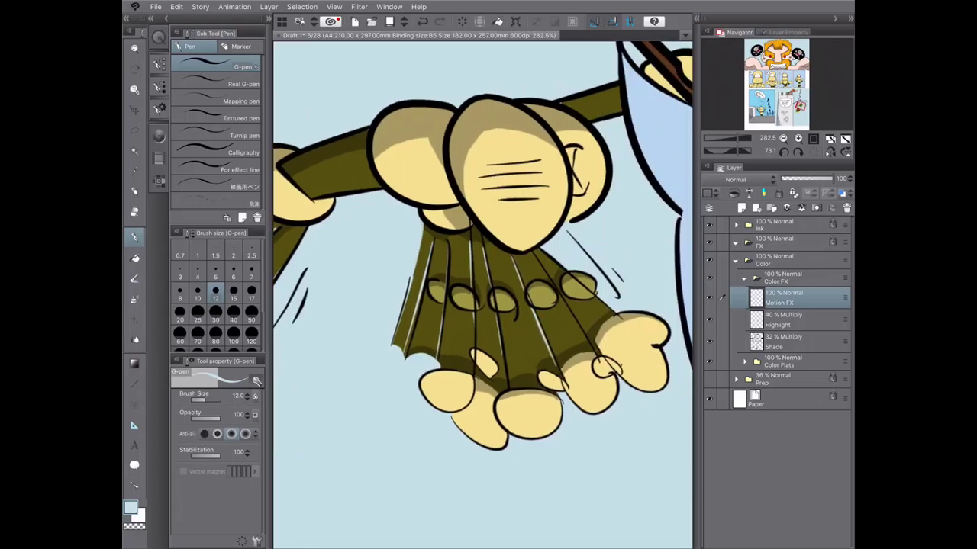
left_click_drag(539, 258, 558, 290)
key("ctrl+z")
left_click_drag(557, 287, 598, 353)
left_click_drag(552, 315, 567, 345)
left_click_drag(503, 267, 516, 311)
key("ctrl+z")
left_click_drag(494, 246, 501, 267)
left_click_drag(518, 324, 526, 353)
left_click_drag(456, 237, 458, 253)
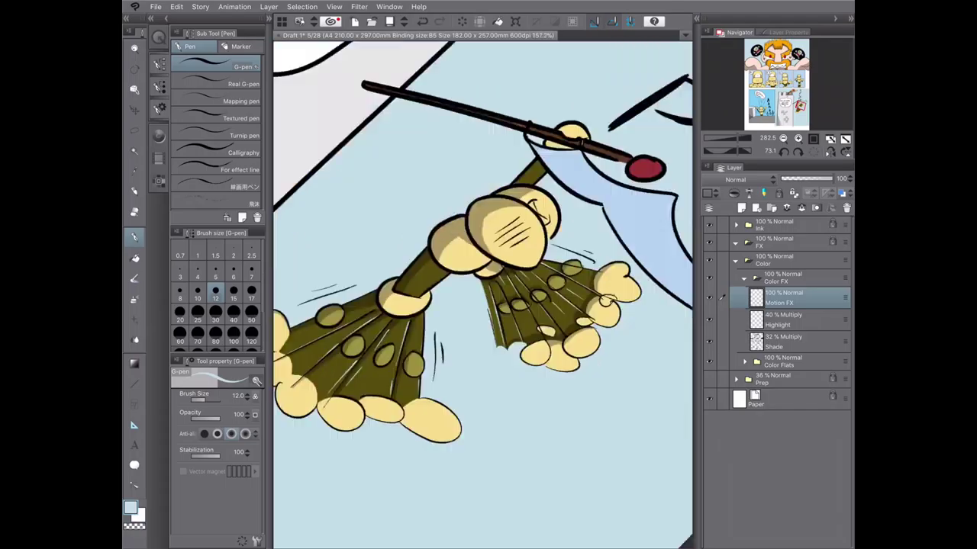
- Draw broken pale blue arcs crosswise over the ribs of both leg fans
mouse_move(549, 153)
left_mouse_down()
mouse_move(557, 229)
mouse_move(534, 341)
left_mouse_up()
mouse_move(496, 192)
left_mouse_down()
mouse_move(476, 289)
mouse_move(514, 250)
left_mouse_up()
left_click_drag(526, 273, 511, 324)
left_click_drag(488, 290, 534, 229)
left_click_drag(488, 170, 449, 247)
left_click_drag(492, 246, 491, 299)
key("ctrl+z")
mouse_move(458, 215)
left_mouse_down()
mouse_move(463, 321)
mouse_move(456, 304)
mouse_move(470, 258)
left_mouse_up()
mouse_move(505, 279)
left_mouse_down()
mouse_move(505, 314)
mouse_move(448, 334)
left_mouse_up()
left_click_drag(434, 226, 426, 239)
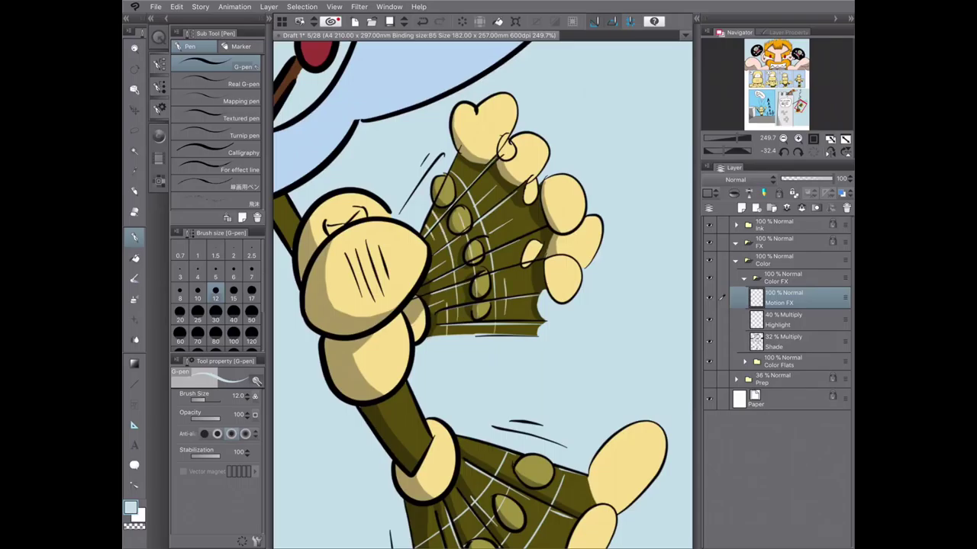
left_click_drag(489, 290, 507, 324)
left_click_drag(488, 290, 546, 317)
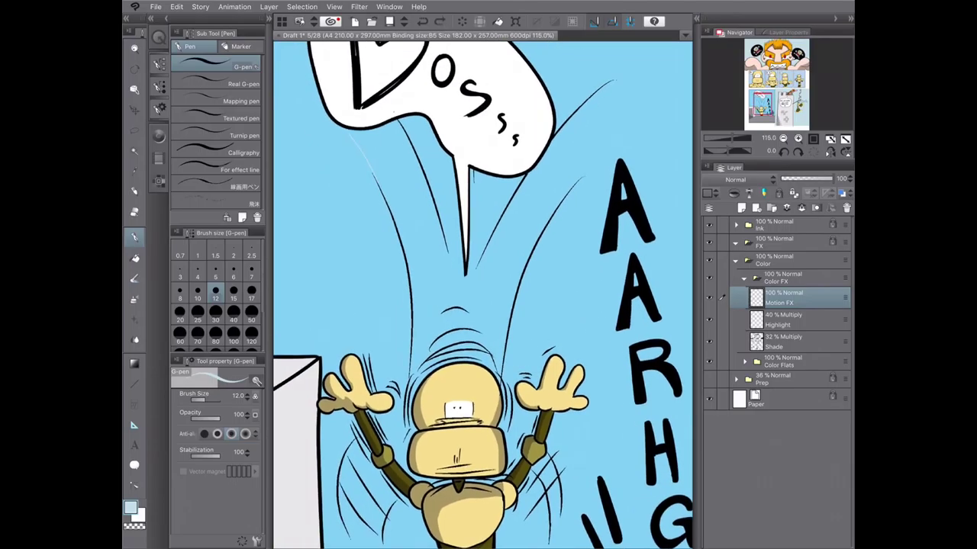
- Close the open ends of the motion trail above the falling character and fill the trail with pale blue
left_click_drag(581, 153, 547, 200)
key("g")
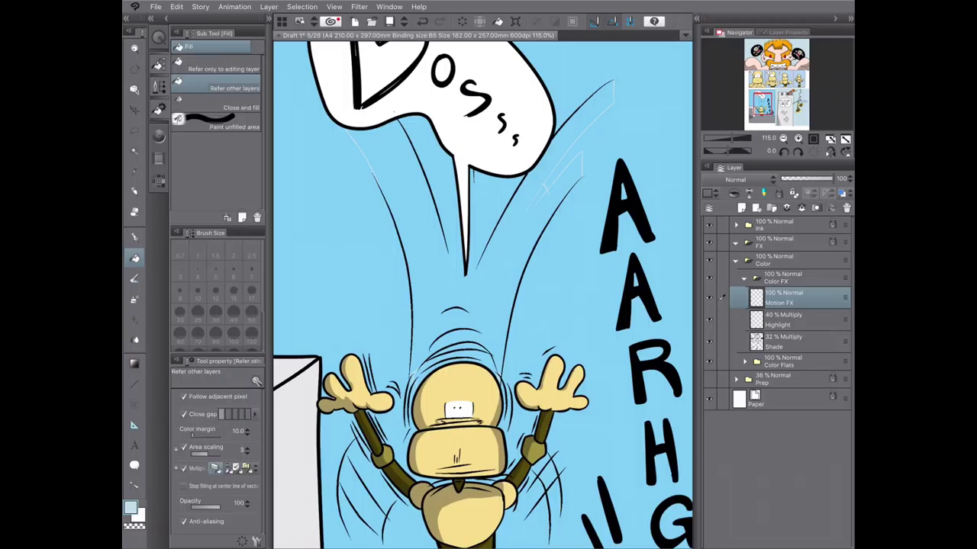
left_click(438, 230)
scroll(482, 296, "up", 2)
- Try carving thin streaks out of the trail's branch nearest the AARHG lettering with the G-pen in transparent color
key("p")
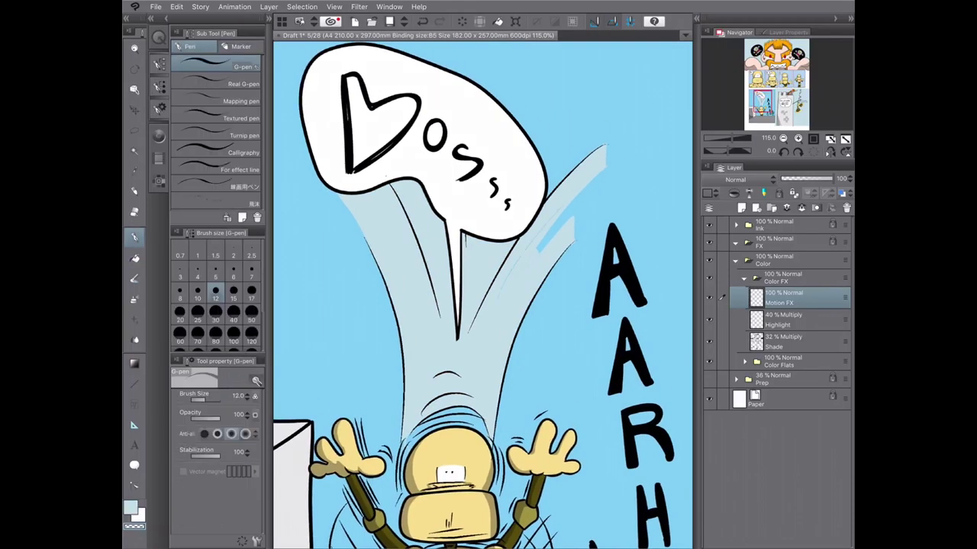
left_click_drag(536, 247, 511, 296)
left_click_drag(573, 225, 538, 262)
left_click_drag(527, 296, 494, 360)
left_click_drag(572, 234, 540, 274)
key("ctrl+z")
key("ctrl+z")
key("ctrl+y")
key("ctrl+y")
key("ctrl+z")
key("ctrl+y")
scroll(635, 103, "up", 3)
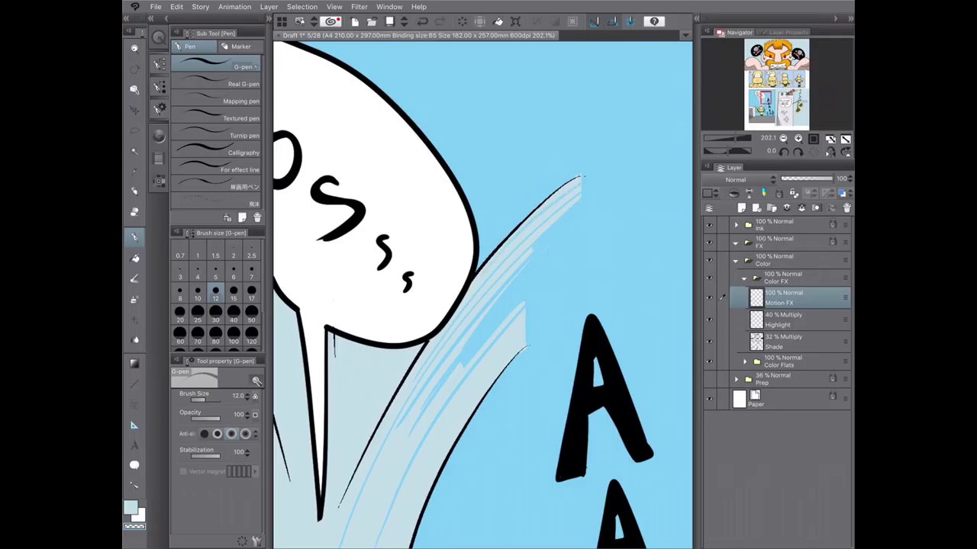
key("ctrl+z")
key("ctrl+y")
key("ctrl+z")
key("ctrl+y")
scroll(482, 290, "down", 4)
scroll(482, 290, "up", 1)
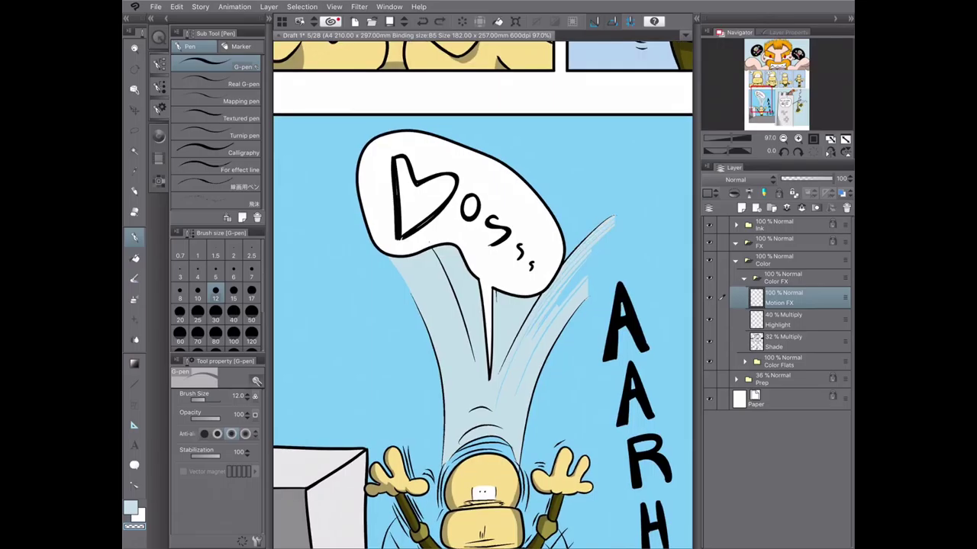
- Try carving transparent streaks out of the trail beside the speech bubble's tail
scroll(637, 214, "up", 5)
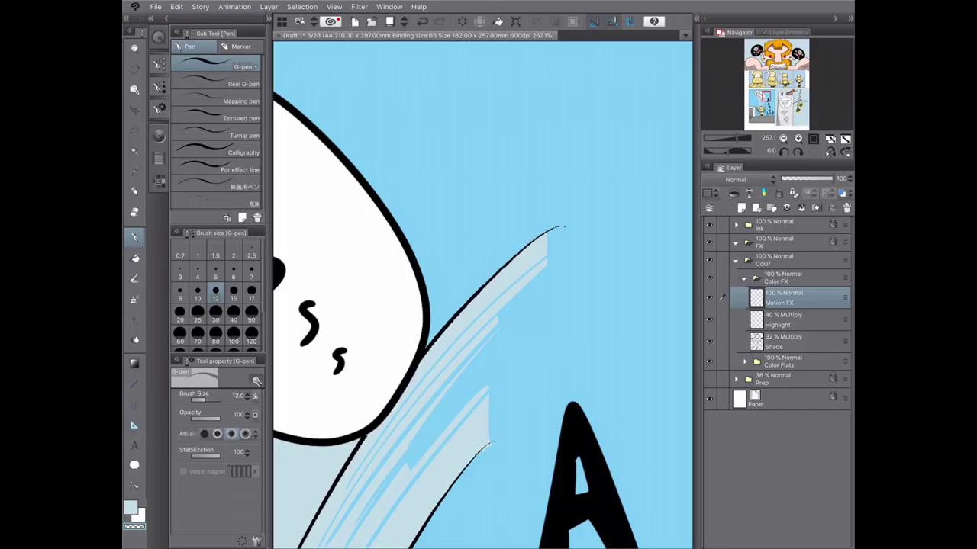
scroll(637, 214, "down", 2)
scroll(637, 218, "down", 6)
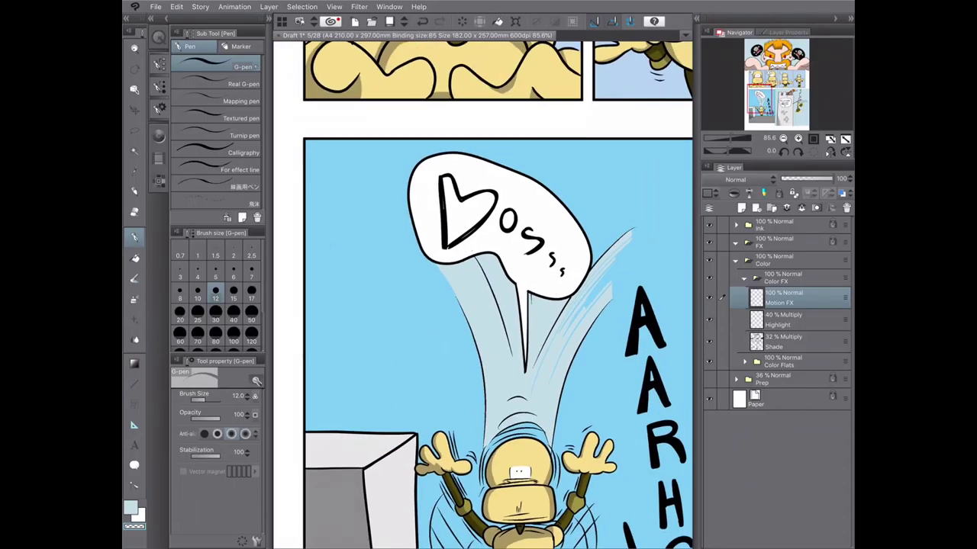
left_click_drag(537, 301, 536, 332)
key("g")
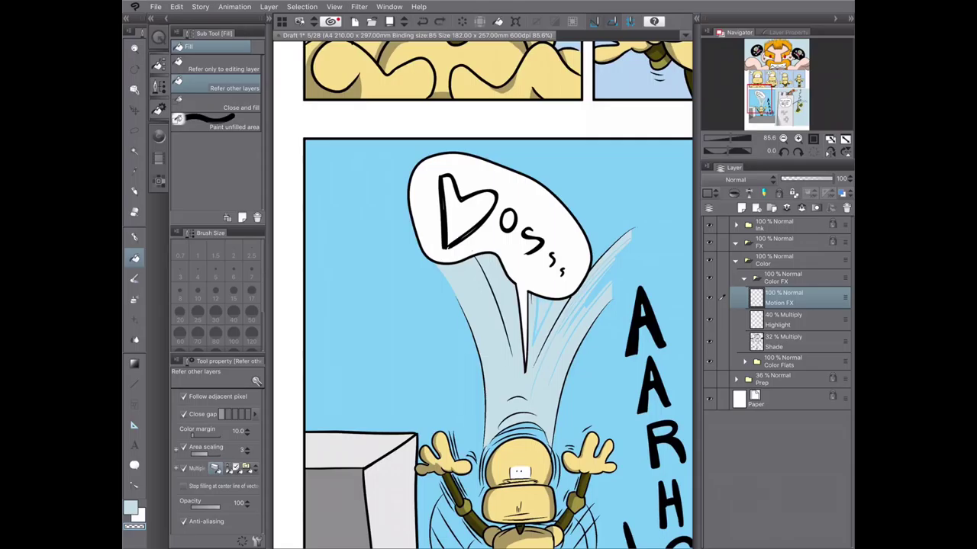
key("p")
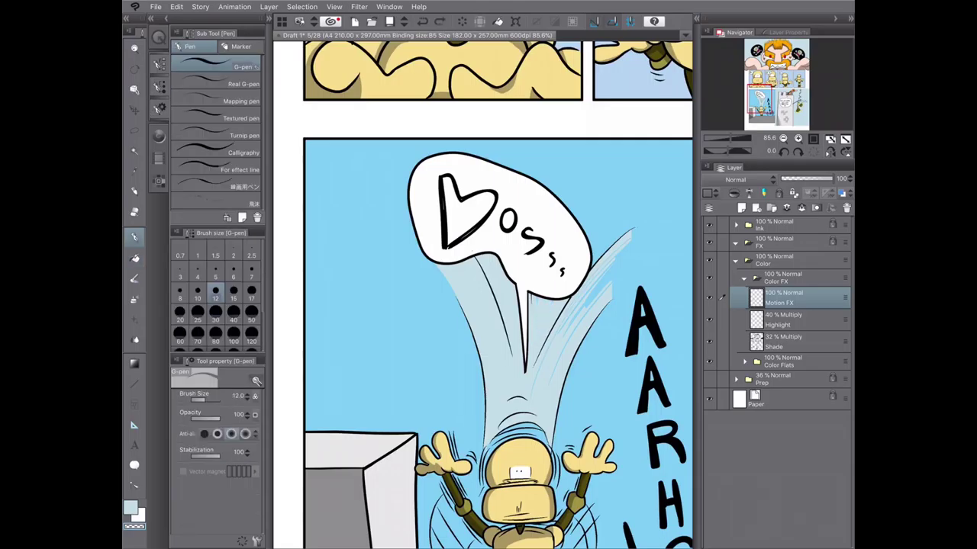
- Carve long transparent streaks following the curves of both outer branches of the motion trail
mouse_move(634, 229)
left_mouse_down()
mouse_move(558, 365)
mouse_move(559, 333)
left_mouse_up()
left_click_drag(453, 266, 496, 426)
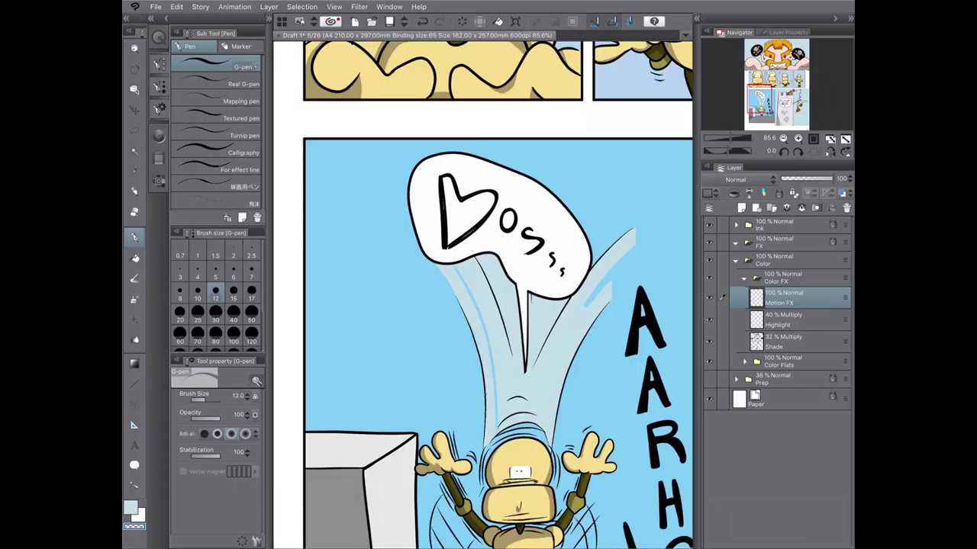
left_click_drag(444, 269, 469, 315)
left_click_drag(603, 290, 546, 407)
left_click_drag(549, 372, 541, 404)
left_click_drag(585, 308, 551, 370)
key("ctrl+z")
key("ctrl+y")
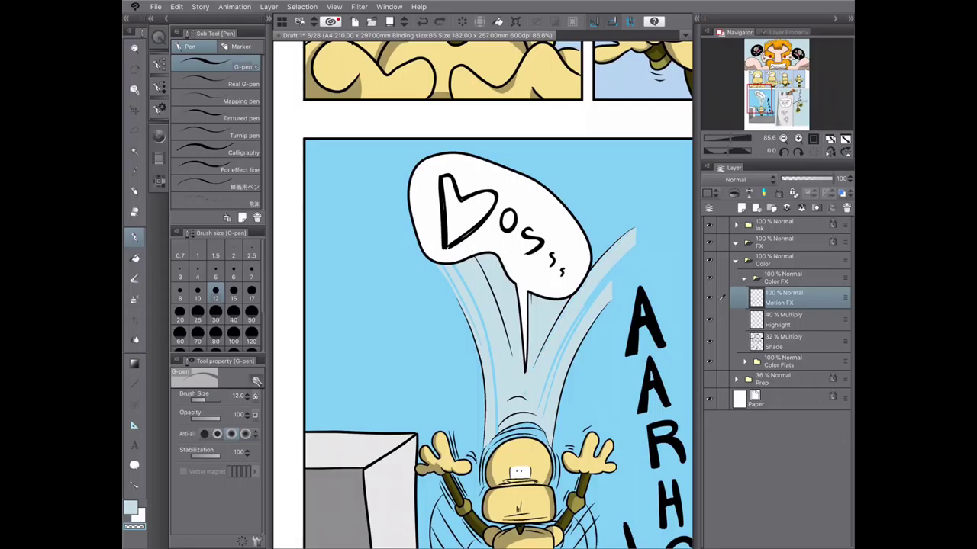
- Outline the gaps between the falling character's head and raised arms in pale blue and fill them
key("ctrl+minus")
scroll(558, 381, "up", 4)
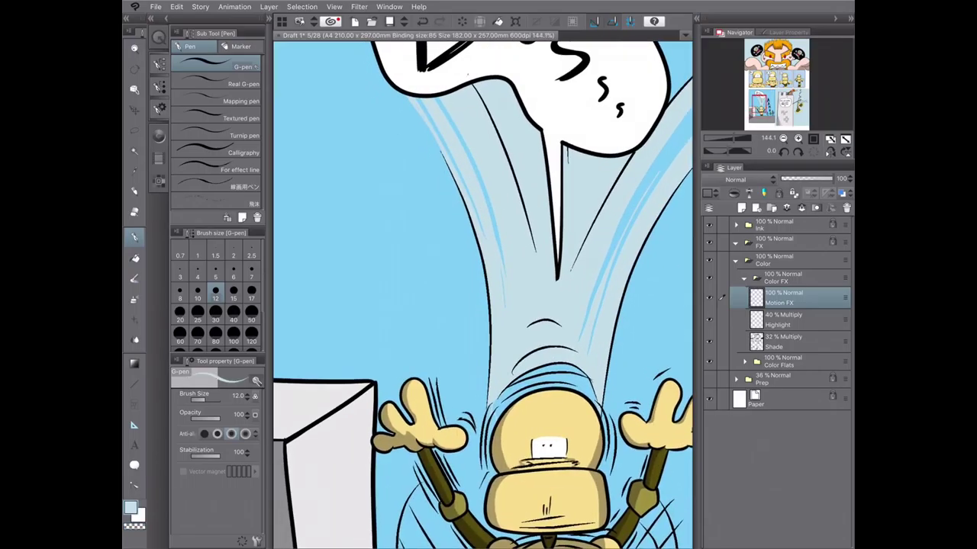
mouse_move(604, 416)
left_mouse_down()
mouse_move(606, 461)
mouse_move(632, 481)
left_mouse_up()
key("g")
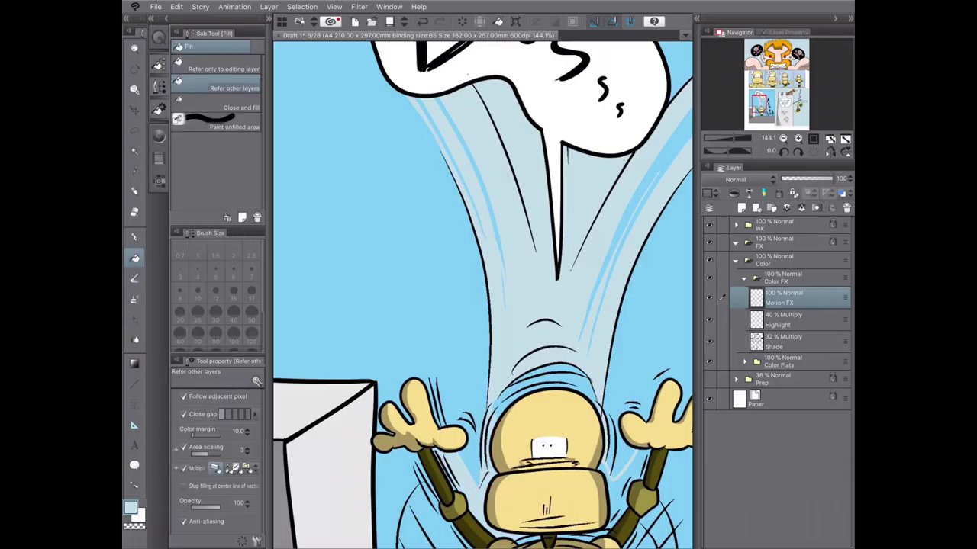
scroll(482, 296, "down", 3)
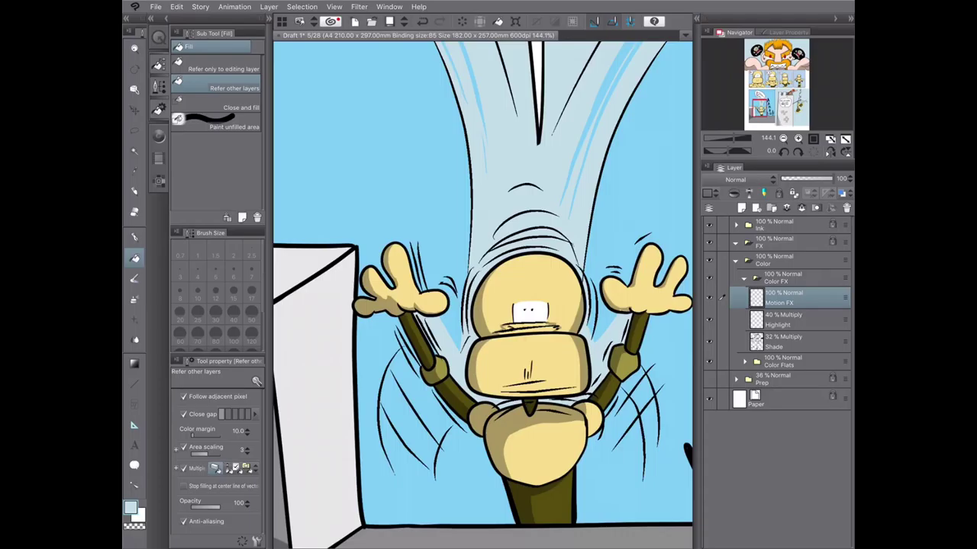
- Outline a pale blue motion area around the falling character's arms and torso and fill it
key("p")
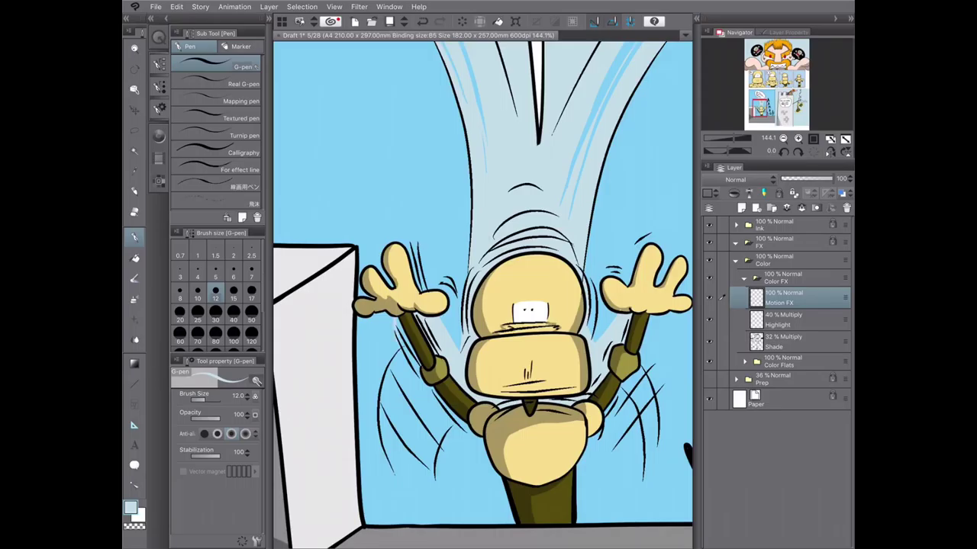
scroll(481, 443, "up", 1)
left_click_drag(525, 409, 592, 274)
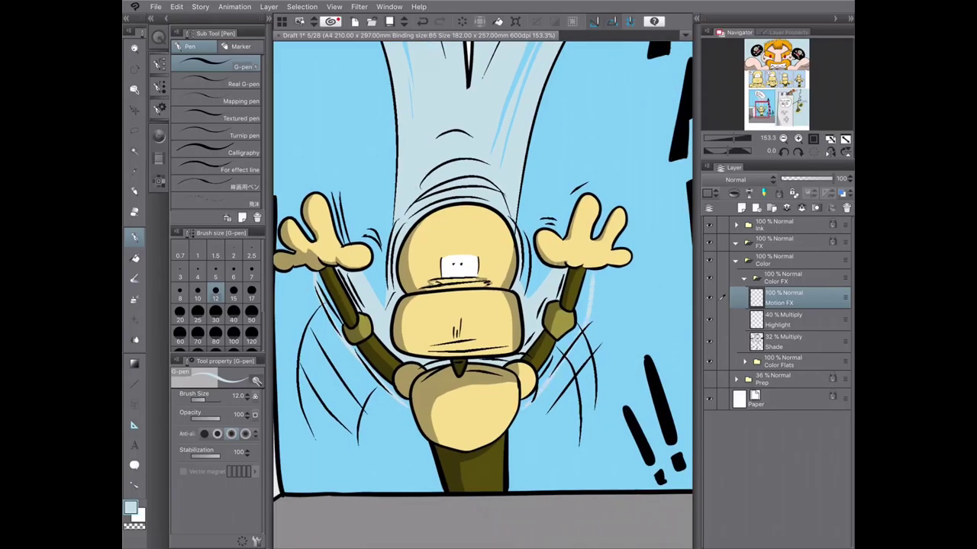
left_click_drag(512, 432, 521, 414)
key("g")
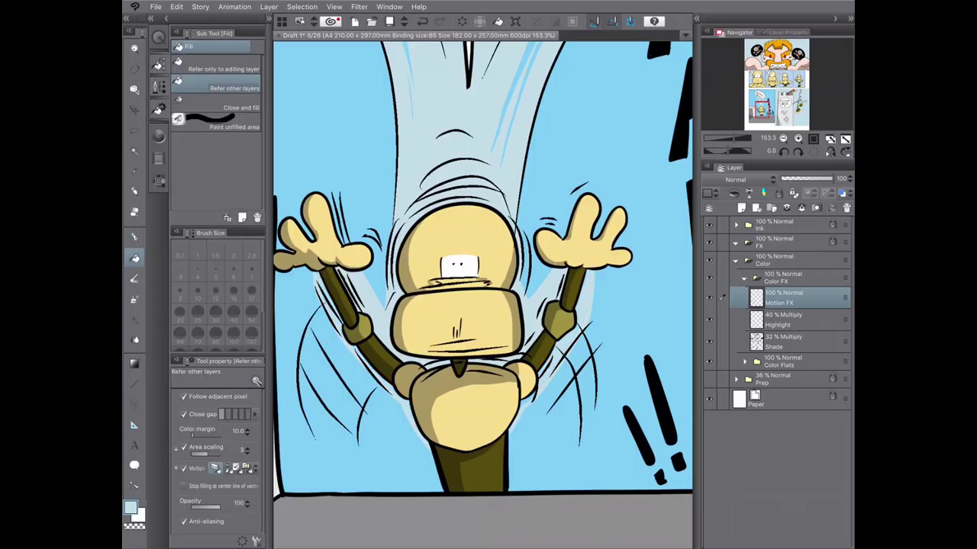
- Carve more transparent streaks into the trail's branches and beside the speech bubble's tail
key("ctrl+minus")
key("p")
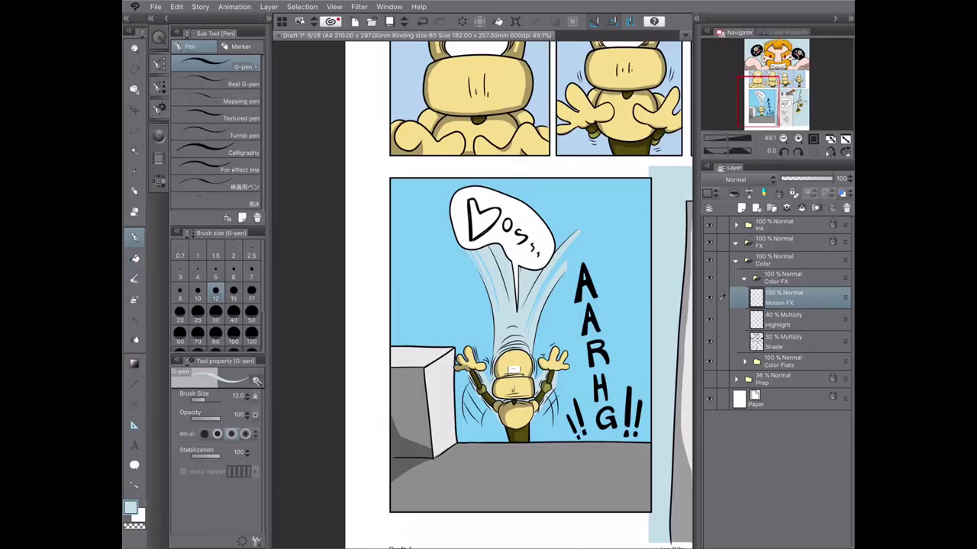
key("ctrl+plus")
key("ctrl+plus")
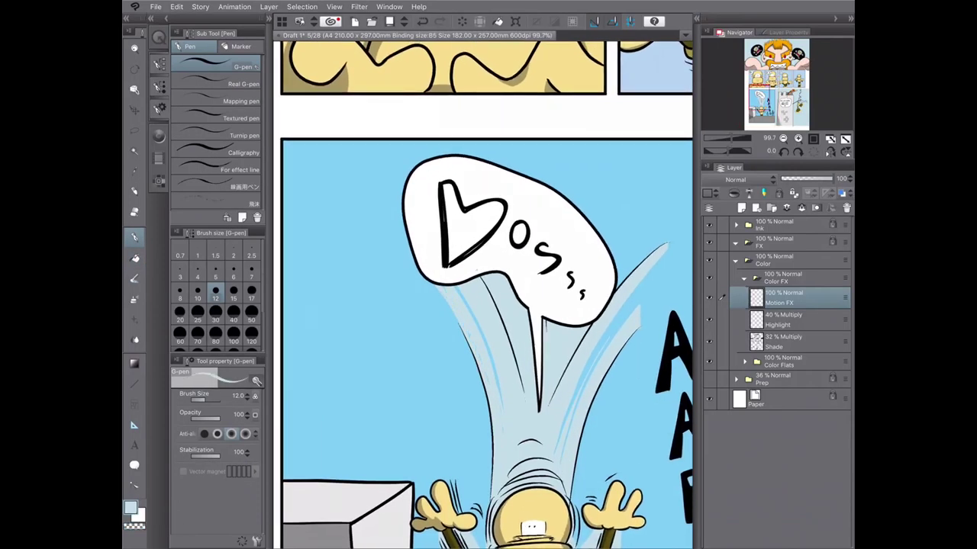
key("c")
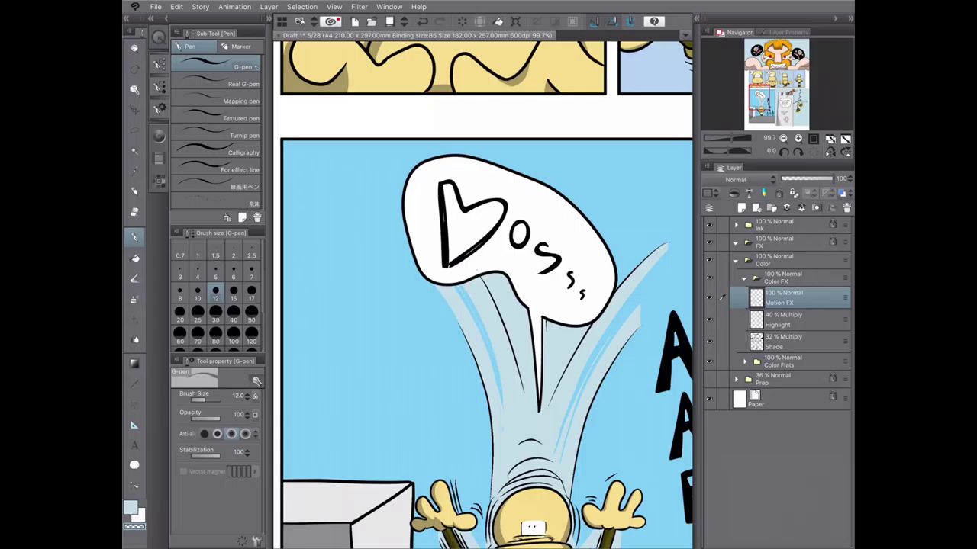
scroll(483, 290, "down", 3)
scroll(483, 290, "up", 4)
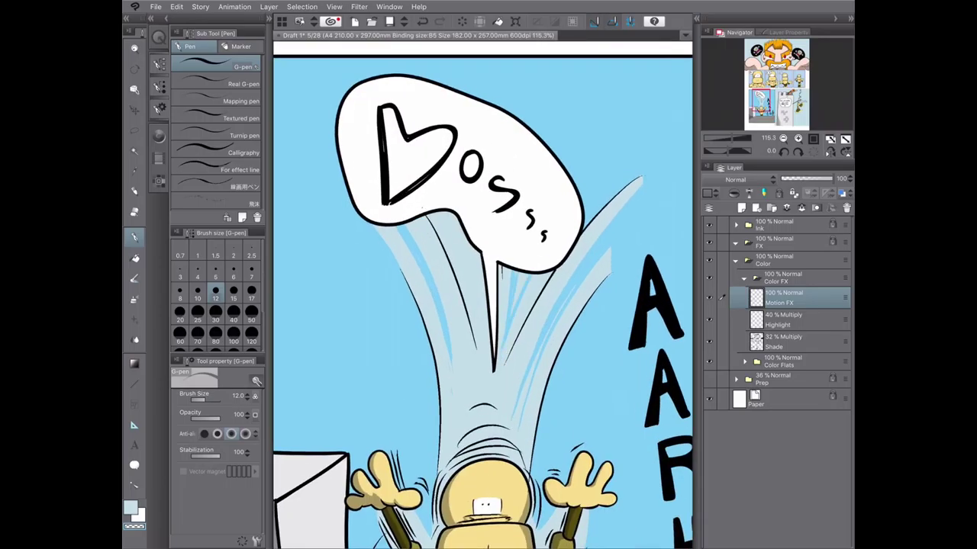
scroll(483, 290, "down", 3)
scroll(548, 288, "up", 3)
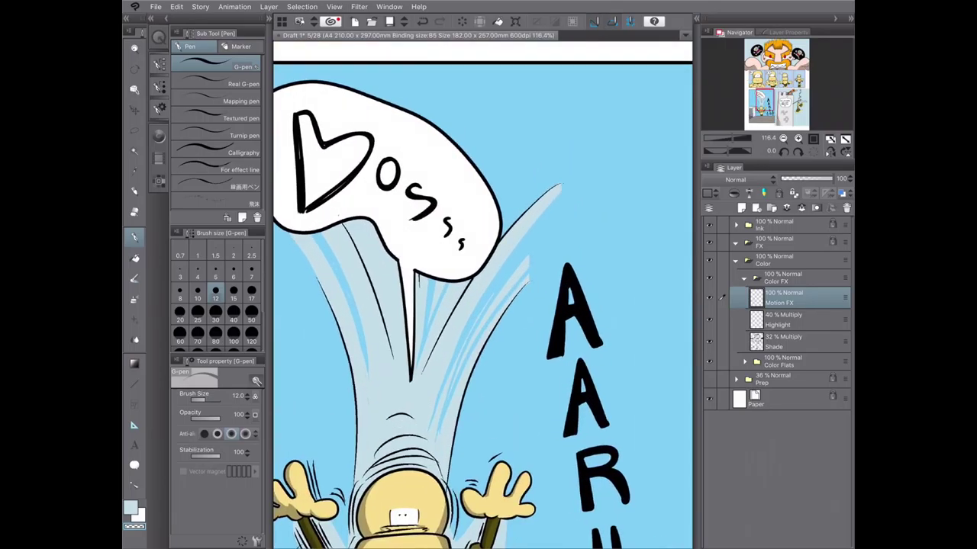
scroll(617, 302, "down", 5)
scroll(569, 395, "up", 2)
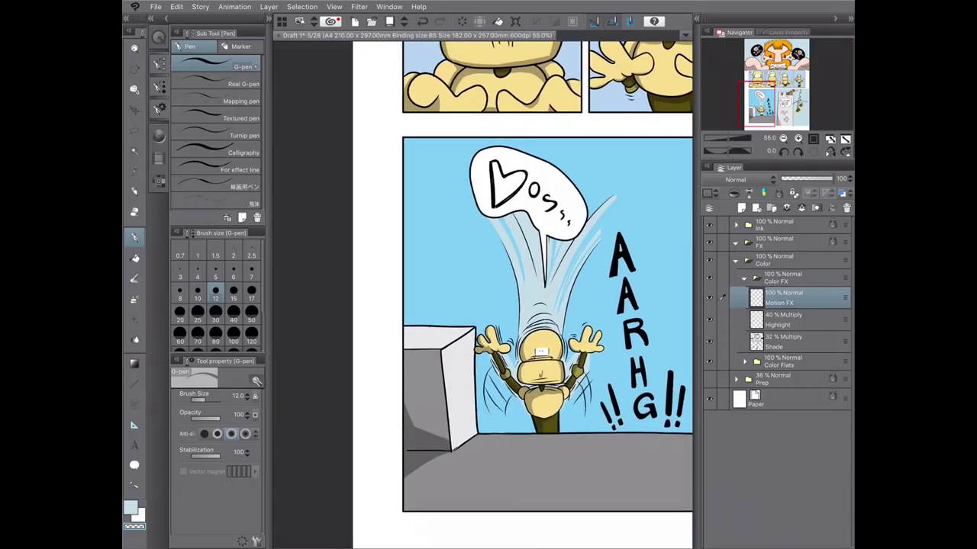
- Collapse the Color folders, unlock the Ink folder and make Line Details 01 inside Ink Lines the active layer
left_click(744, 277)
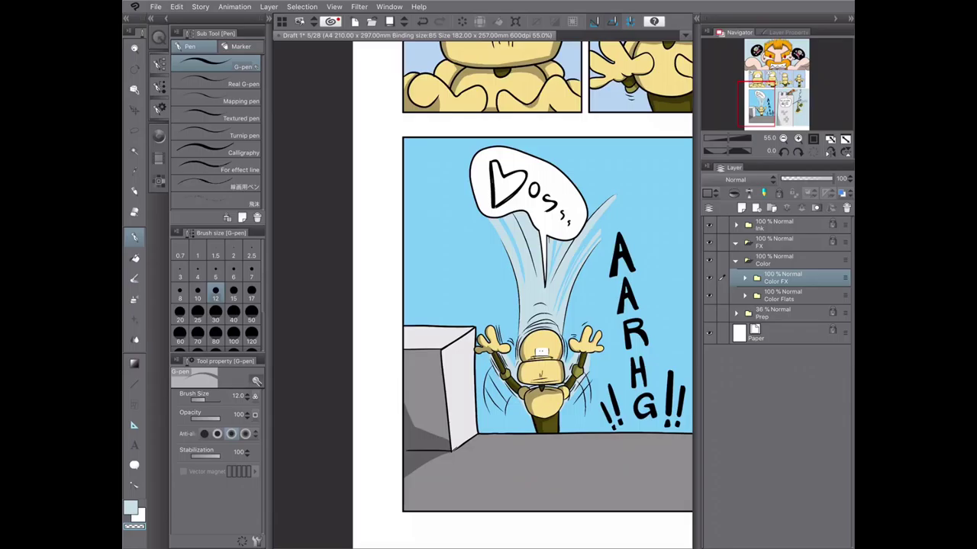
left_click(735, 260)
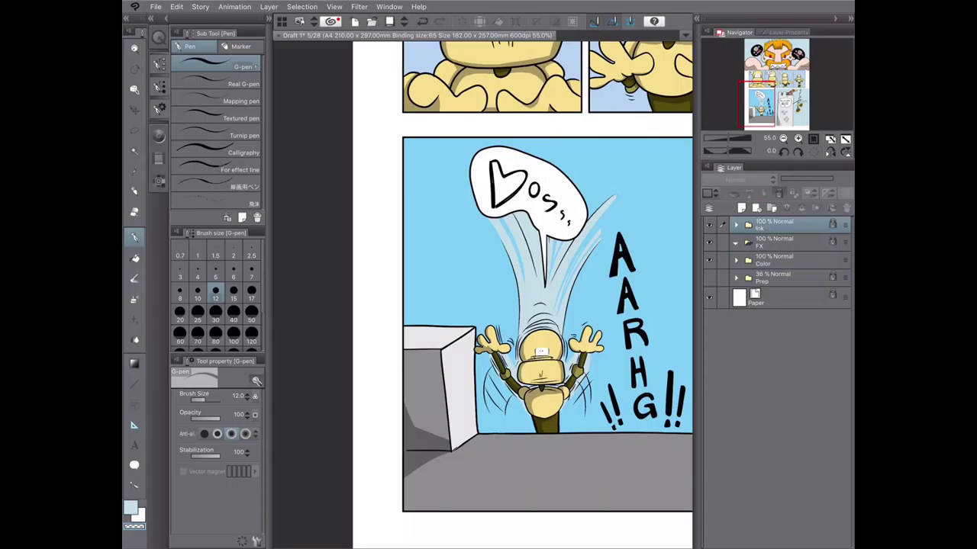
left_click(775, 225)
left_click(735, 225)
left_click(744, 243)
left_click(786, 284)
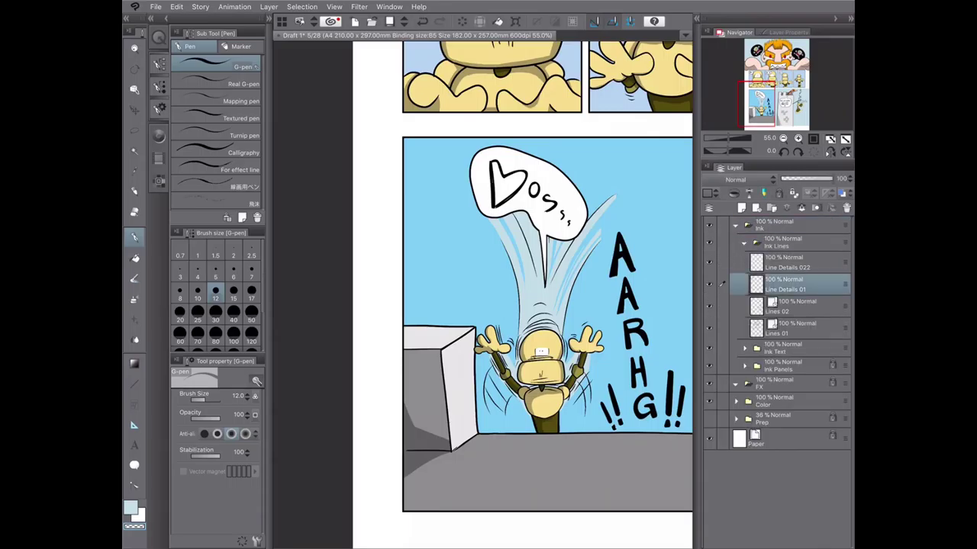
- Activate the Line Details 022 layer with its transparent pixels locked, choose pure blue, and switch to the Milli pen marker
left_click(786, 262)
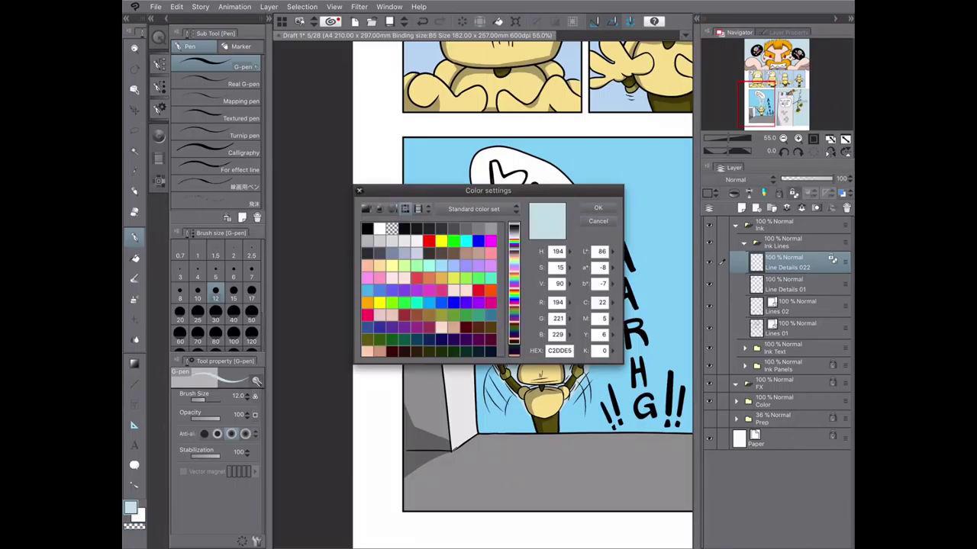
left_click(478, 241)
left_click(598, 208)
left_click(240, 47)
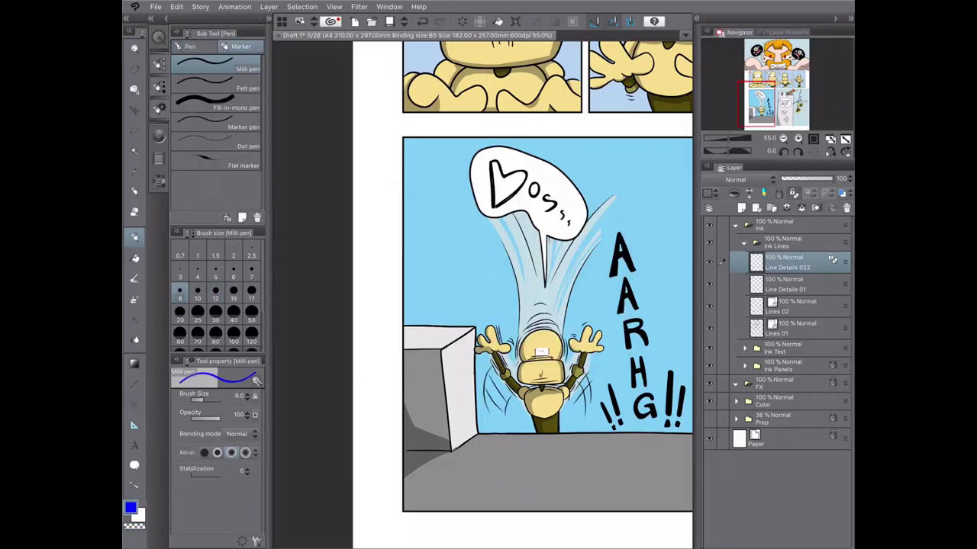
scroll(540, 336, "up", 2)
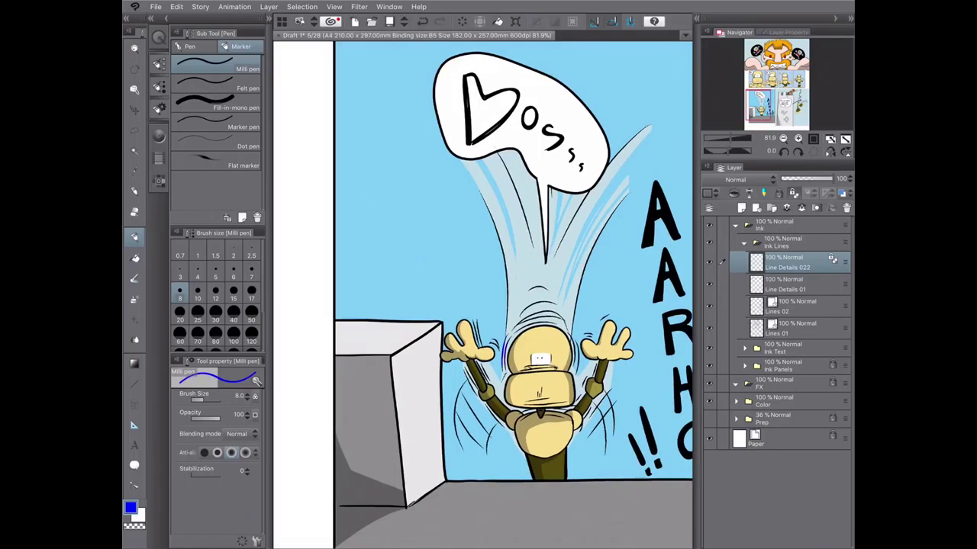
- Lasso the motion lines around the falling character, fill them with blue, and clear the selection
scroll(483, 295, "down", 2)
key("m")
mouse_move(626, 366)
left_mouse_down()
mouse_move(629, 164)
mouse_move(458, 359)
mouse_move(621, 359)
left_mouse_up()
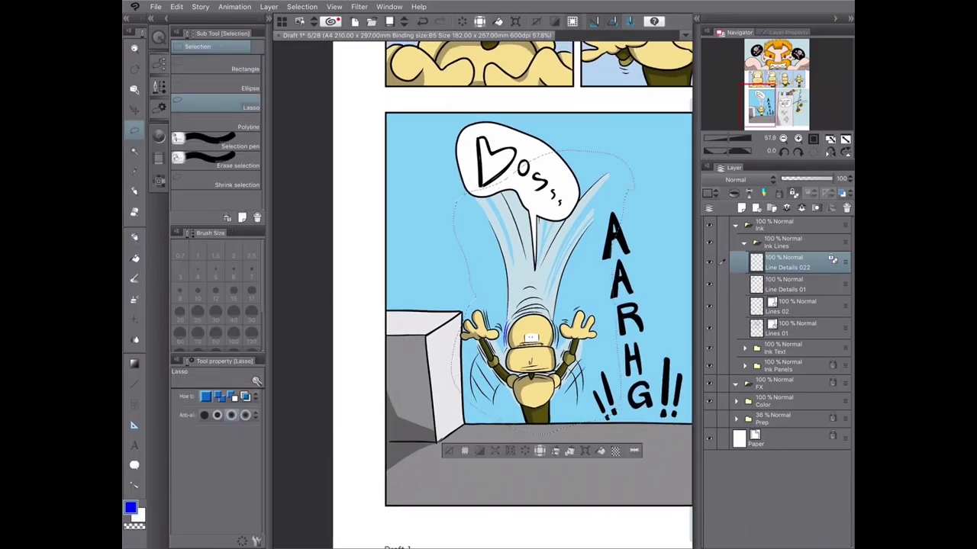
key("g")
scroll(535, 305, "up", 2)
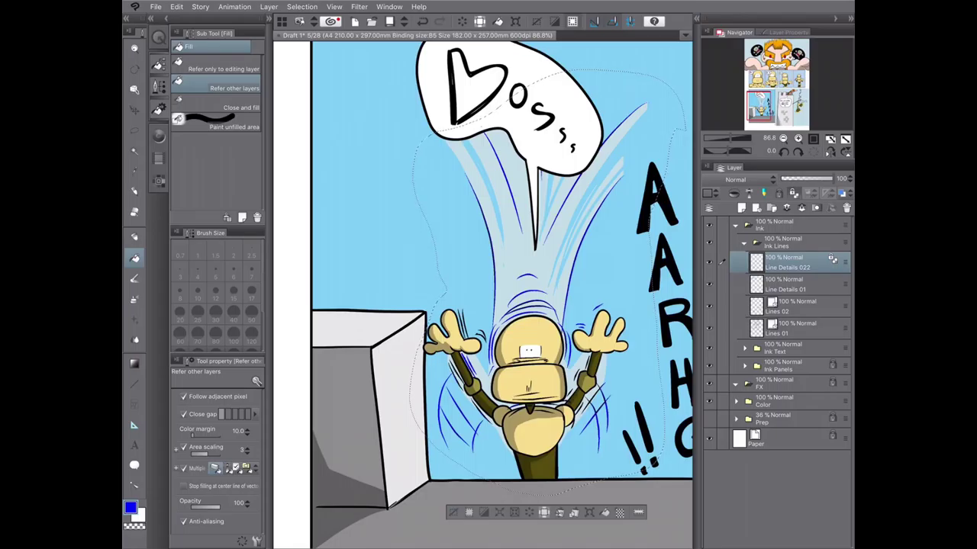
key("ctrl+d")
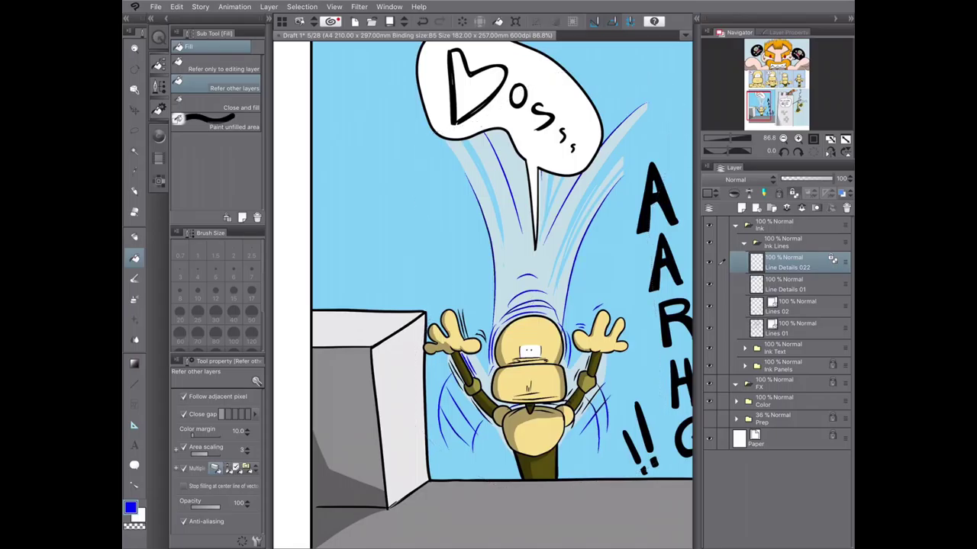
scroll(483, 296, "down", 4)
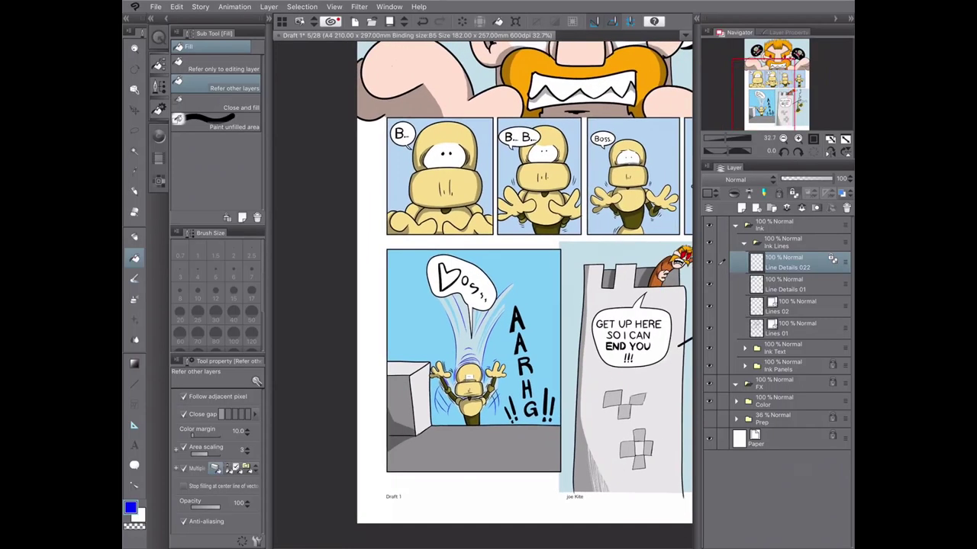
scroll(525, 283, "down", 2)
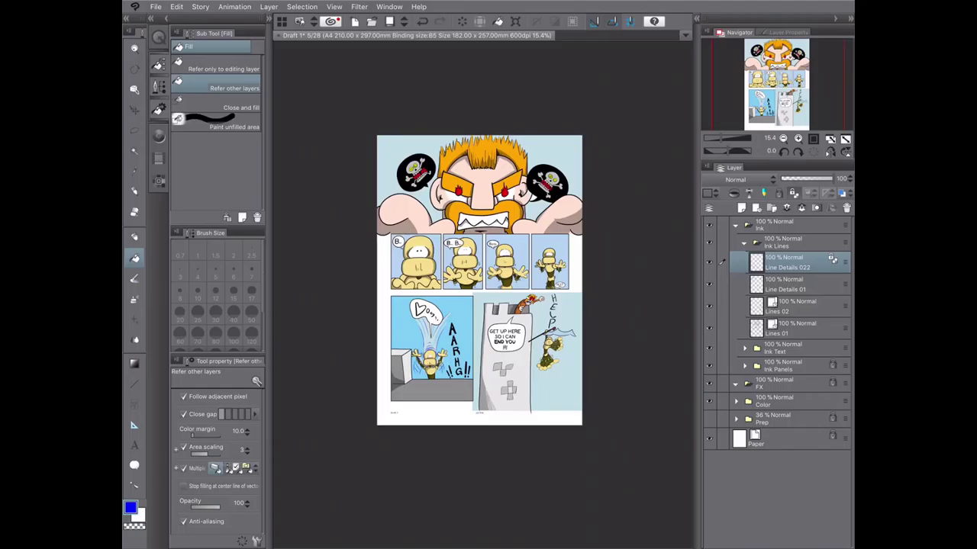
scroll(473, 283, "right", 2)
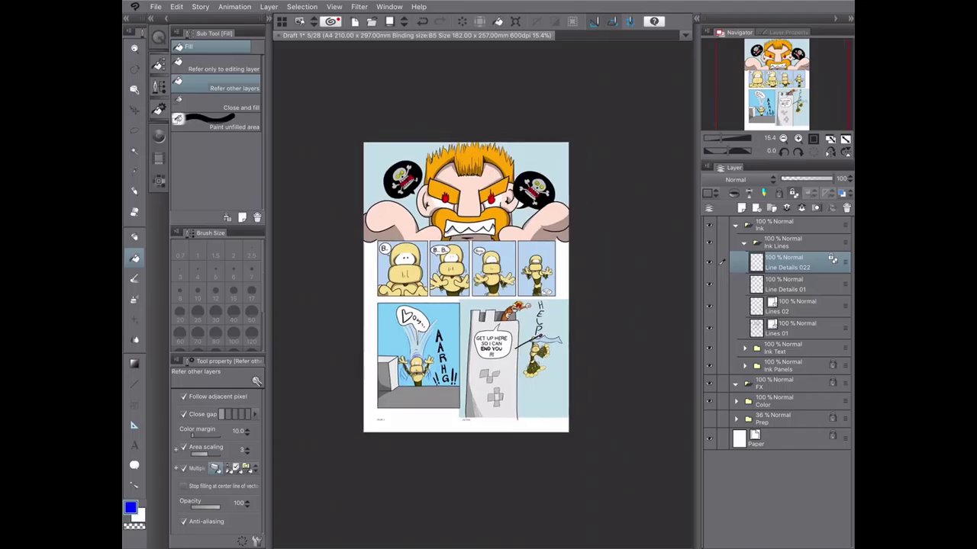
scroll(414, 286, "up", 3)
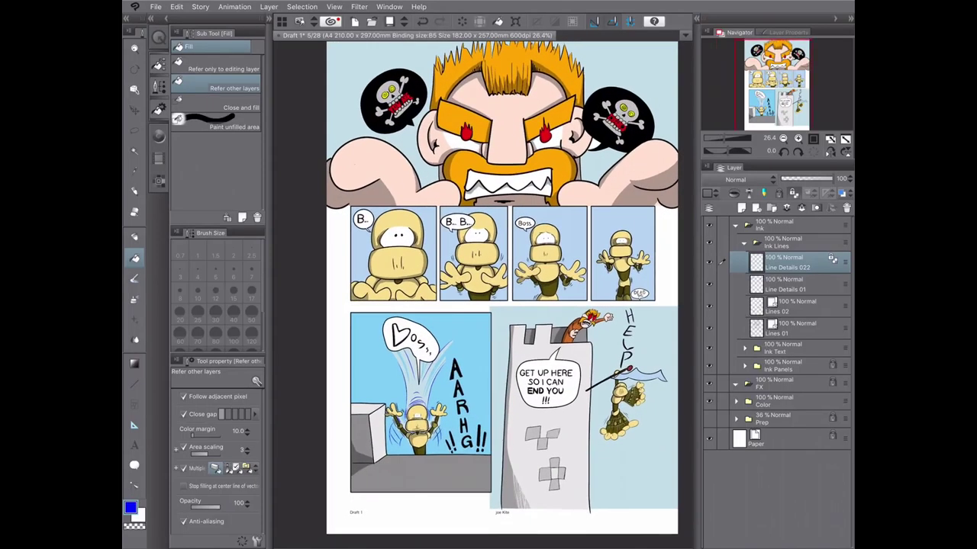
scroll(479, 288, "down", 1)
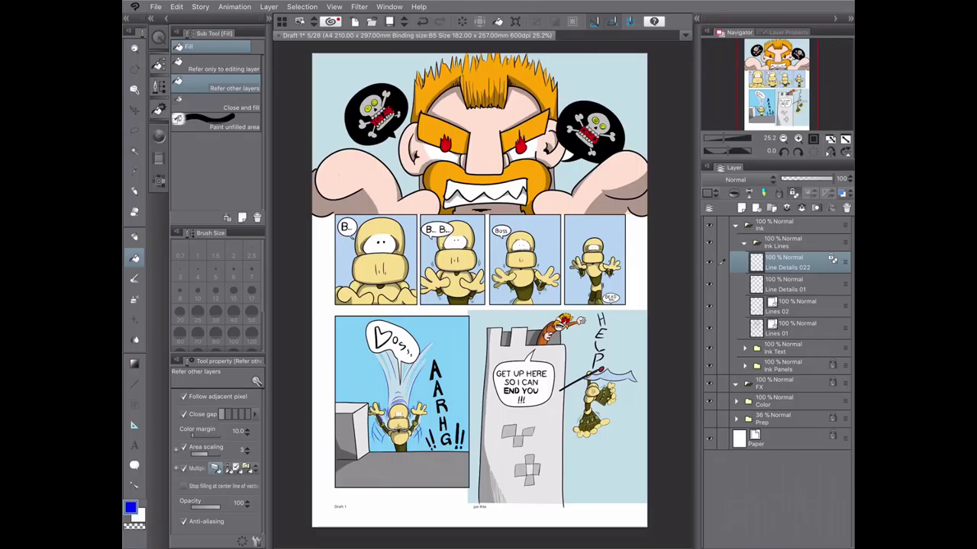
- Collapse the Ink folder, expand Color and Color FX, and make the Shade layer active
scroll(656, 370, "up", 4)
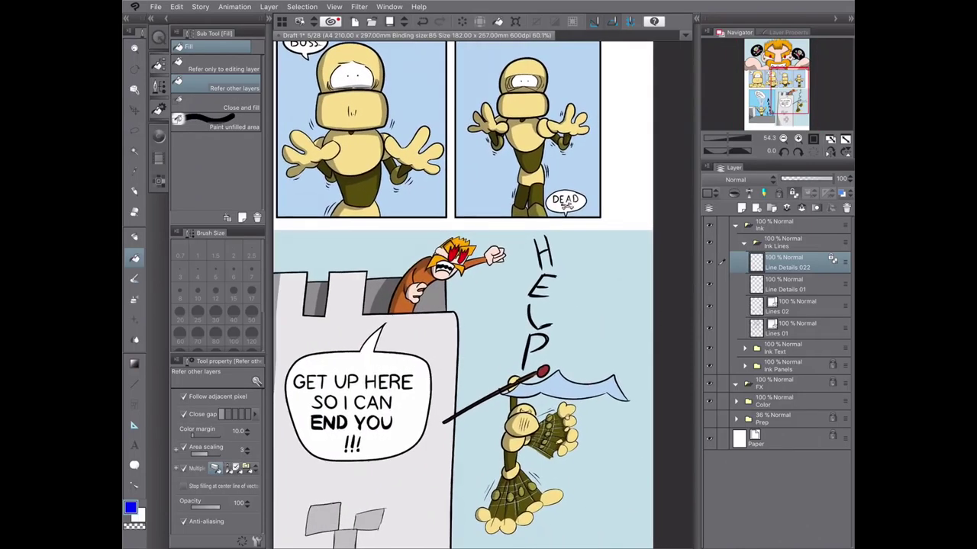
scroll(466, 296, "up", 1)
left_click(736, 225)
left_click(735, 260)
left_click(744, 278)
left_click(794, 342)
scroll(501, 483, "up", 3)
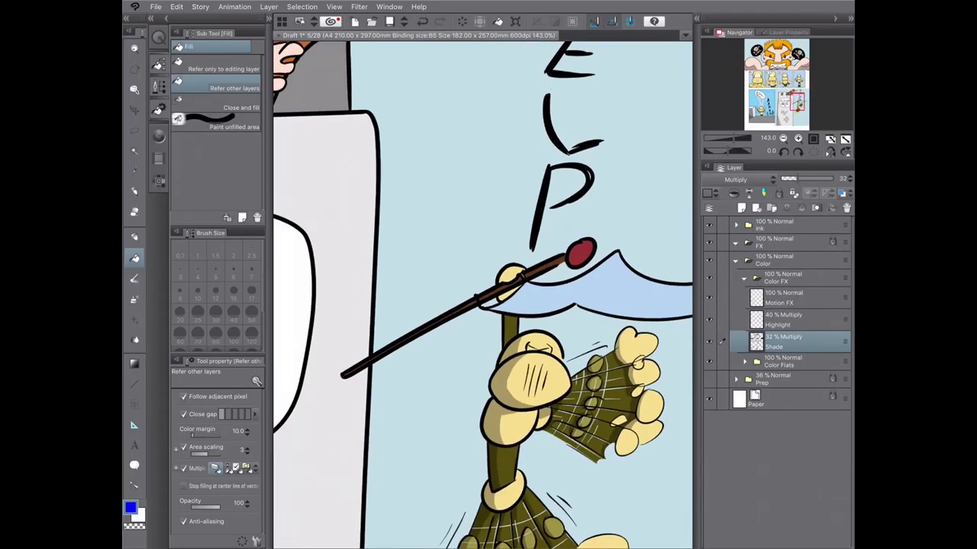
- Outline a shadow in black on the blue flag beside the pole with the Milli pen and fill it
key("p")
left_click(130, 508)
left_click(374, 218)
left_click(578, 349)
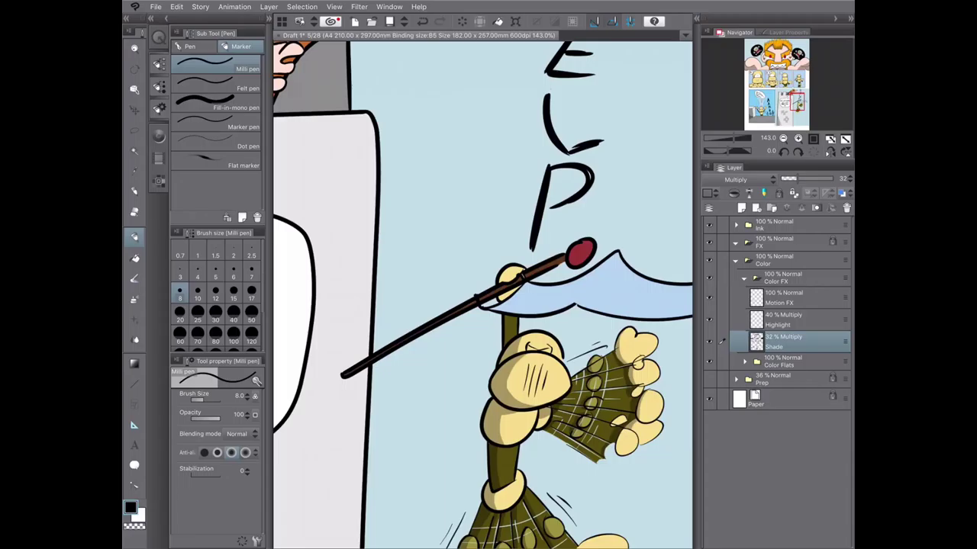
scroll(482, 295, "right", 5)
key("g")
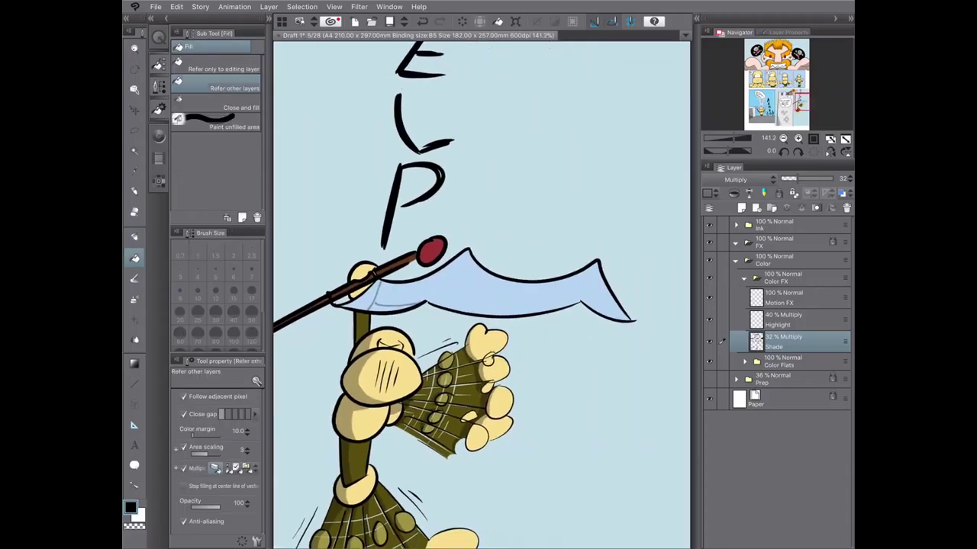
left_click(382, 299)
key("p")
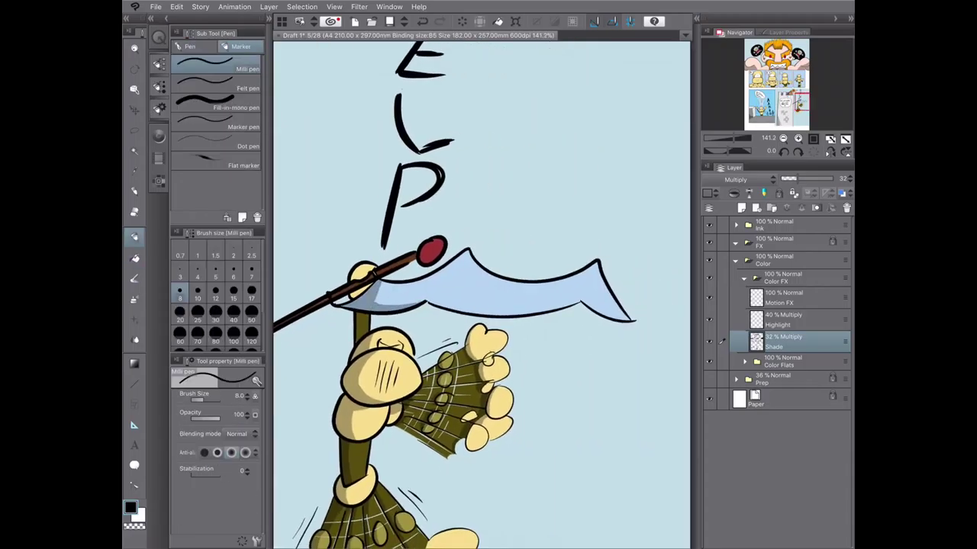
scroll(576, 294, "down", 2)
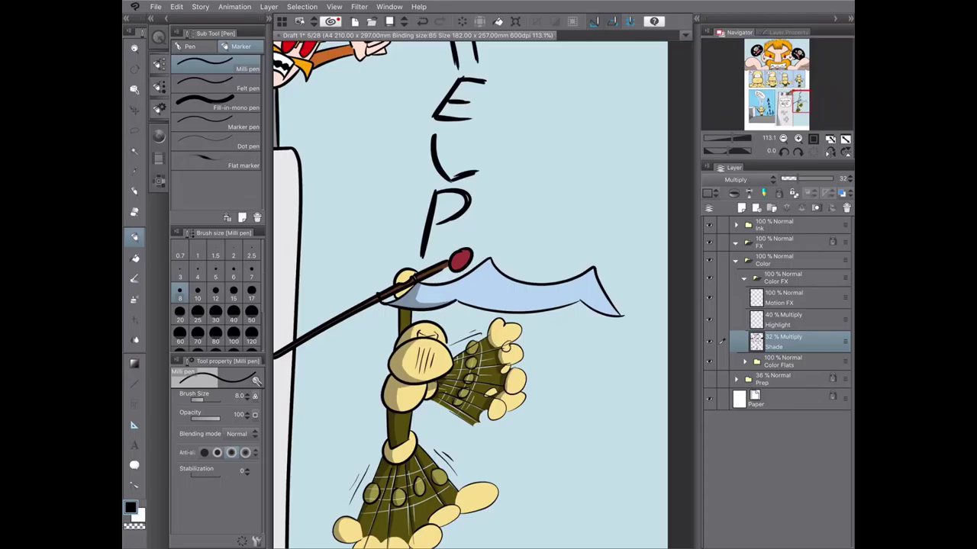
- Collapse the Color FX folder, expand Color Flats, and make the Flats layer active
scroll(469, 294, "down", 5)
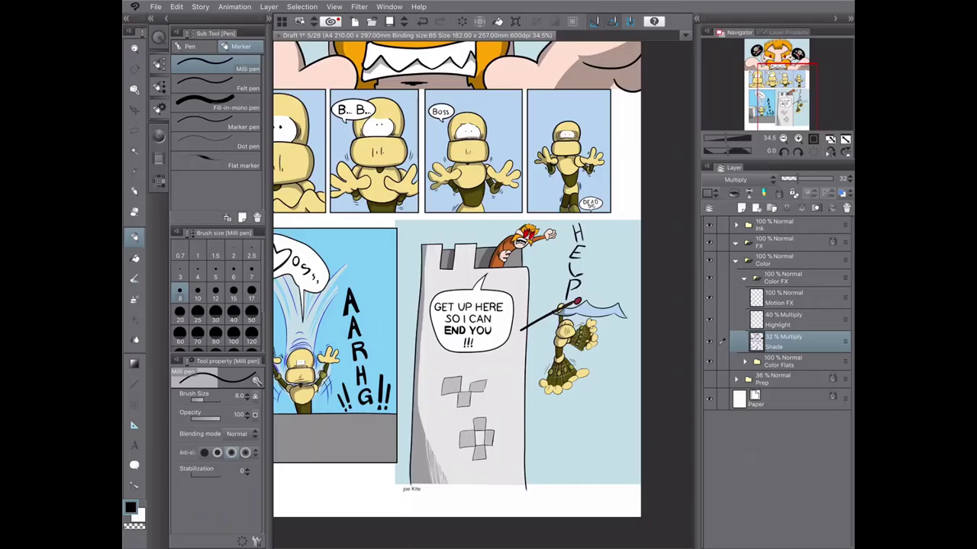
key("ctrl+0")
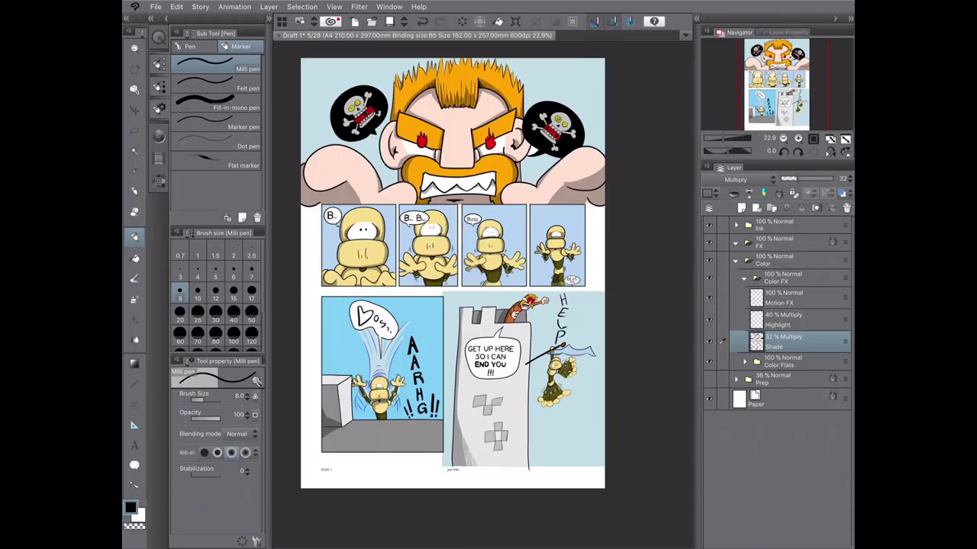
left_click(786, 260)
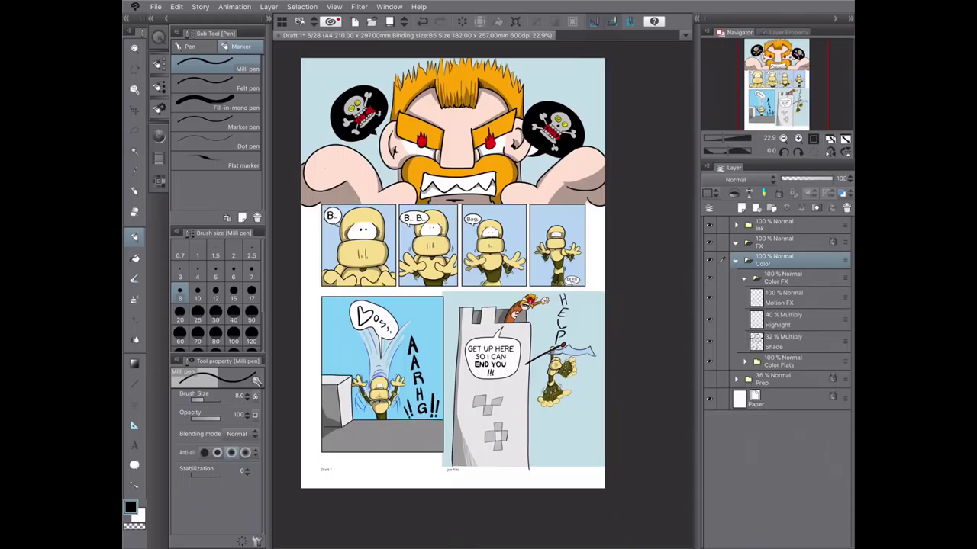
left_click(744, 278)
left_click(744, 296)
left_click(786, 314)
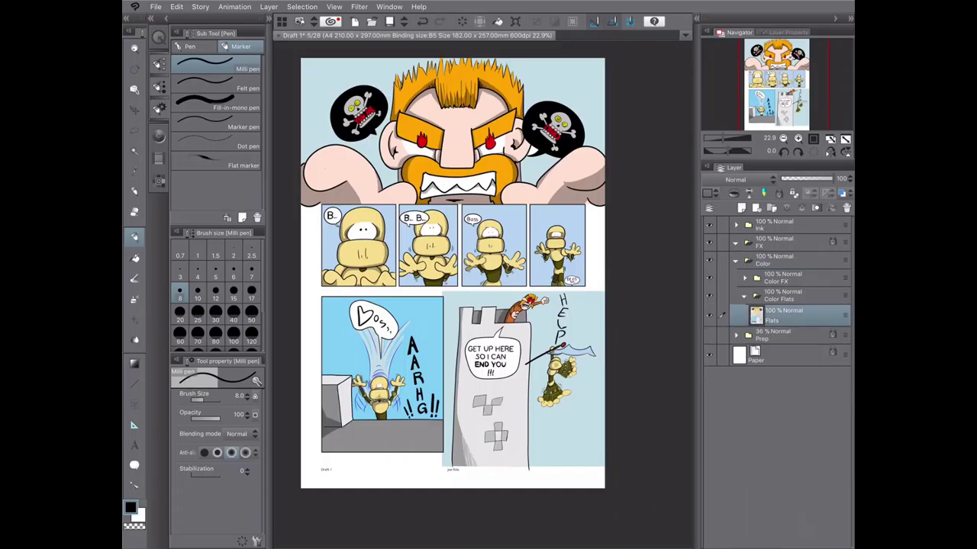
key("w")
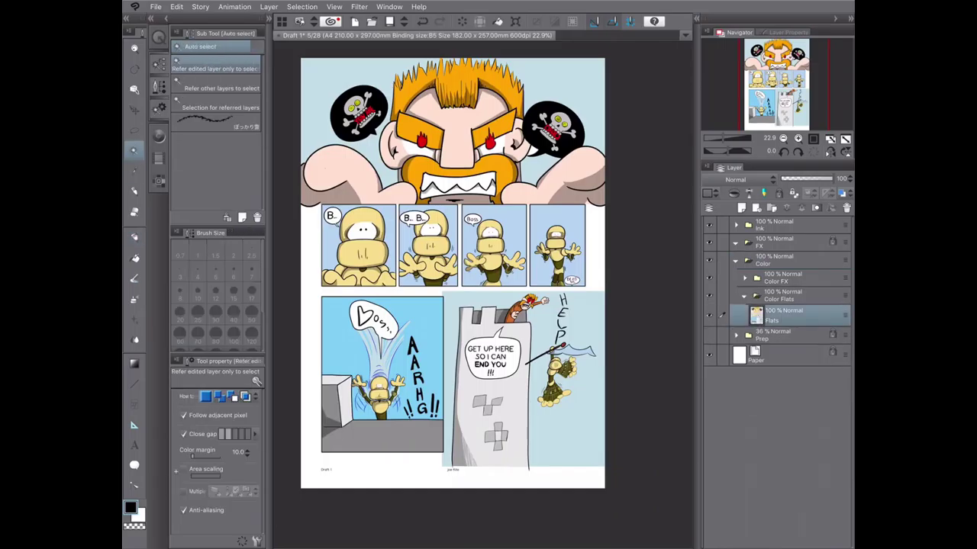
key("p")
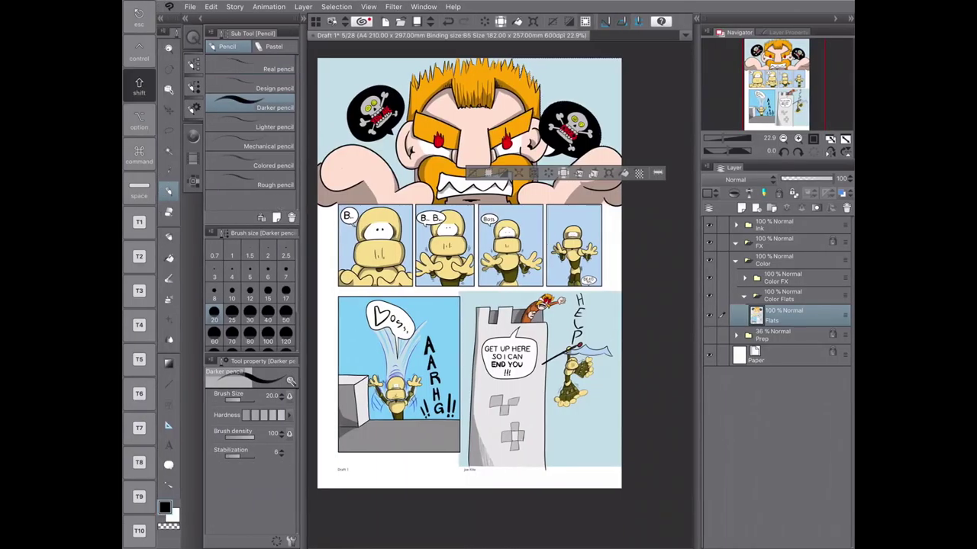
key("ctrl+d")
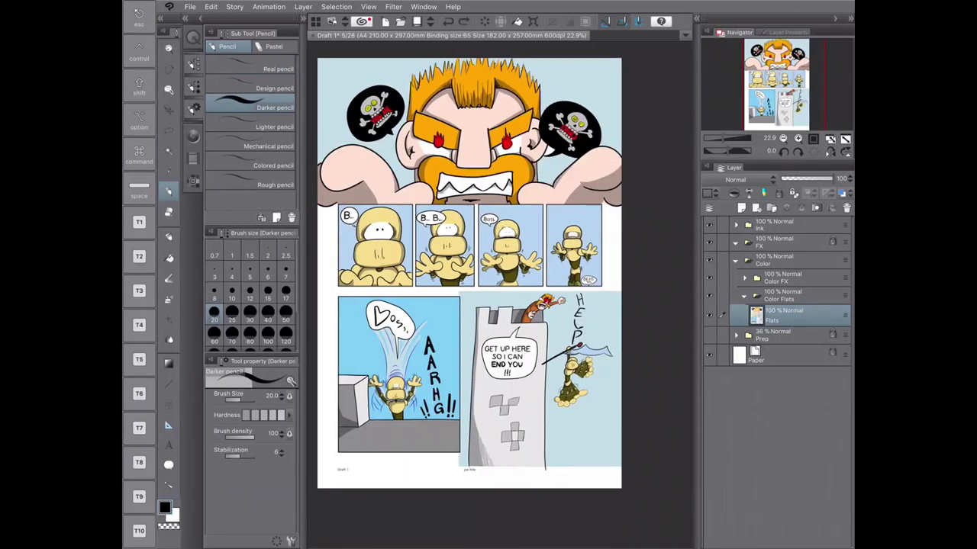
- Select the pale blue background areas around the angry character in the top panel with Auto select
key("w")
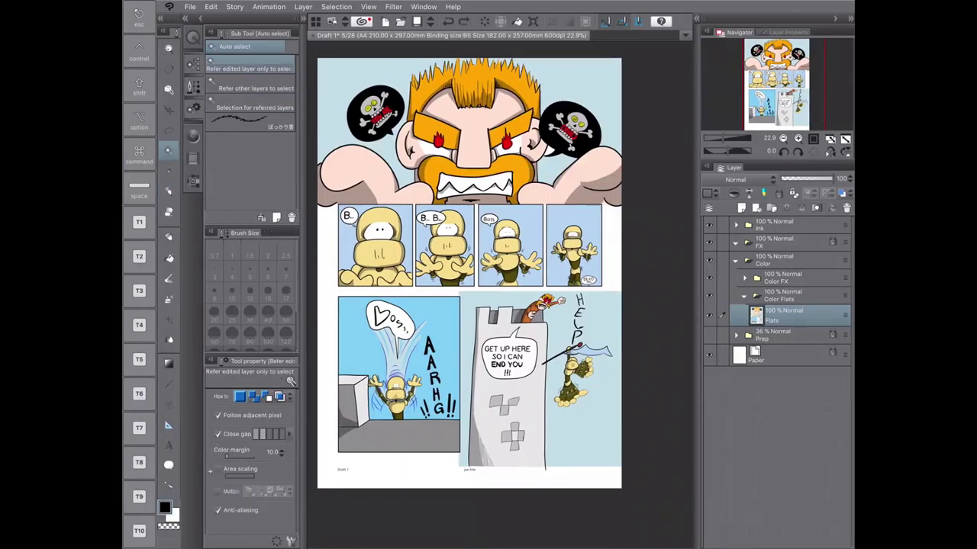
left_click(560, 176, "shift")
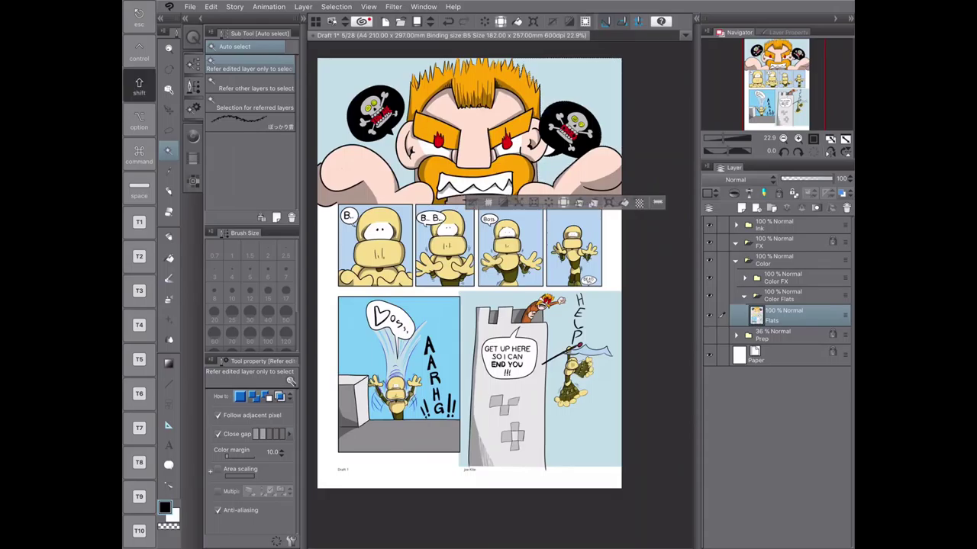
scroll(469, 129, "up", 5)
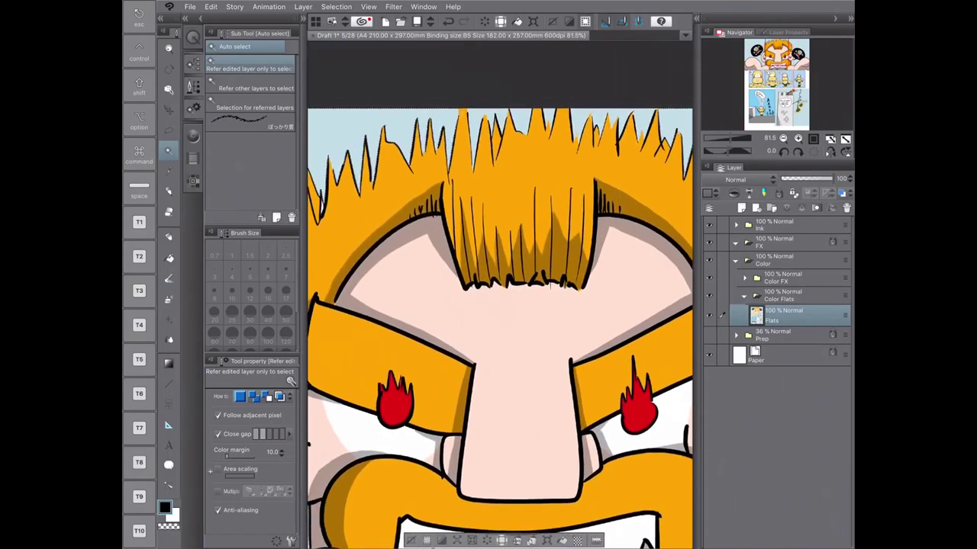
scroll(584, 115, "down", 3)
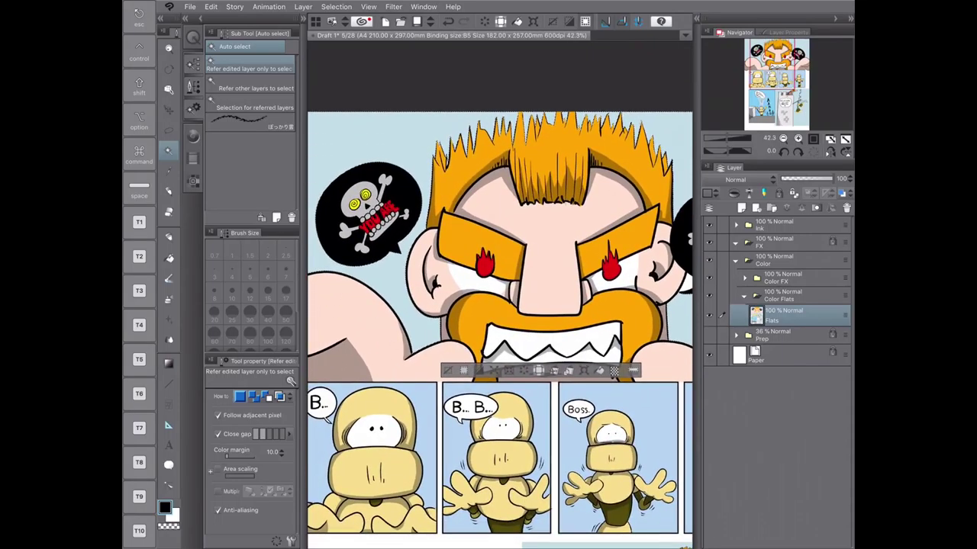
- Open the material library and search it for "fire"
key("F9")
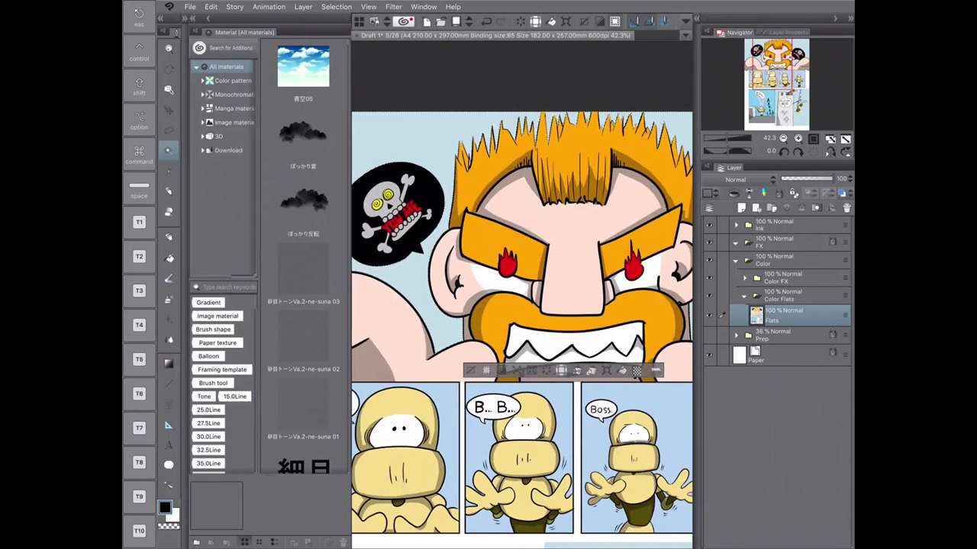
left_click(222, 287)
type("fire")
key("Return")
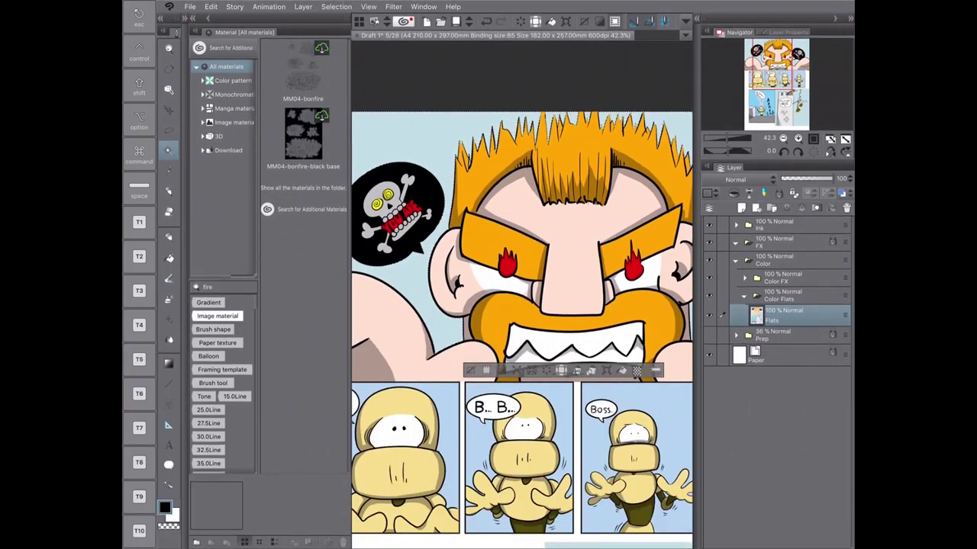
- Search the materials for "fla" and browse the list for a flame image suited to the background
left_click(221, 287)
type("fla")
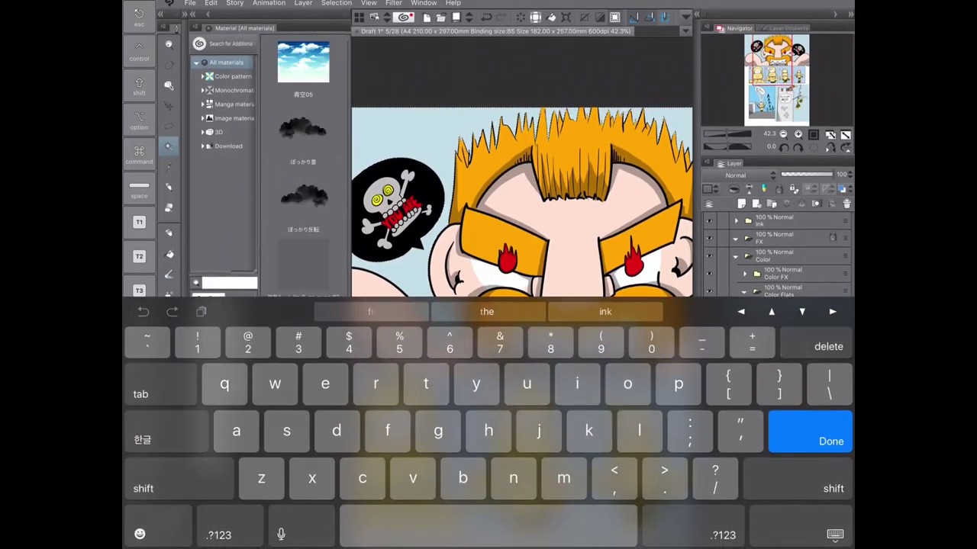
key("Return")
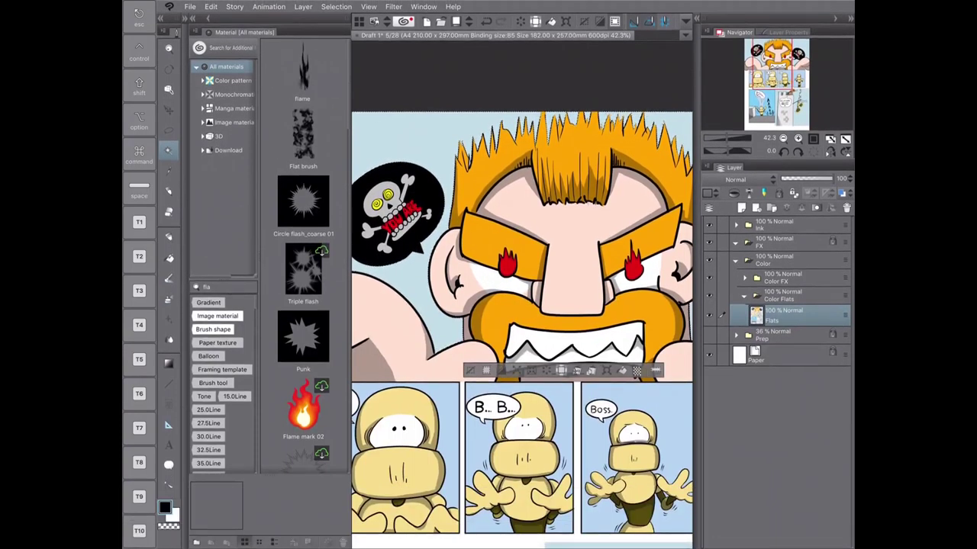
scroll(304, 256, "up", 10)
scroll(304, 256, "down", 5)
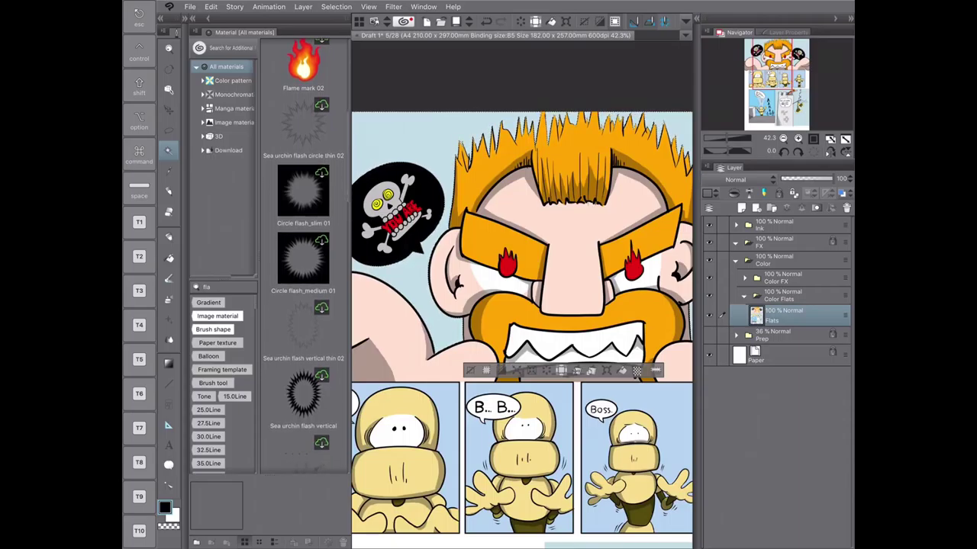
scroll(304, 256, "down", 8)
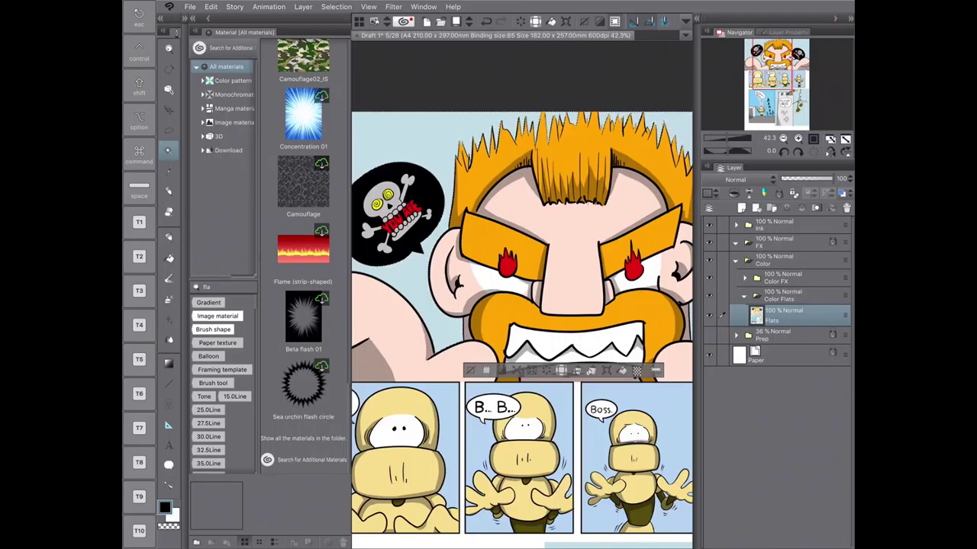
- Place the Flame (strip-shaped) material on the page, masked to the selected top-panel background
left_click(303, 248)
left_click_drag(303, 248, 522, 229)
scroll(550, 358, "down", 5)
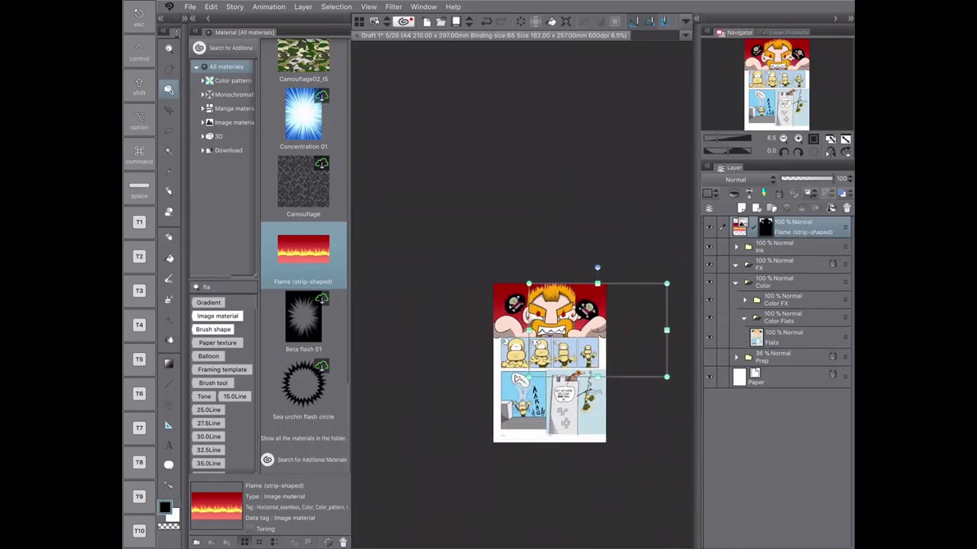
- Scale and position the Flame (strip-shaped) material to fill the background behind the angry character in the top panel
left_click(786, 336)
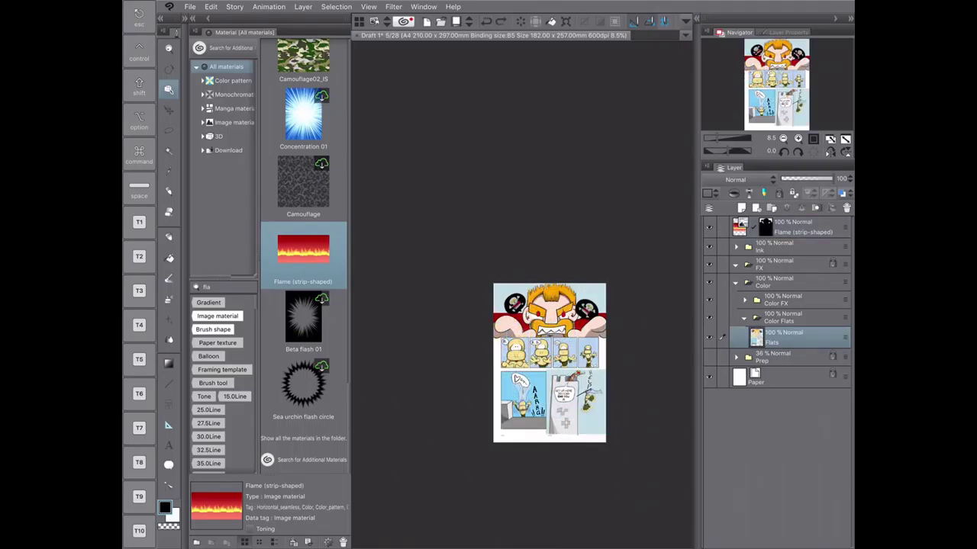
left_click(794, 226)
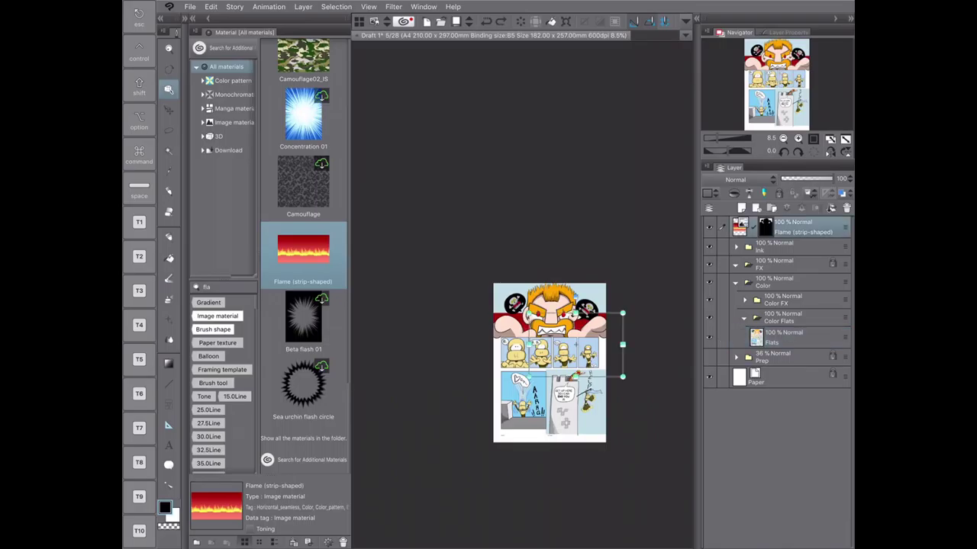
left_click_drag(496, 313, 381, 202)
key("Return")
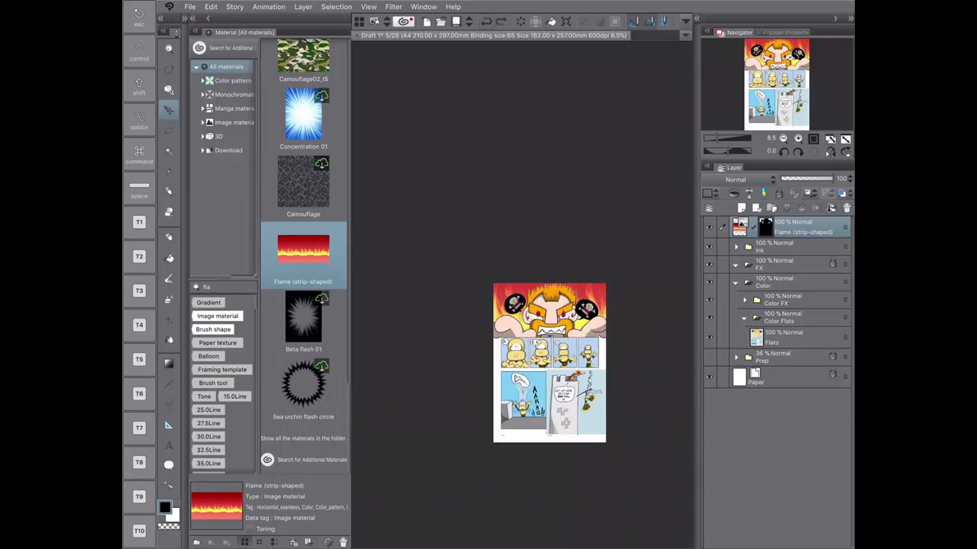
- Move the Flame (strip-shaped) layer into the FX folder and collapse the folder
left_click_drag(797, 226, 797, 262)
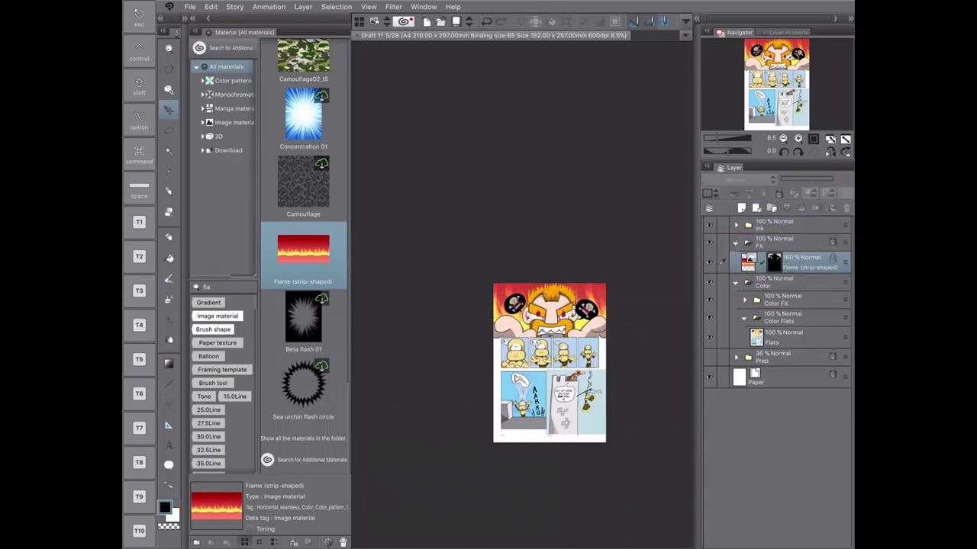
left_click(735, 242)
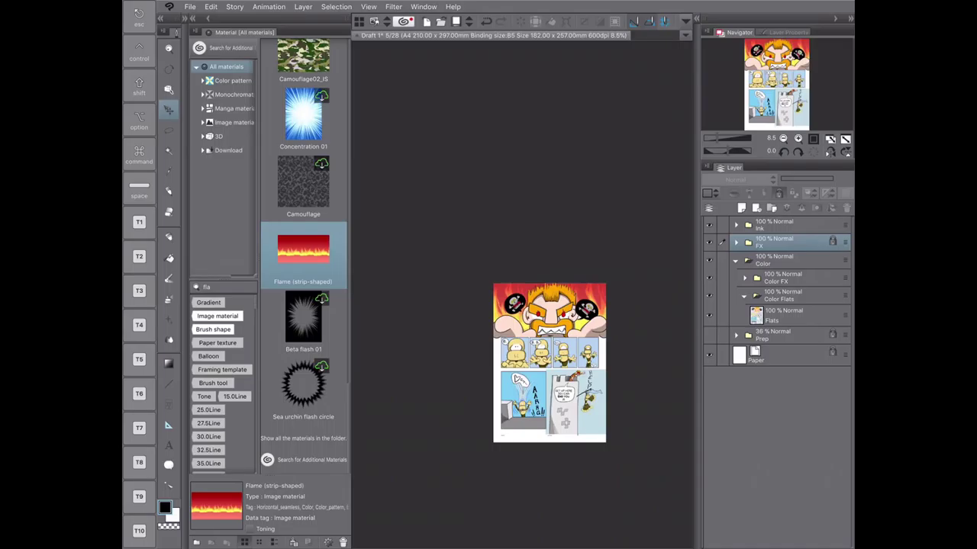
scroll(575, 361, "up", 3)
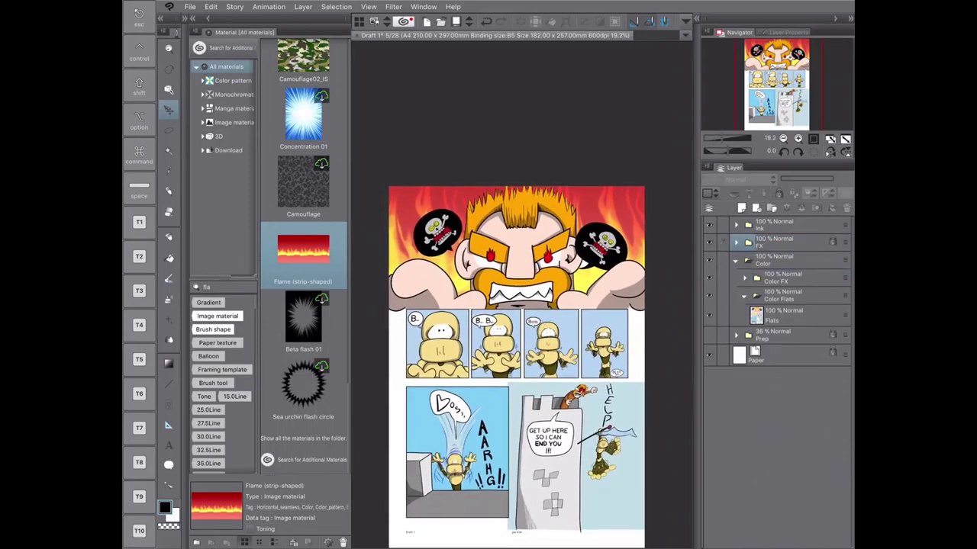
- Add a new layer below the flame in the FX folder and fill the rectangular top-panel area with black
key("ctrl+shift+n")
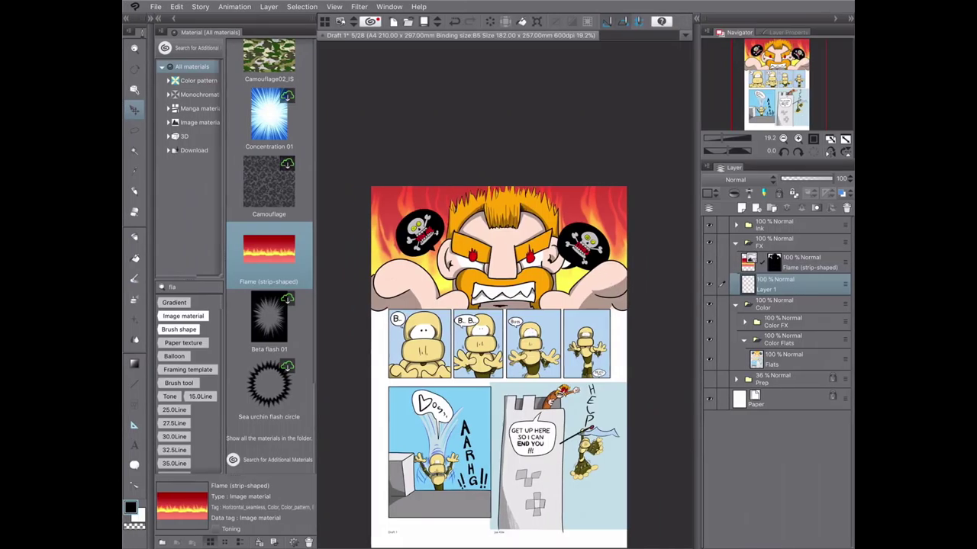
key("m")
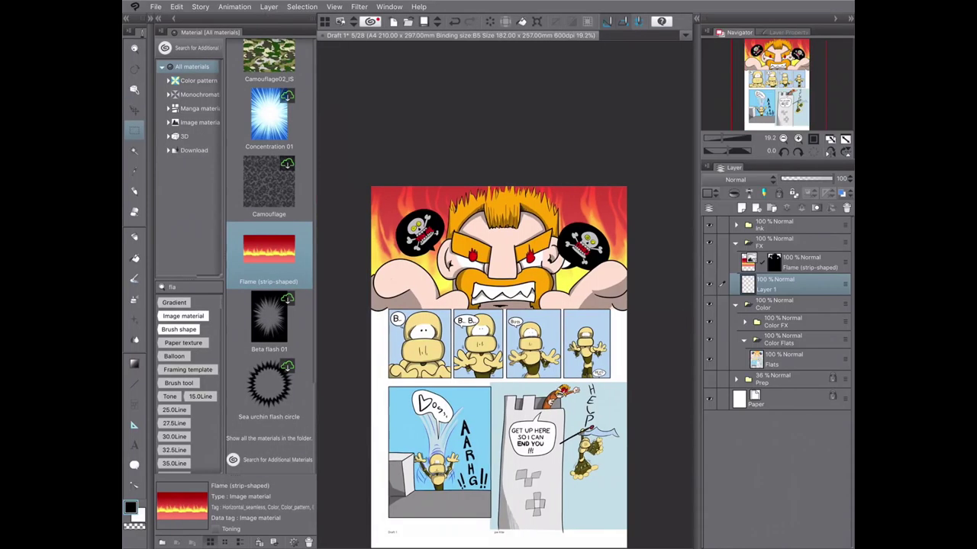
left_click_drag(368, 183, 644, 311)
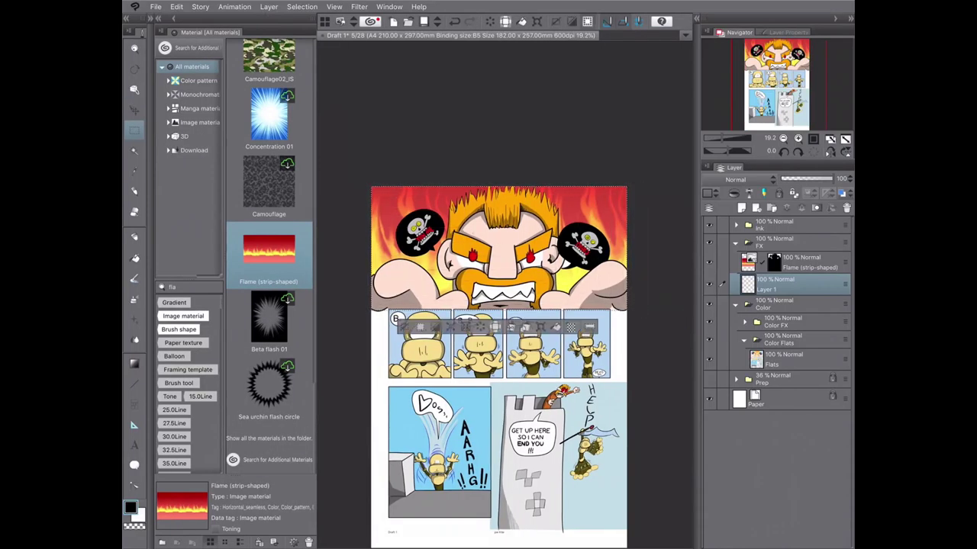
key("b")
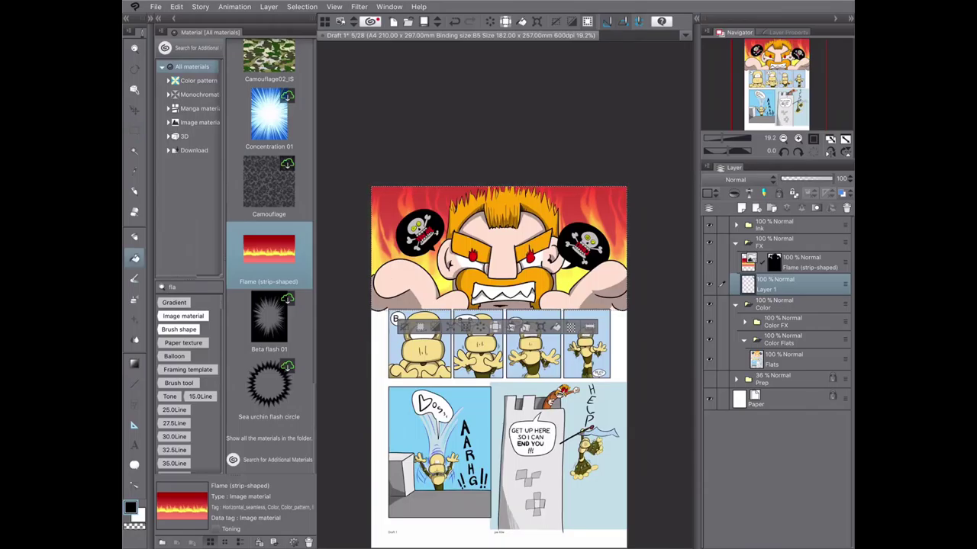
key("Delete")
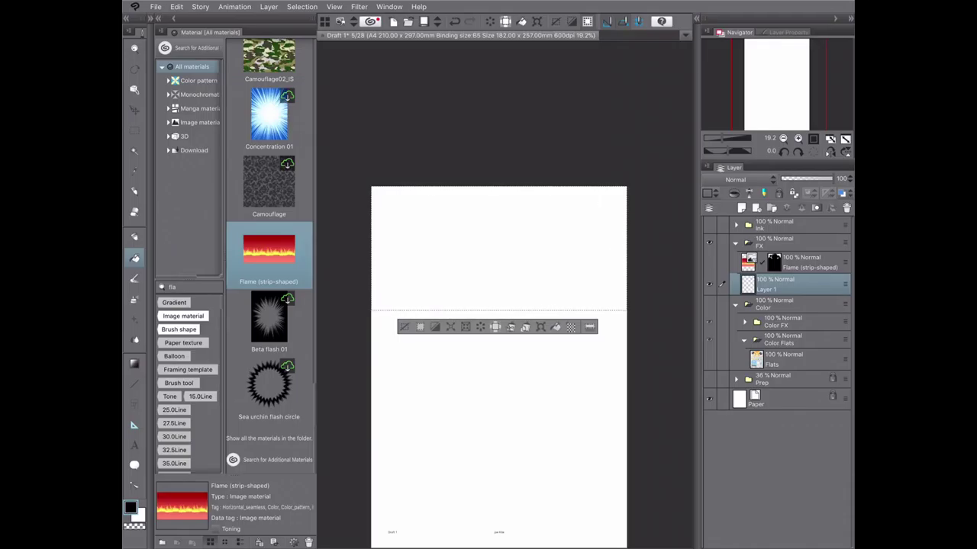
key("alt+Delete")
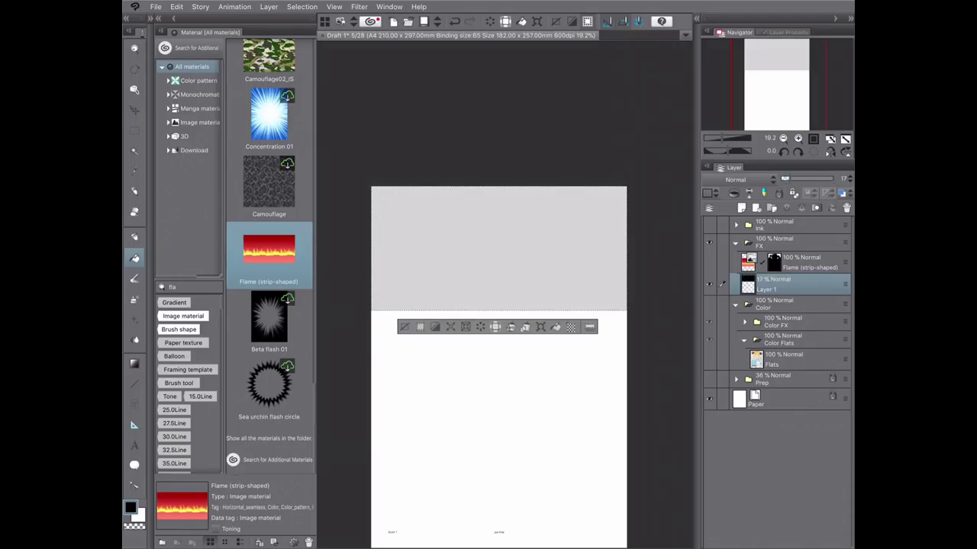
- Set the black layer to Color burn at 31% opacity, deselect, and show the artwork layers again
left_click_drag(790, 179, 798, 178)
left_click(735, 179)
left_click(717, 224)
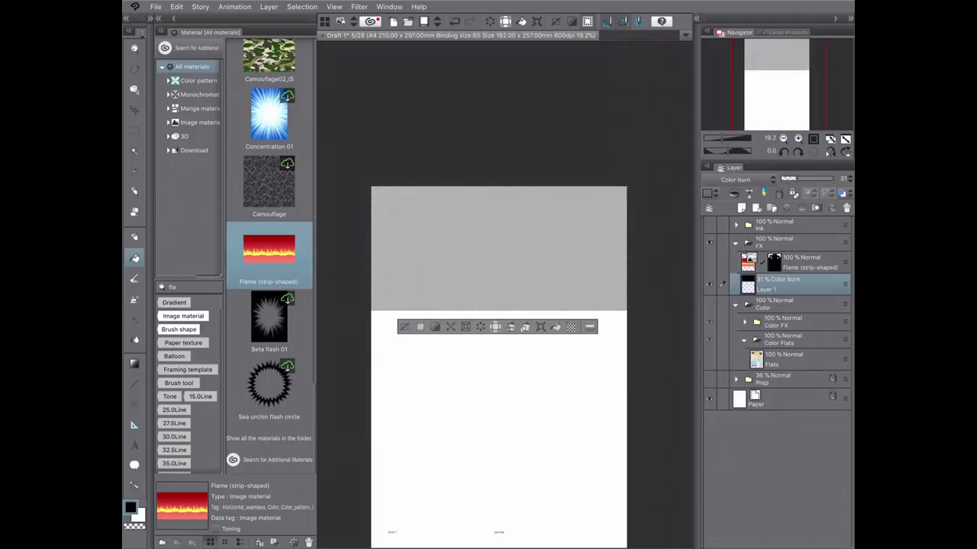
key("ctrl+d")
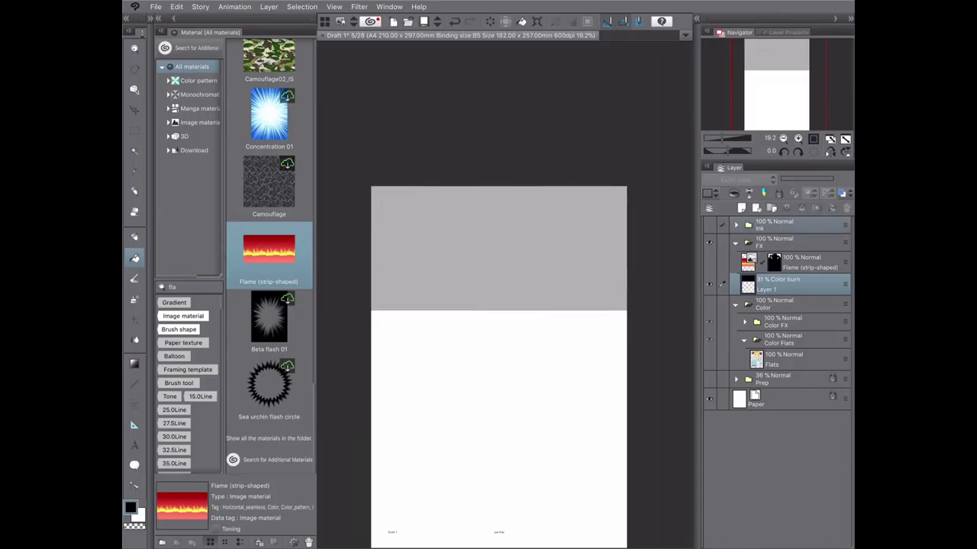
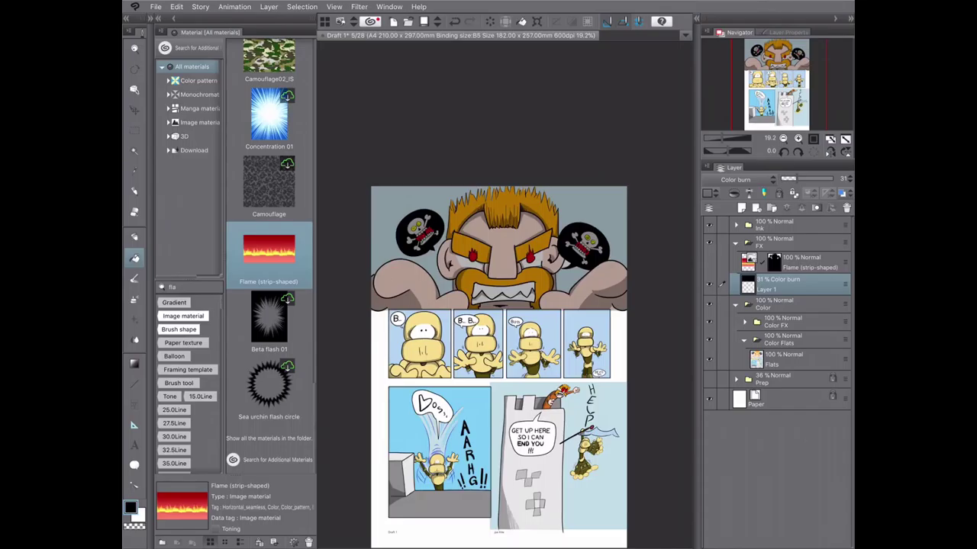
- Lasso the middle of the top panel and clear the Color burn shading there, leaving it around the outer edges
key("p")
key("m")
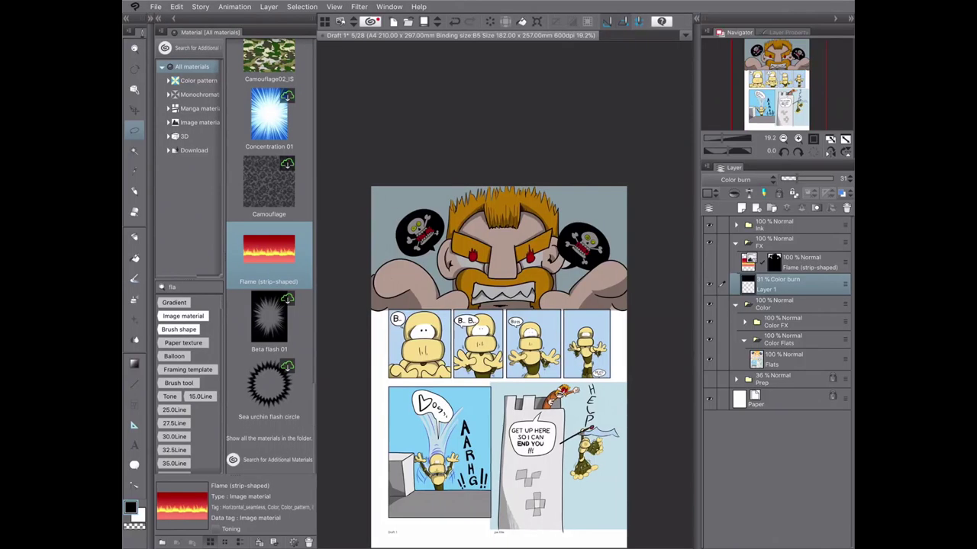
scroll(472, 232, "up", 3)
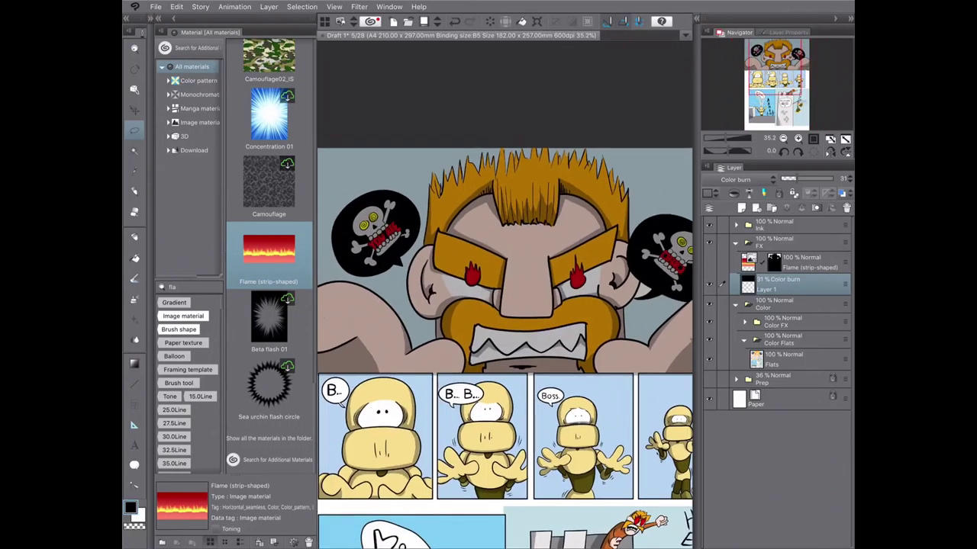
scroll(545, 318, "down", 2)
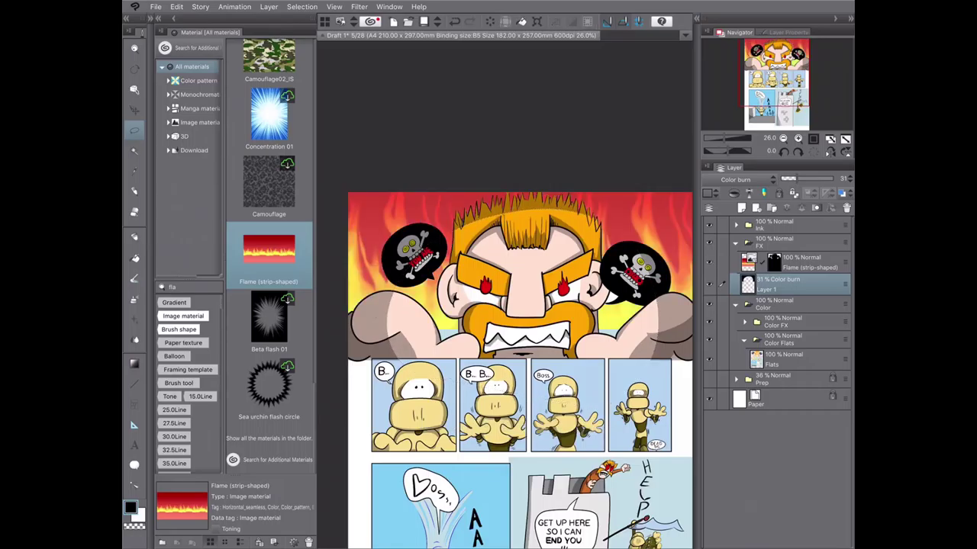
- Soften the inner edges of the Color burn shading with the Hard airbrush at size 600 in transparent color
key("c")
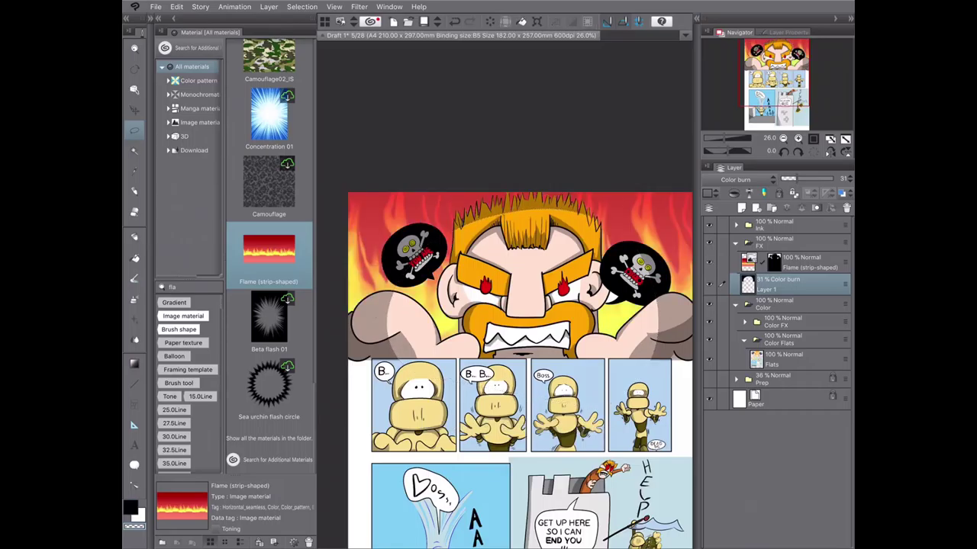
key("e")
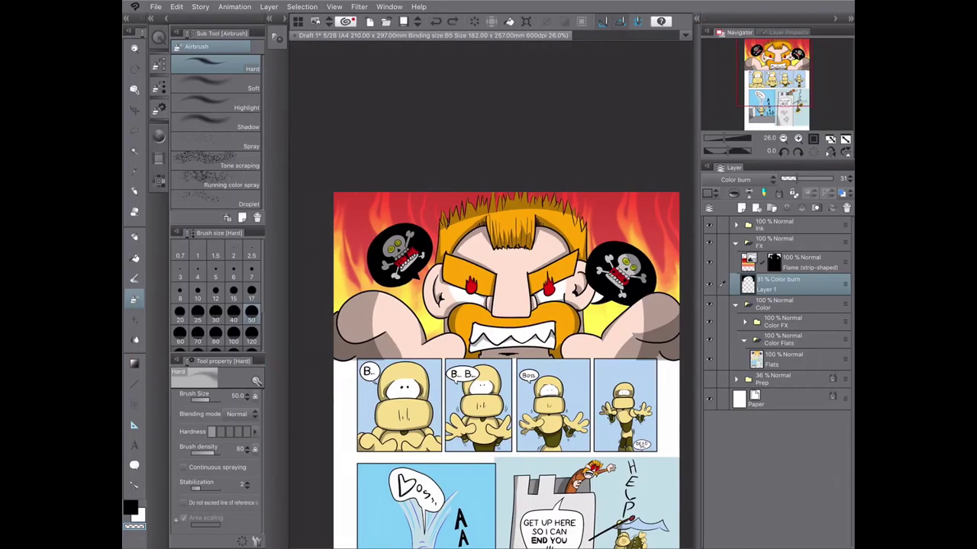
left_click(251, 336)
scroll(218, 296, "down", 3)
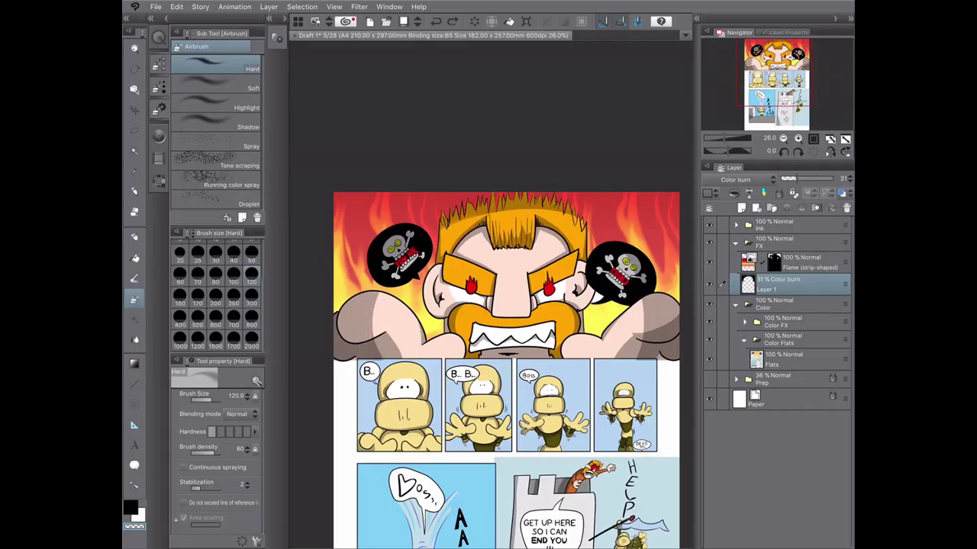
left_click(215, 313)
left_click_drag(645, 329, 656, 320)
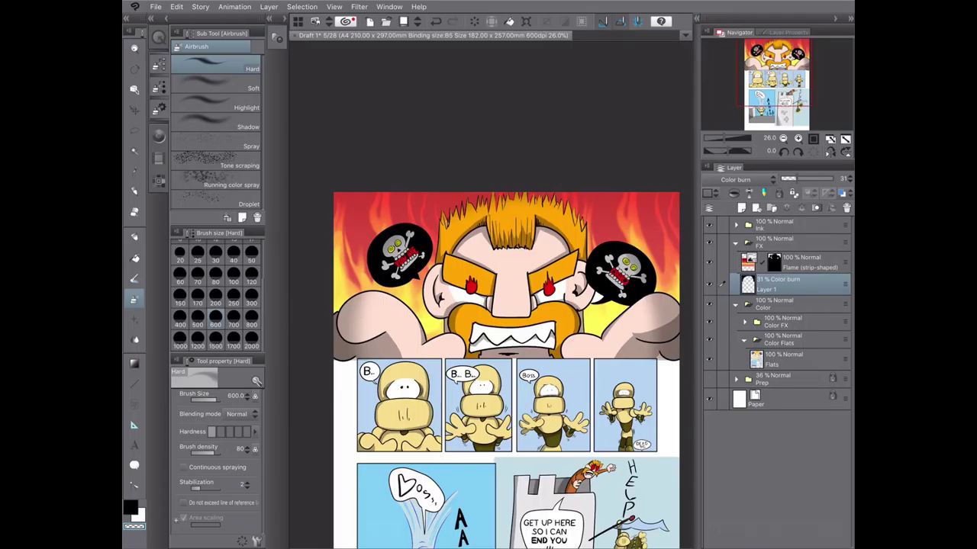
- Fill the tail of the skull speech bubble beside the character's ear with the pale blue background color on the Flats layer
key("ctrl+plus")
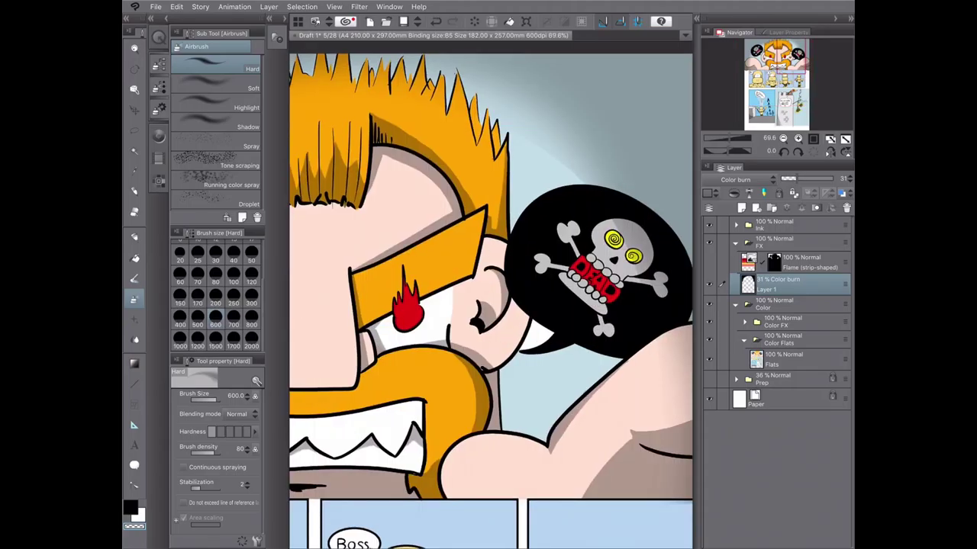
left_click(786, 359)
key("i")
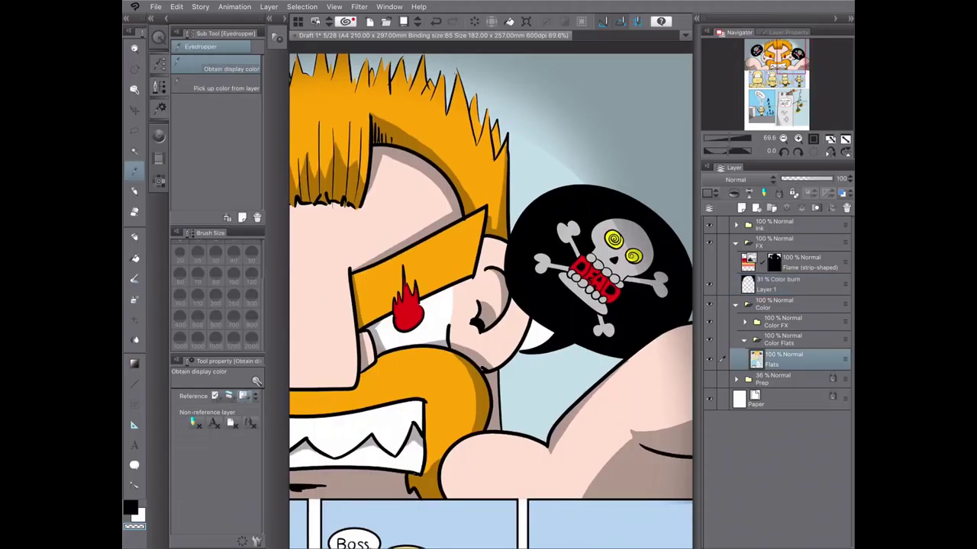
key("g")
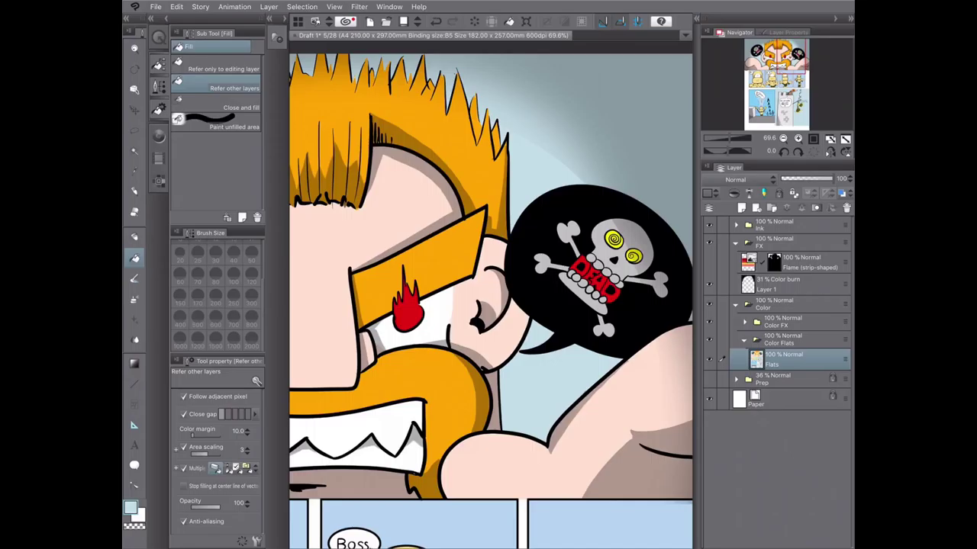
key("ctrl+z")
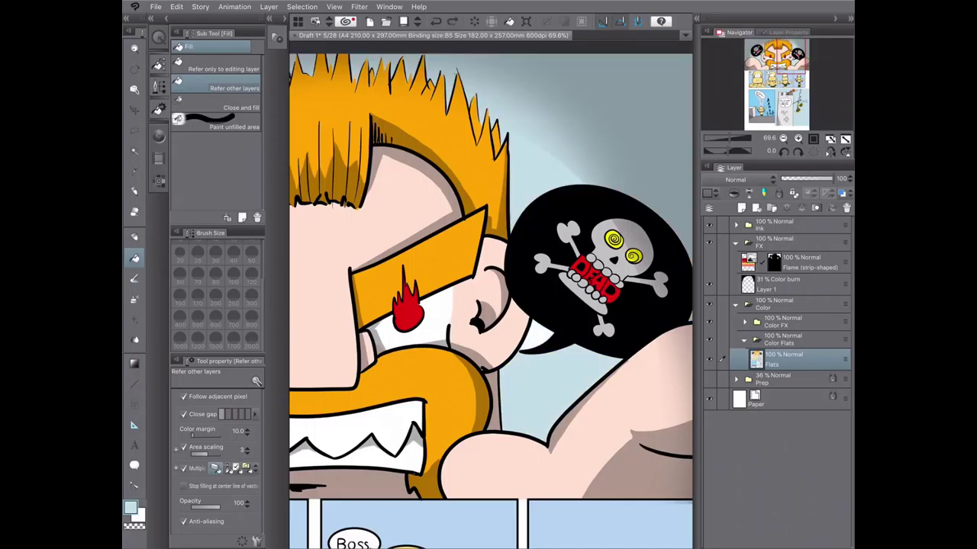
key("ctrl+y")
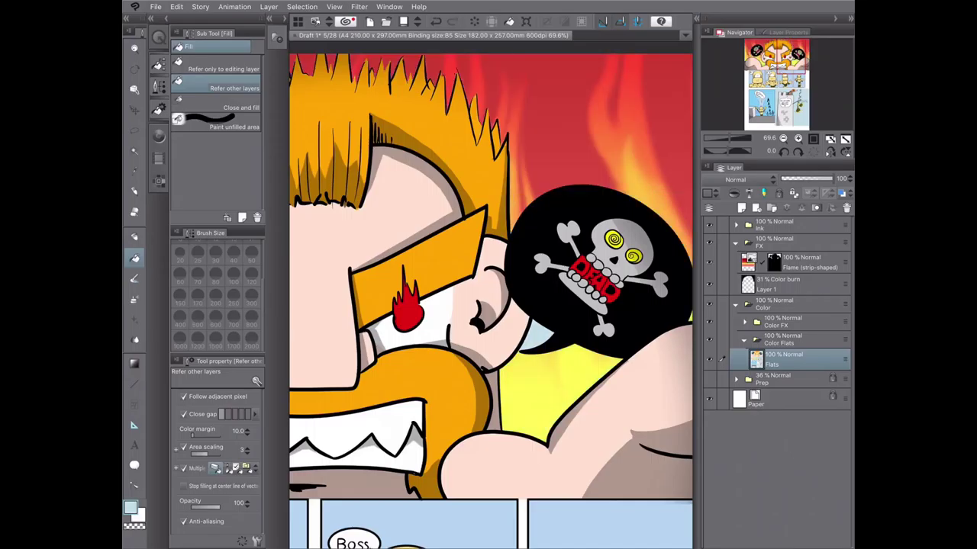
- Select the pale blue speech bubble tail, extend the flame layer's mask over it, deselect, and save the page
left_click(802, 261)
key("w")
left_click(603, 206)
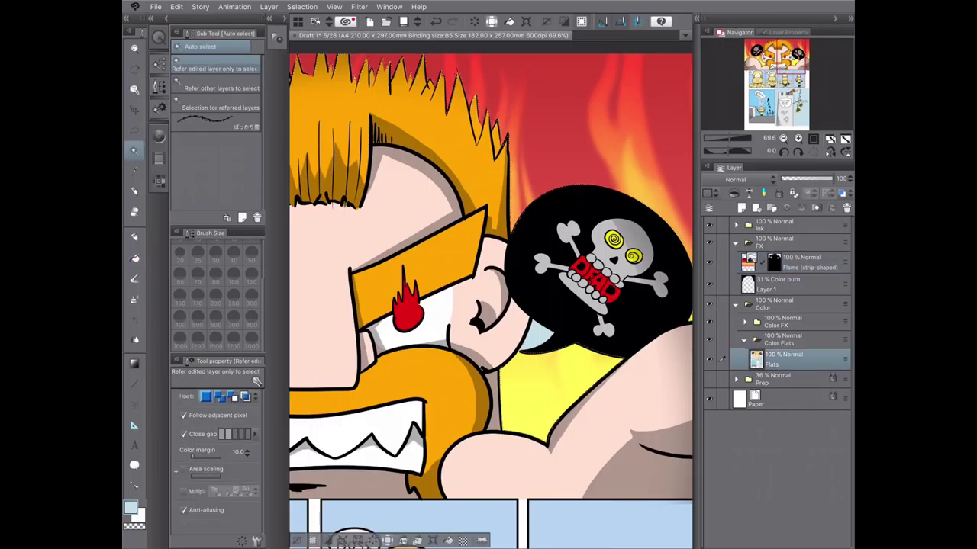
left_click(793, 359)
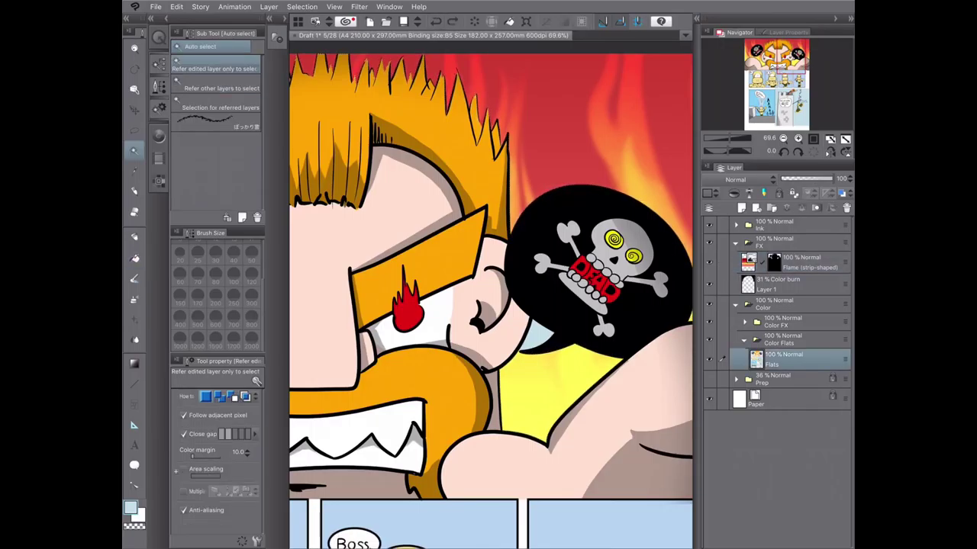
key("g")
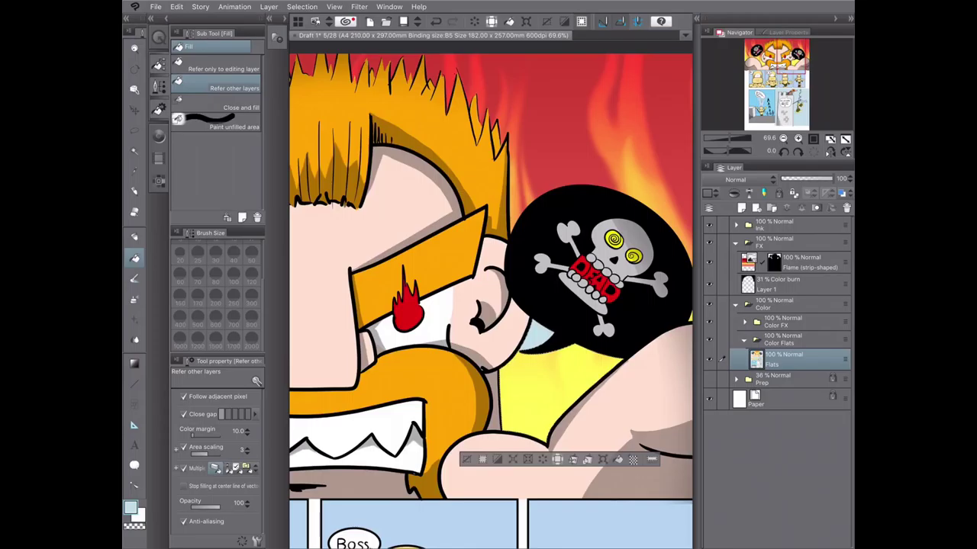
left_click(521, 349, "alt")
left_click(520, 350, "ctrl+shift")
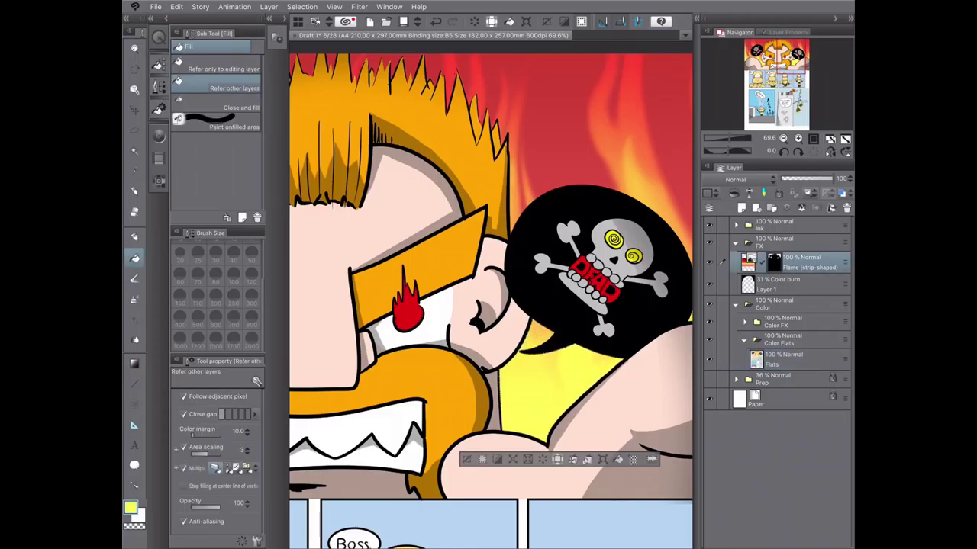
key("ctrl+d")
scroll(560, 279, "down", 5)
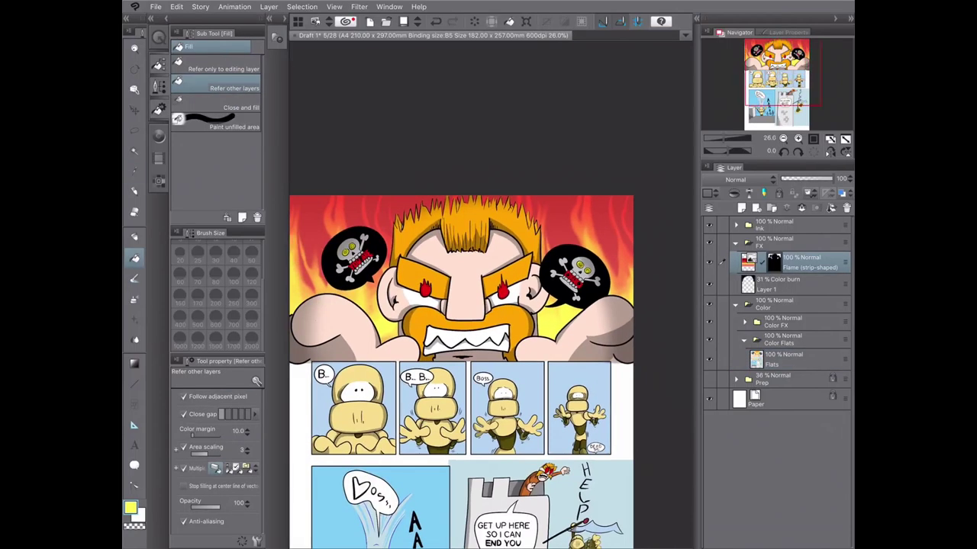
key("ctrl+s")
- Select the two black skull speech bubbles in the top panel from the Flats layer
key("w")
left_click(794, 359)
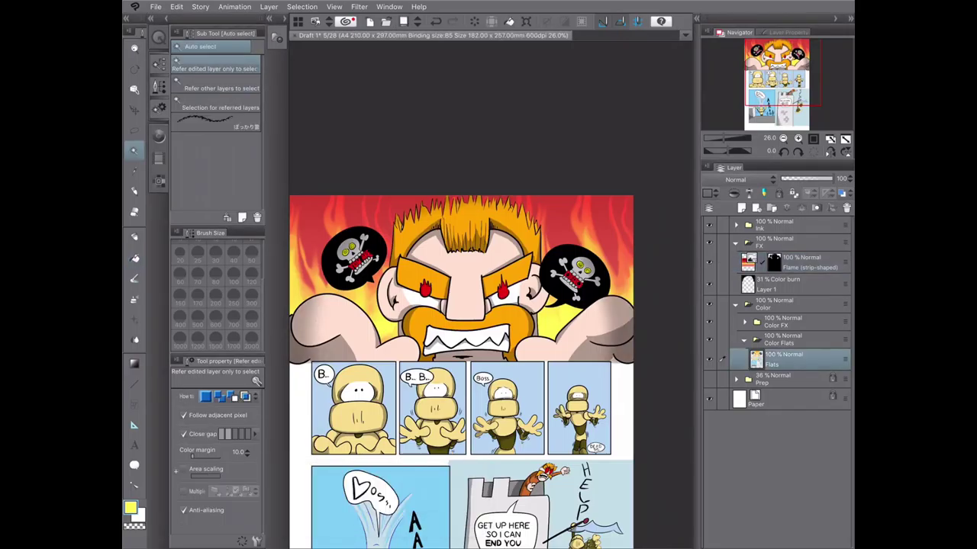
key("m")
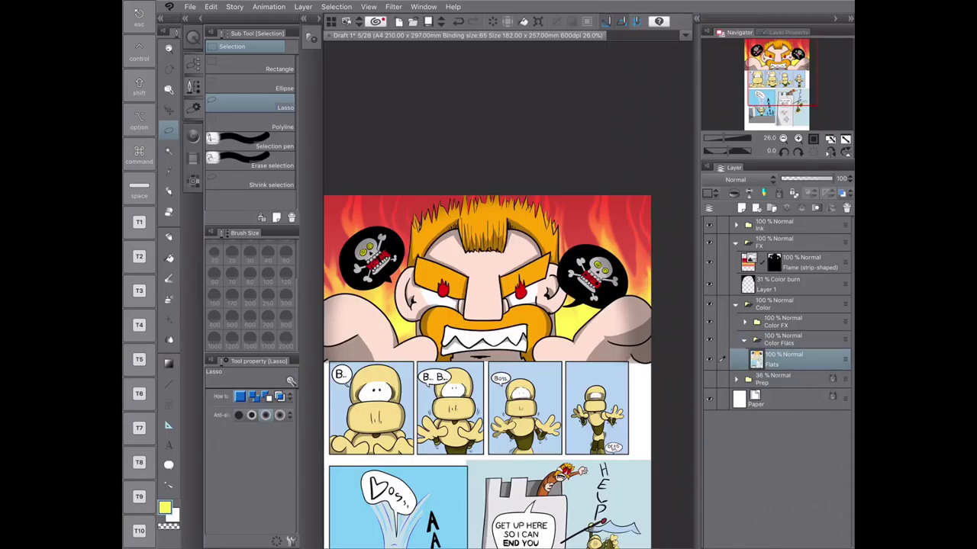
key("w")
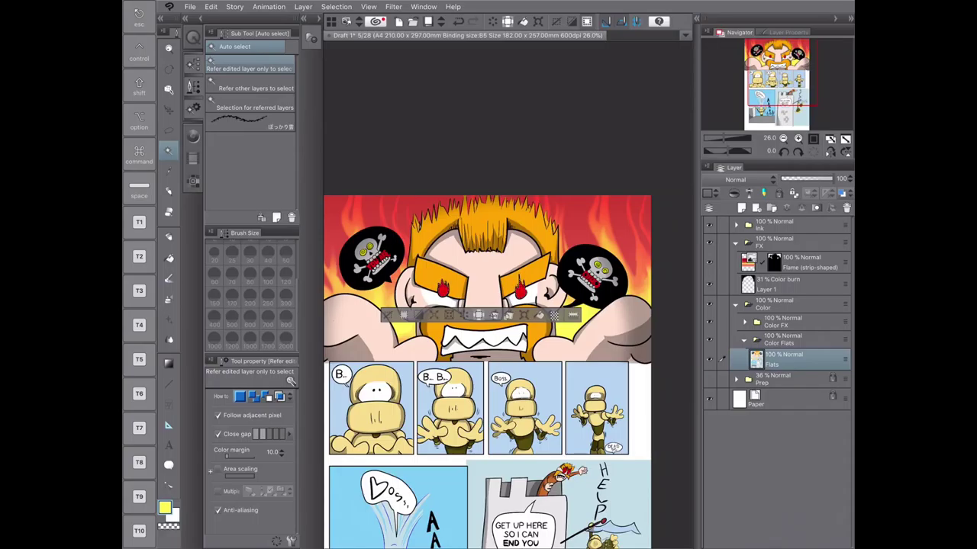
- Place the Flame mark 02 image material in the selected red flame of the angry character's left-hand eye
key("F9")
scroll(319, 252, "down", 10)
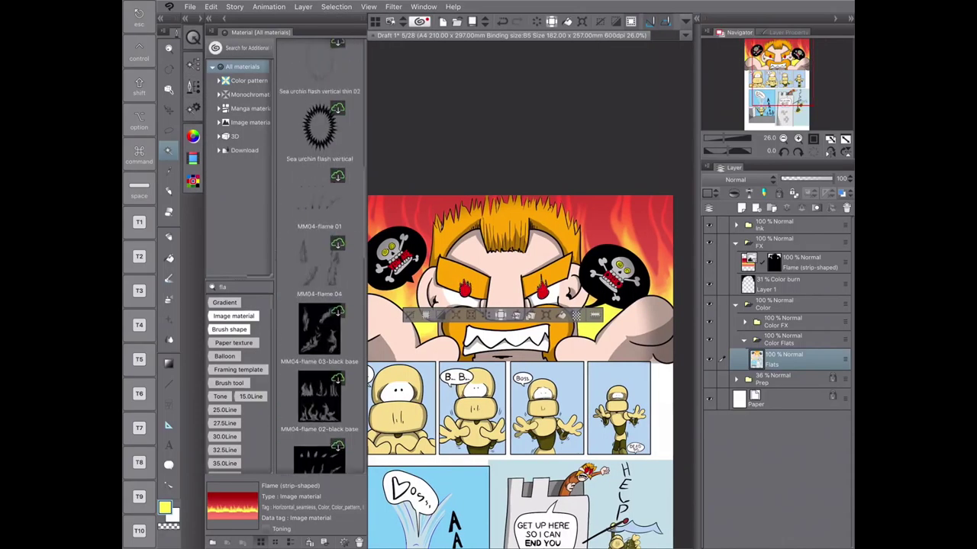
left_click(319, 305)
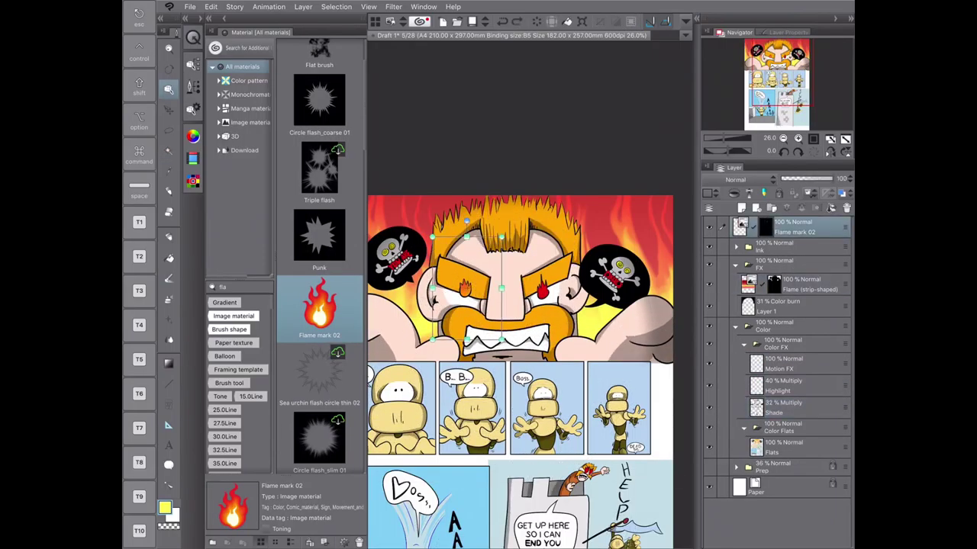
left_click(786, 447)
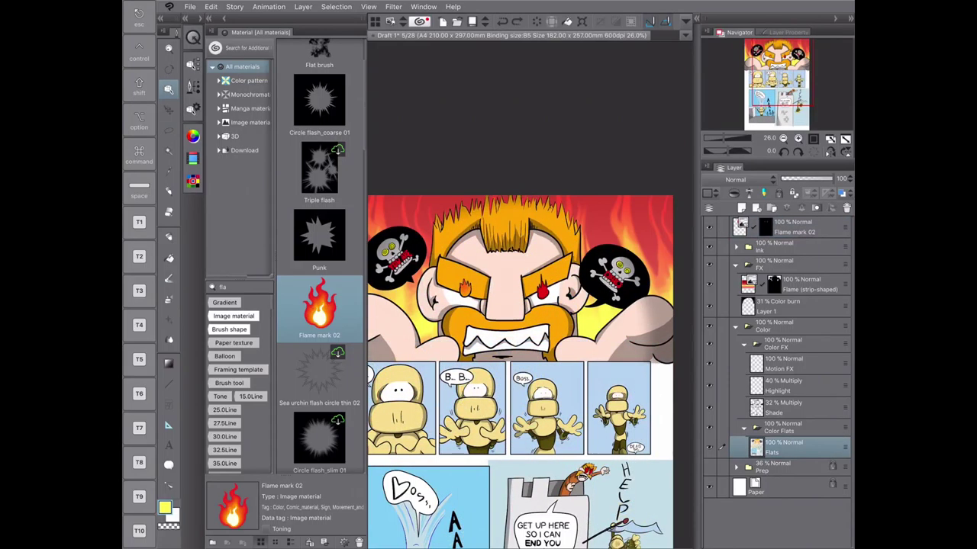
left_click(735, 326)
left_click(736, 264)
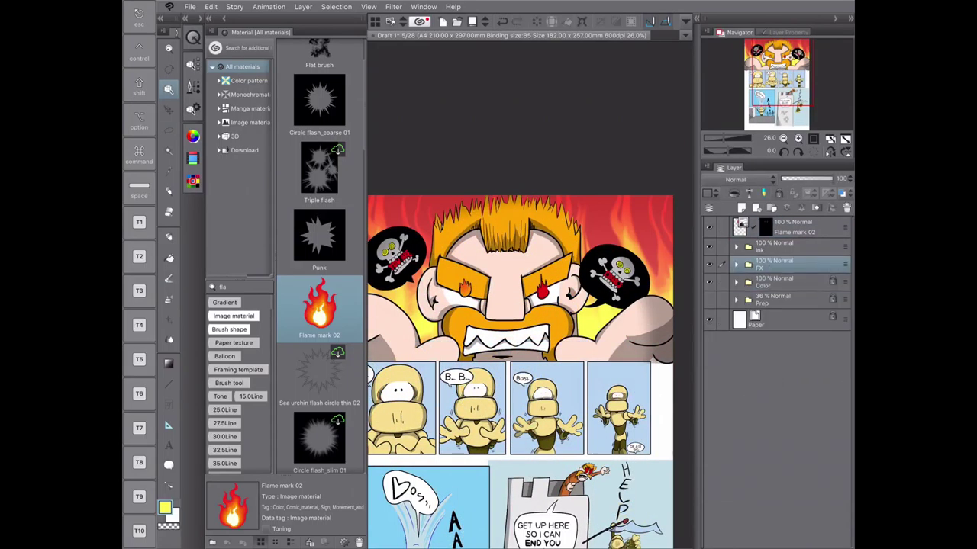
- Shrink the Flame mark 02 image to fit the eye and move its layer into the FX folder
left_click(793, 227)
left_click_drag(501, 237, 477, 264)
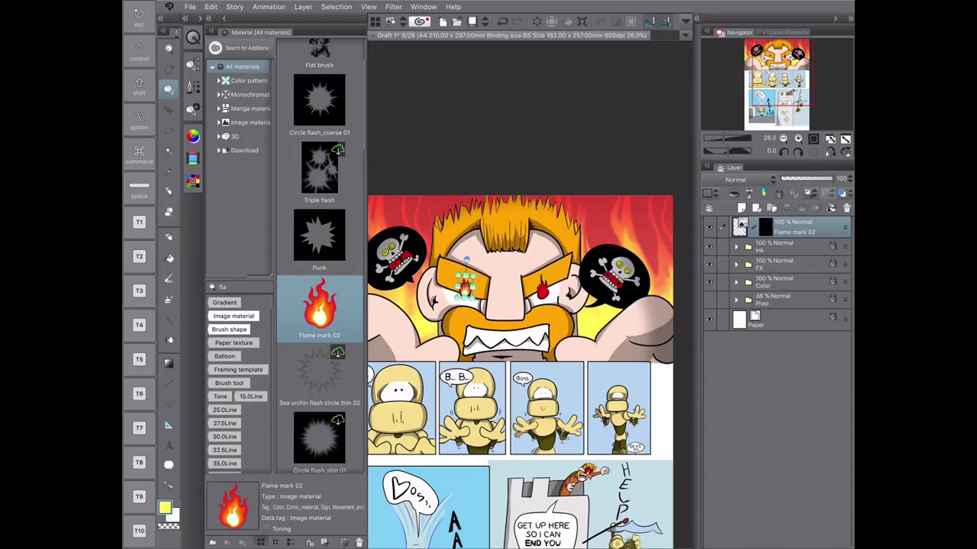
left_click_drag(793, 226, 775, 264)
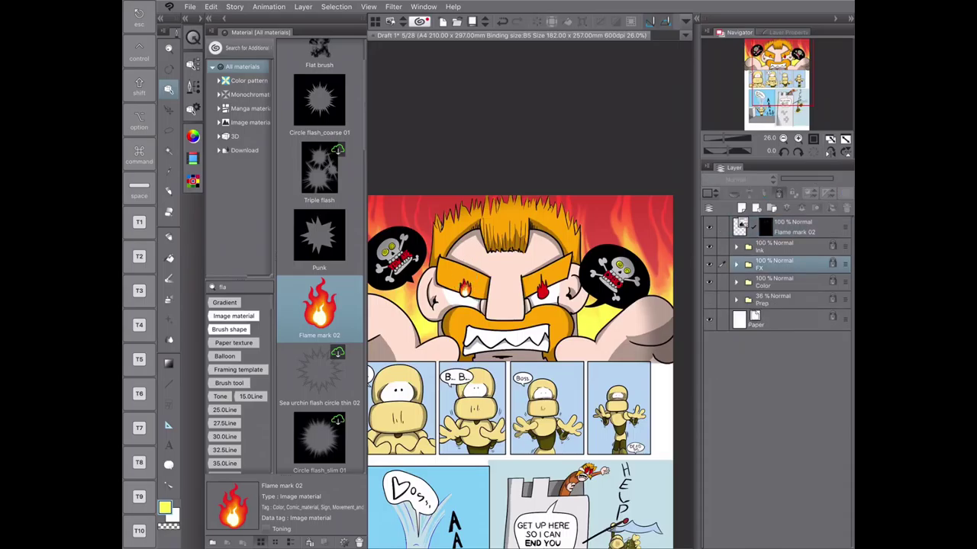
left_click(775, 242)
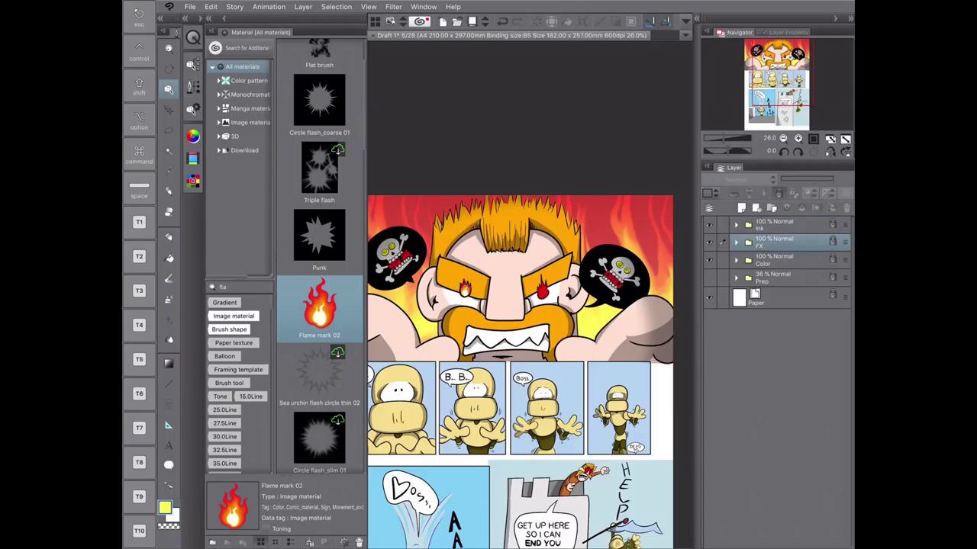
- Select the other eye's red flame on the Flats layer, fit Flame mark 02 into it, and move that layer into the FX folder
left_click(736, 260)
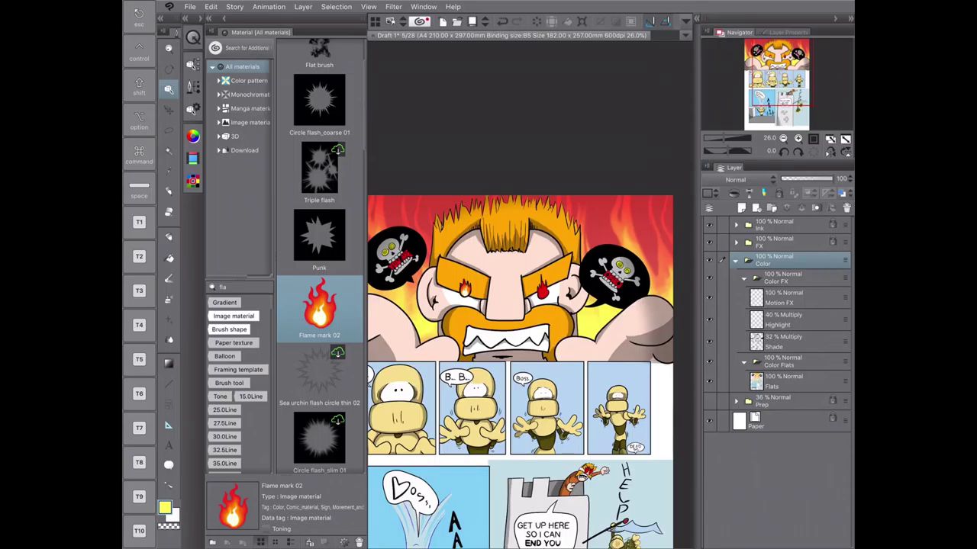
left_click(786, 382)
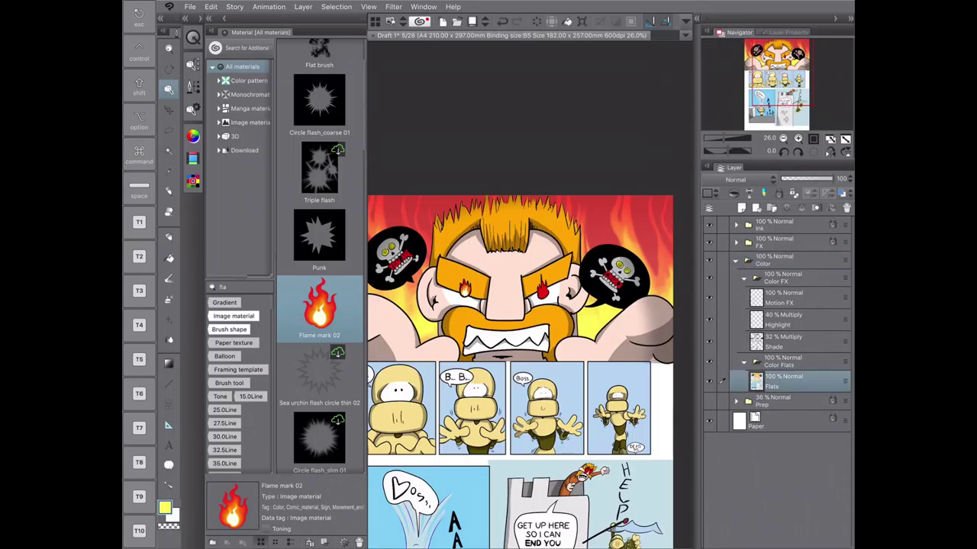
left_click(169, 150)
left_click(542, 275)
left_click_drag(319, 305, 546, 290)
left_click_drag(794, 227, 794, 264)
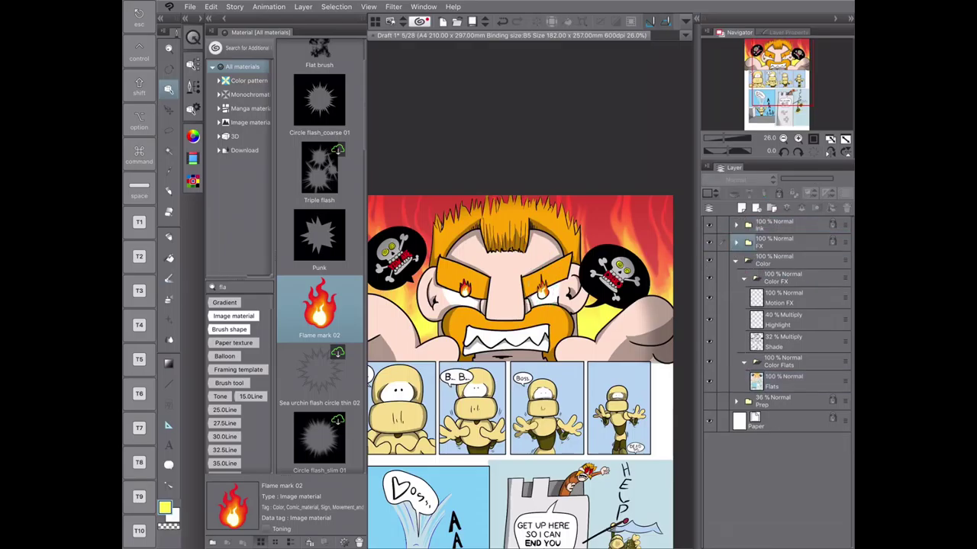
- Lower the opacity of the two Flame mark 02 layers in the FX folder to 77% and 80%
left_click(736, 260)
left_click(736, 242)
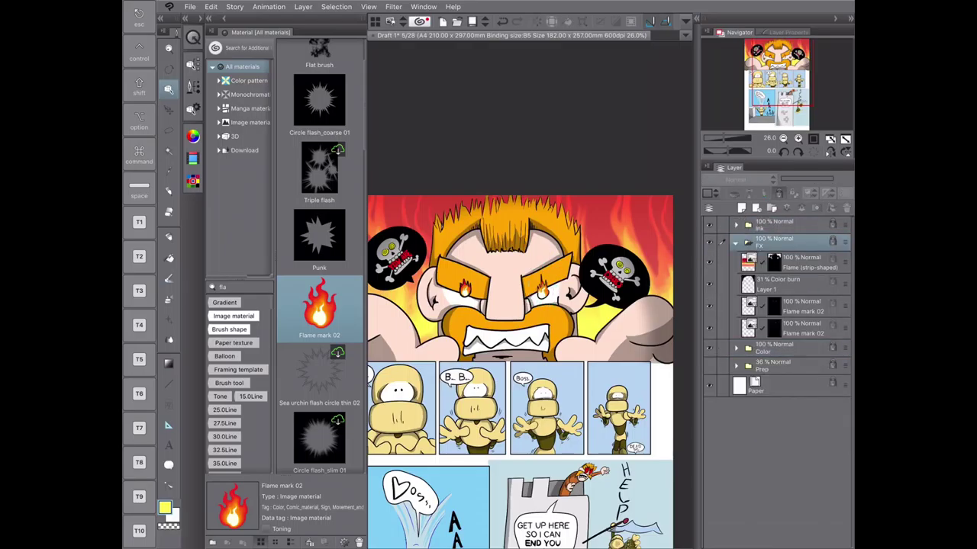
scroll(475, 286, "up", 5)
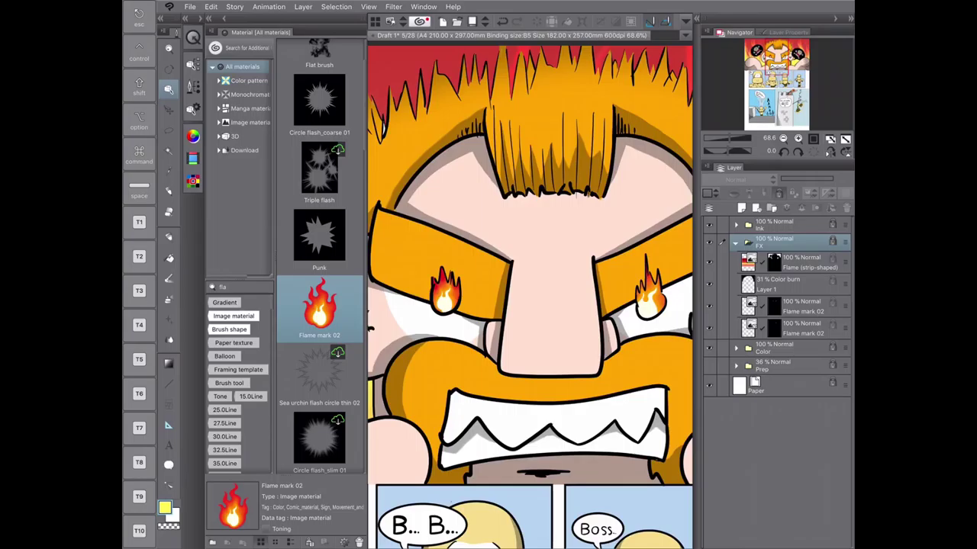
left_click(802, 305)
left_click_drag(805, 179, 818, 179)
left_click(802, 329)
key("Return")
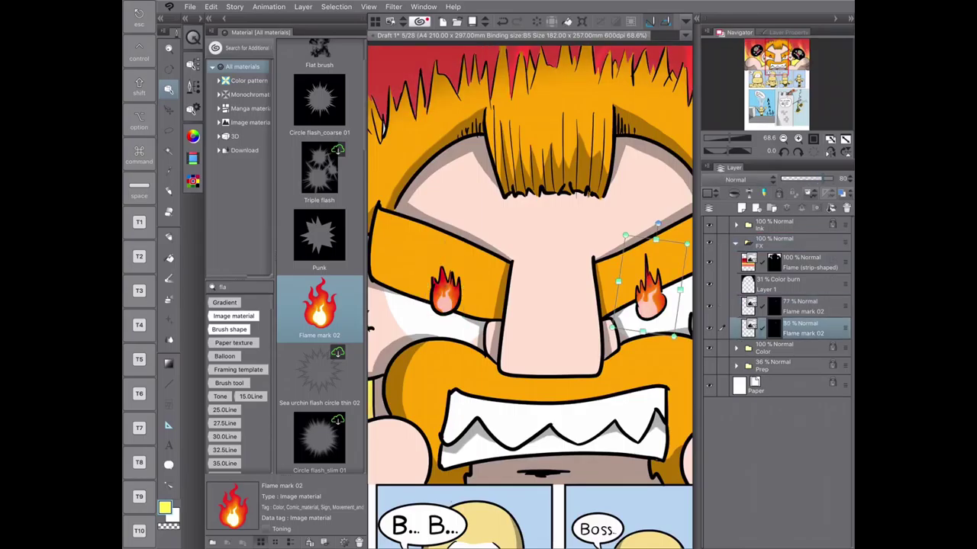
left_click(774, 241)
scroll(530, 298, "down", 5)
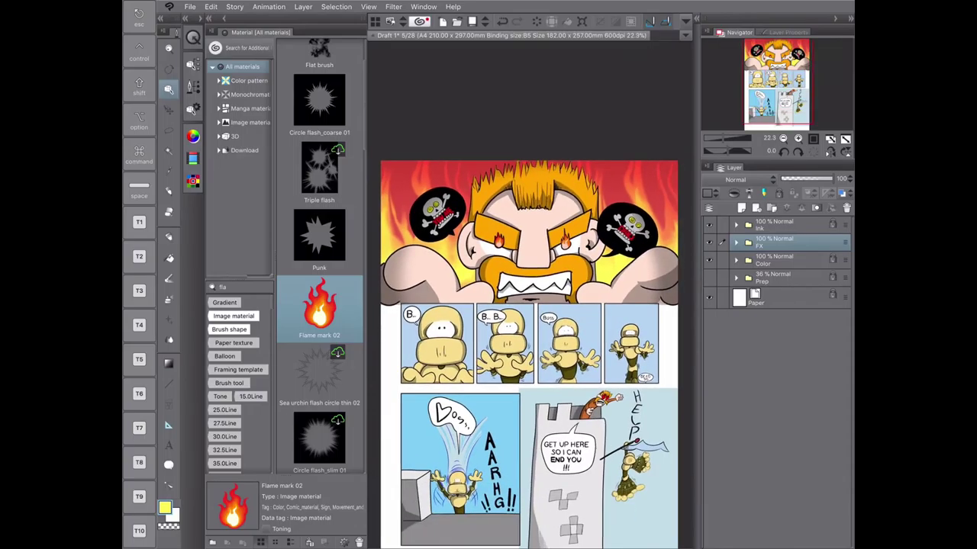
- Recolor the red "YOU ARE" and "DEAD" lettering in both skull speech bubbles to white on the Flats layer
left_click(775, 259)
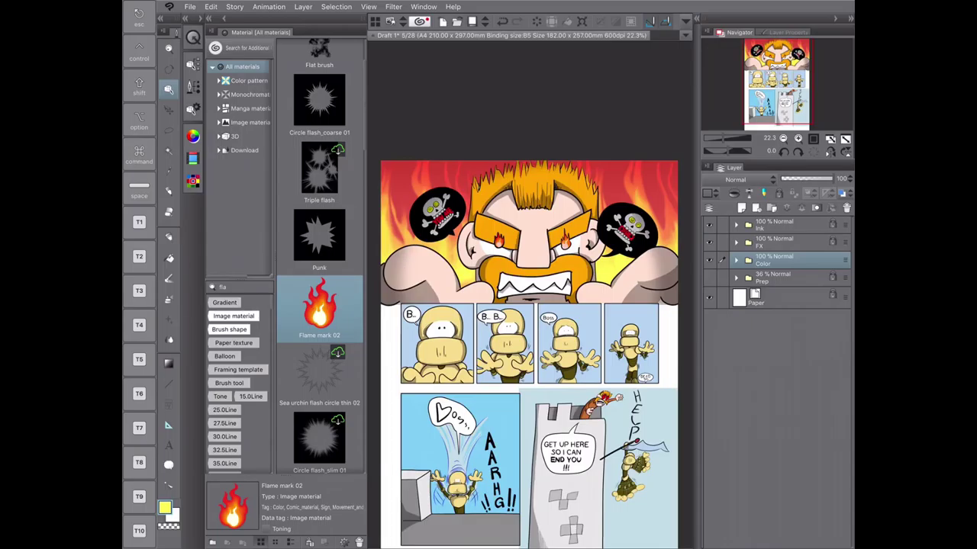
left_click(735, 260)
left_click(782, 380)
scroll(434, 212, "up", 8)
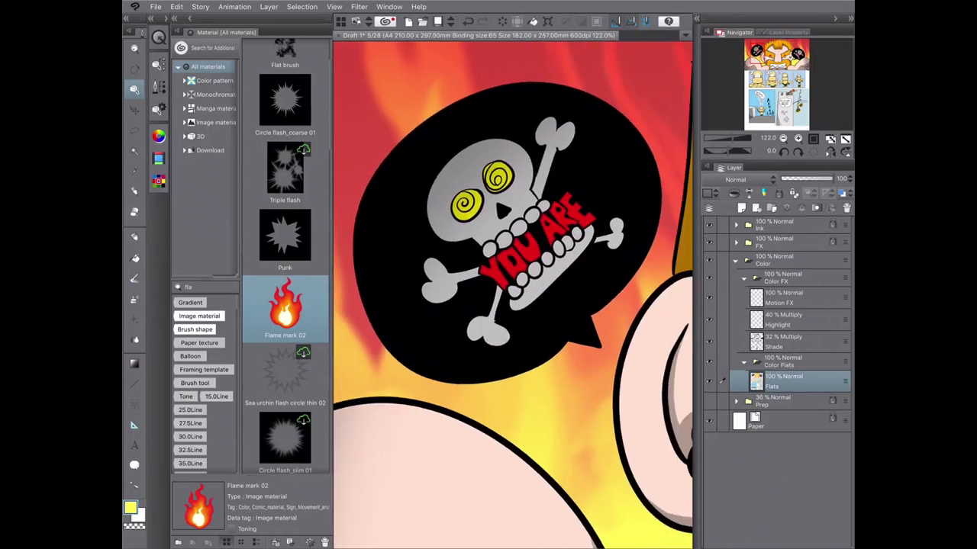
key("p")
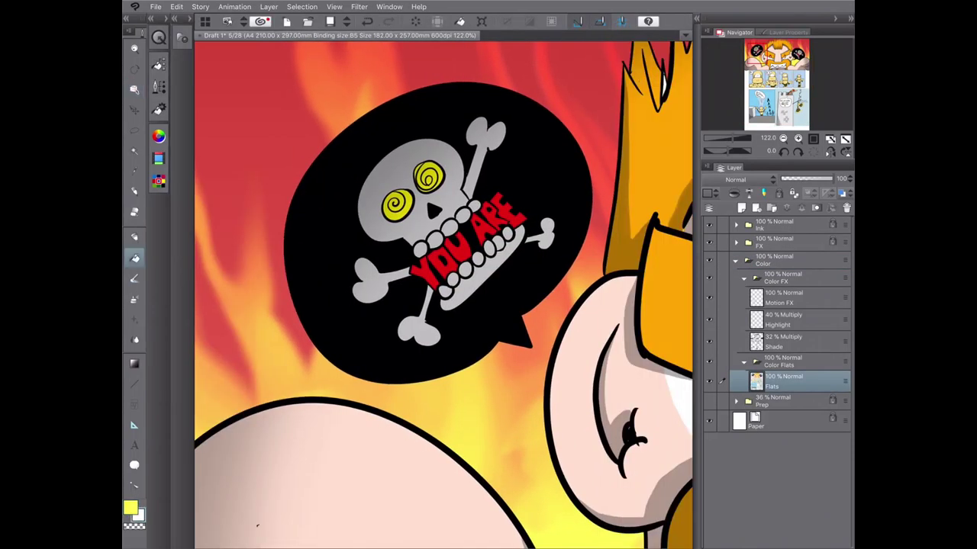
left_click_drag(416, 283, 527, 197)
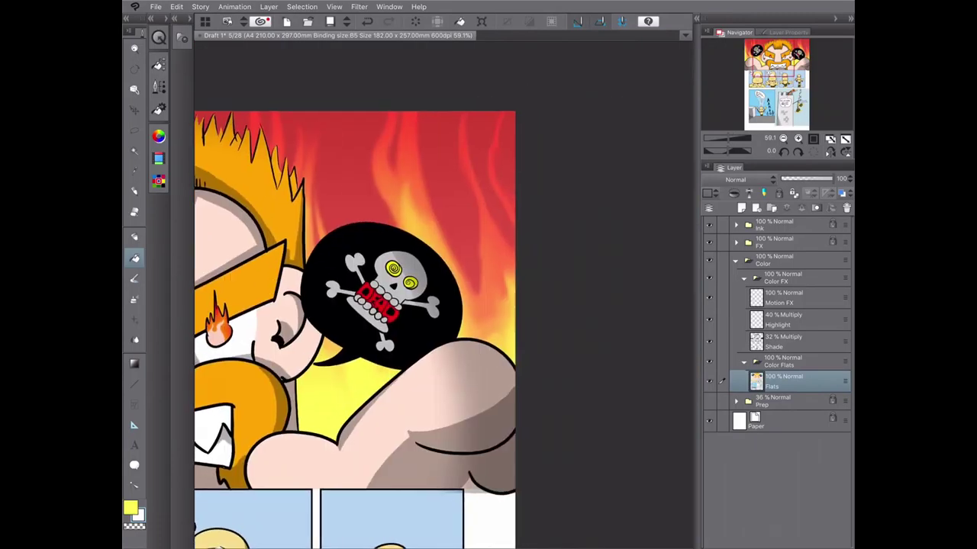
scroll(381, 298, "up", 5)
mouse_move(401, 214)
left_mouse_down()
mouse_move(466, 251)
mouse_move(492, 283)
left_mouse_up()
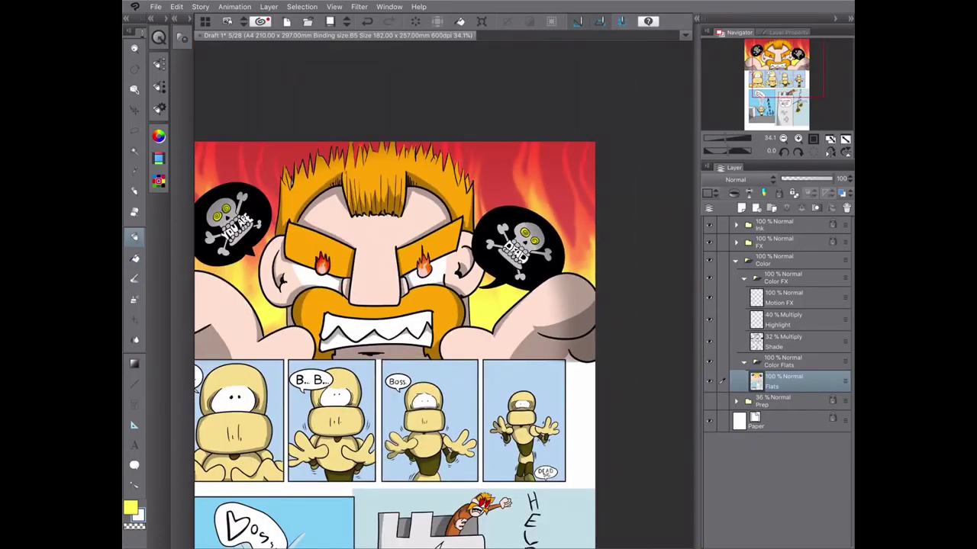
key("ctrl+0")
- Make the Color burn layer in the FX folder active with transparent airbrush color, and save the page
left_click(736, 242)
left_click(794, 284)
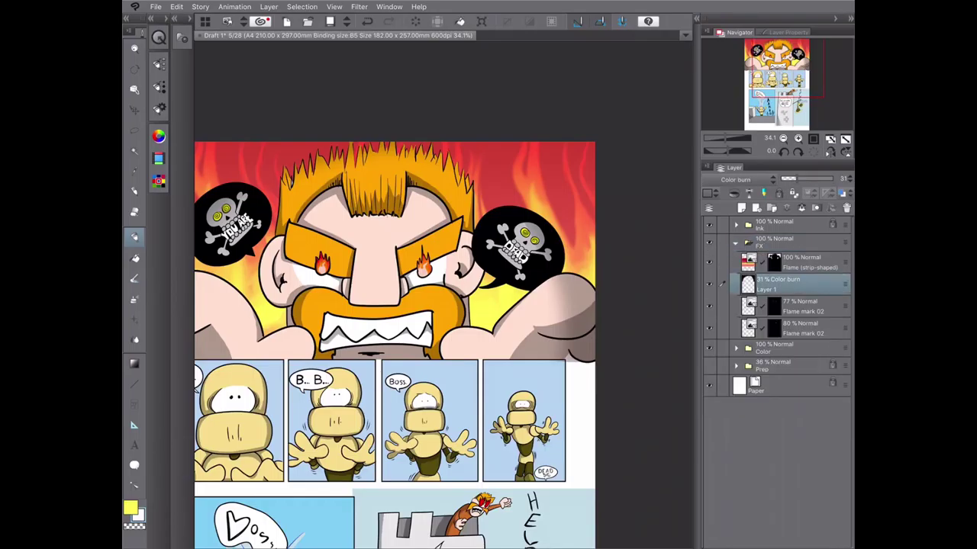
key("e")
key("ctrl+minus")
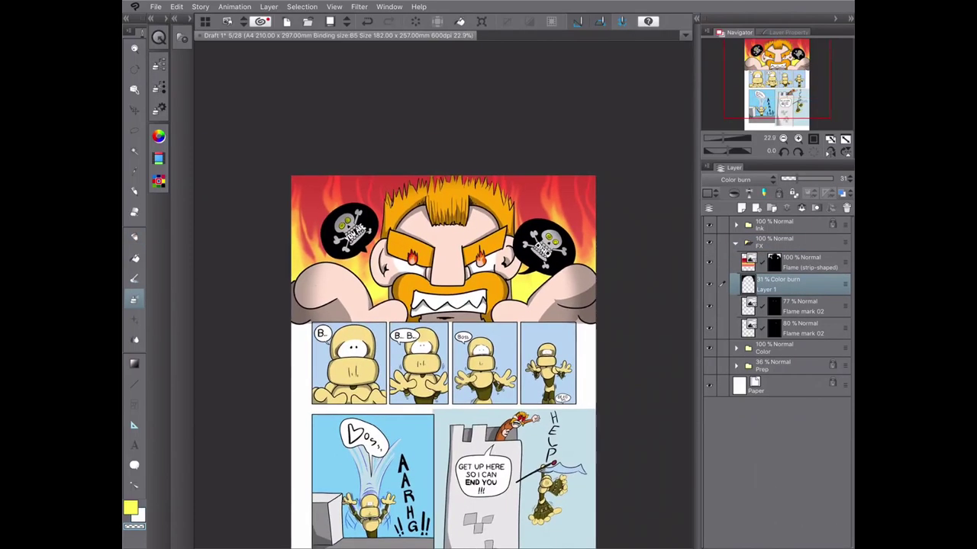
key("ctrl+s")
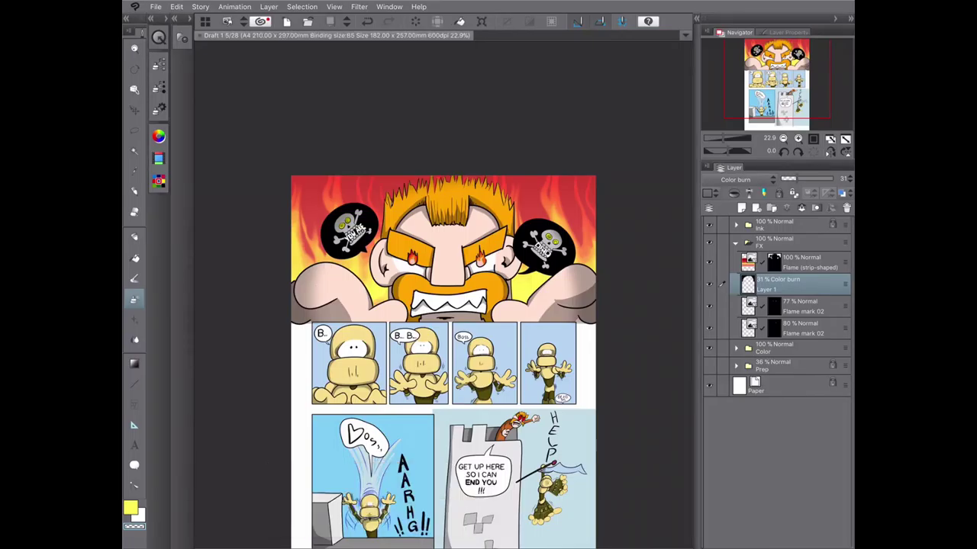
- Hide the FX folder and auto-select the pale blue background of the "B..." panel on the Flats layer
left_click(735, 242)
left_click(735, 260)
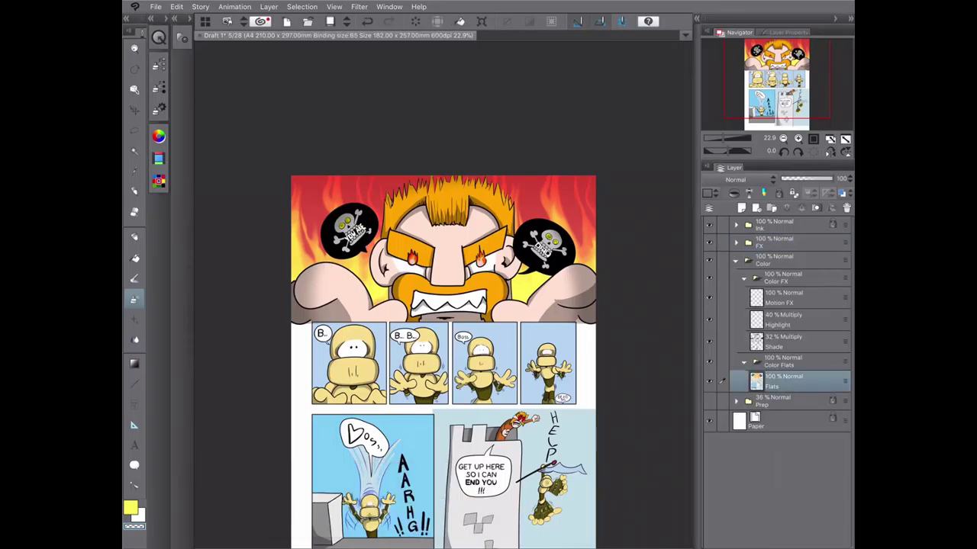
left_click(745, 277)
left_click(793, 315)
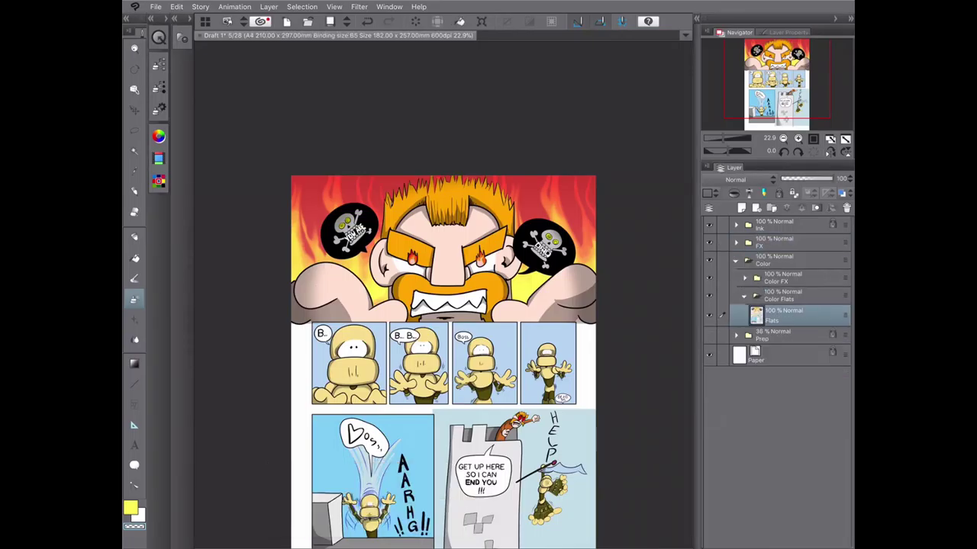
left_click(709, 242)
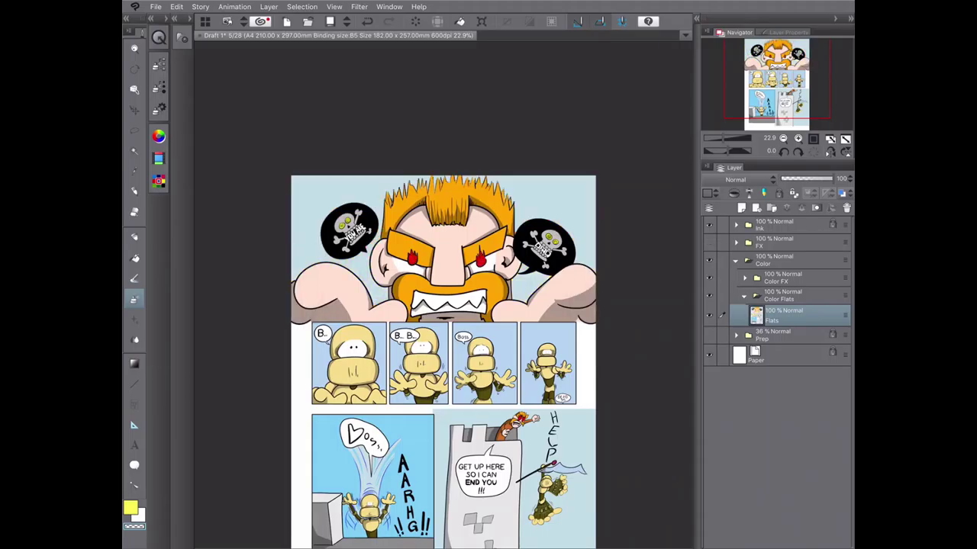
scroll(351, 405, "up", 5)
key("w")
left_click(347, 305)
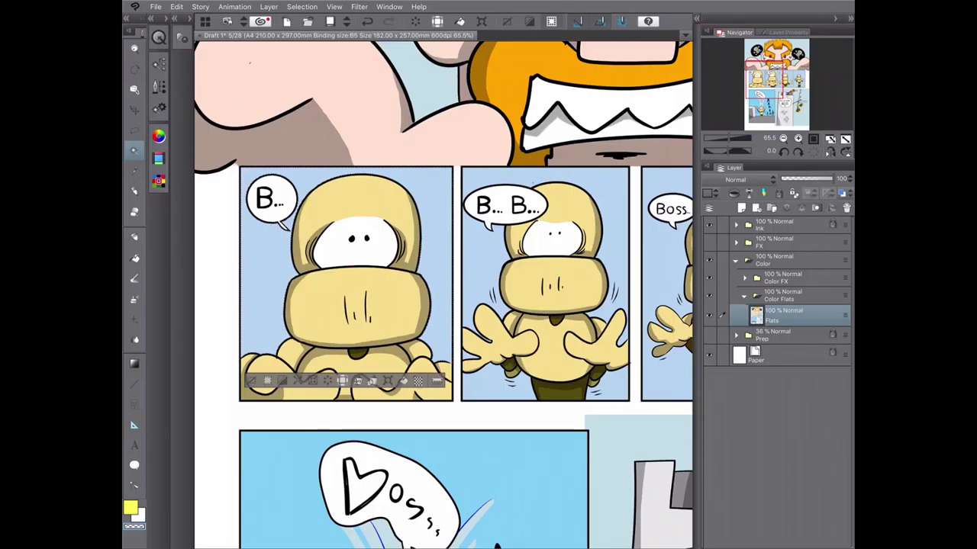
- Copy the selected panel background onto its own layer, and add a blank layer at the top of the visible FX folder
key("t")
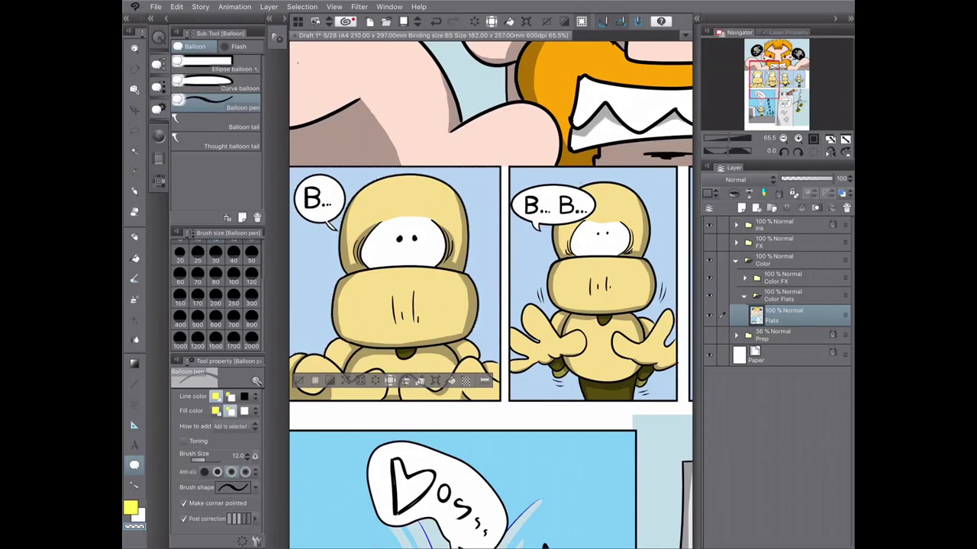
key("t")
left_click(229, 127)
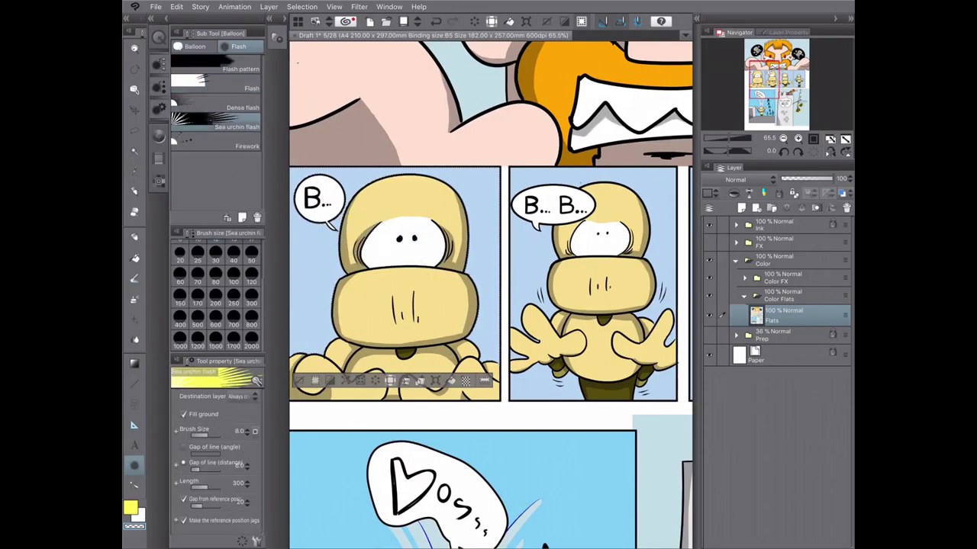
scroll(438, 287, "down", 2)
key("ctrl+shift+d")
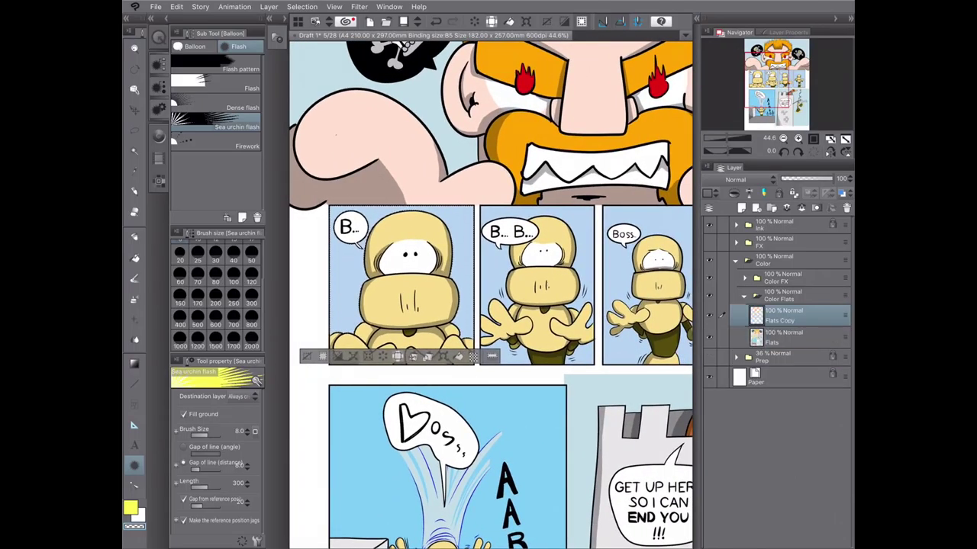
key("ctrl+shift+u")
key("Return")
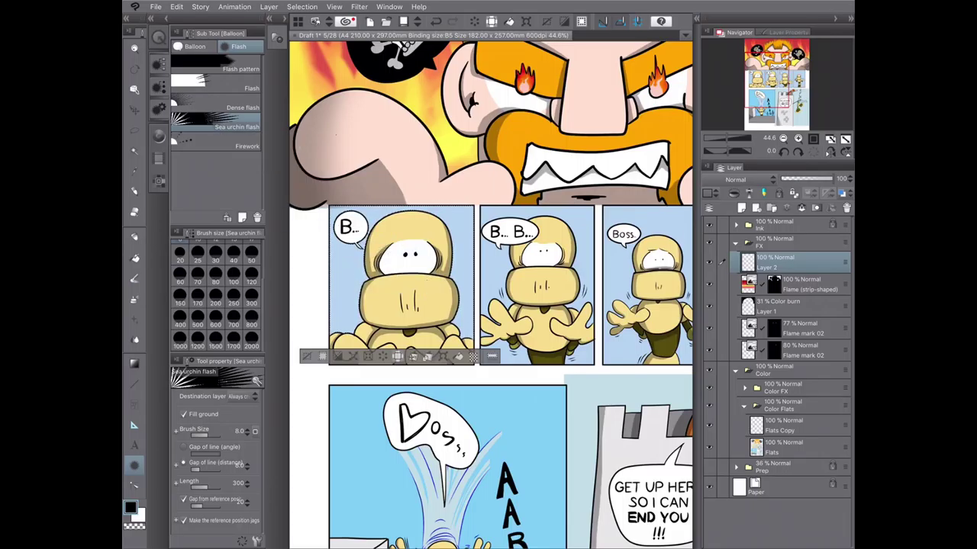
- Try a black Sea urchin flash and a Flash pattern around the character in the "B..." panel, undoing each
left_click_drag(428, 290, 488, 328)
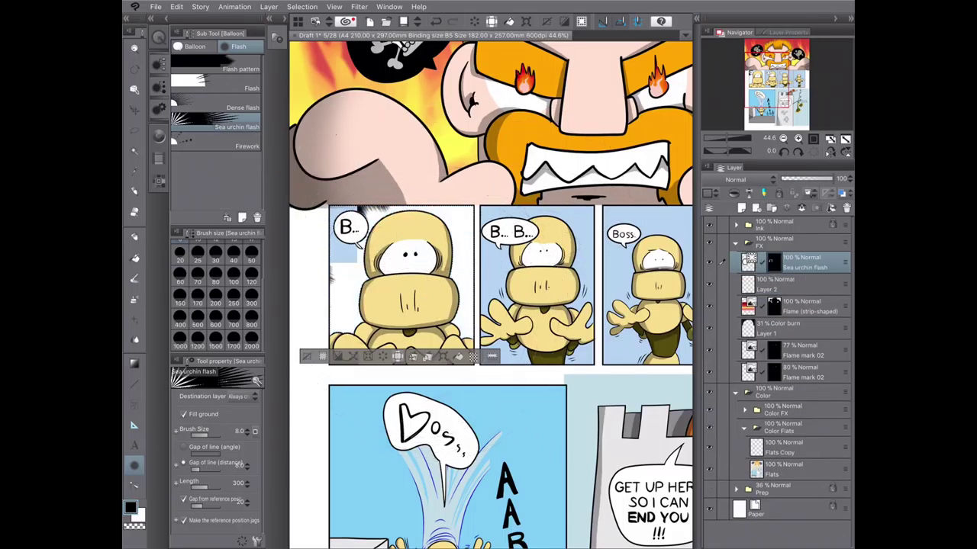
key("ctrl+z")
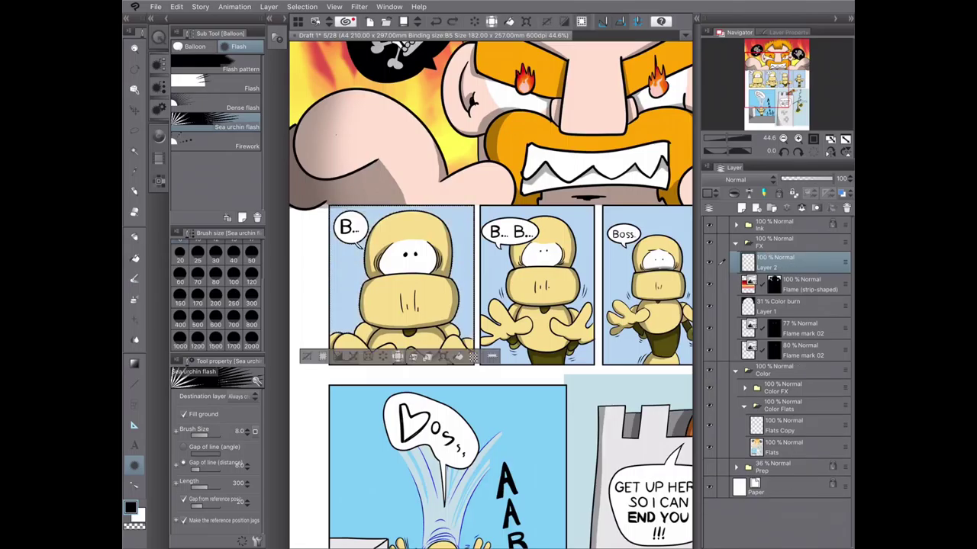
left_click(240, 68)
left_click_drag(398, 283, 467, 374)
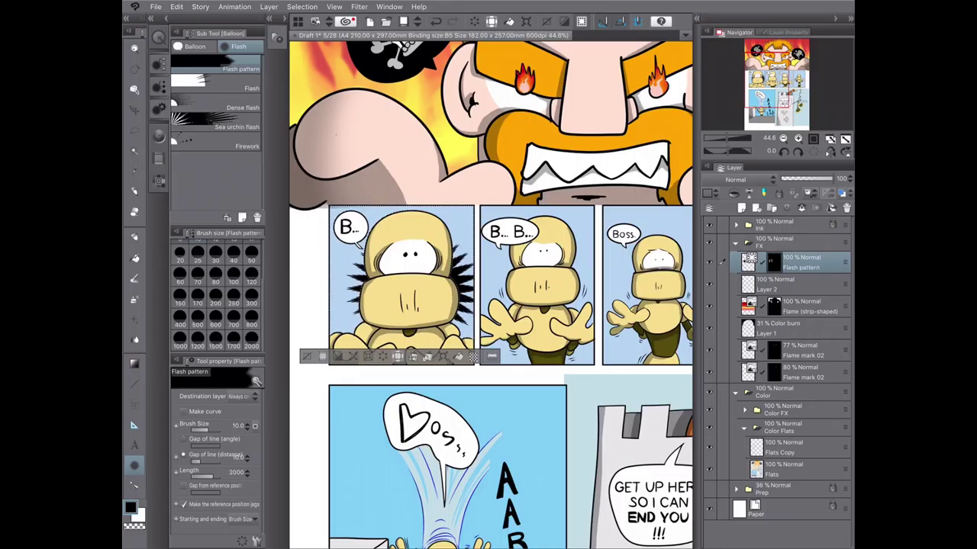
key("ctrl+z")
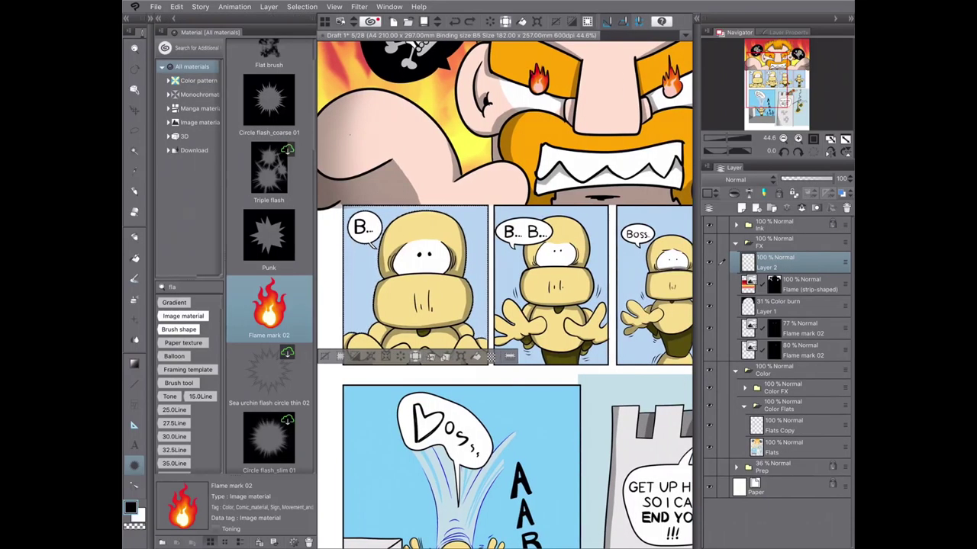
- Place the "Flash of light,Beta flash like" material in the selected "B..." panel background, scaled around the character, and lower its opacity to 31%
scroll(269, 255, "down", 5)
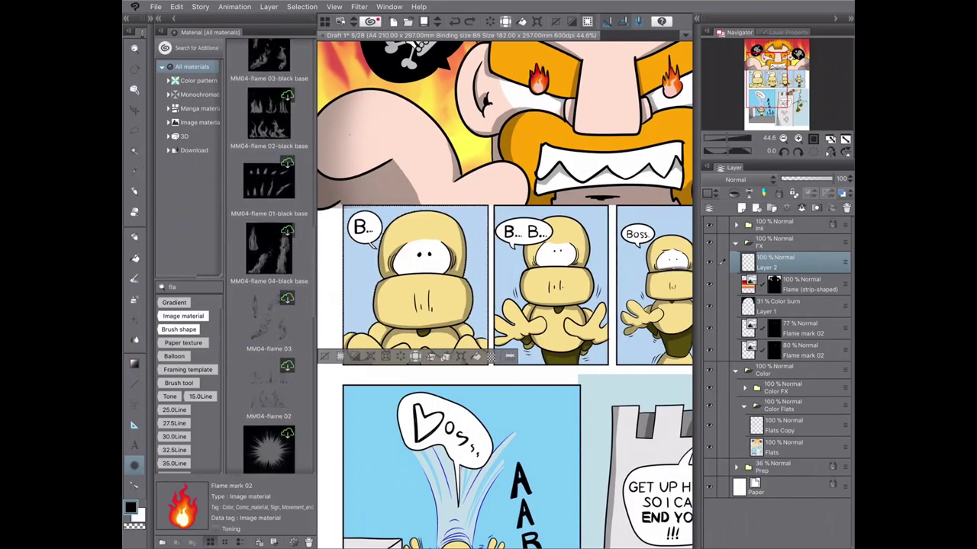
left_click(268, 301)
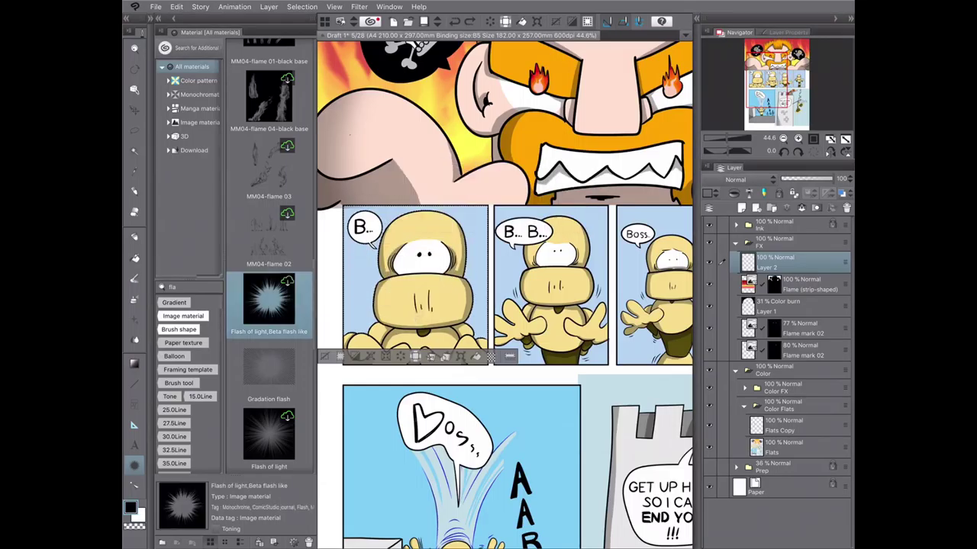
left_click_drag(268, 302, 427, 290)
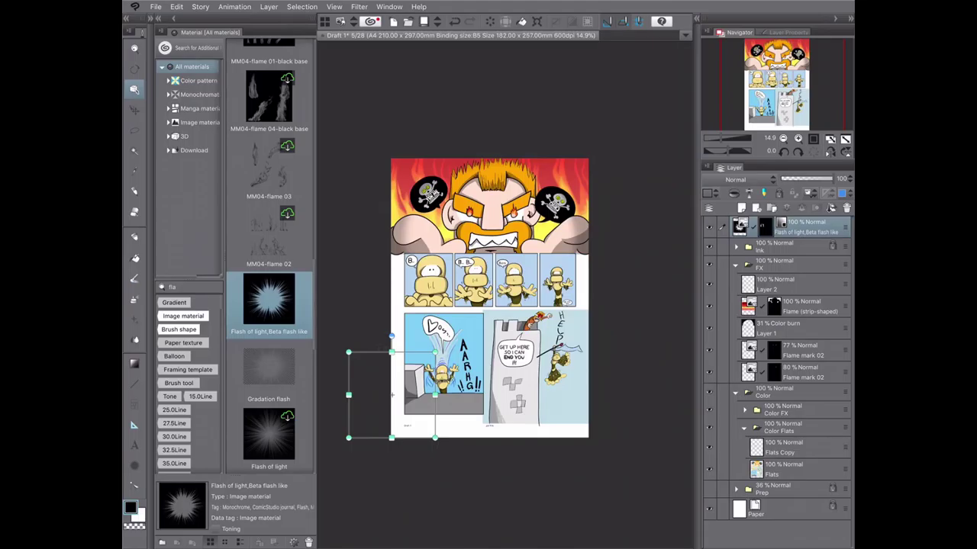
left_click_drag(434, 353, 473, 328)
left_click_drag(835, 178, 795, 179)
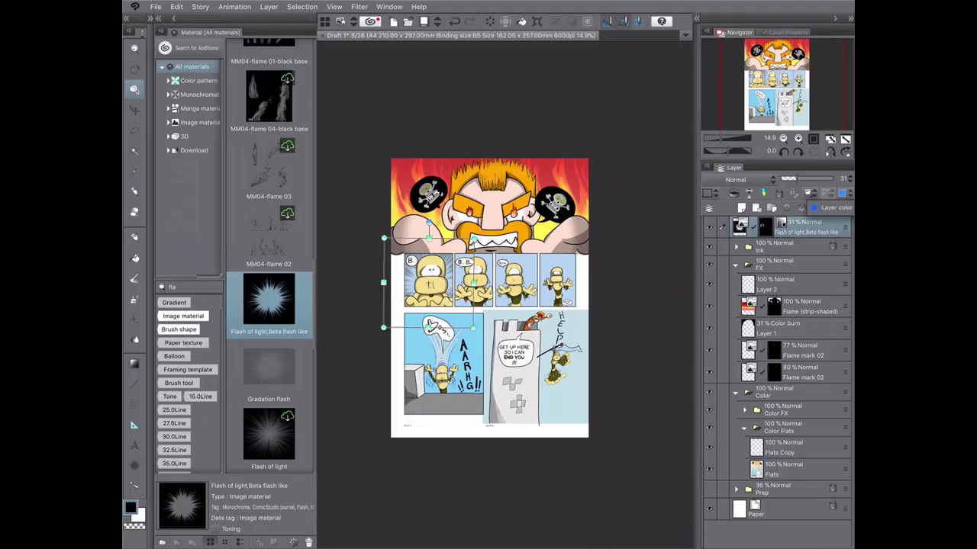
- Show the layer properties and move the Beta flash layer into the FX folder, directly below Layer 2
left_click(786, 32)
left_click(794, 83)
left_click(603, 206)
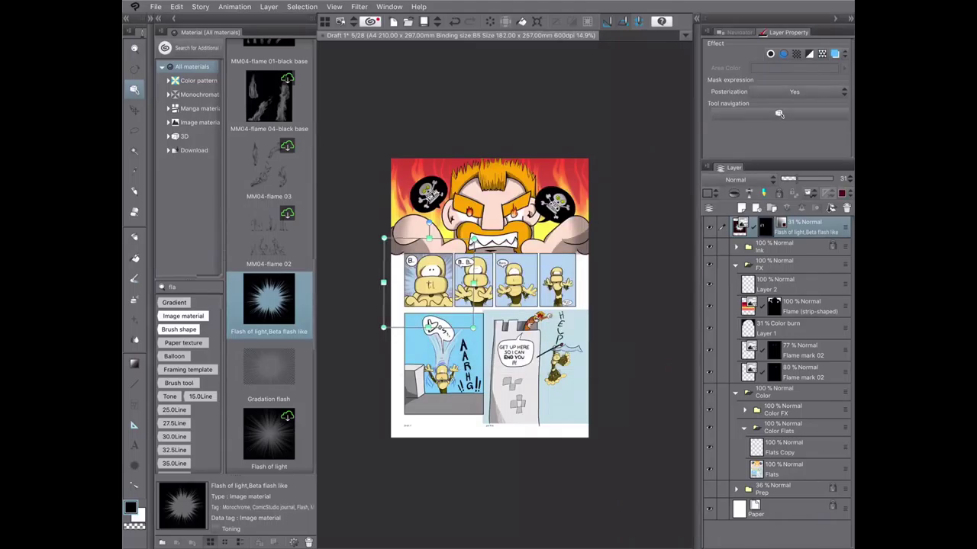
left_click_drag(801, 226, 801, 293)
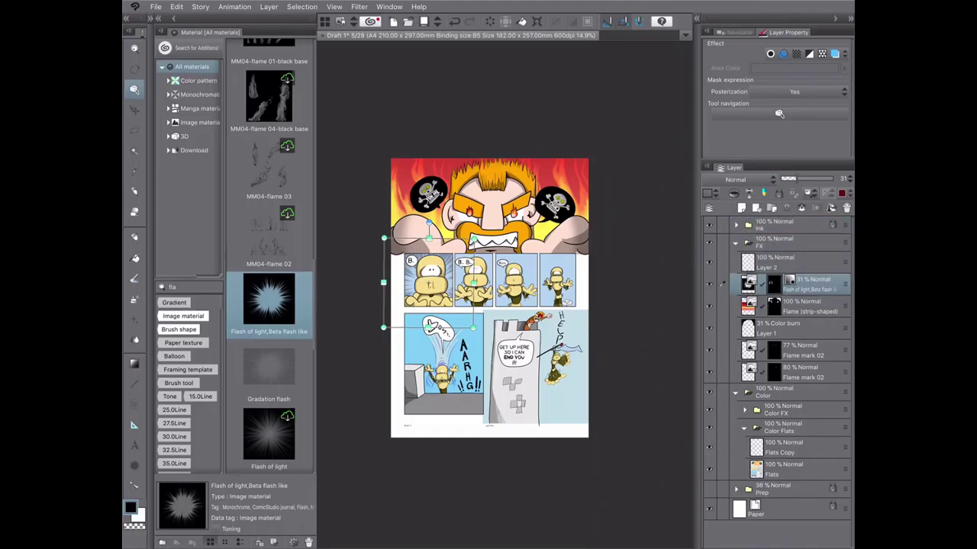
- Auto-select the pale blue background of the "B... B..." panel on the Flats layer
left_click(794, 469)
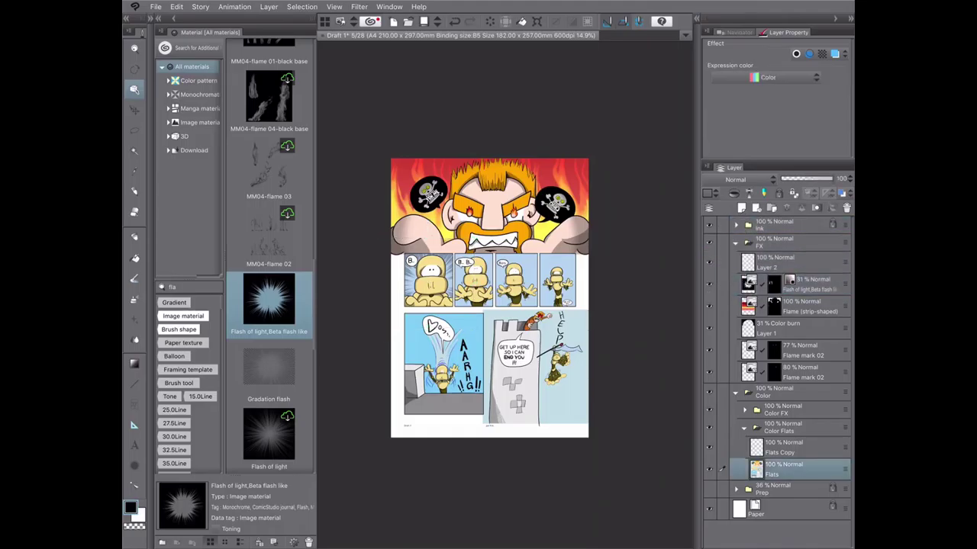
key("w")
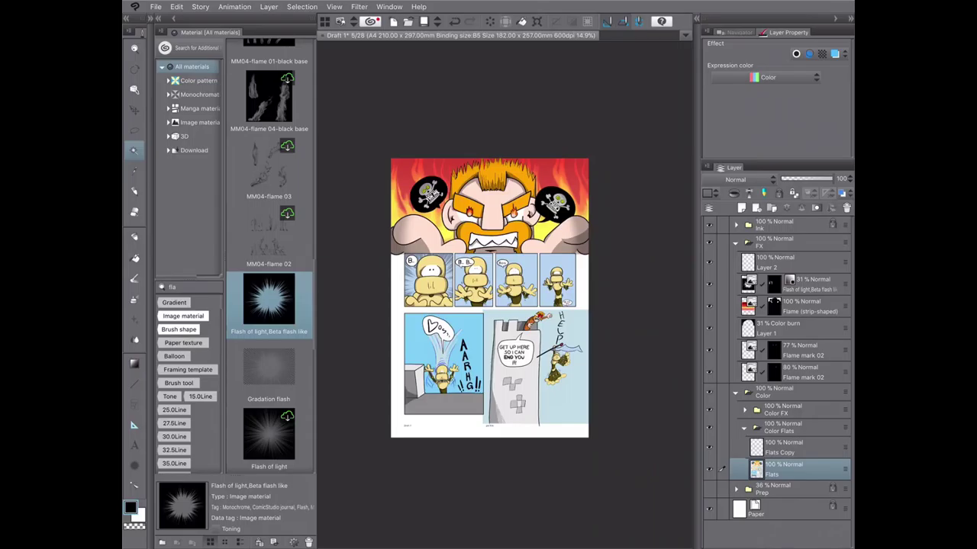
scroll(488, 290, "up", 3)
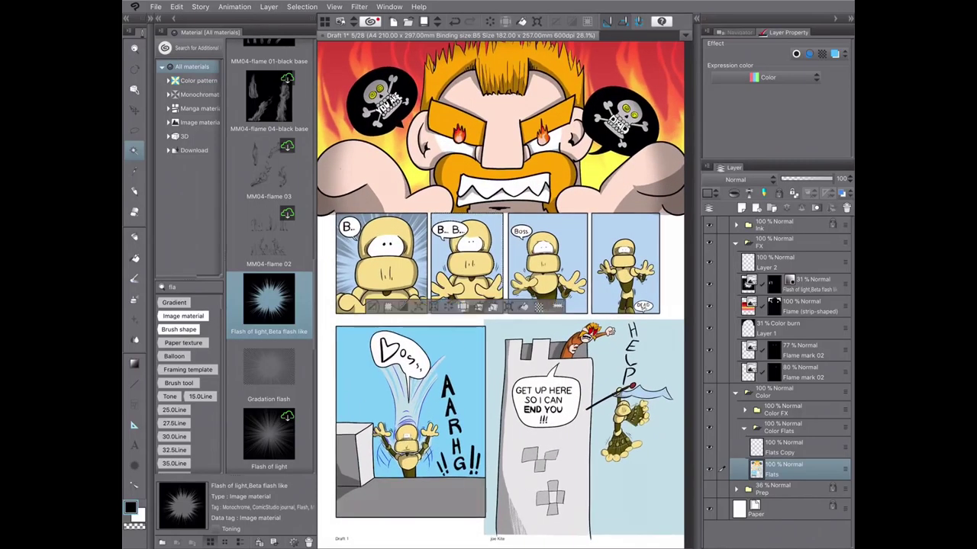
scroll(488, 290, "up", 3)
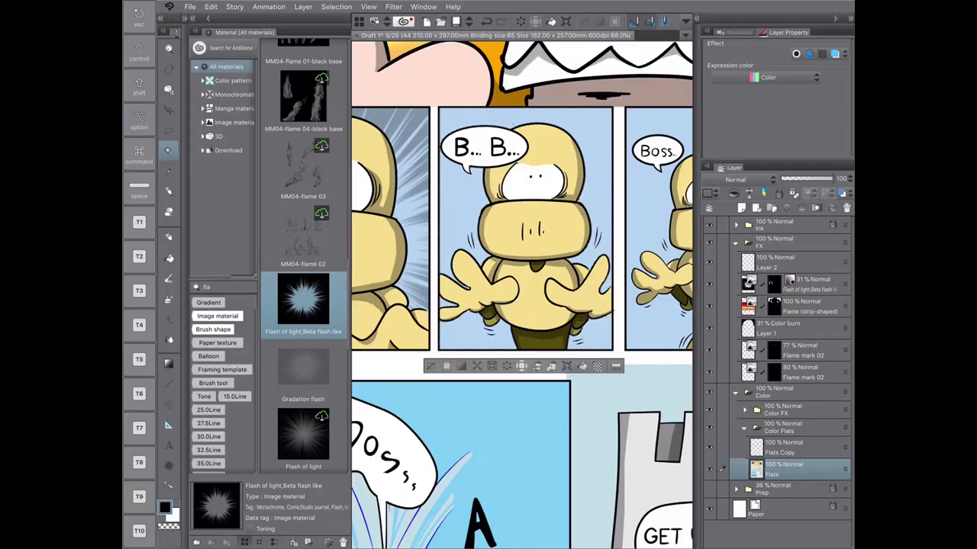
- Place the "Flash of light" material in the selected "B... B..." panel background and scale it down to radiate around the character
left_click(786, 261)
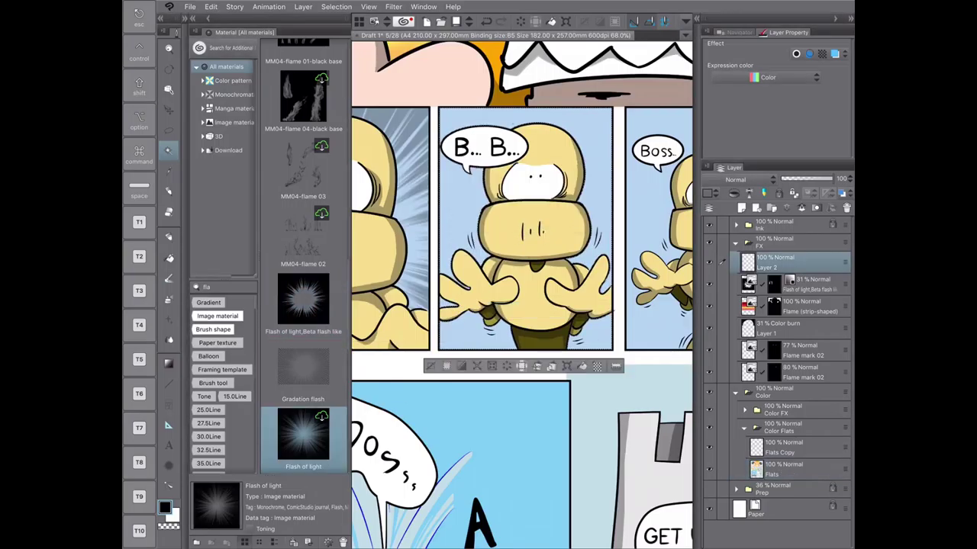
left_click(303, 435)
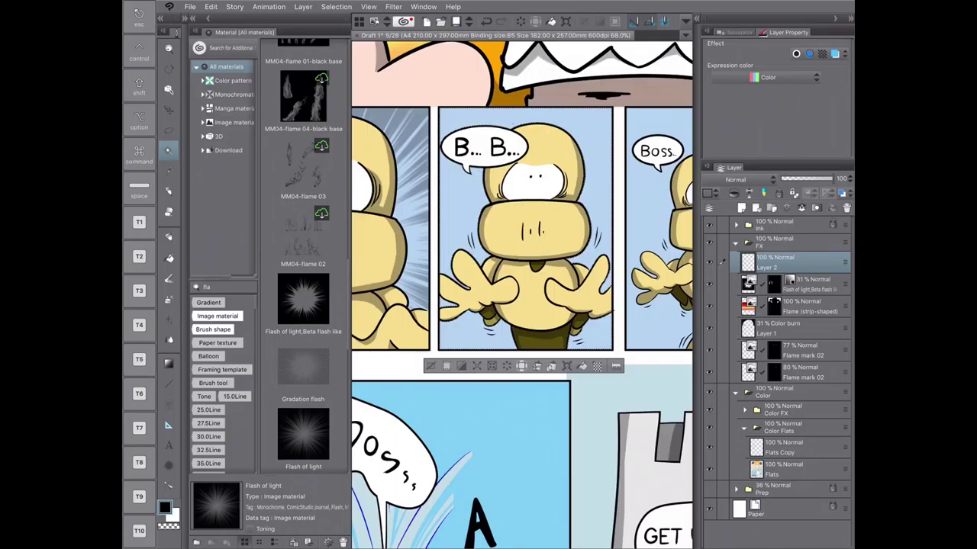
left_click_drag(302, 435, 525, 229)
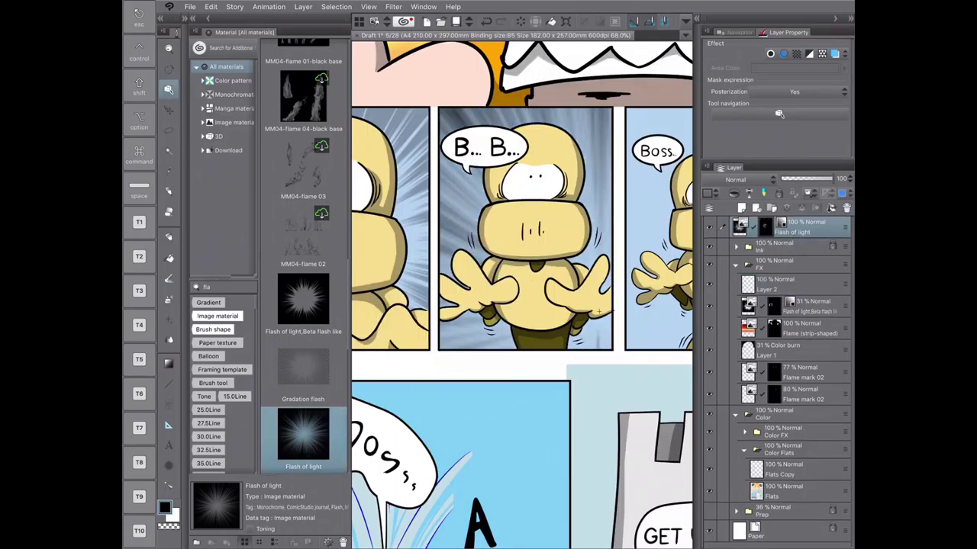
scroll(598, 311, "down", 6)
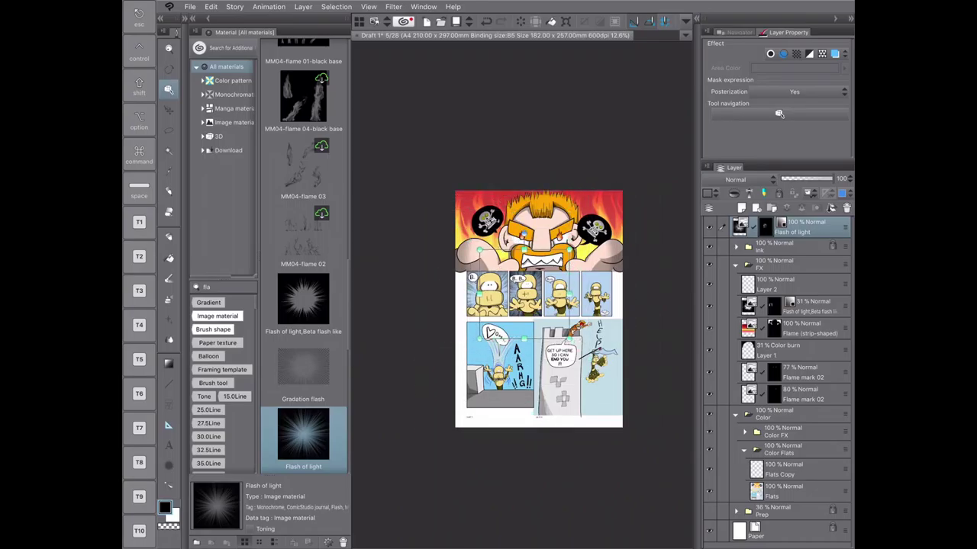
scroll(570, 311, "up", 3)
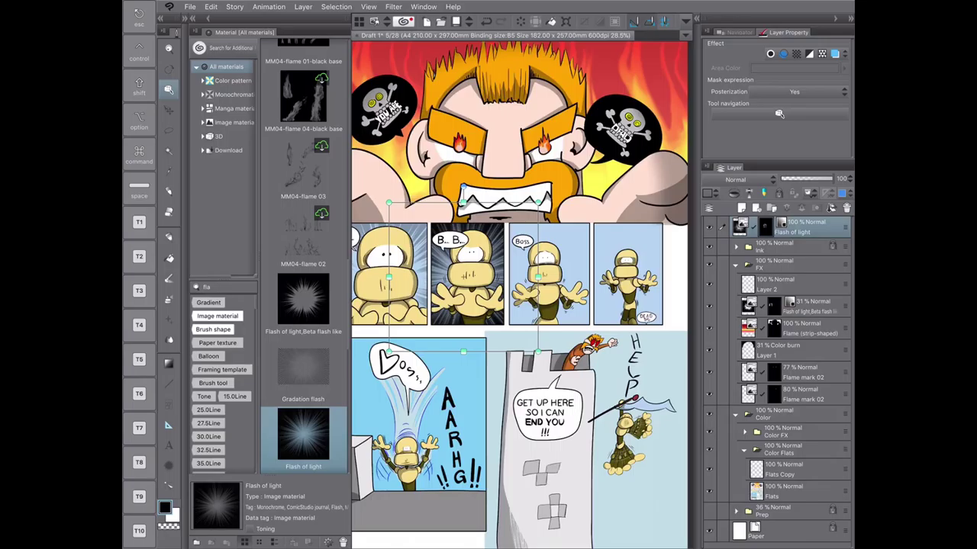
- Delete the Beta flash layer of the "B..." panel, and move the Flash of light layer into the FX folder below Layer 2
left_click(789, 304)
left_click(846, 208)
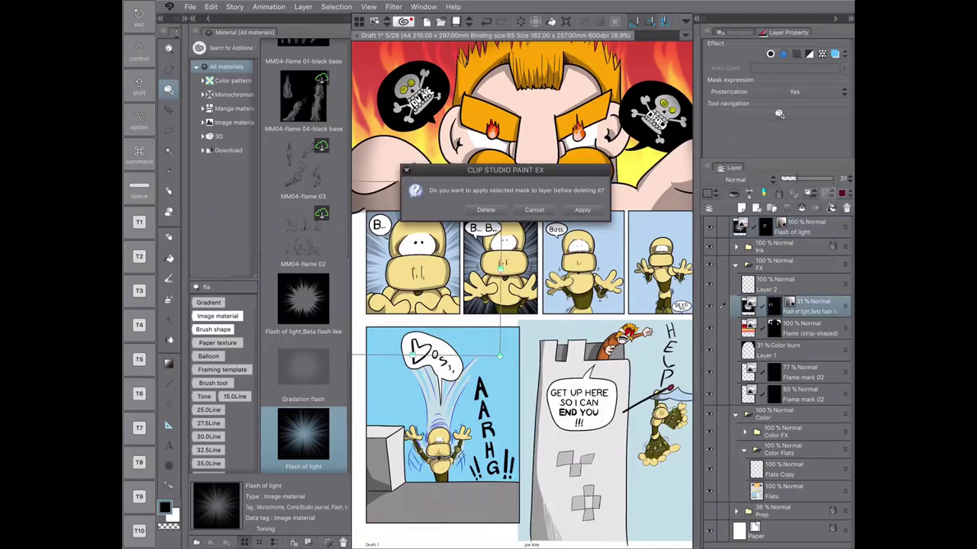
left_click(486, 210)
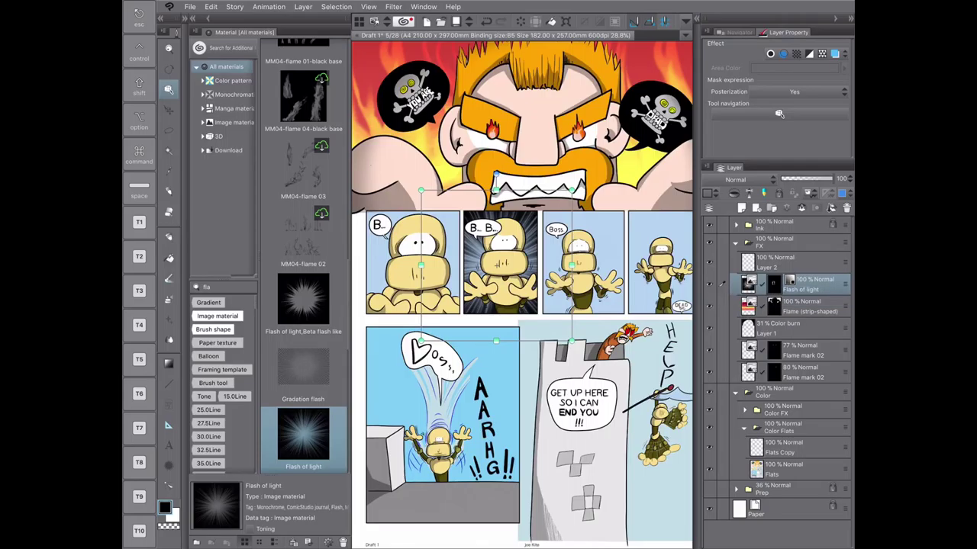
- Lower the opacity of the "B... B..." panel's Flash of light layer to 54%
scroll(304, 306, "down", 5)
scroll(303, 305, "up", 6)
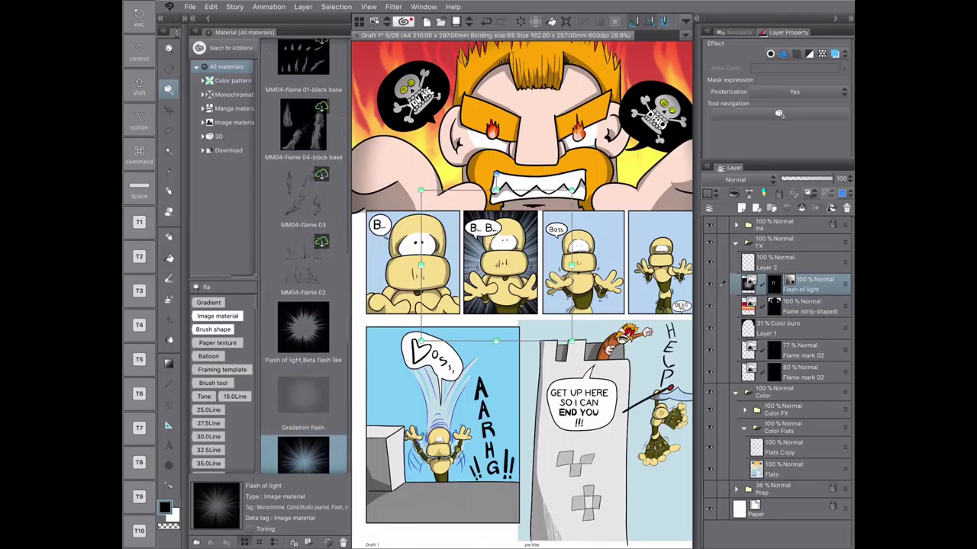
left_click_drag(838, 179, 809, 179)
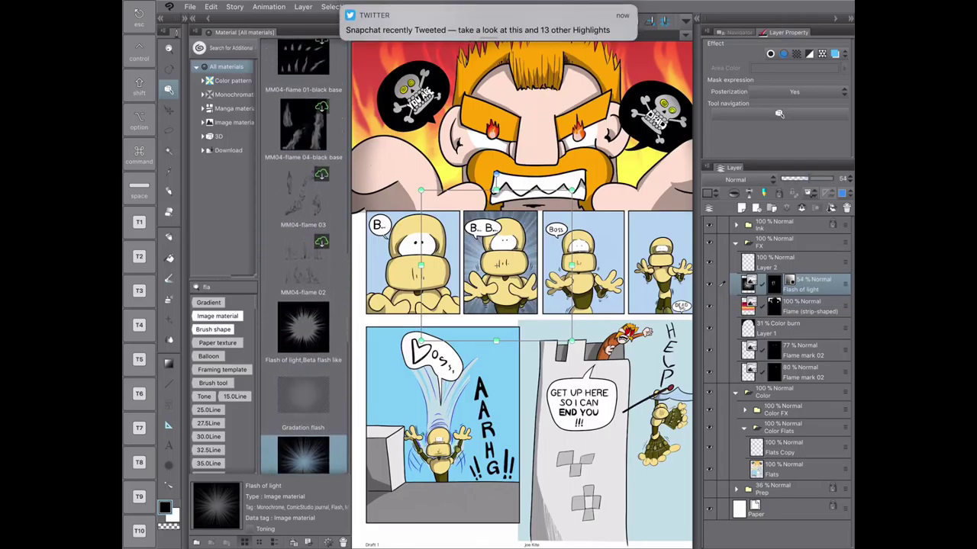
- Auto-select the pale blue background of the "B..." panel on the Flats layer and place the "Flash of light" material in it
left_click(794, 468)
key("w")
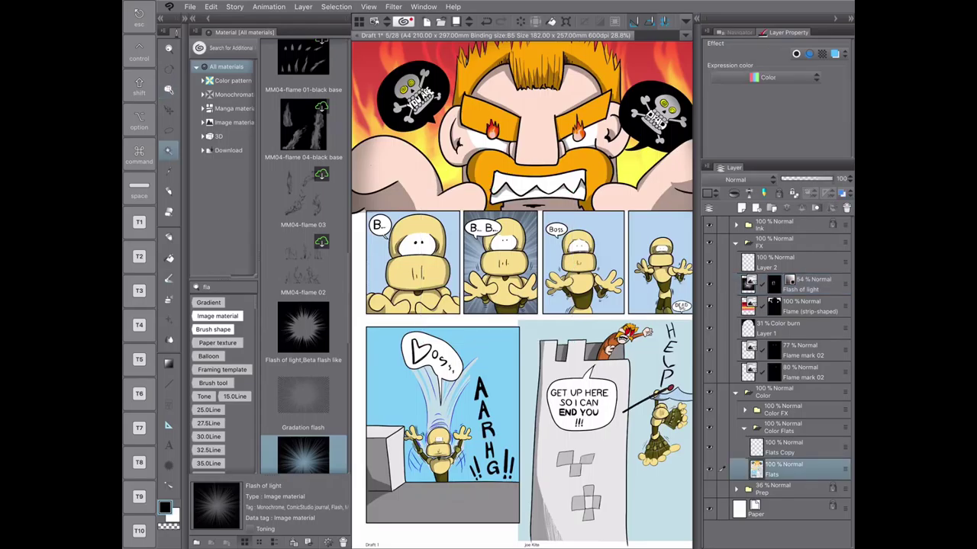
left_click(390, 229)
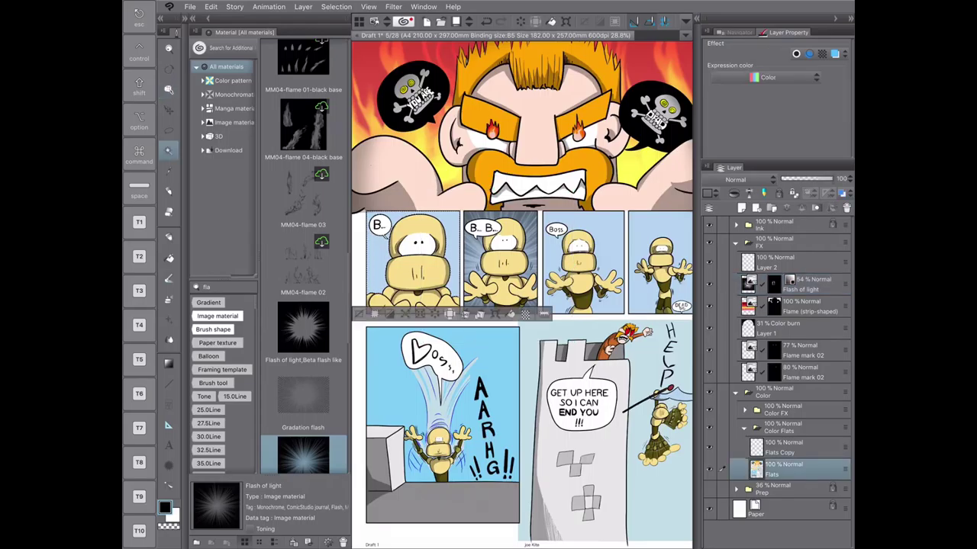
left_click_drag(302, 456, 413, 259)
key("super+0")
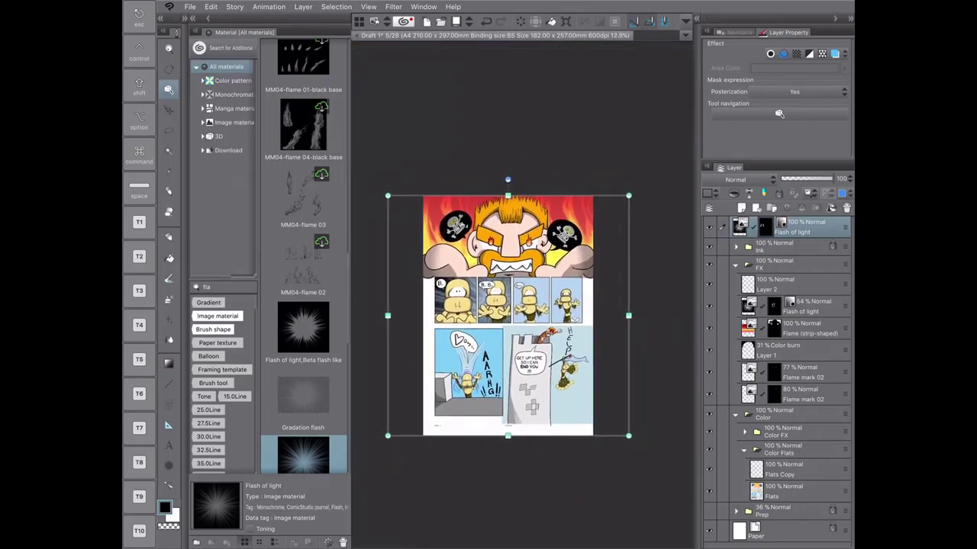
- Try shifting the Flame (strip-shaped) layer up and to the left, and undo the shift
left_click(801, 328)
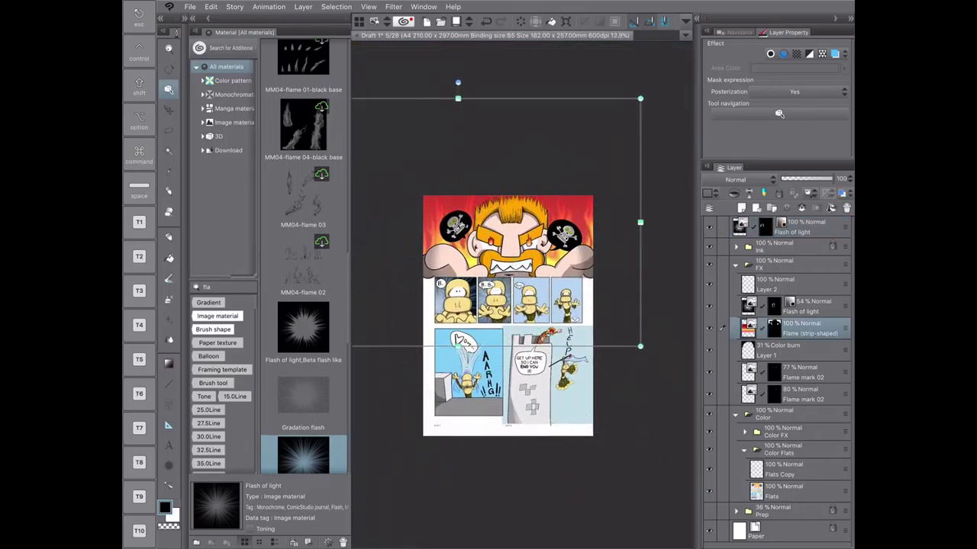
key("Left")
key("Left")
key("Left")
key("Up")
key("Up")
key("super+minus")
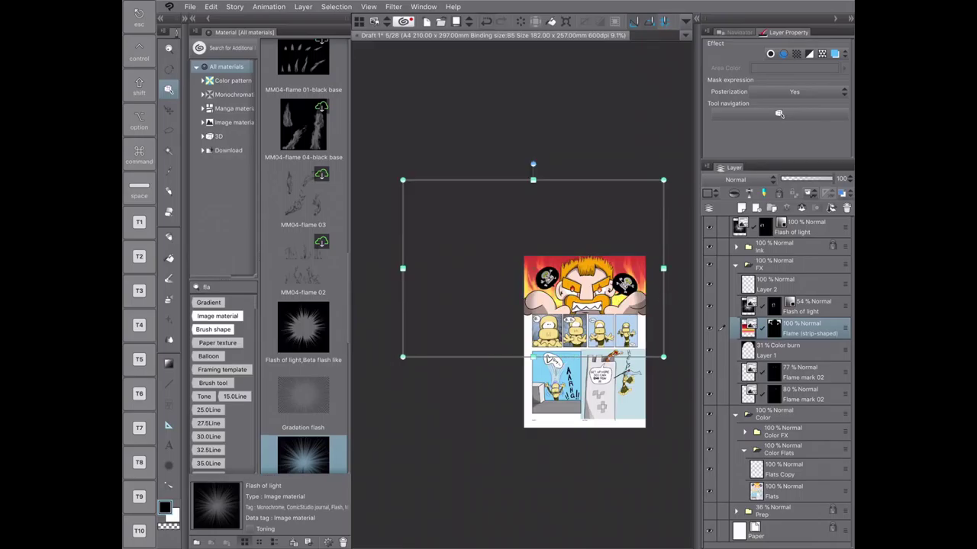
key("super+z")
key("super+z")
key("super+z")
key("super+z")
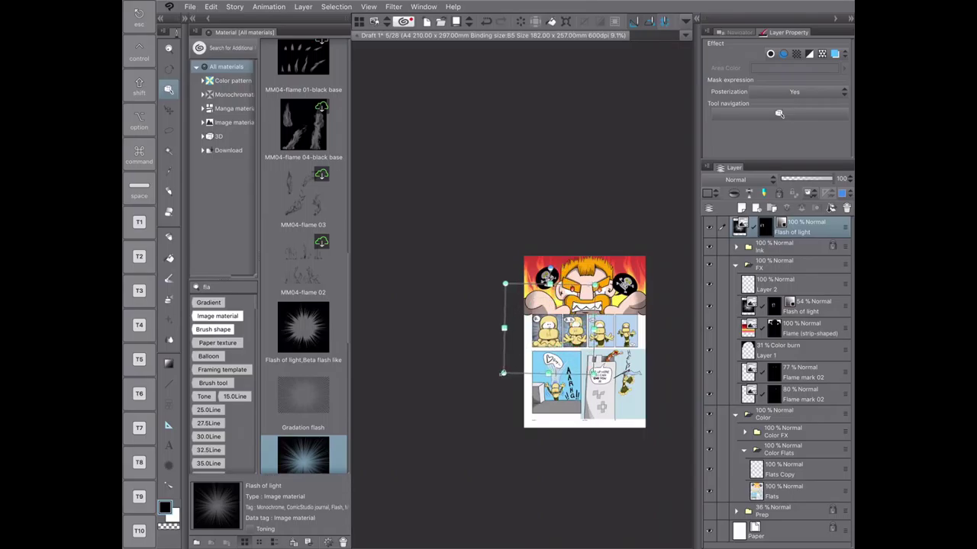
- Scale the new Flash of light down around the "B..." panel's character and move its layer into the FX folder below Layer 2
key("super+z")
key("super+z")
key("super+z")
key("super+z")
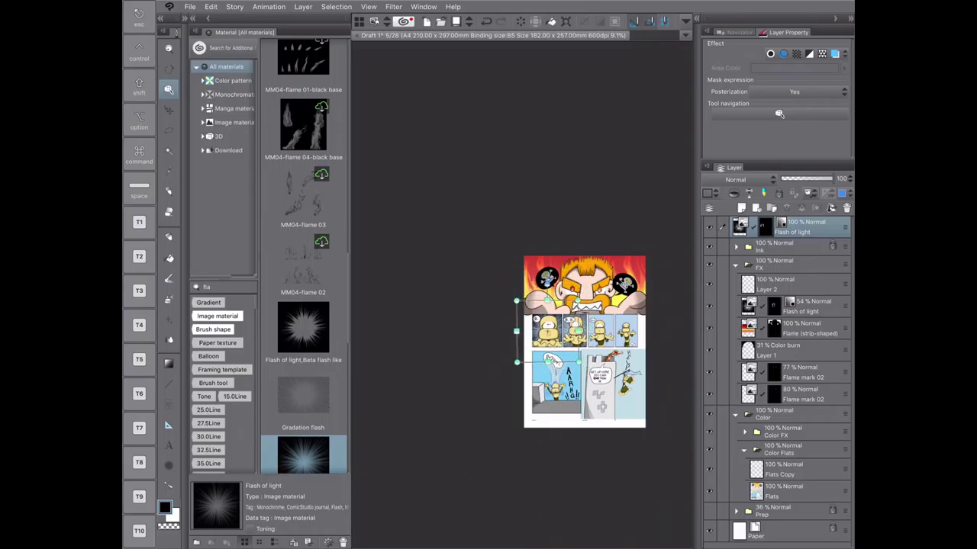
key("super+z")
key("super+z")
key("super+z")
key("super+z")
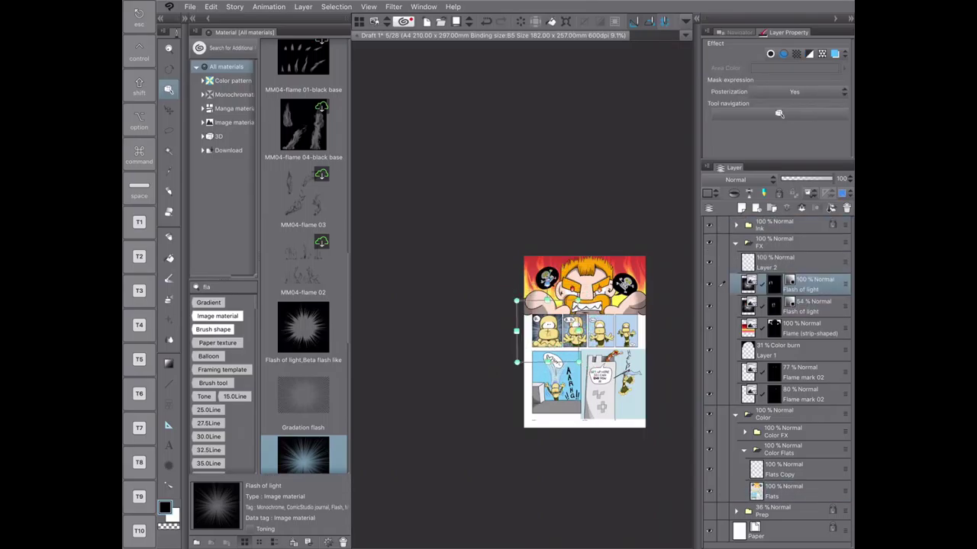
- Make the Flats layer active with the Auto select tool, ready for the "Boss.." panel, and save the page
key("super+plus")
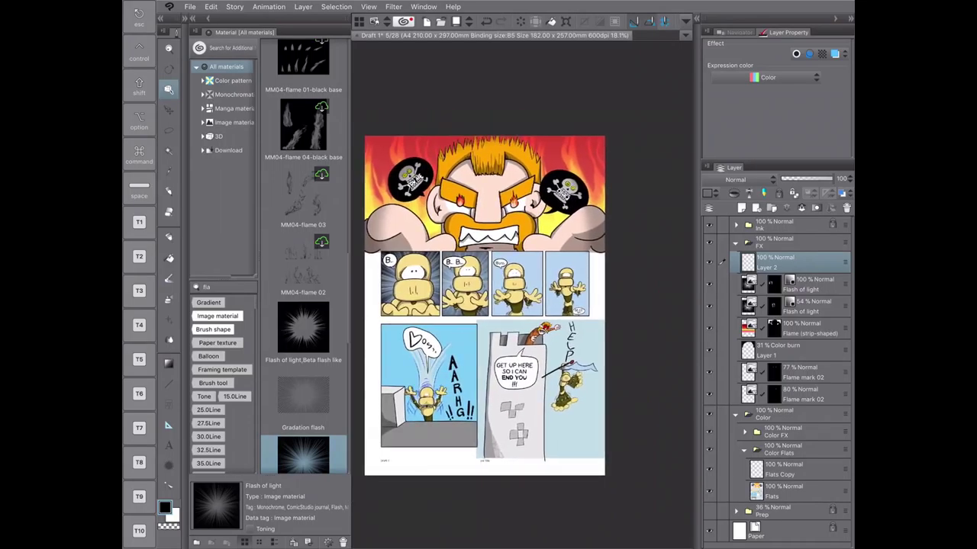
key("w")
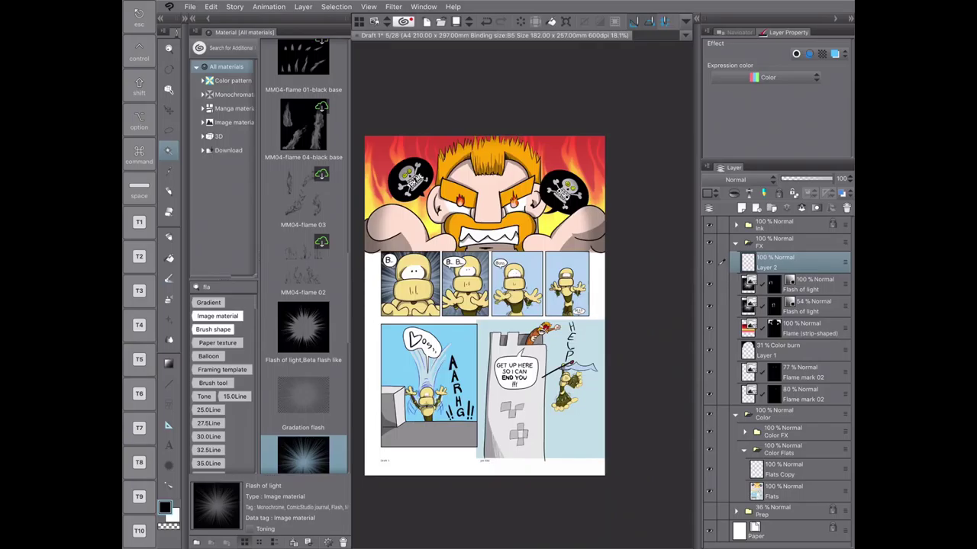
key("super+plus")
key("super+plus")
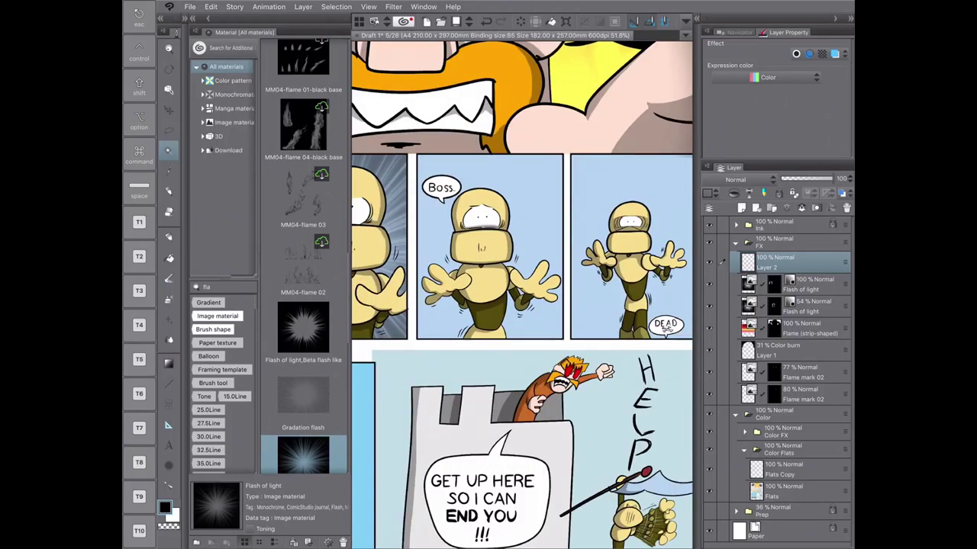
key("super+plus")
left_click(794, 491)
key("super+s")
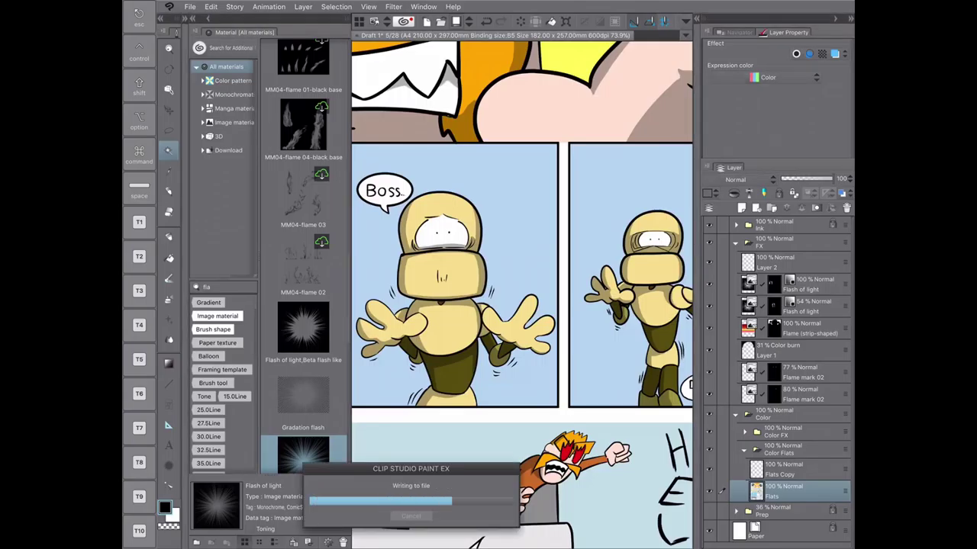
- Auto-select the pale blue background of the "Boss.." panel on the Flats layer
left_click(801, 284)
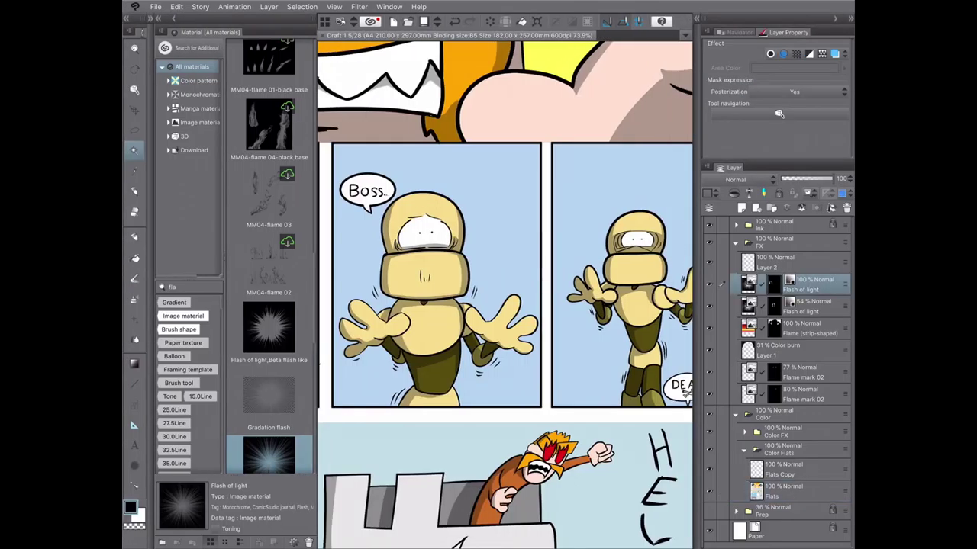
left_click(794, 491)
left_click(756, 491, "ctrl")
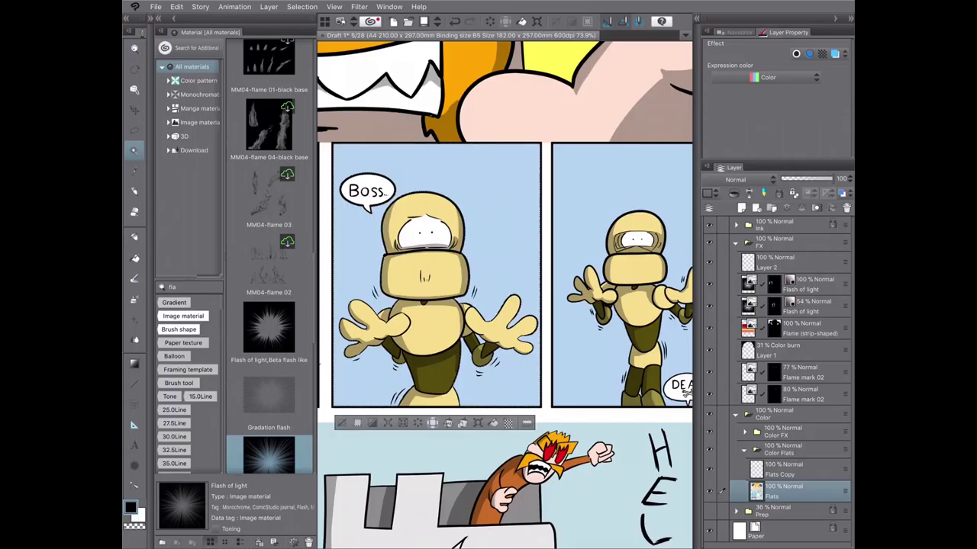
- Try a black pen stroke across the "Boss.." panel's background beside the character, and undo it
key("p")
left_click_drag(540, 236, 493, 315)
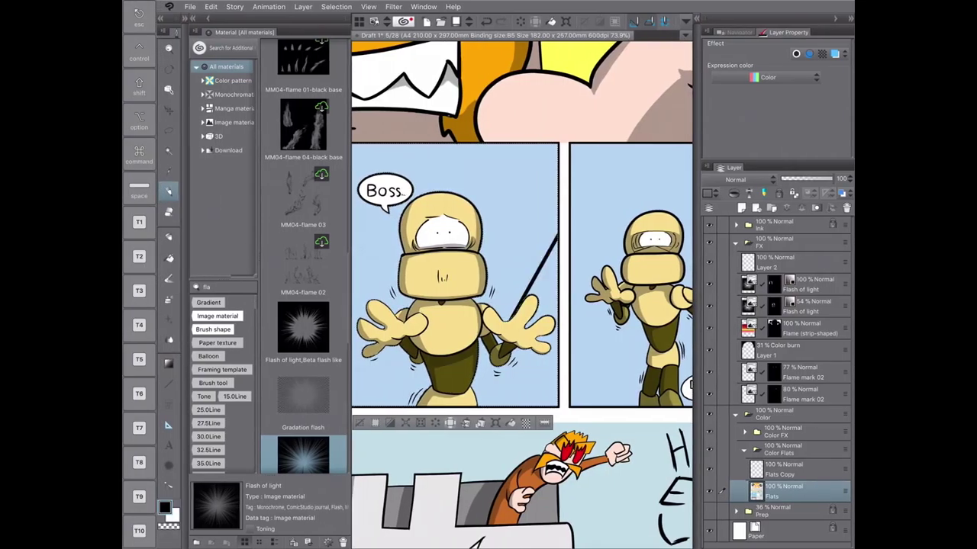
key("ctrl+z")
- Place the Flash of light material in the selected background of the "Boss.." panel and scale it down around the character
key("w")
key("shift")
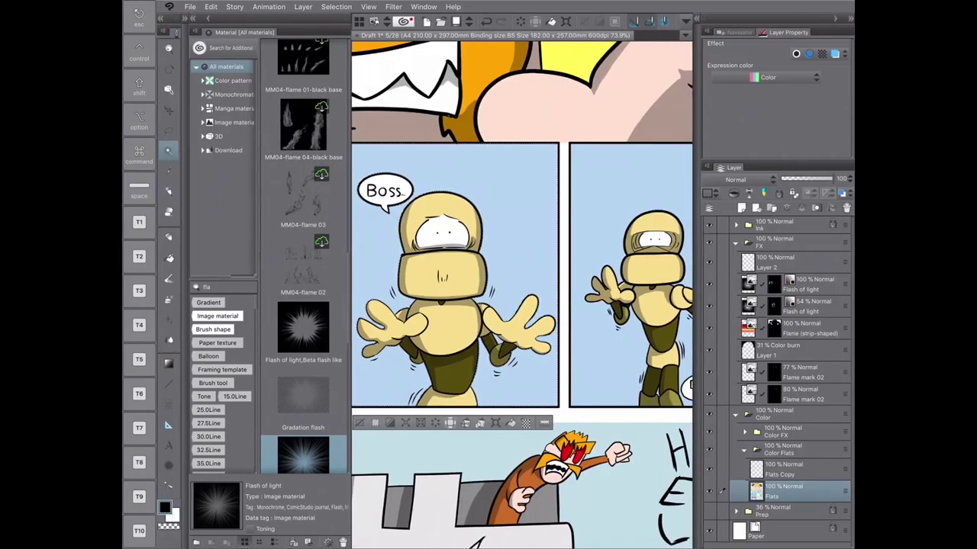
left_click_drag(303, 455, 492, 292)
key("ctrl+minus")
key("ctrl+minus")
key("ctrl+minus")
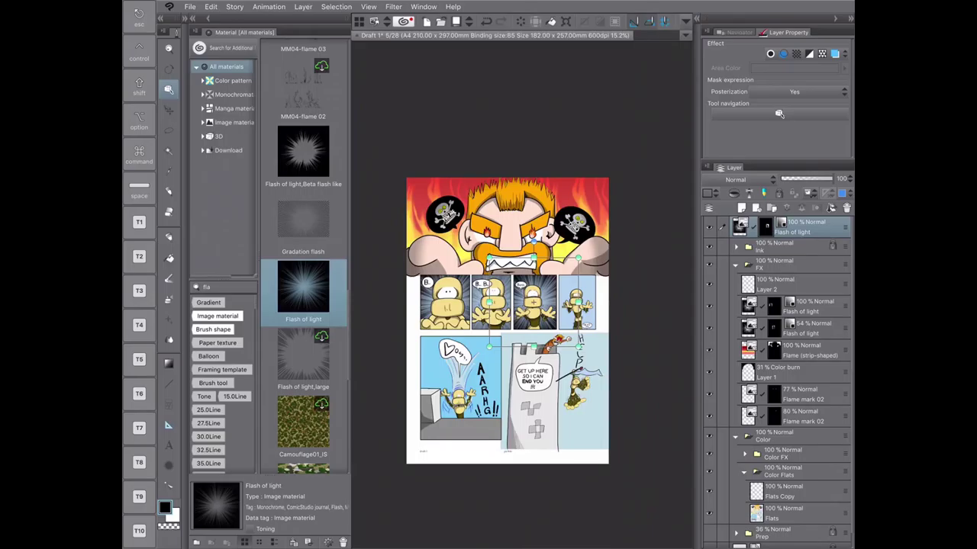
- Move the "Boss.." panel's Flash of light layer into the FX folder below Layer 2 and make the Flats layer active
left_click(809, 328)
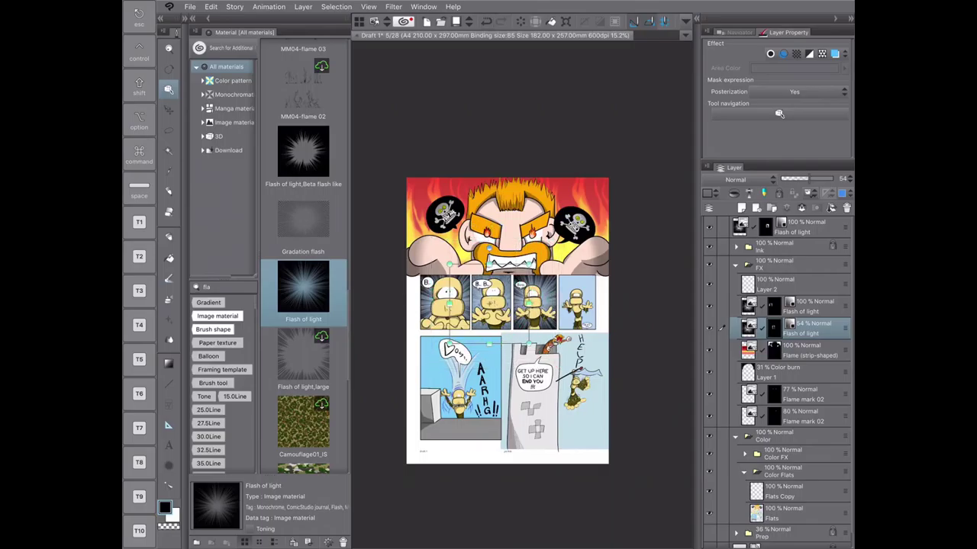
left_click_drag(809, 227, 809, 295)
left_click(801, 513)
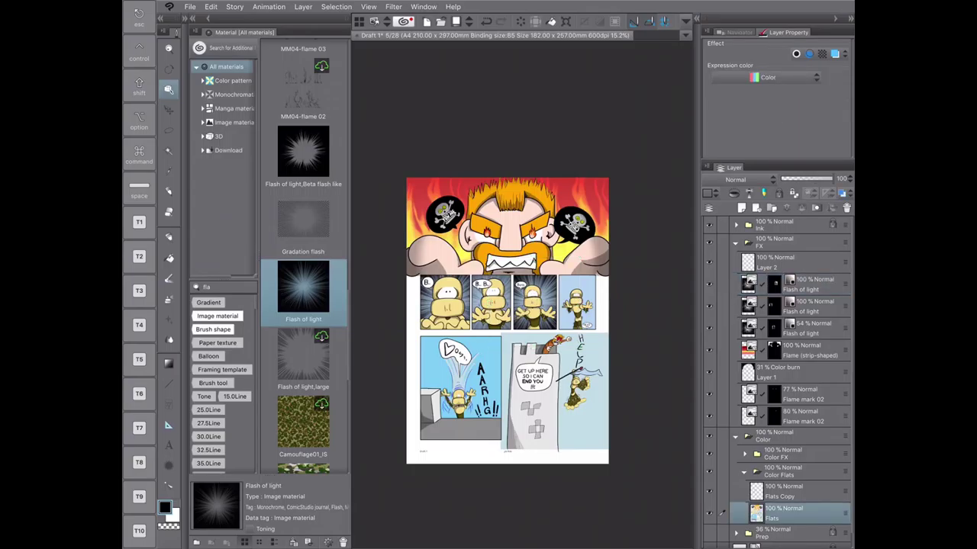
- Auto-select the pale blue background of the "DEAD" panel on the Flats layer and place the Flash of light material there
key("m")
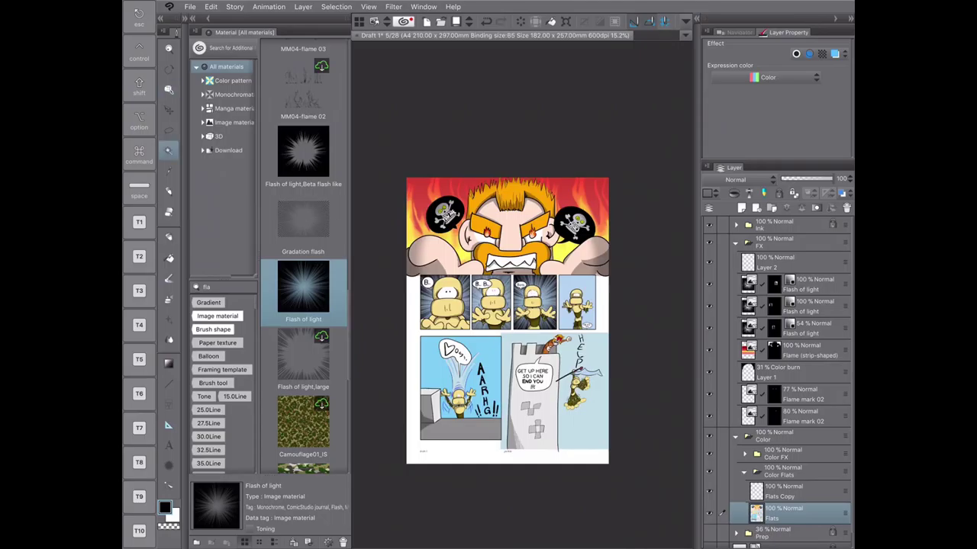
left_click(578, 303)
scroll(578, 303, "up", 5)
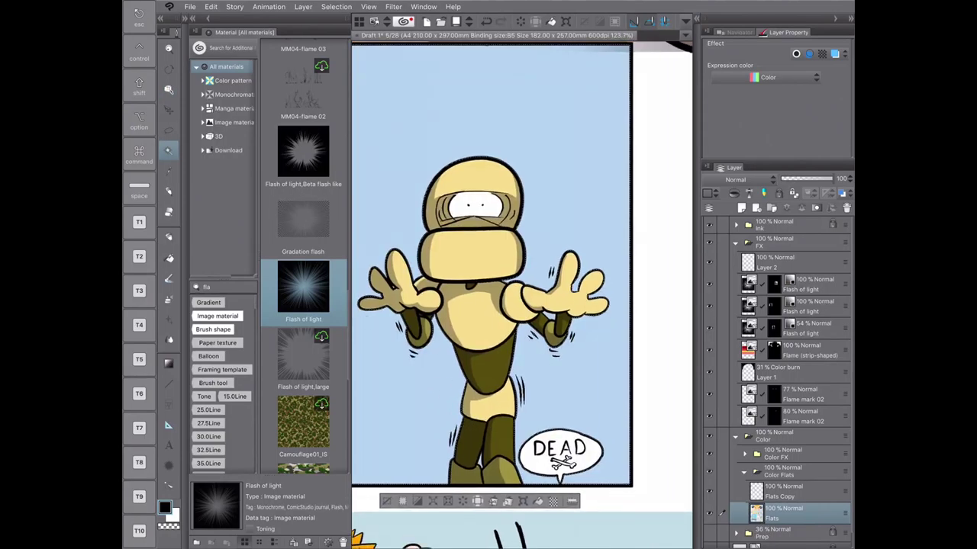
key("shift")
scroll(522, 295, "left", 3)
left_click_drag(303, 287, 530, 351)
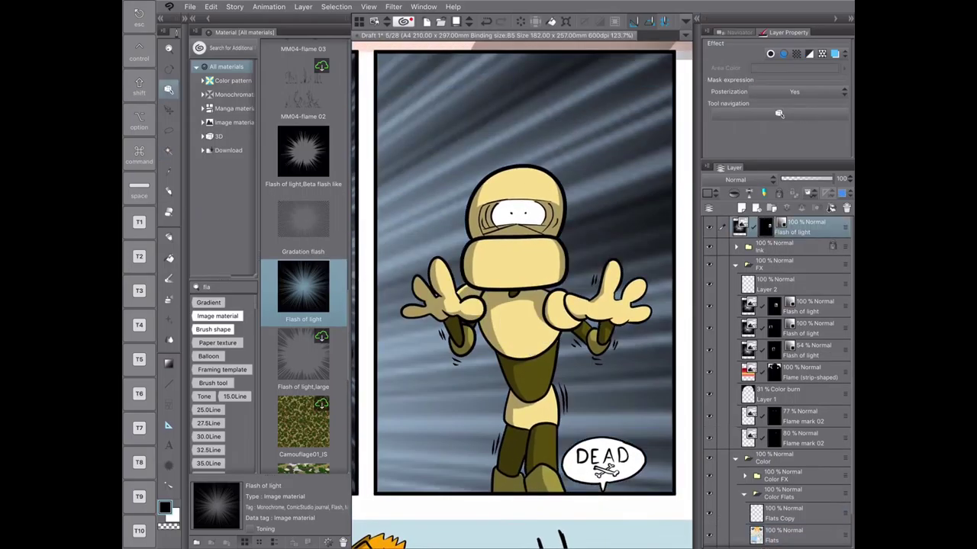
- Delete the Flash of light layers of all four small middle-row panels
scroll(522, 295, "down", 5)
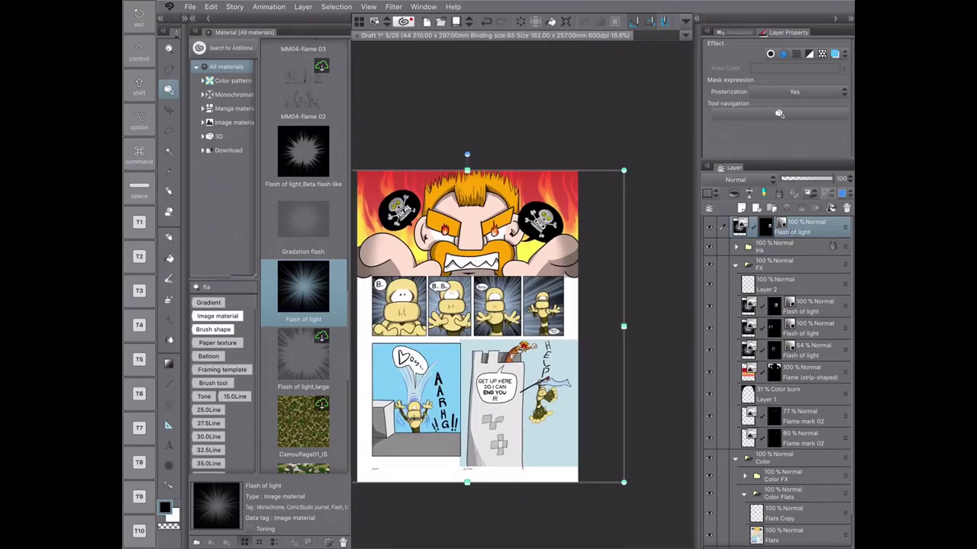
key("Return")
key("Return")
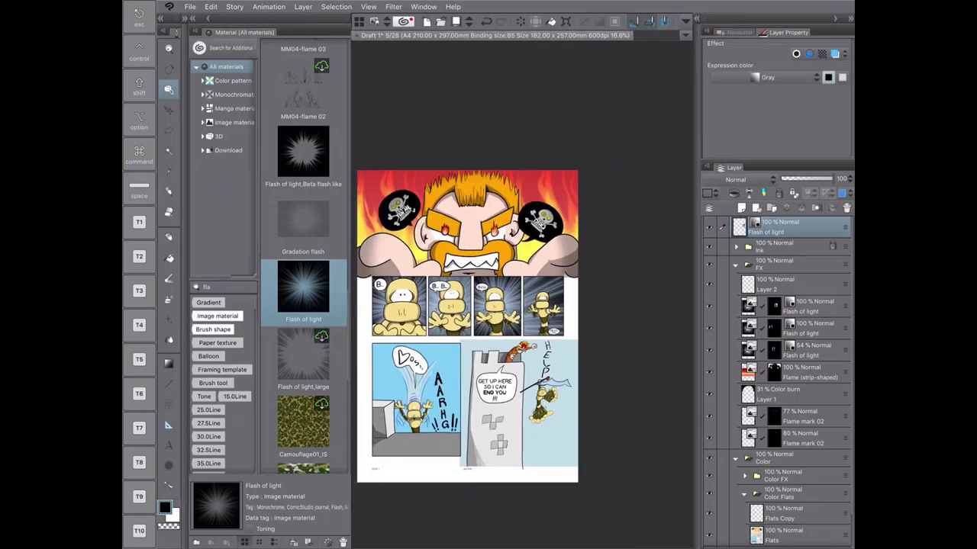
key("Delete")
left_click_drag(722, 283, 722, 329)
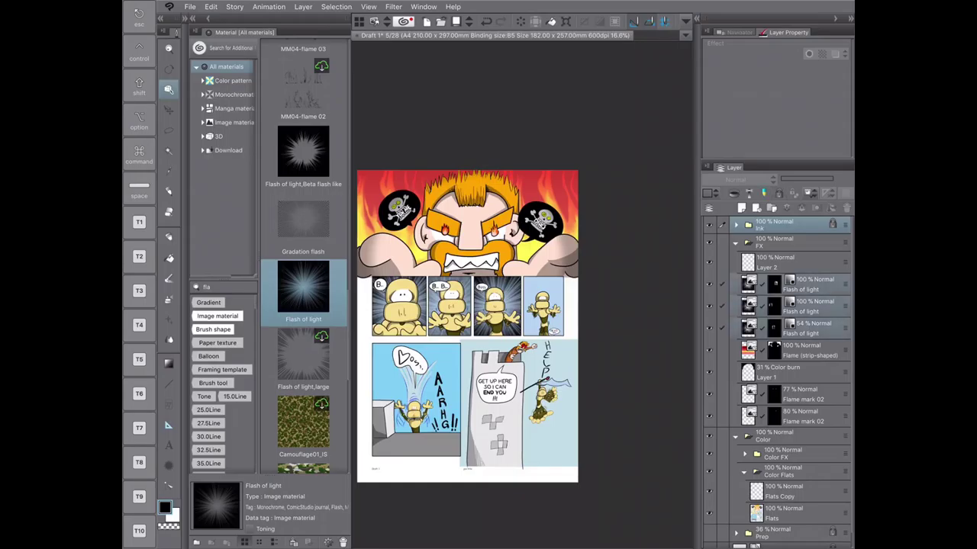
left_click(809, 284)
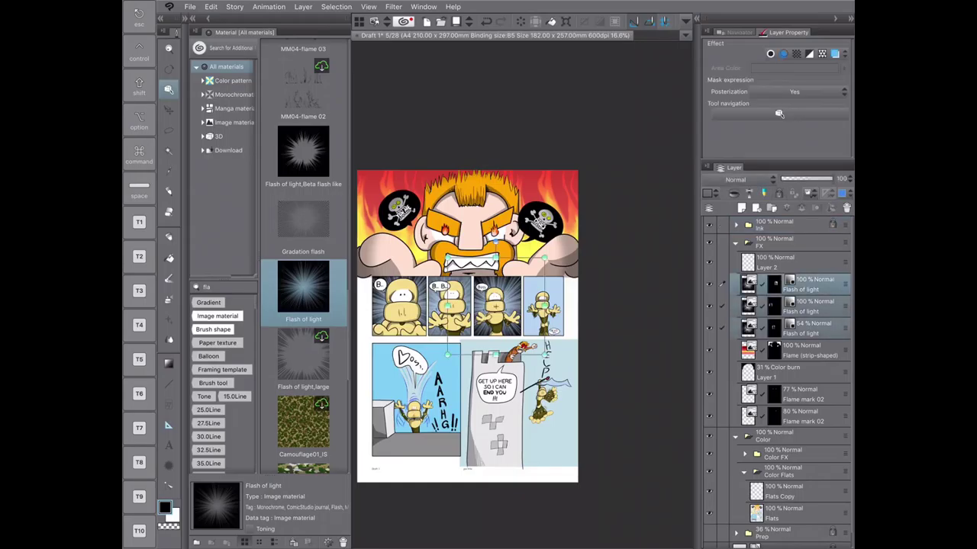
key("Delete")
- Auto-select the pale blue backgrounds of all four middle-row panels together on the Flats layer
left_click(793, 448)
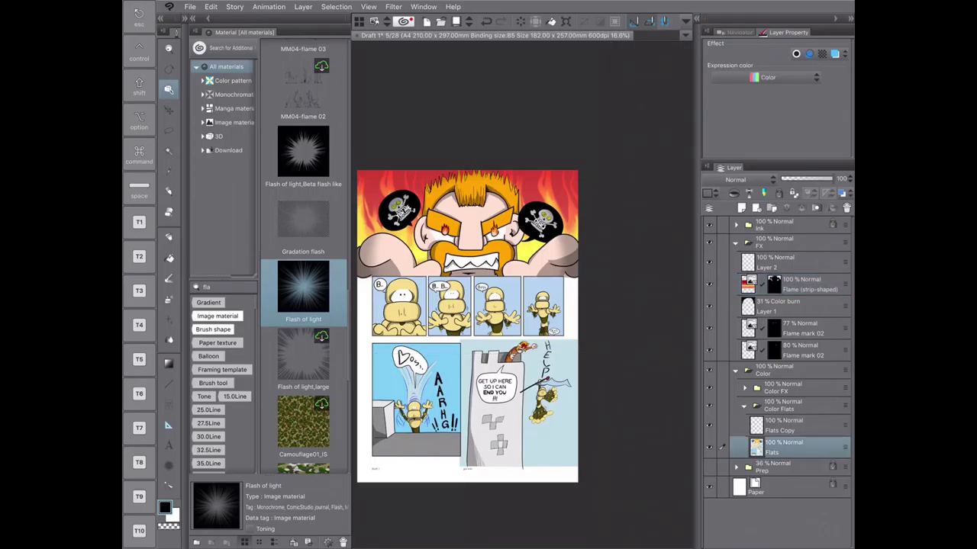
scroll(522, 295, "up", 3)
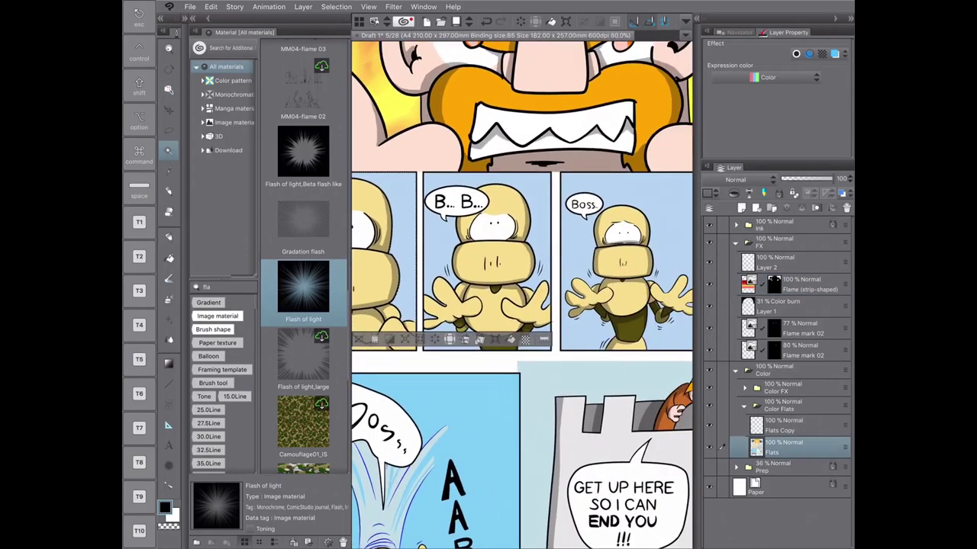
left_click(139, 85)
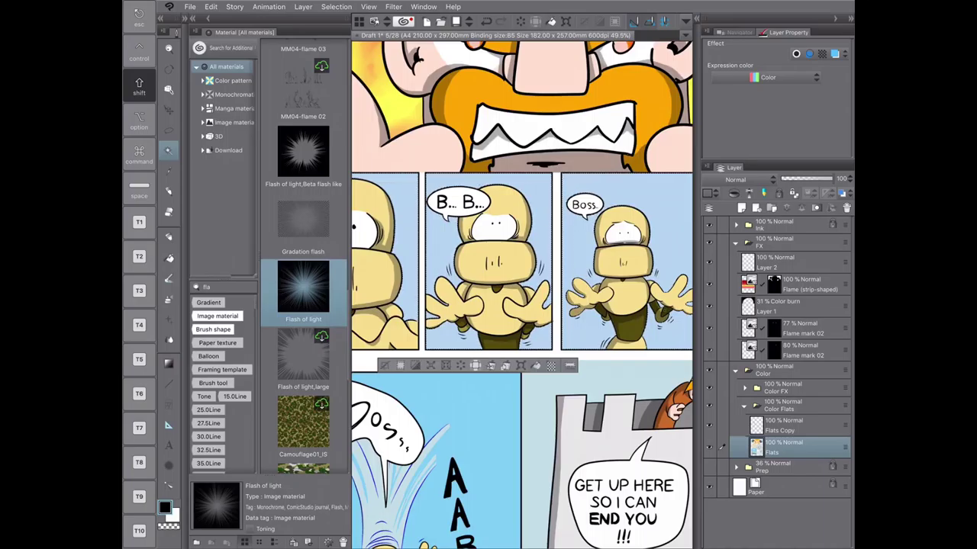
left_click_drag(522, 295, 363, 281)
scroll(660, 277, "up", 3)
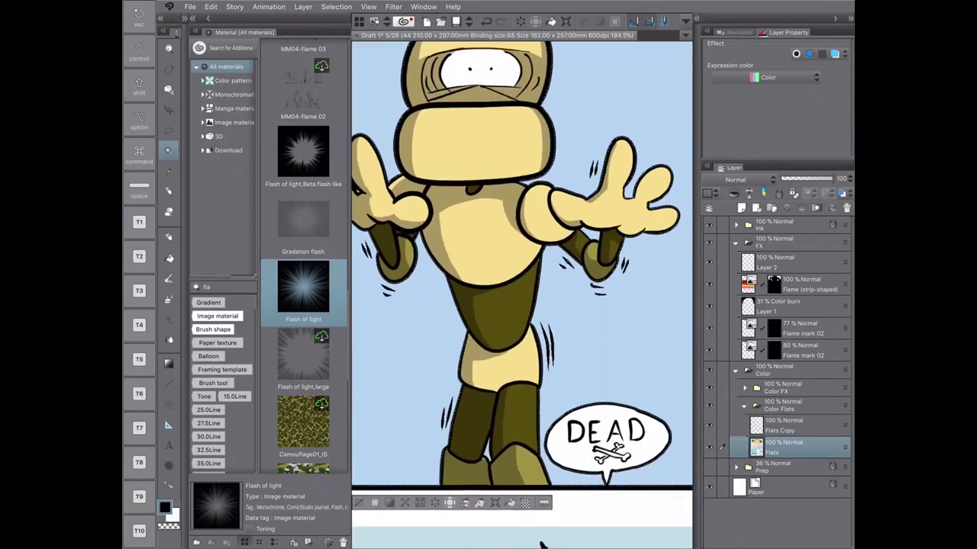
- Place one Flash of light material across the selected panel backgrounds and set its layer opacity to 83%
key("ctrl+0")
left_click_drag(303, 286, 468, 275)
scroll(510, 290, "down", 2)
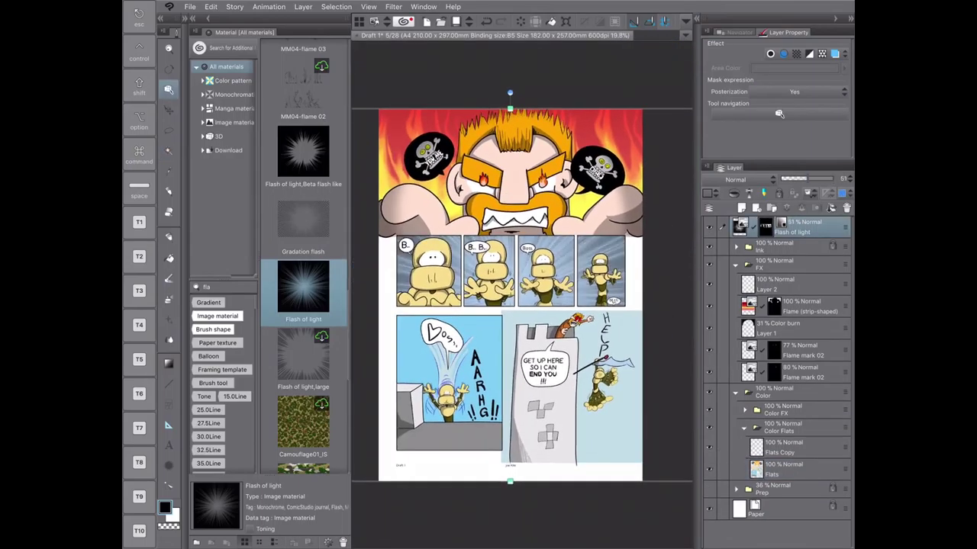
left_click_drag(834, 178, 825, 179)
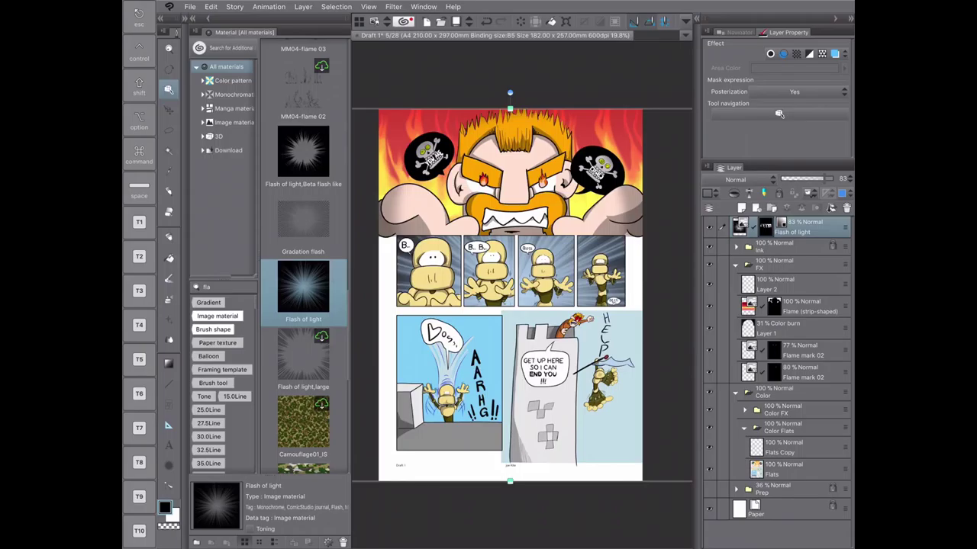
- Move the new Flash of light layer into the FX folder below Layer 2 and make the Flats layer active
left_click_drag(809, 227, 809, 290)
left_click(794, 469)
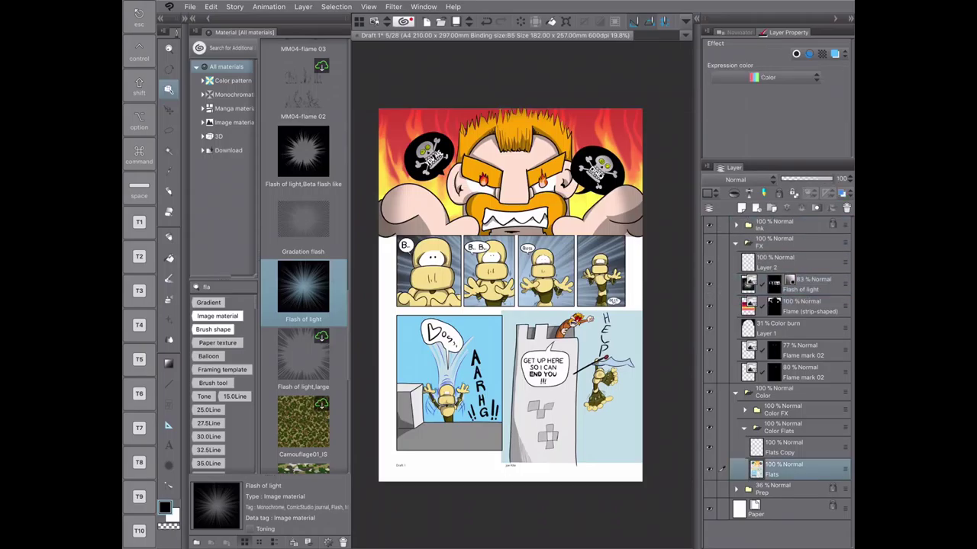
scroll(424, 228, "up", 2)
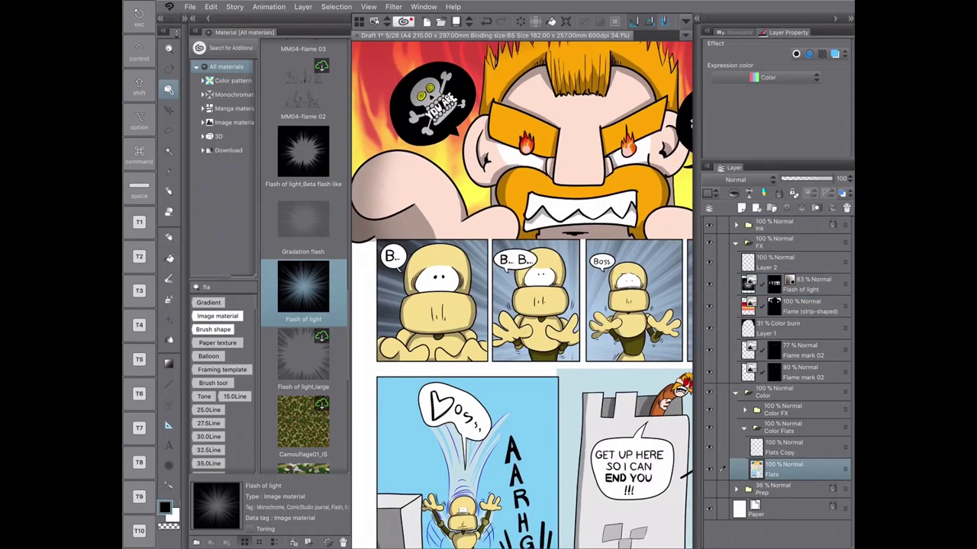
key("ctrl+0")
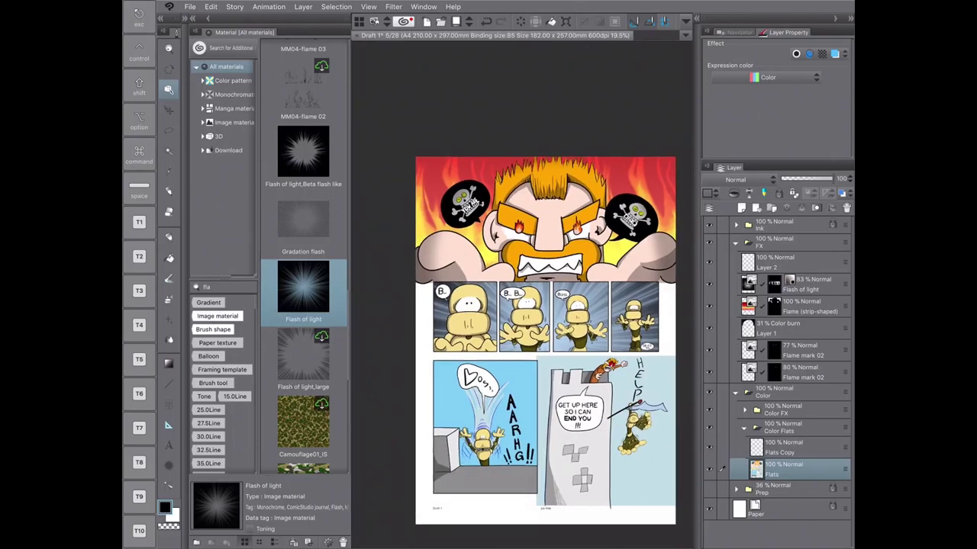
- Search all materials for "clou"
left_click(221, 287)
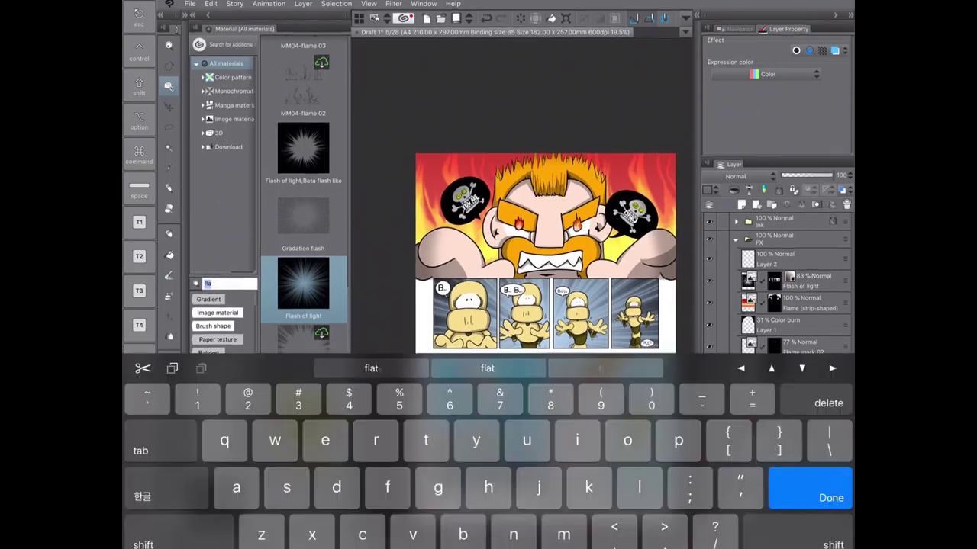
key("BackSpace")
key("BackSpace")
key("BackSpace")
type("clou")
key("Return")
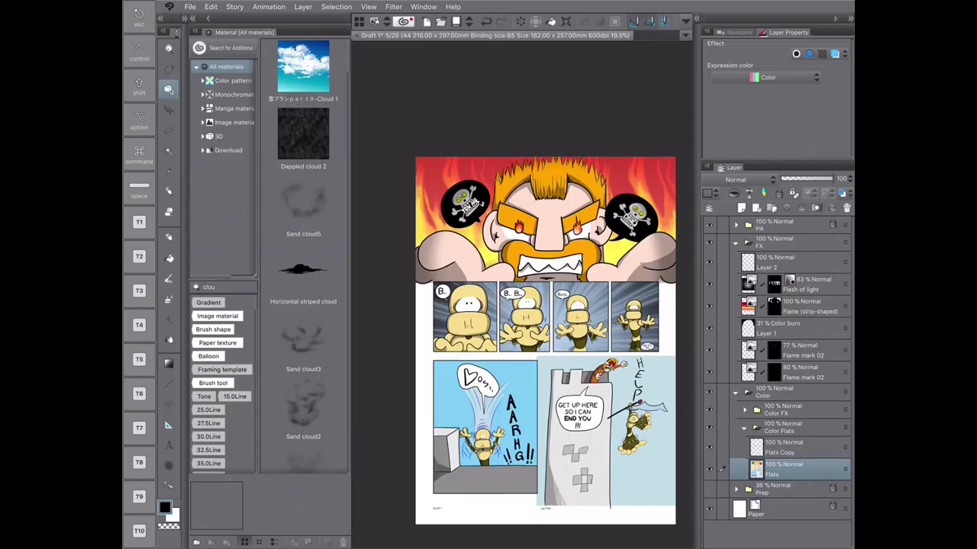
- Auto-select the blue sky of the "AARHG!!" panel on the Flats layer, with the page's effects and shading hidden
left_click(433, 462)
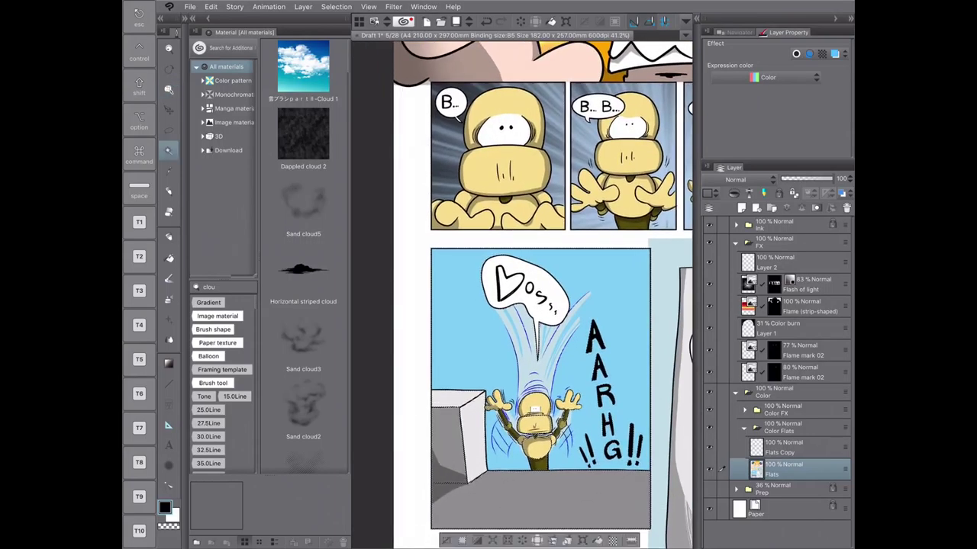
scroll(557, 350, "up", 3)
scroll(522, 295, "down", 3)
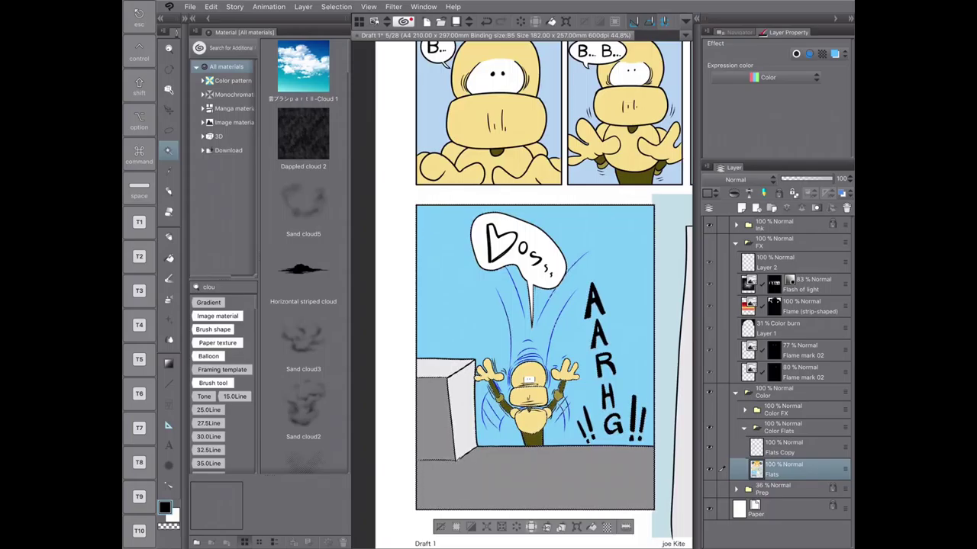
- Place the MM08-cloud 13 material in the selected sky of the "AARHG!!" panel and scale it down around the panel
left_click_drag(303, 70, 539, 359)
scroll(302, 252, "down", 10)
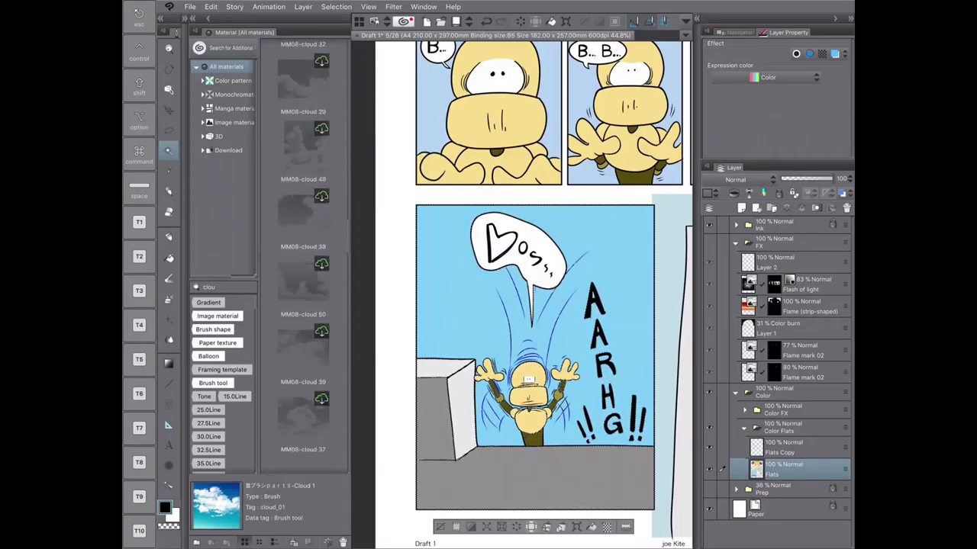
left_click(302, 427)
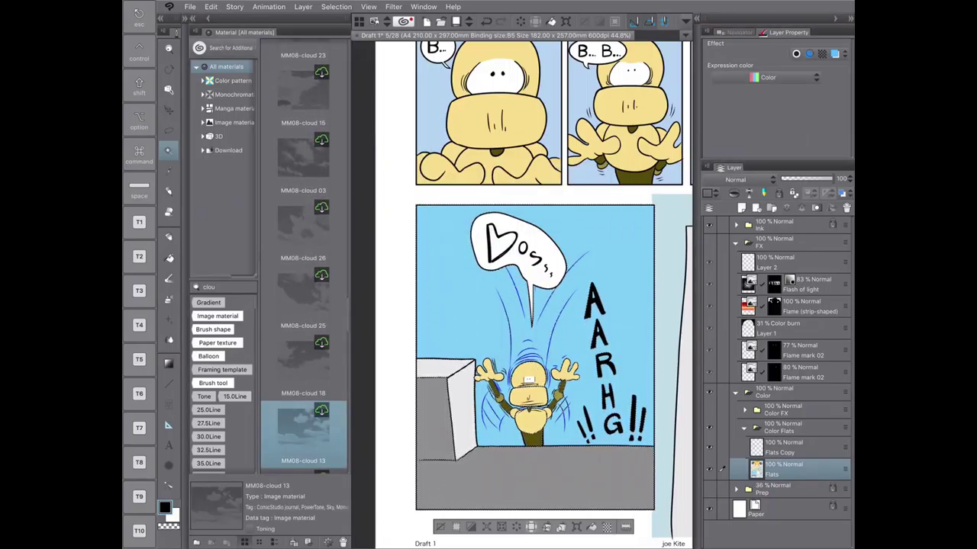
left_click_drag(303, 427, 541, 305)
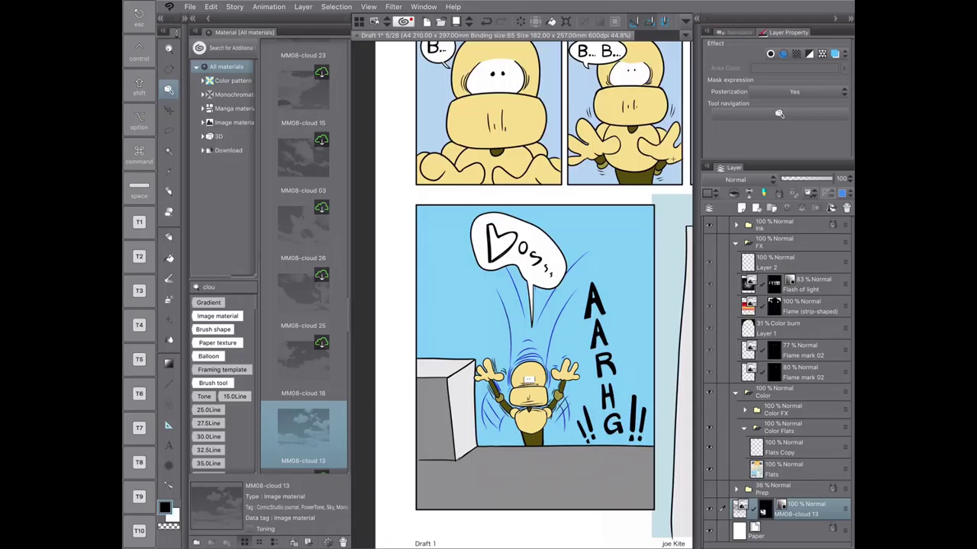
key("ctrl+minus")
key("ctrl+minus")
key("ctrl+minus")
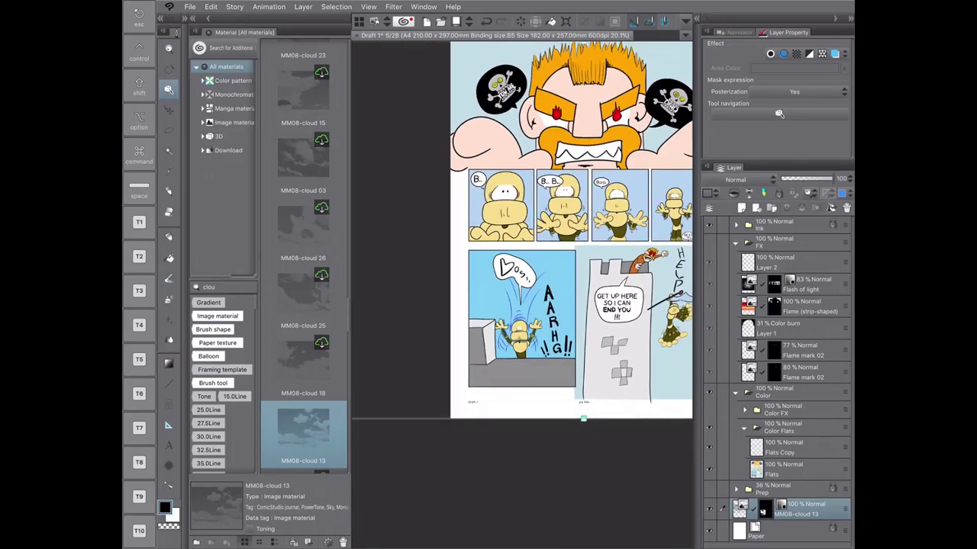
key("ctrl+minus")
key("ctrl+minus")
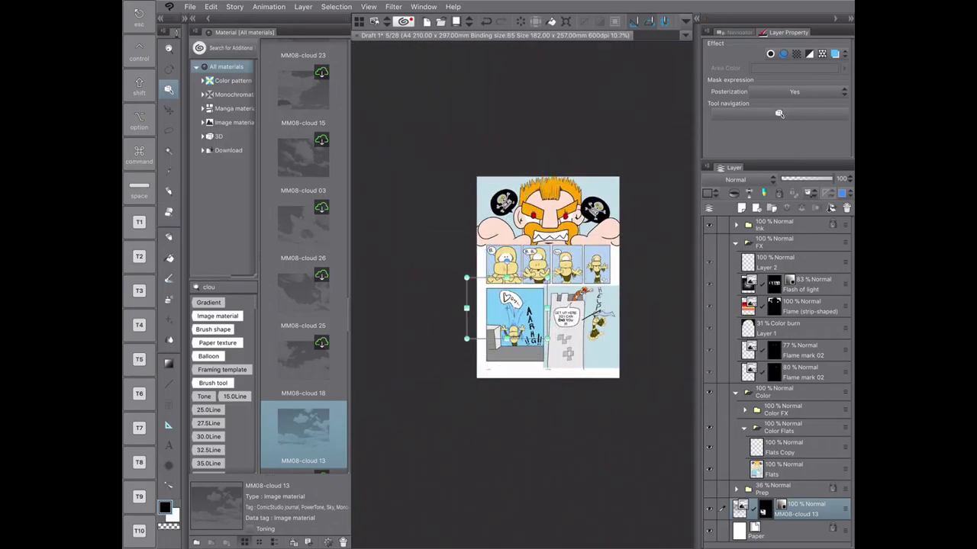
- Move the MM08-cloud 13 layer into the FX folder, between Layer 2 and the Flash of light layer
left_click(786, 468)
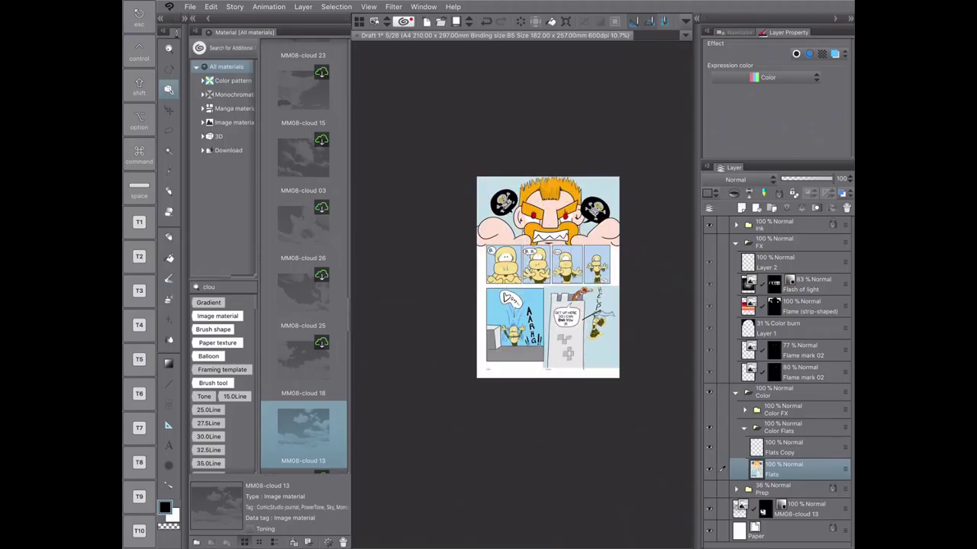
key("ctrl+plus")
key("ctrl+plus")
key("ctrl+plus")
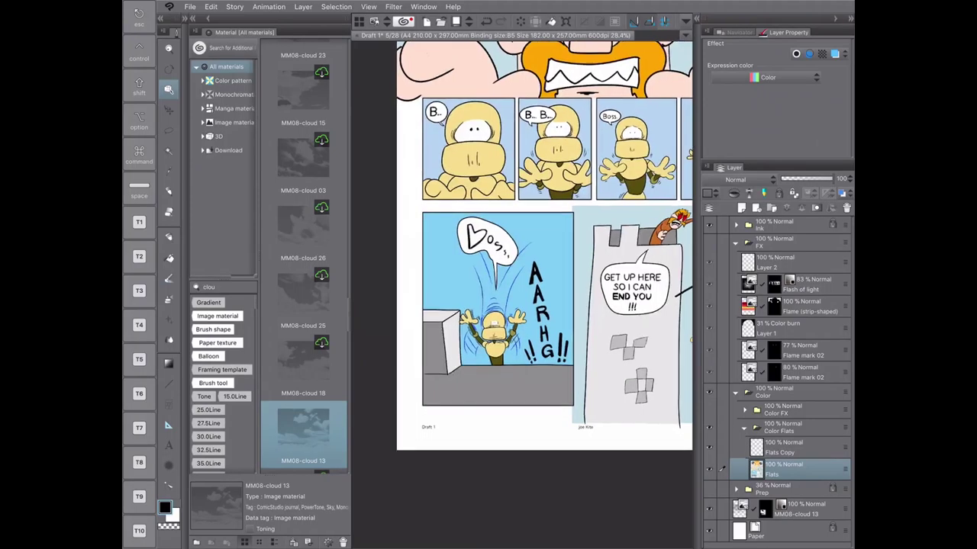
left_click_drag(801, 509, 801, 290)
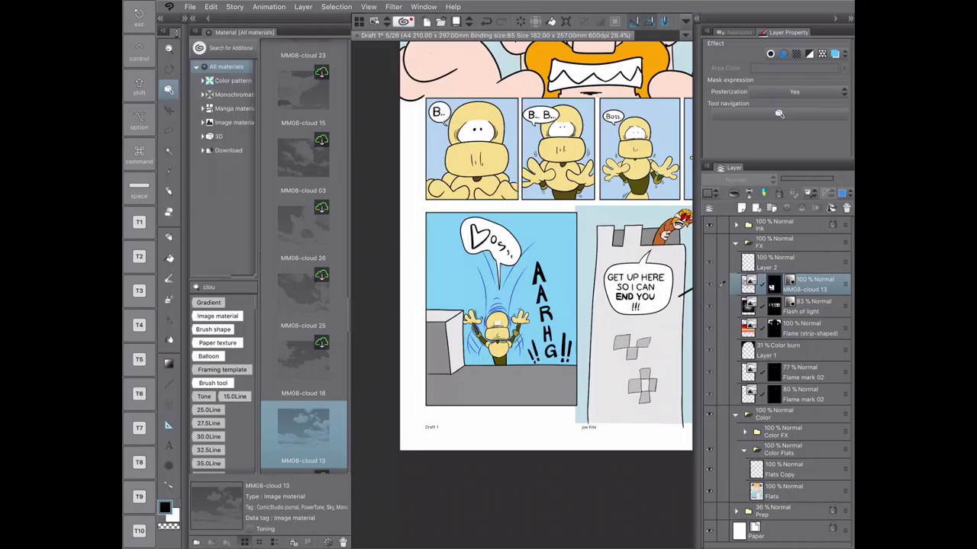
- Auto-select the light-blue sky of the tower panel on the Flats layer
key("ctrl+minus")
key("ctrl+minus")
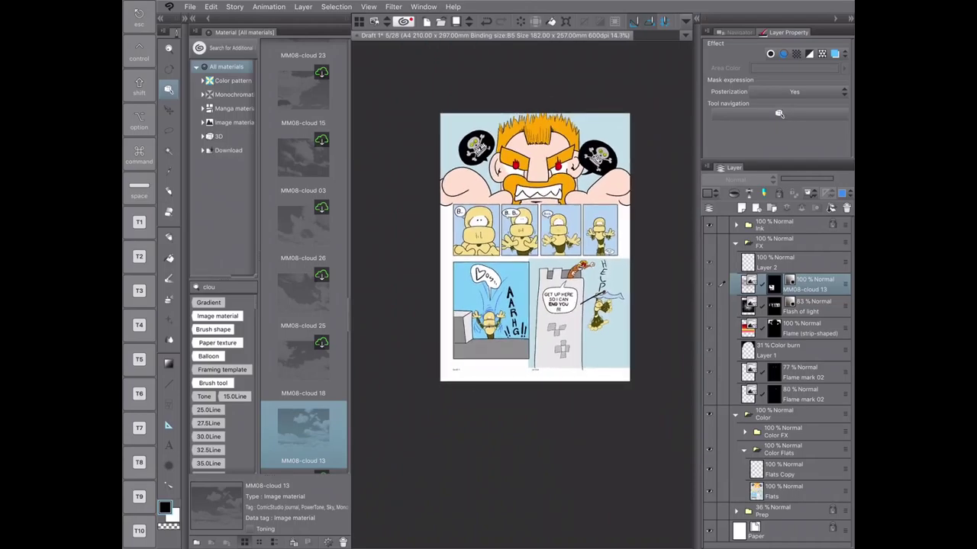
left_click(786, 491)
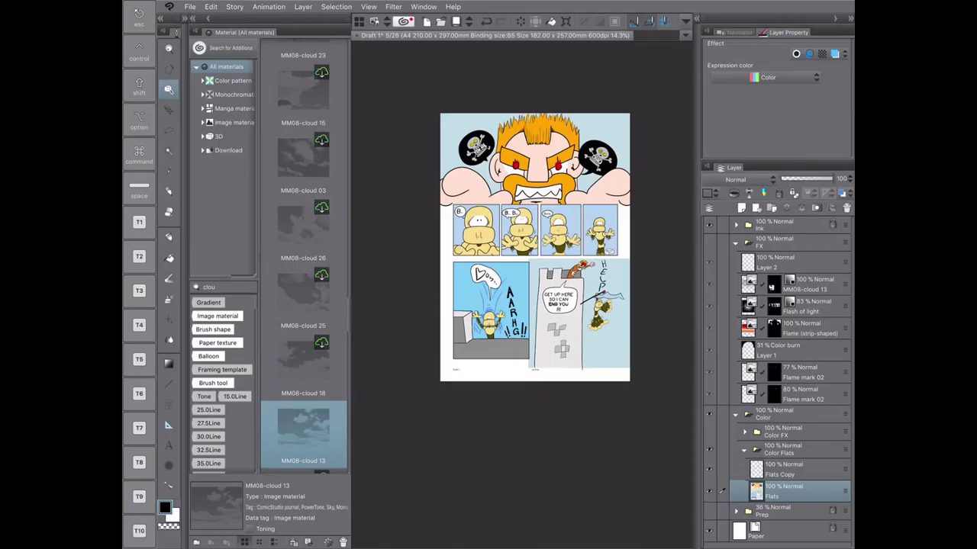
key("w")
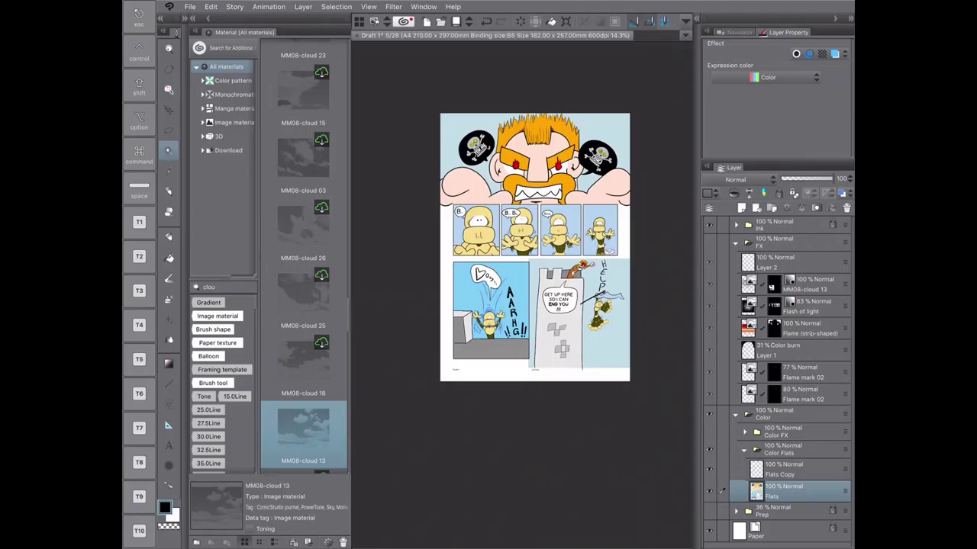
key("ctrl+plus")
key("ctrl+plus")
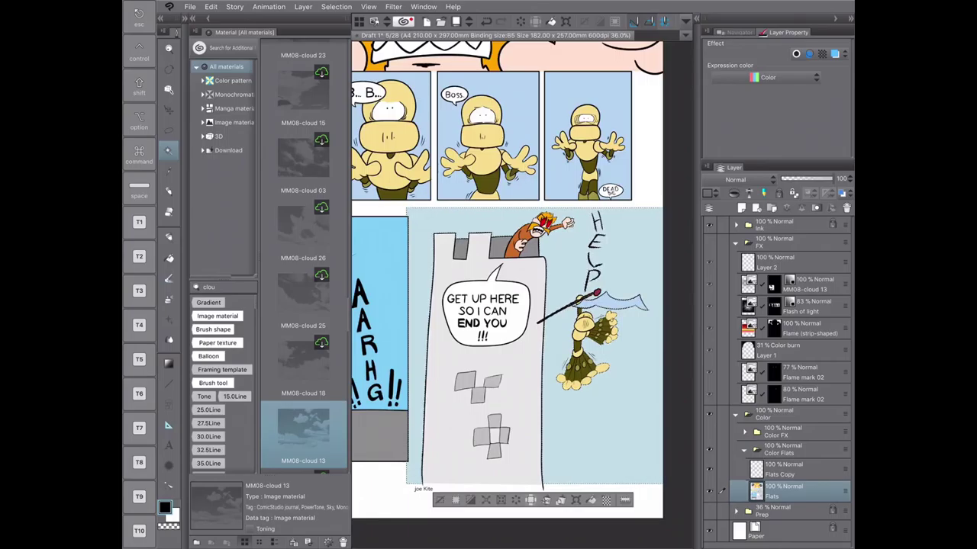
- Place the MM08-cloud 13 material in the selected sky of the tower panel
scroll(304, 252, "down", 10)
scroll(303, 252, "up", 10)
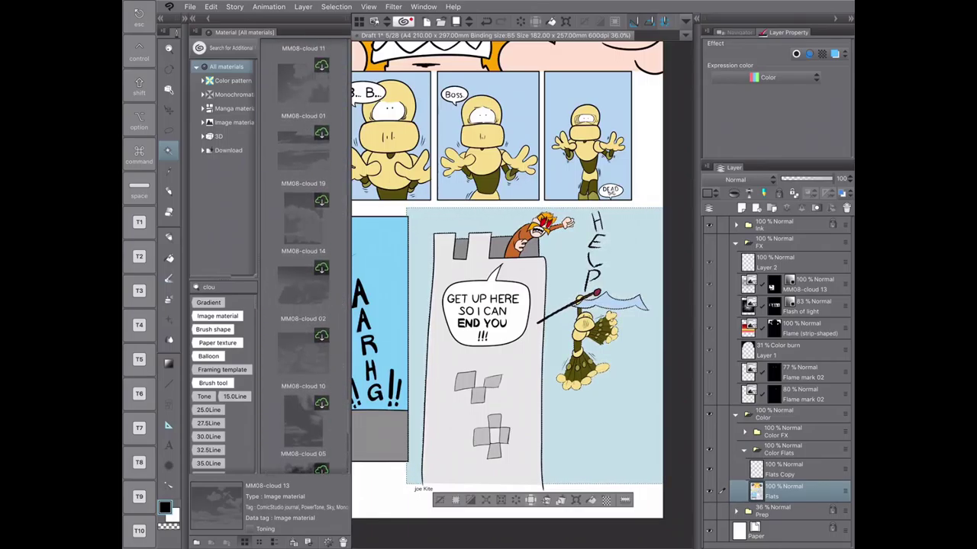
scroll(304, 252, "down", 2)
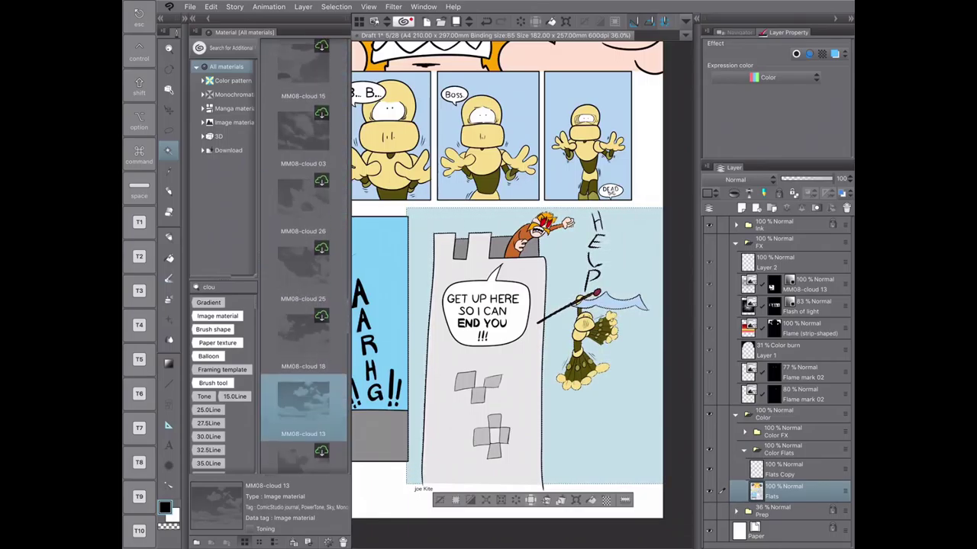
left_click(774, 242)
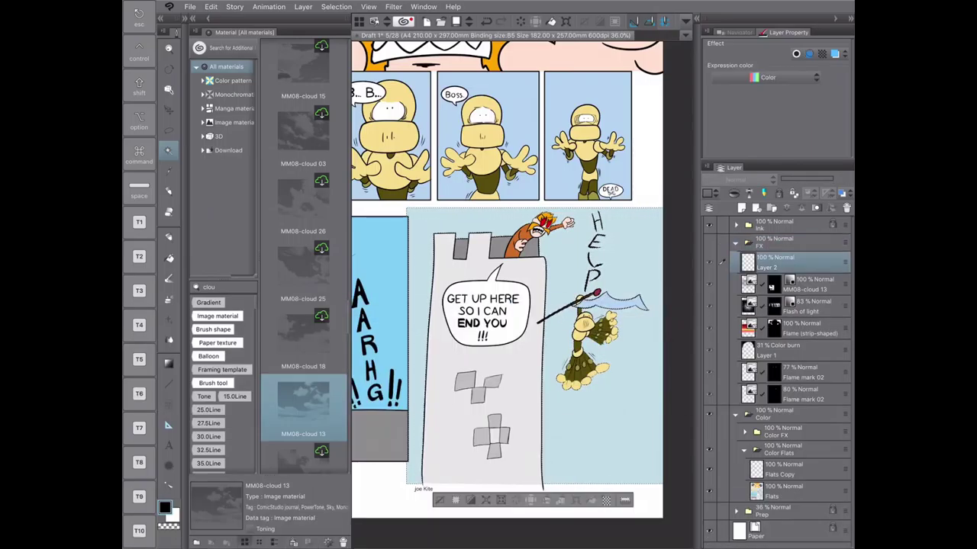
left_click_drag(303, 401, 507, 305)
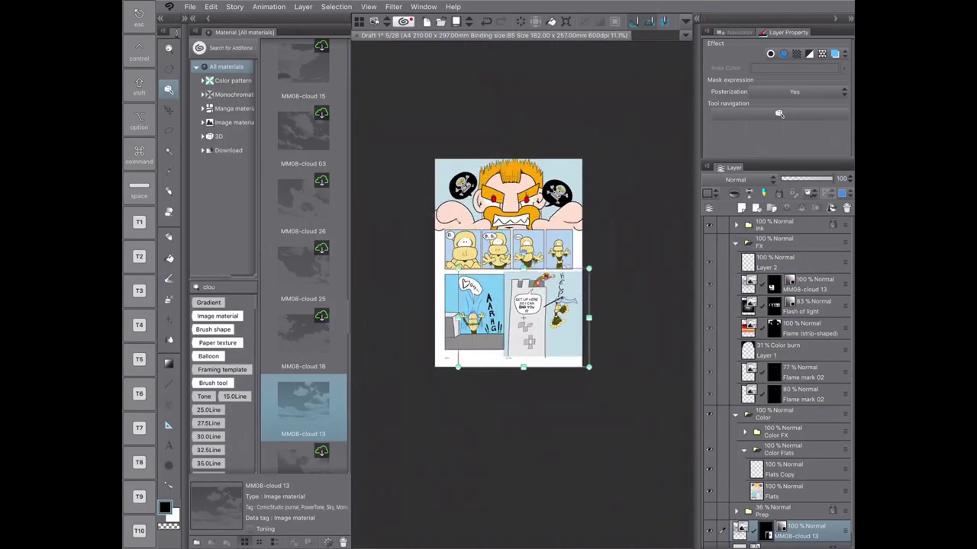
- Try moving the Flame (strip-shaped) layer up past the MM08-cloud 13 layer and above the Ink folder, and undo the last move
left_click_drag(809, 328, 809, 283)
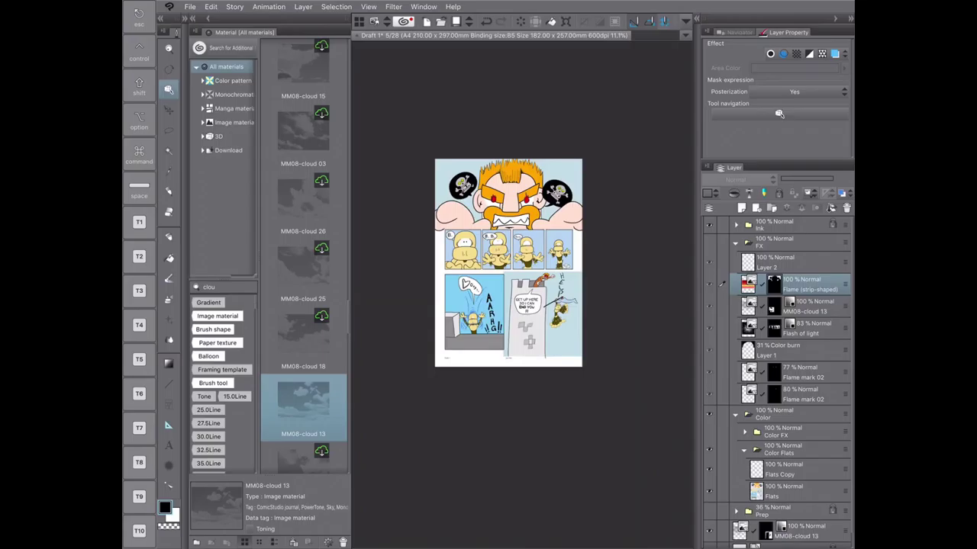
left_click_drag(805, 284, 805, 227)
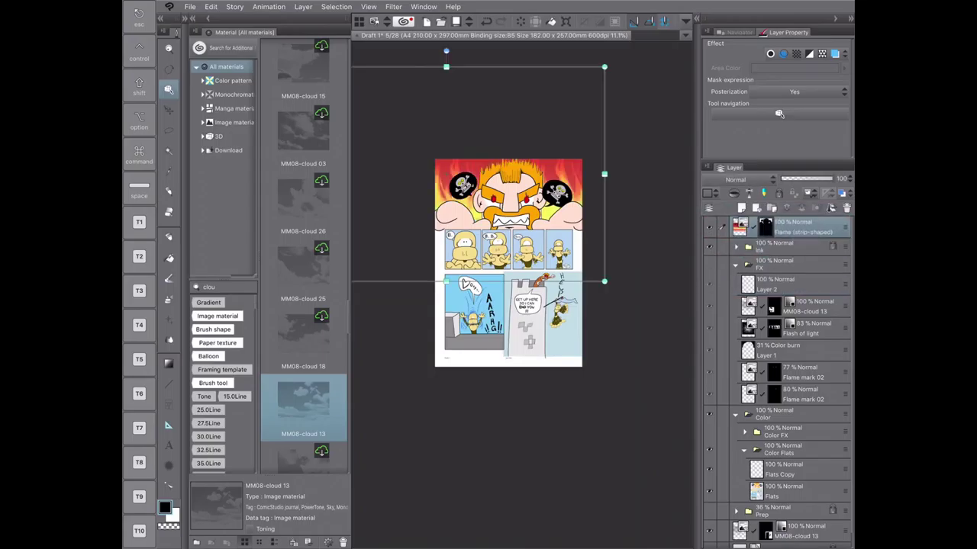
key("ctrl+z")
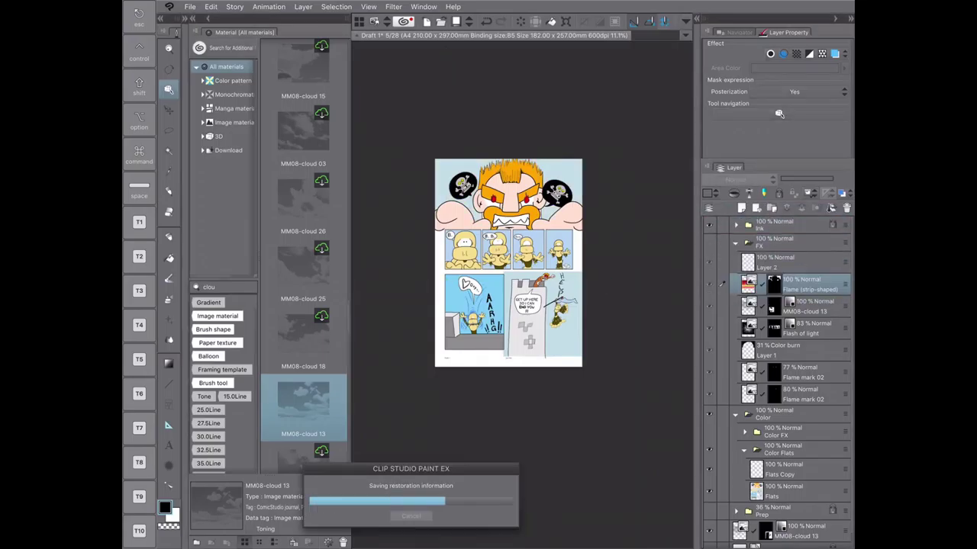
- Undo the recent edits back past the cloud and Flash of light placements and the second Flame mark 02 layer
key("ctrl+z")
key("ctrl+z")
key("ctrl+z")
key("ctrl+z")
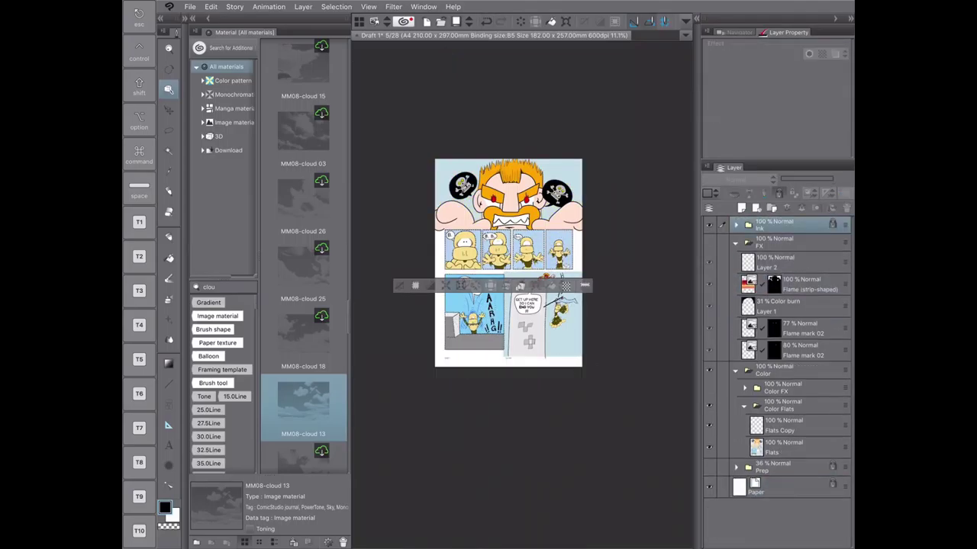
scroll(303, 252, "down", 5)
scroll(303, 252, "up", 2)
key("ctrl+y")
key("ctrl+y")
key("ctrl+y")
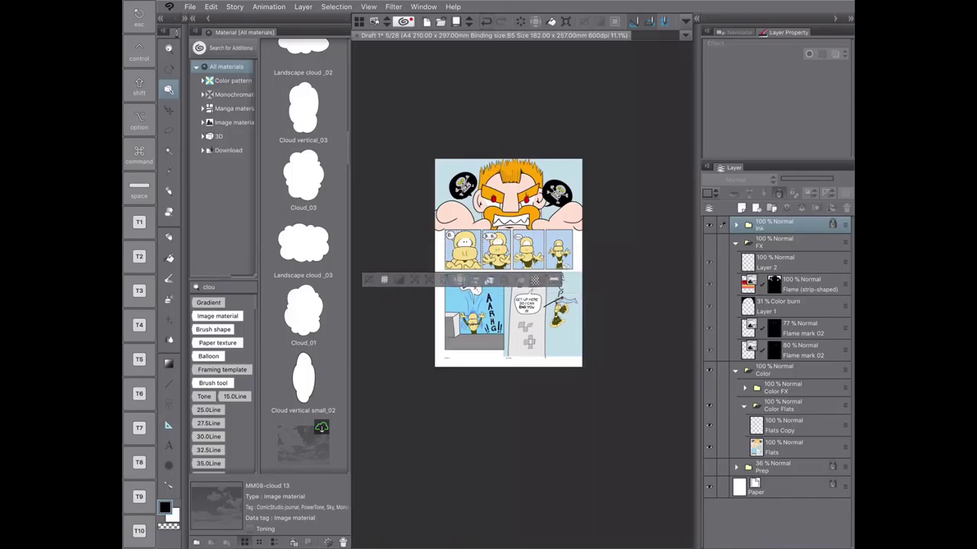
key("ctrl+y")
key("ctrl+y")
key("ctrl+y")
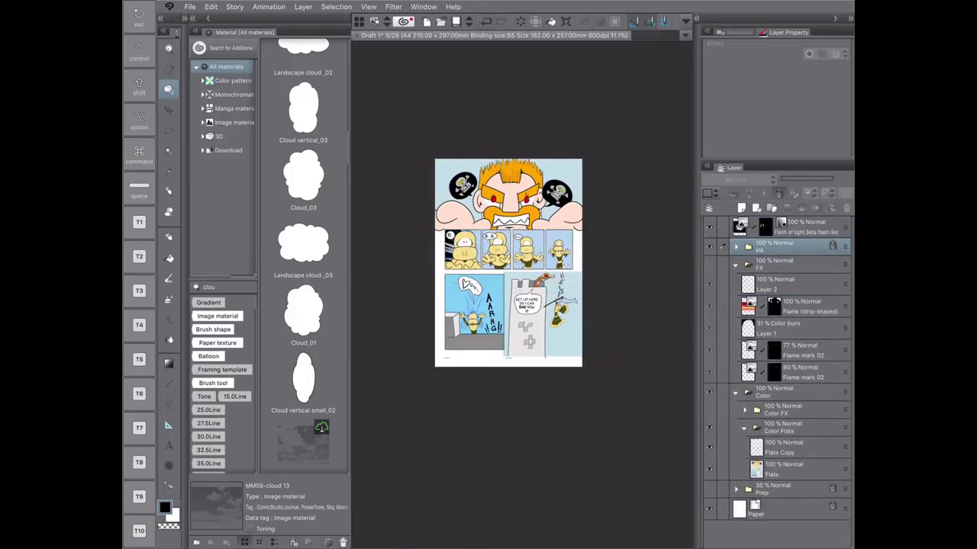
key("ctrl+z")
key("ctrl+z")
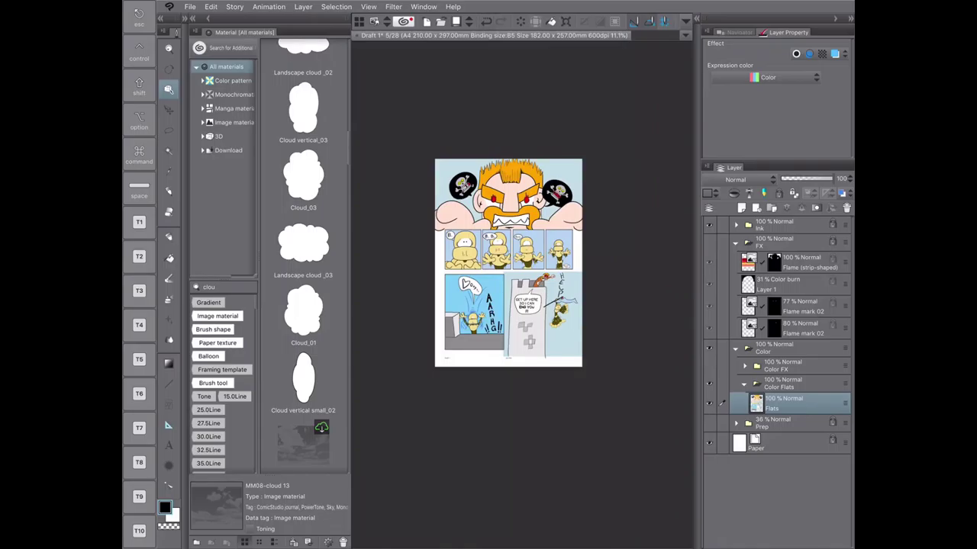
key("ctrl+z")
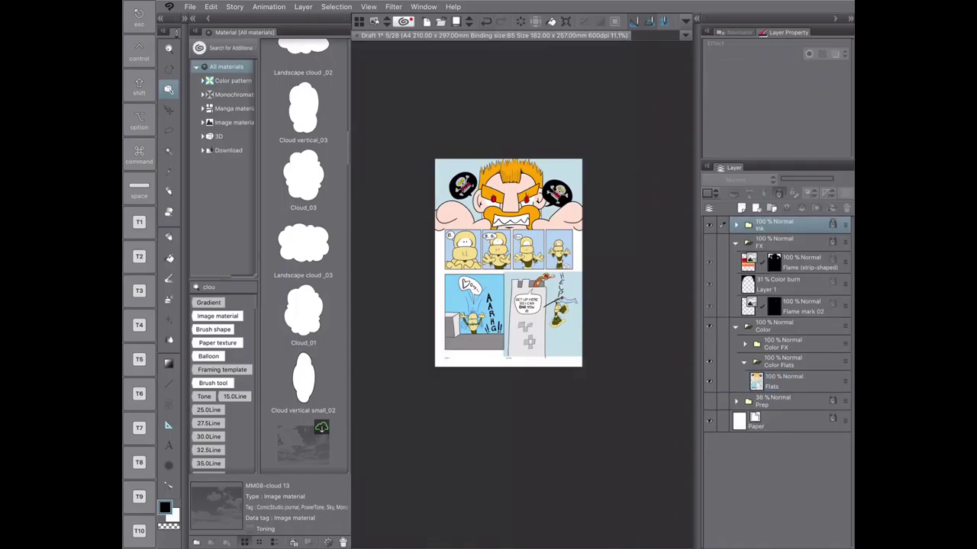
- Step through the edit history to restore both Flame mark 02 layers with reduced opacity and the page's visible effects and shading
left_click(176, 6)
left_click(191, 18)
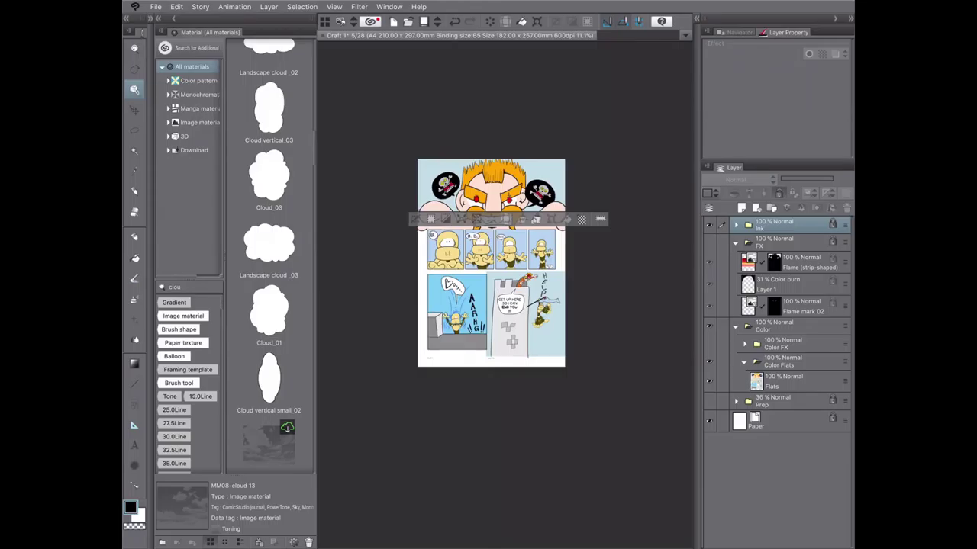
key("ctrl+y")
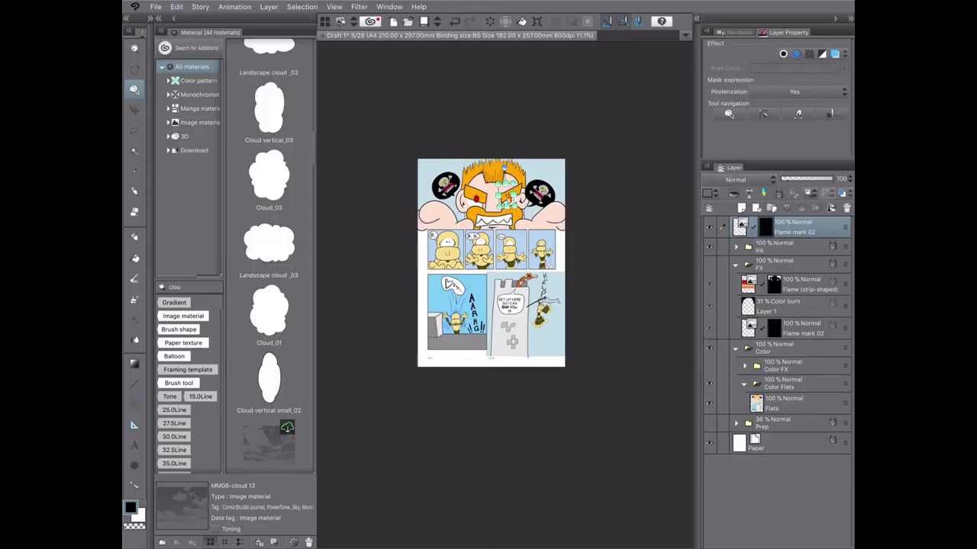
left_click(177, 6)
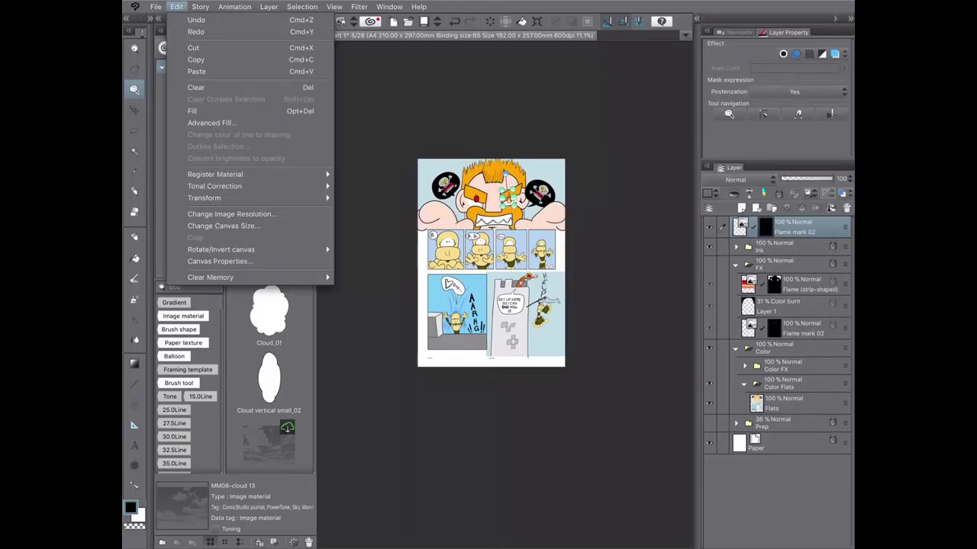
left_click(177, 6)
left_click(176, 6)
left_click(191, 21)
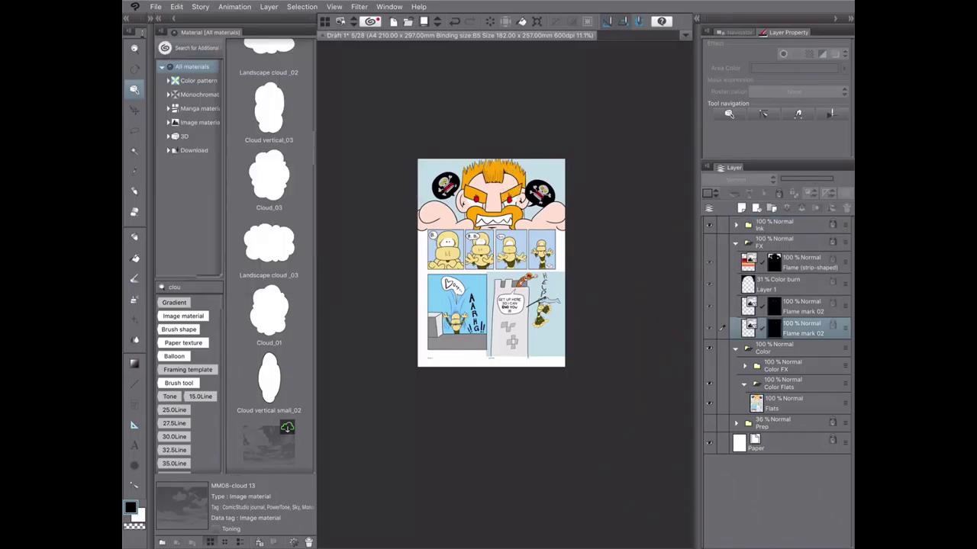
left_click(176, 6)
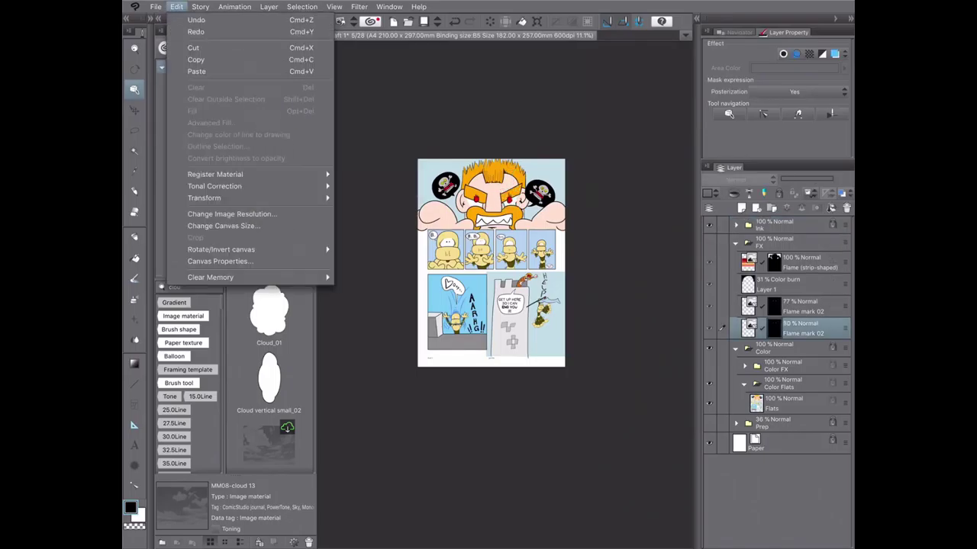
left_click(176, 7)
left_click(176, 6)
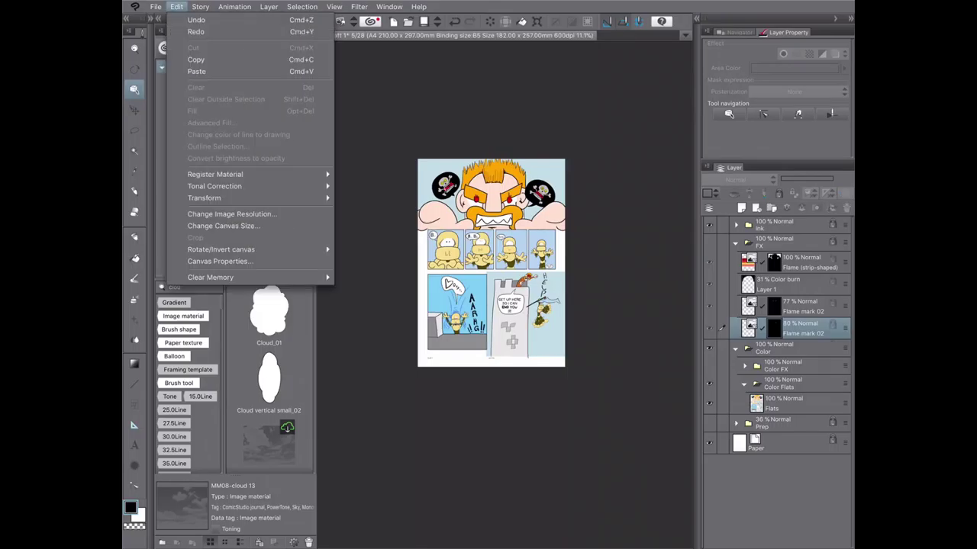
left_click(176, 6)
left_click(177, 6)
key("Escape")
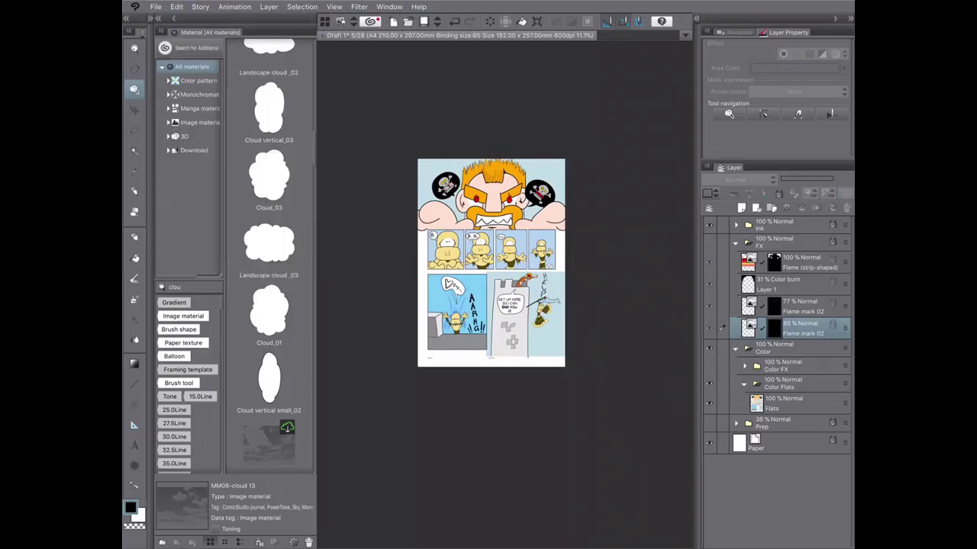
left_click(176, 6)
key("Escape")
key("ctrl+z")
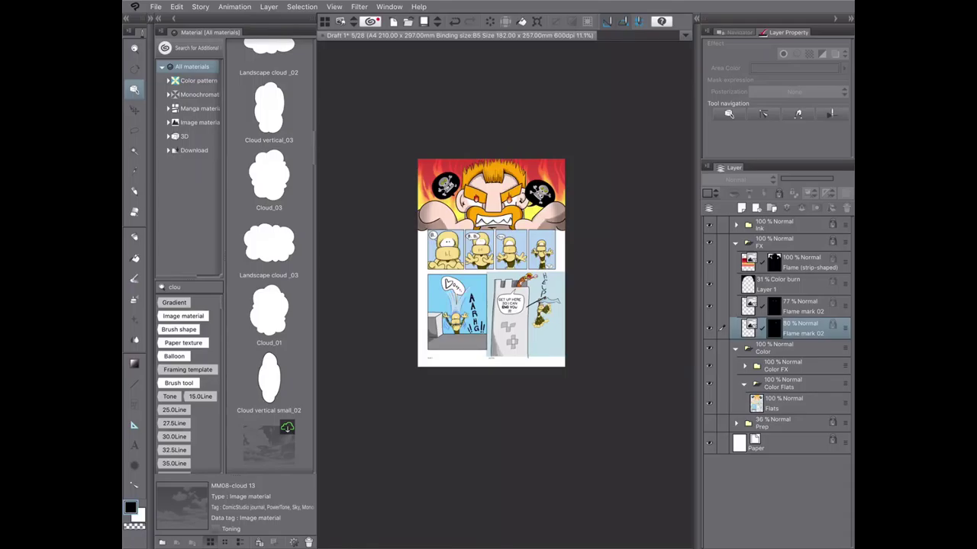
- Auto-select the blue backgrounds of all four middle-row panels on the Flats layer as one combined selection
key("ctrl+plus")
key("ctrl+plus")
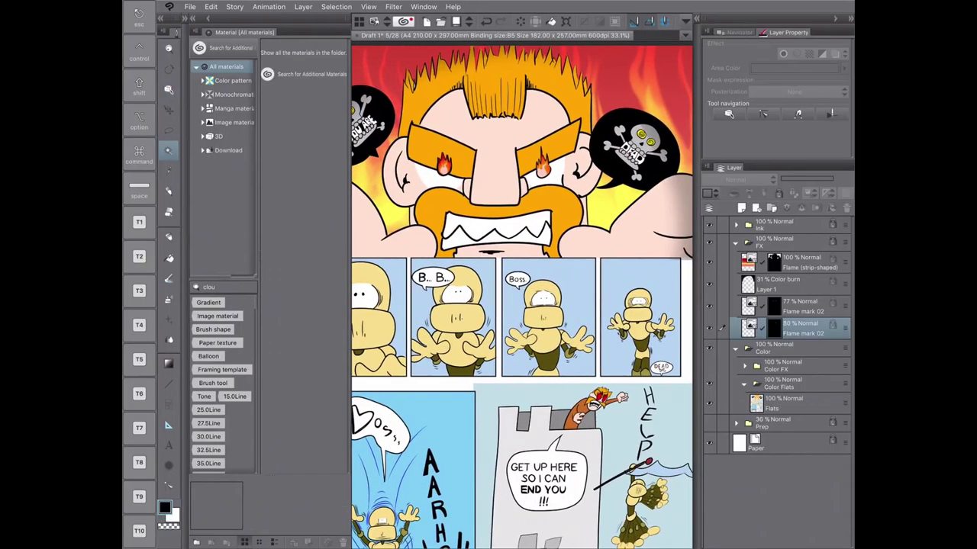
left_click(786, 403)
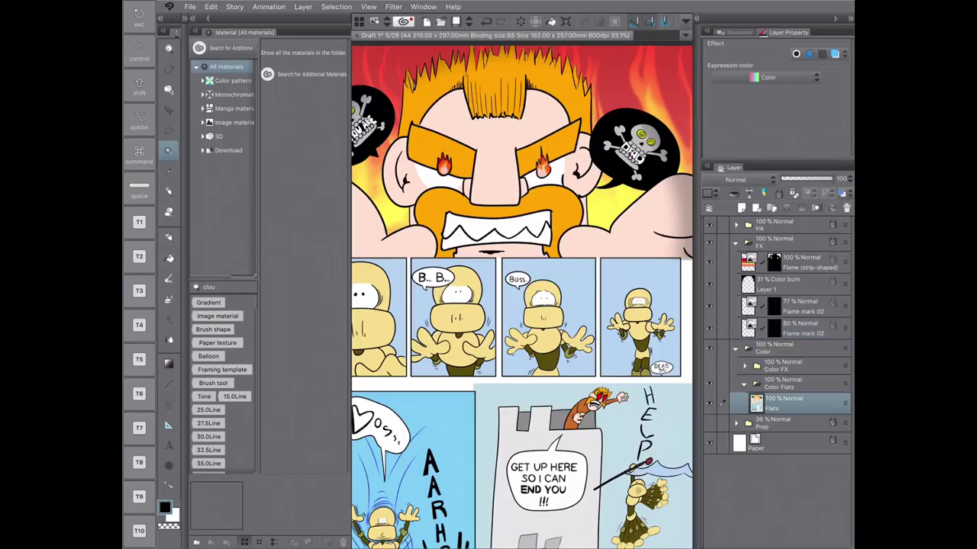
key("ctrl+minus")
left_click(626, 367, "shift")
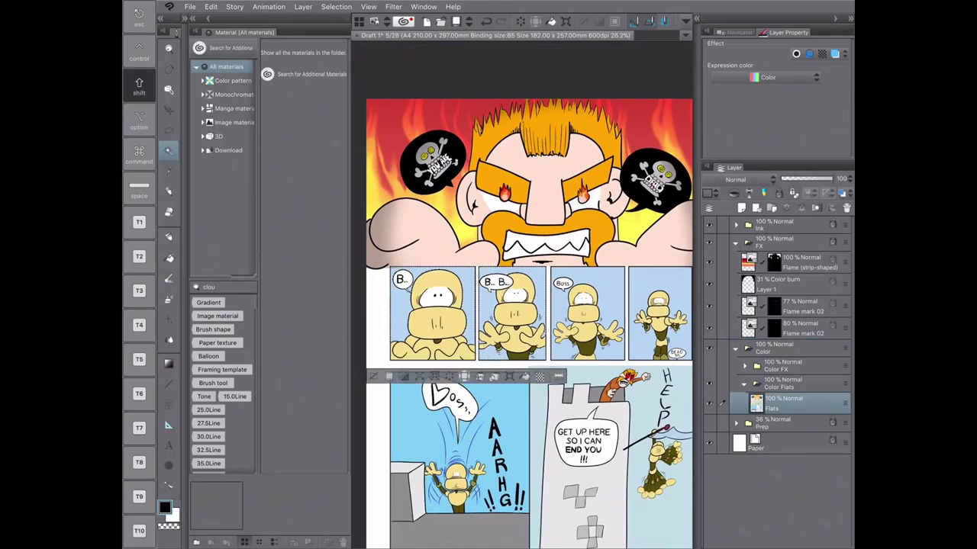
key("ctrl+plus")
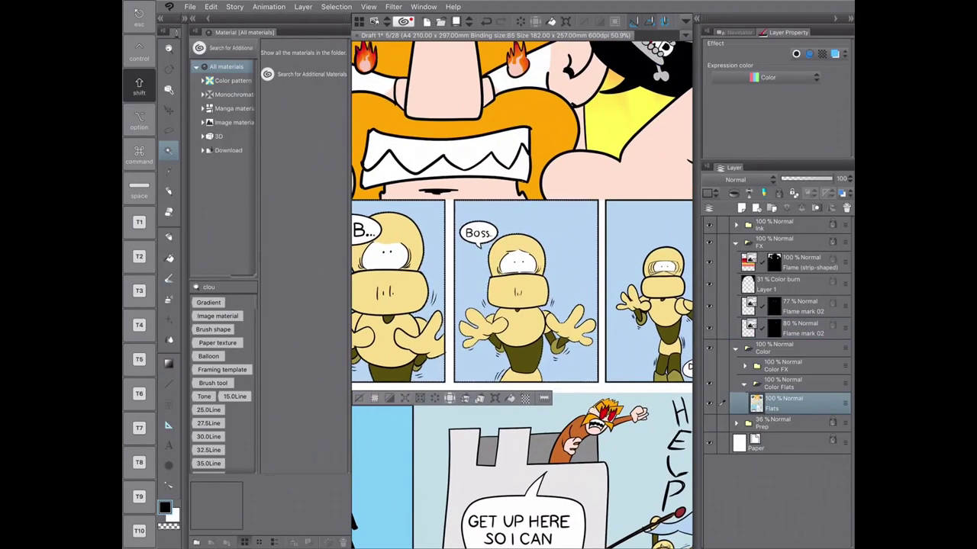
key("ctrl+plus")
key("shift")
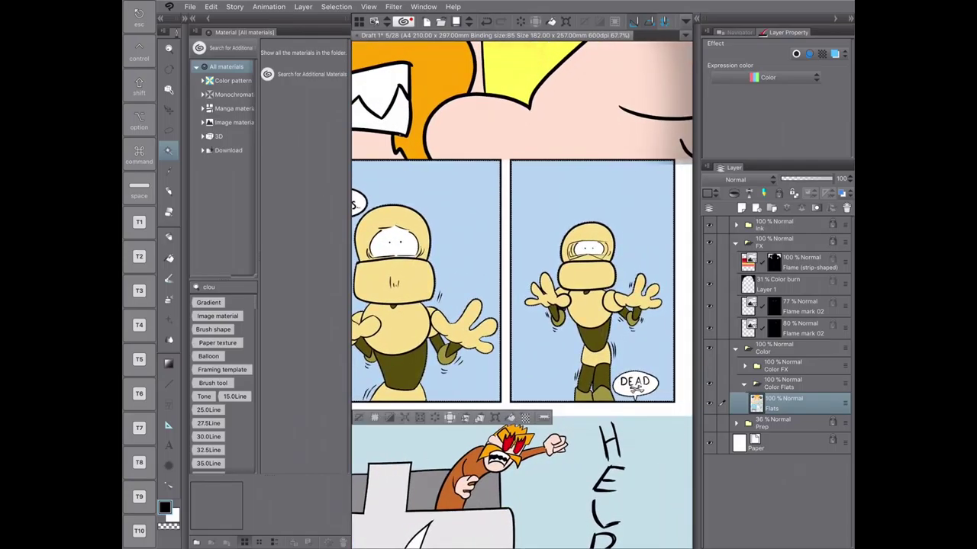
- Look through the framing template, color pattern and monochromatic pattern materials for a middle-row background
left_click(222, 370)
key("ctrl+minus")
key("ctrl+minus")
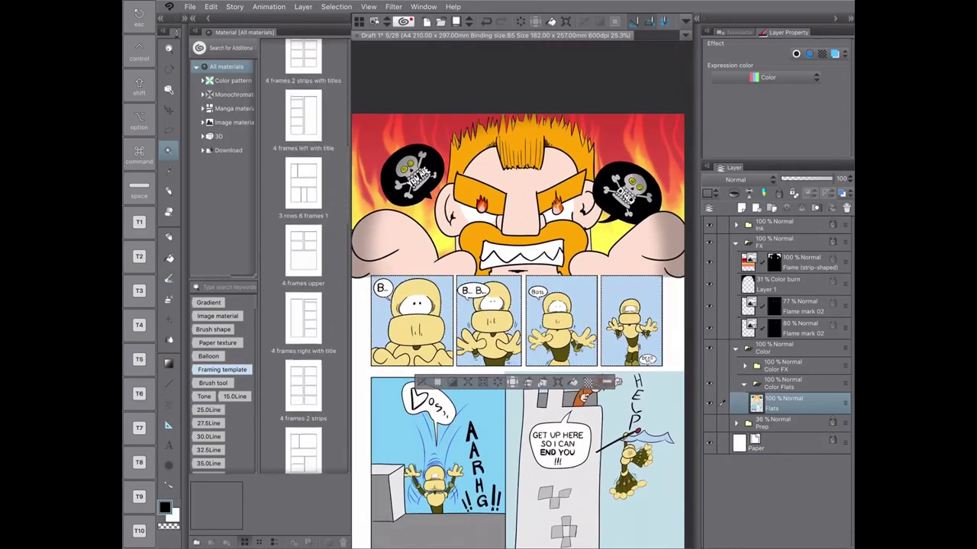
left_click(232, 80)
left_click(232, 94)
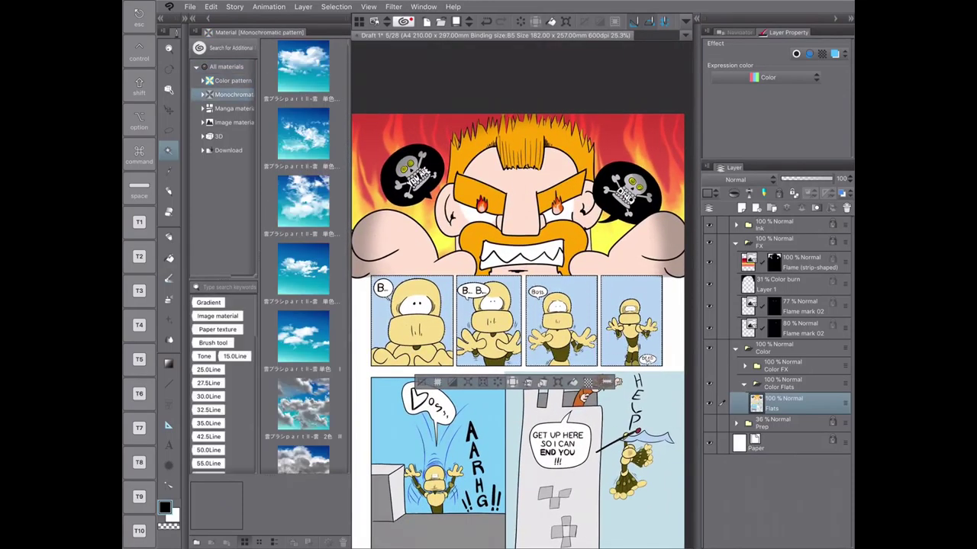
left_click(225, 287)
type("sta")
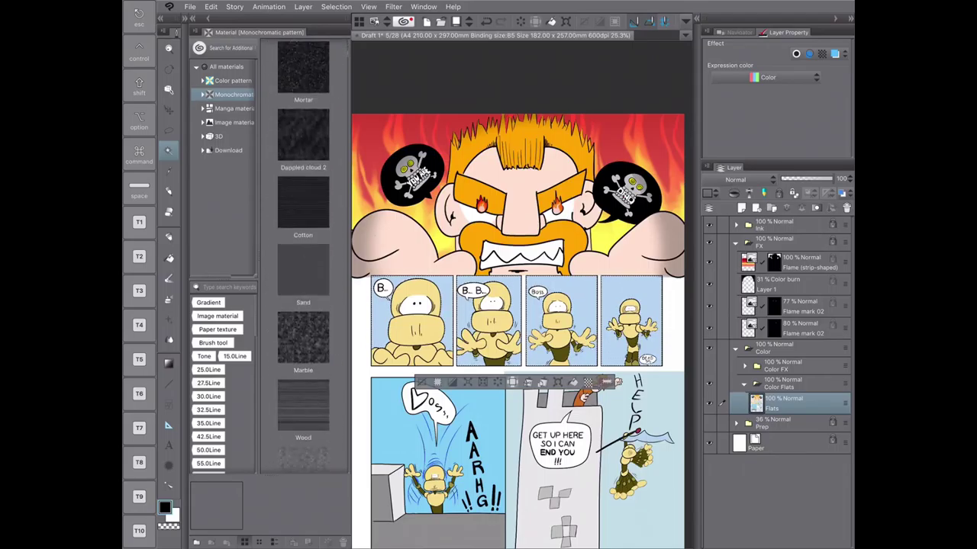
- Place the Vortex 01 material from the monochromatic Effect and feeling category in the selected middle-row backgrounds
left_click(202, 94)
left_click(235, 164)
scroll(303, 259, "down", 1)
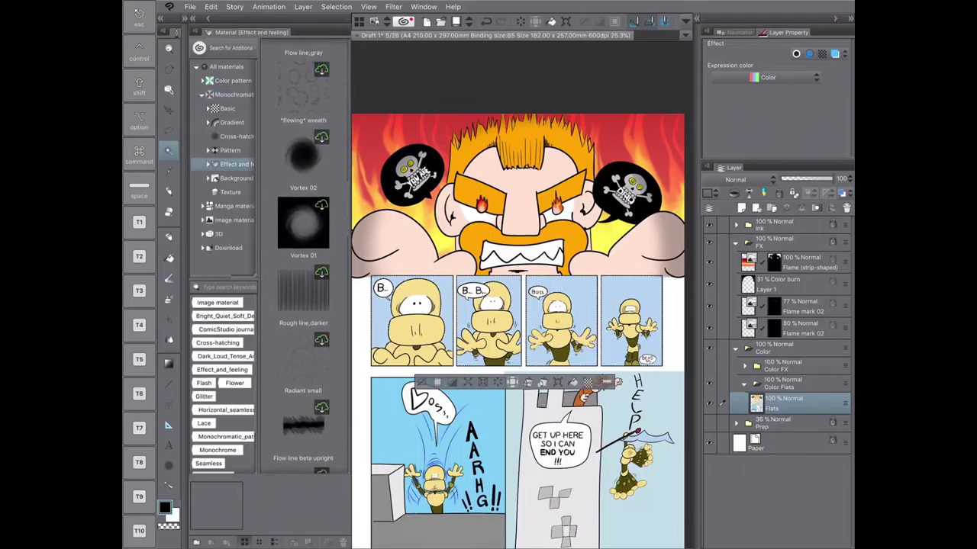
left_click(303, 225)
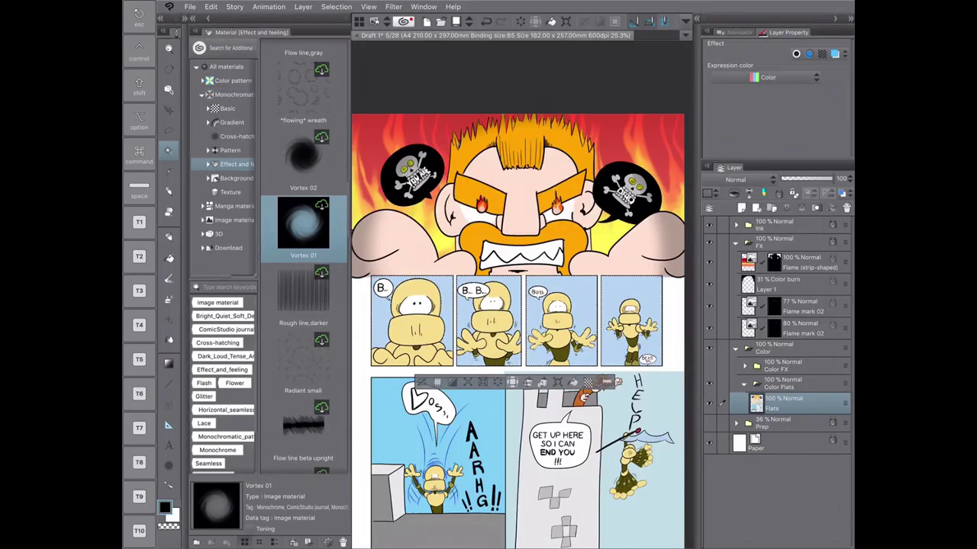
left_click_drag(303, 225, 516, 229)
key("super+minus")
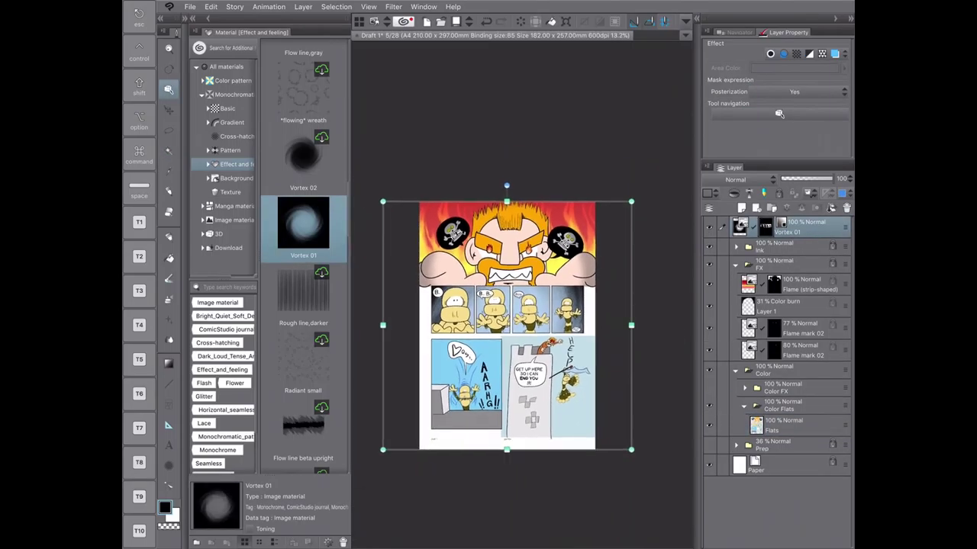
- Scale the Vortex 01 image down around the middle row of panels and set its layer opacity to 81%
left_click_drag(626, 424, 590, 393)
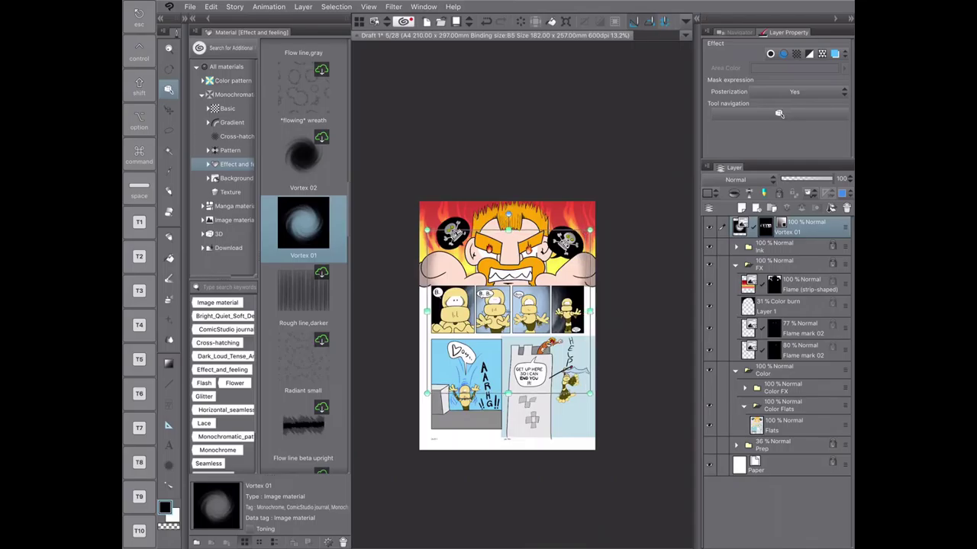
left_click_drag(832, 178, 822, 179)
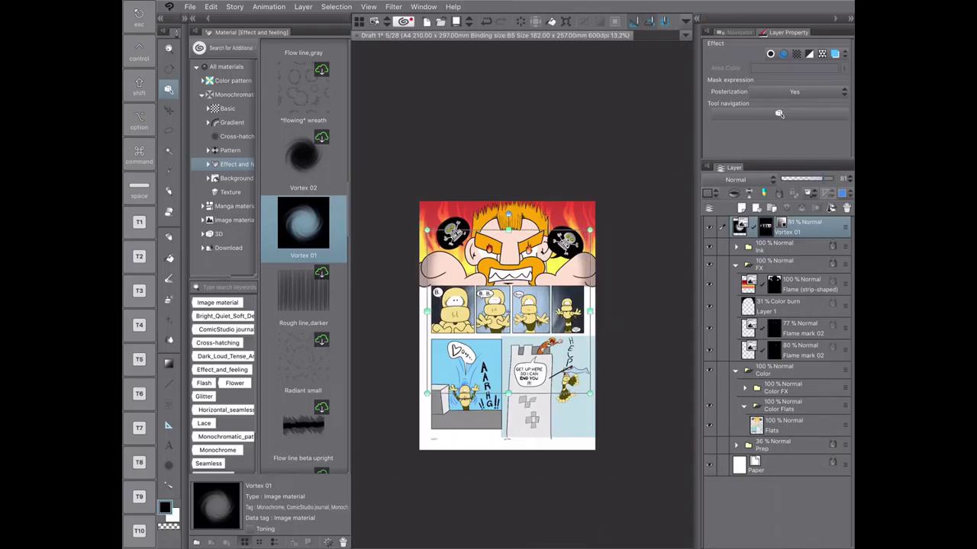
- Place the Vortex 01 layer at the top of the FX folder, collapse the folder and save the page
key("Return")
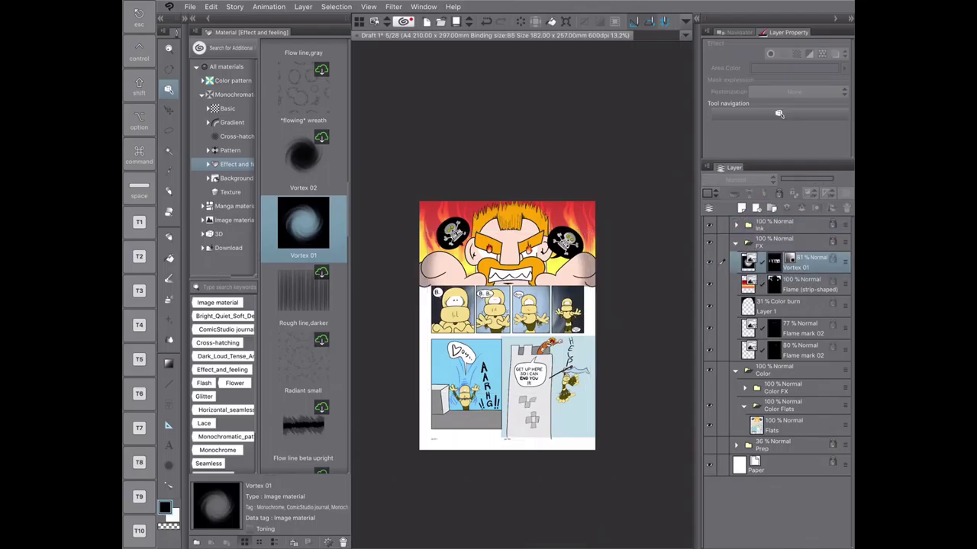
left_click(735, 242)
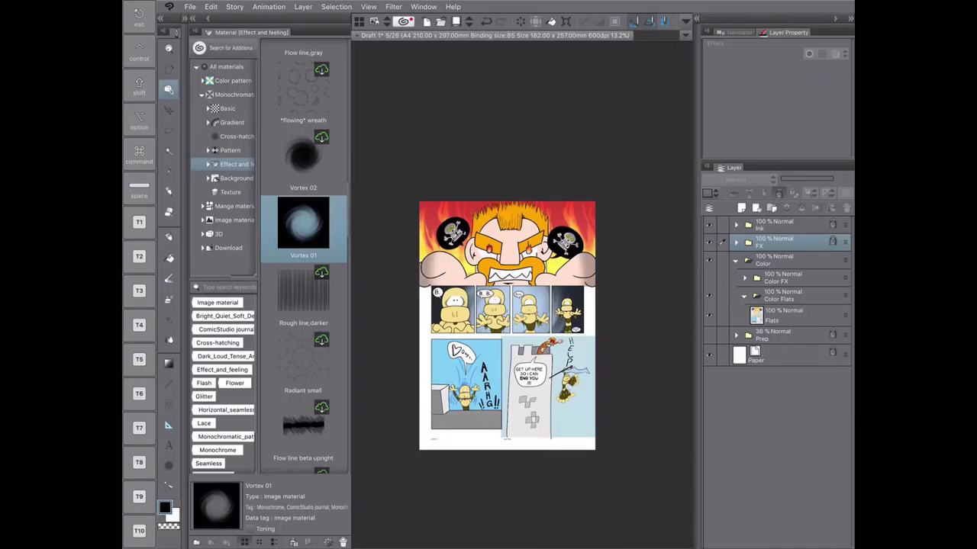
key("super+s")
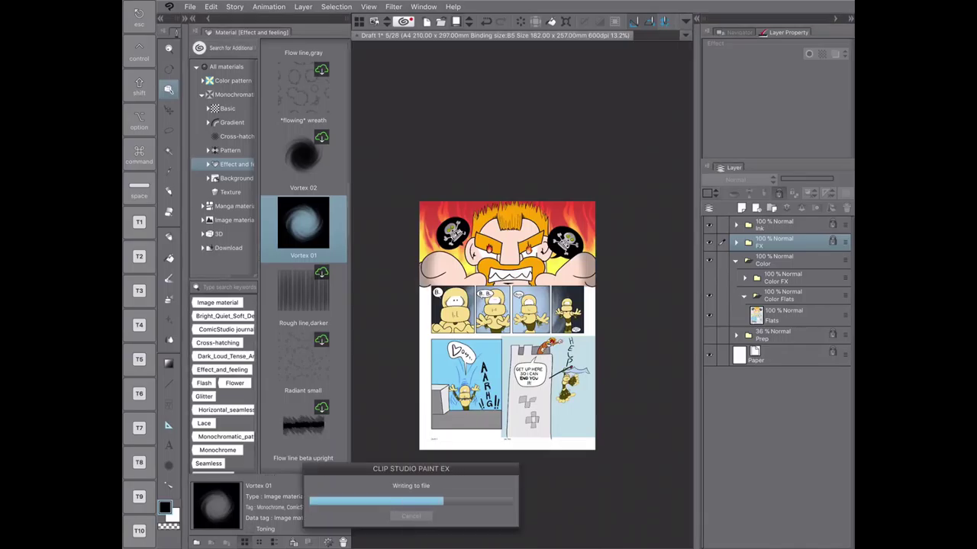
- Show the monochromatic pattern materials and auto-select the blue sky of the falling character's panel on the Flats layer
key("super+plus")
left_click(233, 93)
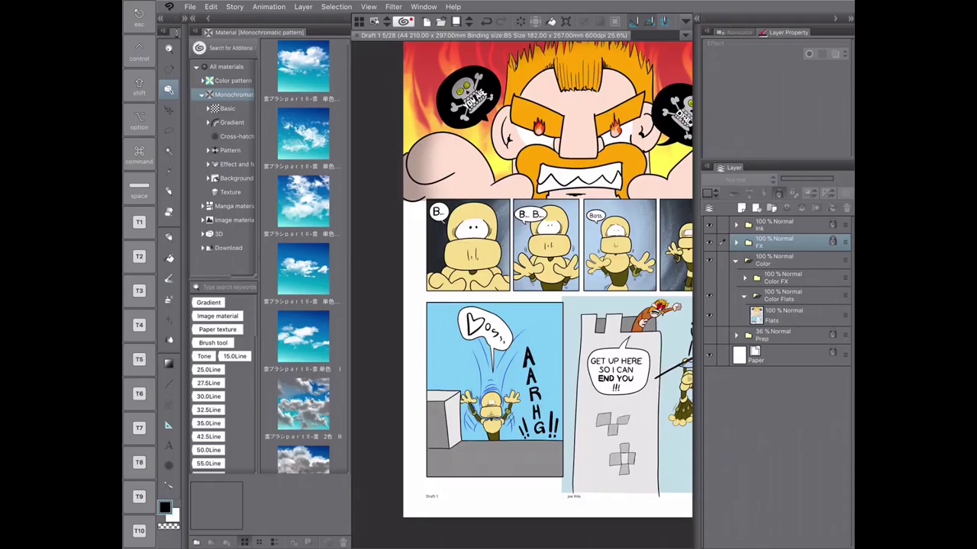
left_click(784, 315)
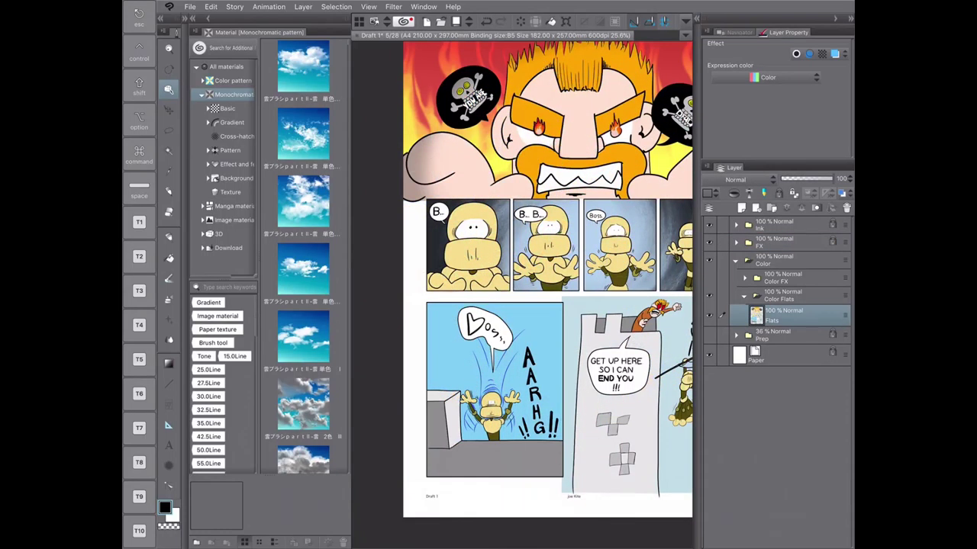
scroll(508, 398, "up", 3)
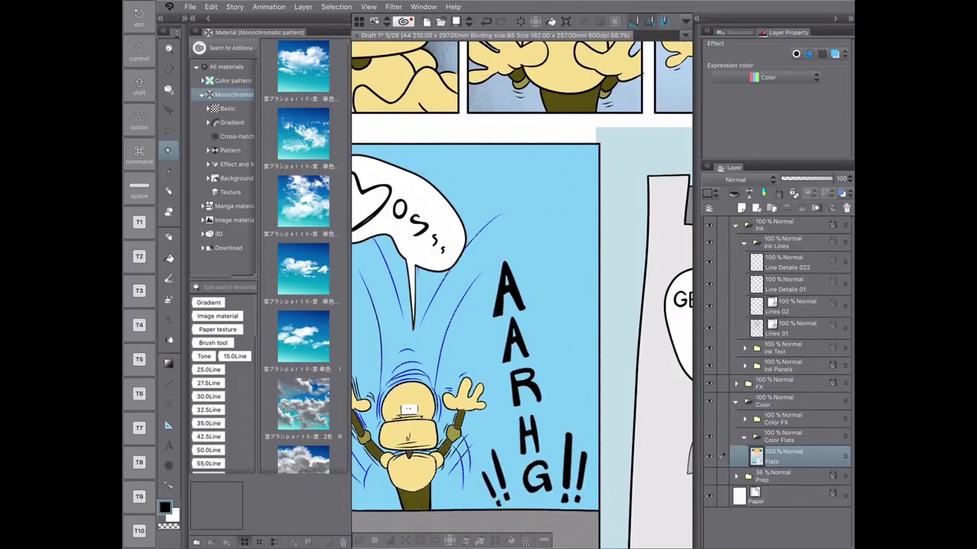
scroll(504, 314, "up", 3)
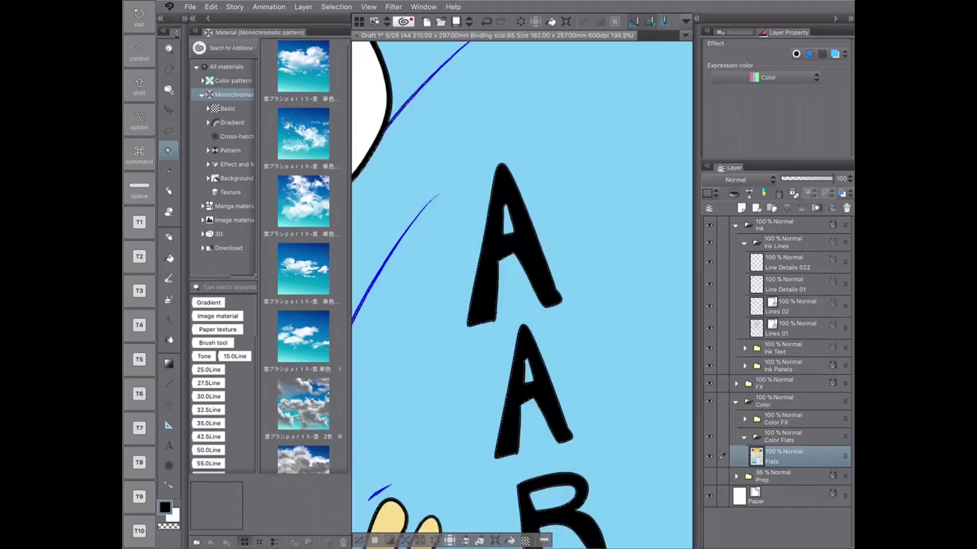
scroll(522, 290, "down", 5)
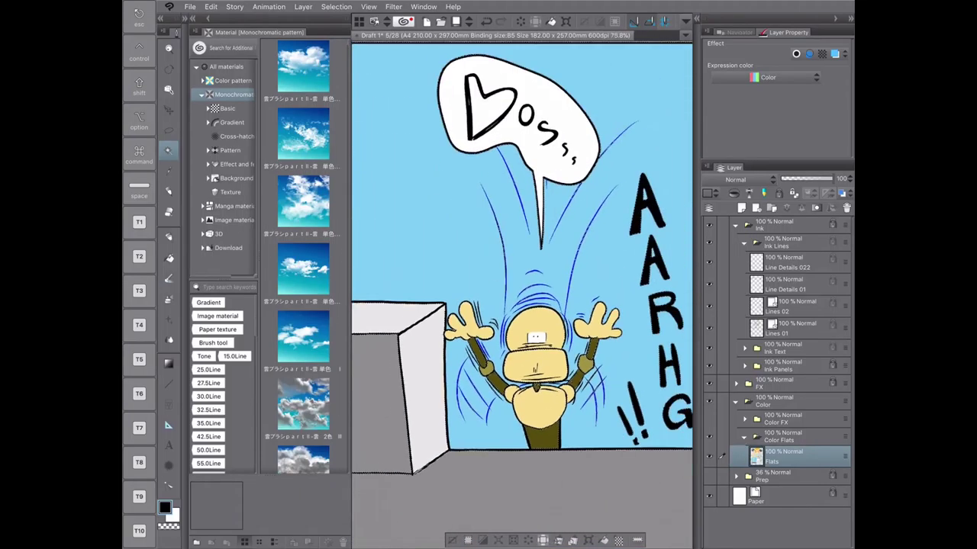
scroll(522, 290, "down", 2)
- Register the cloud brush material 雲 単色 II as a sub tool
left_click_drag(303, 267, 349, 227)
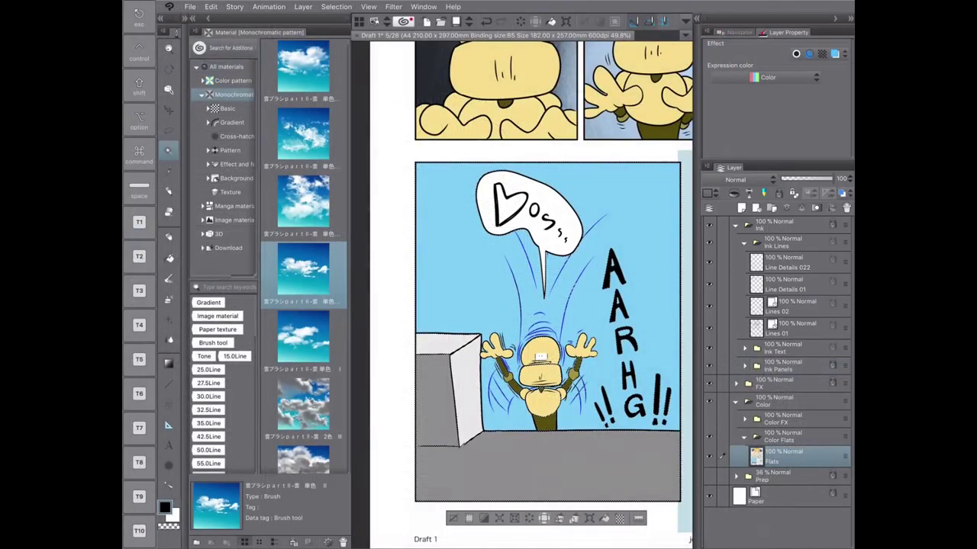
left_click_drag(303, 267, 321, 249)
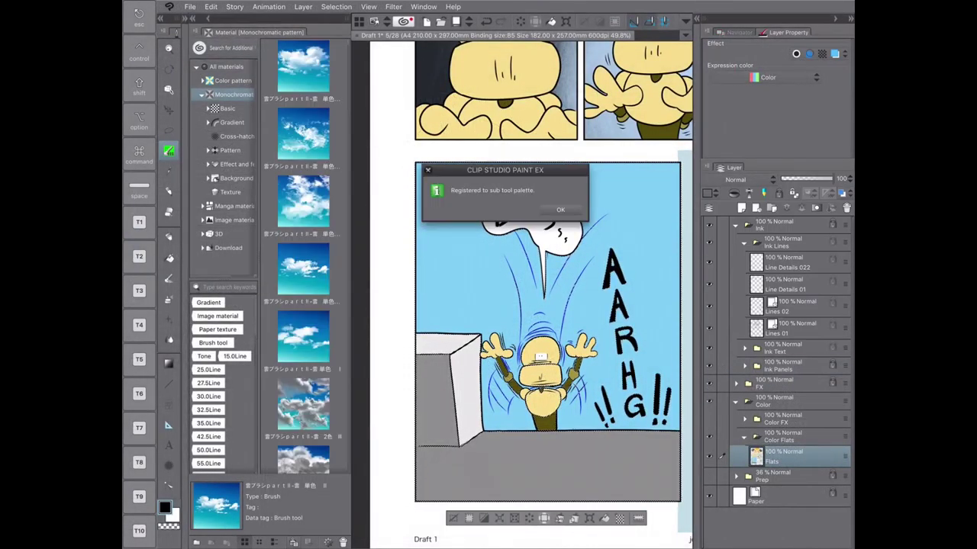
key("Return")
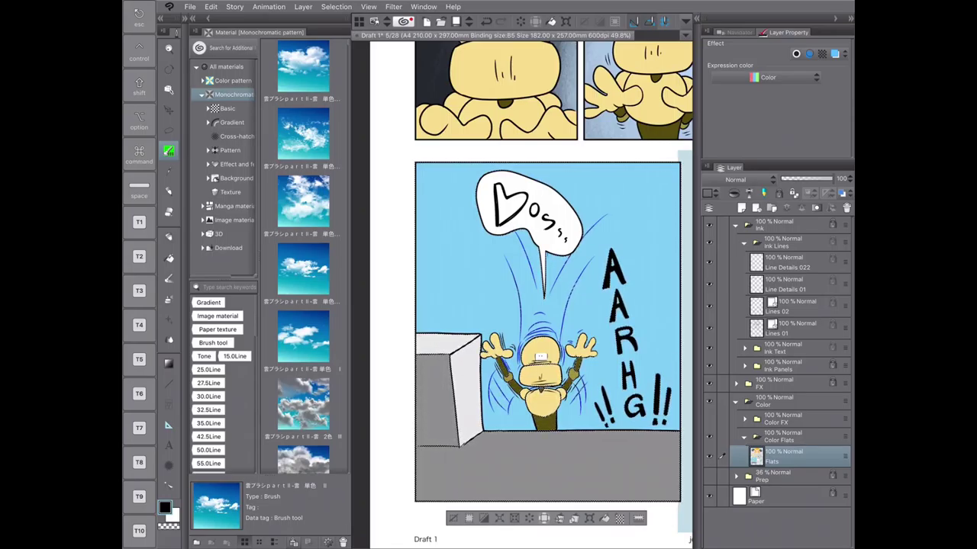
- Register the cloud brush materials 雲 単色 IV and 千切雲 from the Background category as sub tools
left_click_drag(303, 69, 372, 145)
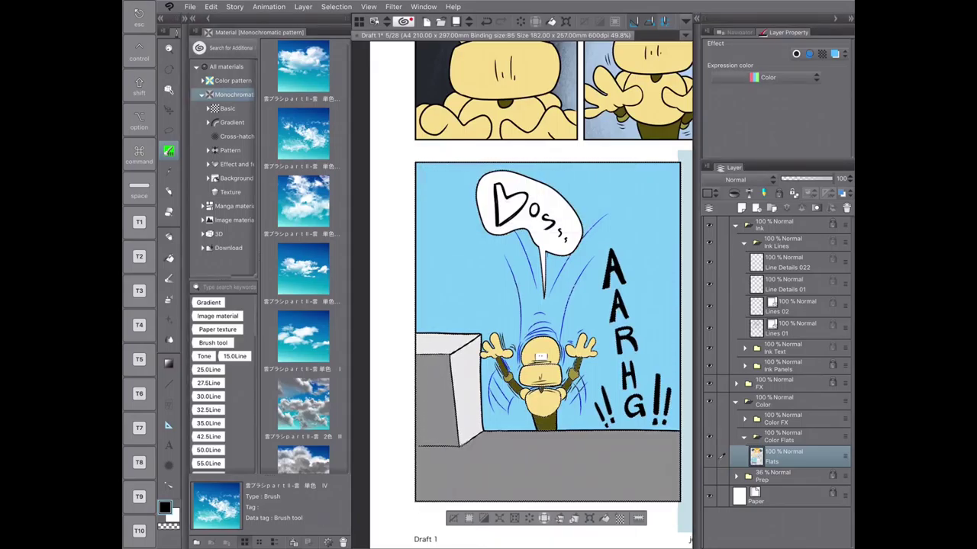
left_click(202, 178)
left_click(240, 198)
left_click_drag(303, 68, 467, 268)
key("Down")
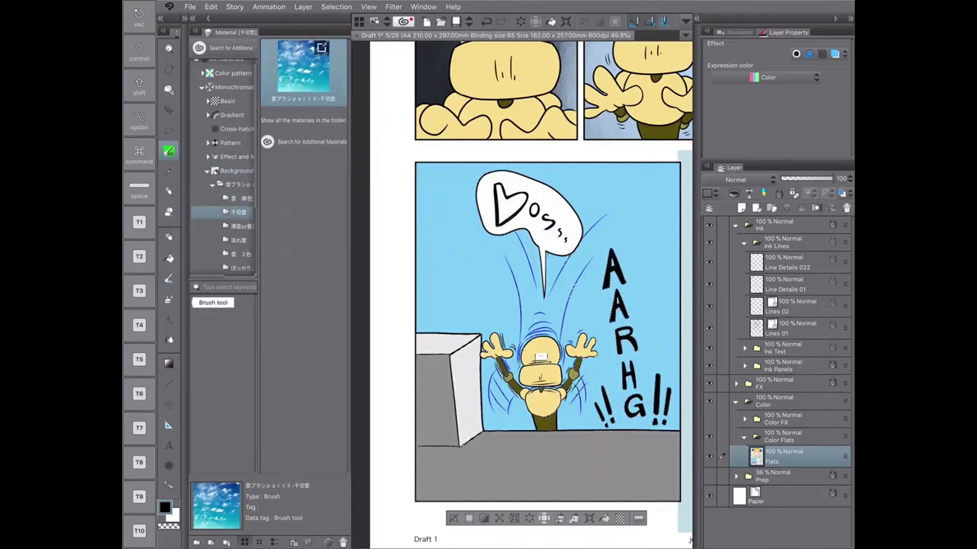
left_click_drag(303, 69, 534, 305)
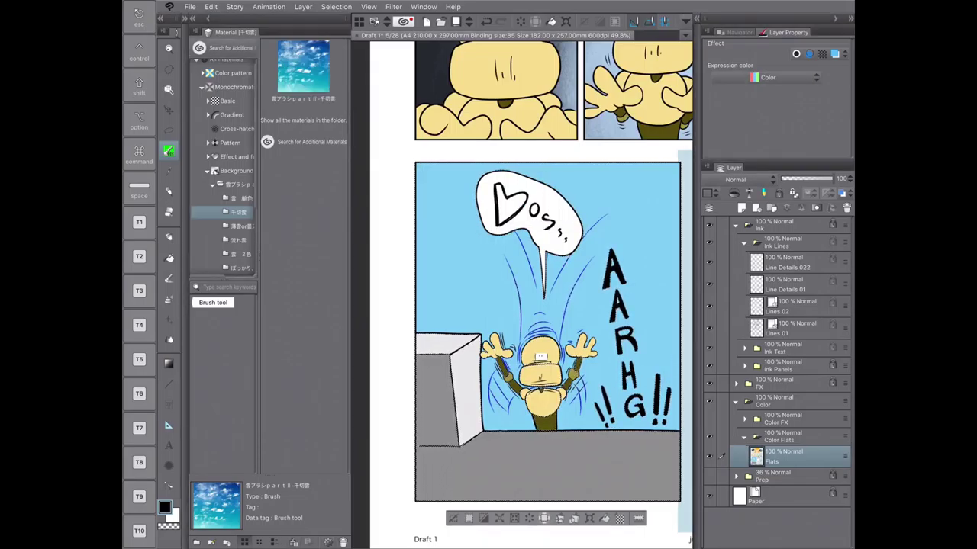
- Place the MM08-cloud 33 material from the Nature category in the selected sky and move its layer into the FX folder
key("Down")
key("Down")
key("Down")
key("Down")
key("Down")
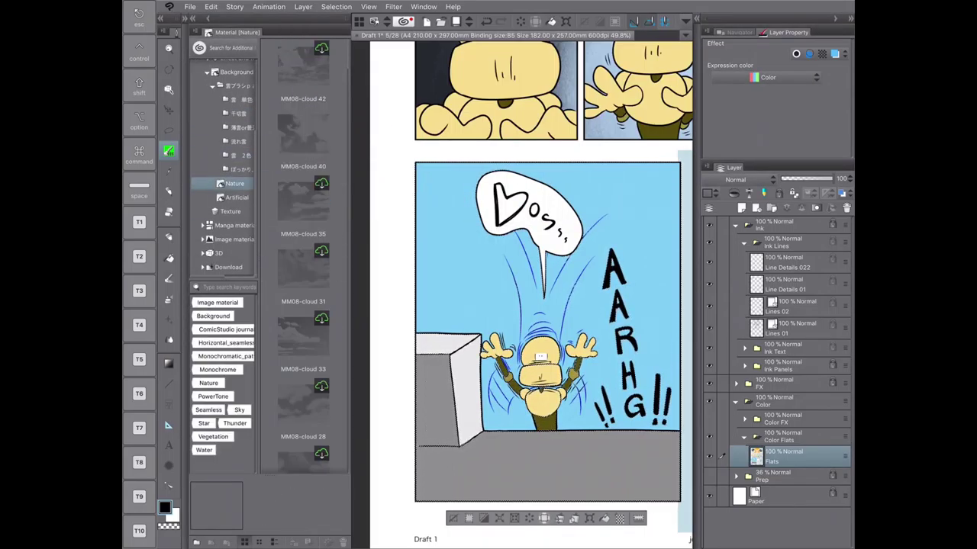
scroll(303, 251, "down", 3)
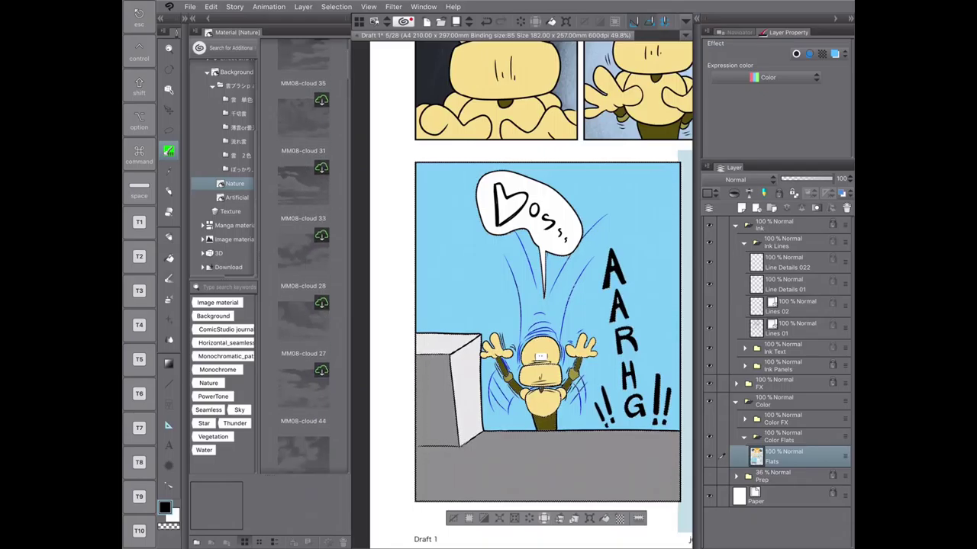
left_click(302, 191)
key("Return")
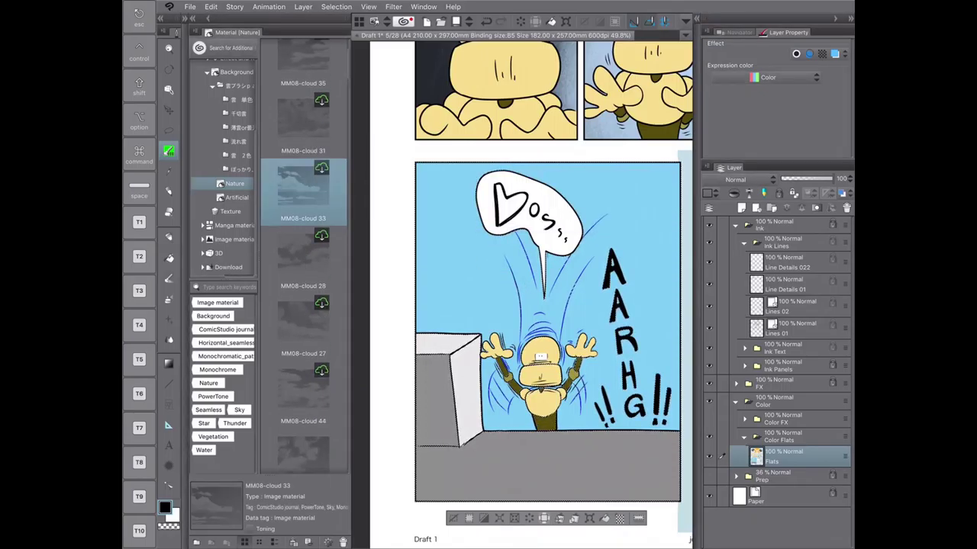
left_click_drag(303, 191, 503, 264)
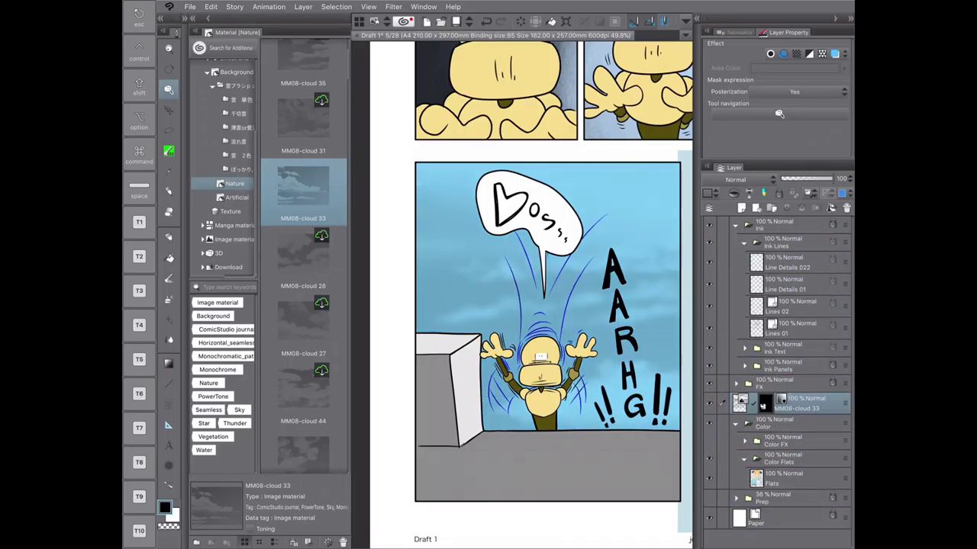
left_click(736, 225)
left_click_drag(809, 262, 774, 243)
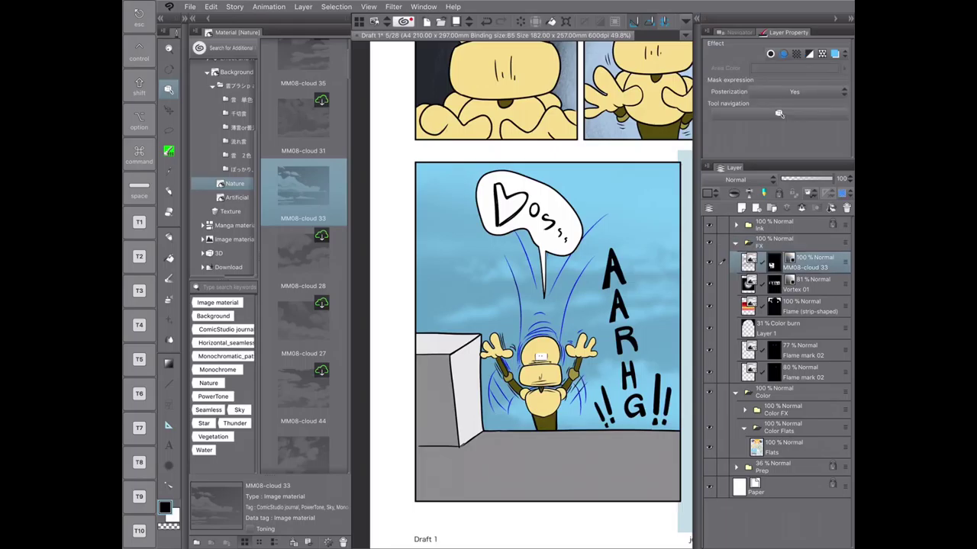
- Set the layer color of MM08-cloud 33 to white and shift the cloud image upward in the falling character's panel
left_click(835, 53)
left_click(794, 82)
left_click(632, 201)
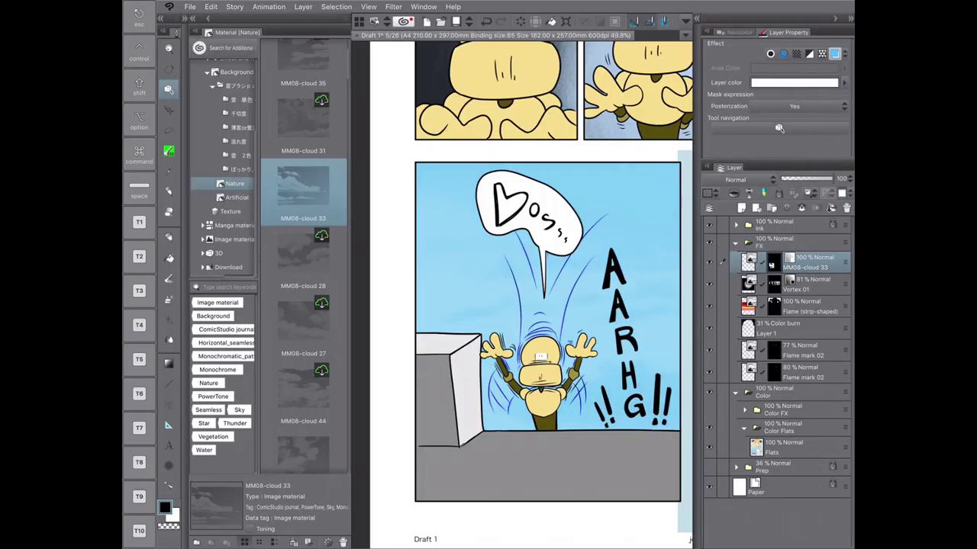
scroll(523, 294, "down", 8)
left_click_drag(480, 353, 481, 314)
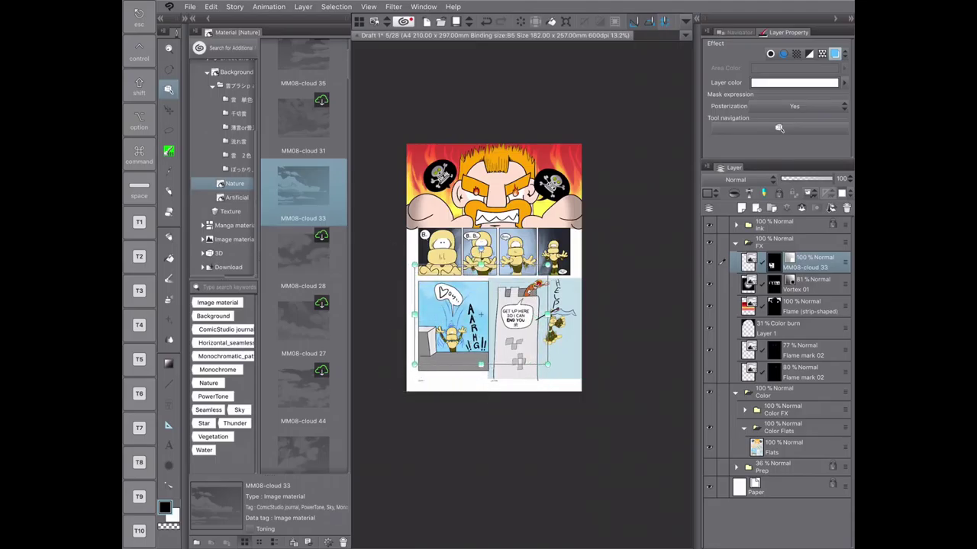
- Make the Flats layer active for the castle panel and choose the MM08-cloud 41 material
left_click(794, 447)
scroll(433, 330, "up", 4)
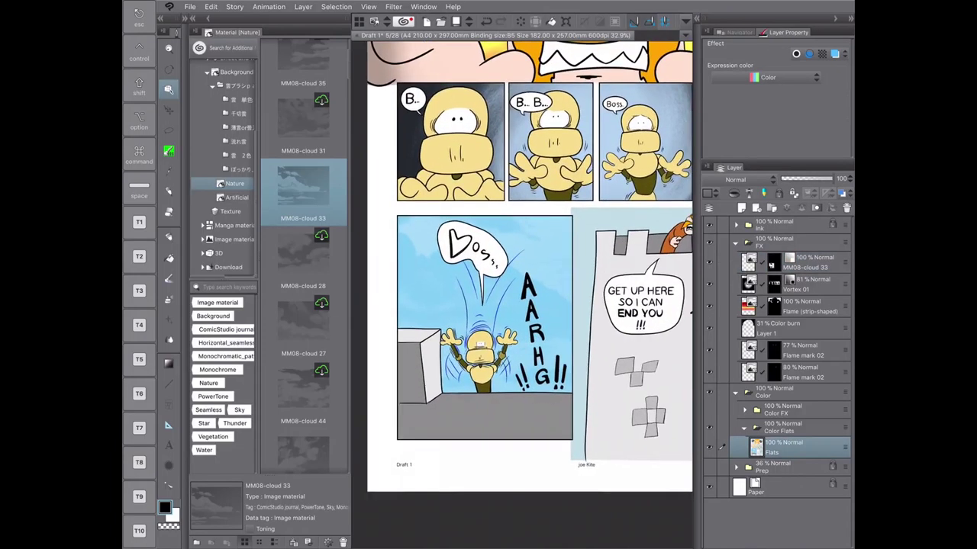
left_click_drag(641, 302, 500, 263)
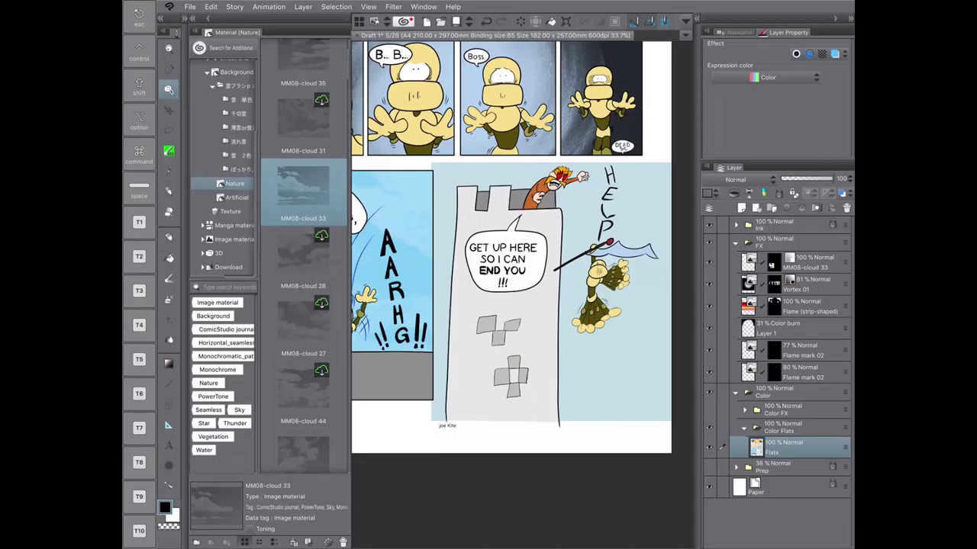
scroll(304, 255, "down", 1)
left_click(303, 381)
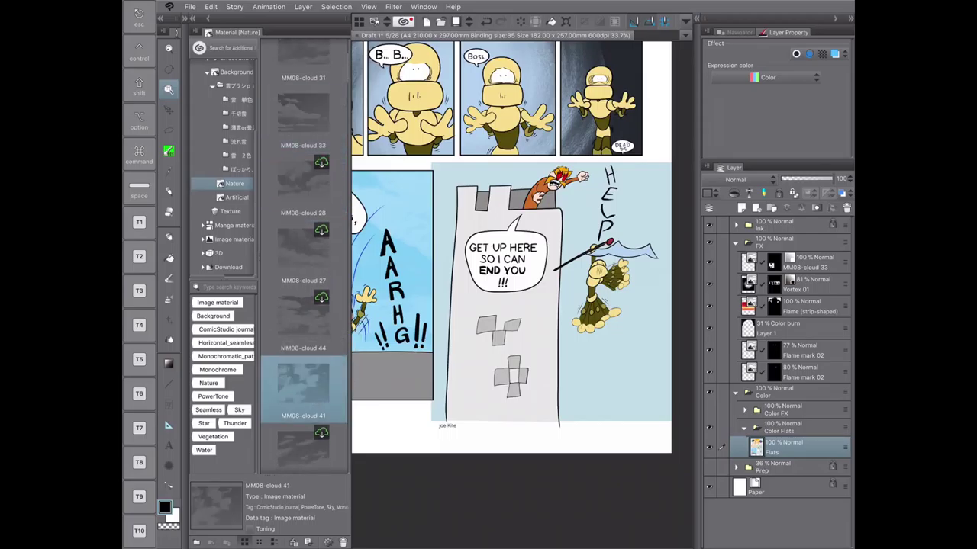
left_click(169, 150)
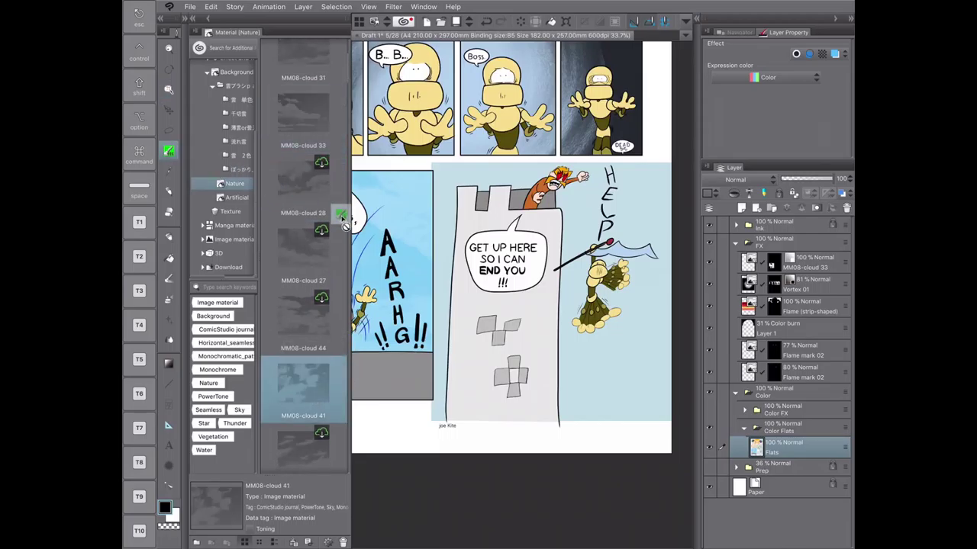
mouse_move(406, 247)
left_mouse_down()
mouse_move(509, 322)
mouse_move(660, 396)
left_mouse_up()
key("ctrl+z")
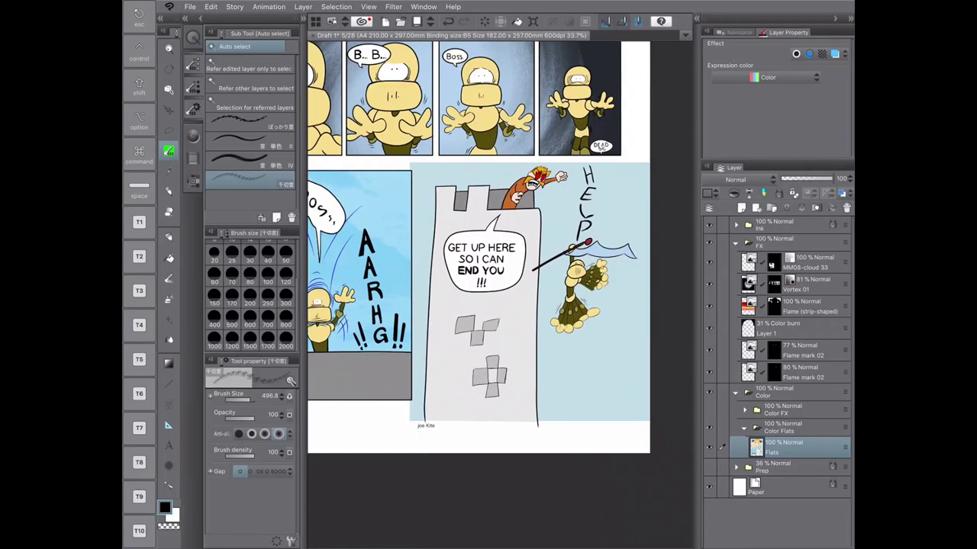
- Auto-select the pale blue sky of the castle panel with the Refer other layers to select sub tool
left_click(256, 88)
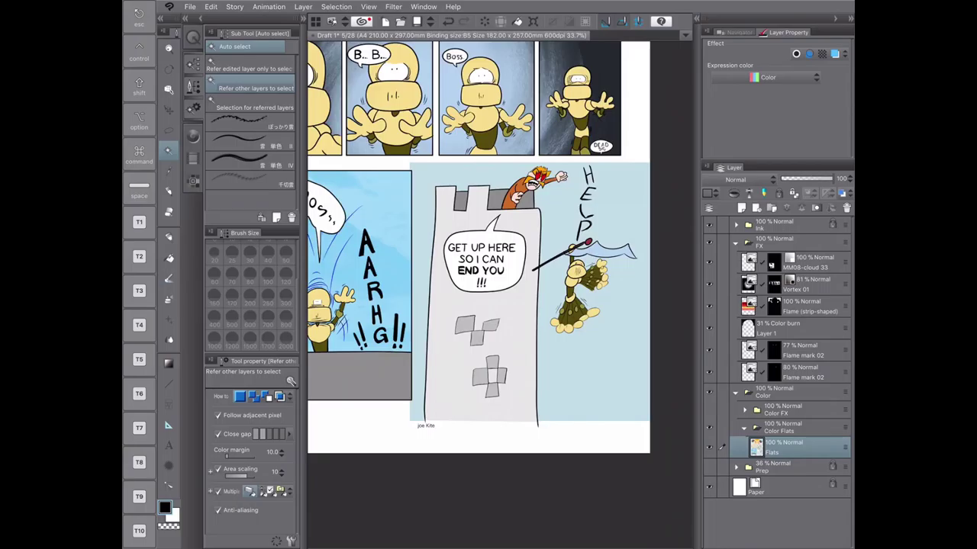
scroll(593, 292, "up", 5)
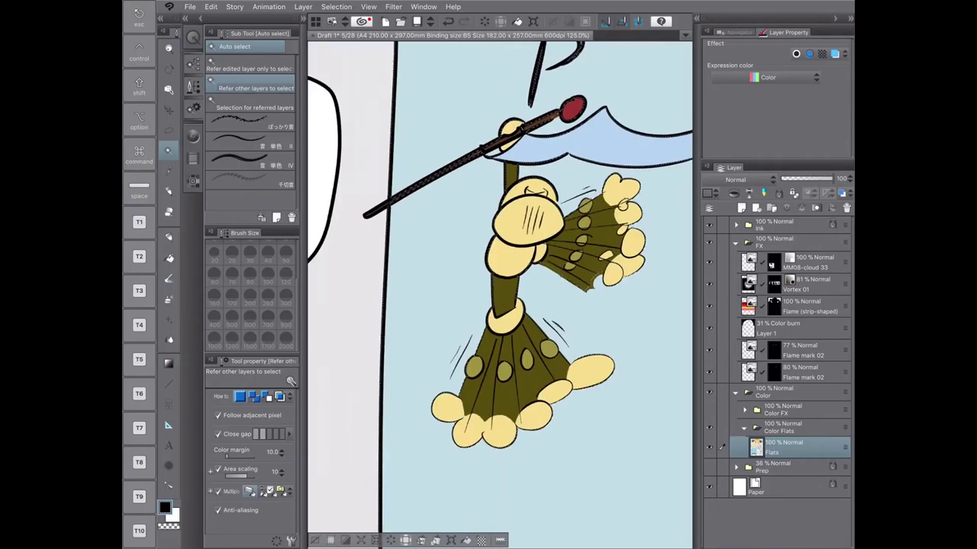
scroll(523, 273, "down", 5)
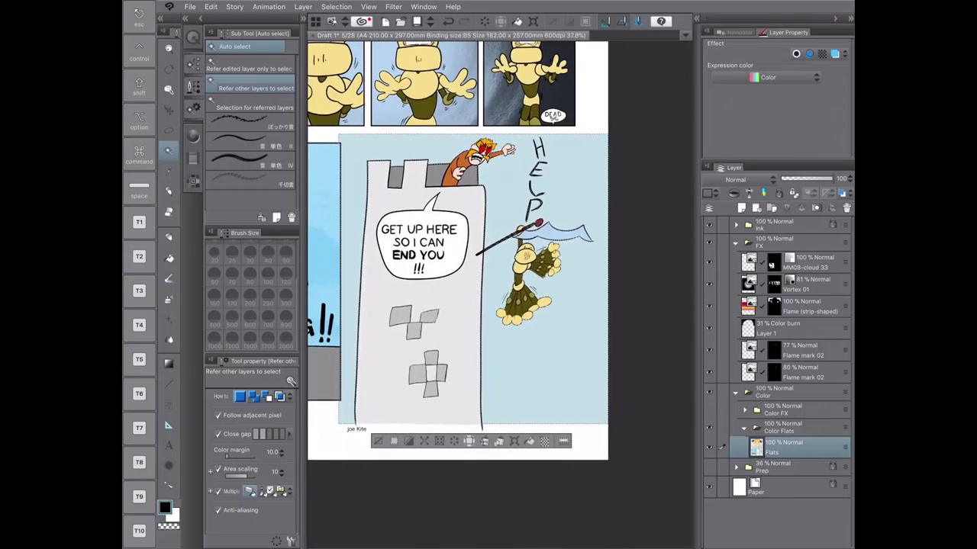
- Look through the Nature cloud materials and try painting the castle panel's sky in black with the ぽっかり雲 brush
key("F9")
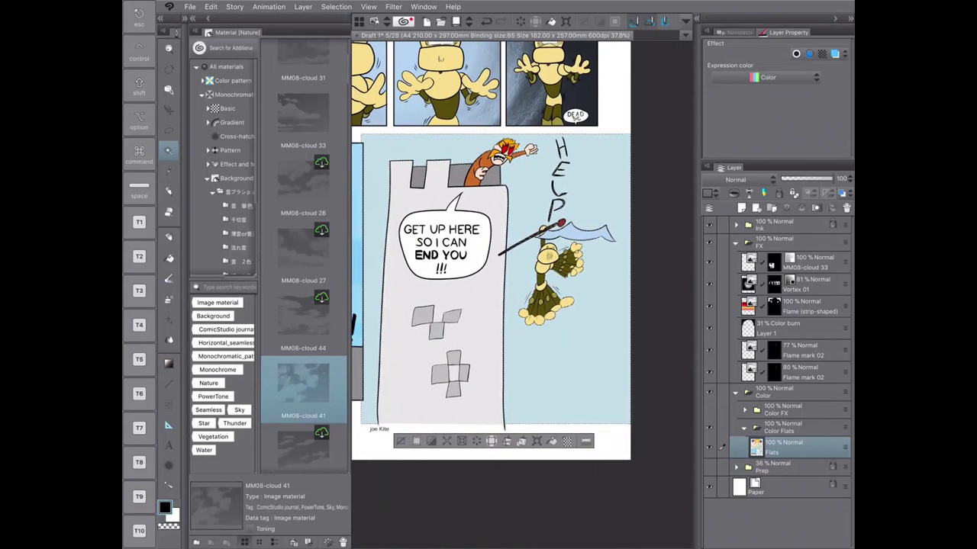
scroll(303, 252, "down", 5)
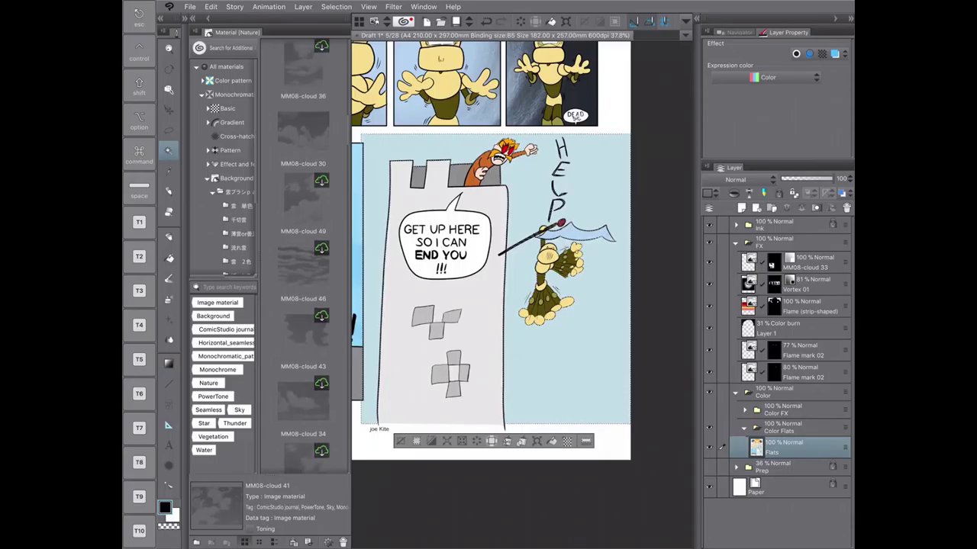
scroll(303, 251, "down", 3)
left_click(236, 178)
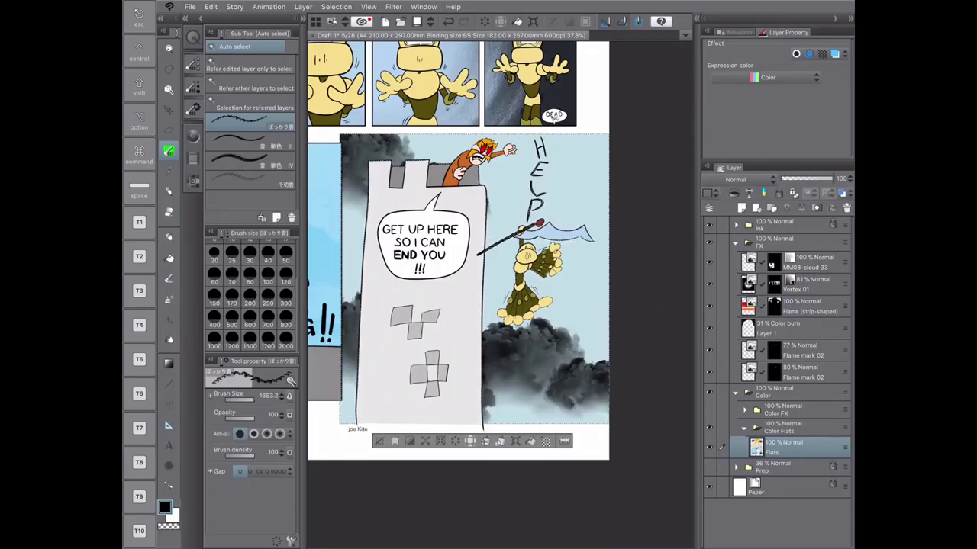
key("ctrl+z")
key("ctrl+z")
- Add a new raster layer at the top of the FX folder and switch the drawing color to white
left_click(741, 207)
left_click(171, 517)
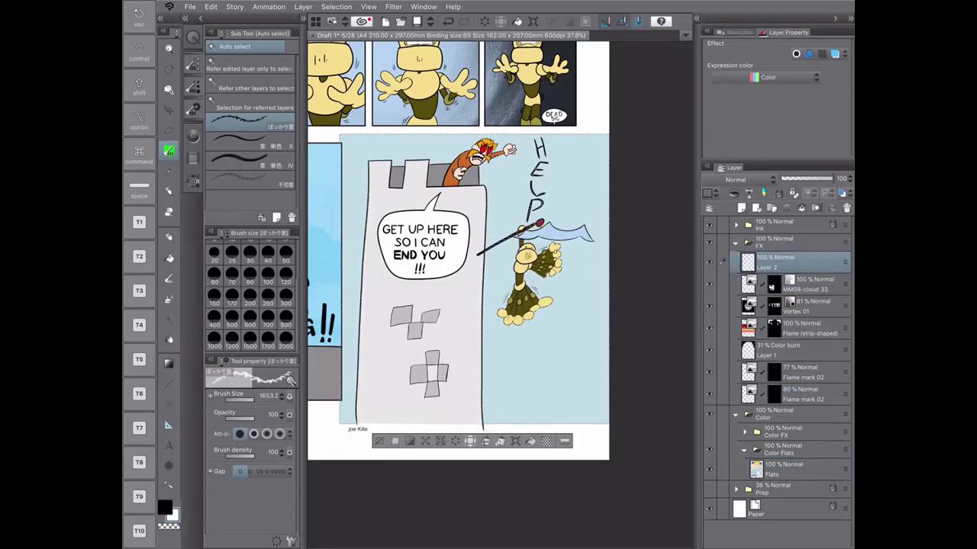
- Paint white clouds across the selected sky around the tower and the hanging figure with the ぽっかり雲 brush
left_click_drag(492, 412, 603, 351)
left_click_drag(345, 141, 386, 204)
left_click_drag(345, 299, 357, 382)
scroll(480, 252, "down", 3)
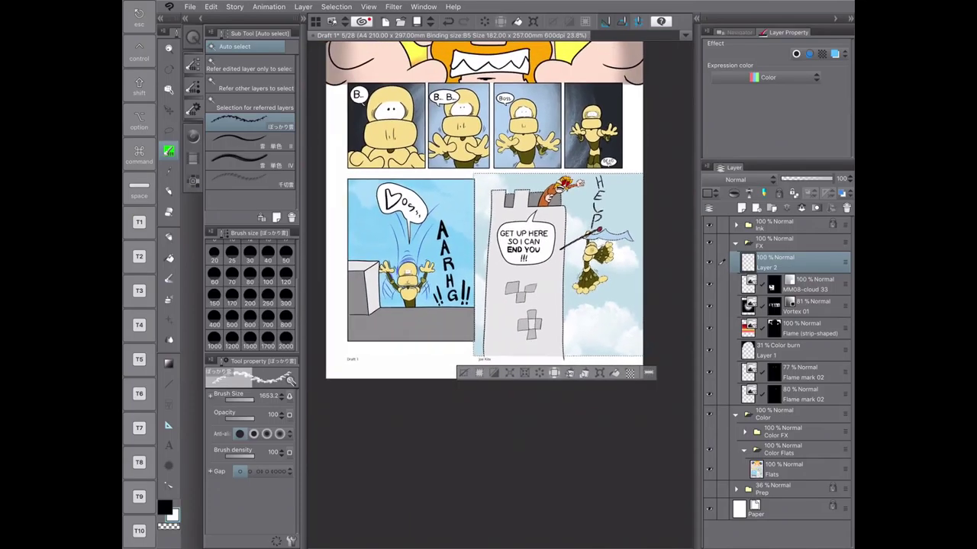
- Lower the opacity of the painted cloud layer, Layer 2, to 53% and clear the selection
left_click(809, 284)
left_click(770, 262)
left_click_drag(836, 178, 807, 178)
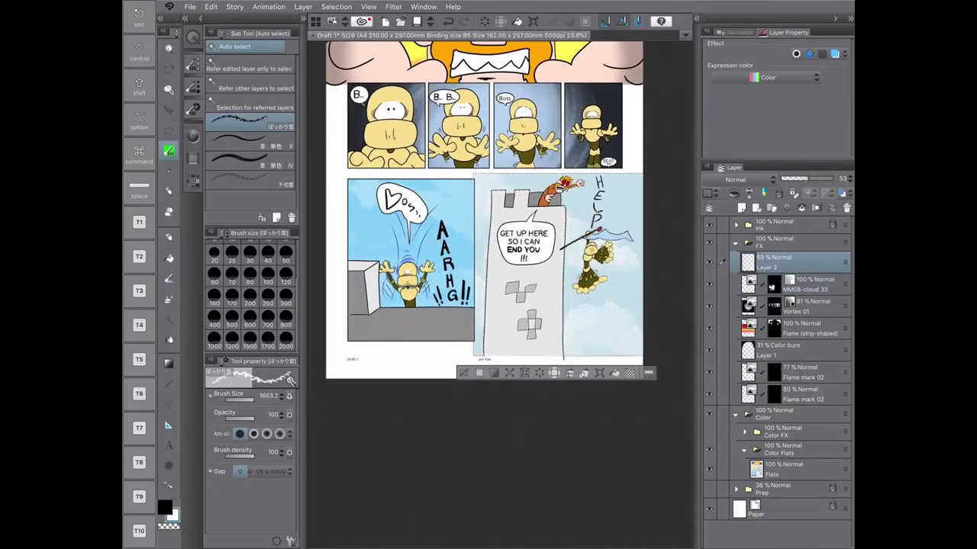
key("ctrl+d")
- Make the Flats layer active and auto-select the tower's light grey wall with Refer other layers to select
left_click(786, 468)
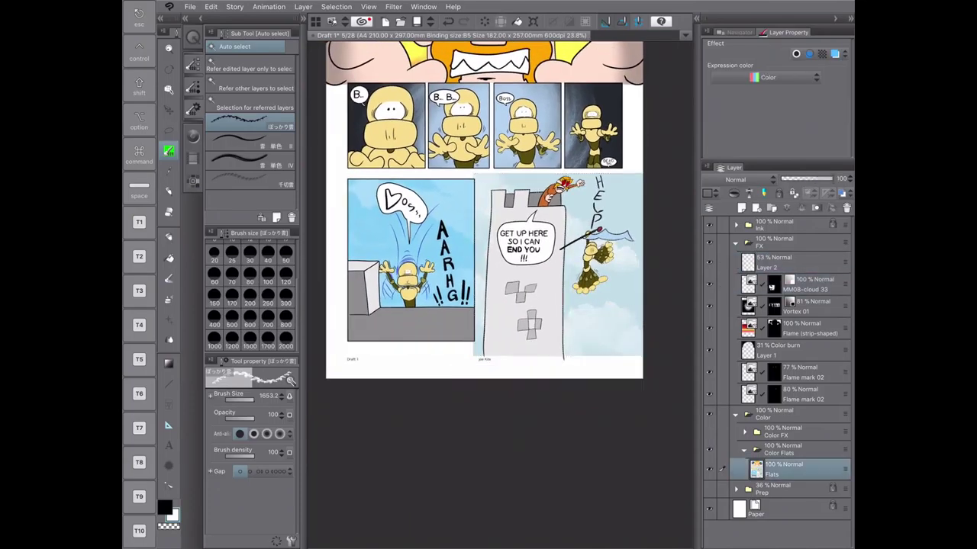
left_click(252, 88)
left_click(506, 199)
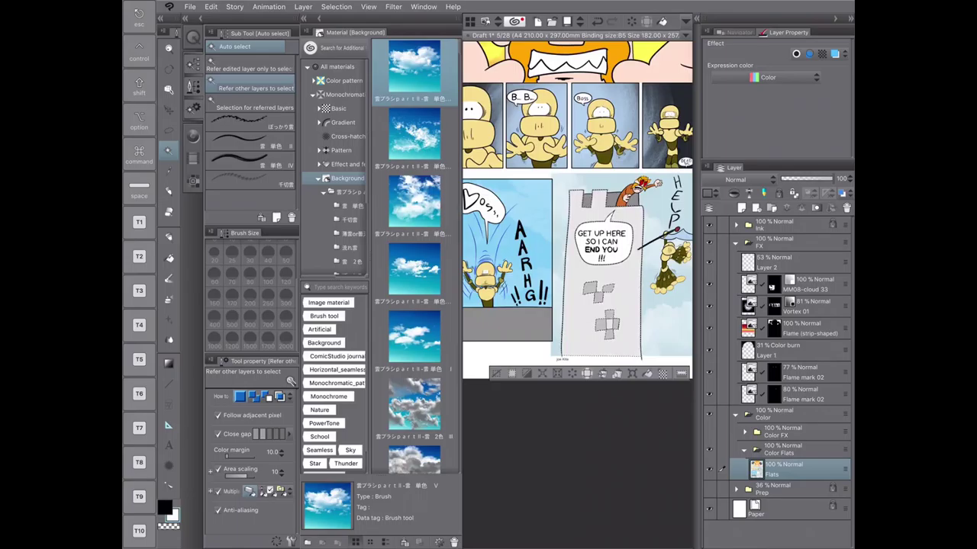
scroll(646, 258, "up", 2)
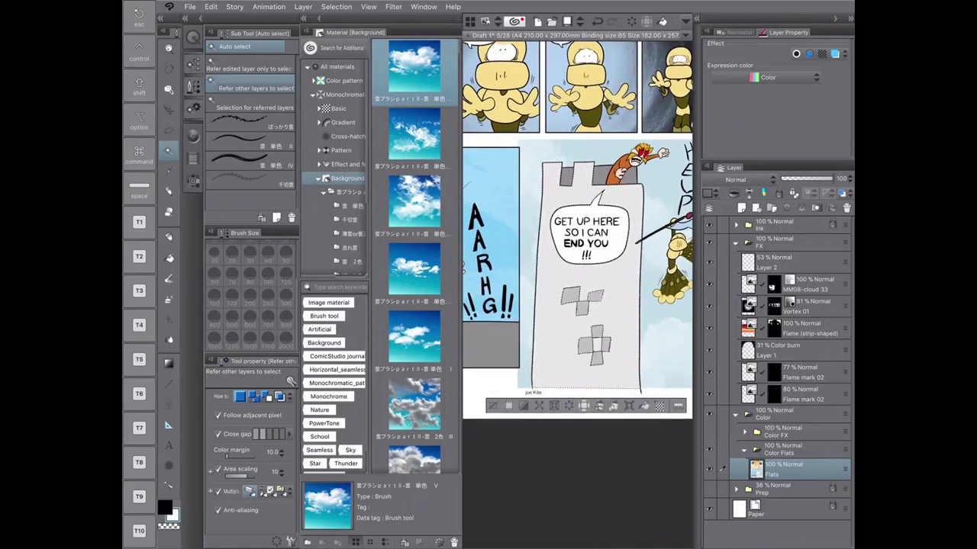
scroll(600, 256, "up", 2)
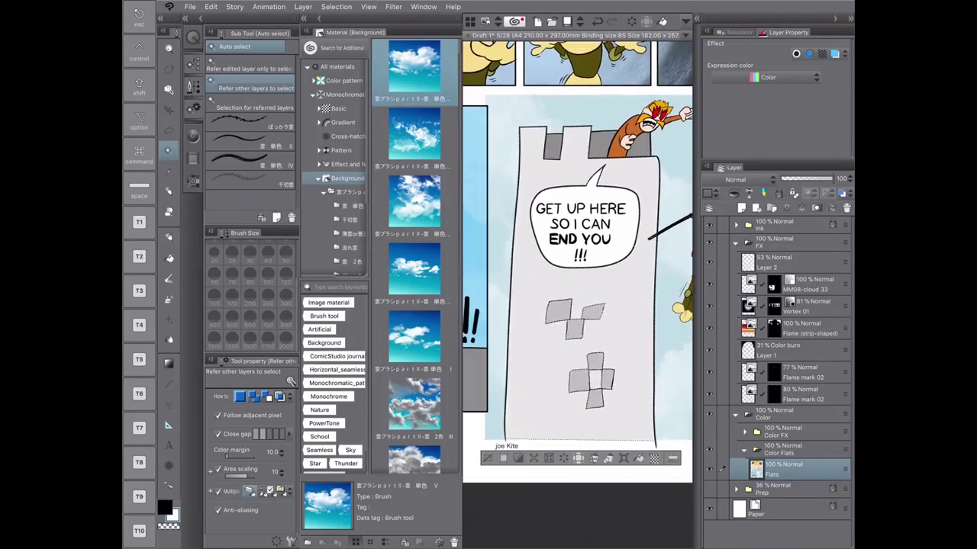
- Fill the selected tower wall with the 40% 40/0 Noise Monochrome pattern and place its layer below Layer 2 in the FX folder
left_click(344, 80)
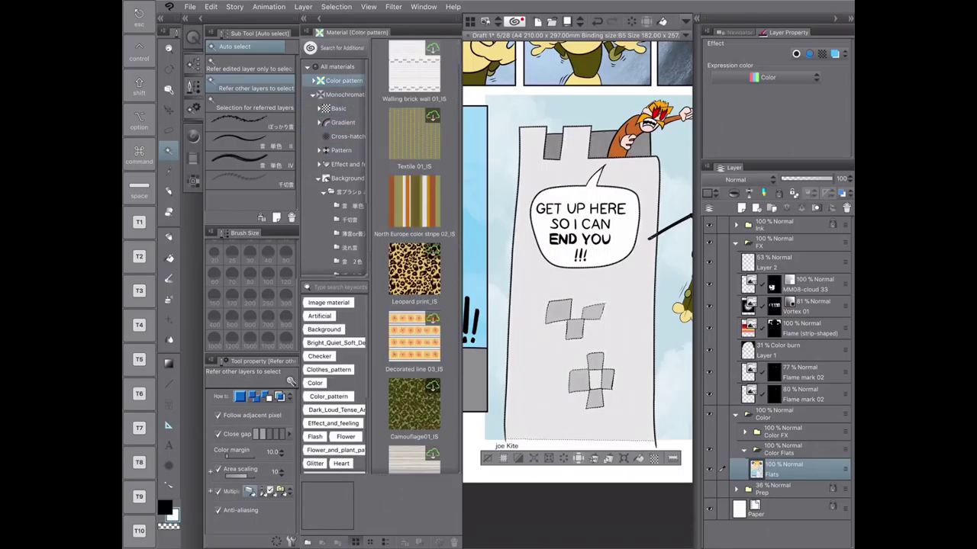
left_click(347, 164)
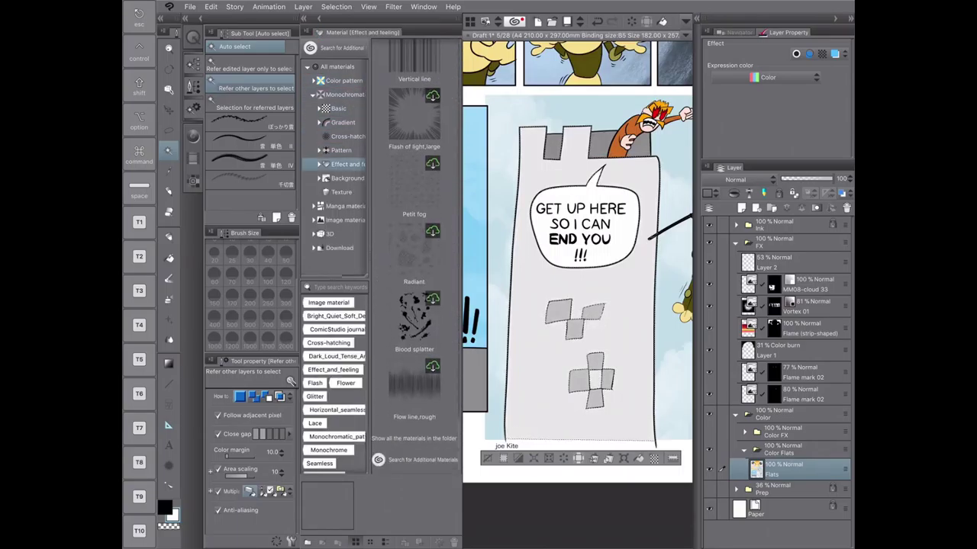
left_click(344, 94)
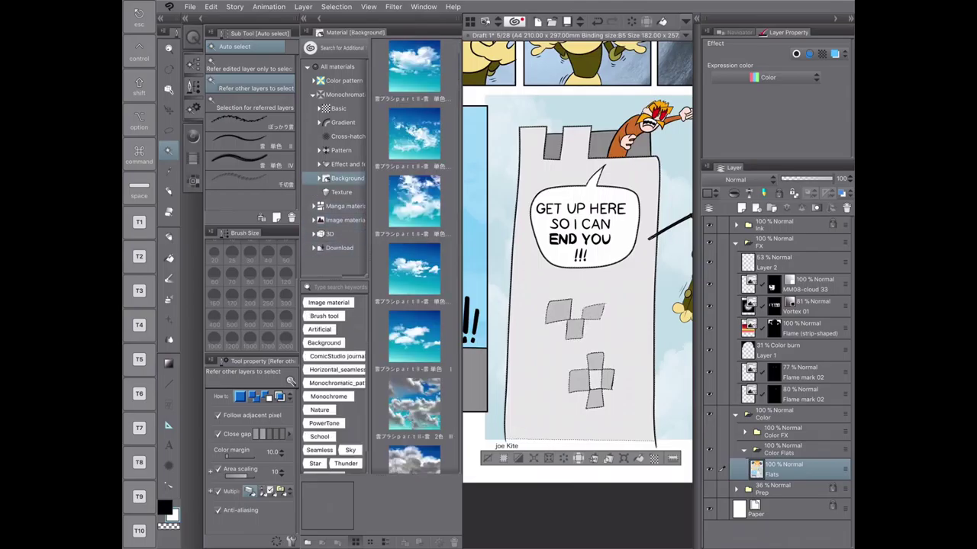
scroll(414, 252, "down", 10)
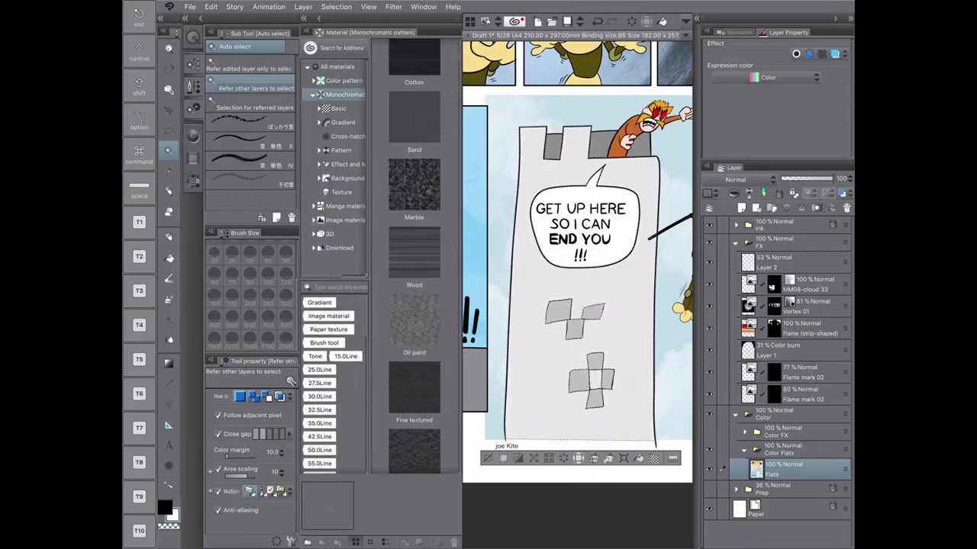
left_click(413, 284)
scroll(414, 284, "down", 10)
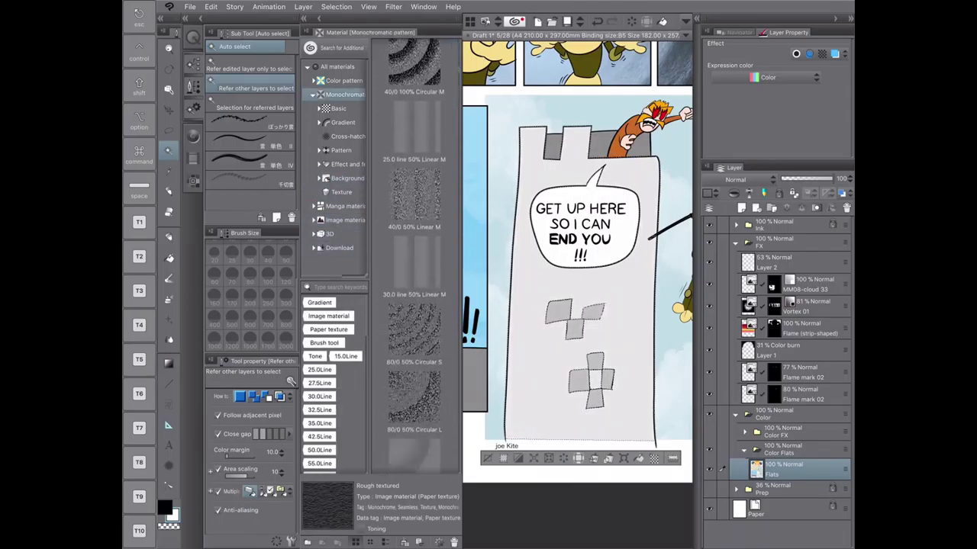
scroll(415, 257, "down", 10)
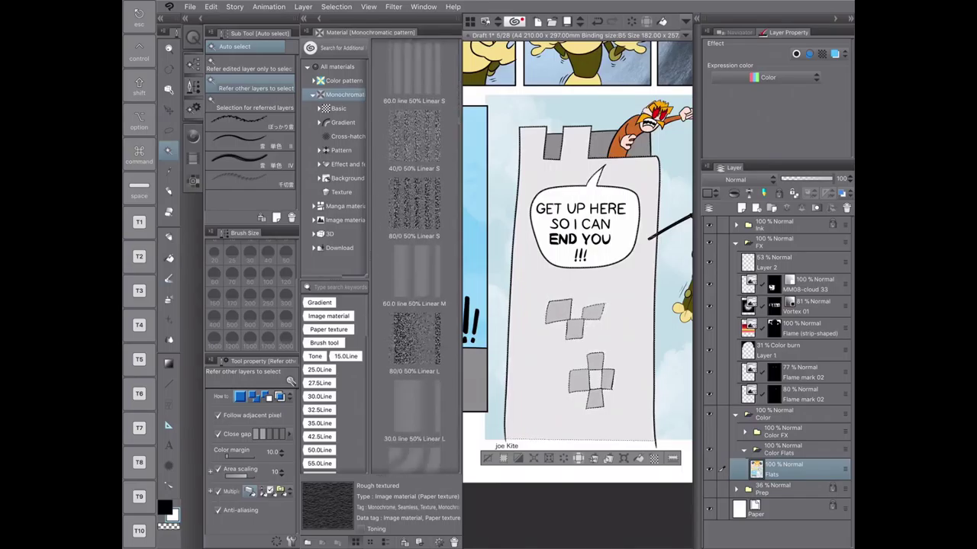
scroll(415, 256, "down", 3)
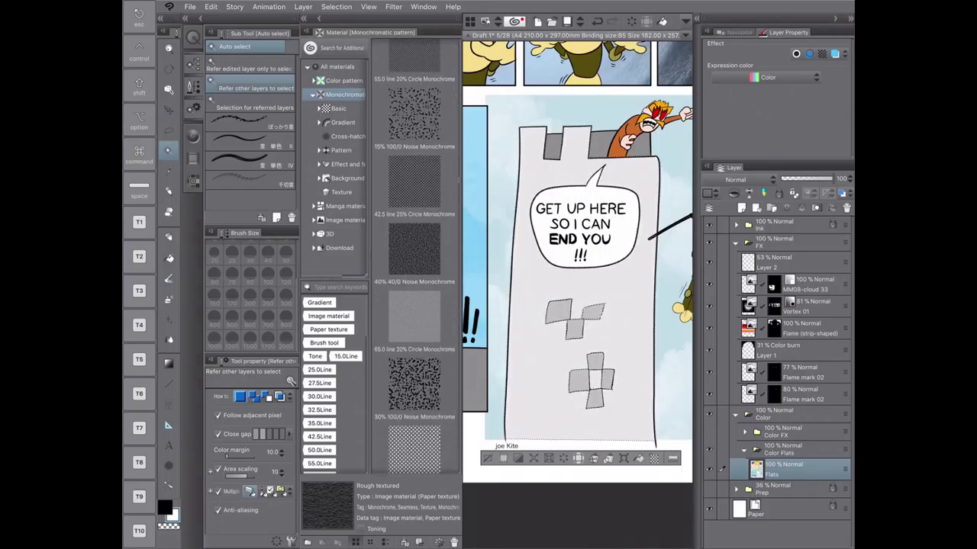
left_click_drag(414, 248, 580, 320)
left_click_drag(809, 469, 808, 283)
- On the Flats layer, select the tower's darker stone blocks and extend the selection along the edge of a block with the Lasso
left_click(786, 490)
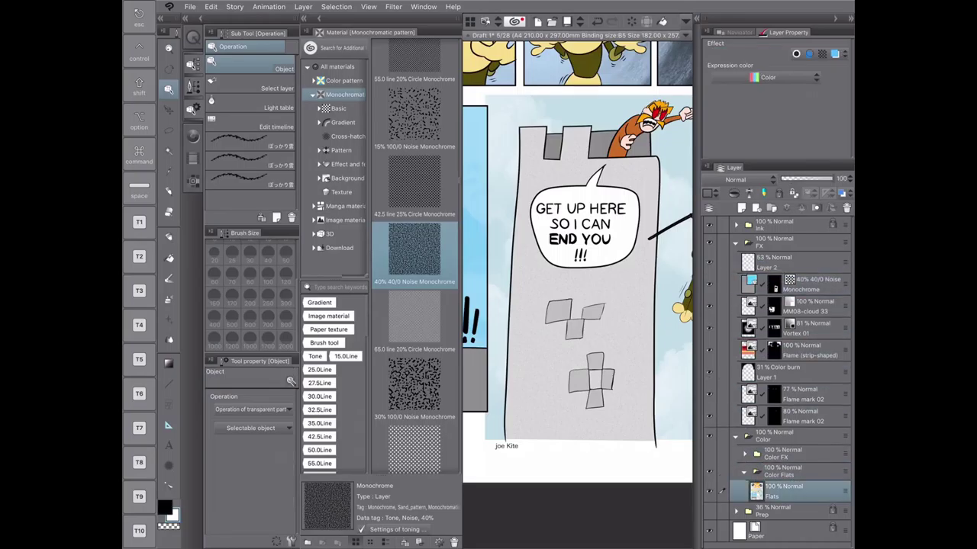
key("w")
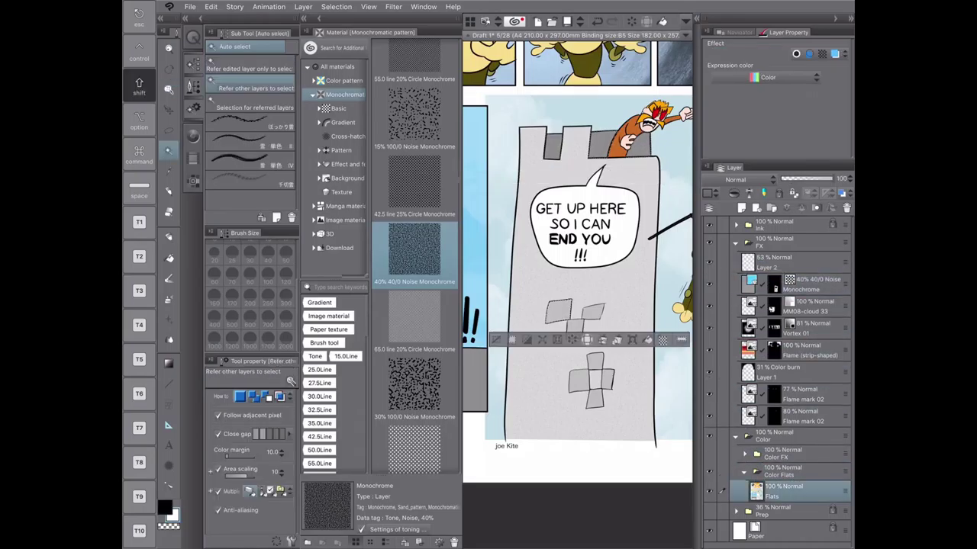
left_click(580, 347, "shift")
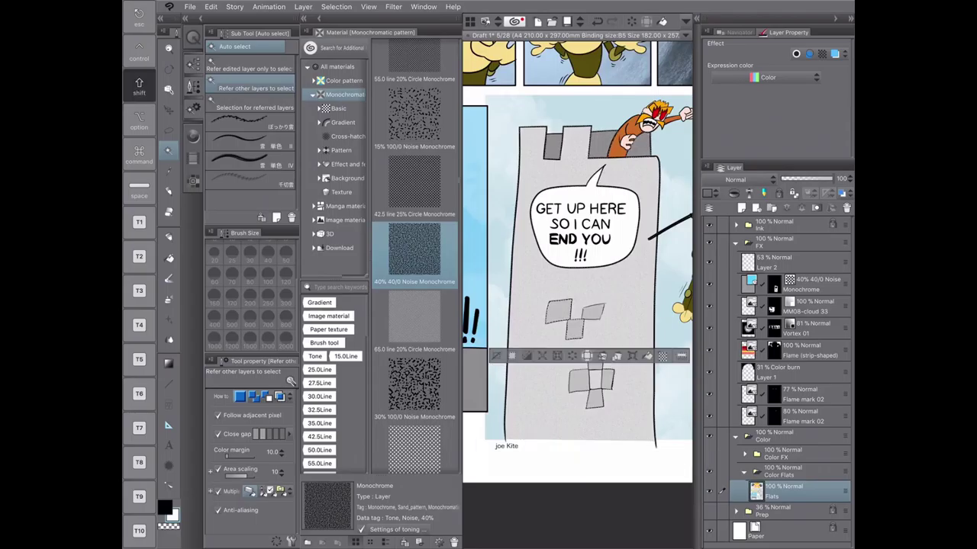
left_click(591, 382, "shift")
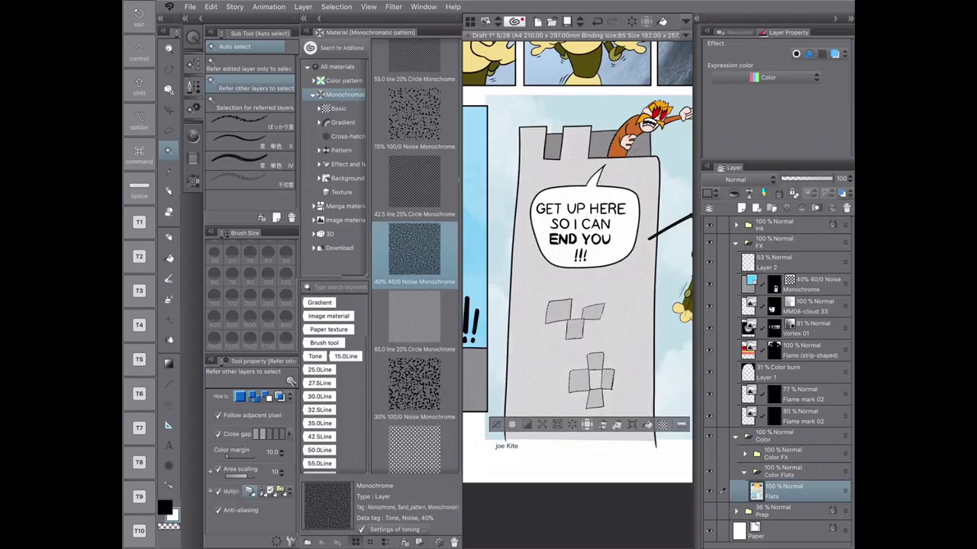
key("m")
scroll(577, 294, "up", 5)
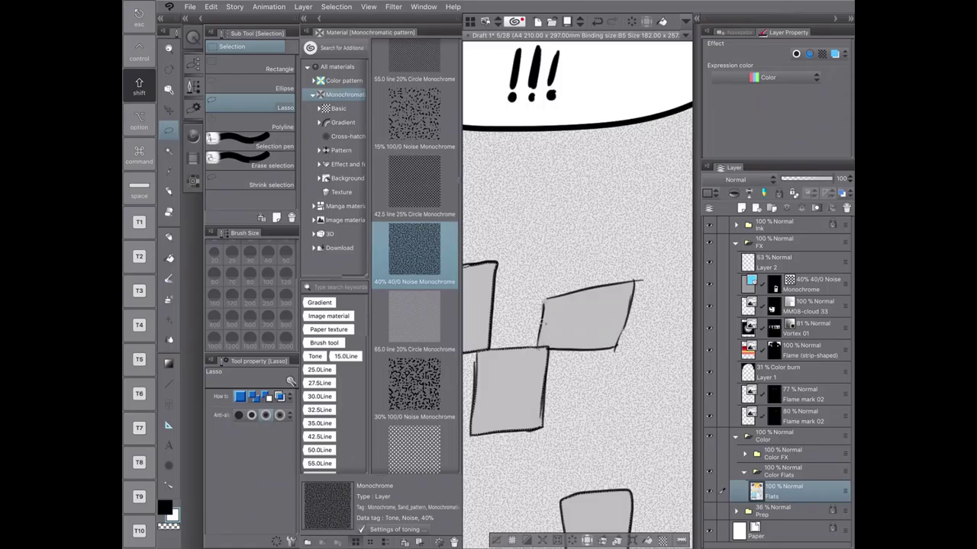
mouse_move(543, 302)
left_mouse_down()
mouse_move(637, 280)
mouse_move(615, 349)
mouse_move(543, 348)
left_mouse_up()
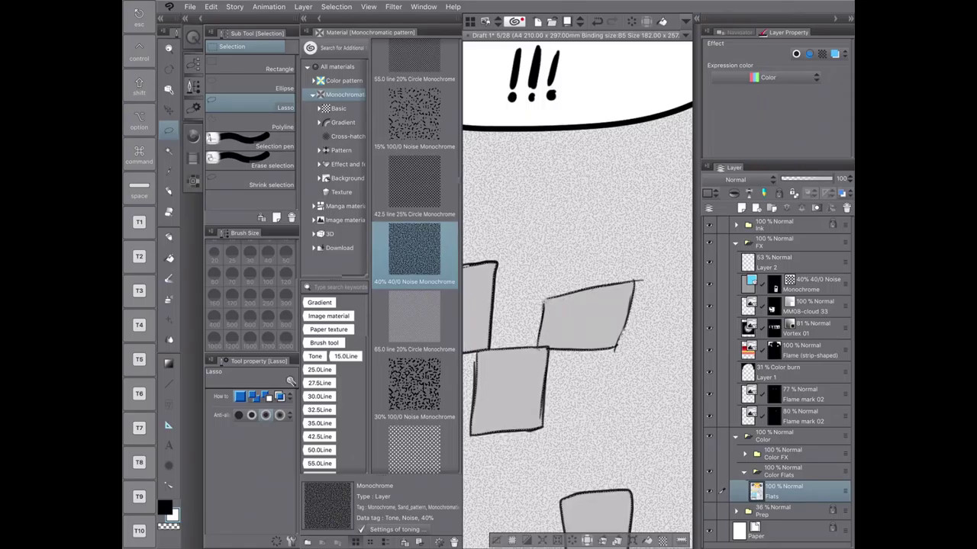
- Add the battlement gaps to the selection and fill the selected dark stone areas with the 50% 80/0 Noise Monochrome pattern
left_click(414, 305)
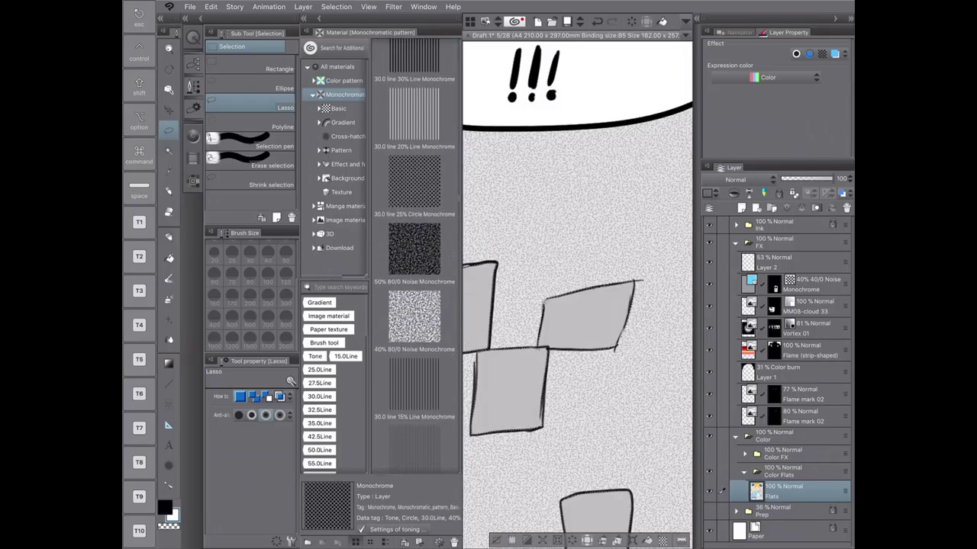
key("ctrl+z")
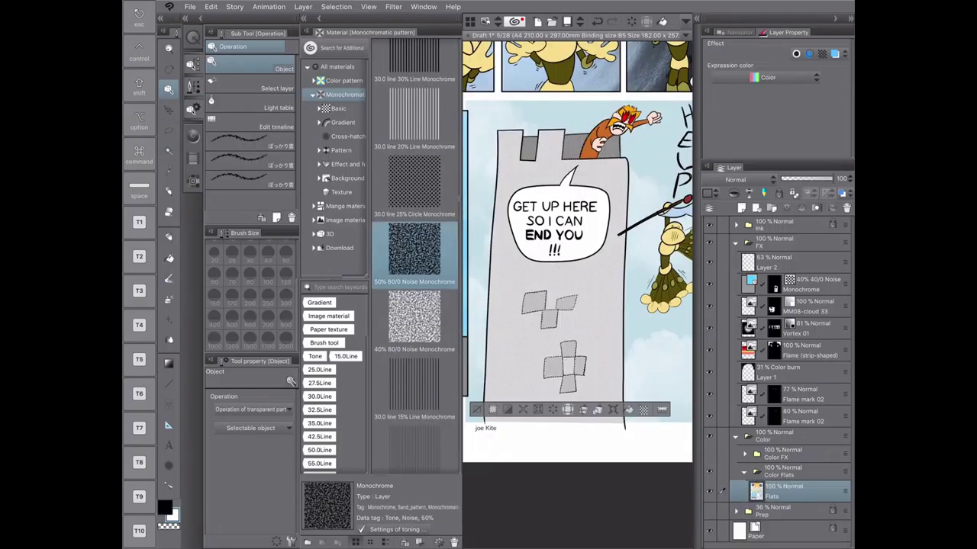
key("w")
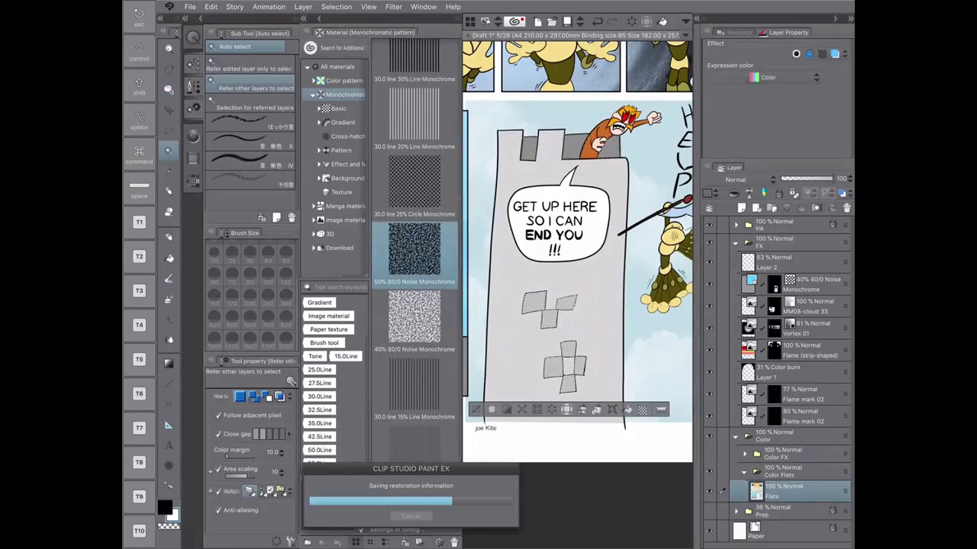
key("shift")
key("ctrl+y")
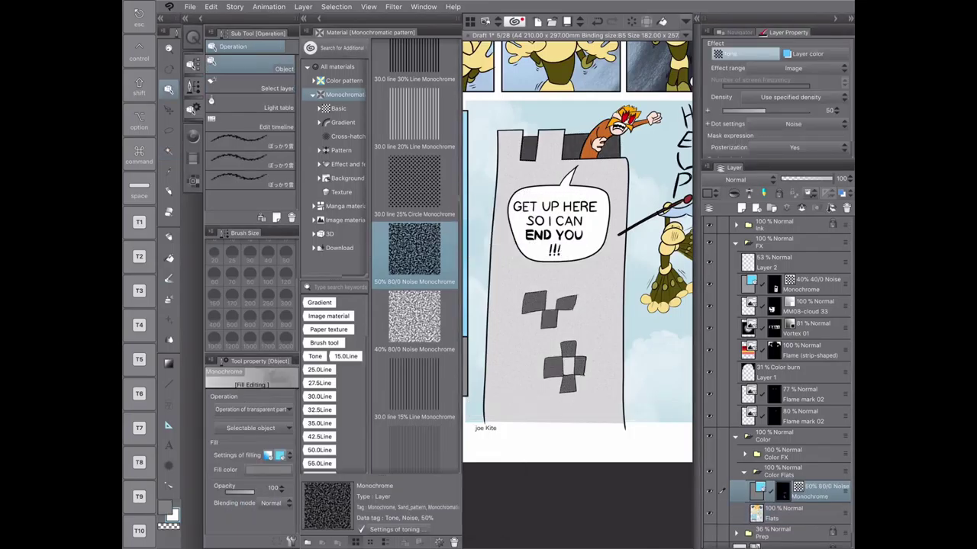
- Set the 50% 80/0 noise layer's opacity to 53% and move it into the FX folder directly below Layer 2
left_click_drag(836, 179, 809, 179)
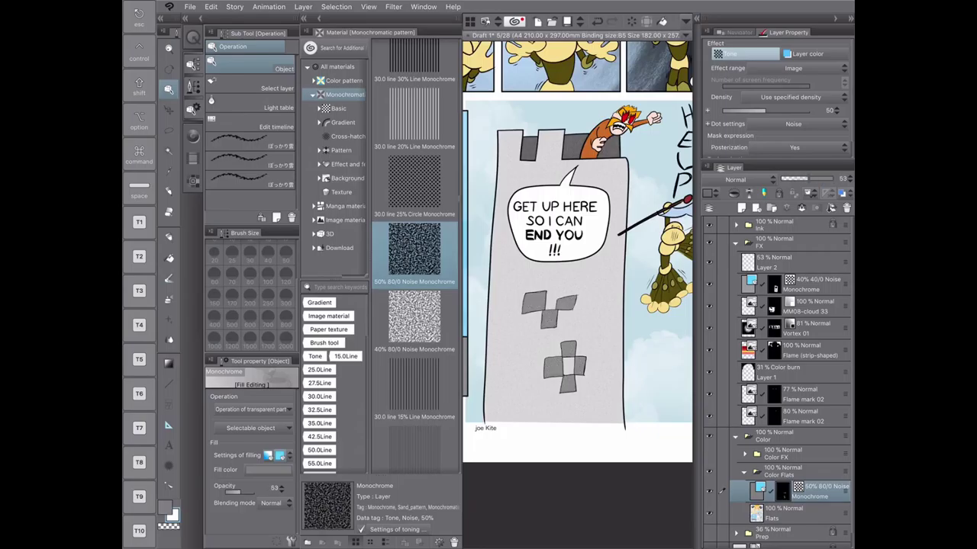
left_click_drag(809, 491, 809, 281)
scroll(578, 252, "down", 5)
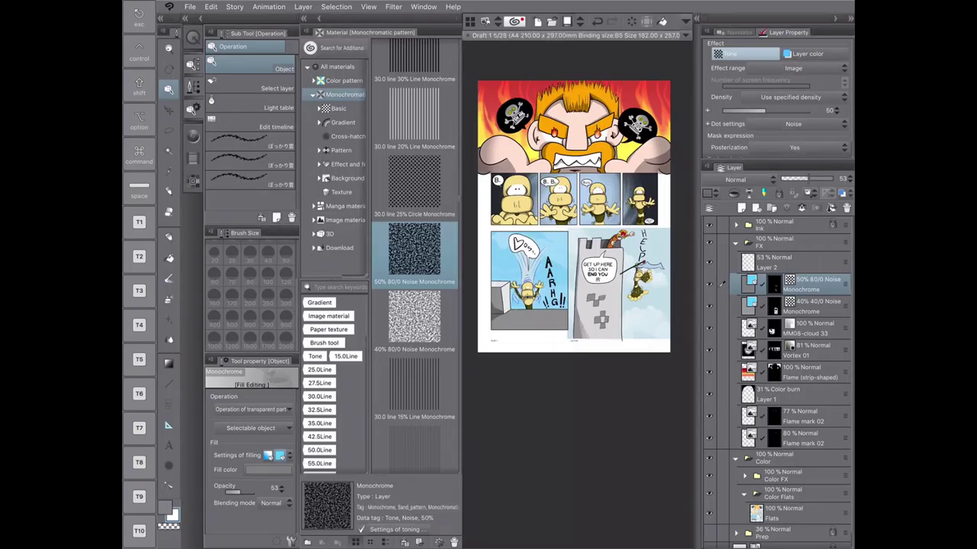
- Collapse the FX and Color Flats folders, expand Color FX, and make its Motion FX layer active with the Milli pen
left_click(736, 243)
left_click(736, 260)
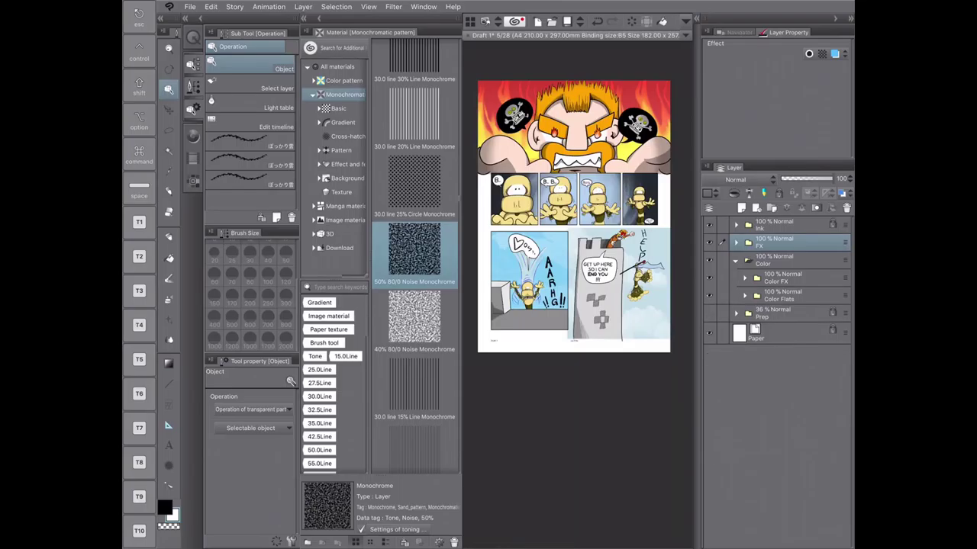
left_click(744, 278)
left_click(786, 319)
left_click(786, 298)
key("p")
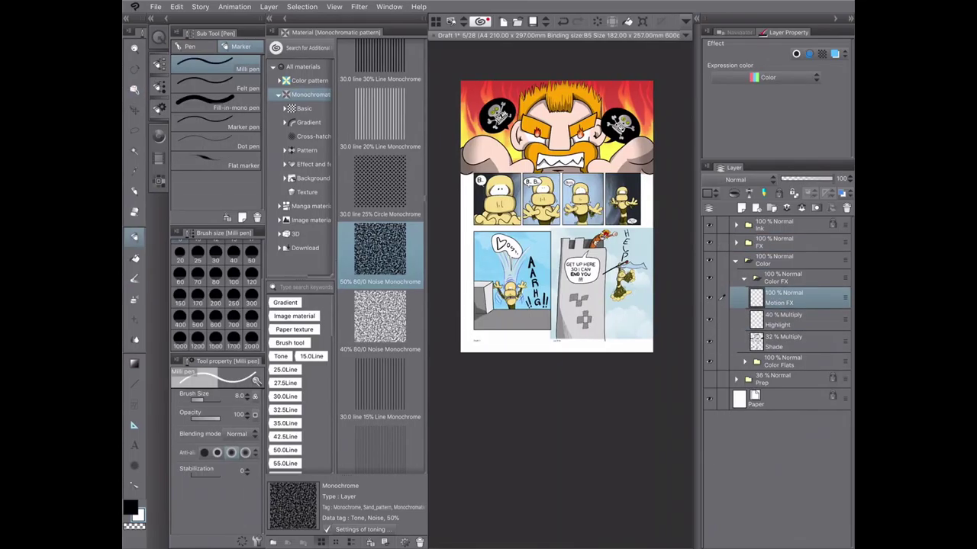
- Set the Motion FX layer's opacity to 42% and outline a small white rectangular highlight on the red-haired character's nose
scroll(566, 96, "up", 8)
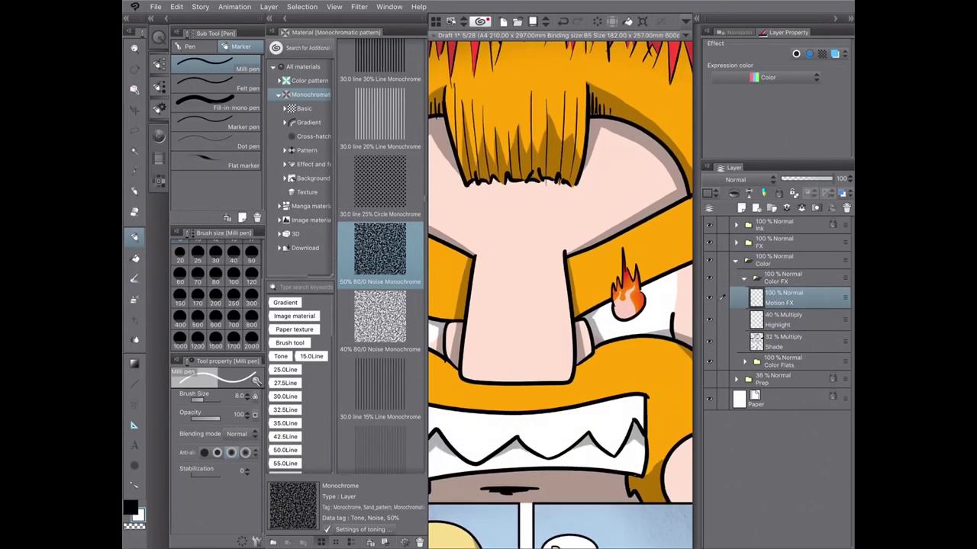
key("g")
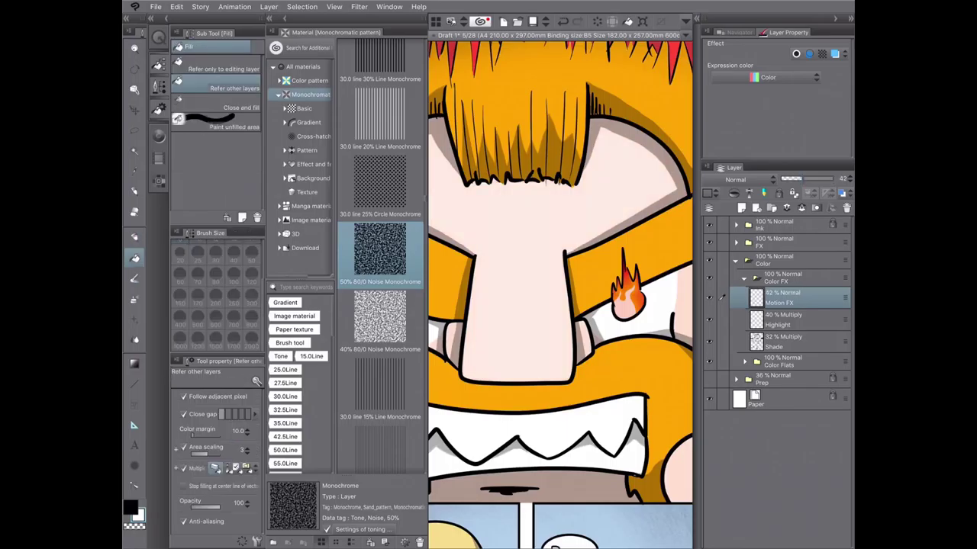
scroll(581, 346, "up", 3)
scroll(581, 345, "up", 1)
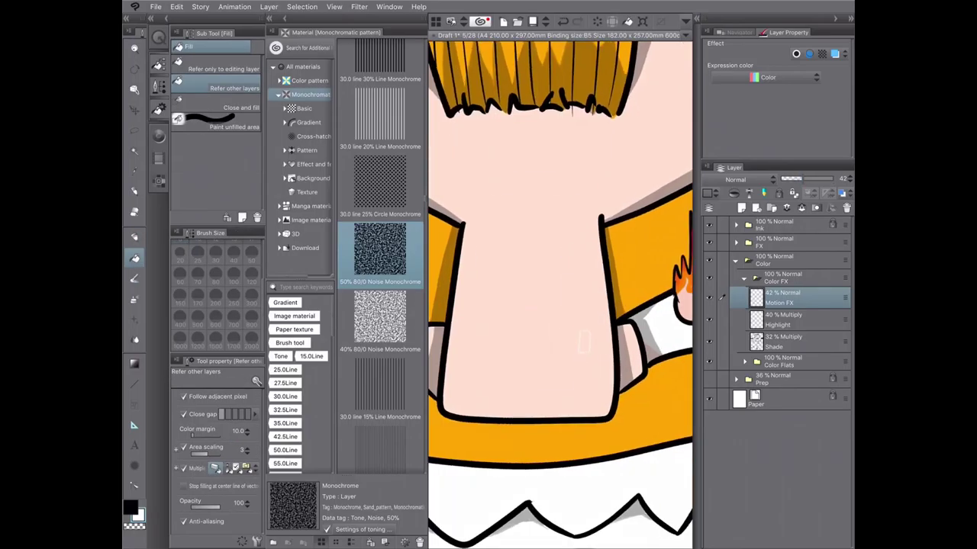
key("p")
scroll(583, 341, "up", 2)
scroll(572, 336, "down", 4)
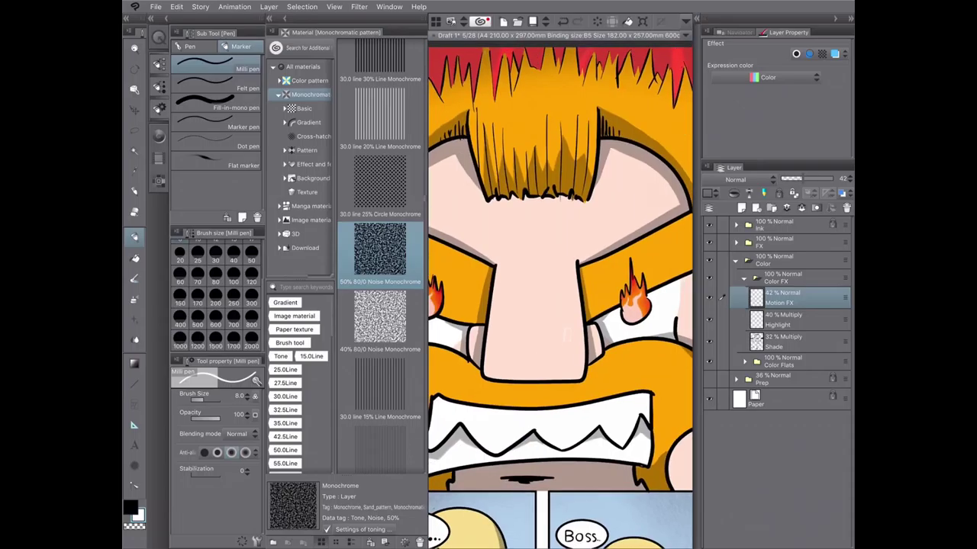
- Fill the small rectangular nose highlight with white
scroll(566, 334, "up", 3)
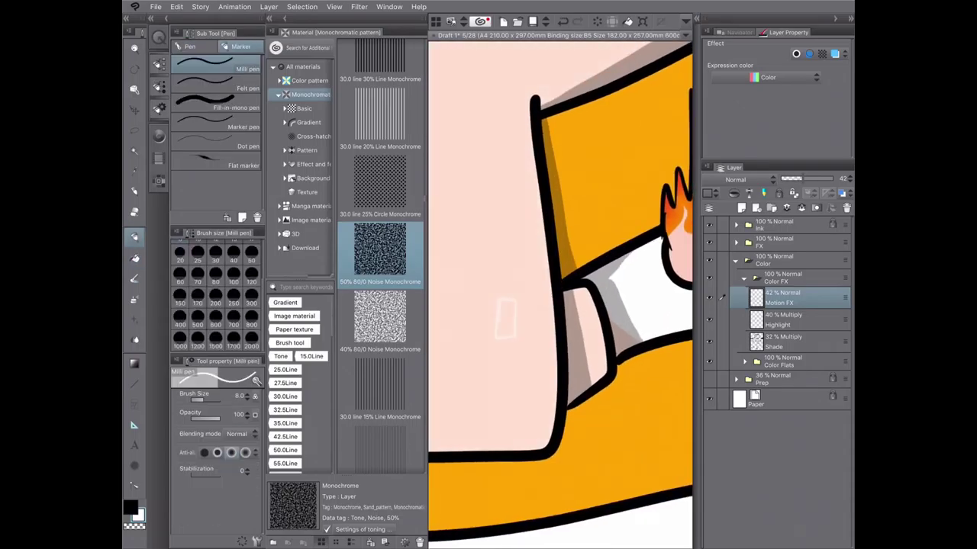
left_click(504, 319)
scroll(504, 319, "down", 3)
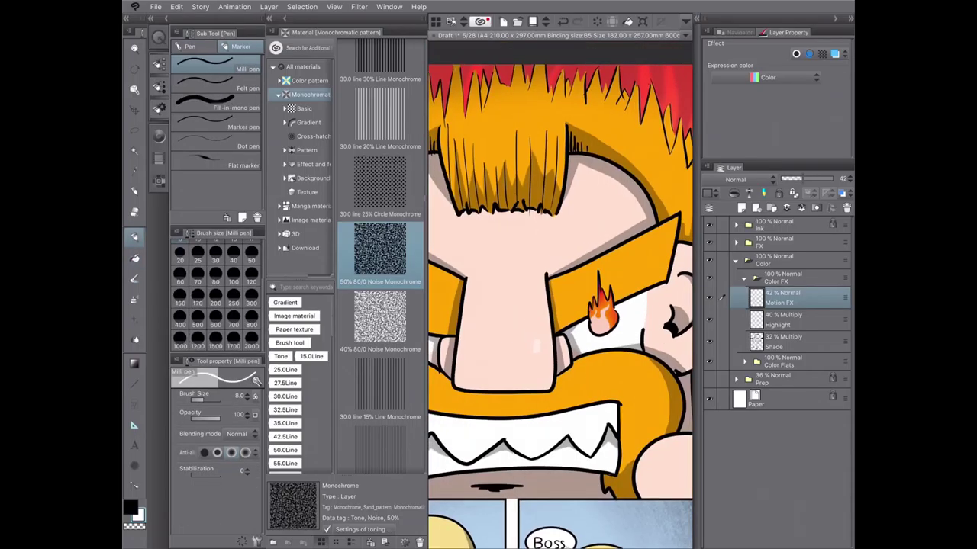
- Draw thin white highlight lines in the red-haired character's fringe and zigzag ones on the eyebrow nearest the DEAD skull bubble
scroll(535, 348, "up", 3)
left_click_drag(508, 229, 526, 272)
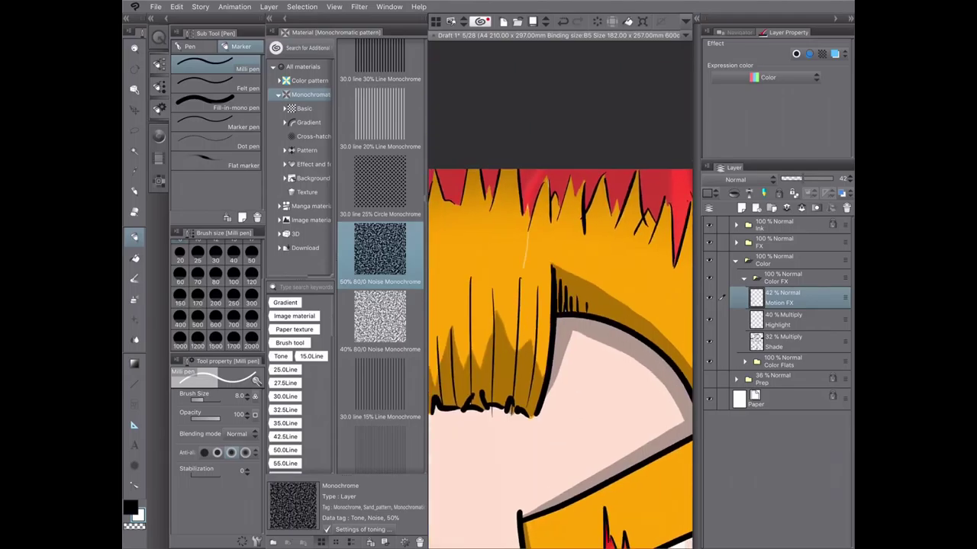
scroll(520, 257, "down", 2)
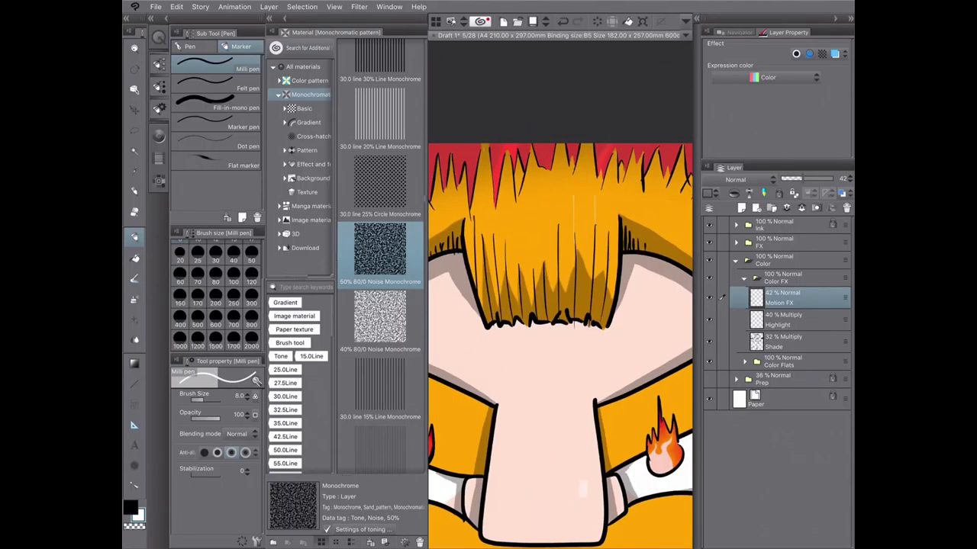
scroll(518, 219, "down", 2)
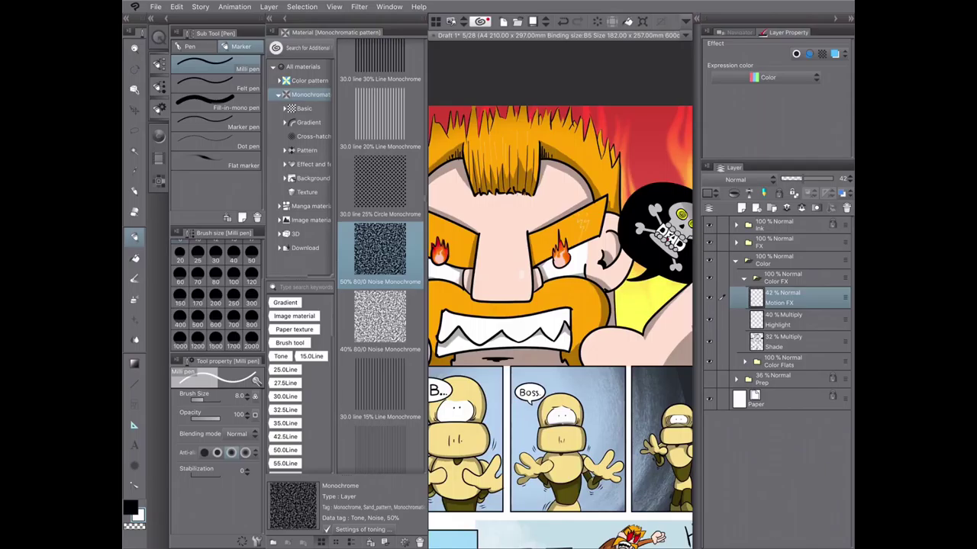
scroll(555, 323, "up", 2)
scroll(560, 295, "down", 3)
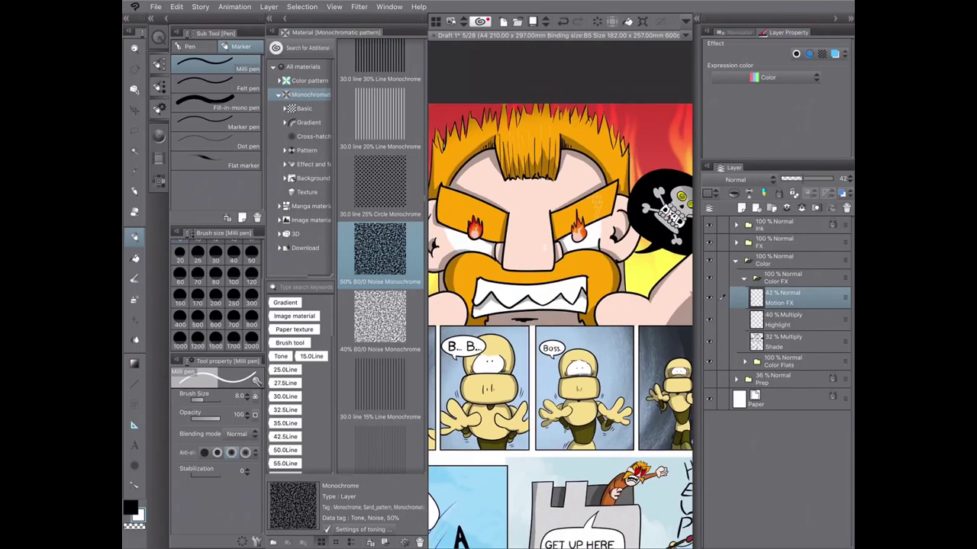
- Outline and fill white highlights on the yellow character's head and upper jaw in the first small panel
scroll(560, 295, "up", 3)
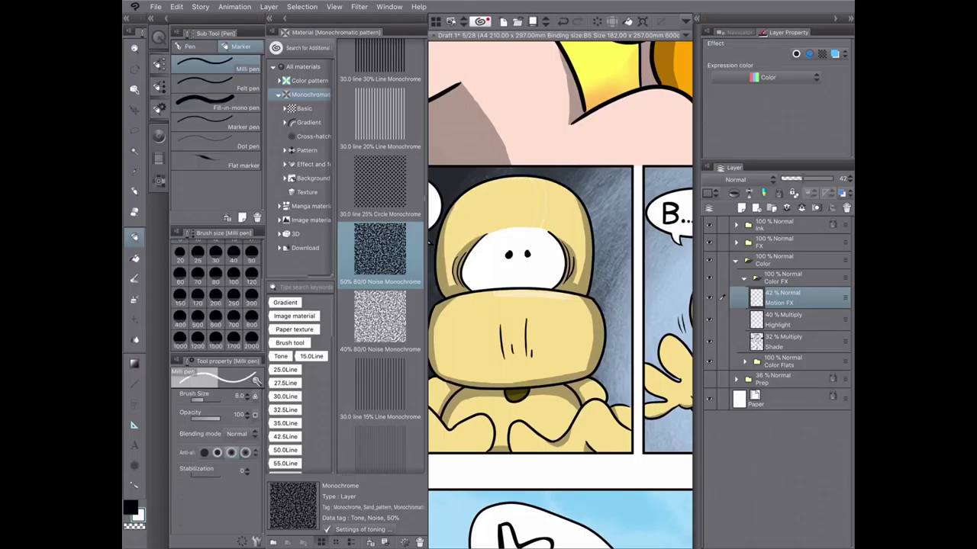
scroll(560, 296, "up", 3)
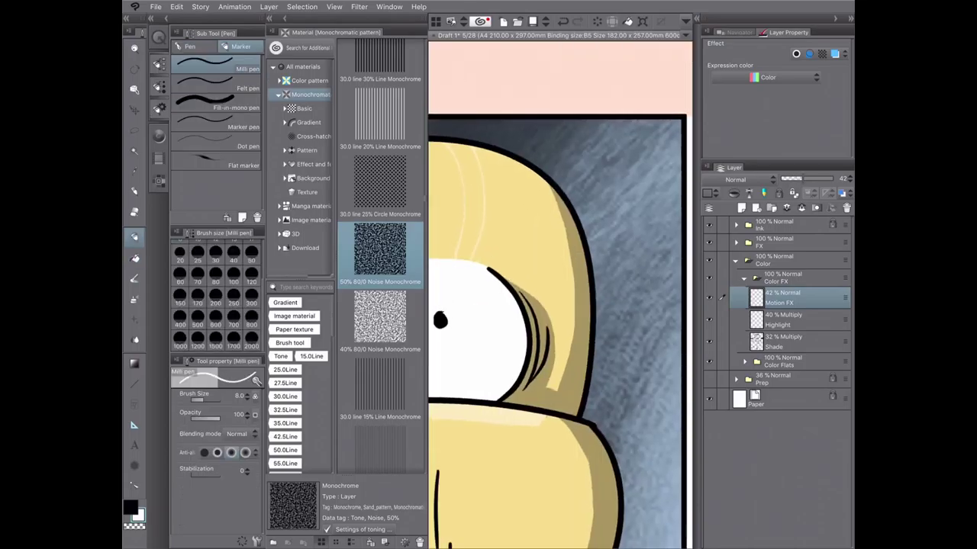
key("g")
scroll(560, 295, "down", 2)
key("p")
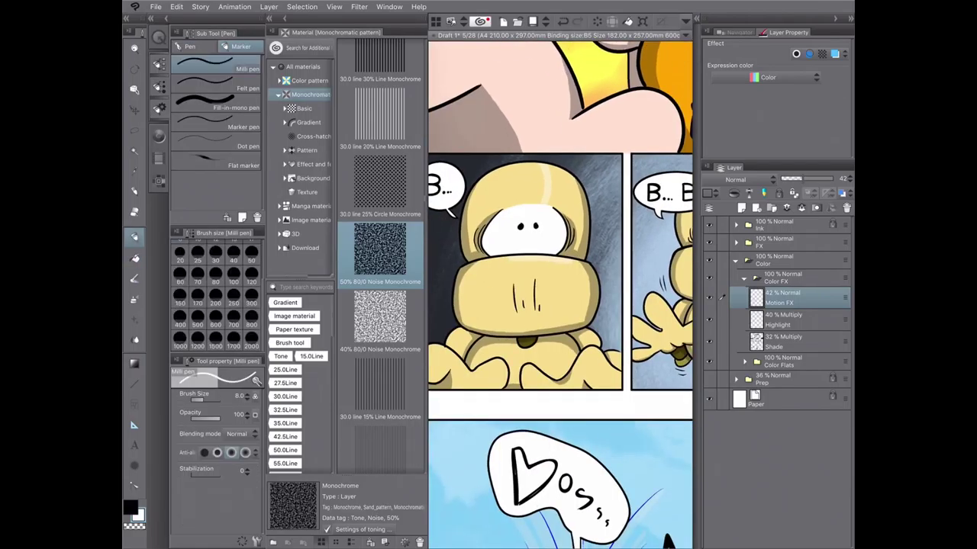
- Outline and fill matching white highlights on the yellow character's head and upper jaw in the second small panel
scroll(618, 368, "up", 3)
scroll(560, 294, "down", 4)
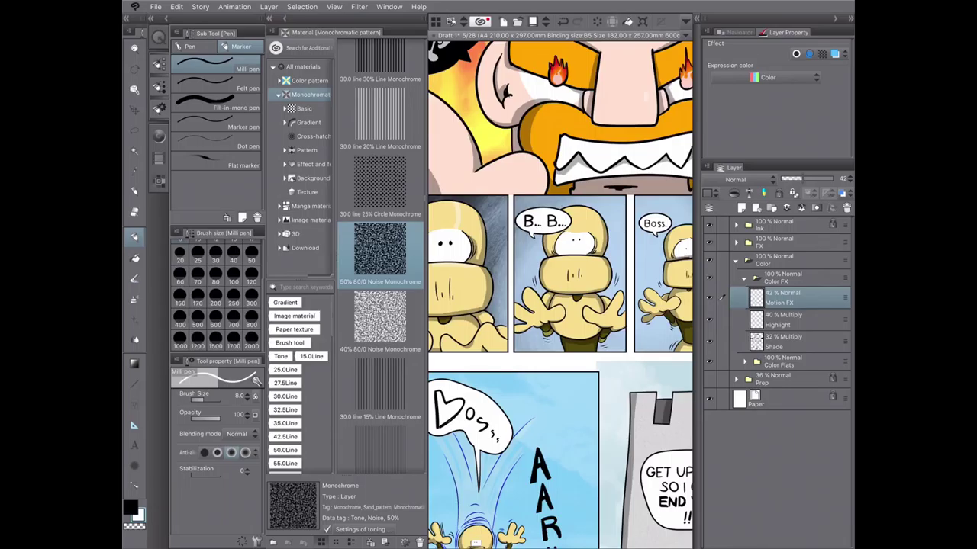
key("g")
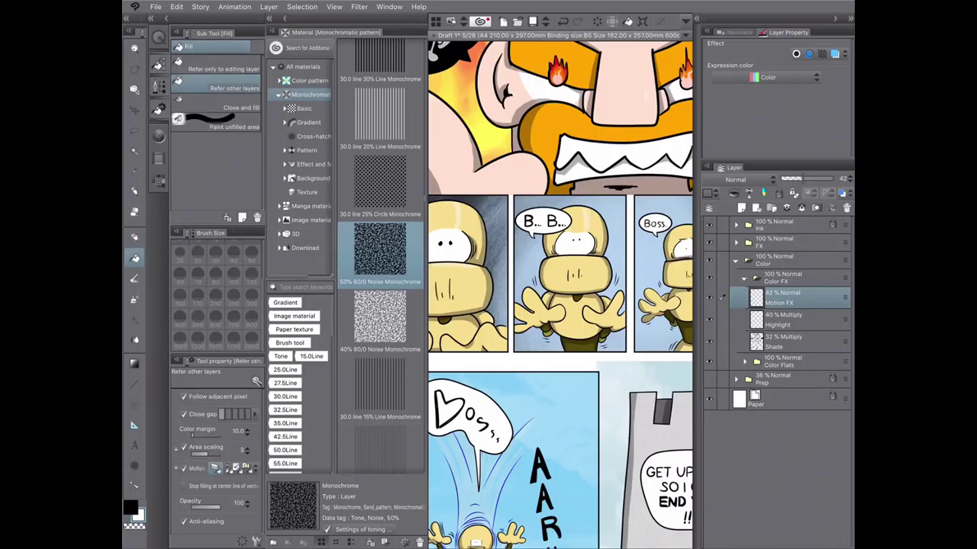
key("p")
scroll(569, 274, "up", 3)
key("g")
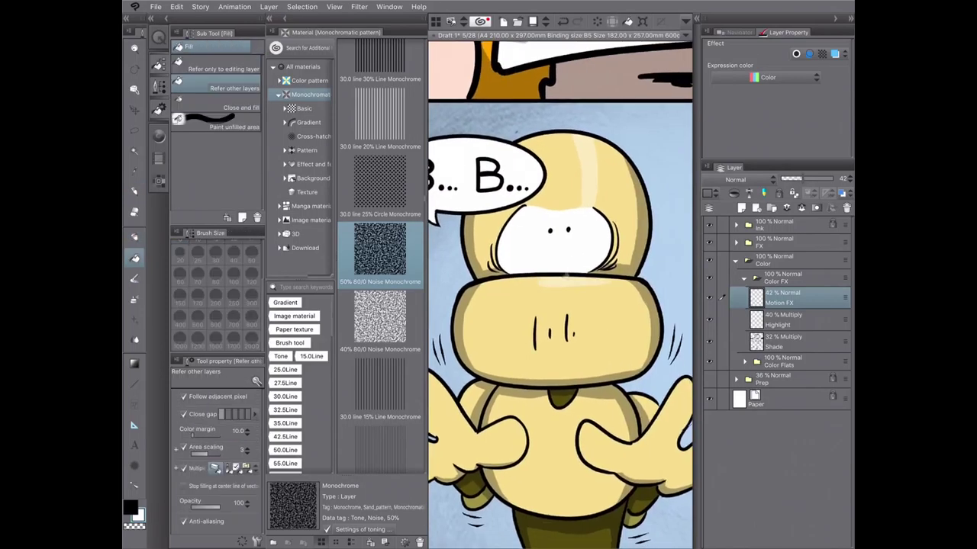
scroll(560, 295, "down", 3)
scroll(560, 294, "down", 1)
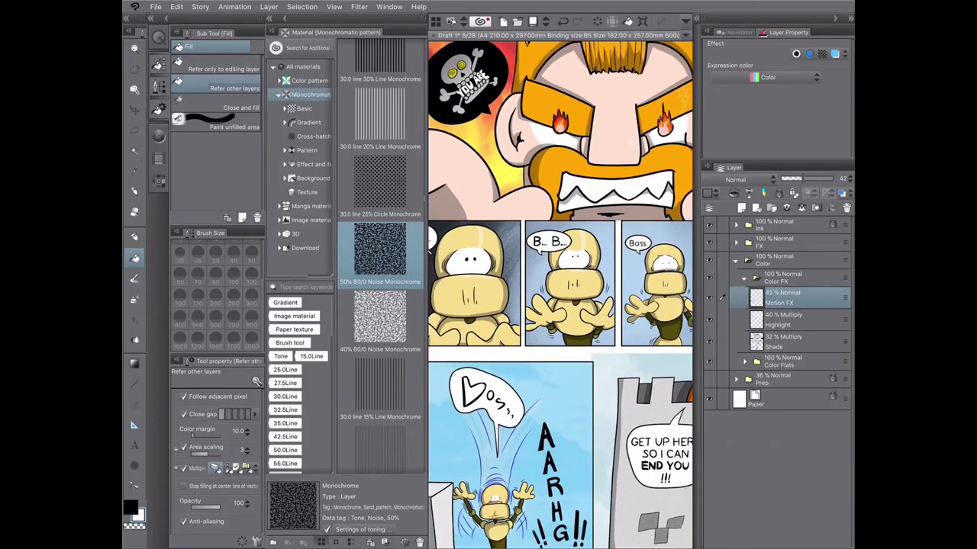
- Lasso and remove the long head highlights from the yellow character in the first two small panels, then deselect
key("m")
left_click_drag(472, 229, 474, 244)
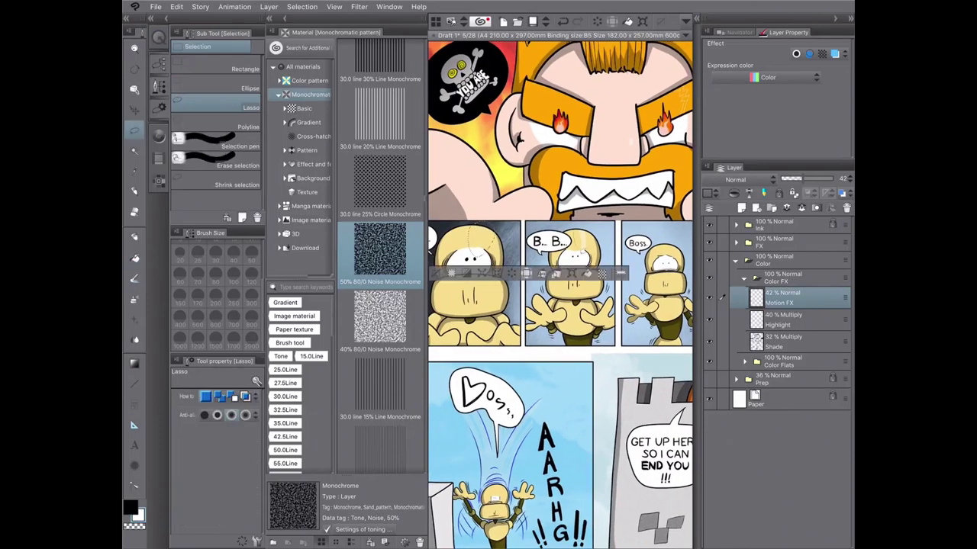
key("ctrl+d")
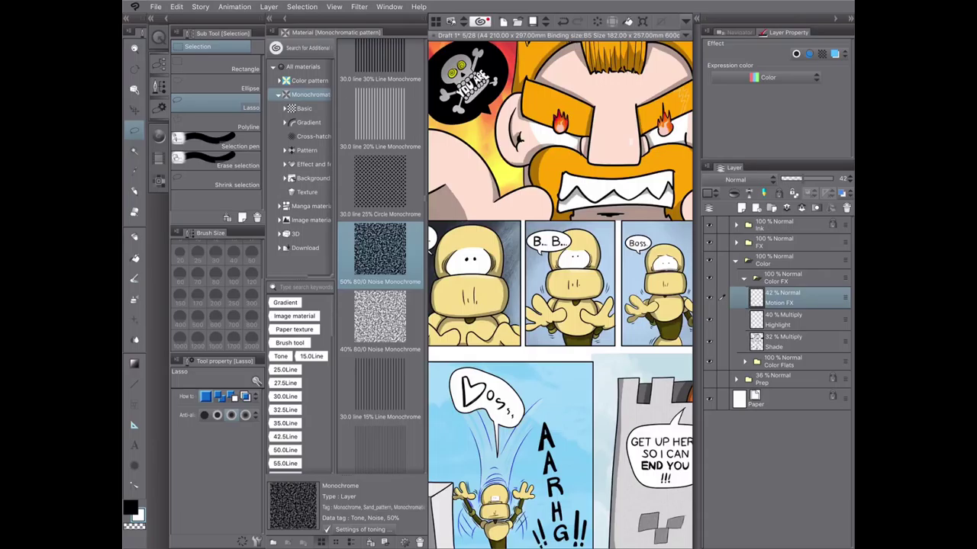
- Outline a short rounded highlight at the top of the yellow character's head in the first small panel and fill it white
key("p")
scroll(427, 153, "up", 3)
scroll(560, 295, "down", 2)
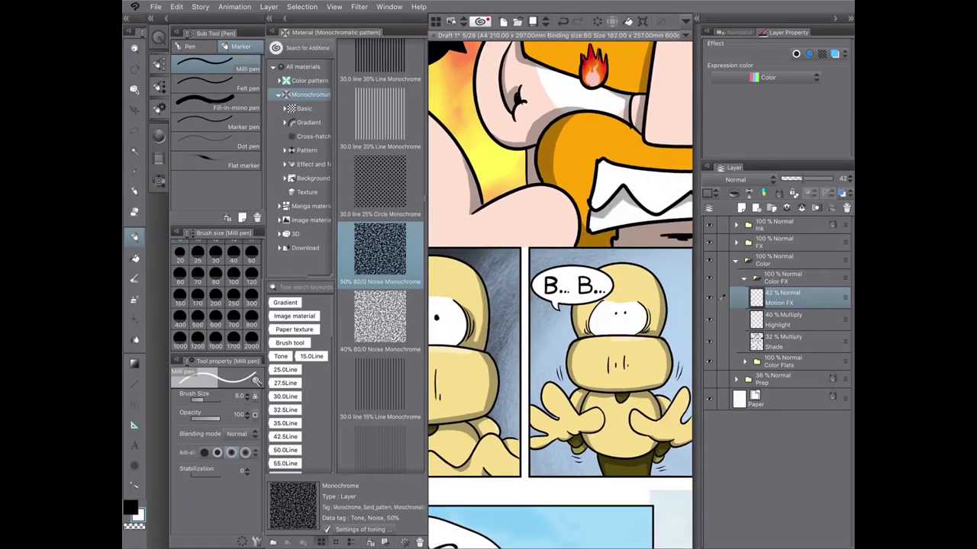
scroll(682, 293, "up", 4)
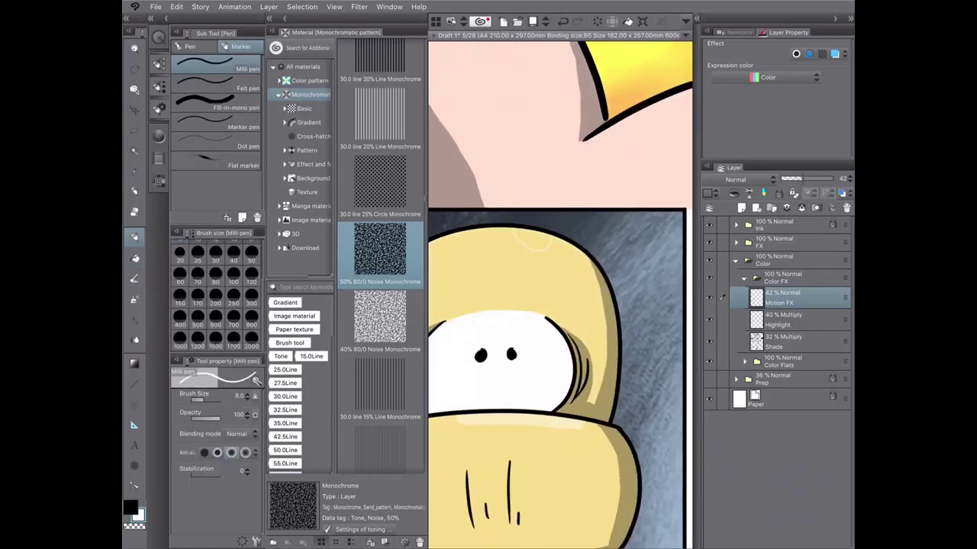
key("g")
- Add the same short rounded white highlight to the top of the yellow character's head in the second small panel
scroll(560, 296, "down", 3)
scroll(560, 296, "up", 2)
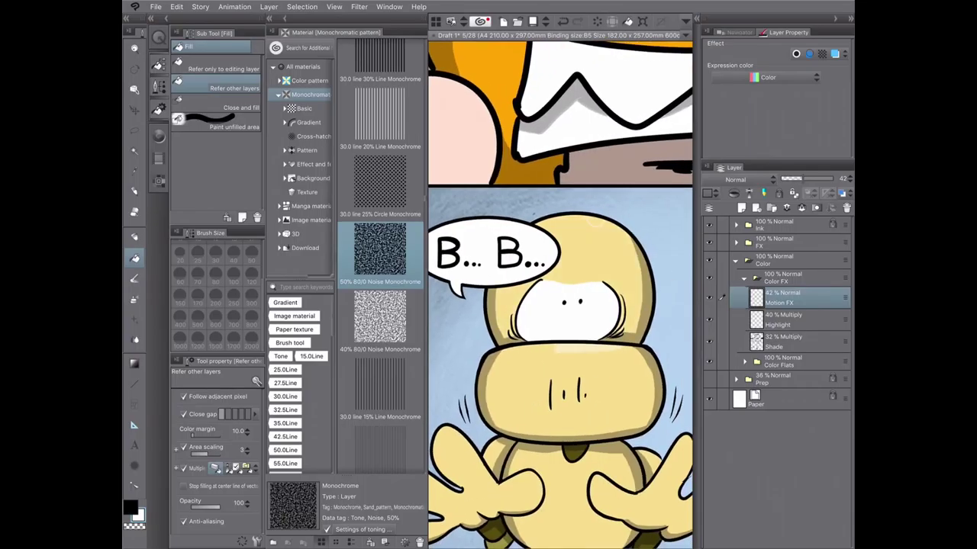
key("p")
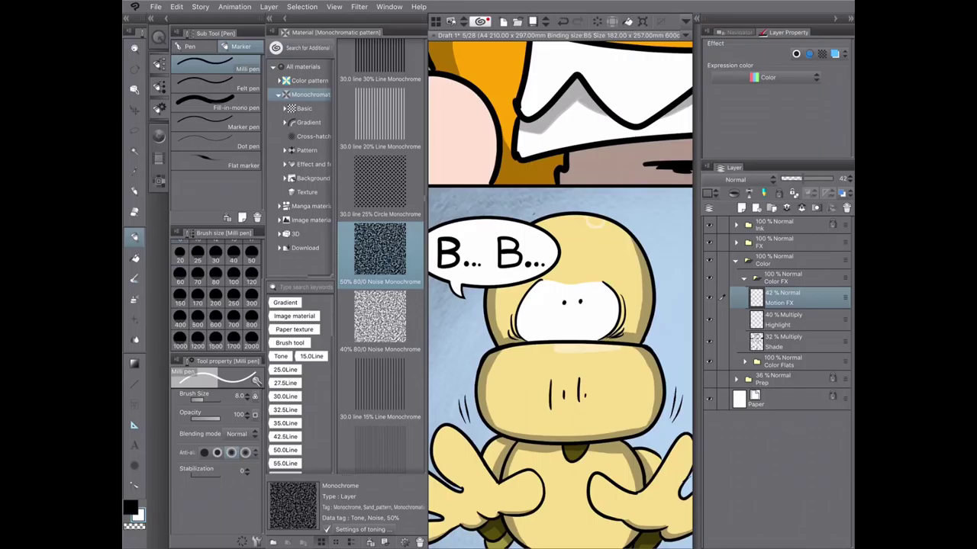
key("g")
scroll(560, 296, "down", 3)
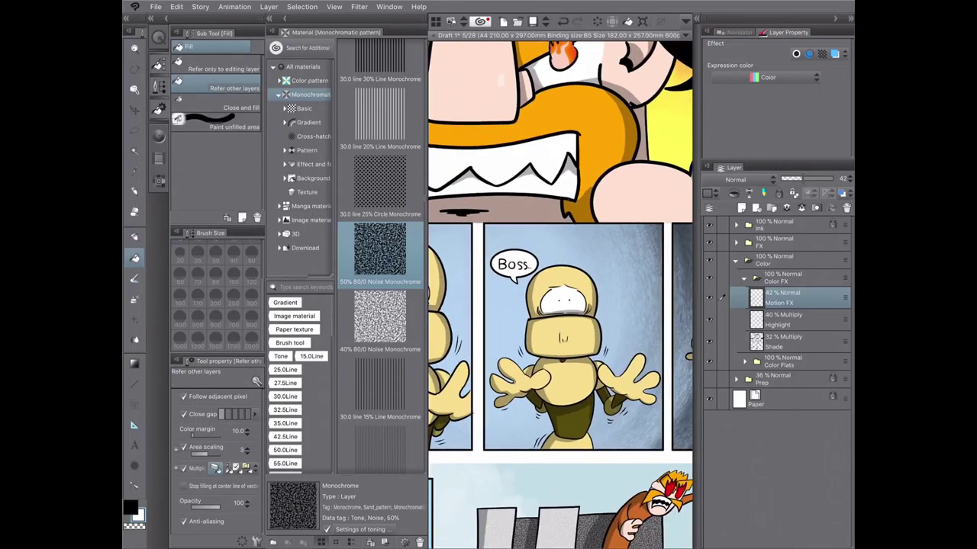
- Outline and fill rounded white highlights on the yellow character's head and jaw in the Boss panel
key("p")
scroll(556, 298, "up", 3)
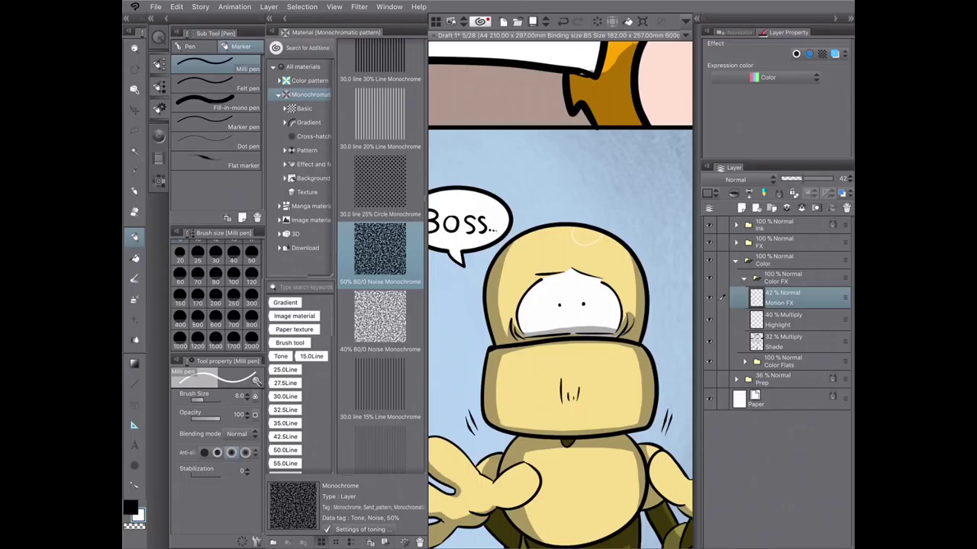
key("g")
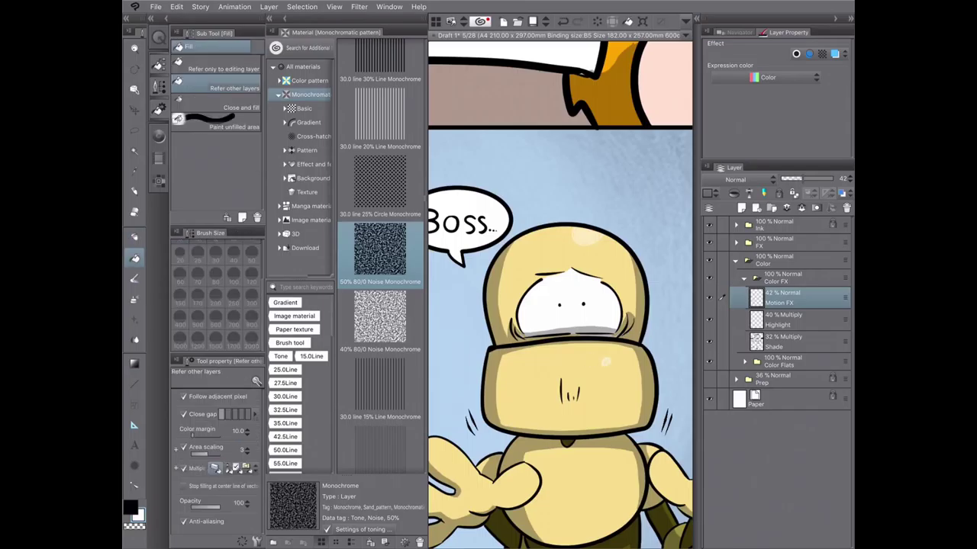
scroll(561, 295, "down", 2)
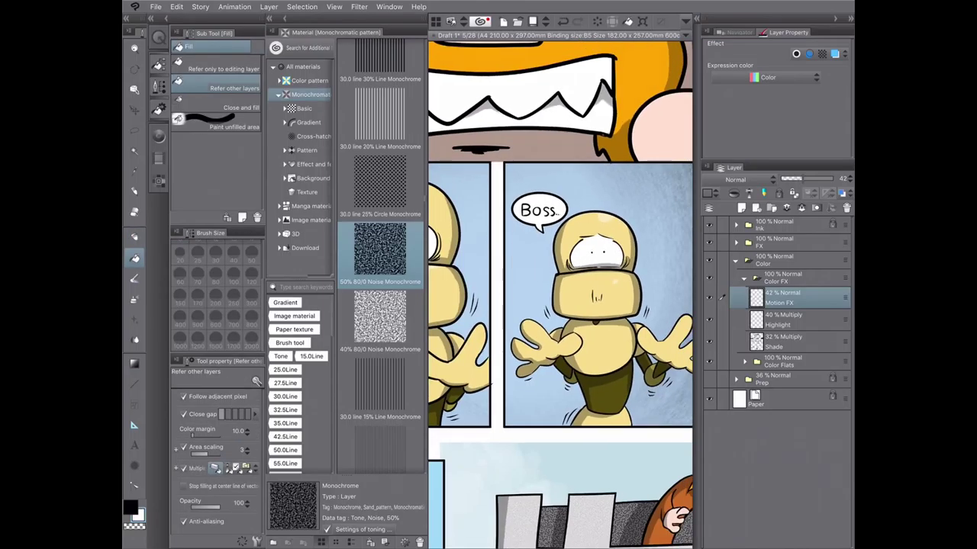
- Collapse the material palette and paint small round white highlights on the yellow character's head and jaw in the dark fourth panel
scroll(560, 295, "down", 2)
left_click(269, 18)
scroll(473, 290, "up", 3)
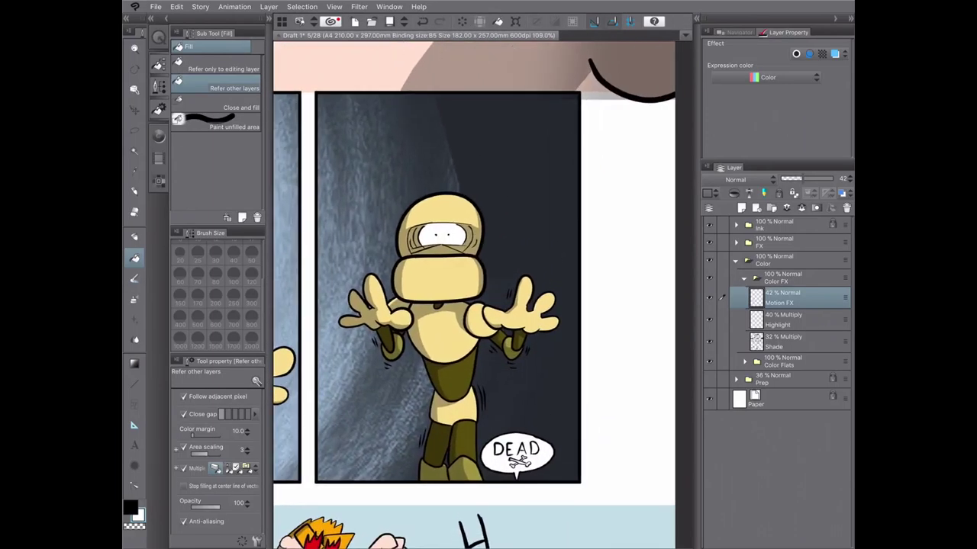
scroll(489, 217, "up", 2)
key("p")
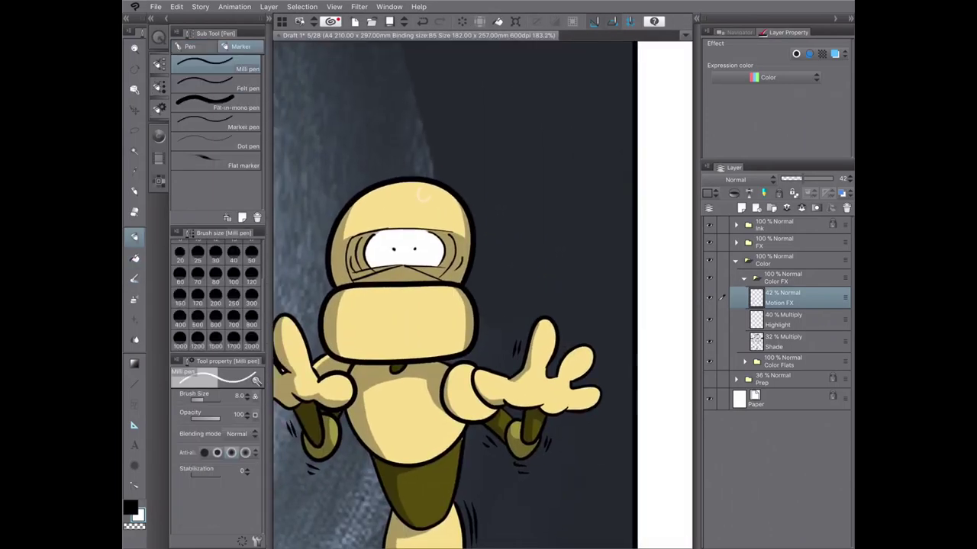
key("g")
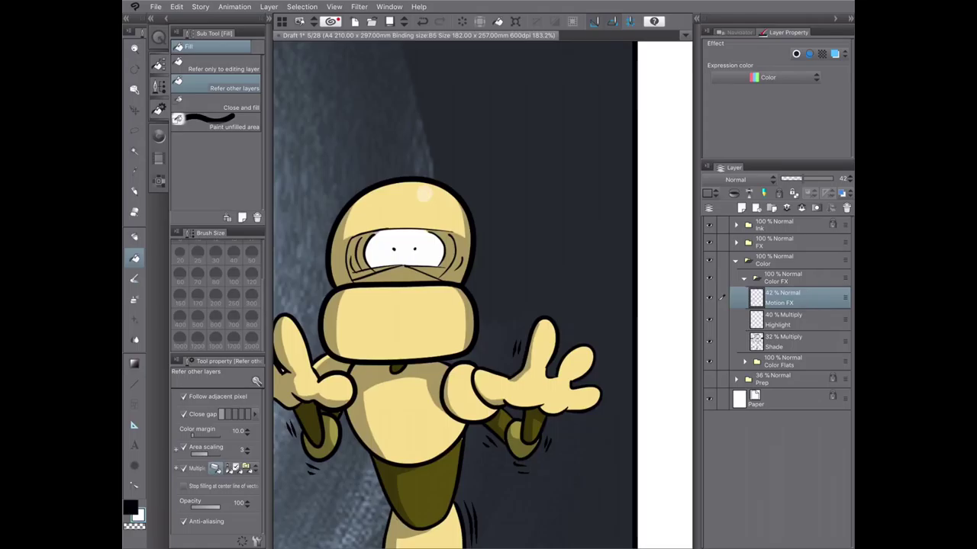
key("p")
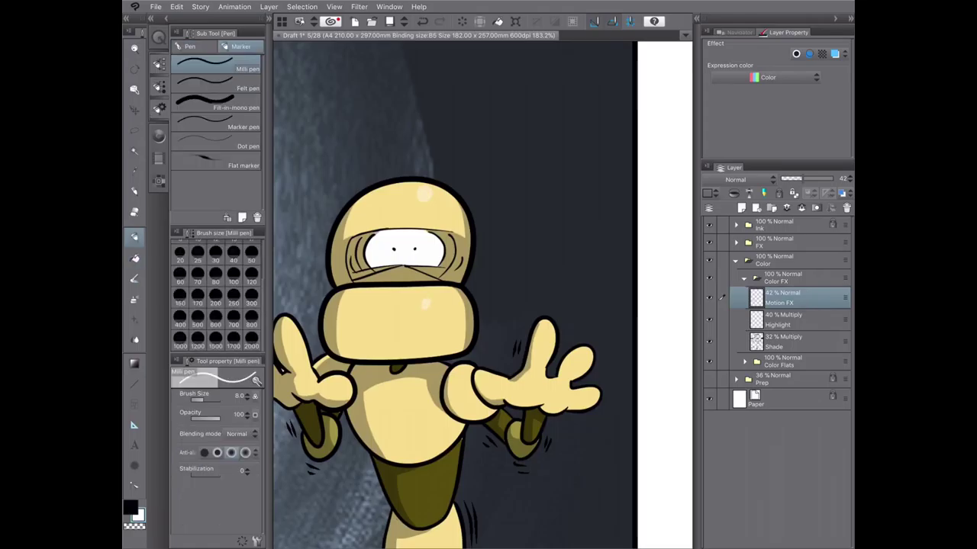
- Draw small white highlights on the falling yellow character's head and jaw in the AARHG panel
key("ctrl+minus")
key("ctrl+minus")
key("ctrl+minus")
scroll(482, 290, "down", 5)
key("ctrl+plus")
key("ctrl+plus")
key("ctrl+plus")
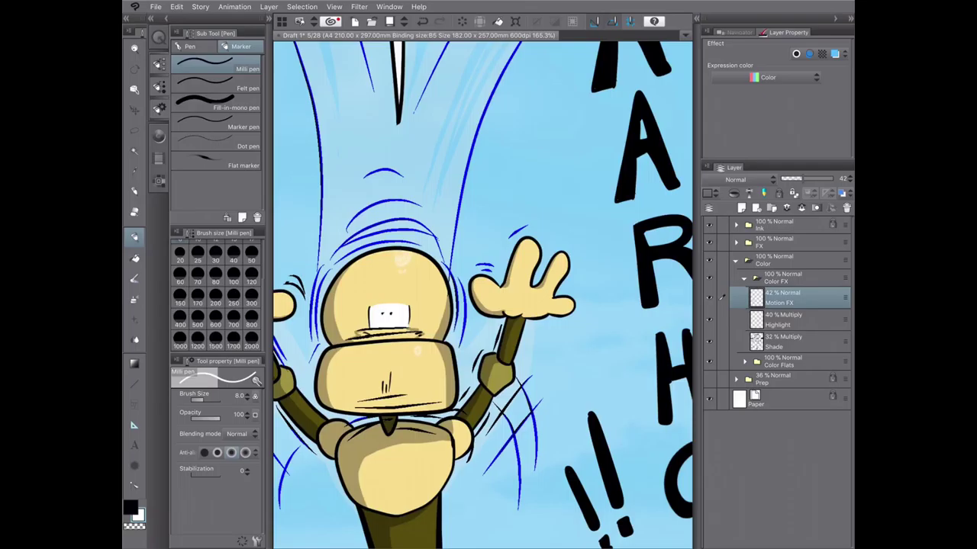
key("ctrl+0")
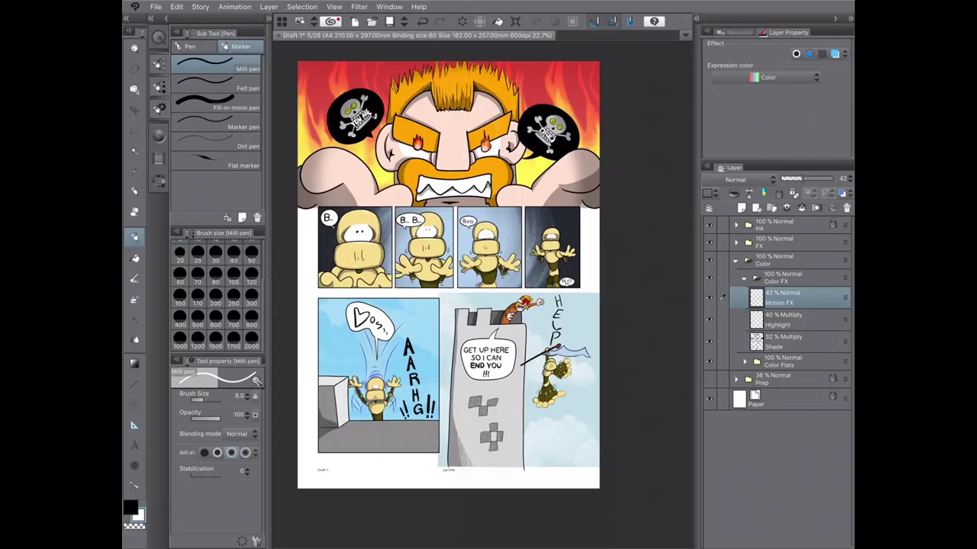
- Add a small white highlight to the red-haired character's forehead in the top panel
scroll(355, 115, "up", 10)
scroll(458, 229, "down", 6)
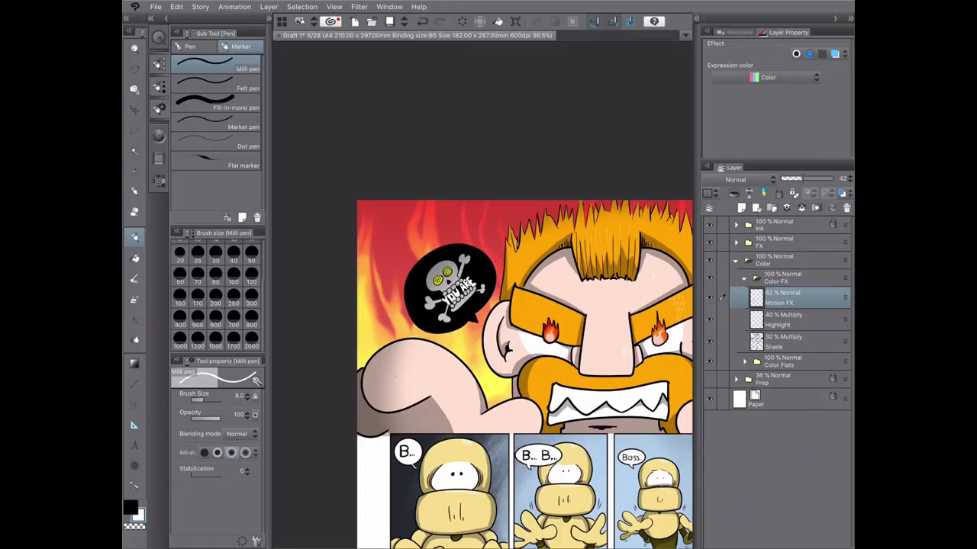
scroll(483, 340, "down", 1)
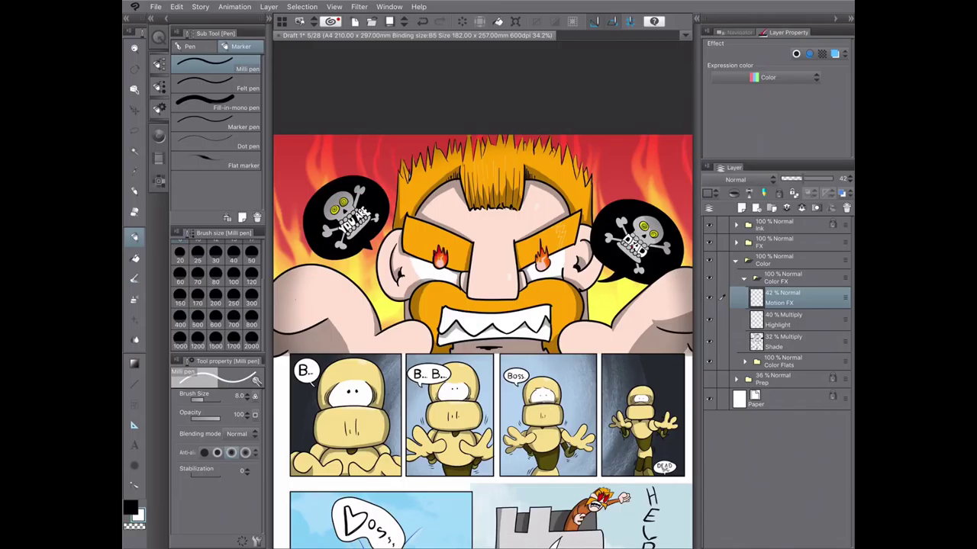
- Expand the Color Flats folder, make its Flats layer active, and inspect the skull in the DEAD bubble
scroll(649, 231, "up", 8)
left_click(744, 361)
left_click(786, 381)
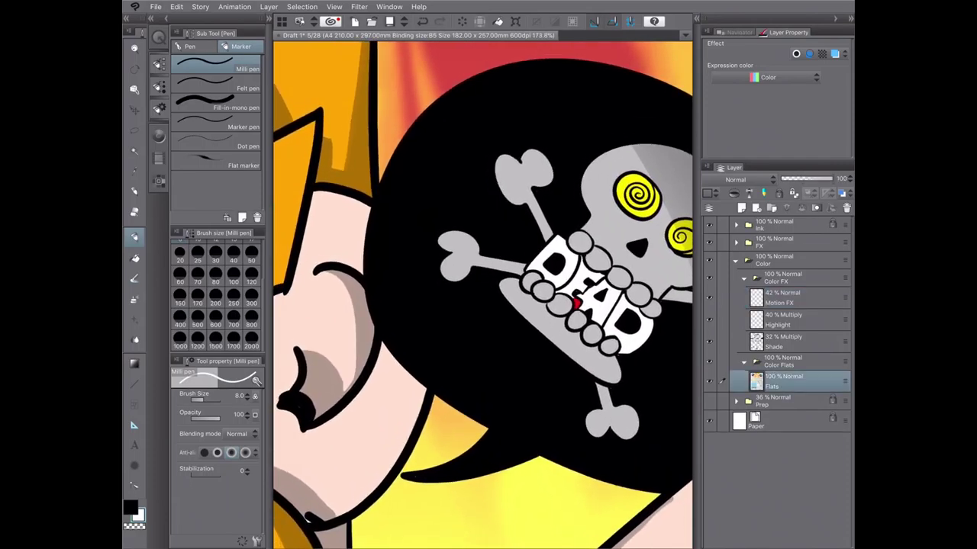
scroll(578, 301, "down", 4)
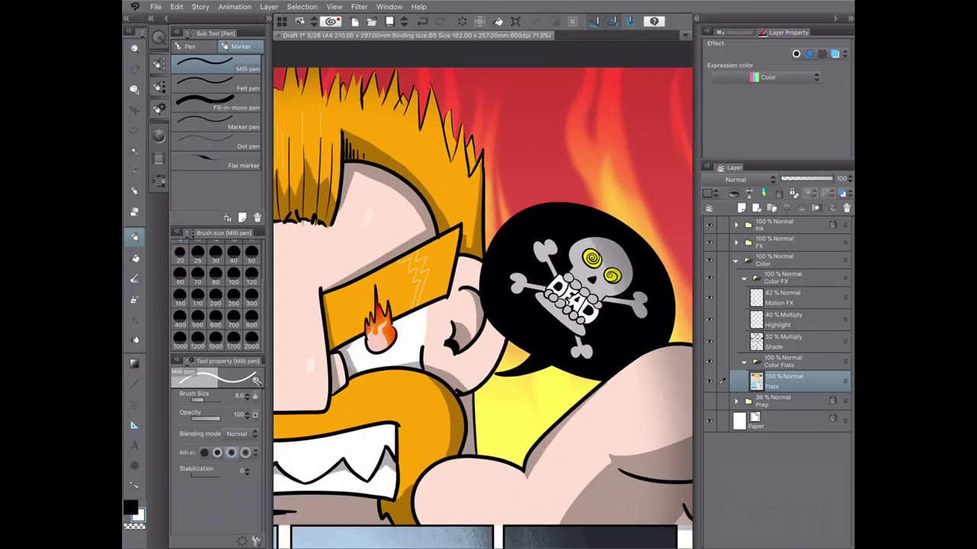
scroll(483, 301, "down", 5)
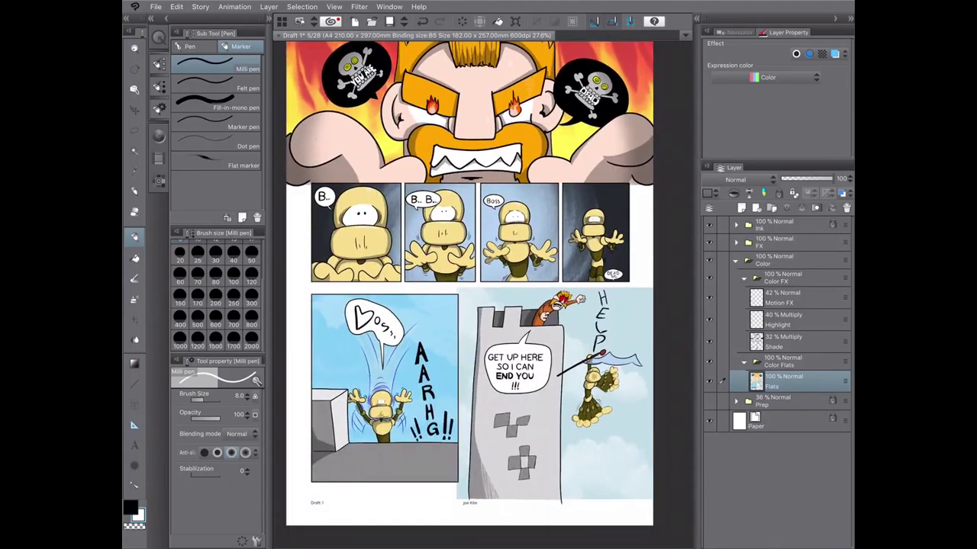
- Hide the FX folder and the layers inside Color FX, and auto-select the castle tower's wall with reference to other layers
key("w")
left_click(524, 337)
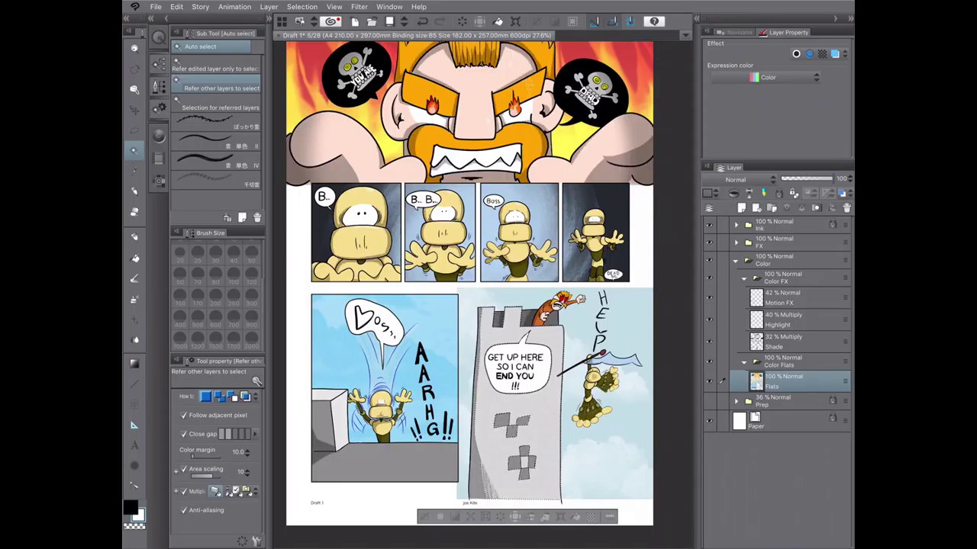
key("ctrl+d")
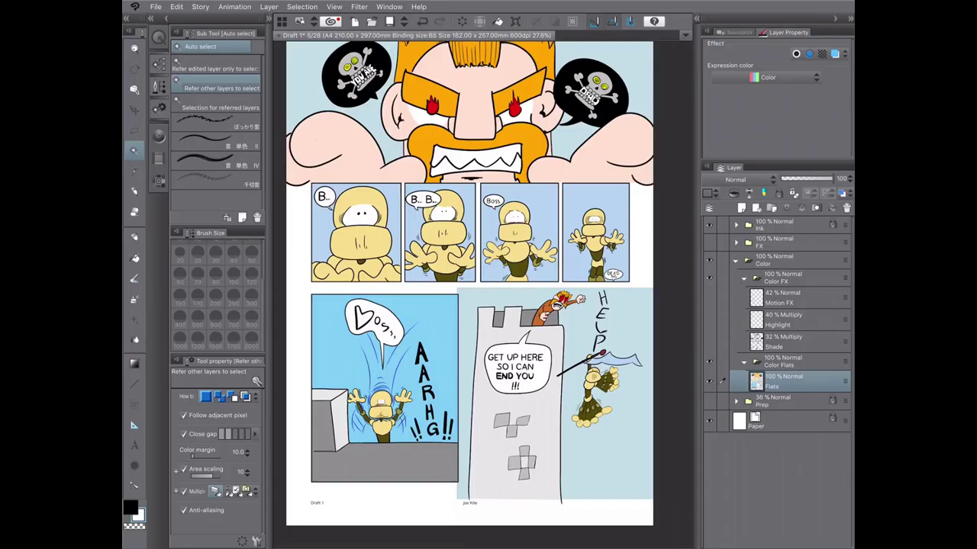
key("ctrl+z")
key("p")
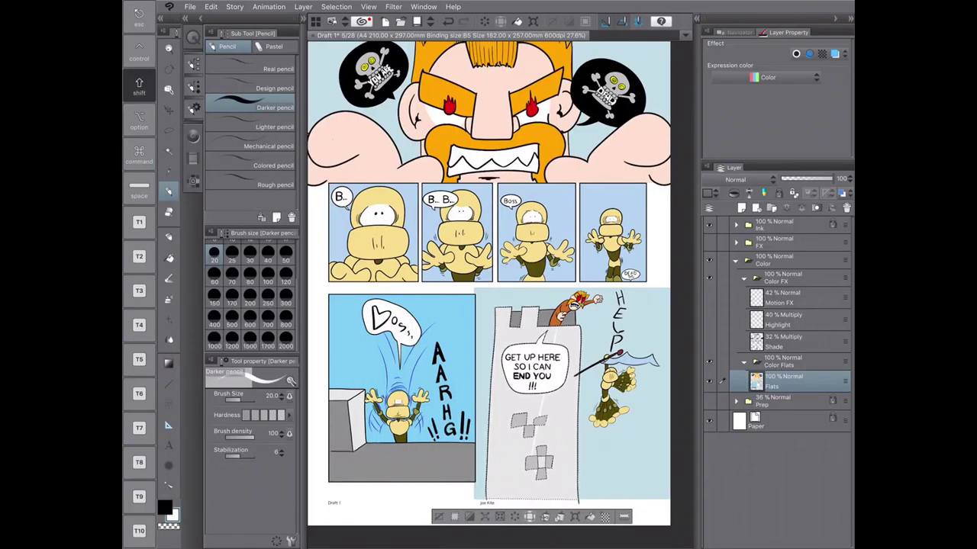
key("w")
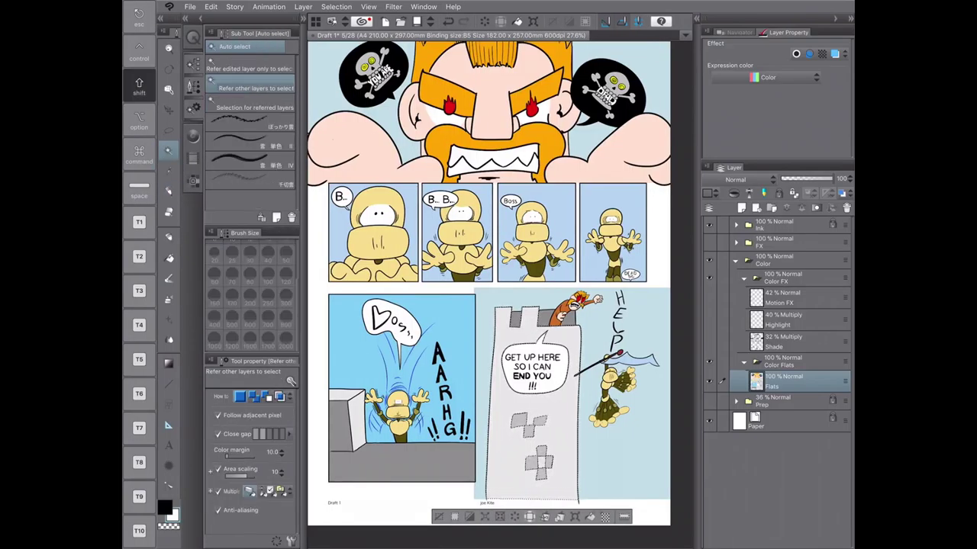
key("shift")
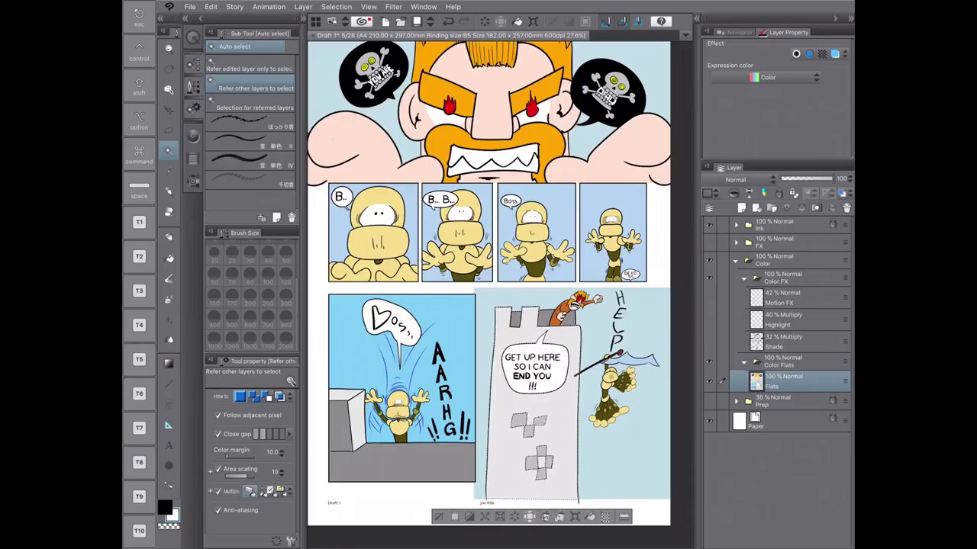
- Add a new layer above Shade in the Color FX folder and name it Shade 2
key("ctrl+shift+n")
double_click(782, 340)
type("Shade 2")
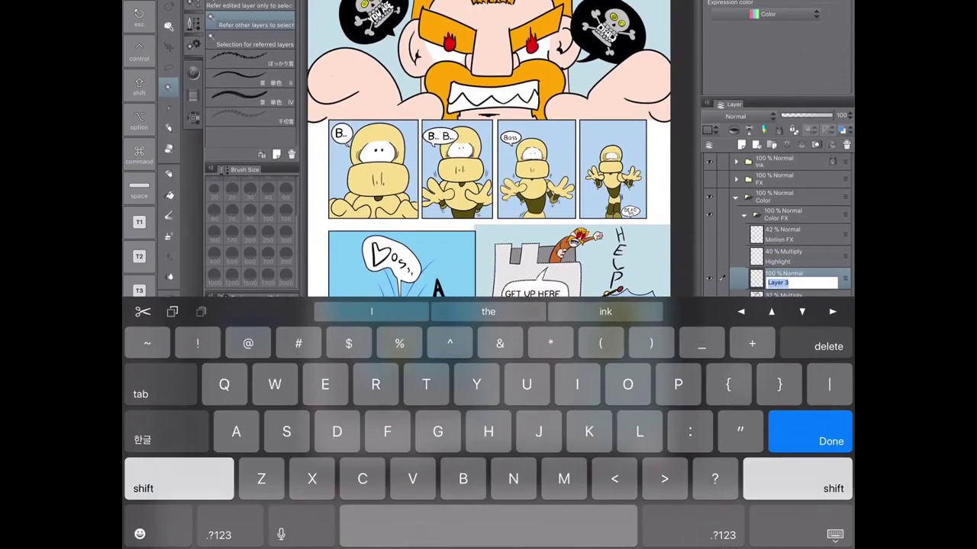
key("Return")
- Shade the selected castle tower in black along its left side with the Hard airbrush at size 2000, softening with transparent color
key("b")
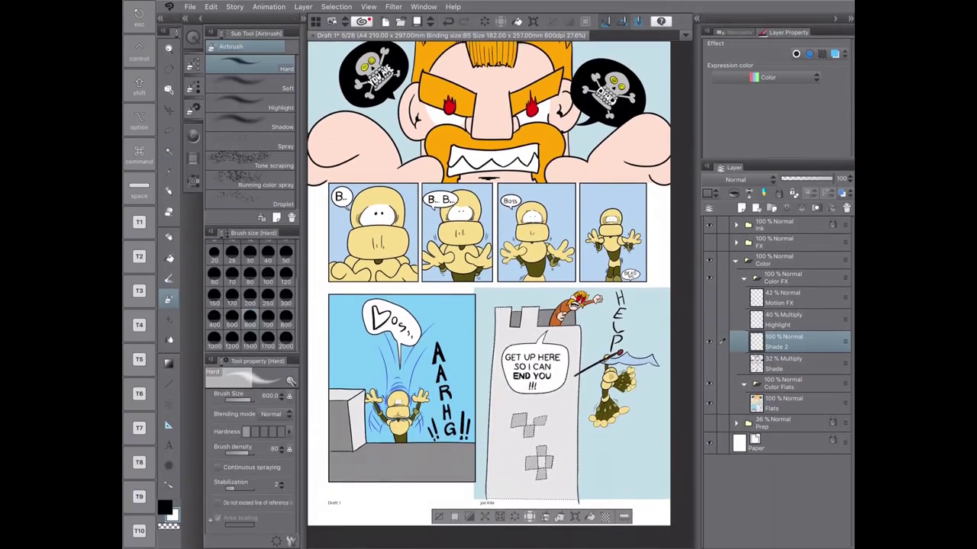
left_click(286, 346)
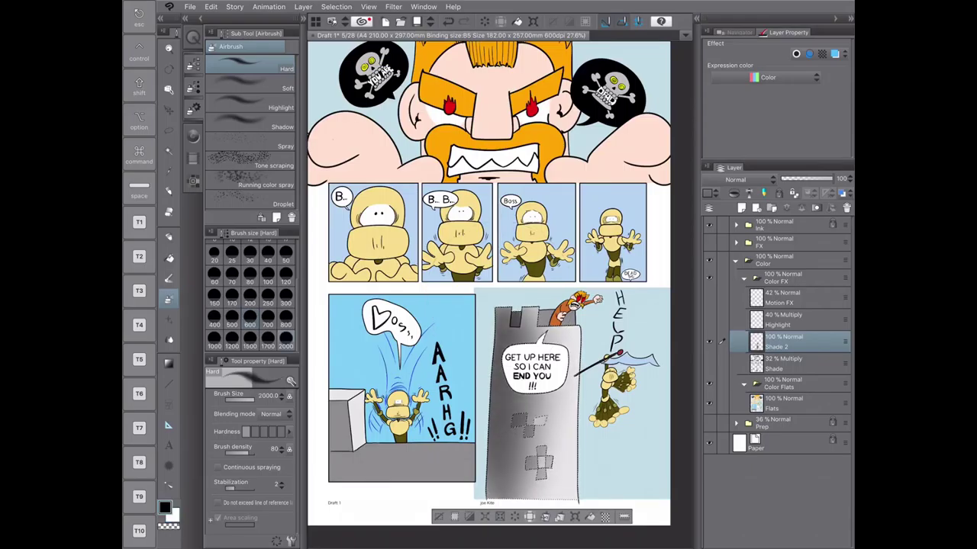
left_click_drag(457, 84, 633, 161)
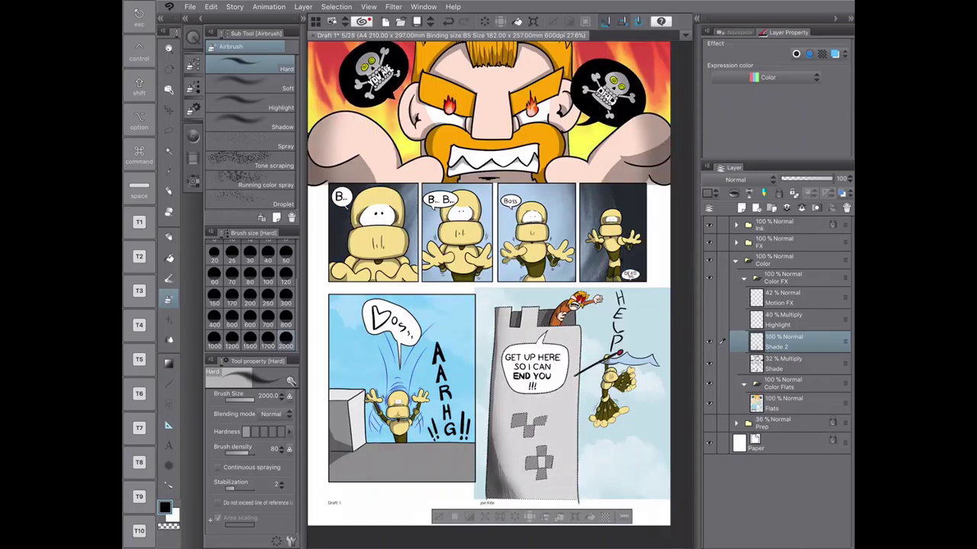
key("c")
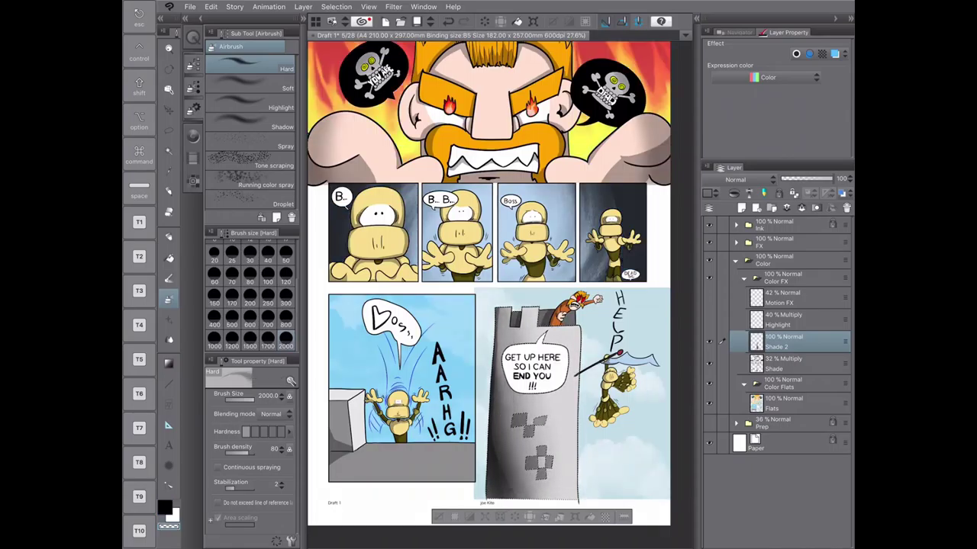
- Auto-select the gray floor in the AARHG panel from the Flats layer and airbrush dark shading across it on Shade 2
left_click(785, 403)
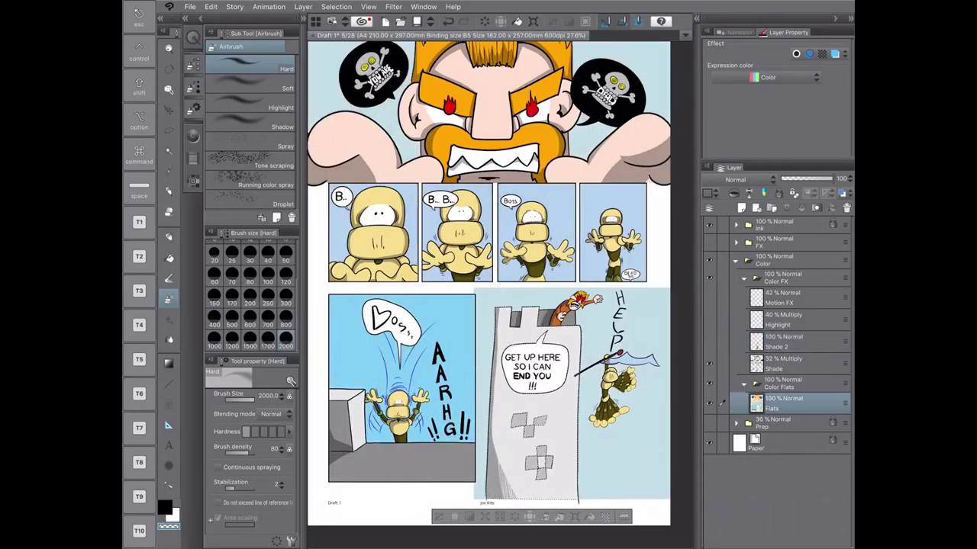
key("w")
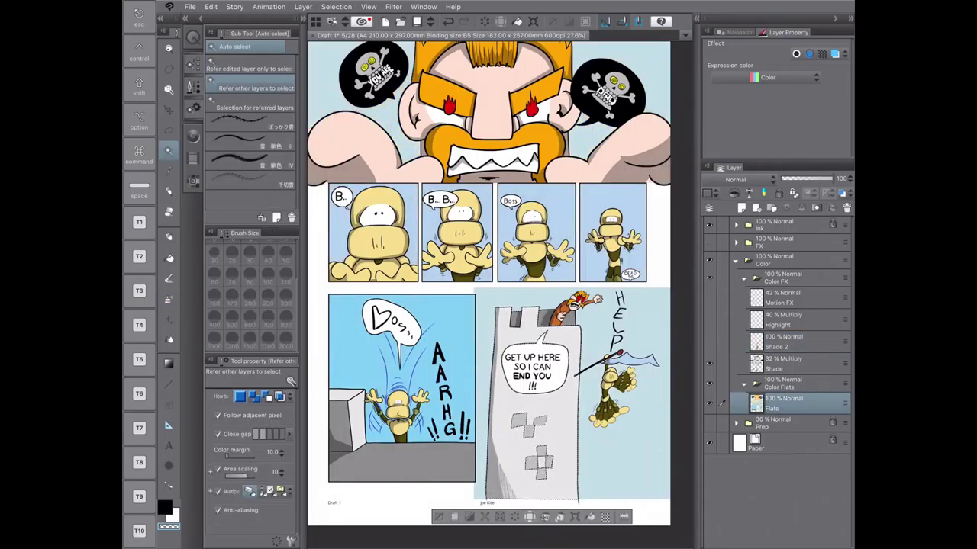
left_click(397, 467)
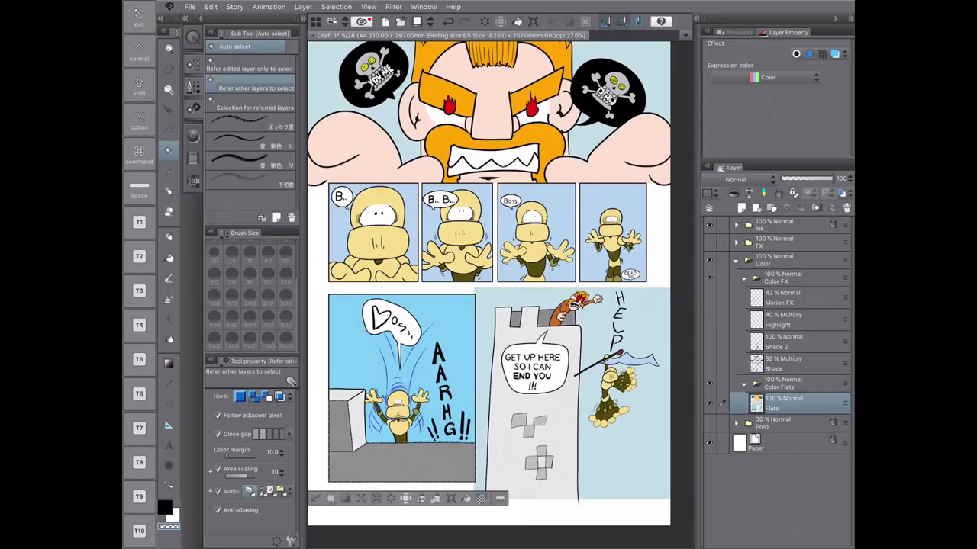
left_click(720, 342)
key("b")
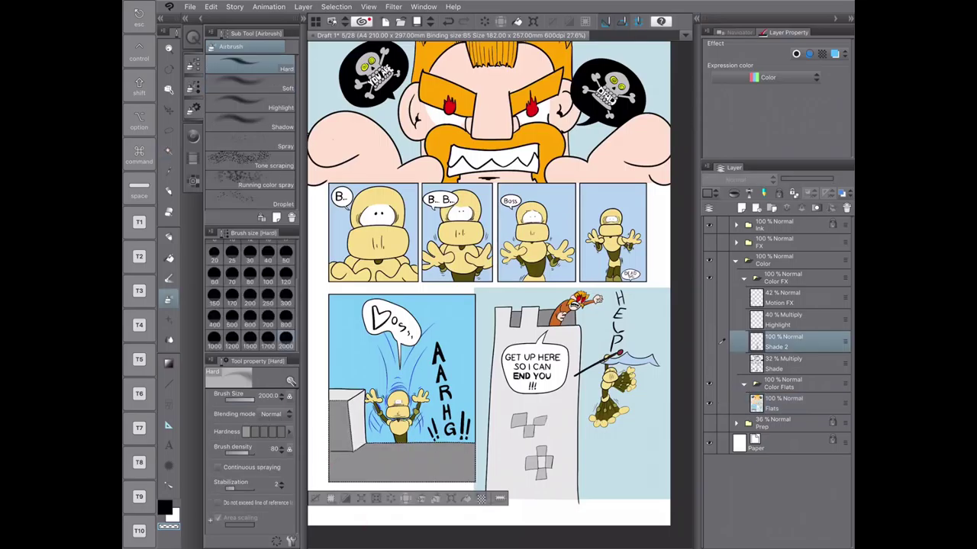
left_click_drag(496, 489, 500, 313)
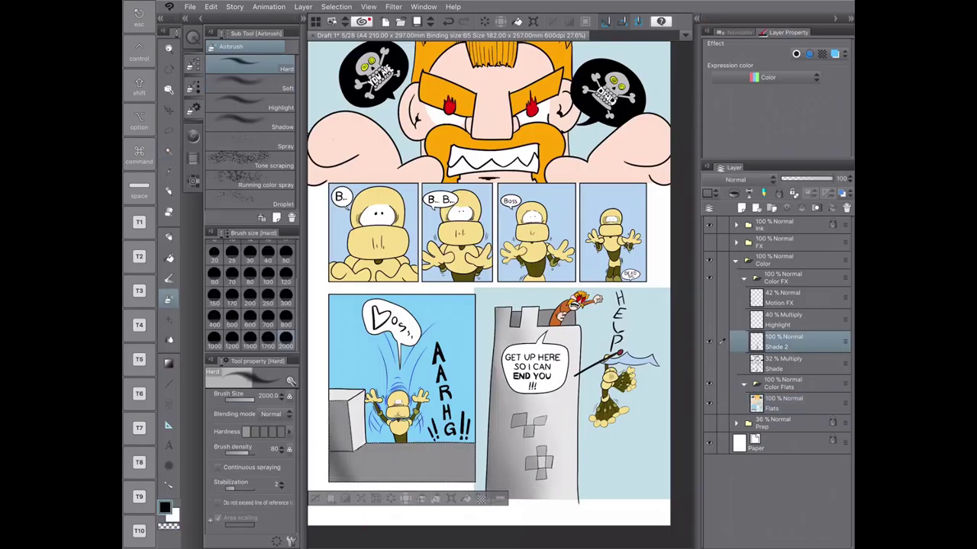
left_click_drag(332, 457, 462, 462)
key("c")
- Return to the Flats layer to select another area of the AARHG panel and ready the Hard airbrush in black
left_click(785, 403)
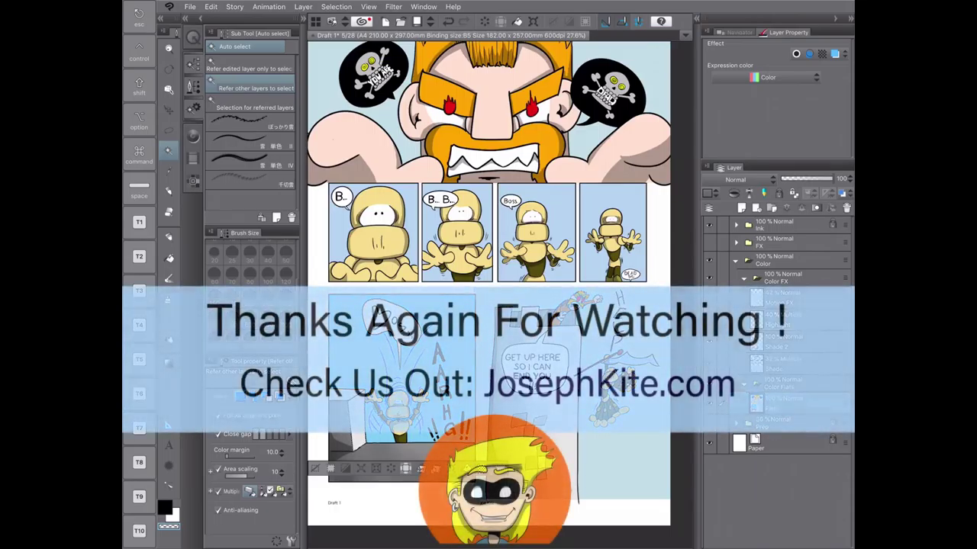
key("c")
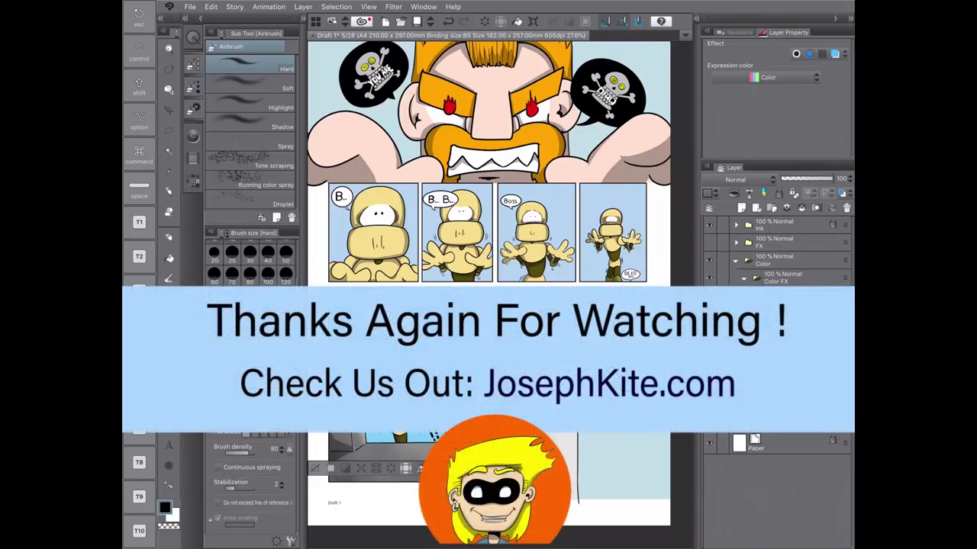